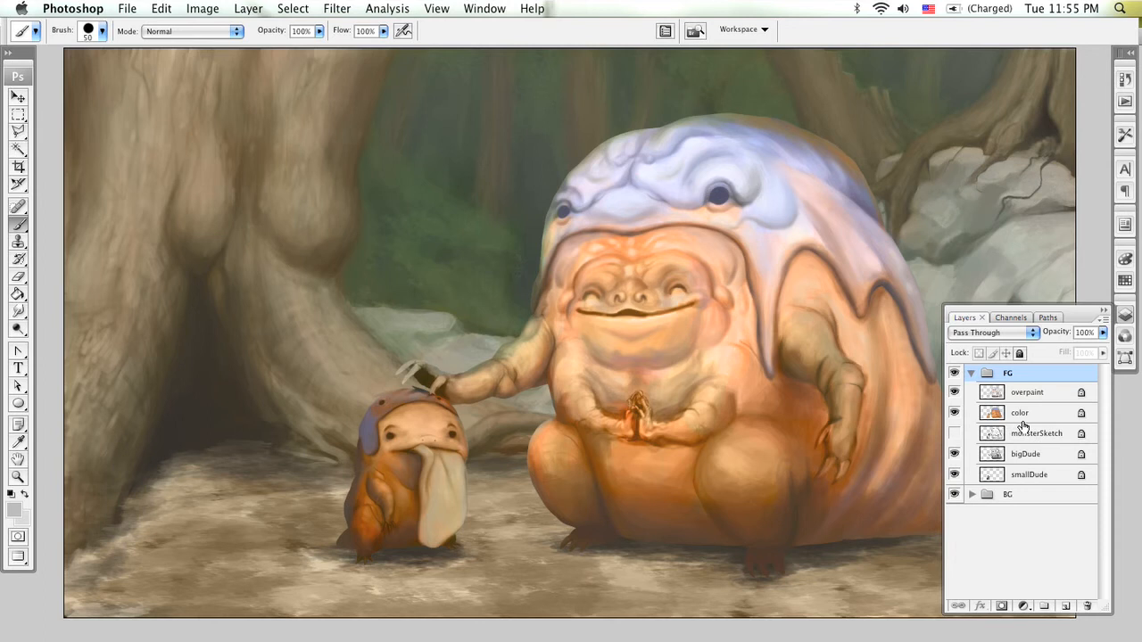
- Select the overpaint layer and choose the 200 px speckled texture brush for painting
{"action": "left_click", "coordinate": [1030, 415]}
{"action": "left_click", "coordinate": [1036, 396]}
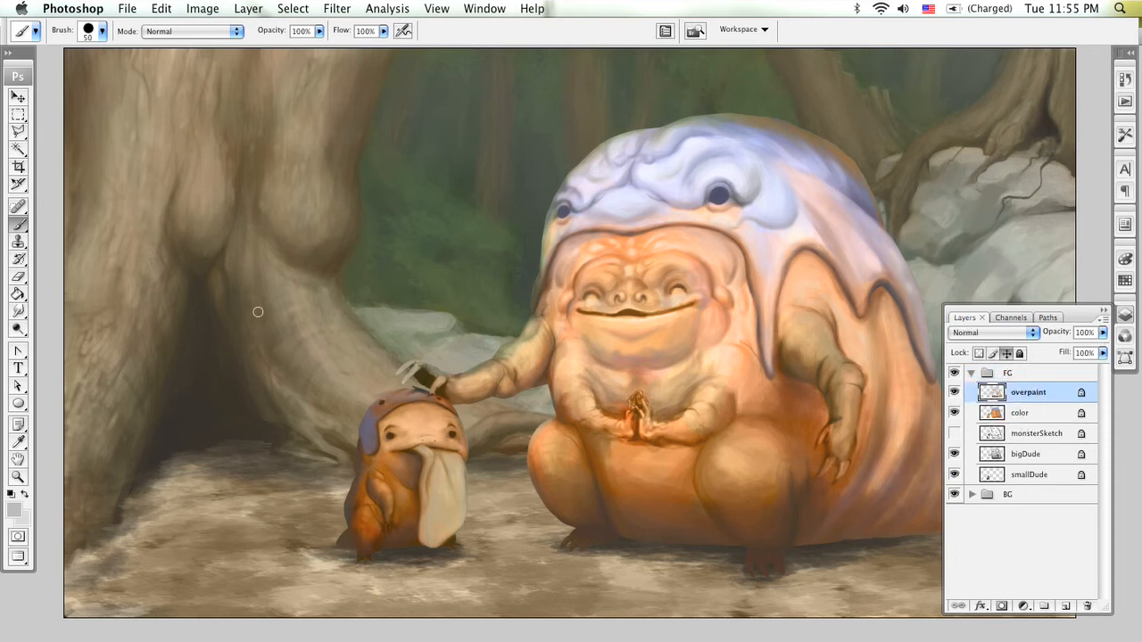
{"action": "right_click", "coordinate": [389, 210]}
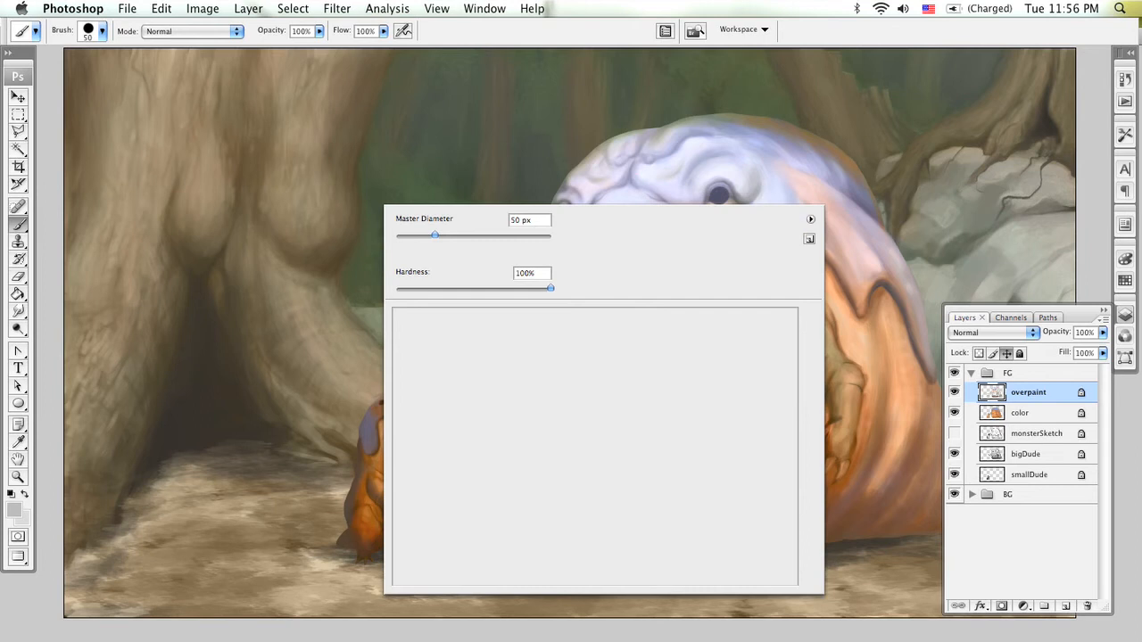
{"action": "left_click_drag", "start_coordinate": [792, 359], "coordinate": [793, 413]}
{"action": "left_click", "coordinate": [469, 486]}
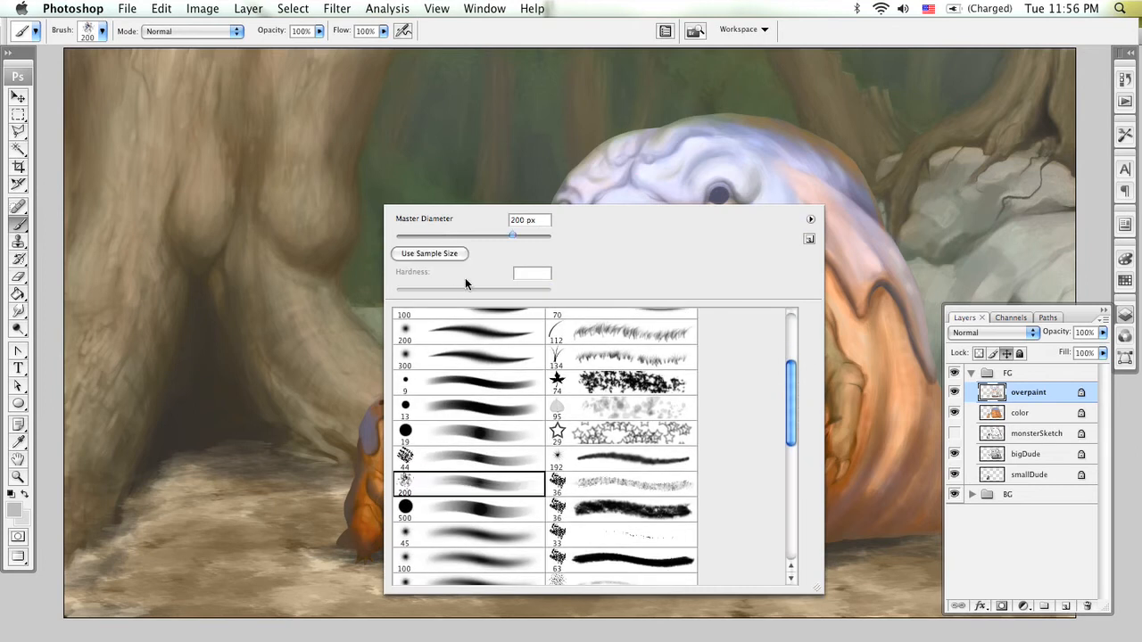
{"action": "left_click", "coordinate": [1032, 398]}
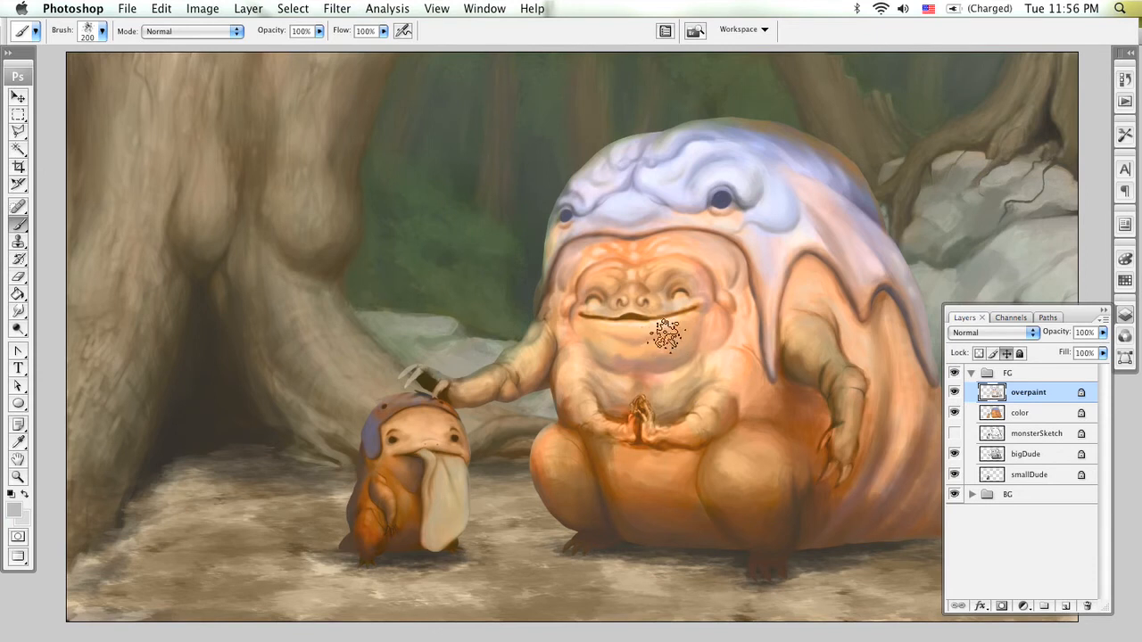
- Toggle the FG group's visibility off and on, load the color layer's shape as a selection, and hide the selection edges
{"action": "left_click", "coordinate": [955, 373]}
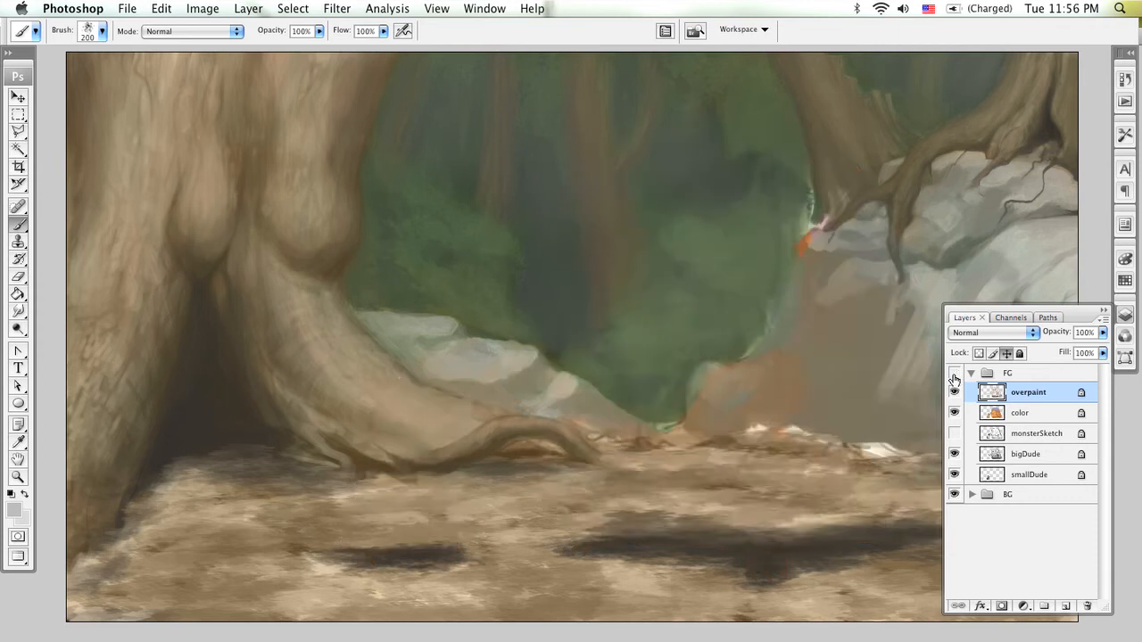
{"action": "left_click", "coordinate": [955, 373]}
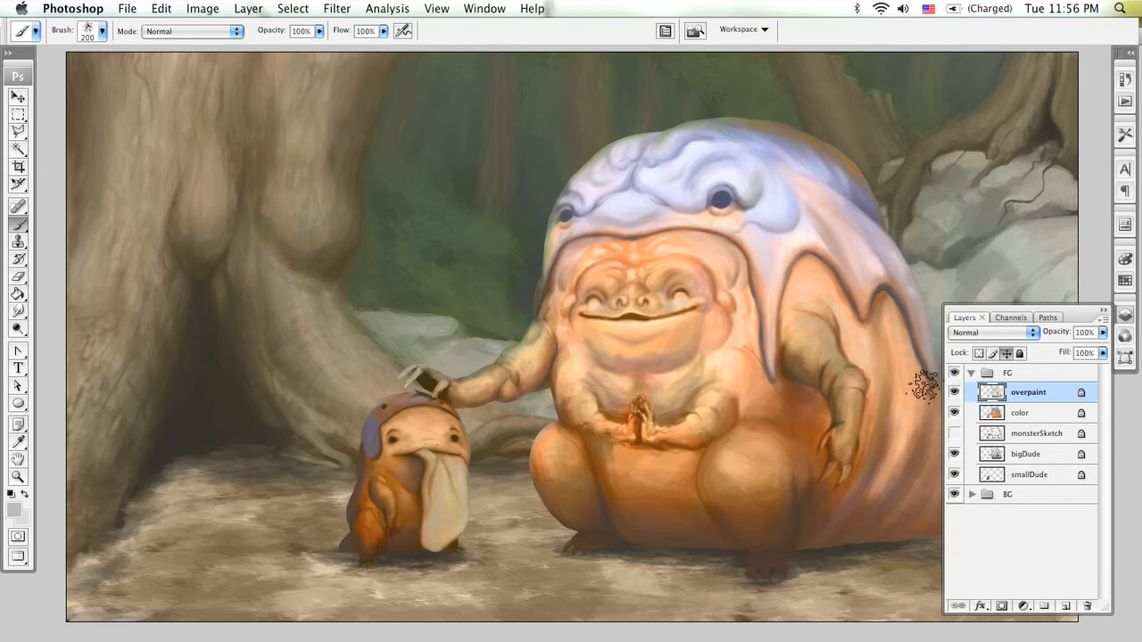
{"action": "left_click", "coordinate": [995, 414], "text": "super"}
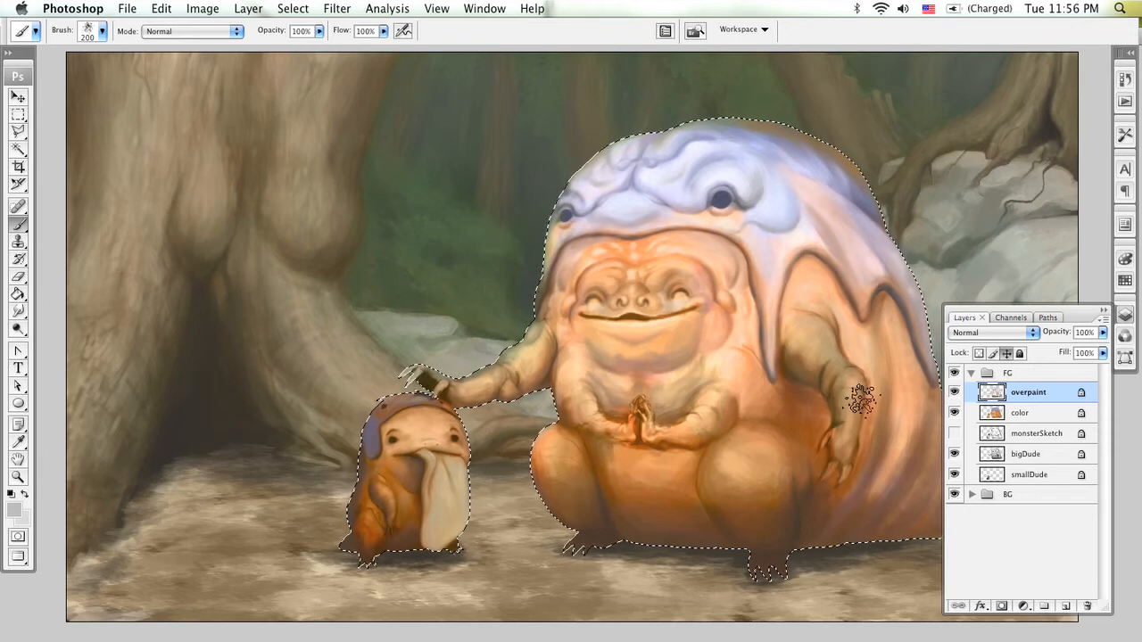
{"action": "key", "text": "super+h"}
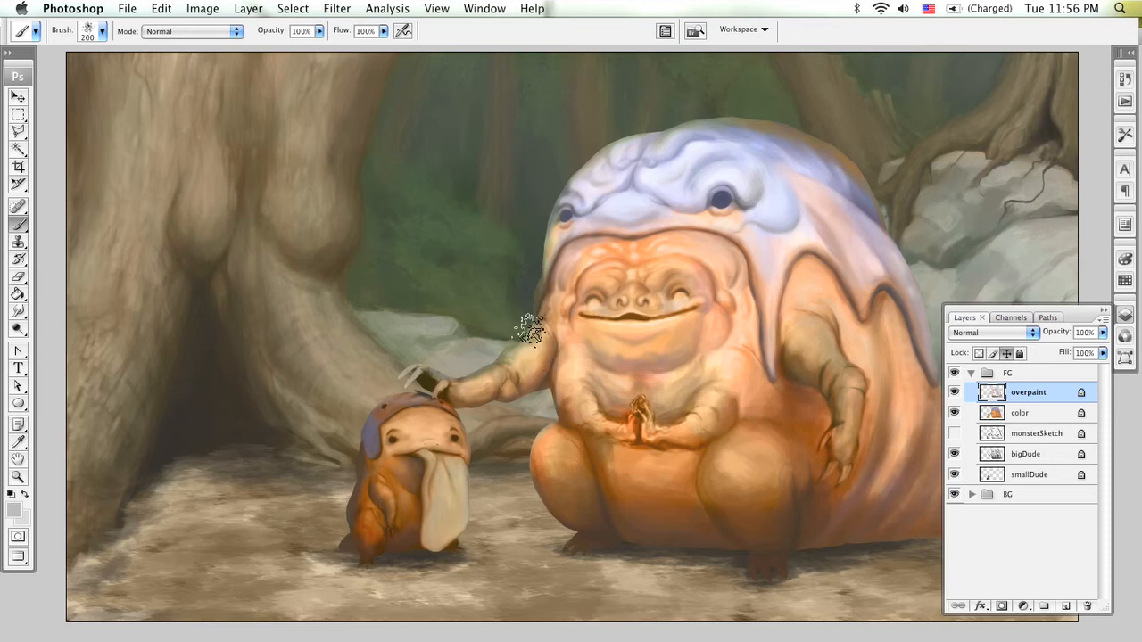
- Sample a muted olive green and brush it over the big monster's shoulder and the side folds below the cloak
{"action": "key", "text": "v"}
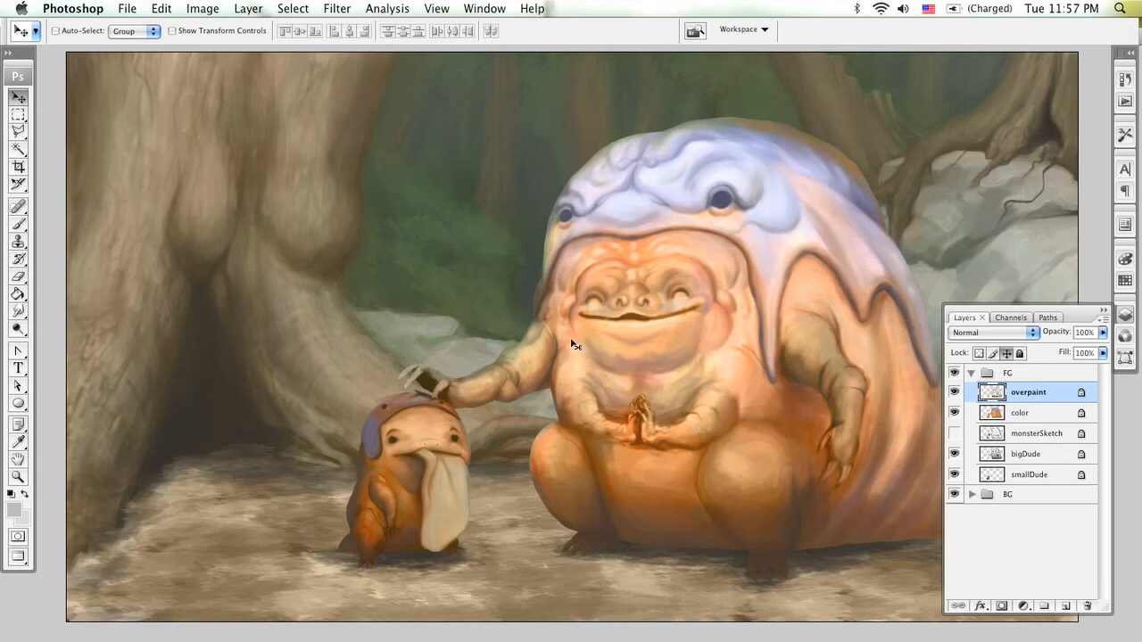
{"action": "key", "text": "z"}
{"action": "left_click", "coordinate": [577, 384]}
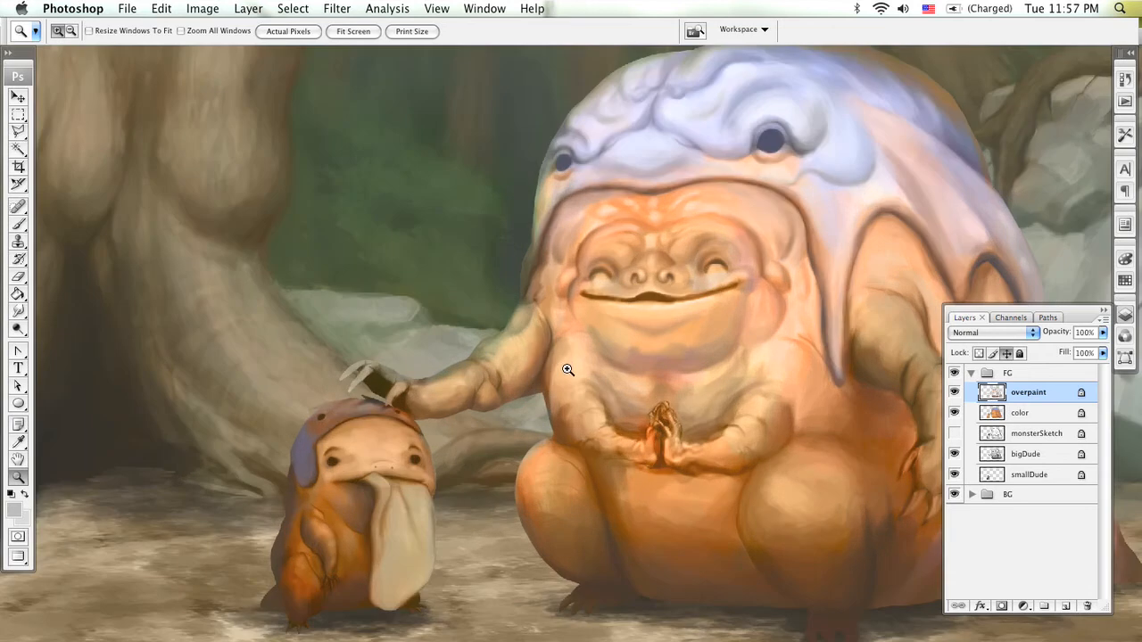
{"action": "left_click", "coordinate": [568, 370]}
{"action": "left_click", "coordinate": [568, 364]}
{"action": "left_click", "coordinate": [564, 365]}
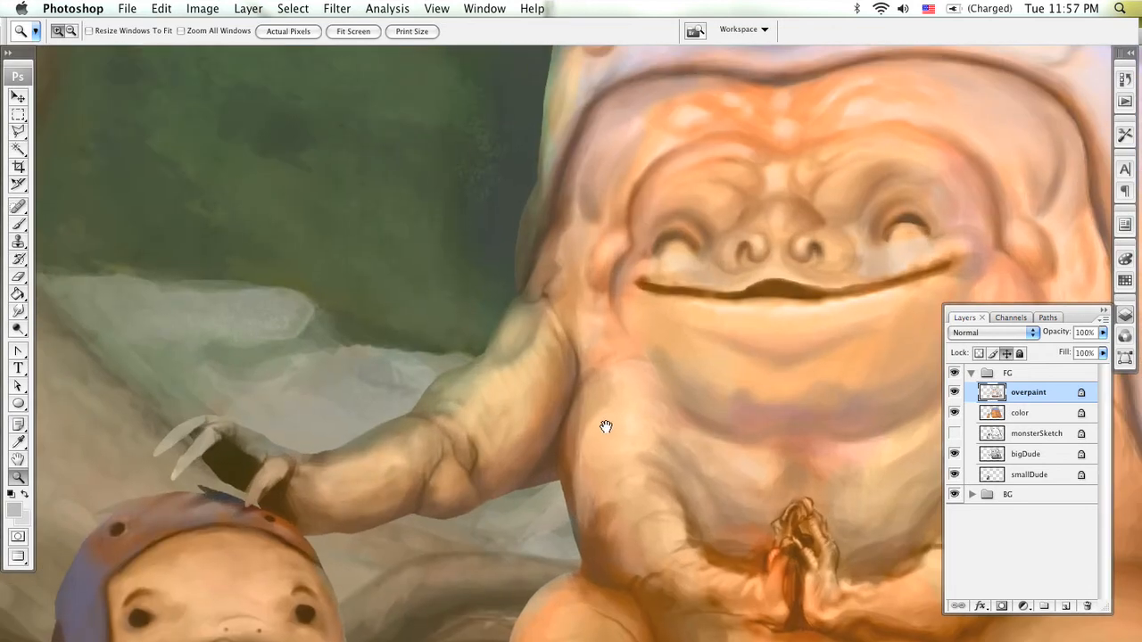
{"action": "key", "text": "b"}
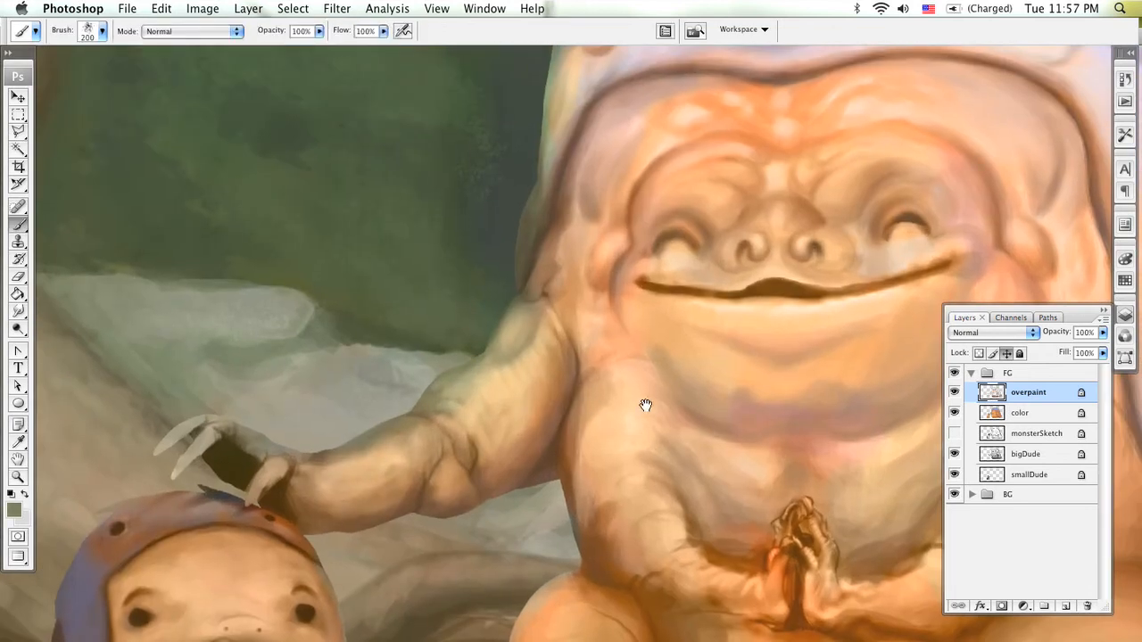
{"action": "left_click_drag", "start_coordinate": [645, 406], "coordinate": [107, 392]}
{"action": "left_click_drag", "start_coordinate": [651, 362], "coordinate": [434, 362]}
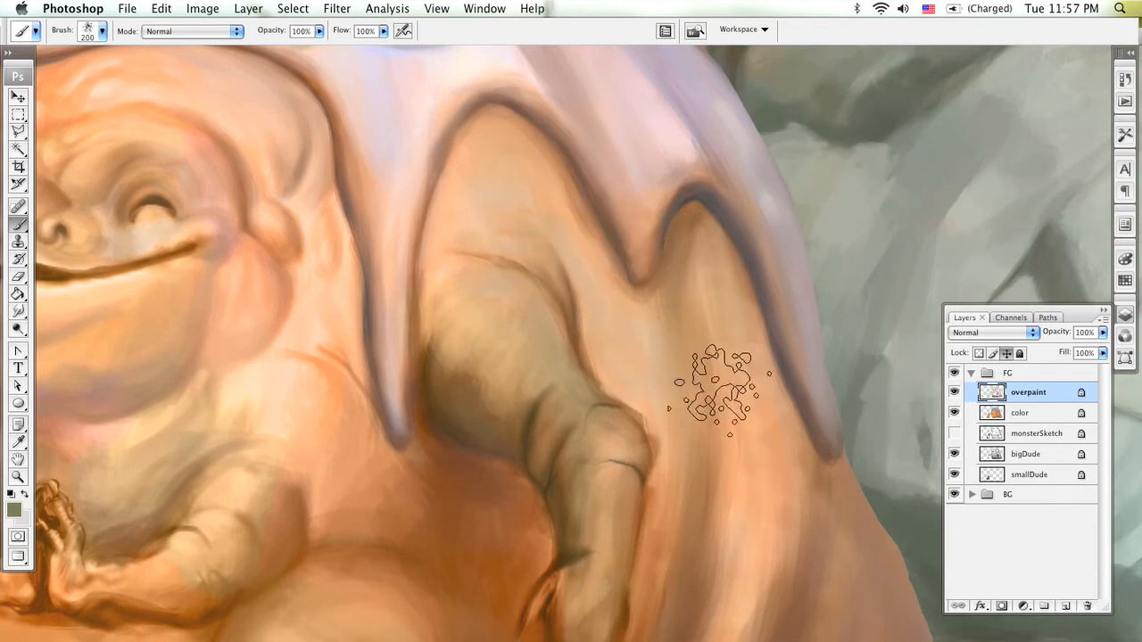
{"action": "left_click_drag", "start_coordinate": [772, 479], "coordinate": [635, 226]}
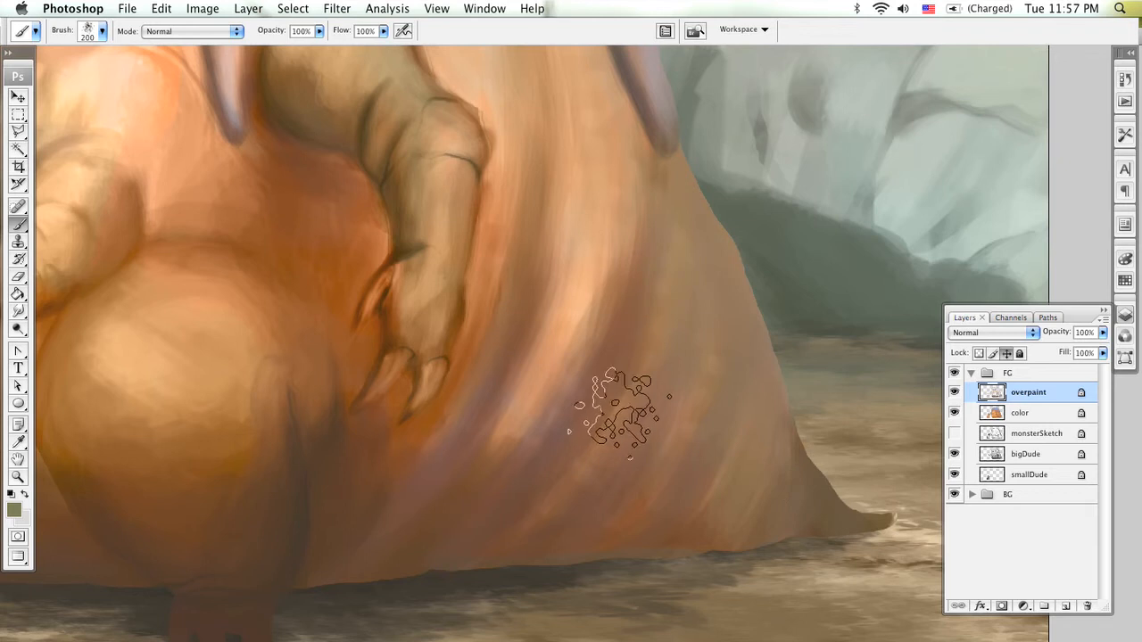
{"action": "mouse_move", "coordinate": [619, 175]}
{"action": "left_mouse_down"}
{"action": "mouse_move", "coordinate": [598, 270]}
{"action": "mouse_move", "coordinate": [545, 381]}
{"action": "left_mouse_up"}
{"action": "left_click_drag", "start_coordinate": [560, 161], "coordinate": [703, 469]}
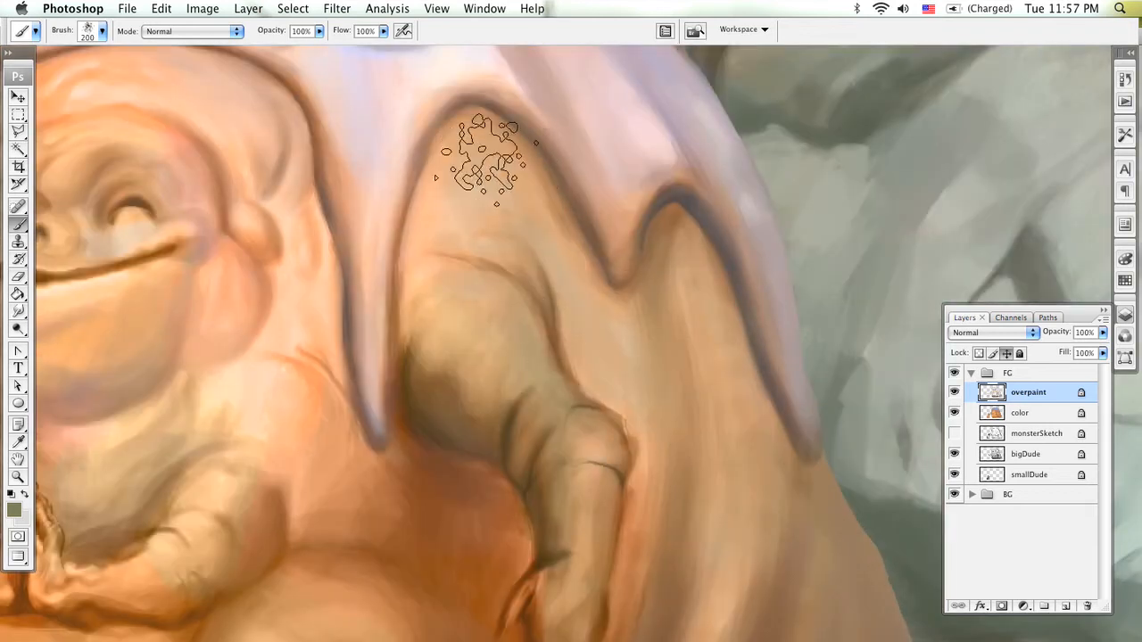
{"action": "left_click_drag", "start_coordinate": [444, 207], "coordinate": [463, 277]}
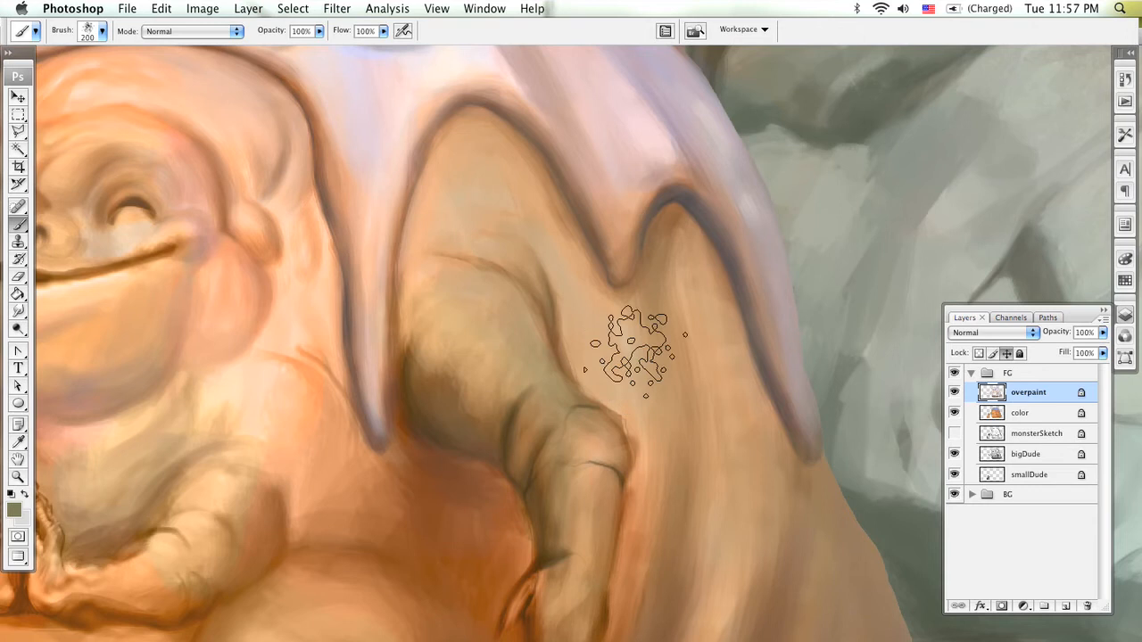
{"action": "left_click_drag", "start_coordinate": [729, 522], "coordinate": [662, 270]}
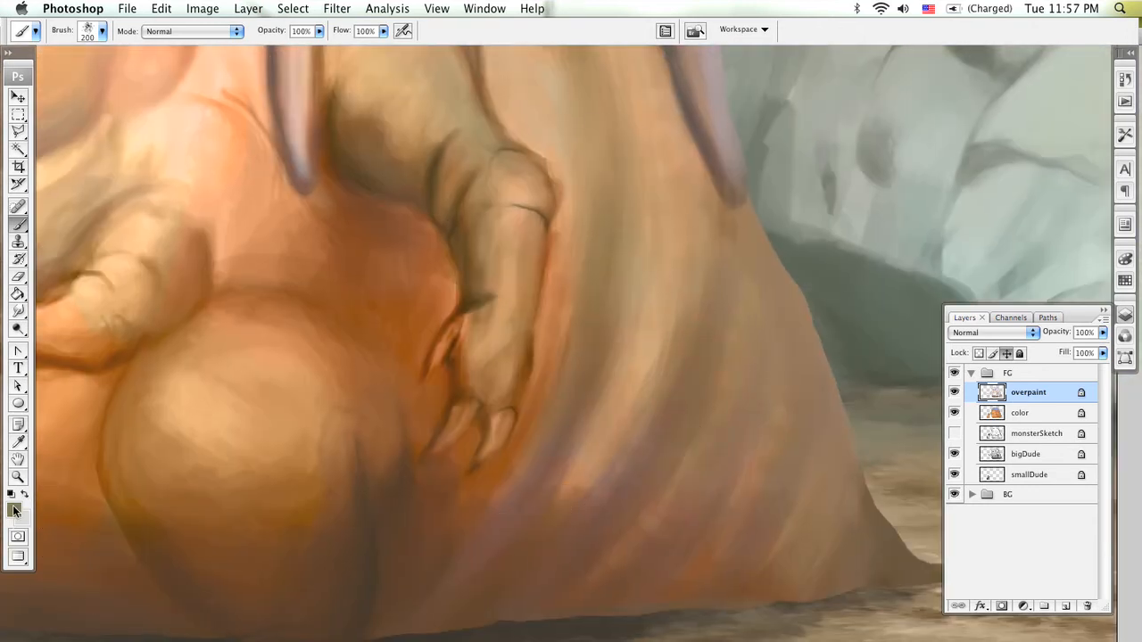
- Change the foreground color to a darker, desaturated green, hex 414836
{"action": "left_click", "coordinate": [14, 510]}
{"action": "left_click", "coordinate": [360, 259]}
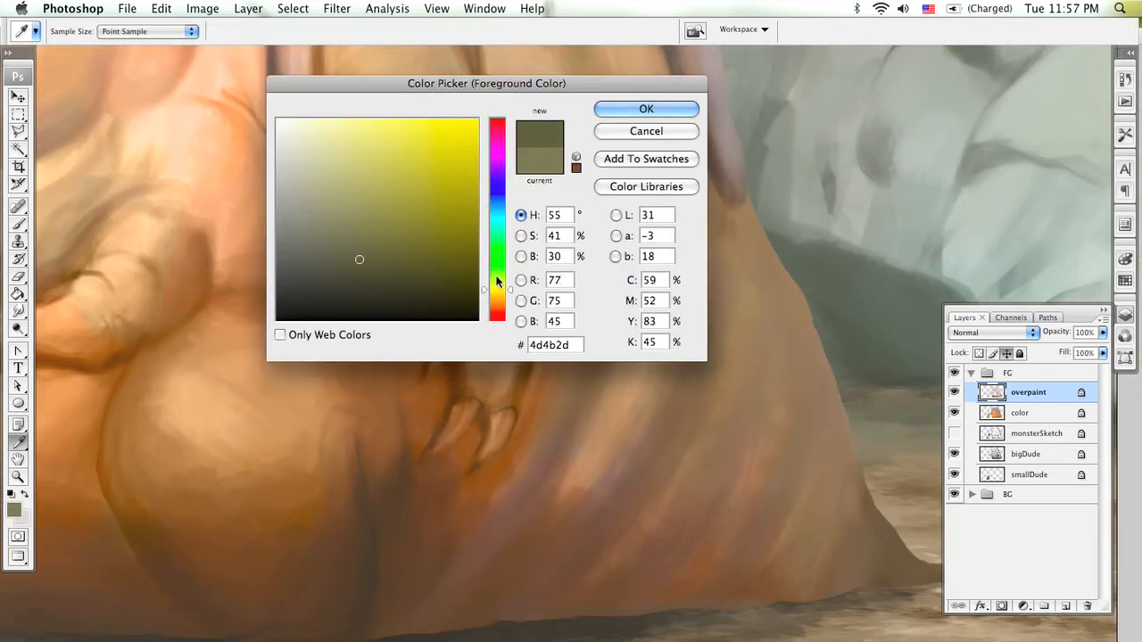
{"action": "left_click_drag", "start_coordinate": [497, 276], "coordinate": [498, 271]}
{"action": "left_click", "coordinate": [329, 261]}
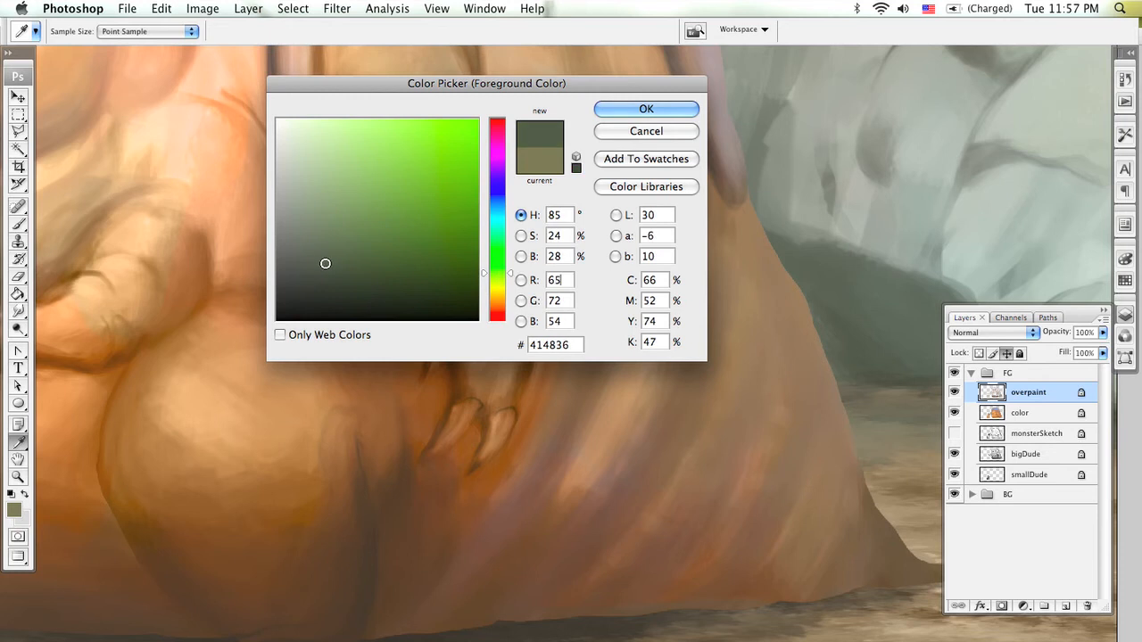
{"action": "left_click", "coordinate": [642, 107]}
- Paint dark green shadow streaks down the big monster's side folds, from the cloak's edge toward the ground
{"action": "left_click_drag", "start_coordinate": [617, 265], "coordinate": [590, 394]}
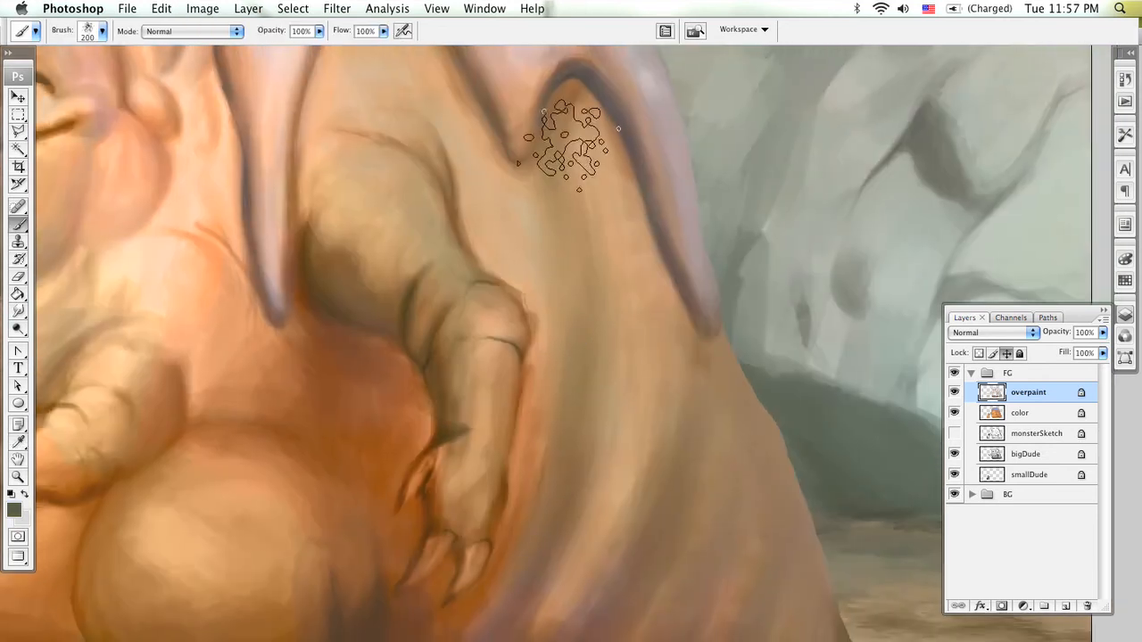
{"action": "left_click_drag", "start_coordinate": [592, 528], "coordinate": [610, 271]}
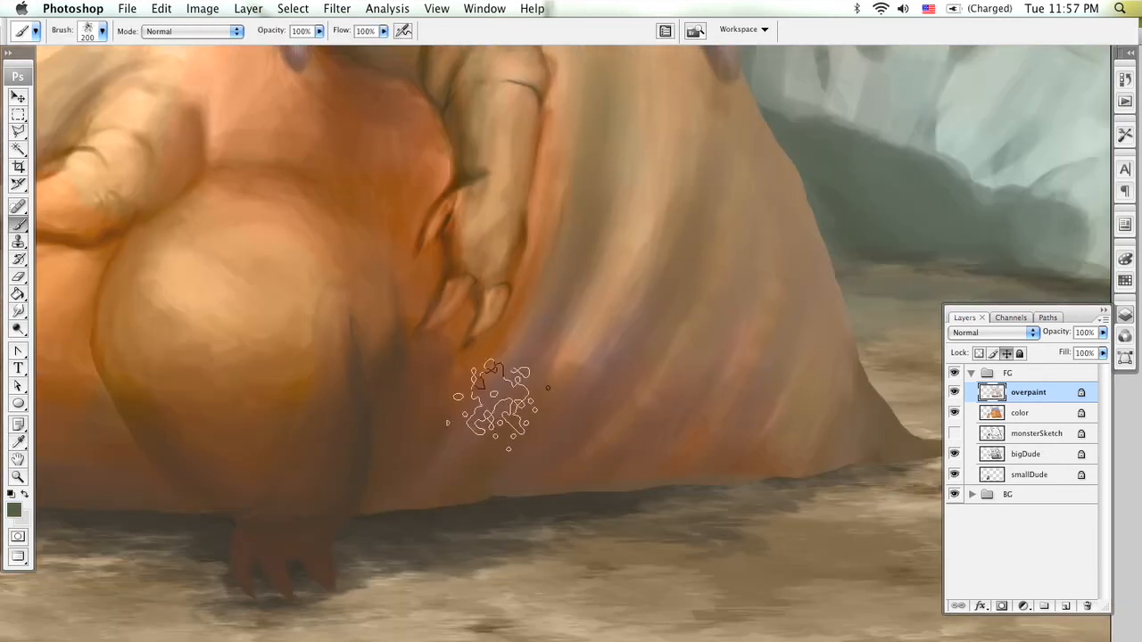
{"action": "left_click_drag", "start_coordinate": [671, 350], "coordinate": [519, 458]}
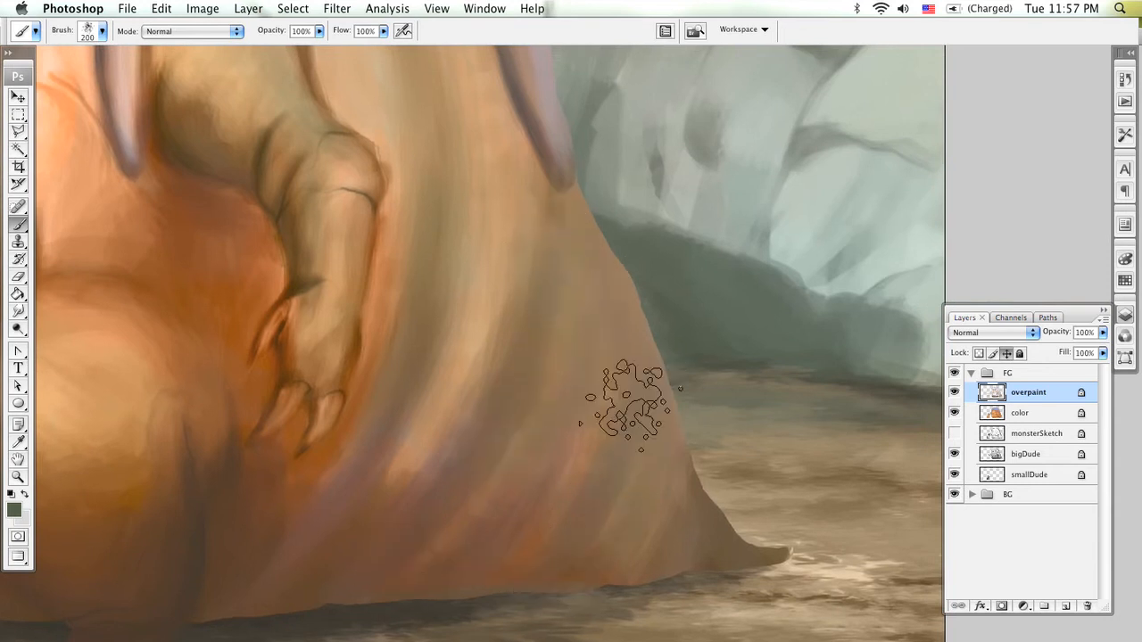
{"action": "left_click_drag", "start_coordinate": [579, 291], "coordinate": [649, 371]}
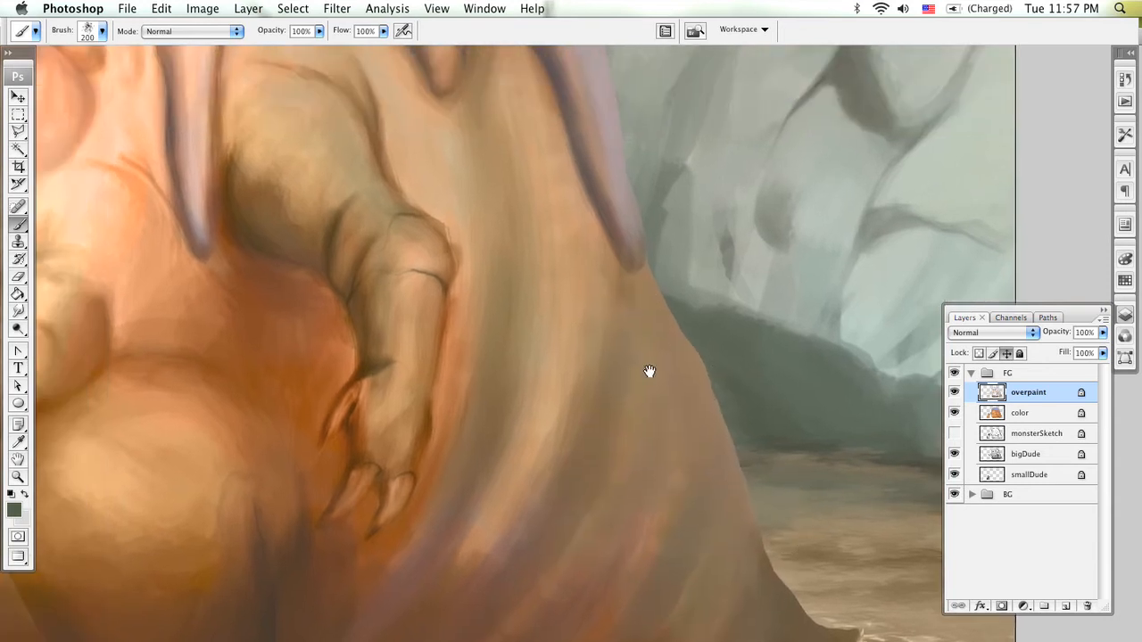
{"action": "left_click_drag", "start_coordinate": [502, 103], "coordinate": [560, 241]}
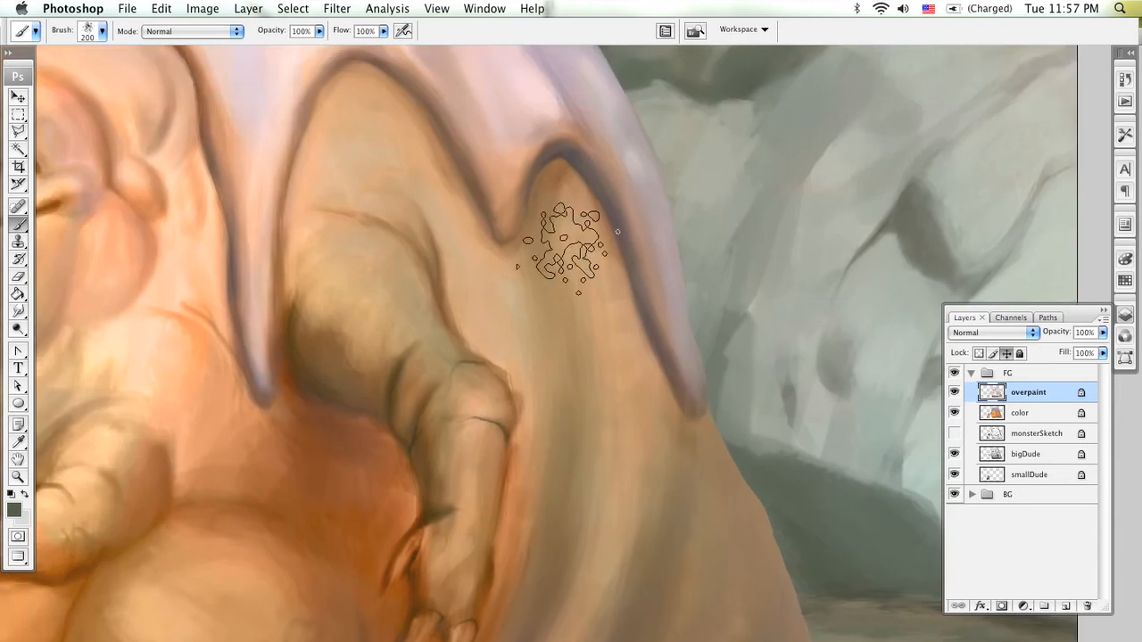
{"action": "left_click_drag", "start_coordinate": [540, 504], "coordinate": [657, 438]}
- Reduce the brush to 90 px and paint green shading on the big monster's upper arm and shoulder under the cloak
{"action": "key", "text": "bracketleft"}
{"action": "key", "text": "bracketleft"}
{"action": "key", "text": "bracketleft"}
{"action": "key", "text": "bracketleft"}
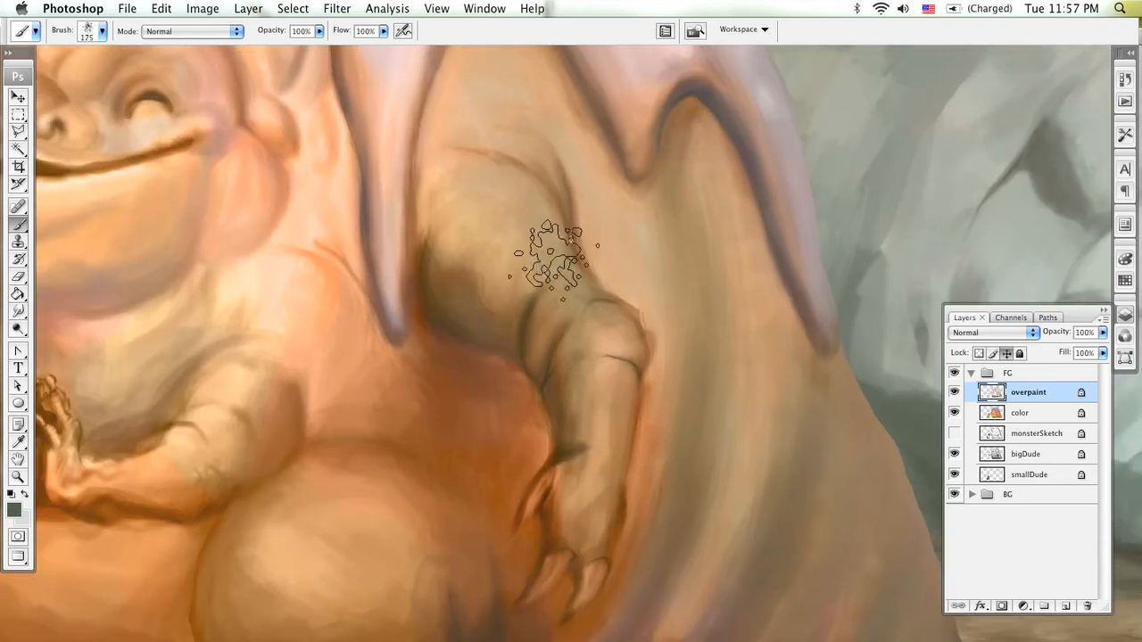
{"action": "key", "text": "bracketleft"}
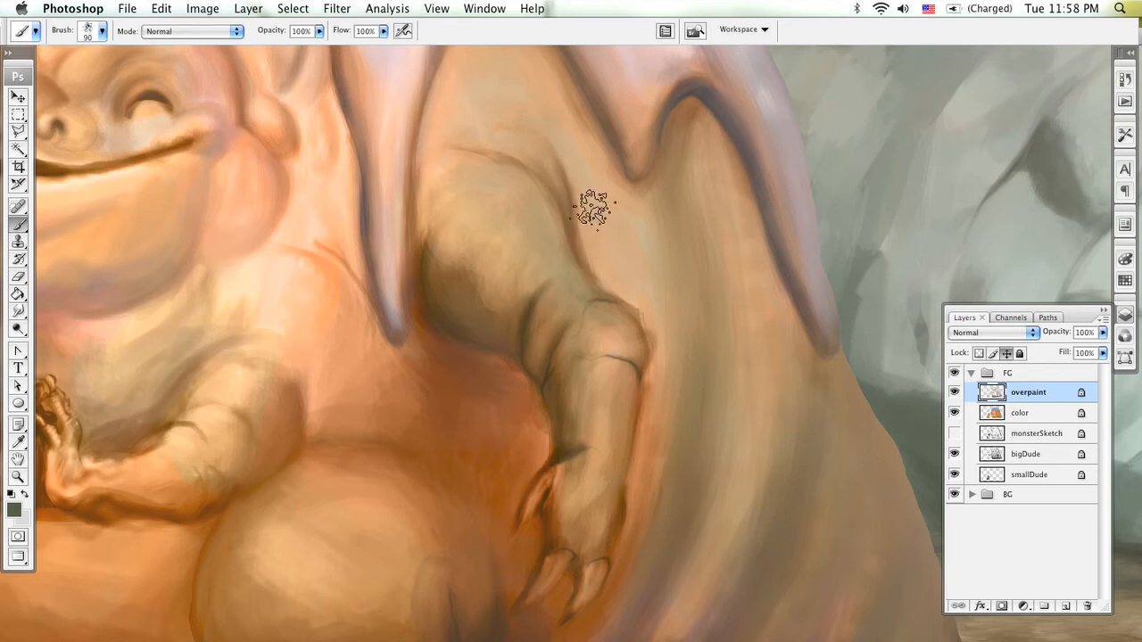
{"action": "key", "text": "space"}
{"action": "left_click_drag", "start_coordinate": [580, 195], "coordinate": [647, 319]}
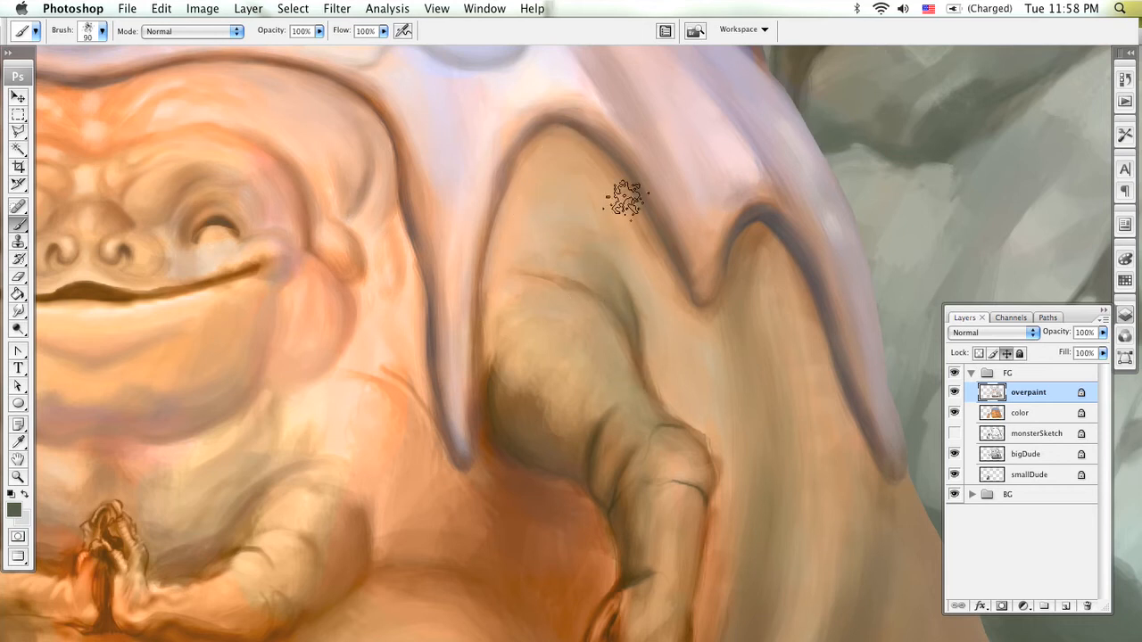
{"action": "key", "text": "space"}
{"action": "left_click_drag", "start_coordinate": [714, 300], "coordinate": [520, 316]}
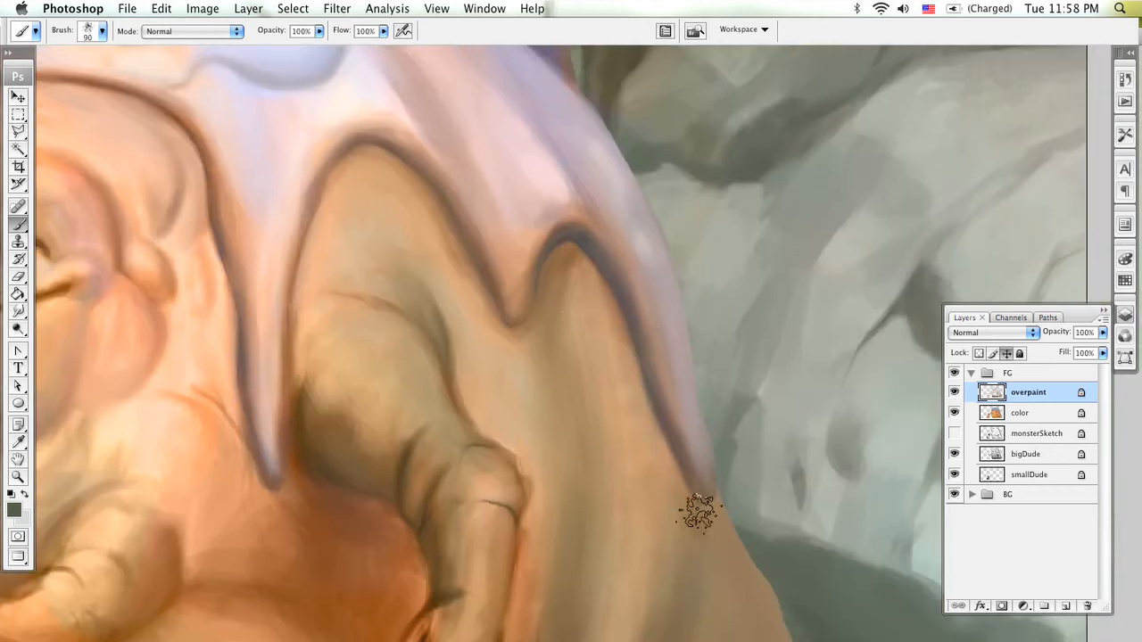
- Brush muted green shading into the side folds beside the big monster's hanging hand and thigh
{"action": "key", "text": "space"}
{"action": "left_click_drag", "start_coordinate": [700, 511], "coordinate": [637, 178]}
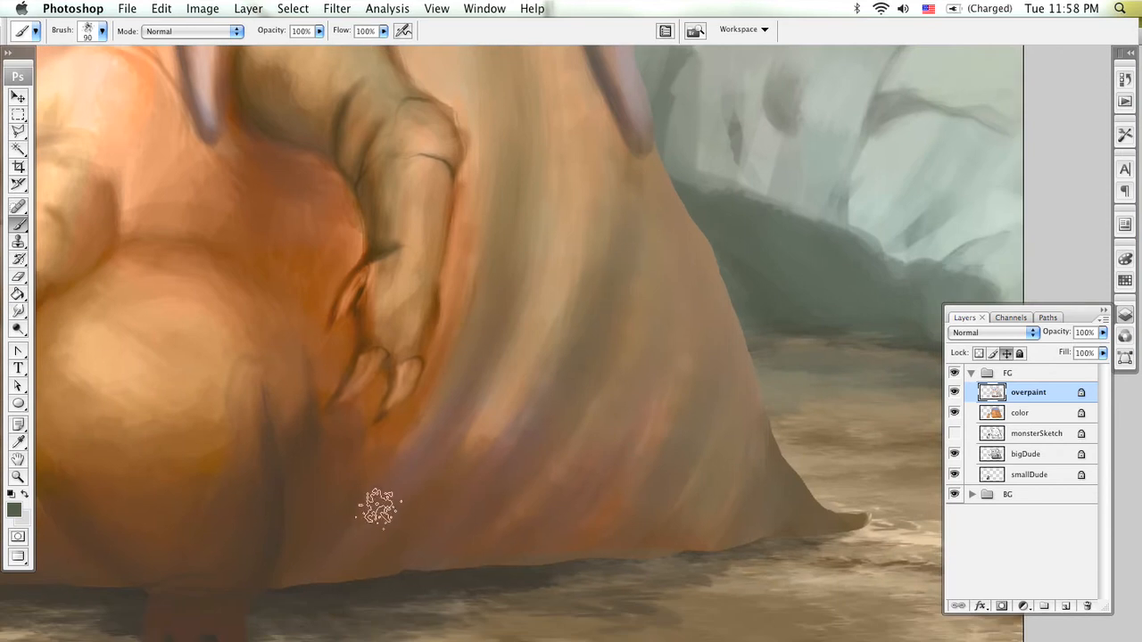
{"action": "key", "text": "space"}
{"action": "left_click_drag", "start_coordinate": [333, 398], "coordinate": [539, 353]}
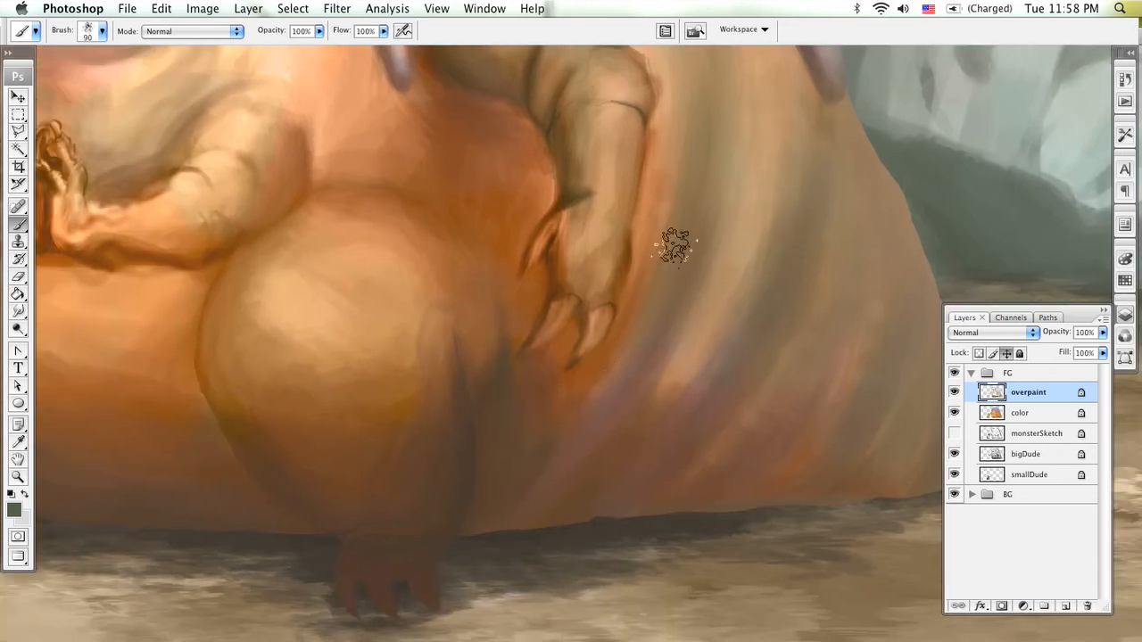
{"action": "key", "text": "space"}
{"action": "left_click_drag", "start_coordinate": [676, 246], "coordinate": [434, 317]}
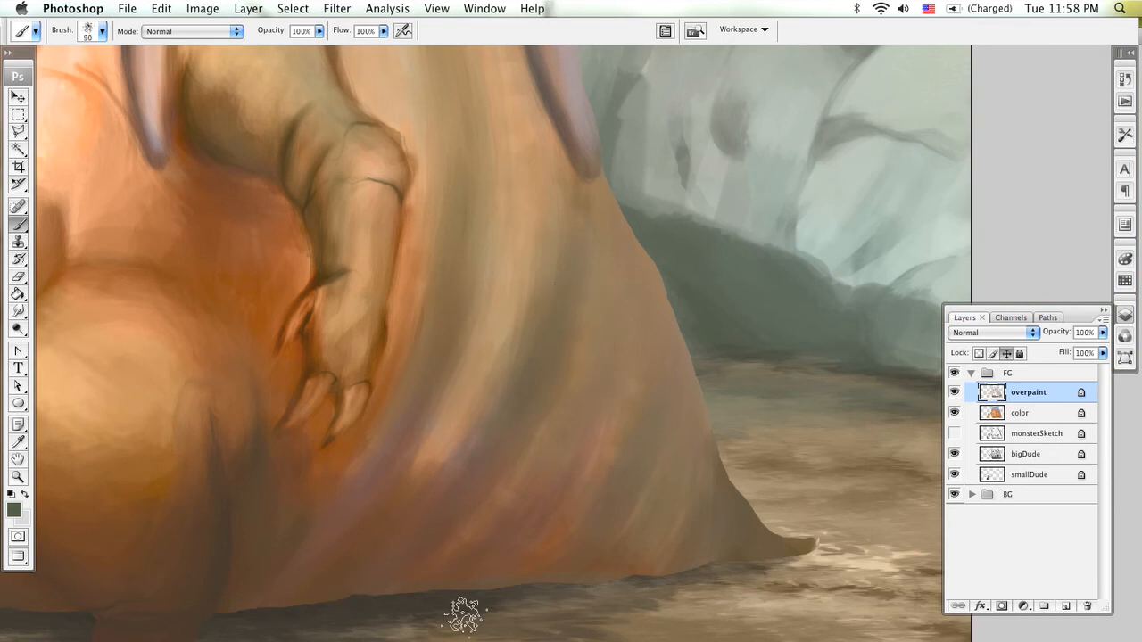
- Deepen the green shadow streaks on the lower body folds near the big monster's tail
{"action": "mouse_move", "coordinate": [676, 318]}
{"action": "left_mouse_down"}
{"action": "mouse_move", "coordinate": [626, 465]}
{"action": "mouse_move", "coordinate": [505, 599]}
{"action": "left_mouse_up"}
{"action": "key", "text": "space"}
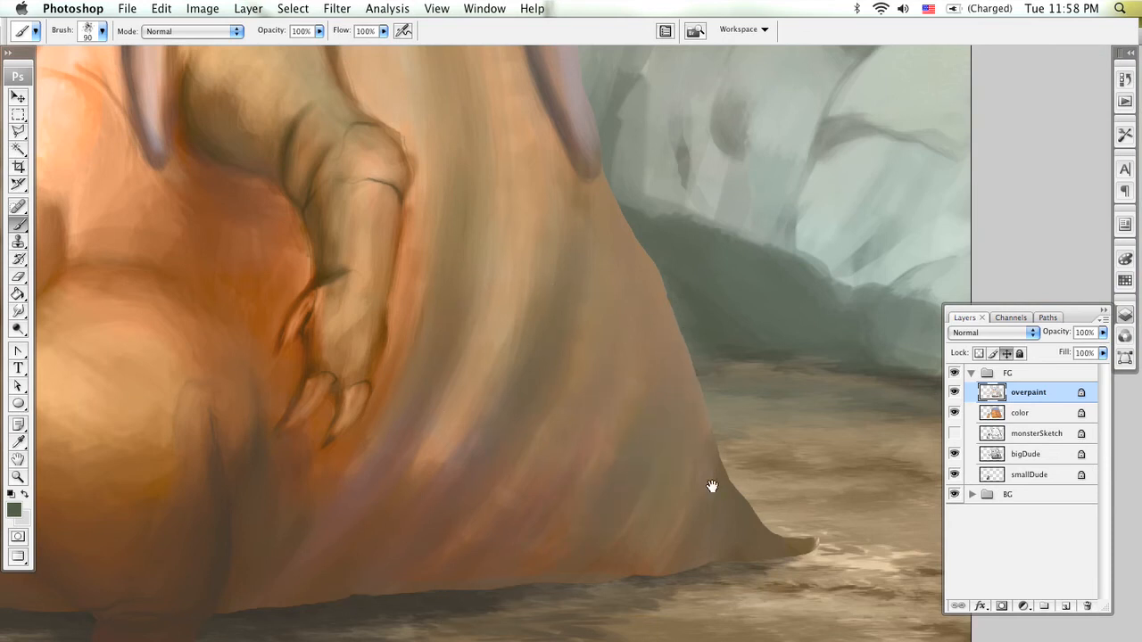
{"action": "left_click_drag", "start_coordinate": [711, 486], "coordinate": [644, 366]}
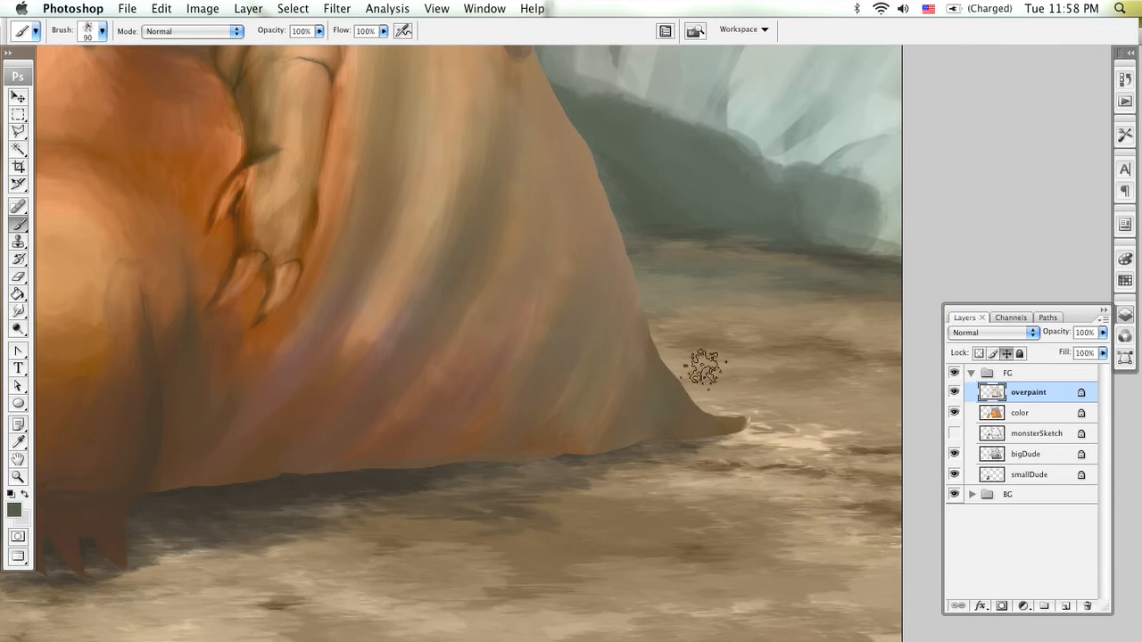
{"action": "left_click_drag", "start_coordinate": [637, 211], "coordinate": [724, 465]}
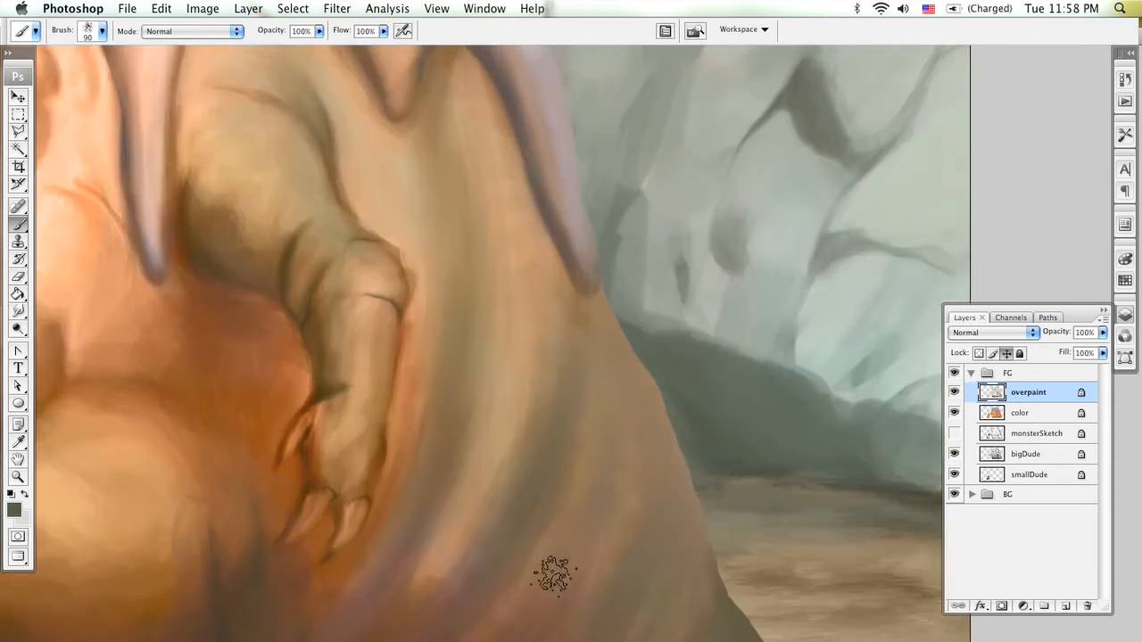
{"action": "left_click_drag", "start_coordinate": [523, 485], "coordinate": [680, 503]}
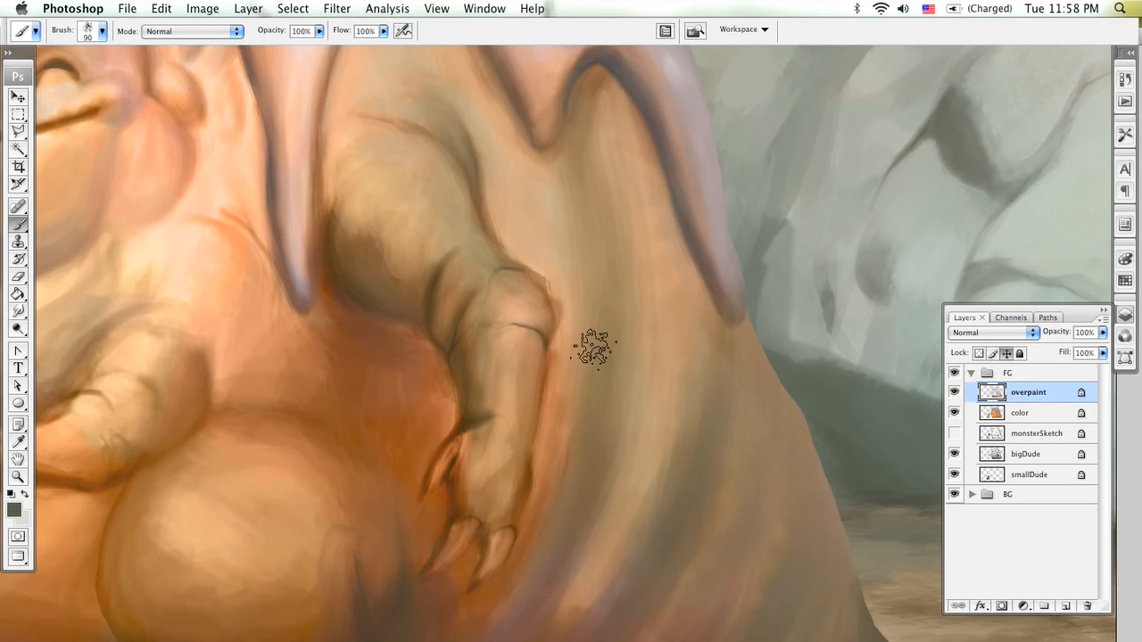
- Extend the muted green shading up the side fold to the cloak's notch with a 100 px brush
{"action": "left_click_drag", "start_coordinate": [549, 211], "coordinate": [522, 377]}
{"action": "left_click_drag", "start_coordinate": [586, 401], "coordinate": [592, 347]}
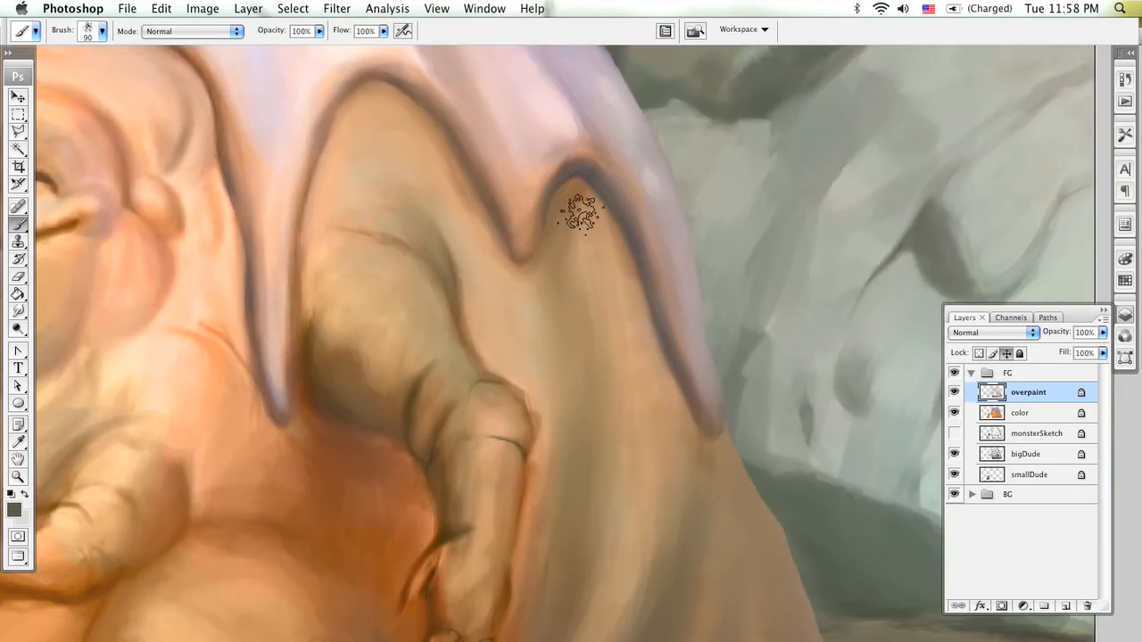
{"action": "key", "text": "bracketleft"}
{"action": "key", "text": "bracketleft"}
{"action": "key", "text": "bracketright"}
{"action": "key", "text": "bracketright"}
{"action": "key", "text": "bracketright"}
{"action": "key", "text": "bracketright"}
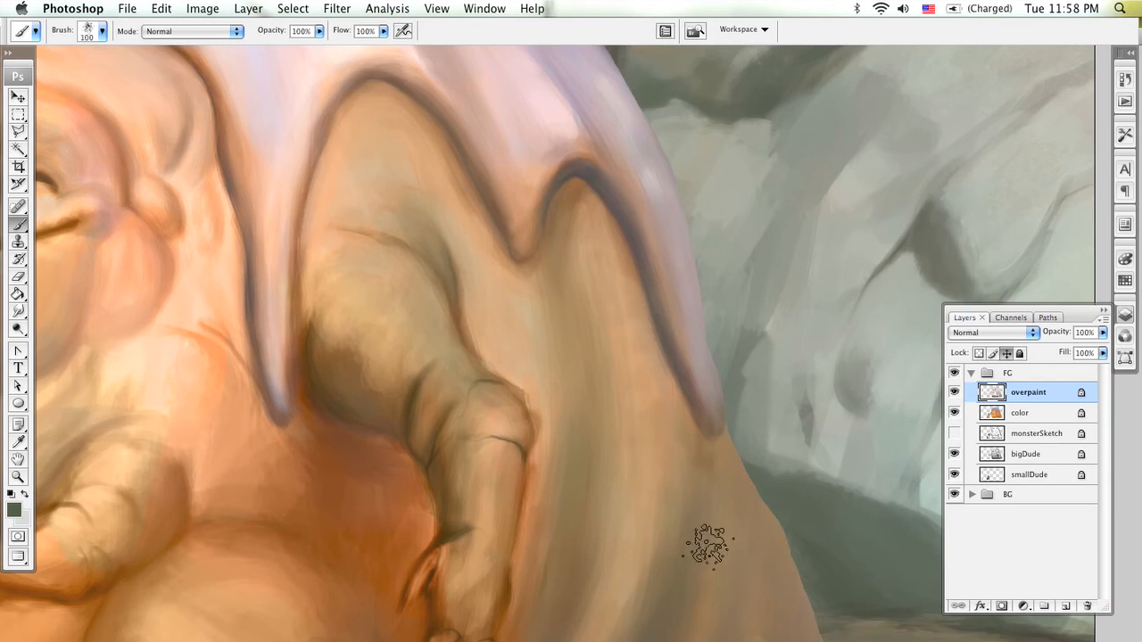
- Set the brush to 90 px and sample muted green tones around the outstretched arm for shading its upper edge
{"action": "key", "text": "bracketleft"}
{"action": "key", "text": "bracketleft"}
{"action": "mouse_move", "coordinate": [608, 327]}
{"action": "left_mouse_down"}
{"action": "mouse_move", "coordinate": [693, 377]}
{"action": "mouse_move", "coordinate": [859, 399]}
{"action": "left_mouse_up"}
{"action": "left_click_drag", "start_coordinate": [688, 366], "coordinate": [848, 363]}
{"action": "left_click_drag", "start_coordinate": [197, 270], "coordinate": [568, 302]}
{"action": "left_click_drag", "start_coordinate": [404, 362], "coordinate": [607, 265]}
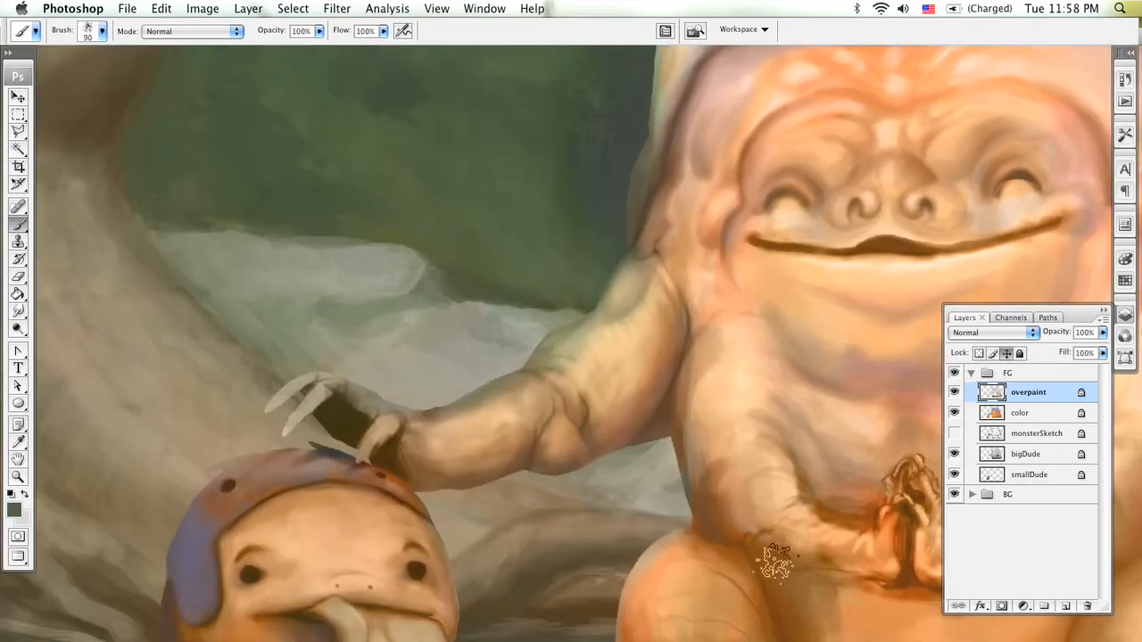
{"action": "left_click_drag", "start_coordinate": [668, 484], "coordinate": [611, 258]}
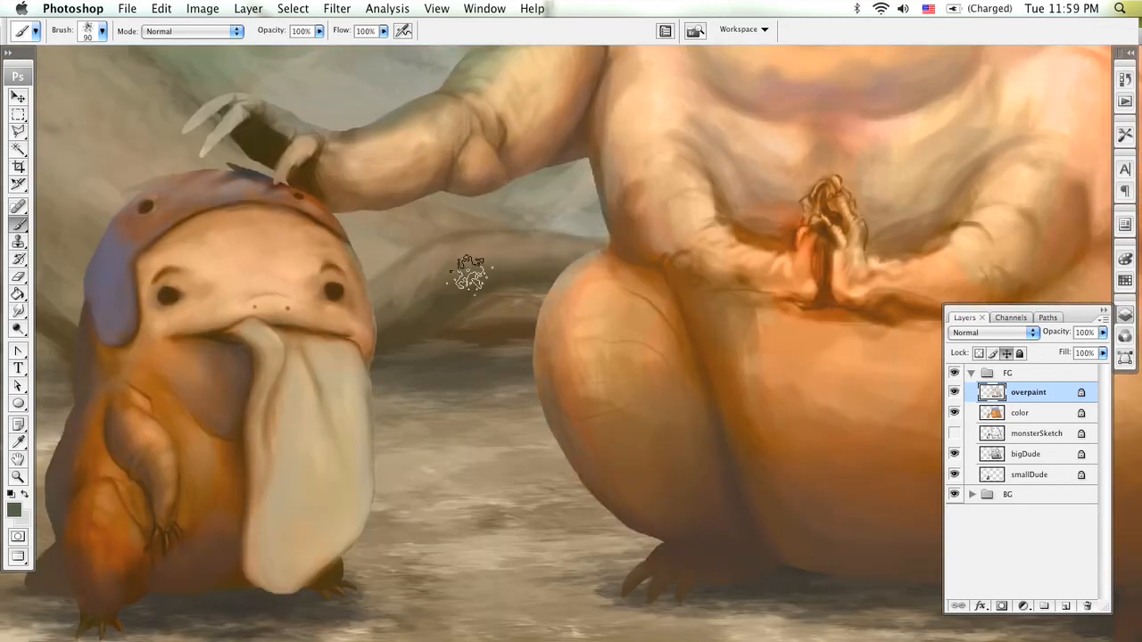
{"action": "left_click_drag", "start_coordinate": [541, 282], "coordinate": [582, 453]}
{"action": "left_click_drag", "start_coordinate": [532, 378], "coordinate": [593, 398]}
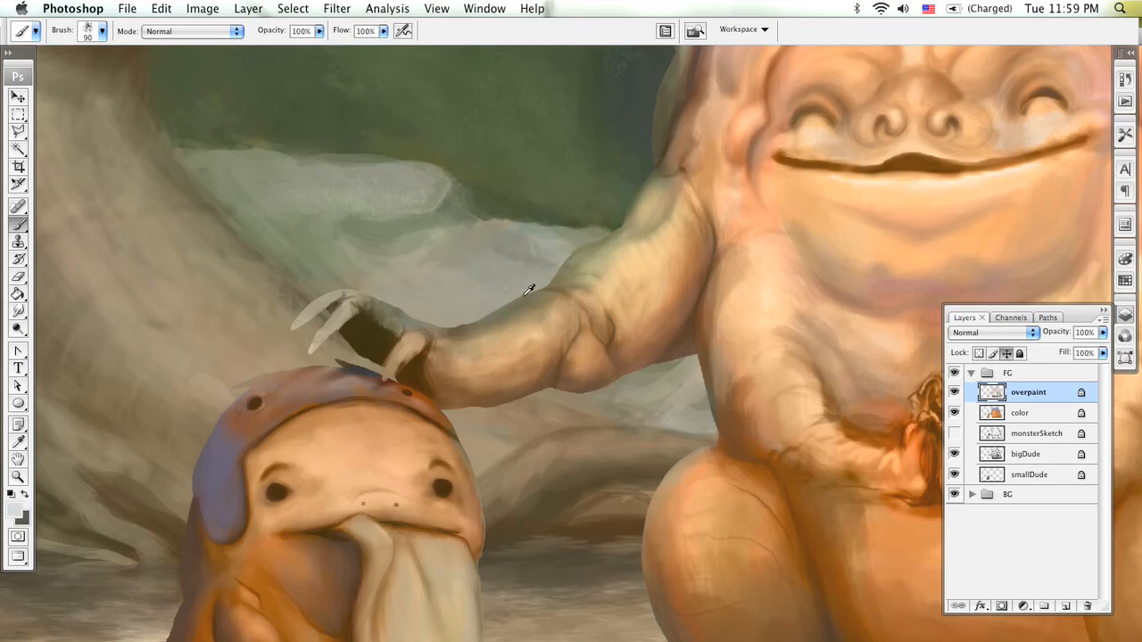
{"action": "left_click", "coordinate": [502, 300], "text": "alt"}
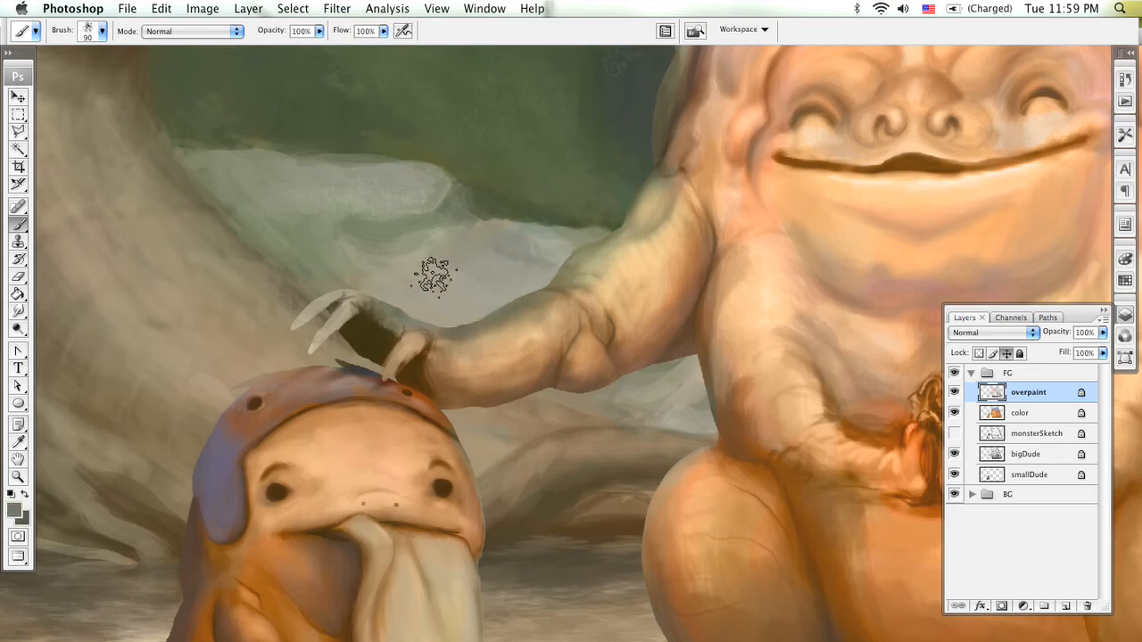
{"action": "left_click_drag", "start_coordinate": [570, 287], "coordinate": [427, 375], "text": "space"}
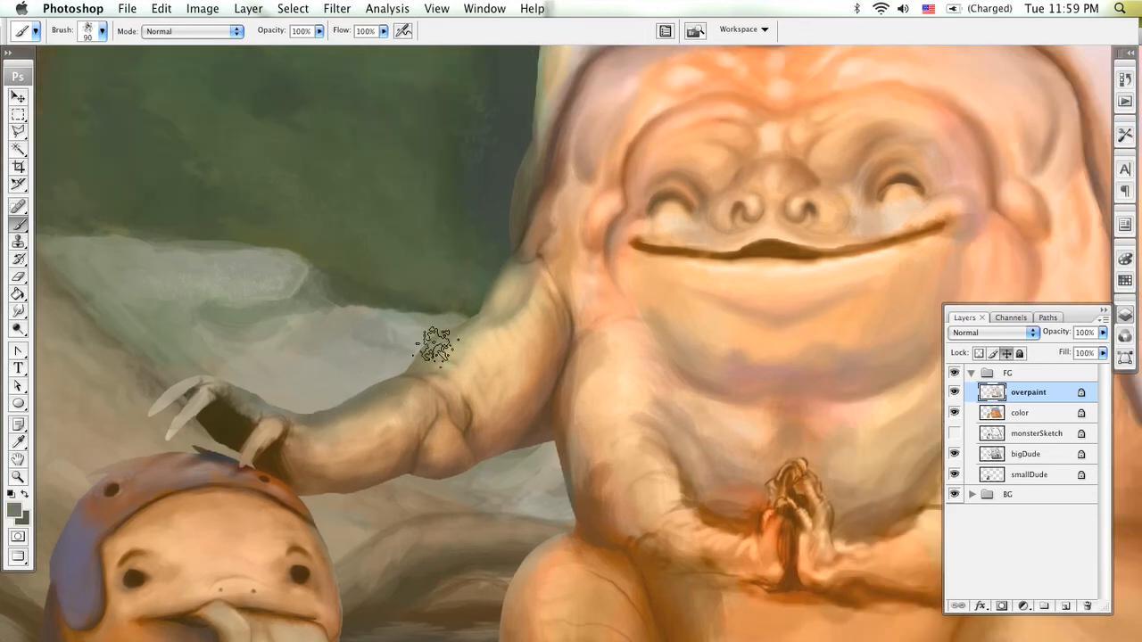
{"action": "left_click", "coordinate": [436, 346], "text": "alt"}
{"action": "left_click_drag", "start_coordinate": [528, 288], "coordinate": [443, 431], "text": "space"}
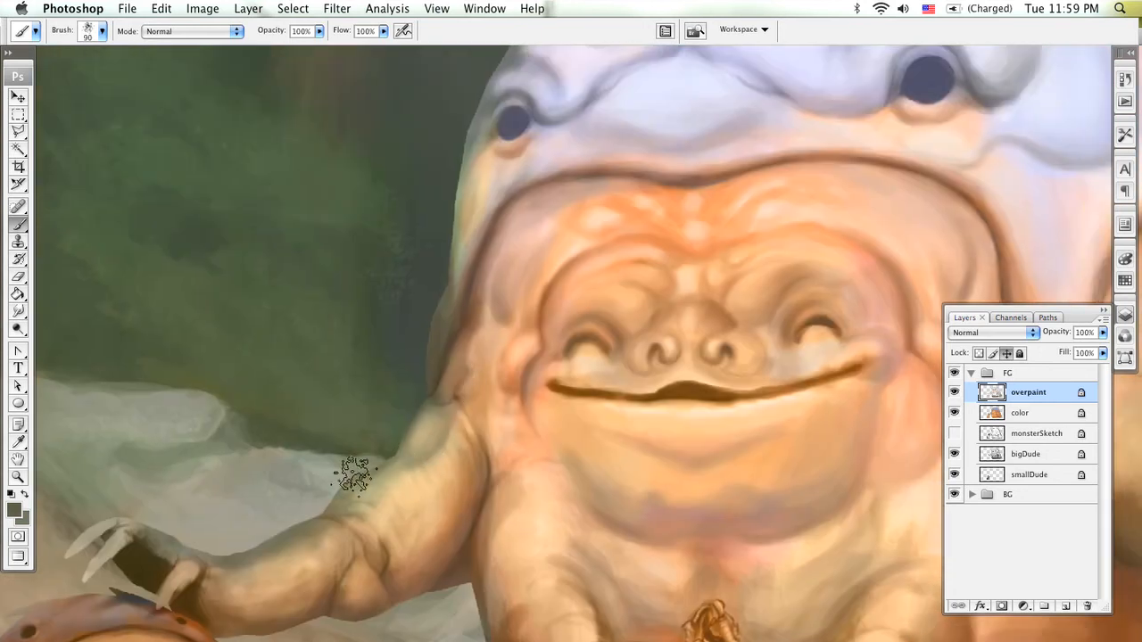
{"action": "left_click_drag", "start_coordinate": [344, 541], "coordinate": [474, 438], "text": "space"}
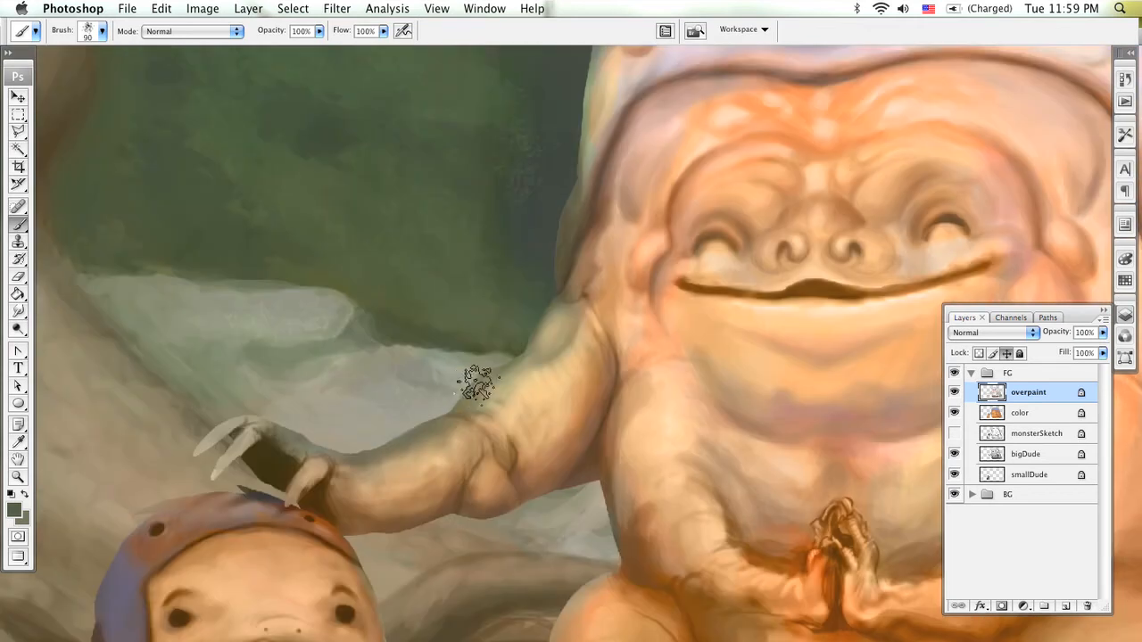
- Reduce the brush to 40 px or smaller and paint green shading along the outstretched arm's upper contour, from forearm to shoulder
{"action": "key", "text": "bracketleft"}
{"action": "key", "text": "bracketleft"}
{"action": "key", "text": "bracketleft"}
{"action": "key", "text": "bracketleft"}
{"action": "key", "text": "bracketleft"}
{"action": "key", "text": "bracketleft"}
{"action": "key", "text": "bracketleft"}
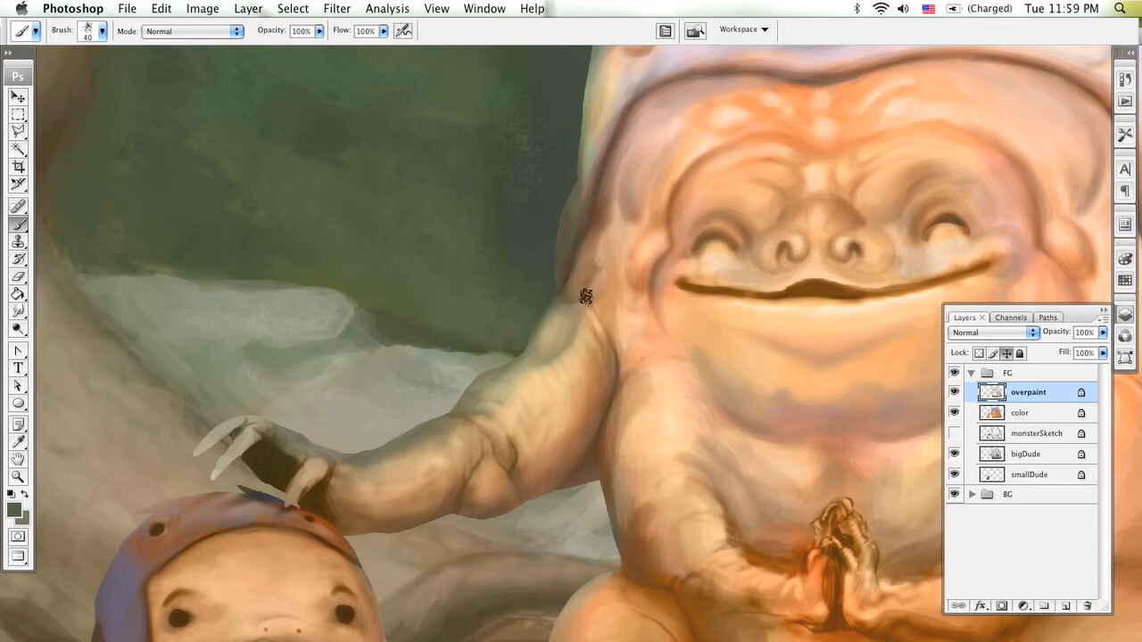
{"action": "key", "text": "bracketleft"}
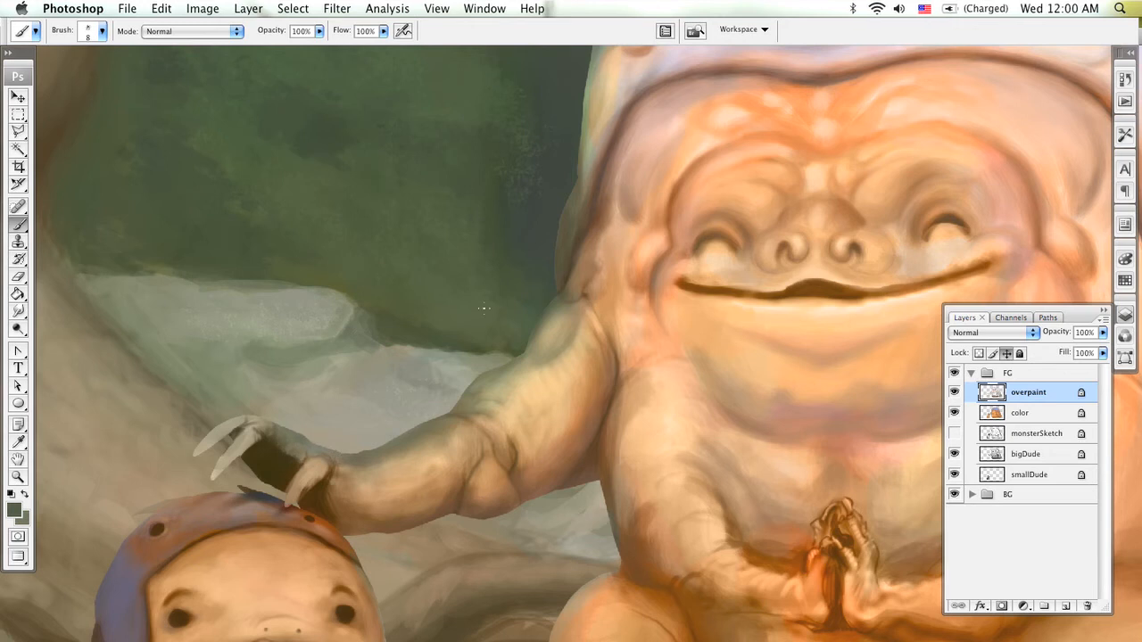
- Brush muted green shading over the hanging arm's elbow creases and forearm with a 60 px brush
{"action": "left_click_drag", "start_coordinate": [871, 360], "coordinate": [467, 391]}
{"action": "left_click_drag", "start_coordinate": [609, 387], "coordinate": [285, 320]}
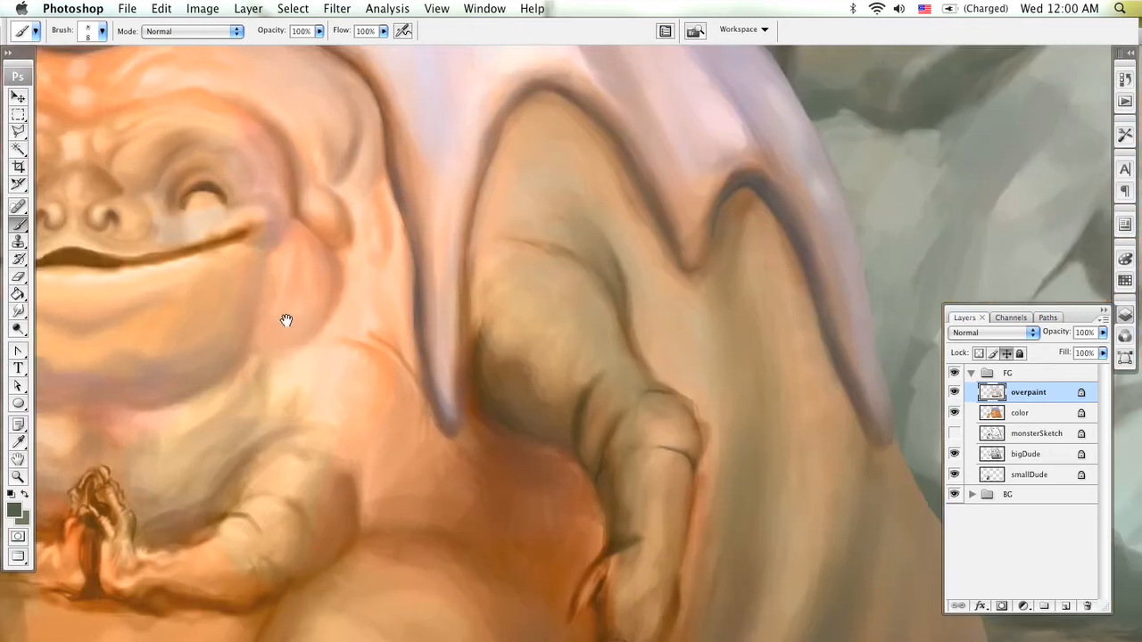
{"action": "left_click_drag", "start_coordinate": [558, 333], "coordinate": [323, 205]}
{"action": "left_click_drag", "start_coordinate": [528, 357], "coordinate": [597, 188]}
{"action": "left_click_drag", "start_coordinate": [589, 253], "coordinate": [571, 300]}
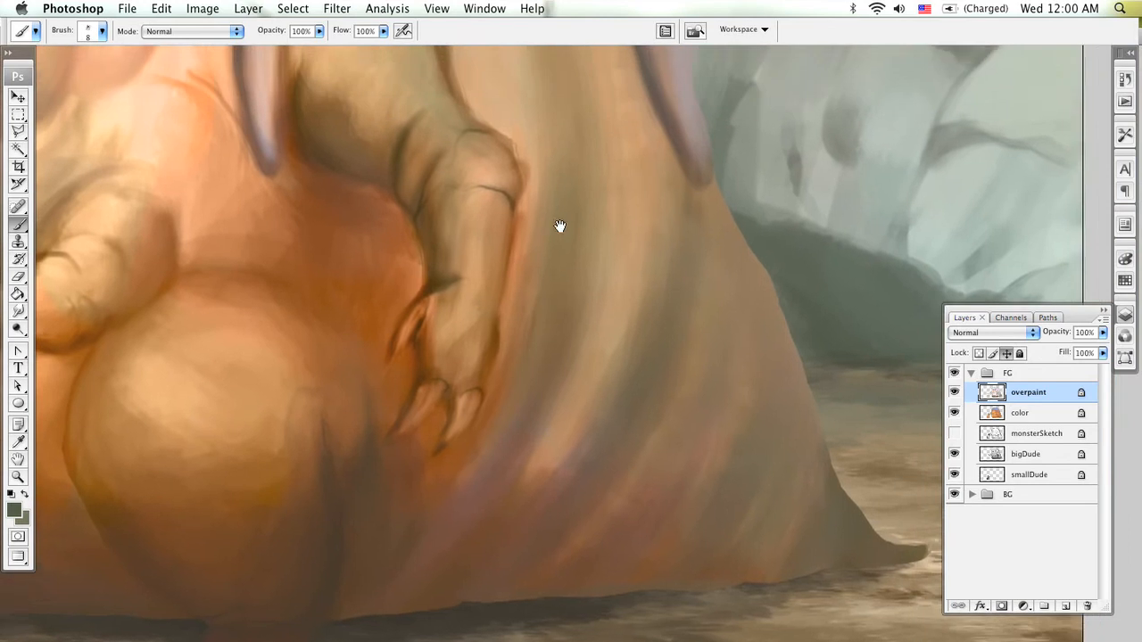
{"action": "left_click_drag", "start_coordinate": [560, 227], "coordinate": [620, 356]}
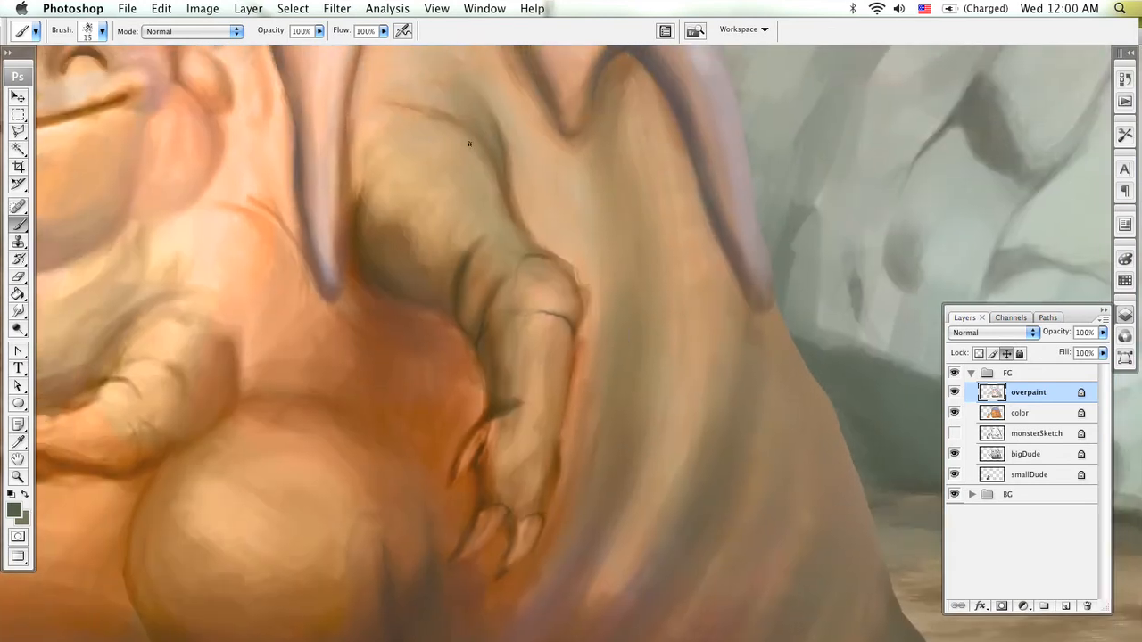
{"action": "key", "text": "bracketright"}
{"action": "key", "text": "bracketright"}
{"action": "key", "text": "bracketright"}
{"action": "key", "text": "bracketright"}
{"action": "key", "text": "bracketleft"}
{"action": "key", "text": "bracketleft"}
{"action": "key", "text": "bracketleft"}
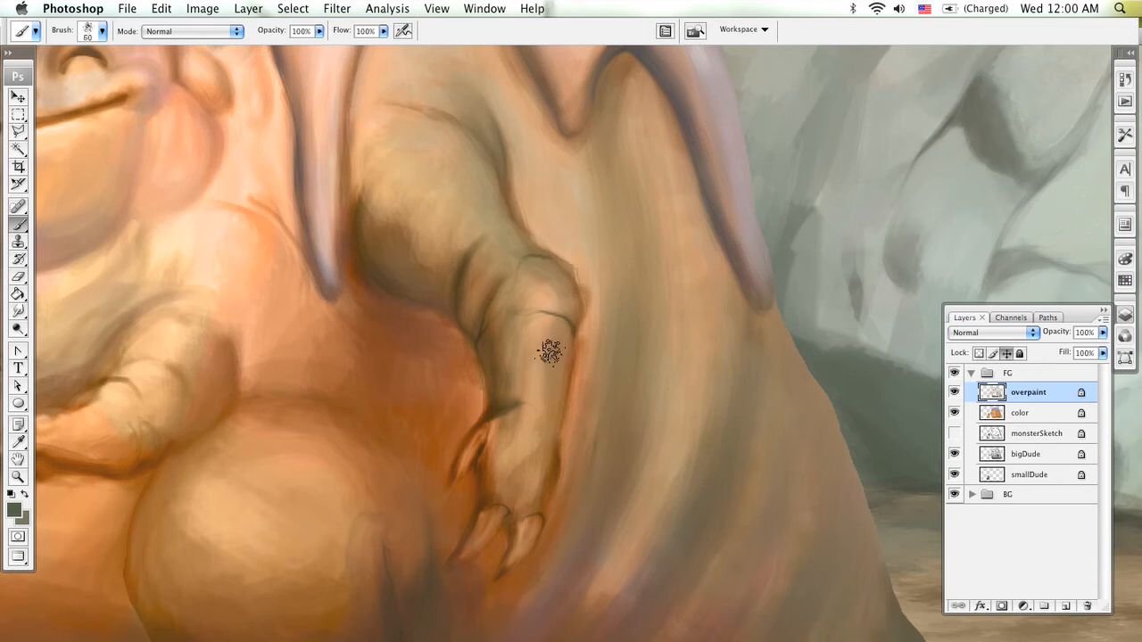
{"action": "left_click_drag", "start_coordinate": [536, 312], "coordinate": [575, 319]}
- Sample tan and dark green from the hanging forearm and blend its shaded outer side with a 30 to 40 px brush
{"action": "left_click", "coordinate": [534, 387], "text": "alt"}
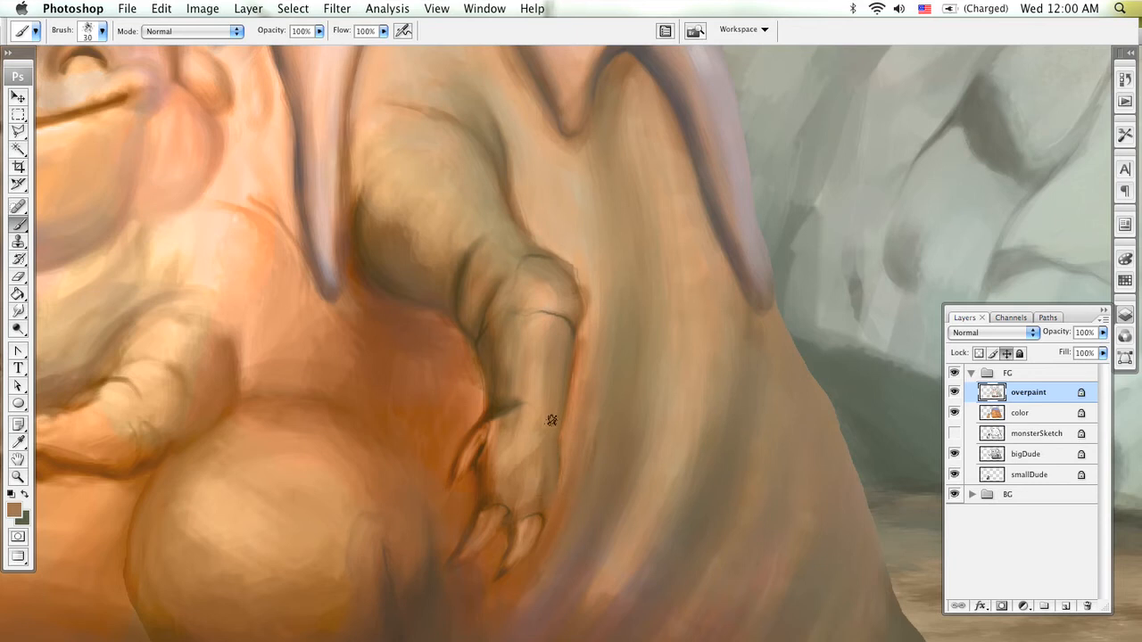
{"action": "left_click", "coordinate": [548, 496], "text": "alt"}
{"action": "scroll", "coordinate": [569, 315], "scroll_direction": "up", "scroll_amount": 3}
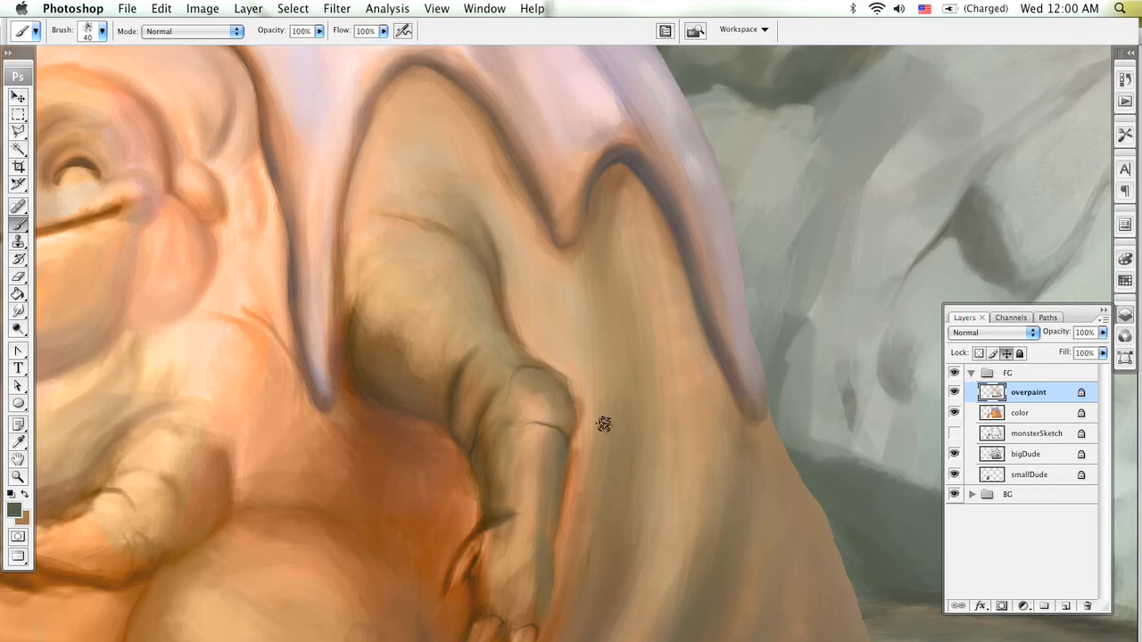
- Sample brown tones near the hanging hand and soften the shading across the forearm and wrist
{"action": "left_click_drag", "start_coordinate": [619, 438], "coordinate": [584, 331]}
{"action": "left_click", "coordinate": [571, 365], "text": "alt"}
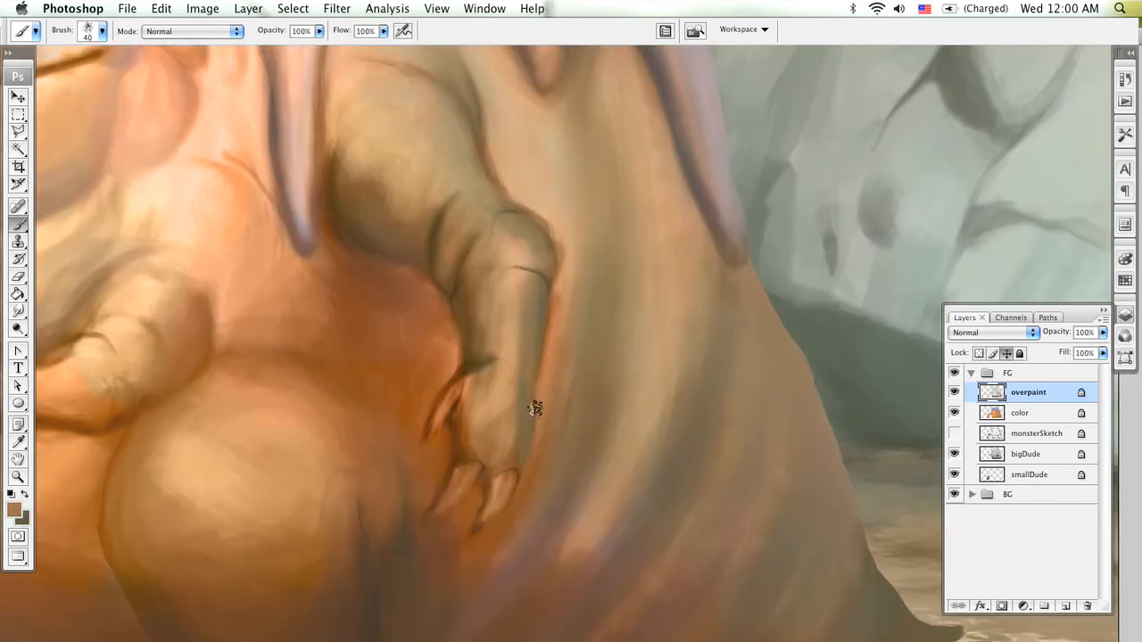
{"action": "left_click", "coordinate": [538, 412], "text": "alt"}
{"action": "left_click_drag", "start_coordinate": [509, 430], "coordinate": [517, 324]}
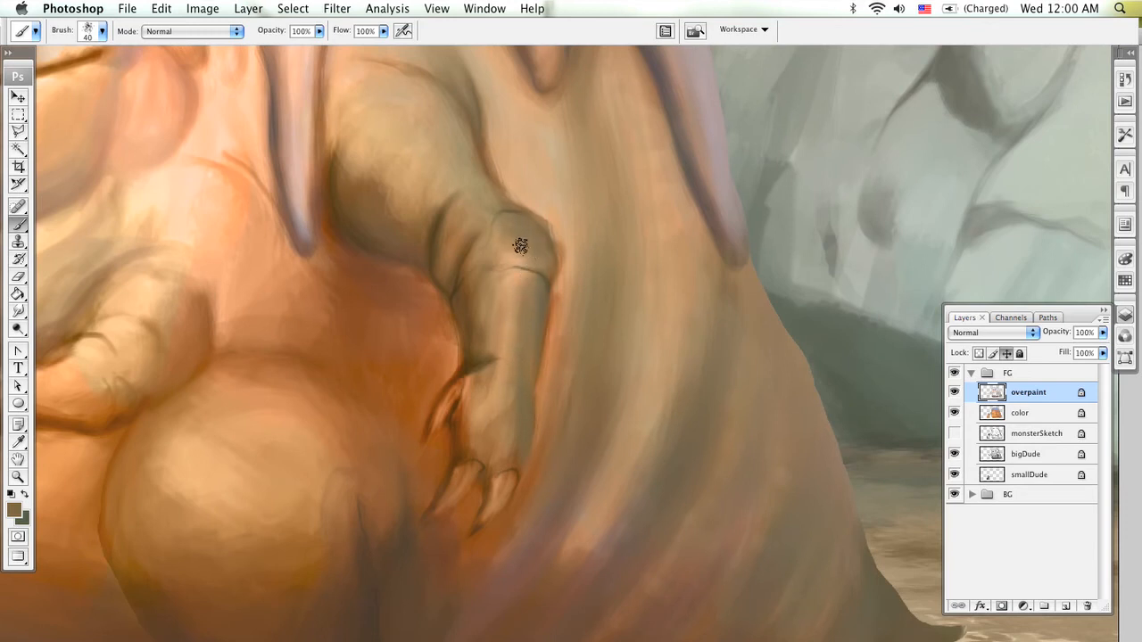
- Sample the light tan skin beside the hanging arm and clean up the outer edge around its elbow
{"action": "left_click_drag", "start_coordinate": [569, 270], "coordinate": [575, 357]}
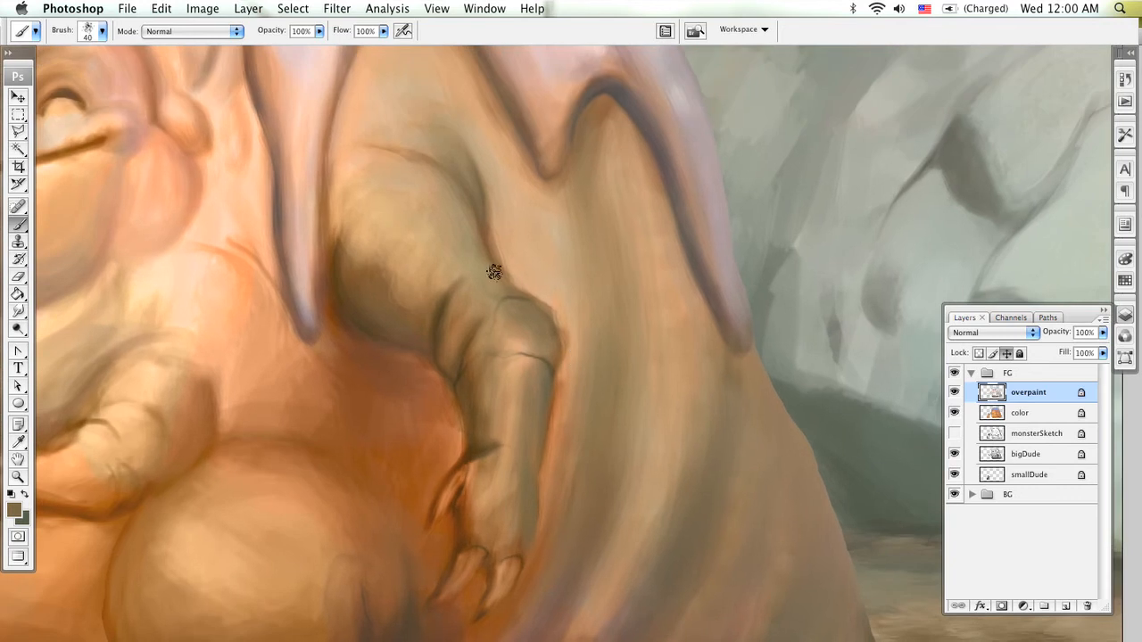
{"action": "left_click", "coordinate": [540, 271], "text": "alt"}
{"action": "left_click", "coordinate": [569, 298], "text": "alt"}
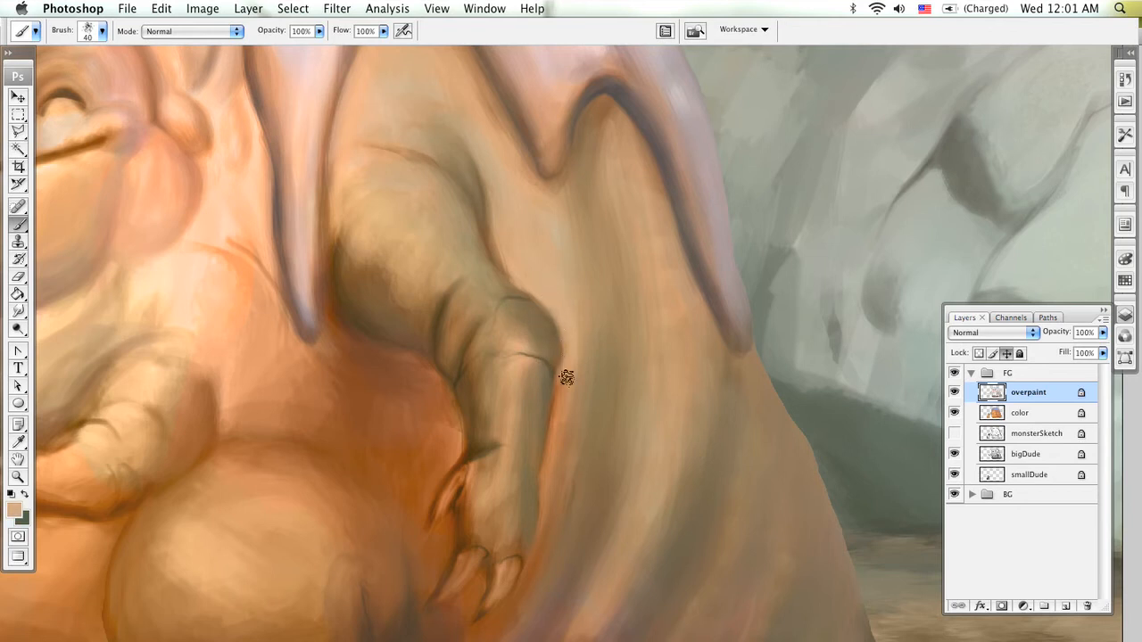
- Sample olive brown from the side fold, enlarge the brush to 100 px and blend the folds beneath the cloak's notch
{"action": "left_click_drag", "start_coordinate": [559, 321], "coordinate": [524, 196]}
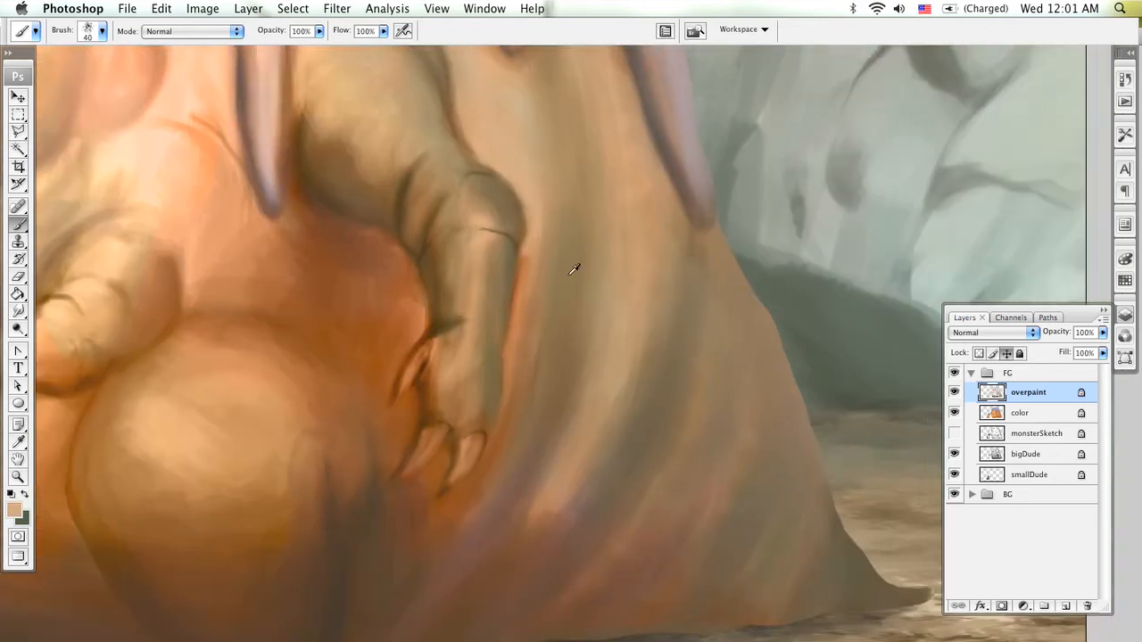
{"action": "left_click", "coordinate": [570, 274], "text": "alt"}
{"action": "left_click_drag", "start_coordinate": [572, 151], "coordinate": [559, 306]}
{"action": "key", "text": "]"}
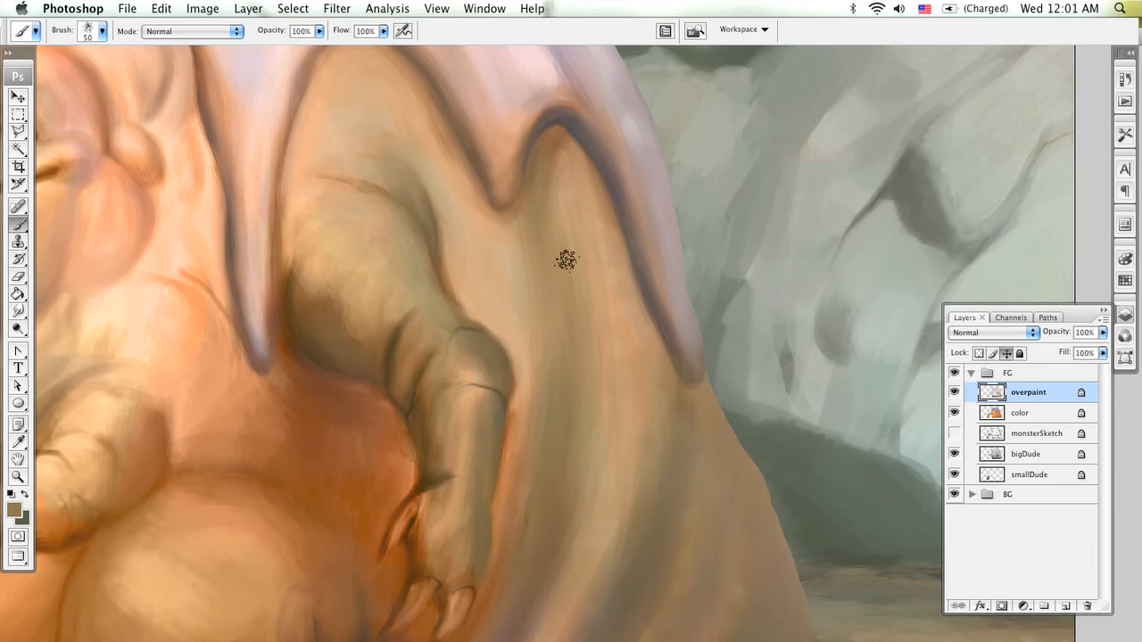
{"action": "key", "text": "]"}
{"action": "key", "text": "]"}
{"action": "key", "text": "]"}
{"action": "key", "text": "]"}
{"action": "key", "text": "]"}
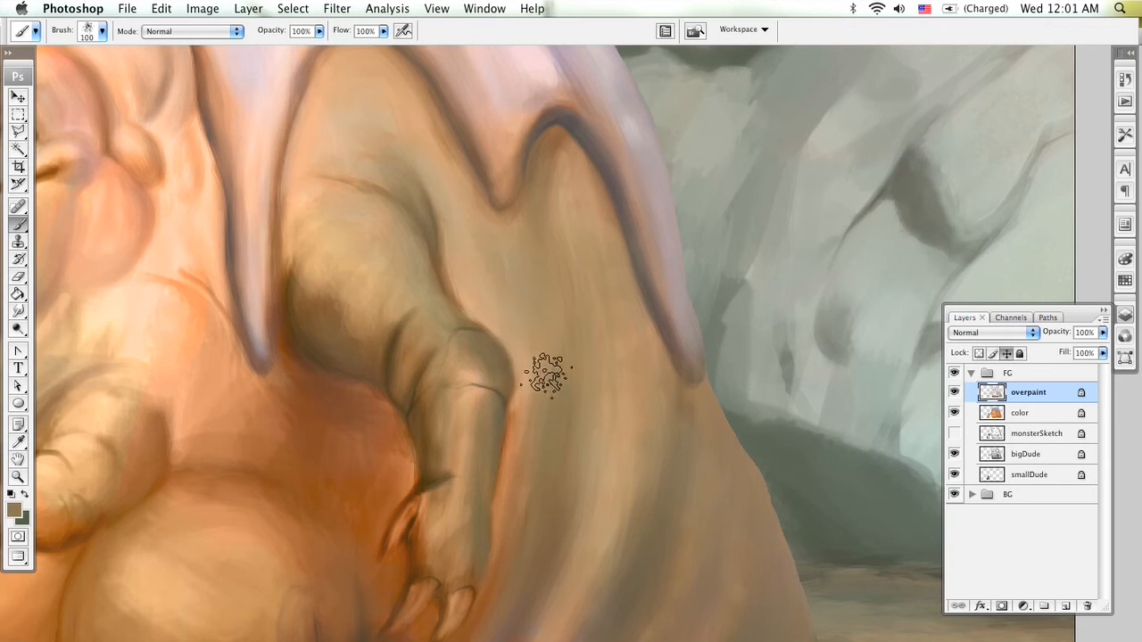
- Sample peach and olive brown tones and blend them over the hanging arm's shoulder and upper arm beneath the cloak
{"action": "left_click_drag", "start_coordinate": [545, 350], "coordinate": [615, 436]}
{"action": "left_click_drag", "start_coordinate": [573, 375], "coordinate": [635, 448]}
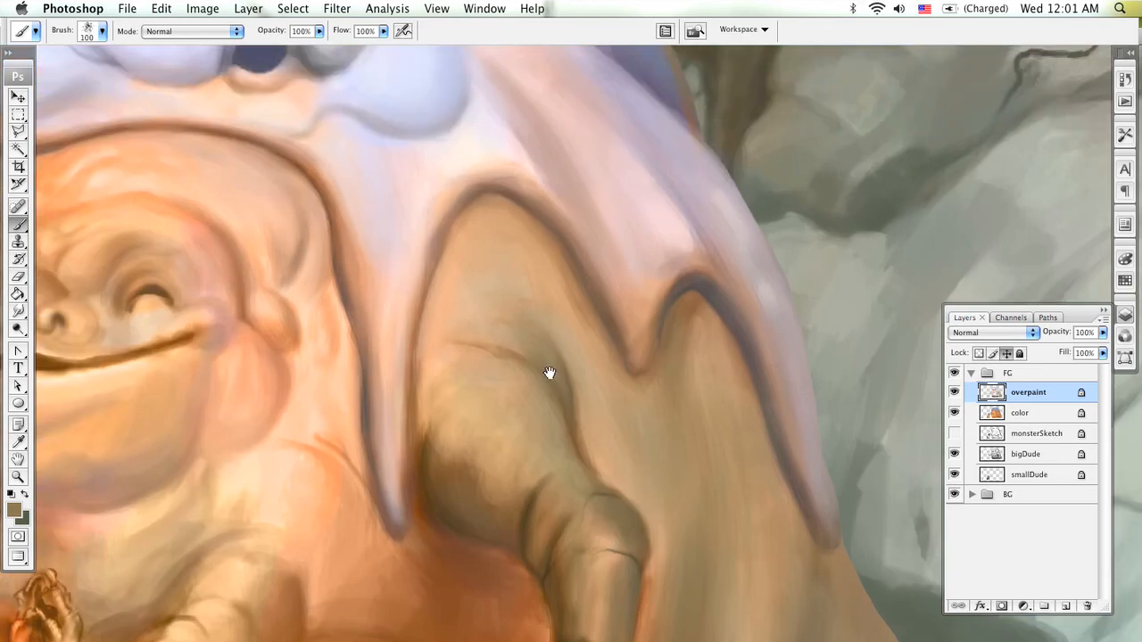
{"action": "left_click", "coordinate": [444, 360], "text": "alt"}
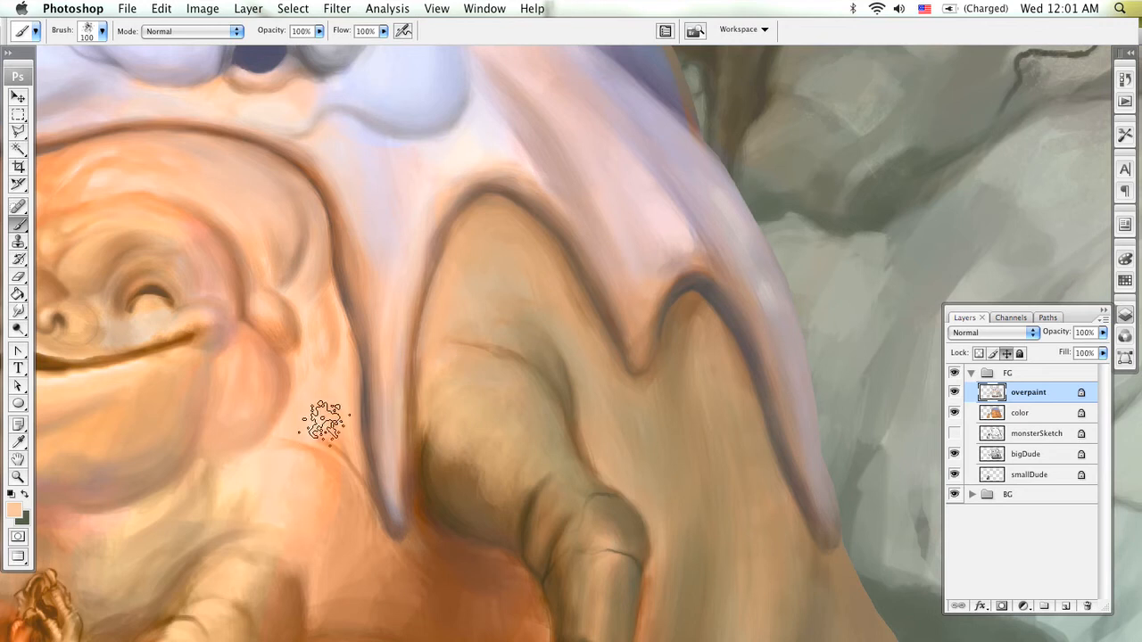
{"action": "left_click", "coordinate": [457, 356], "text": "alt"}
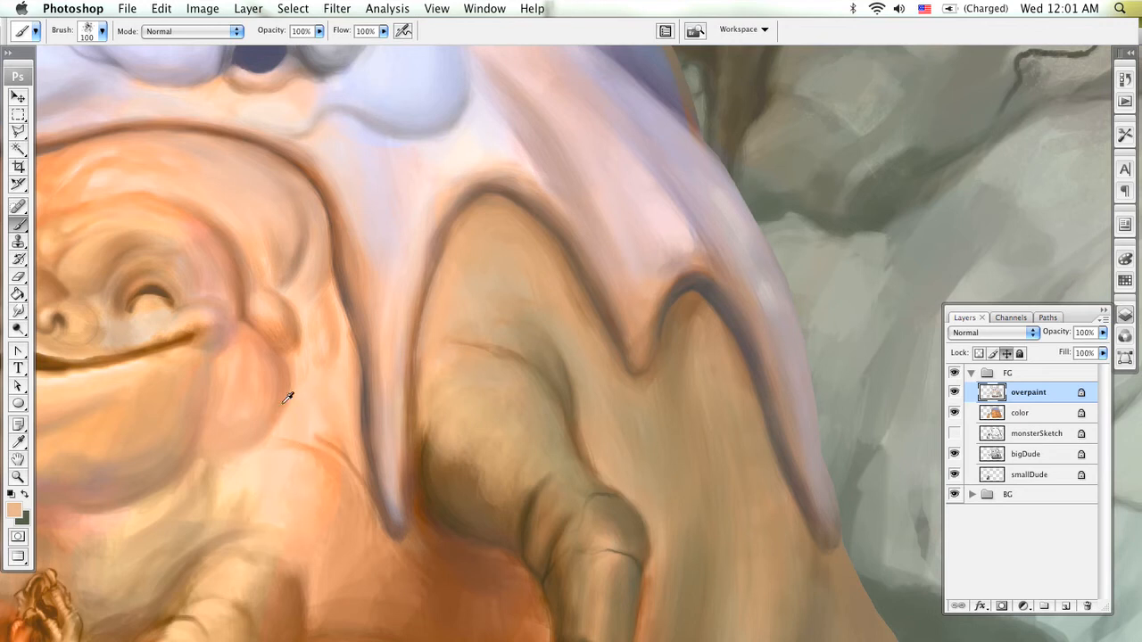
{"action": "left_click", "coordinate": [345, 374], "text": "alt"}
{"action": "left_click_drag", "start_coordinate": [477, 372], "coordinate": [445, 432]}
{"action": "left_click_drag", "start_coordinate": [508, 392], "coordinate": [450, 461]}
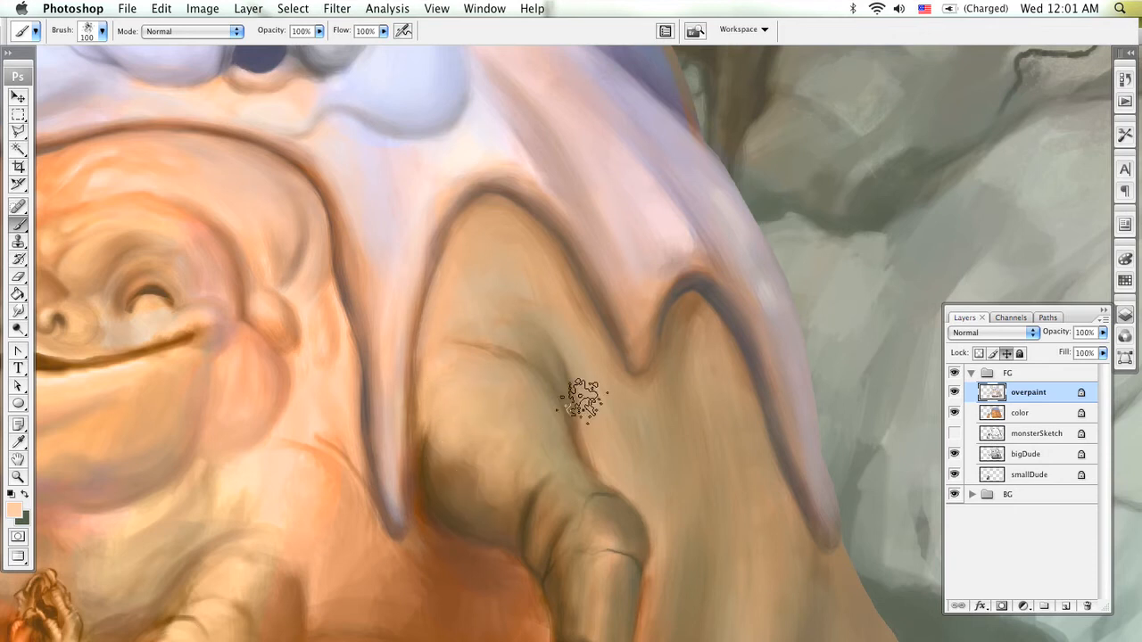
{"action": "left_click", "coordinate": [532, 364], "text": "alt"}
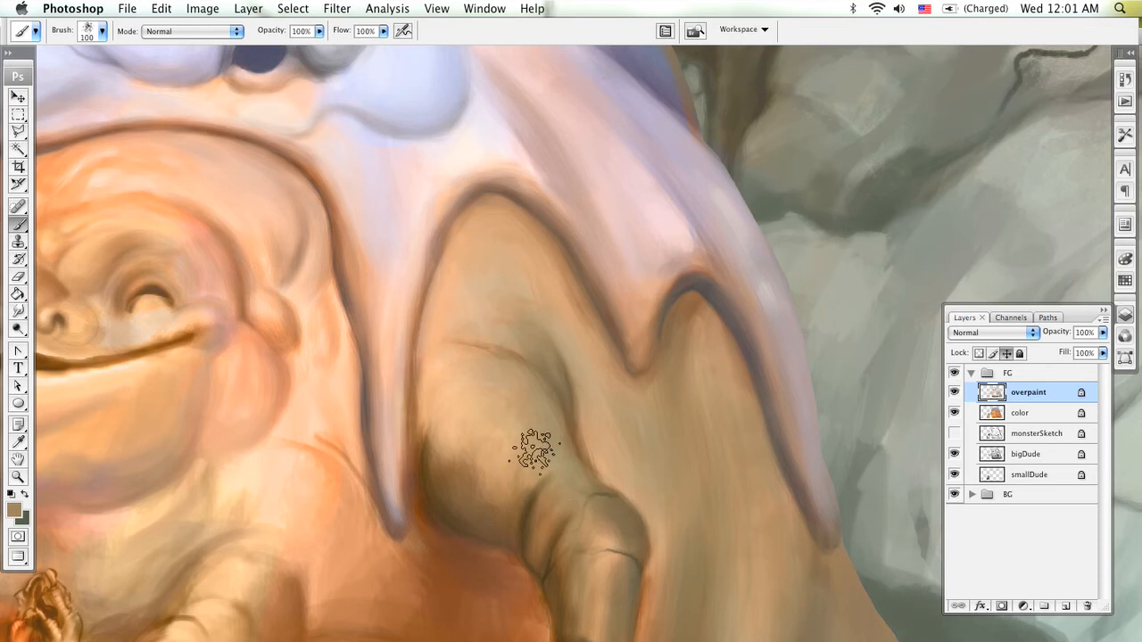
{"action": "scroll", "coordinate": [598, 471], "scroll_direction": "down", "scroll_amount": 5}
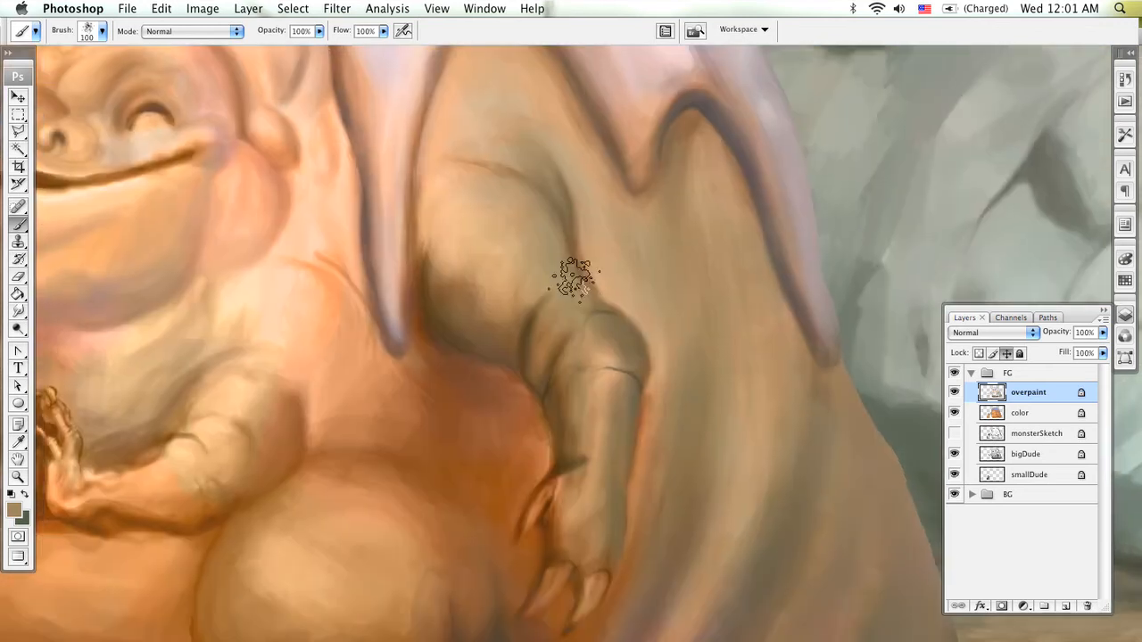
- Sample light peach from the upper arm, reduce the brush to 35 px and paint highlights around the elbow creases
{"action": "left_click", "coordinate": [453, 234], "text": "alt"}
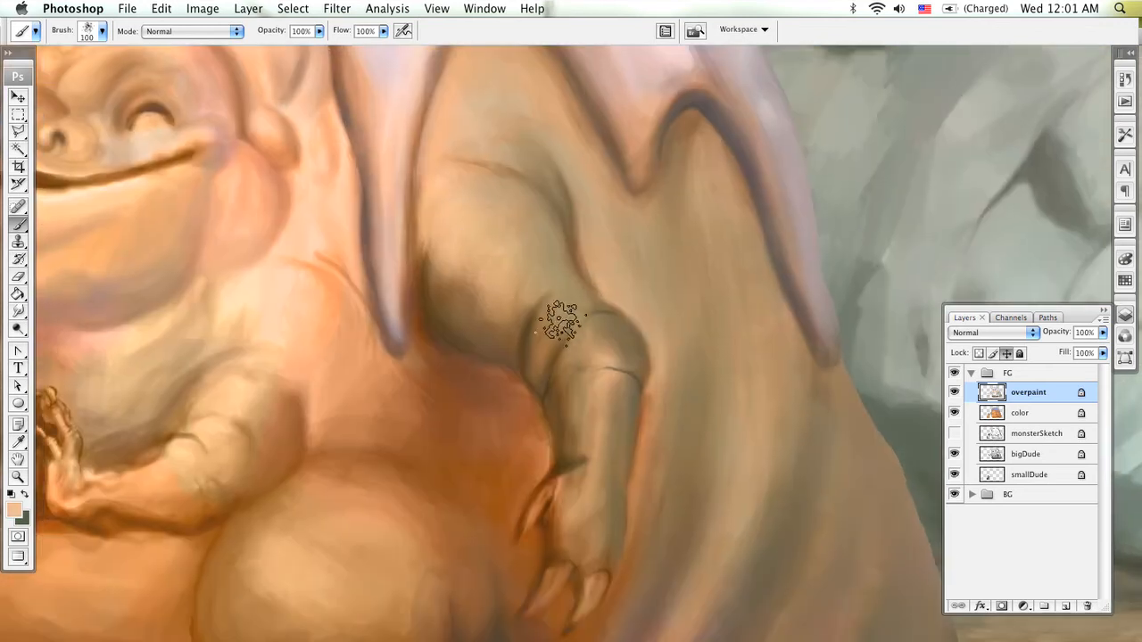
{"action": "key", "text": "bracketleft"}
{"action": "key", "text": "bracketleft"}
{"action": "key", "text": "bracketleft"}
{"action": "key", "text": "bracketleft"}
{"action": "key", "text": "bracketleft"}
{"action": "key", "text": "bracketleft"}
{"action": "key", "text": "bracketleft"}
{"action": "key", "text": "bracketleft"}
{"action": "mouse_move", "coordinate": [554, 302]}
{"action": "left_mouse_down"}
{"action": "mouse_move", "coordinate": [531, 349]}
{"action": "mouse_move", "coordinate": [538, 375]}
{"action": "mouse_move", "coordinate": [559, 336]}
{"action": "mouse_move", "coordinate": [547, 342]}
{"action": "left_mouse_up"}
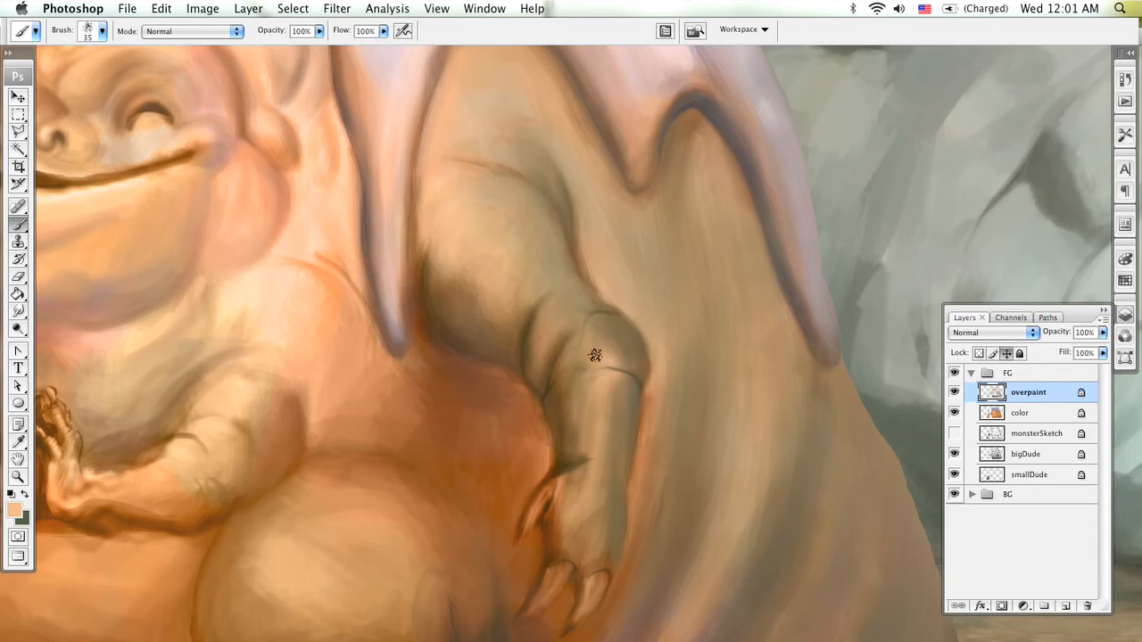
- Refine the light peach highlights on the hanging arm's elbow and forearm with a 35 px brush
{"action": "key", "text": "bracketright"}
{"action": "key", "text": "bracketright"}
{"action": "key", "text": "bracketright"}
{"action": "key", "text": "bracketright"}
{"action": "key", "text": "bracketleft"}
{"action": "key", "text": "bracketleft"}
{"action": "key", "text": "bracketleft"}
- Switch to the dark green color and shade the lower side folds beside the hanging hand with a 35 px brush
{"action": "left_click_drag", "start_coordinate": [596, 410], "coordinate": [558, 300]}
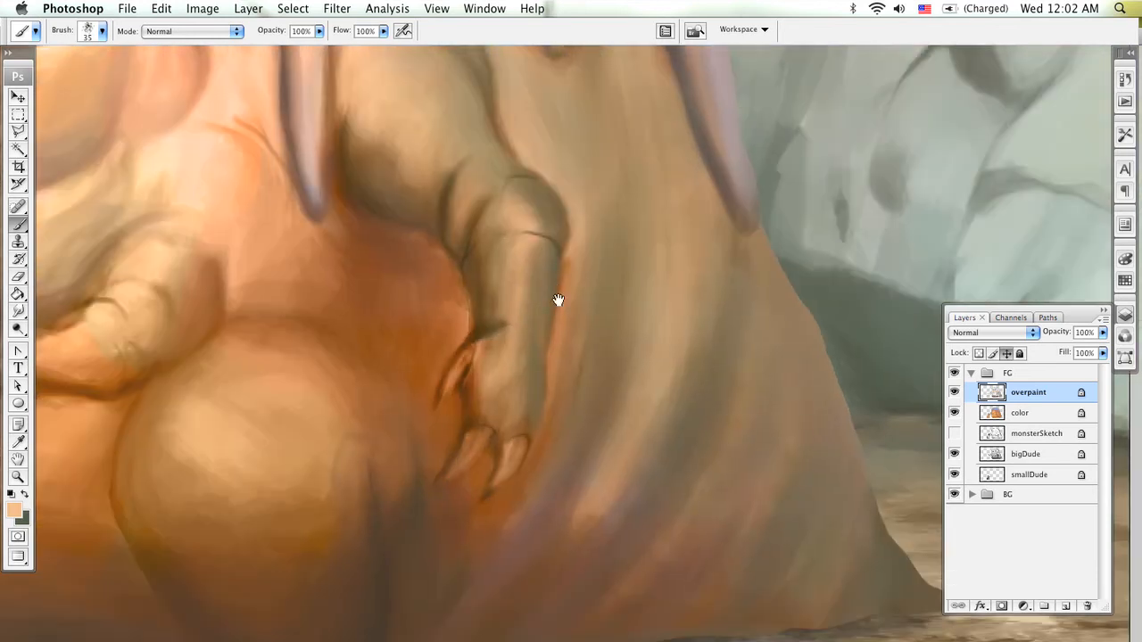
{"action": "key", "text": "x"}
{"action": "left_click_drag", "start_coordinate": [669, 417], "coordinate": [515, 375]}
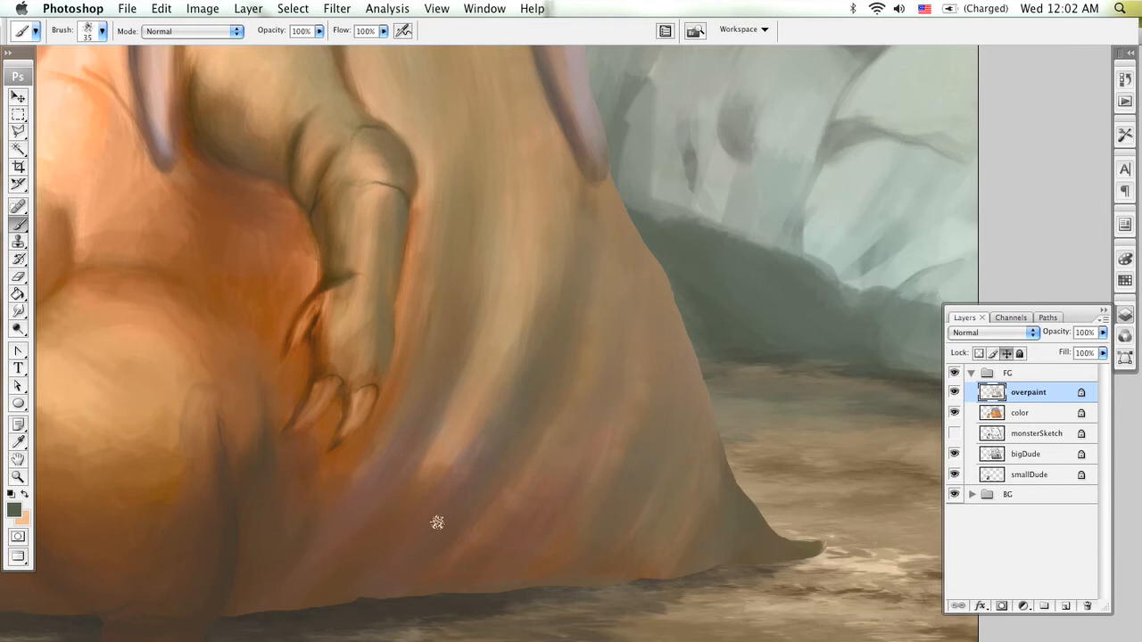
{"action": "left_click_drag", "start_coordinate": [536, 431], "coordinate": [649, 300]}
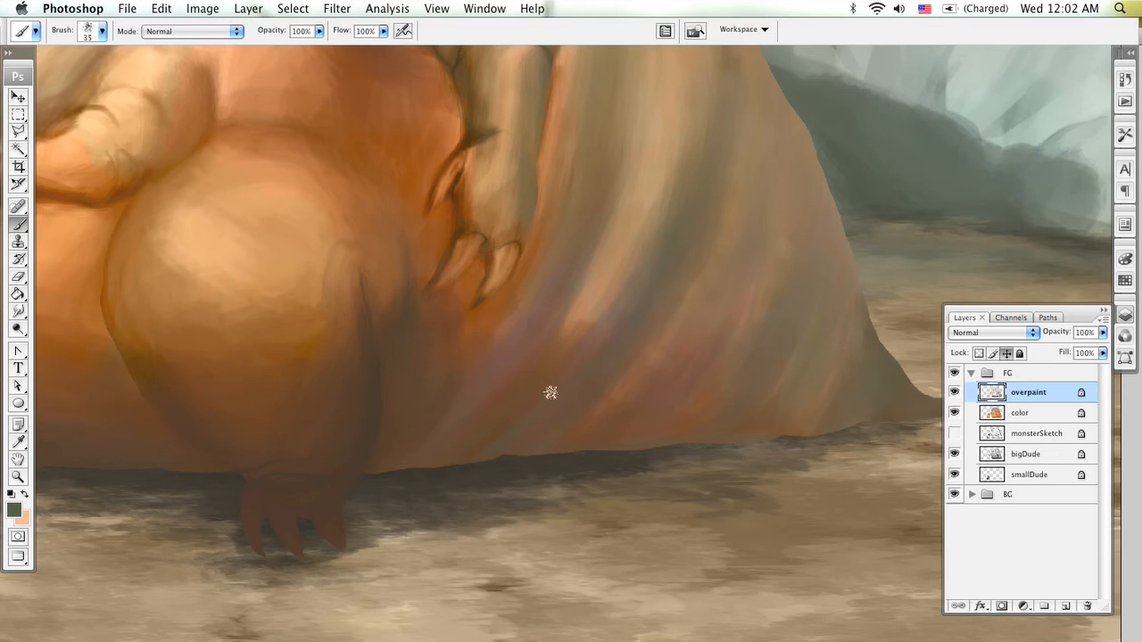
{"action": "mouse_move", "coordinate": [713, 212]}
{"action": "left_mouse_down"}
{"action": "mouse_move", "coordinate": [533, 398]}
{"action": "mouse_move", "coordinate": [668, 354]}
{"action": "left_mouse_up"}
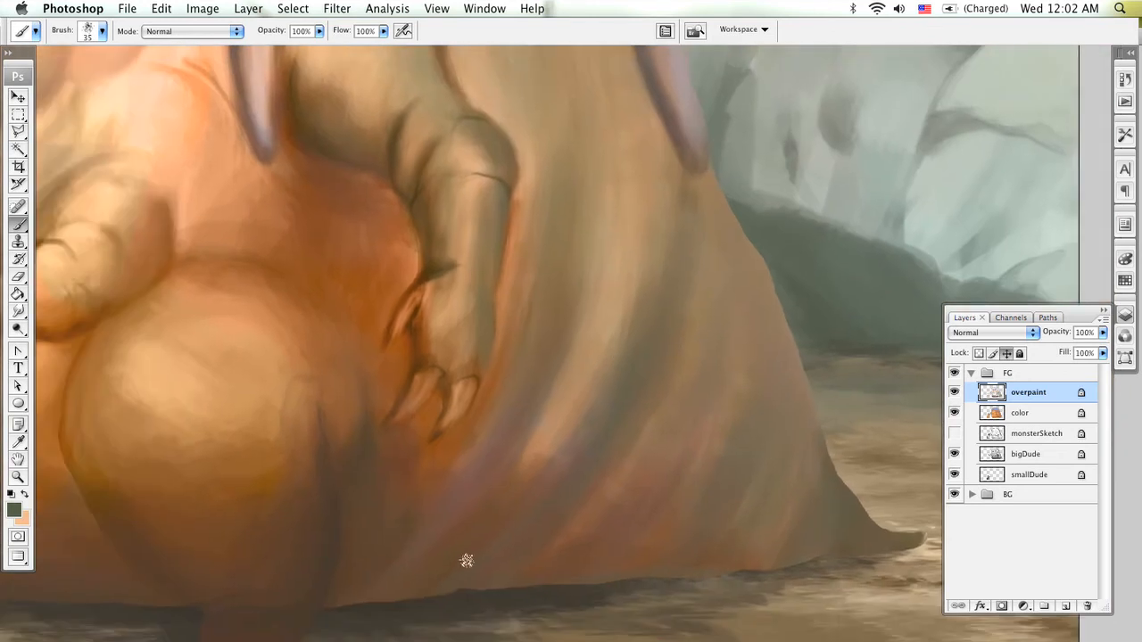
{"action": "mouse_move", "coordinate": [601, 262]}
{"action": "left_mouse_down"}
{"action": "mouse_move", "coordinate": [617, 434]}
{"action": "mouse_move", "coordinate": [605, 242]}
{"action": "left_mouse_up"}
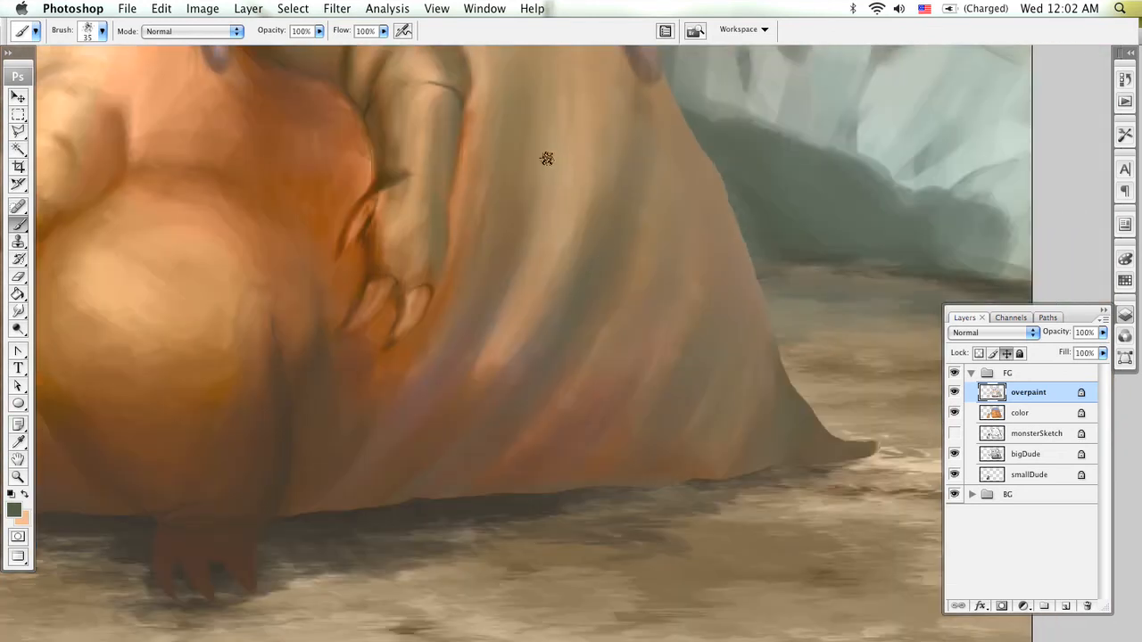
- Sample olive brown from the side folds, enlarge the brush to 70 px and blend the folds above the ground
{"action": "key", "text": "x"}
{"action": "left_click", "coordinate": [572, 222], "text": "alt"}
{"action": "left_click", "coordinate": [656, 244], "text": "alt"}
{"action": "key", "text": "bracketright"}
{"action": "key", "text": "bracketright"}
{"action": "key", "text": "bracketright"}
{"action": "key", "text": "bracketright"}
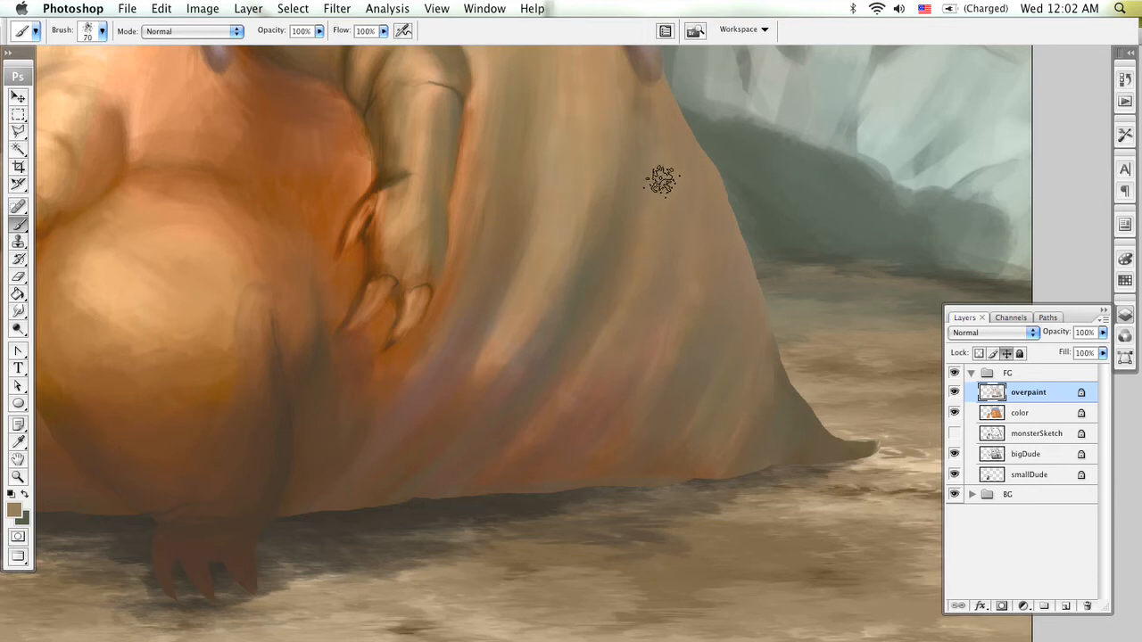
- Reduce the brush to 35 px and blend olive brown over the shoulder and side beneath the cloak's scalloped edge
{"action": "key", "text": "bracketleft"}
{"action": "key", "text": "bracketleft"}
{"action": "key", "text": "bracketleft"}
{"action": "key", "text": "bracketleft"}
{"action": "key", "text": "space"}
{"action": "left_click_drag", "start_coordinate": [605, 205], "coordinate": [640, 407]}
{"action": "left_click_drag", "start_coordinate": [554, 262], "coordinate": [607, 402]}
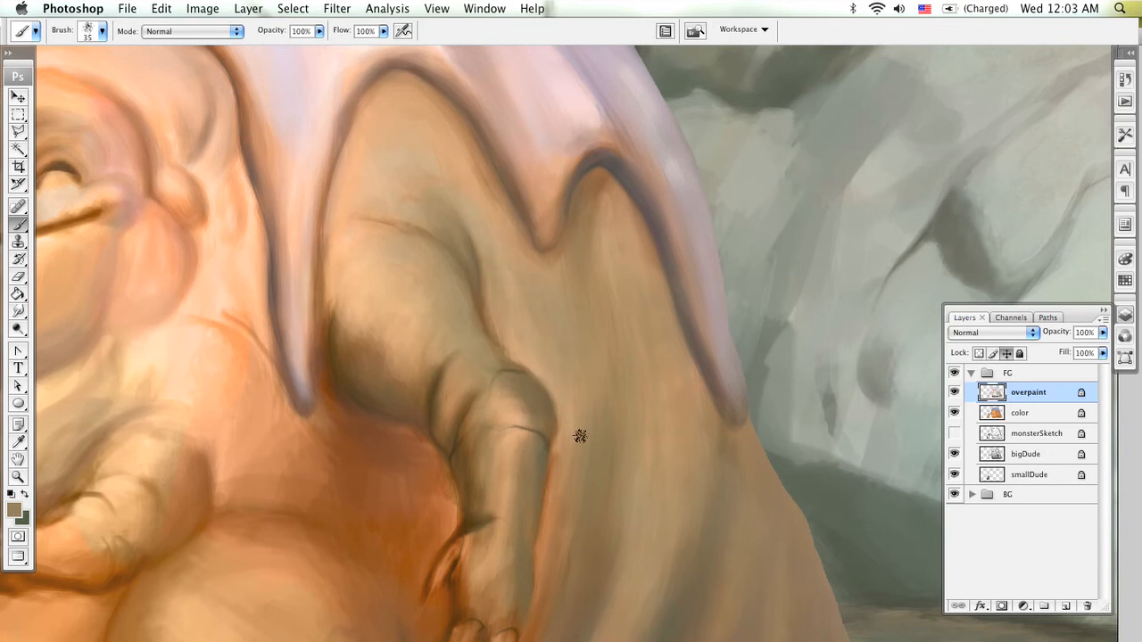
{"action": "left_click_drag", "start_coordinate": [568, 384], "coordinate": [671, 333]}
{"action": "left_click_drag", "start_coordinate": [600, 199], "coordinate": [673, 413]}
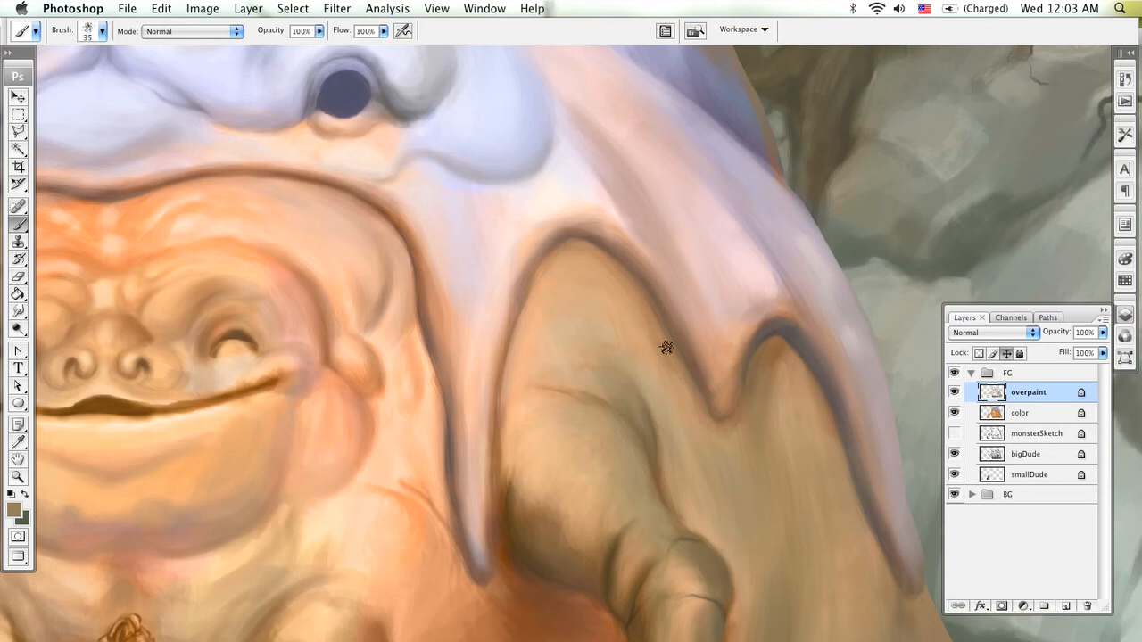
- Switch to dark green and deepen the shading beside the upper arm and below the cloak's pointed tip
{"action": "key", "text": "x"}
{"action": "left_click_drag", "start_coordinate": [686, 369], "coordinate": [538, 344]}
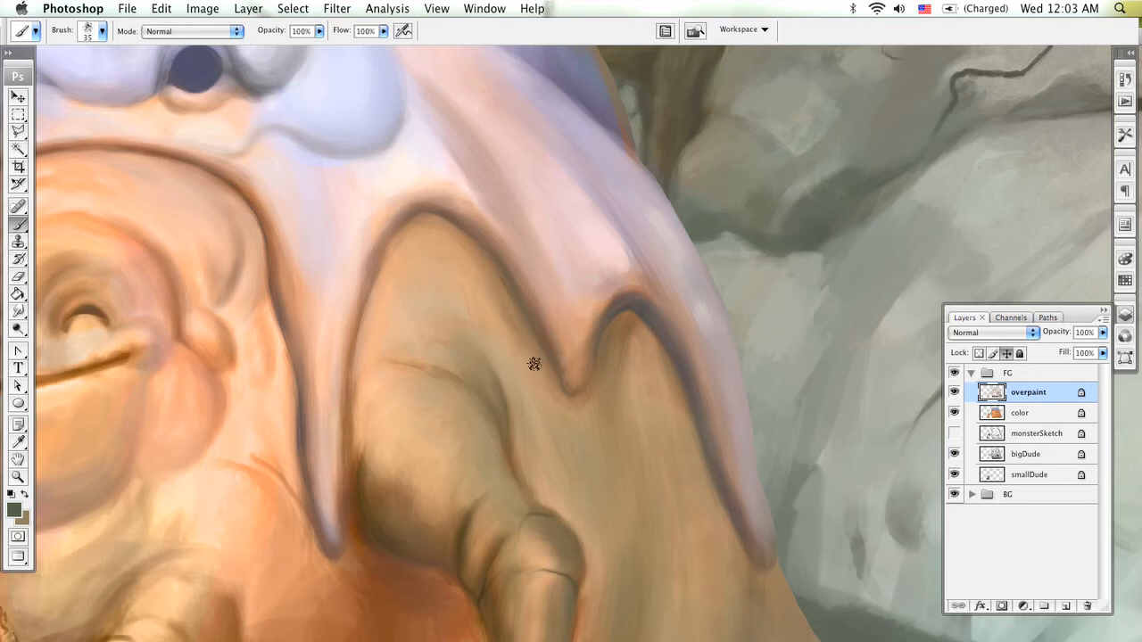
{"action": "left_click_drag", "start_coordinate": [701, 434], "coordinate": [514, 237]}
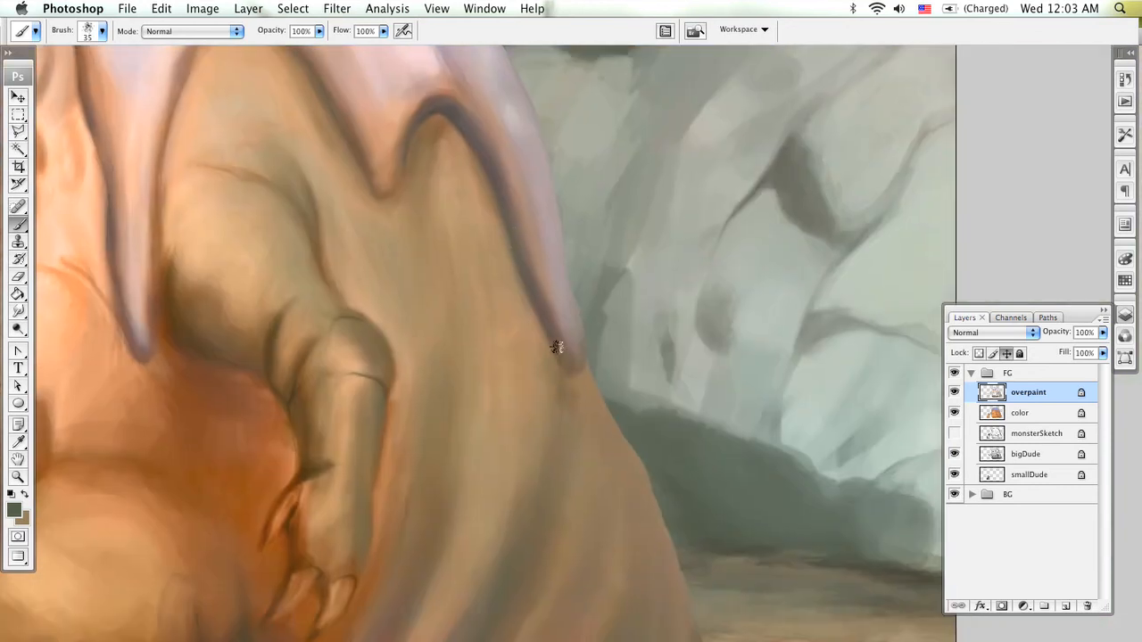
{"action": "left_click_drag", "start_coordinate": [569, 340], "coordinate": [559, 228]}
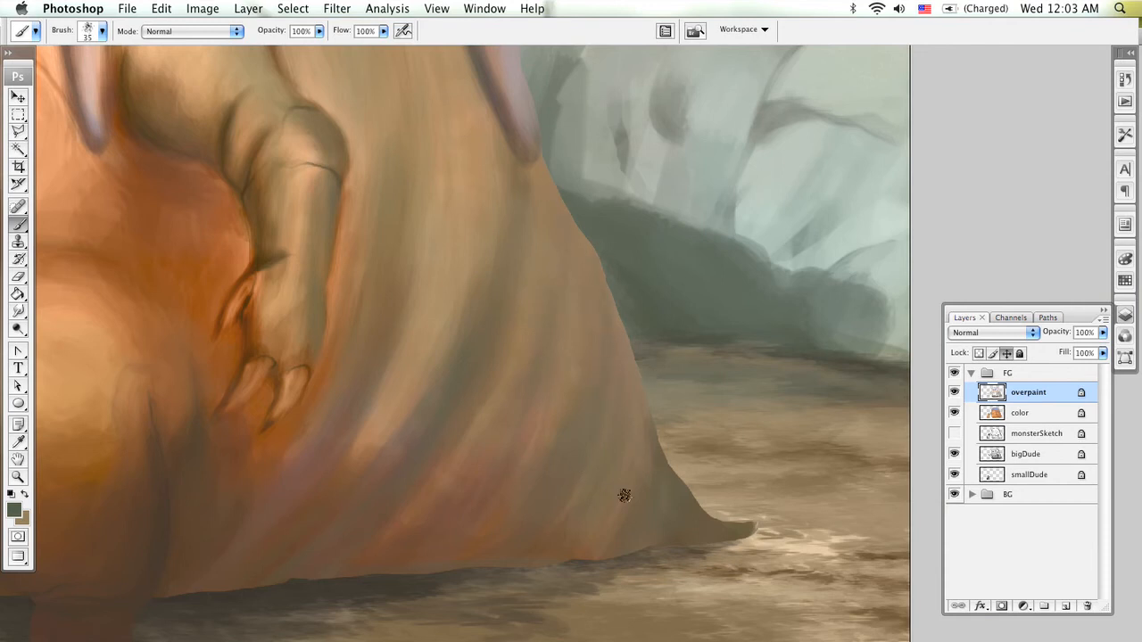
- Examine the whole big monster at a reduced zoom to judge the overall shading
{"action": "key", "text": "z"}
{"action": "left_click", "coordinate": [502, 339], "text": "alt"}
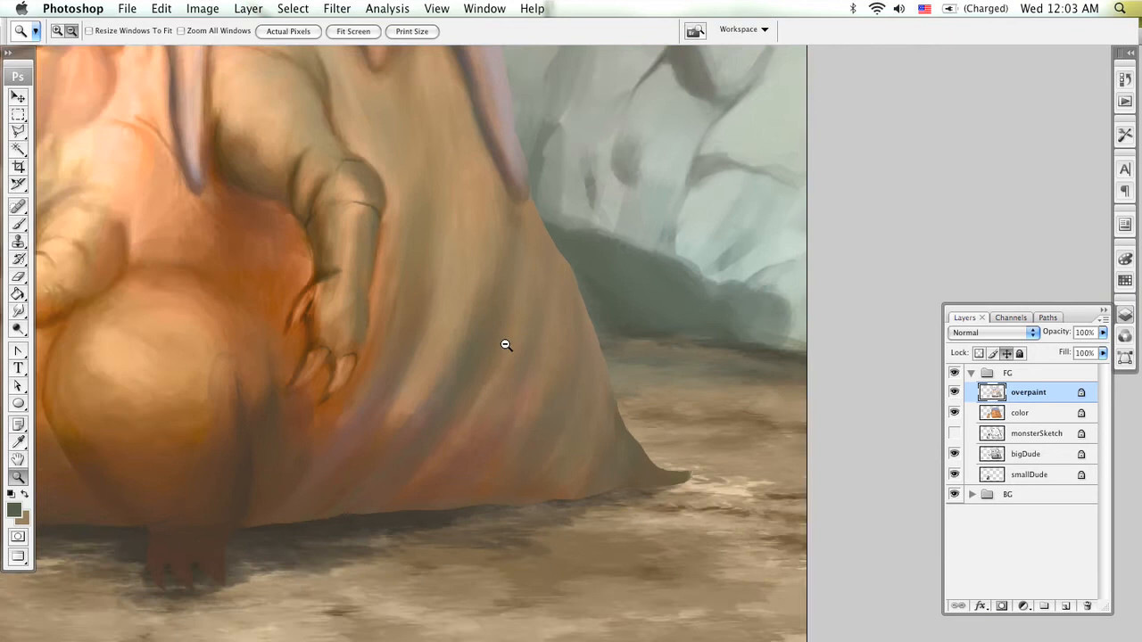
{"action": "left_click", "coordinate": [503, 346], "text": "alt"}
{"action": "left_click_drag", "start_coordinate": [477, 327], "coordinate": [699, 378]}
{"action": "left_click_drag", "start_coordinate": [619, 369], "coordinate": [641, 435]}
{"action": "left_click", "coordinate": [569, 396], "text": "alt"}
{"action": "left_click_drag", "start_coordinate": [675, 401], "coordinate": [509, 379]}
{"action": "left_click", "coordinate": [628, 390]}
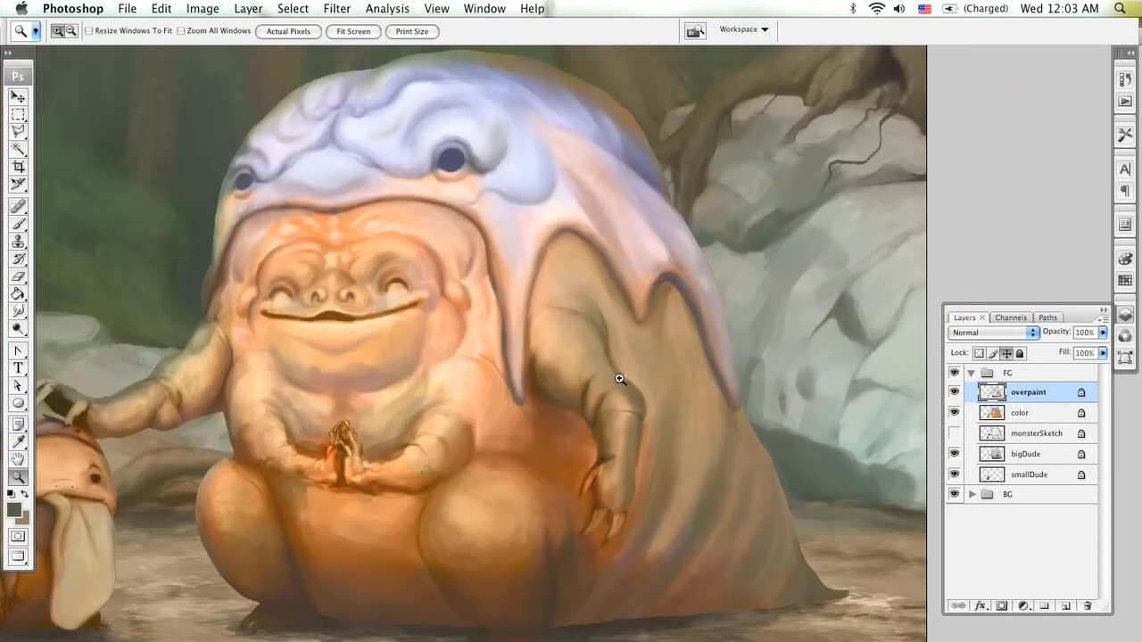
- Sample peach and orange tones, blend them over the big monster's round cheek and shade its outer edge with brown at 35 px
{"action": "left_click", "coordinate": [619, 379]}
{"action": "left_click", "coordinate": [620, 390]}
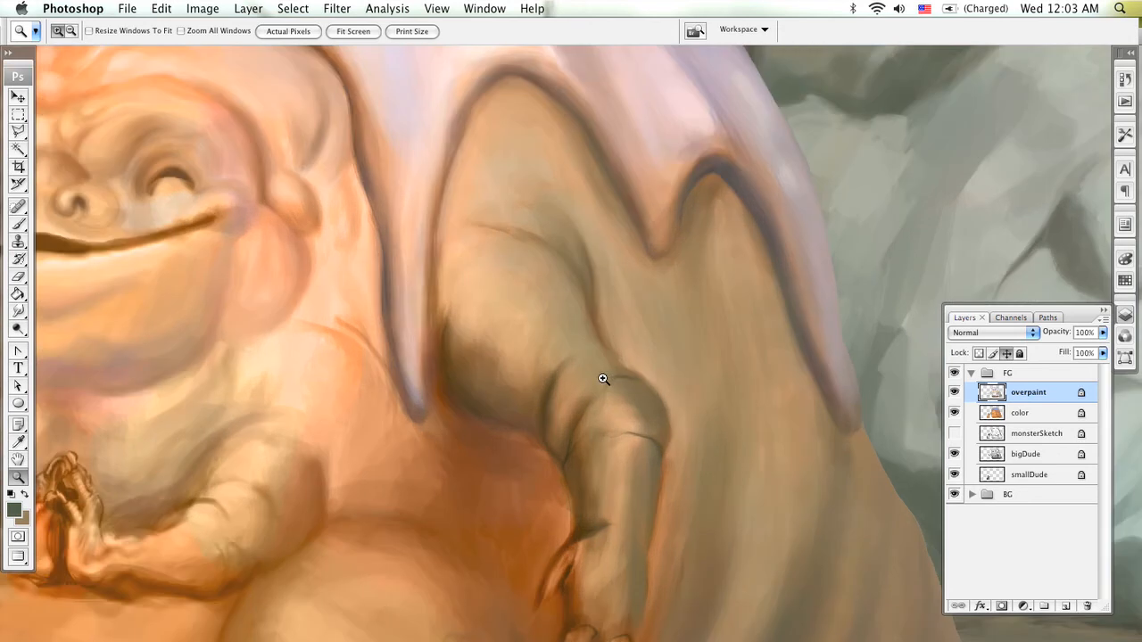
{"action": "left_click", "coordinate": [603, 379]}
{"action": "left_click_drag", "start_coordinate": [550, 300], "coordinate": [612, 428]}
{"action": "key", "text": "b"}
{"action": "left_click_drag", "start_coordinate": [556, 280], "coordinate": [624, 354]}
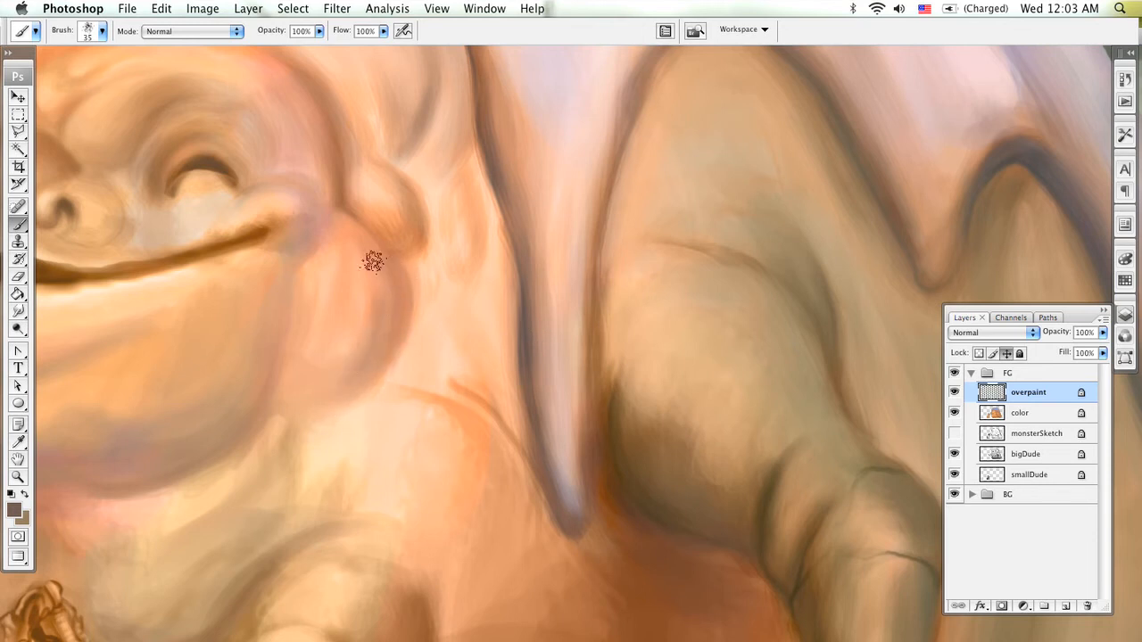
{"action": "left_click_drag", "start_coordinate": [415, 316], "coordinate": [635, 287]}
{"action": "left_click", "coordinate": [575, 284], "text": "alt"}
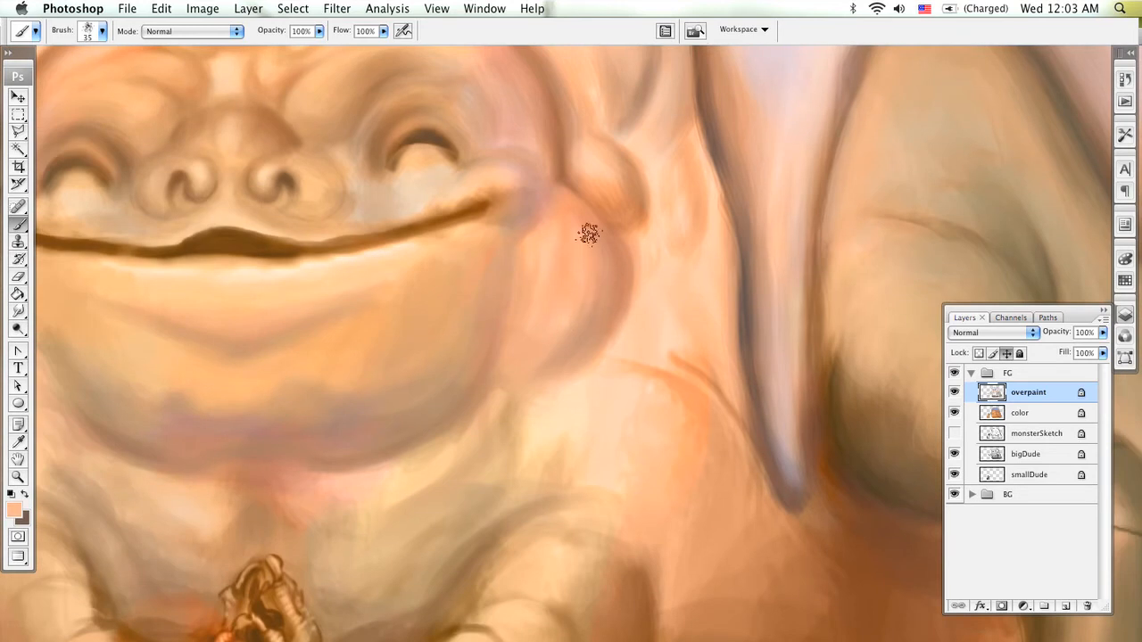
{"action": "left_click", "coordinate": [453, 378], "text": "alt"}
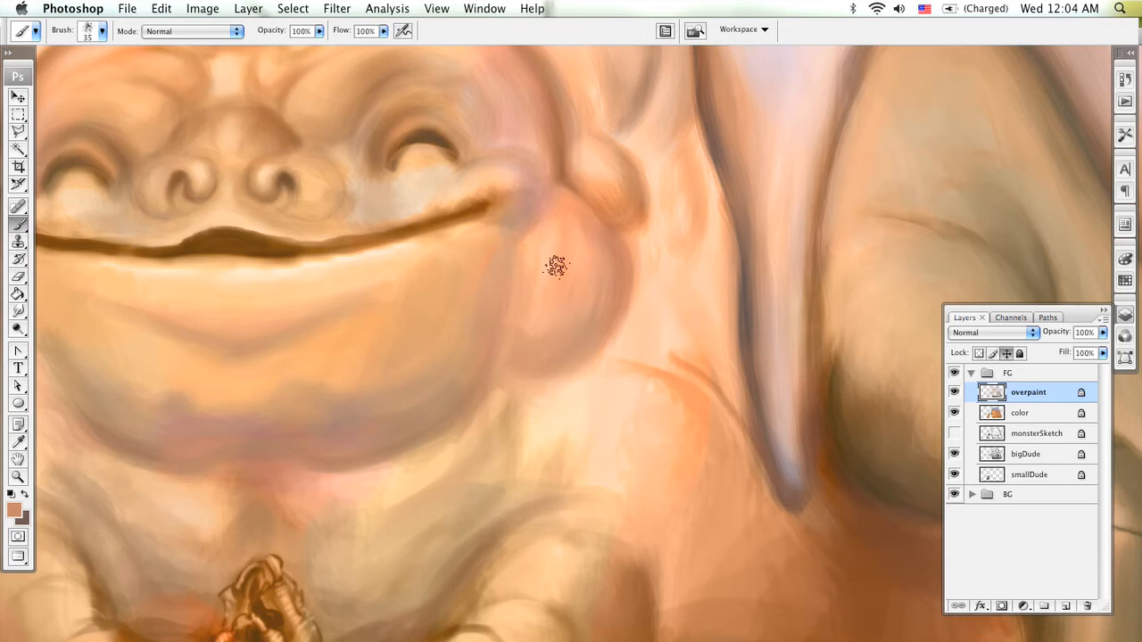
{"action": "left_click", "coordinate": [558, 243], "text": "alt"}
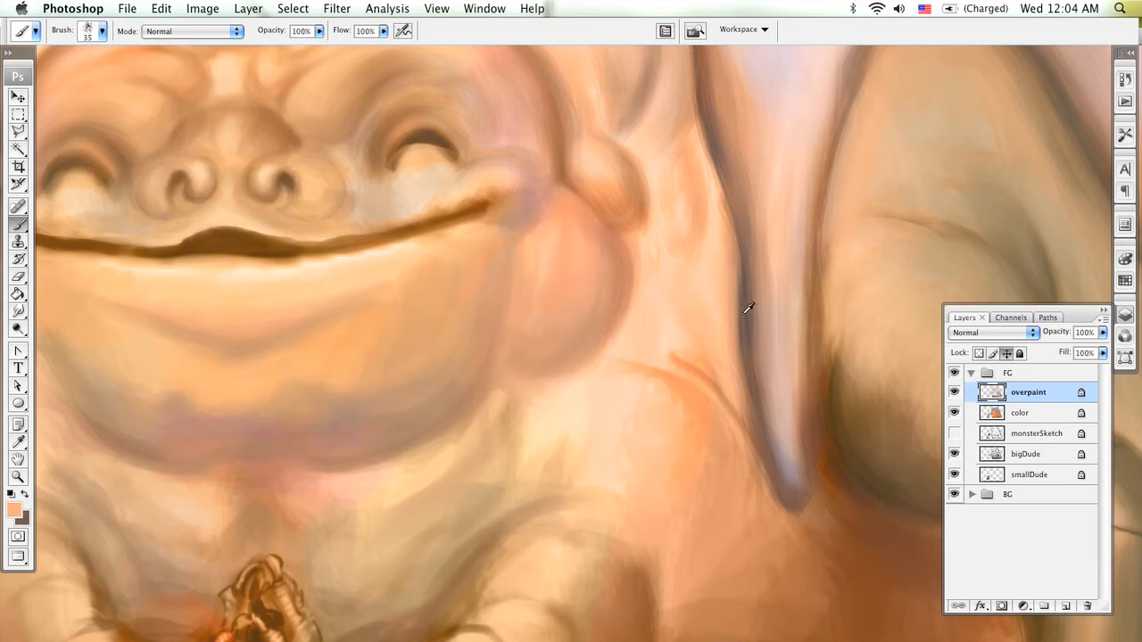
{"action": "key", "text": "x"}
{"action": "mouse_move", "coordinate": [620, 258]}
{"action": "left_mouse_down"}
{"action": "mouse_move", "coordinate": [619, 326]}
{"action": "mouse_move", "coordinate": [584, 319]}
{"action": "left_mouse_up"}
- Reduce the brush to 8 px and paint thin brown creases where the outstretched arm meets the shoulder
{"action": "key", "text": "bracketleft"}
{"action": "key", "text": "bracketleft"}
{"action": "key", "text": "bracketleft"}
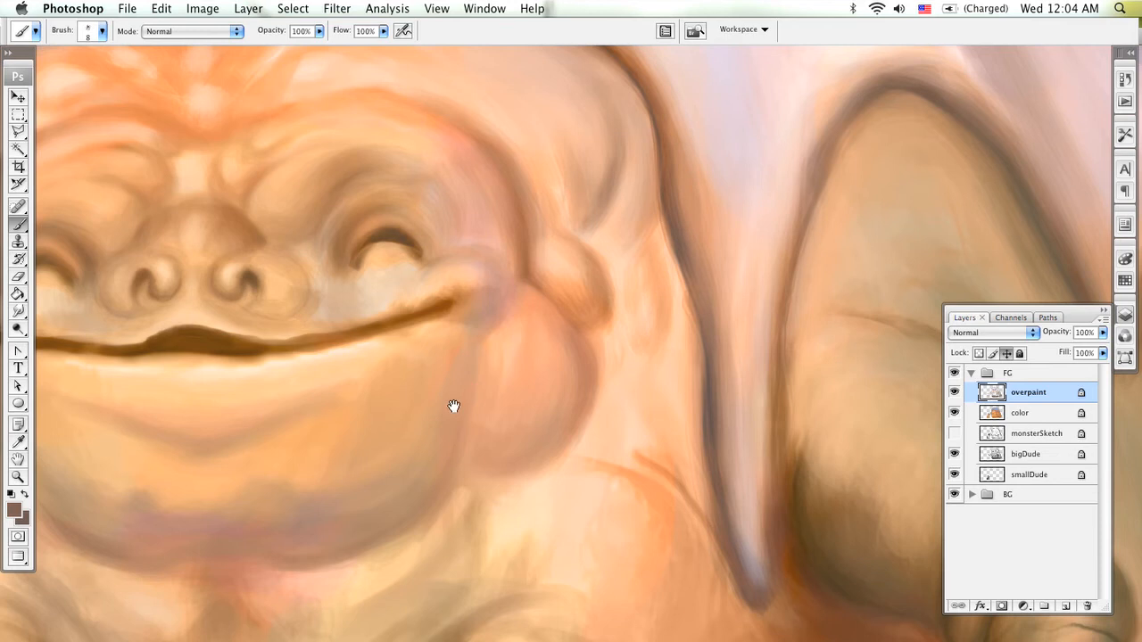
{"action": "left_click_drag", "start_coordinate": [454, 406], "coordinate": [717, 342]}
{"action": "left_click_drag", "start_coordinate": [403, 339], "coordinate": [587, 352]}
{"action": "left_click_drag", "start_coordinate": [430, 387], "coordinate": [622, 345]}
{"action": "mouse_move", "coordinate": [532, 314]}
{"action": "left_mouse_down"}
{"action": "mouse_move", "coordinate": [683, 364]}
{"action": "mouse_move", "coordinate": [546, 397]}
{"action": "left_mouse_up"}
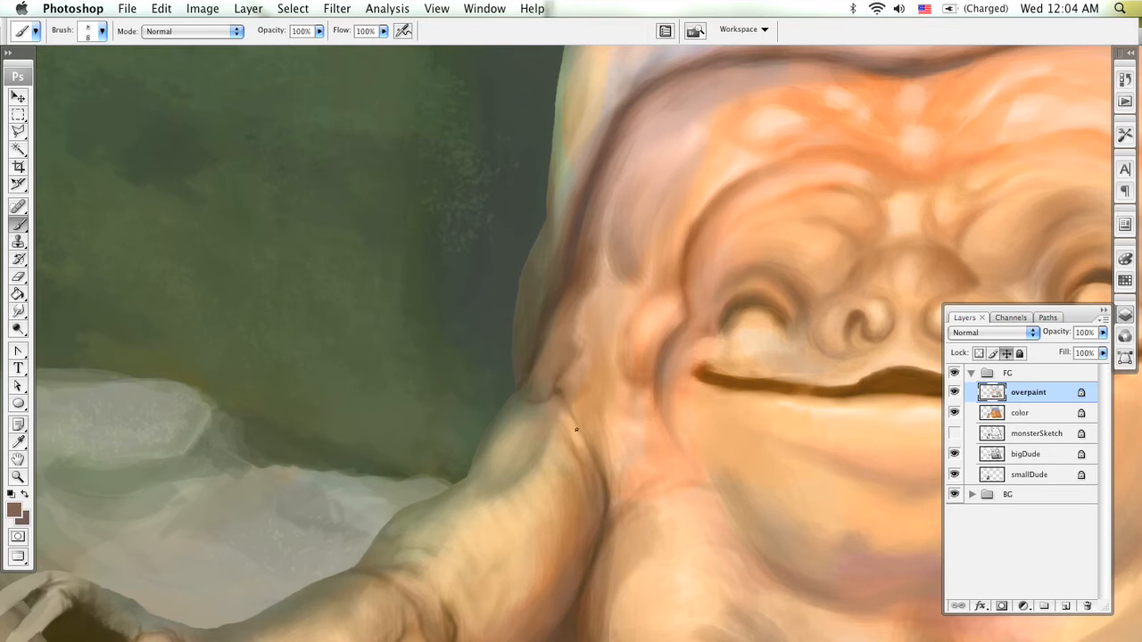
{"action": "left_click_drag", "start_coordinate": [599, 483], "coordinate": [595, 330]}
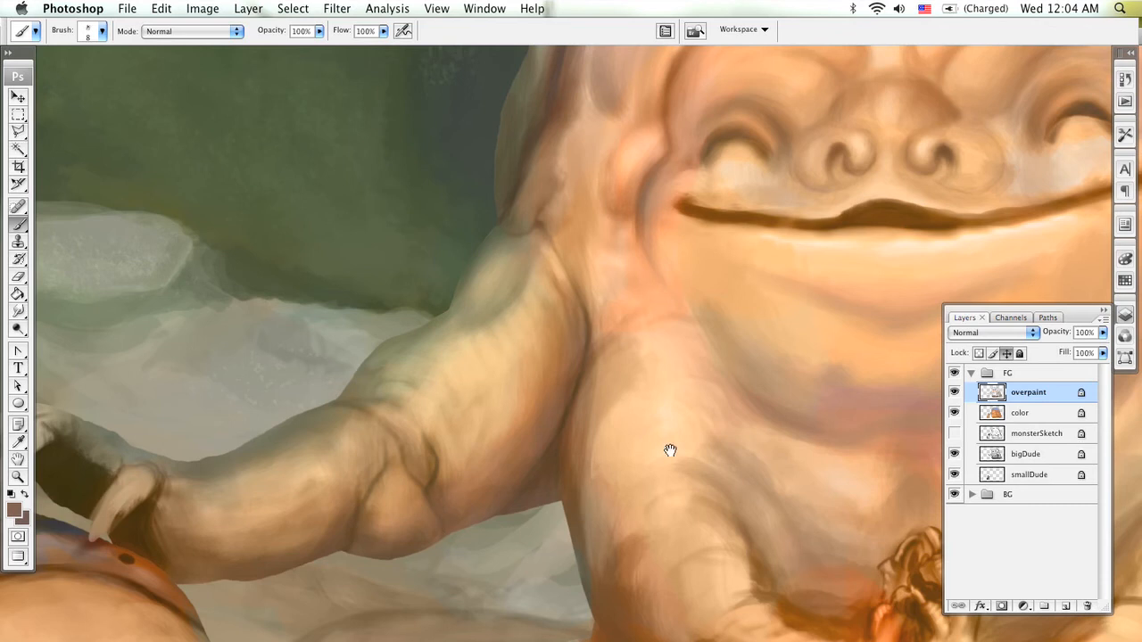
- Examine the belly, hanging arm and folded arms up close for areas that need more shading
{"action": "left_click_drag", "start_coordinate": [671, 451], "coordinate": [536, 434]}
{"action": "mouse_move", "coordinate": [758, 392]}
{"action": "left_mouse_down"}
{"action": "mouse_move", "coordinate": [625, 411]}
{"action": "mouse_move", "coordinate": [526, 402]}
{"action": "left_mouse_up"}
{"action": "mouse_move", "coordinate": [838, 457]}
{"action": "left_mouse_down"}
{"action": "mouse_move", "coordinate": [591, 380]}
{"action": "mouse_move", "coordinate": [502, 382]}
{"action": "left_mouse_up"}
{"action": "left_click_drag", "start_coordinate": [734, 348], "coordinate": [505, 370]}
{"action": "left_click_drag", "start_coordinate": [630, 370], "coordinate": [546, 171]}
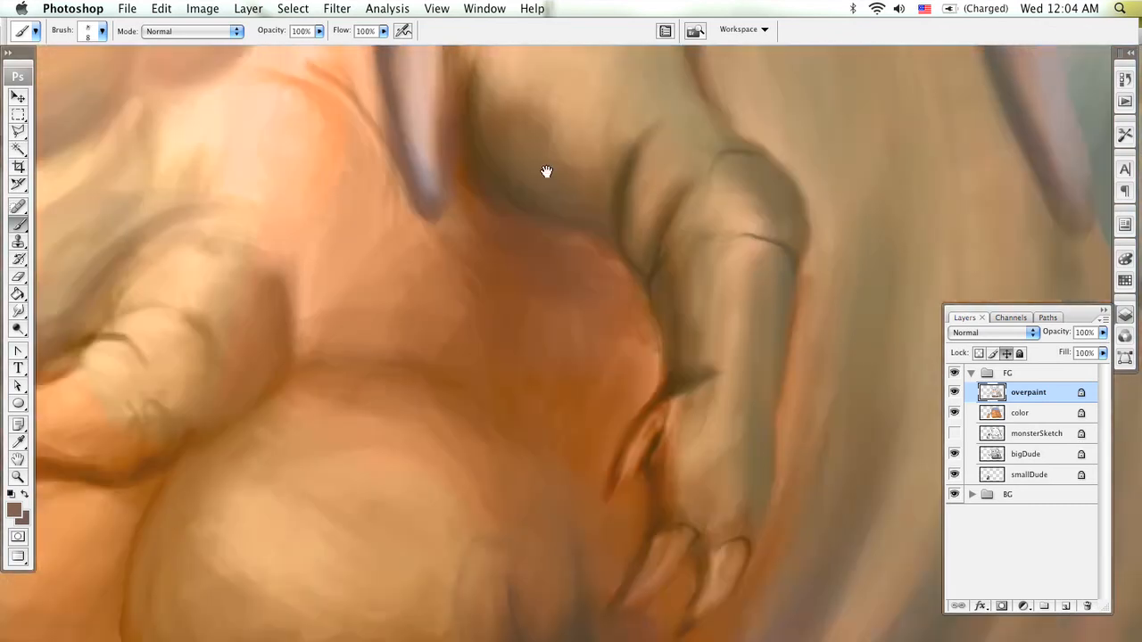
{"action": "left_click_drag", "start_coordinate": [460, 445], "coordinate": [805, 357]}
{"action": "left_click_drag", "start_coordinate": [425, 382], "coordinate": [687, 408]}
{"action": "left_click_drag", "start_coordinate": [496, 354], "coordinate": [565, 424]}
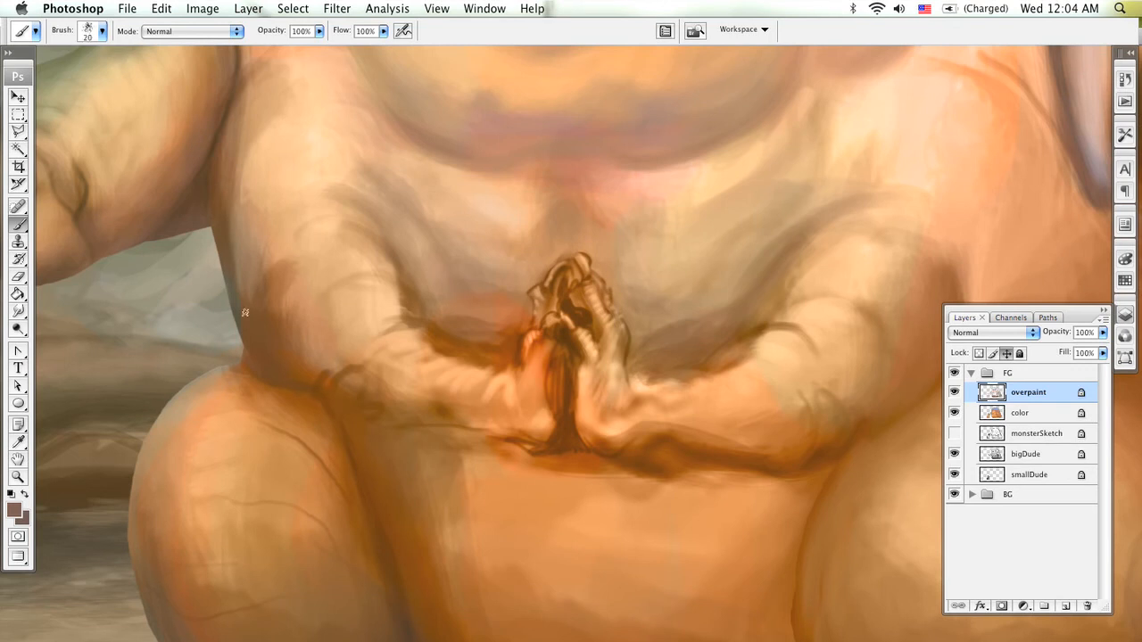
- Set the brush to 10 px and the foreground color to dark brown 503f35
{"action": "key", "text": "bracketright"}
{"action": "key", "text": "bracketright"}
{"action": "key", "text": "bracketleft"}
{"action": "key", "text": "bracketleft"}
{"action": "key", "text": "bracketleft"}
{"action": "left_click", "coordinate": [13, 510]}
{"action": "left_click", "coordinate": [345, 255]}
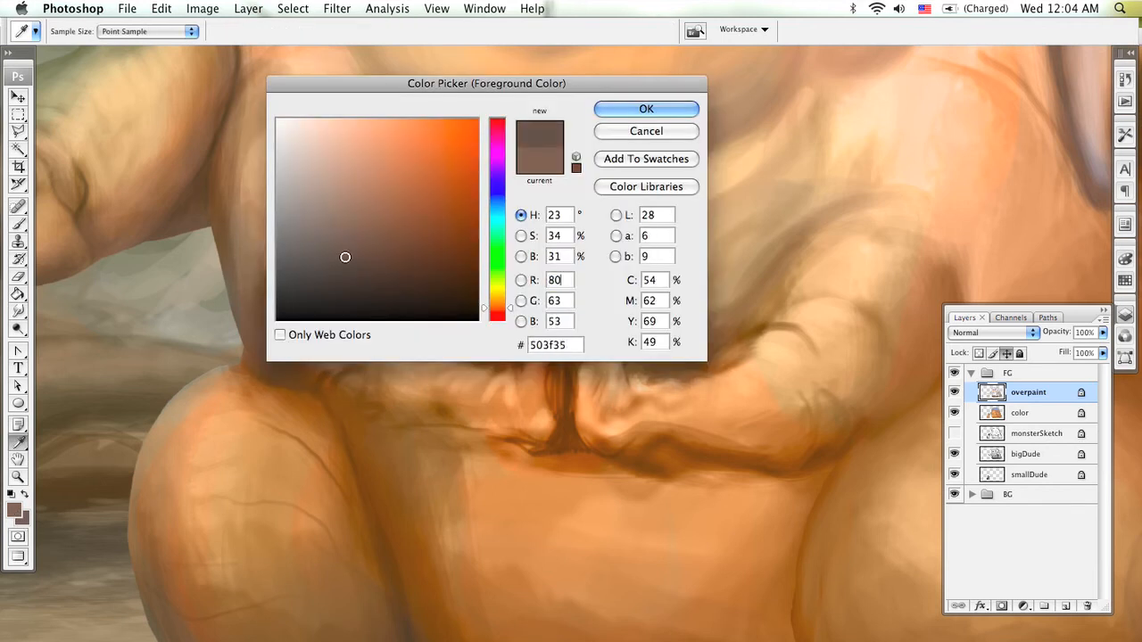
{"action": "key", "text": "Return"}
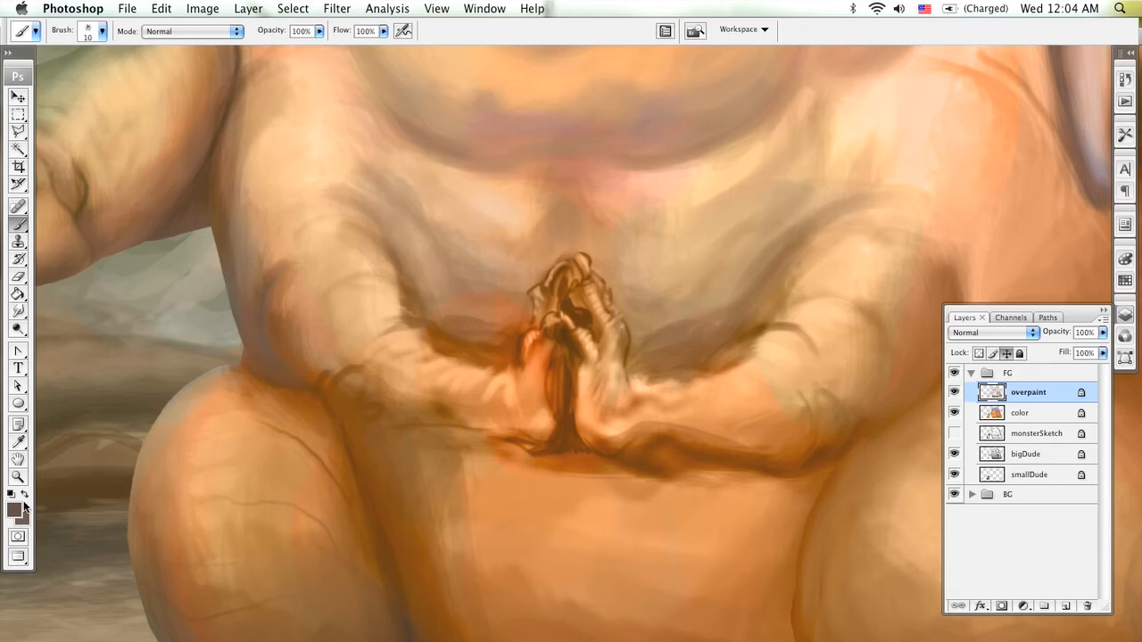
- Set the foreground color to 342a25 and shade the elbow and underside of the folded arm beside the outstretched arm at 30 px
{"action": "left_click", "coordinate": [16, 509]}
{"action": "left_click", "coordinate": [193, 335]}
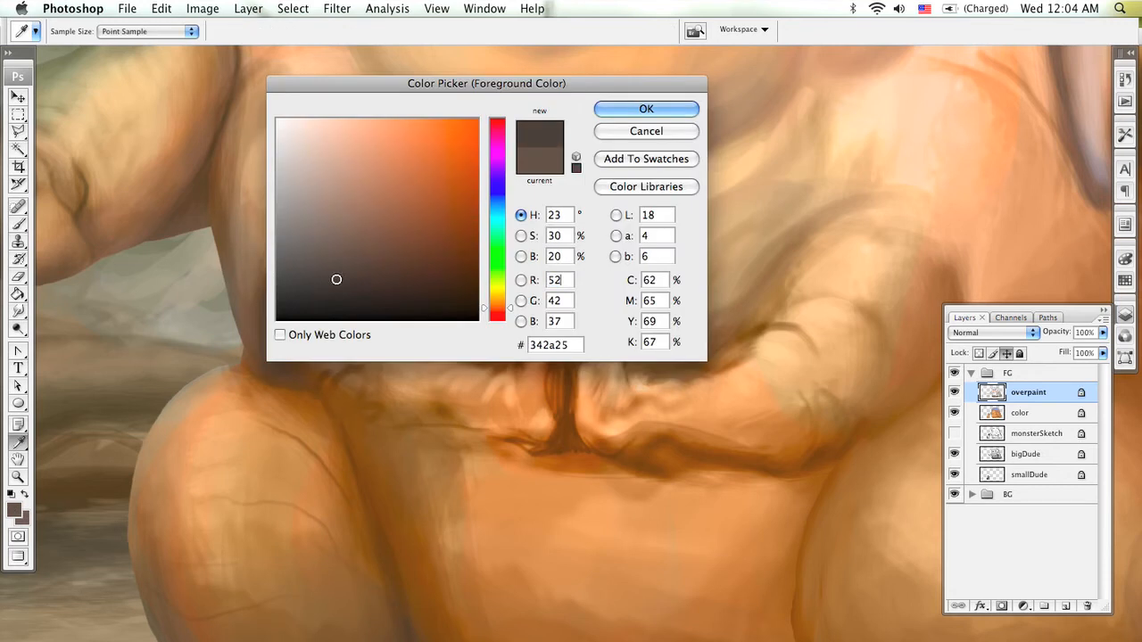
{"action": "left_click", "coordinate": [607, 114]}
{"action": "left_click_drag", "start_coordinate": [291, 266], "coordinate": [288, 313]}
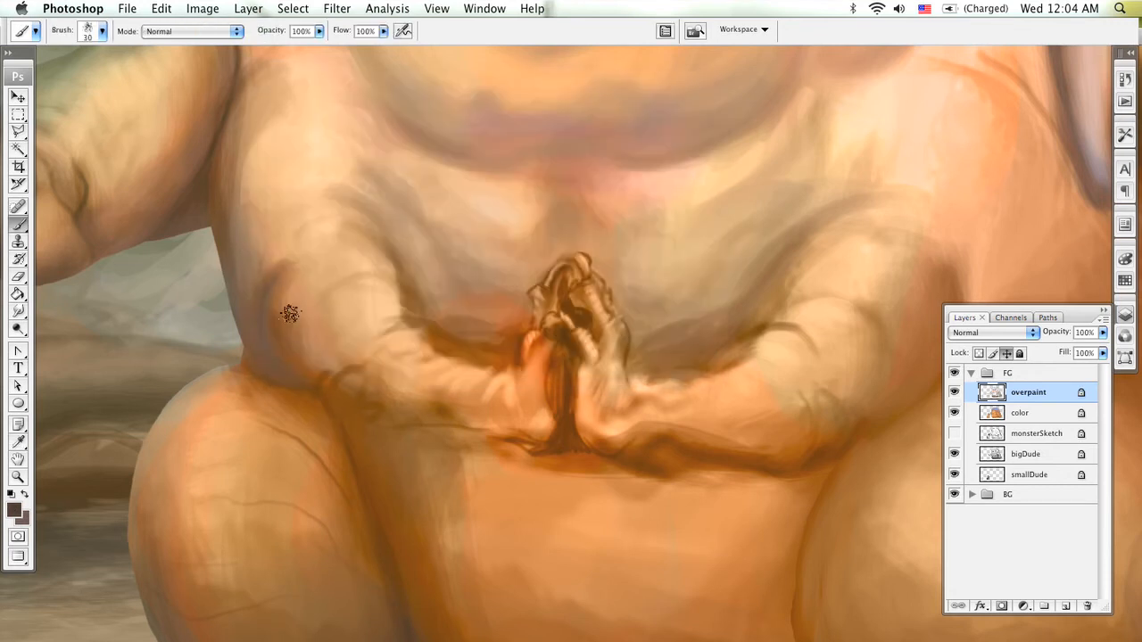
{"action": "key", "text": "bracketleft"}
{"action": "key", "text": "bracketleft"}
{"action": "key", "text": "bracketleft"}
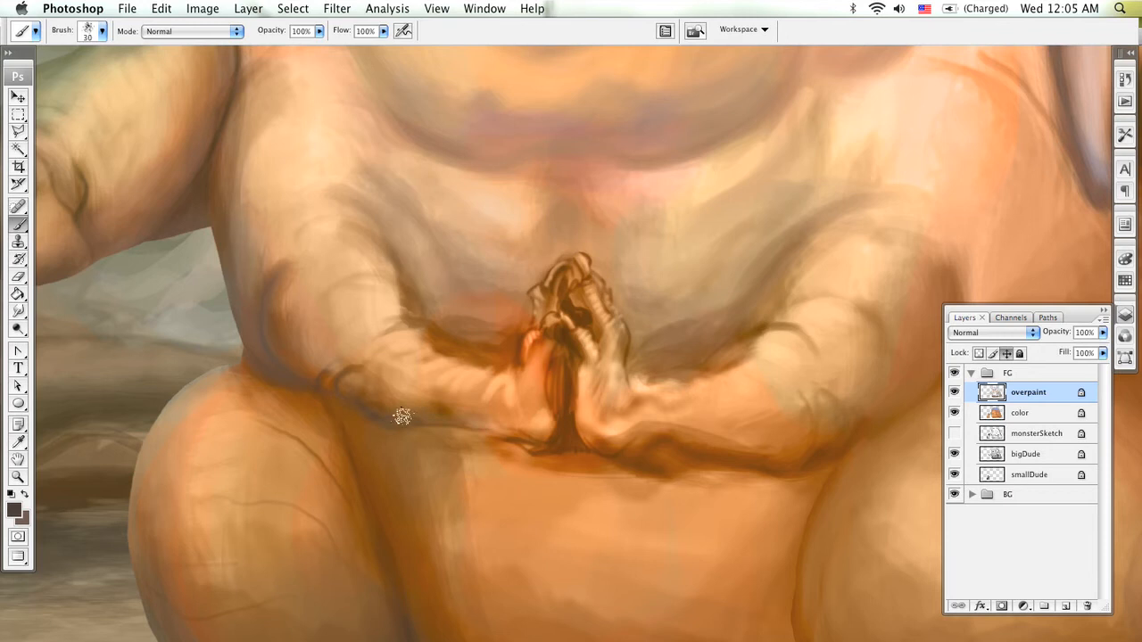
{"action": "key", "text": "bracketright"}
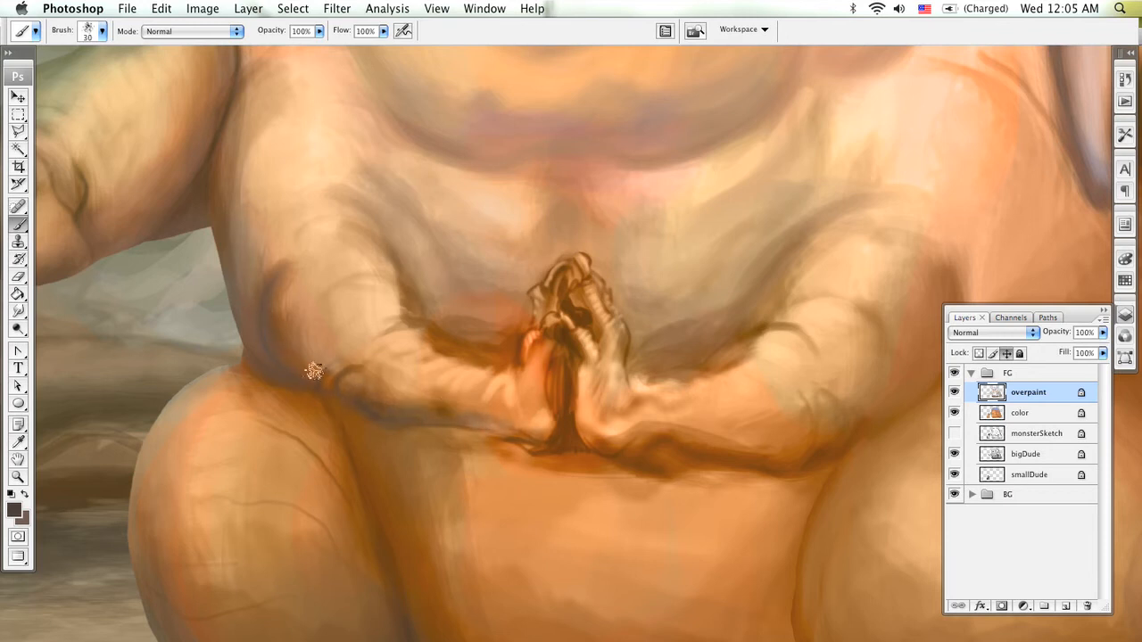
- Paint brown into the gap between the praying hands, and blend sampled light orange over the adjoining forearm's creases
{"action": "key", "text": "x"}
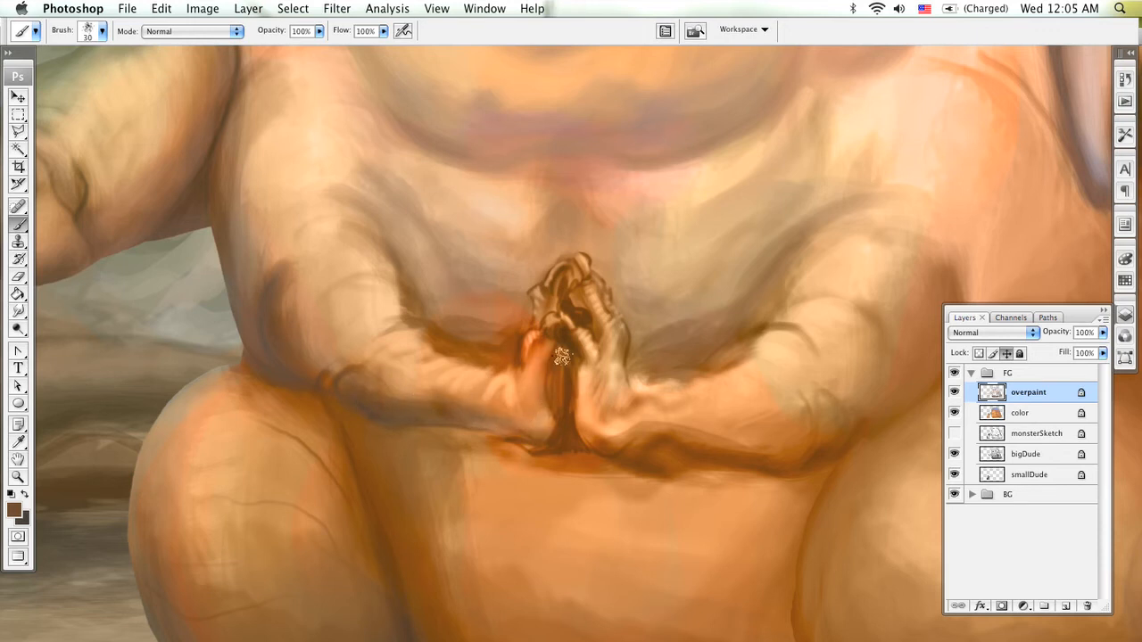
{"action": "mouse_move", "coordinate": [554, 354]}
{"action": "left_mouse_down"}
{"action": "mouse_move", "coordinate": [556, 398]}
{"action": "mouse_move", "coordinate": [562, 336]}
{"action": "mouse_move", "coordinate": [559, 398]}
{"action": "left_mouse_up"}
{"action": "left_click_drag", "start_coordinate": [473, 376], "coordinate": [373, 423]}
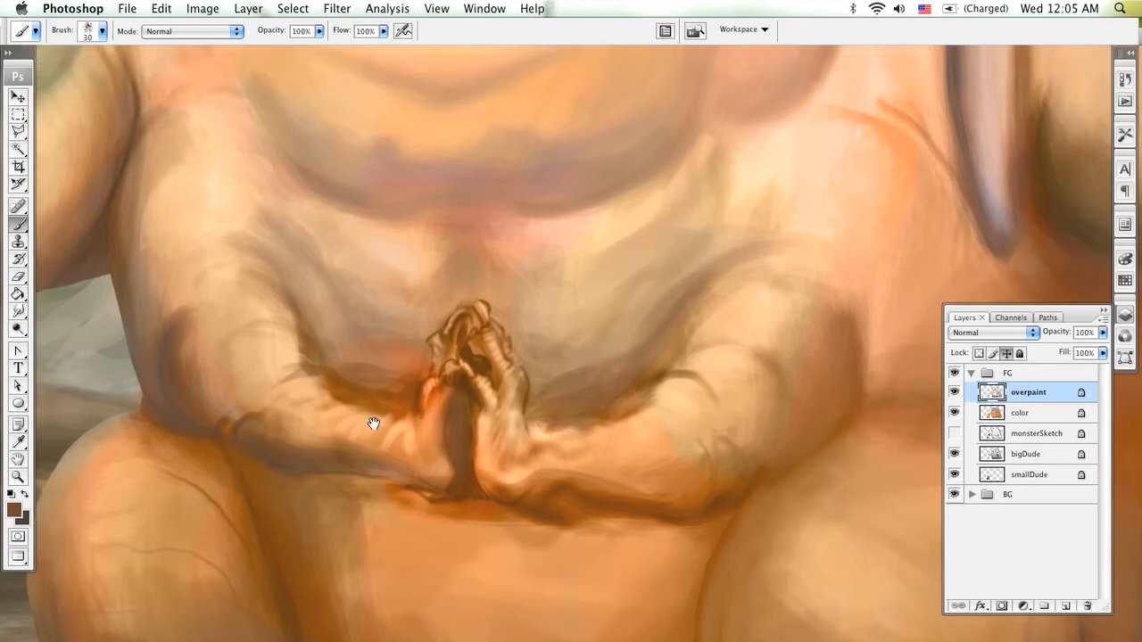
{"action": "left_click", "coordinate": [205, 357], "text": "alt"}
{"action": "left_click", "coordinate": [300, 421], "text": "alt"}
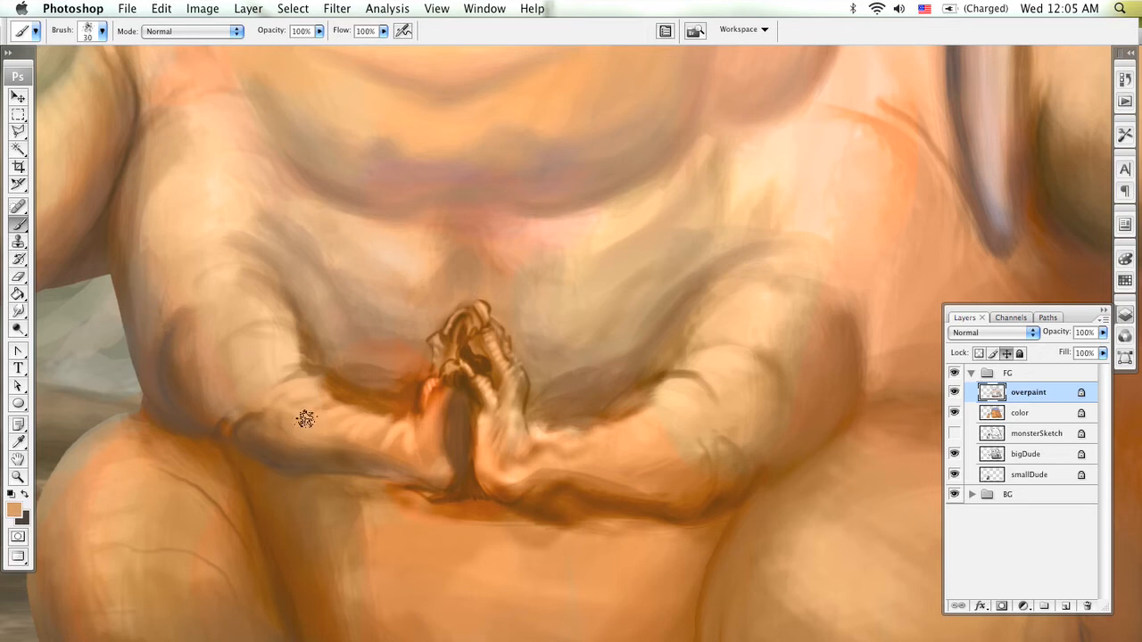
- Switch to the dark brown color and shade the other folded arm's underside and elbow wrinkles with a 30 px brush
{"action": "left_click_drag", "start_coordinate": [593, 435], "coordinate": [473, 345]}
{"action": "key", "text": "x"}
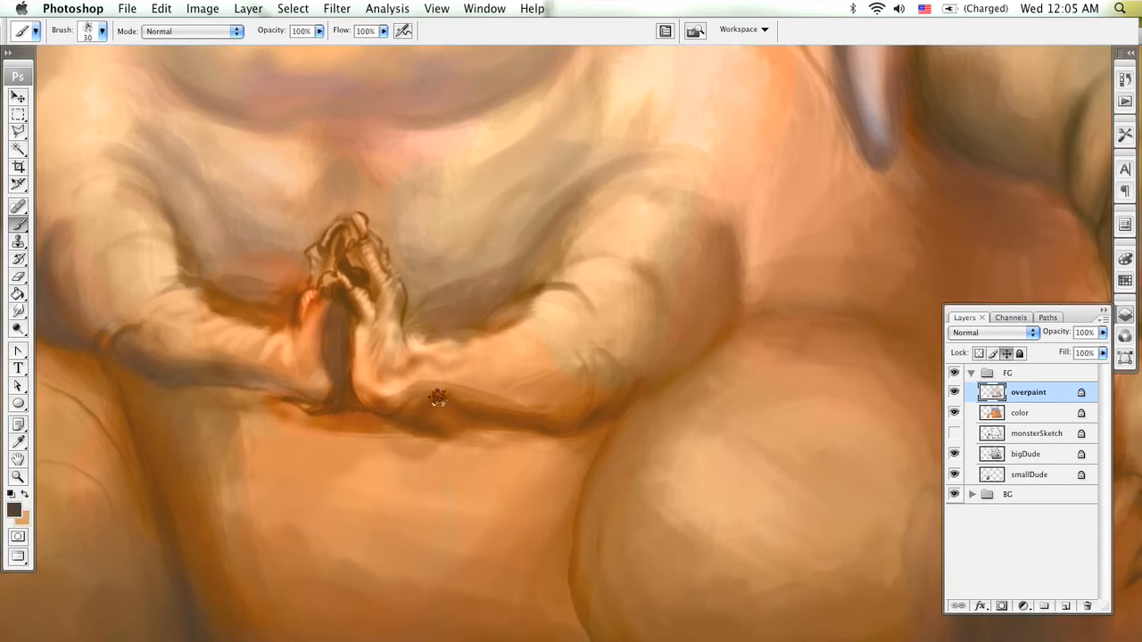
{"action": "left_click_drag", "start_coordinate": [572, 355], "coordinate": [581, 413]}
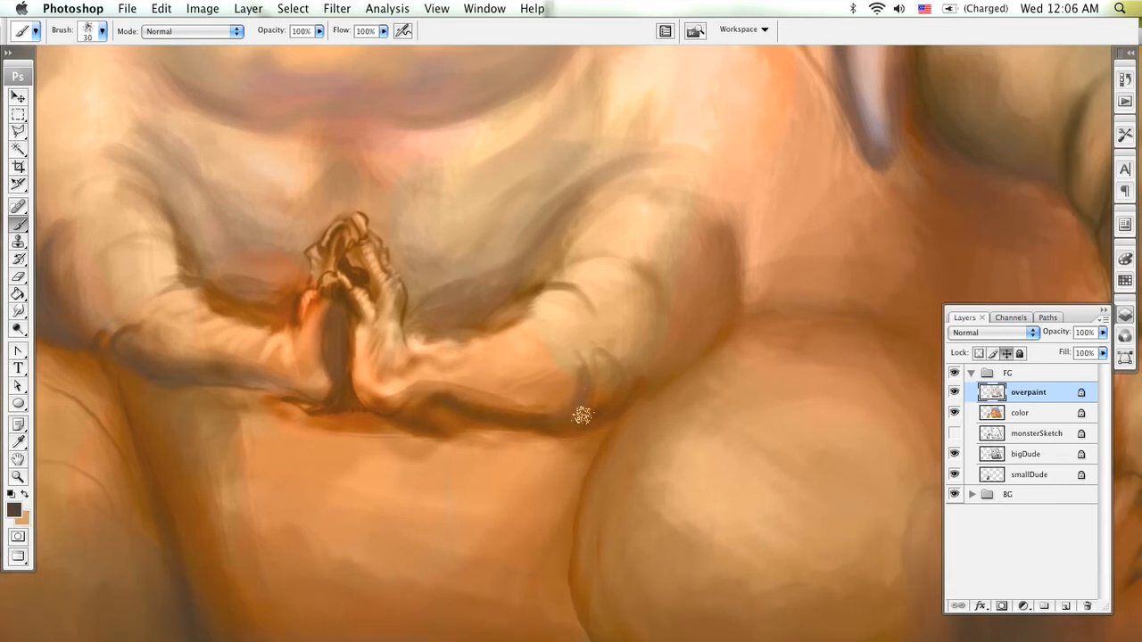
{"action": "left_click_drag", "start_coordinate": [605, 373], "coordinate": [619, 398]}
{"action": "left_click_drag", "start_coordinate": [618, 355], "coordinate": [620, 395]}
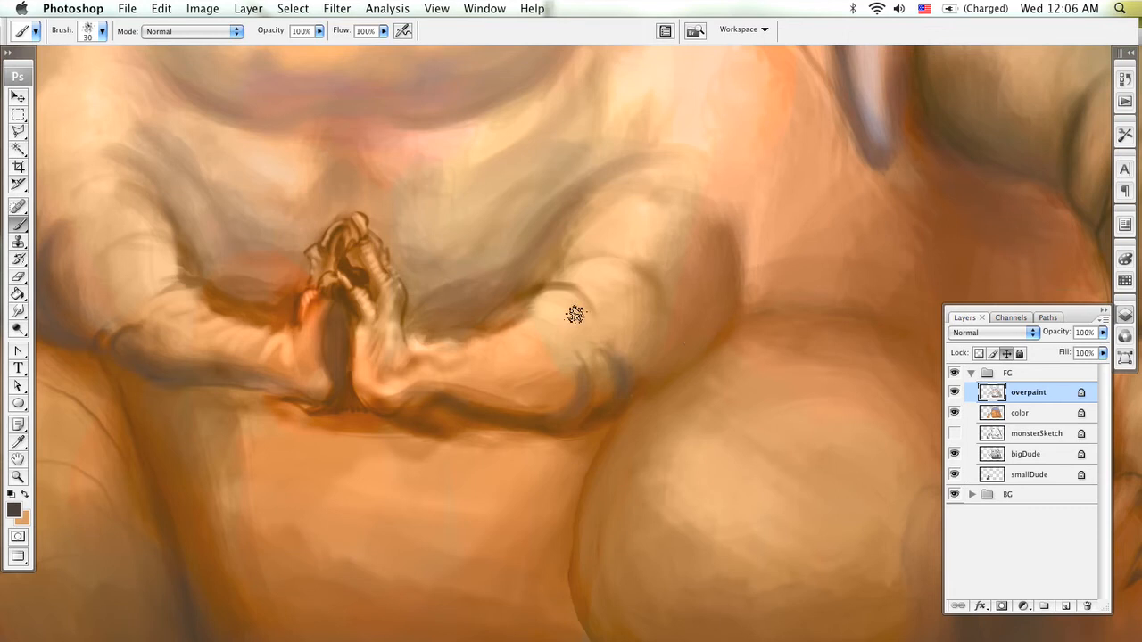
- Shade the outer curve of the elbow on the folded arm beside the hanging flap in dark brown, reducing the brush to 20 px
{"action": "left_click_drag", "start_coordinate": [730, 297], "coordinate": [664, 325]}
{"action": "mouse_move", "coordinate": [662, 265]}
{"action": "left_mouse_down"}
{"action": "mouse_move", "coordinate": [641, 378]}
{"action": "mouse_move", "coordinate": [568, 419]}
{"action": "left_mouse_up"}
{"action": "mouse_move", "coordinate": [648, 354]}
{"action": "left_mouse_down"}
{"action": "mouse_move", "coordinate": [658, 258]}
{"action": "mouse_move", "coordinate": [664, 315]}
{"action": "mouse_move", "coordinate": [654, 279]}
{"action": "mouse_move", "coordinate": [645, 342]}
{"action": "mouse_move", "coordinate": [647, 278]}
{"action": "left_mouse_up"}
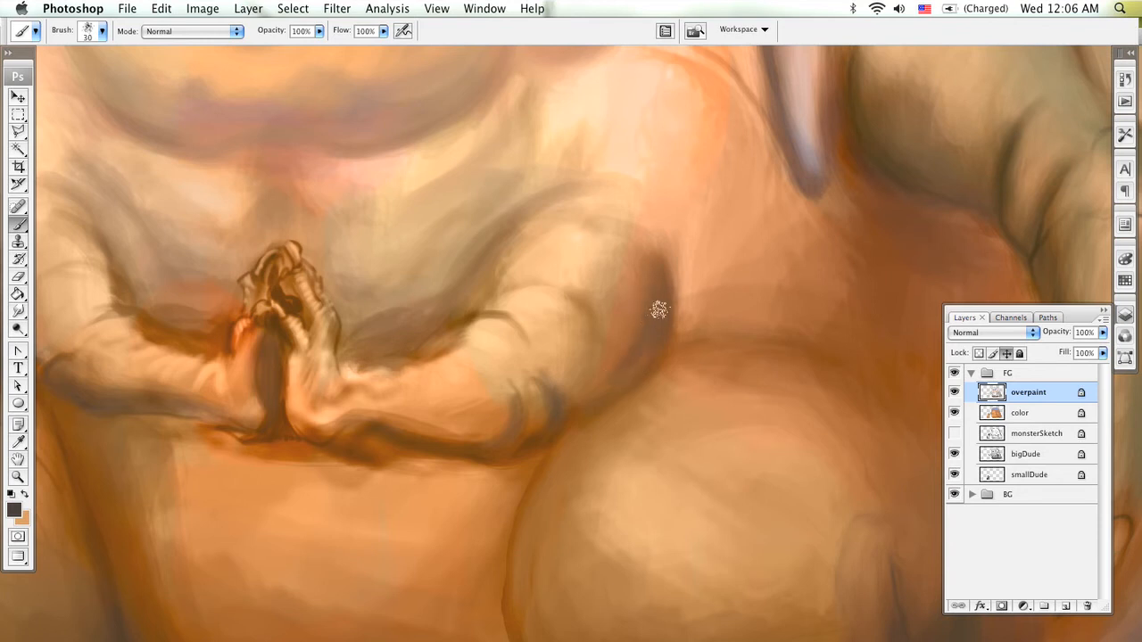
{"action": "key", "text": "bracketleft"}
{"action": "key", "text": "bracketleft"}
{"action": "key", "text": "bracketleft"}
{"action": "key", "text": "bracketright"}
{"action": "key", "text": "bracketright"}
{"action": "key", "text": "bracketright"}
{"action": "key", "text": "bracketleft"}
{"action": "key", "text": "bracketleft"}
{"action": "key", "text": "bracketleft"}
{"action": "key", "text": "bracketright"}
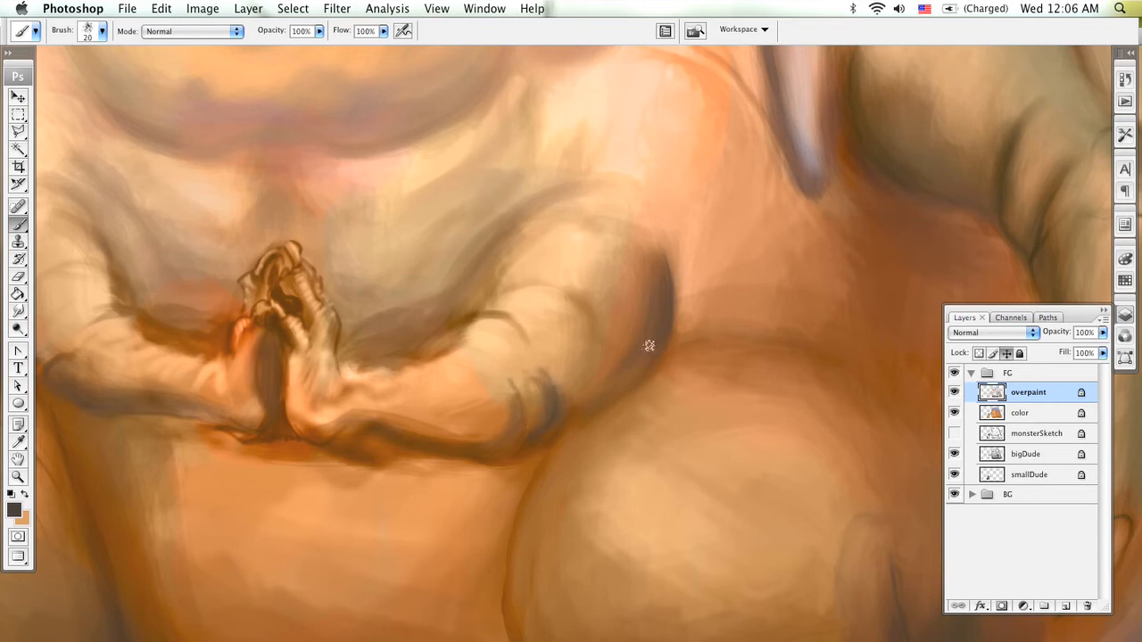
- Blend sampled orange-brown into that elbow's shading, and deepen its wrinkles with the dark brown color
{"action": "key", "text": "x"}
{"action": "left_click", "coordinate": [622, 266], "text": "alt"}
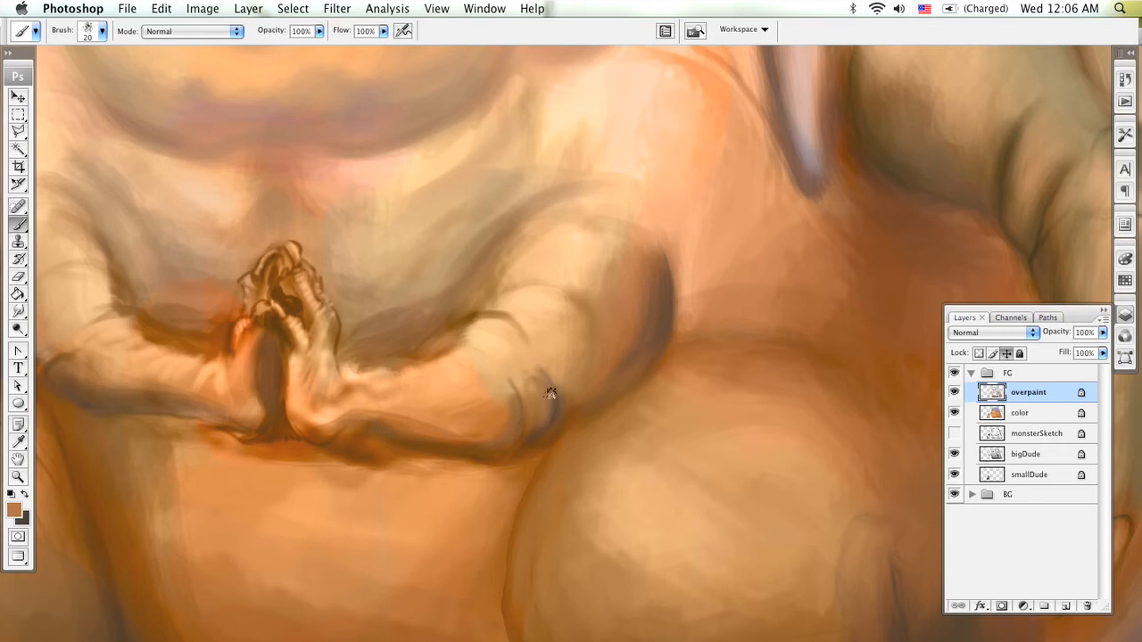
{"action": "key", "text": "x"}
{"action": "left_click_drag", "start_coordinate": [548, 379], "coordinate": [537, 430]}
{"action": "left_click_drag", "start_coordinate": [541, 359], "coordinate": [523, 441]}
{"action": "key", "text": "bracketright"}
{"action": "key", "text": "bracketright"}
{"action": "key", "text": "bracketleft"}
{"action": "key", "text": "bracketleft"}
{"action": "key", "text": "bracketleft"}
- Sample dark brown from the shadow above the monster's foot and paint the shadow between the elbow and knee, enlarging the brush to 30 px
{"action": "key", "text": "space"}
{"action": "left_click_drag", "start_coordinate": [624, 411], "coordinate": [755, 279]}
{"action": "left_click_drag", "start_coordinate": [726, 344], "coordinate": [729, 225]}
{"action": "key", "text": "x"}
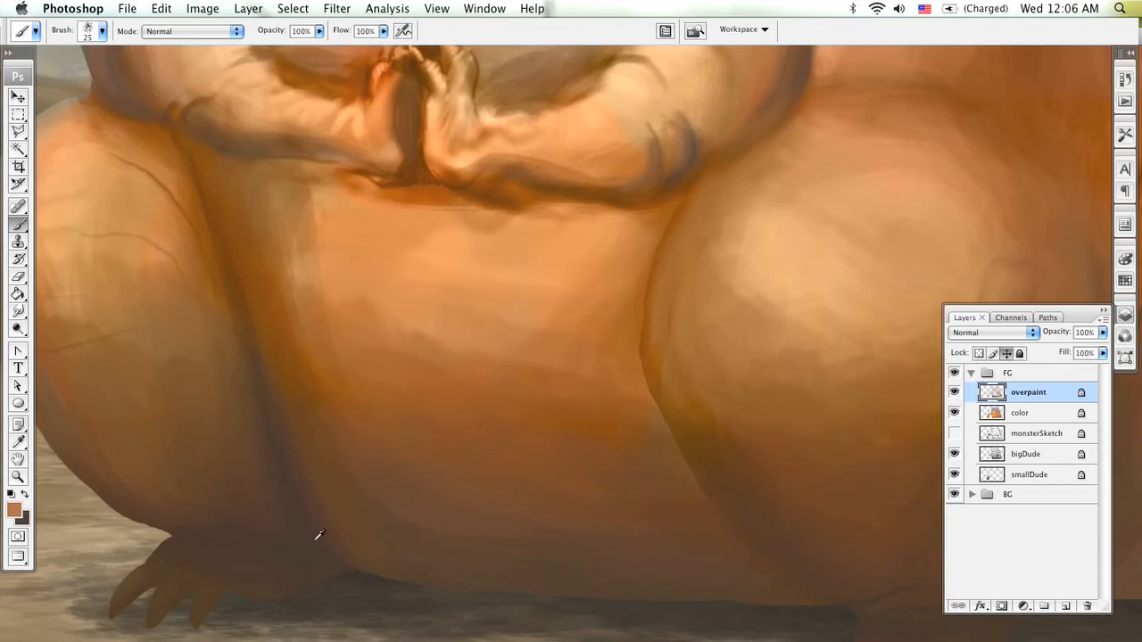
{"action": "left_click", "coordinate": [316, 538], "text": "alt"}
{"action": "key", "text": "space"}
{"action": "left_click_drag", "start_coordinate": [766, 149], "coordinate": [546, 324]}
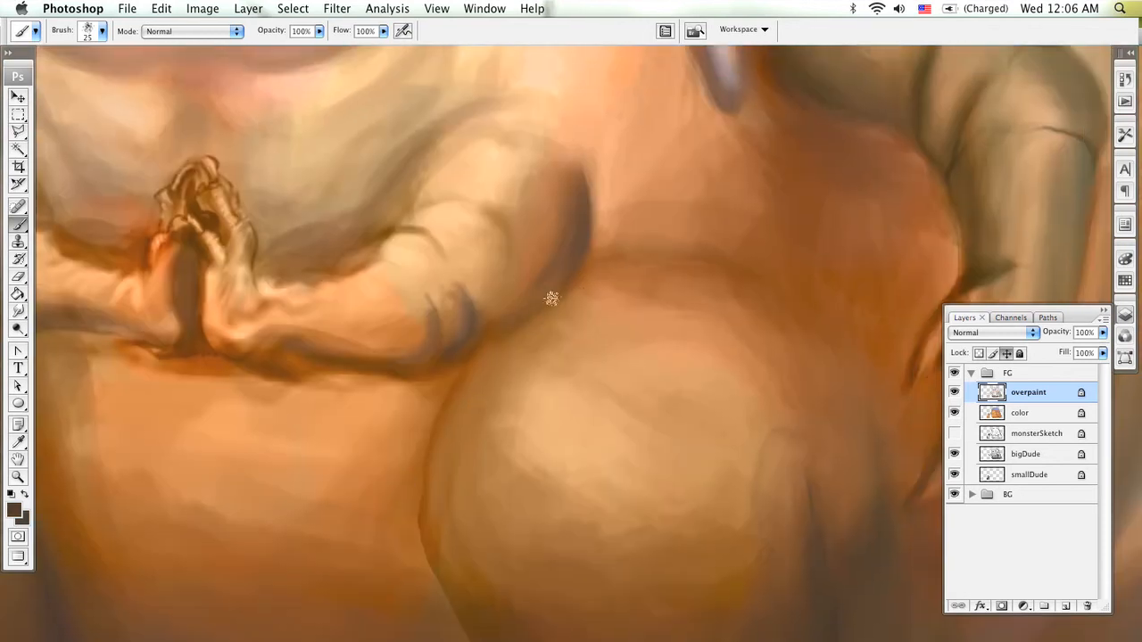
{"action": "key", "text": "bracketleft"}
{"action": "key", "text": "bracketleft"}
{"action": "key", "text": "bracketleft"}
{"action": "key", "text": "bracketleft"}
{"action": "key", "text": "bracketright"}
{"action": "key", "text": "bracketright"}
{"action": "key", "text": "bracketright"}
{"action": "key", "text": "bracketright"}
{"action": "key", "text": "bracketright"}
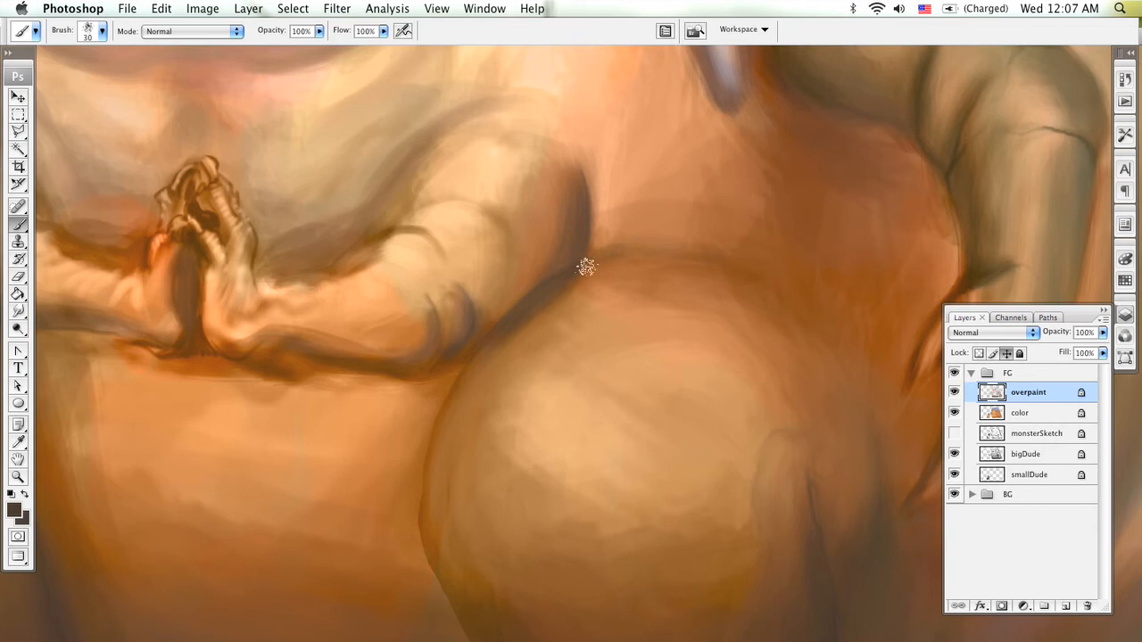
- Refine the dark contour along the top of the knee with an 8 px brush, then enlarge the brush to 35 px
{"action": "key", "text": "bracketleft"}
{"action": "key", "text": "bracketleft"}
{"action": "key", "text": "bracketleft"}
{"action": "key", "text": "bracketleft"}
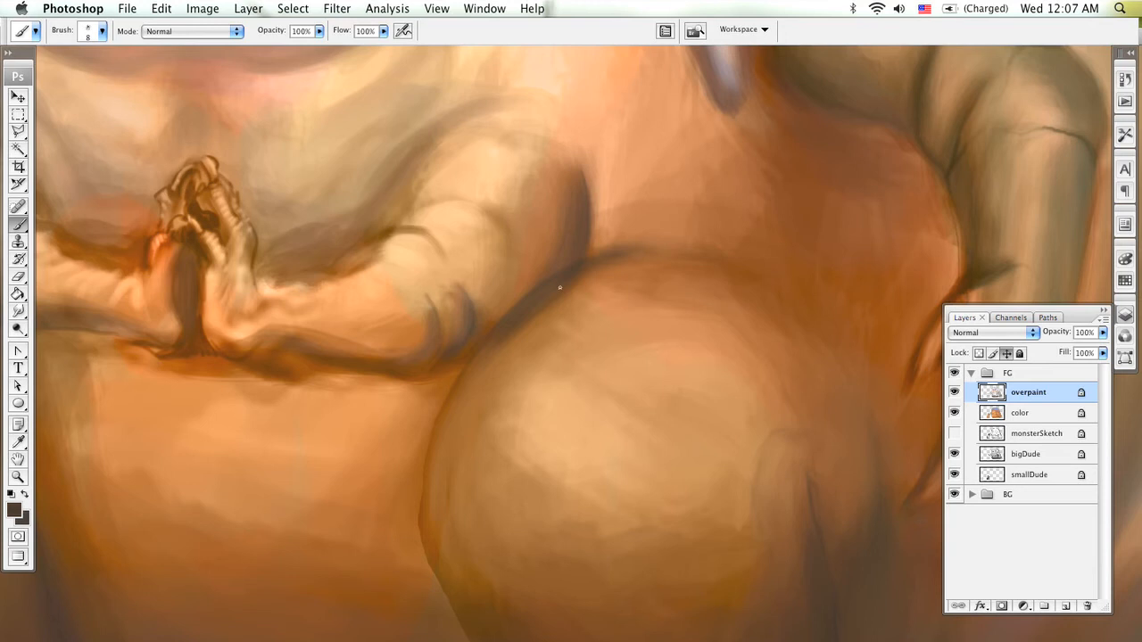
{"action": "key", "text": "bracketright"}
{"action": "key", "text": "bracketright"}
{"action": "key", "text": "bracketright"}
{"action": "key", "text": "bracketright"}
{"action": "key", "text": "bracketright"}
{"action": "key", "text": "bracketright"}
- Soften the knee's contour below the elbow with sampled orange-brown and elbow-shadow brown, reducing the brush to 8 px
{"action": "left_click", "coordinate": [440, 467], "text": "alt"}
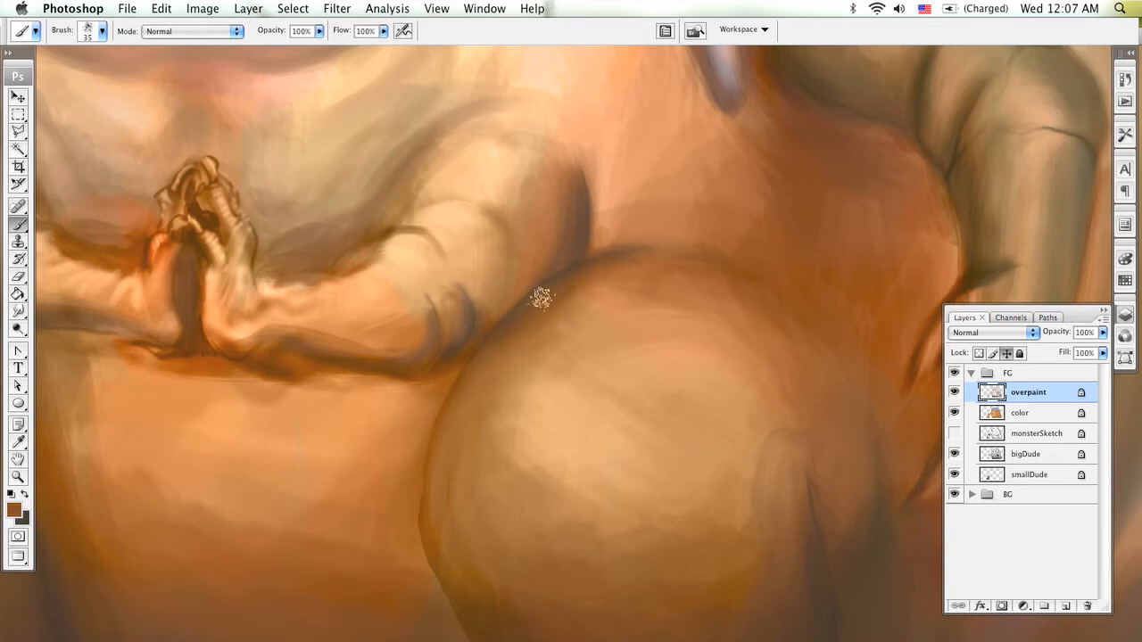
{"action": "left_click", "coordinate": [585, 234], "text": "alt"}
{"action": "key", "text": "bracketleft"}
{"action": "key", "text": "bracketleft"}
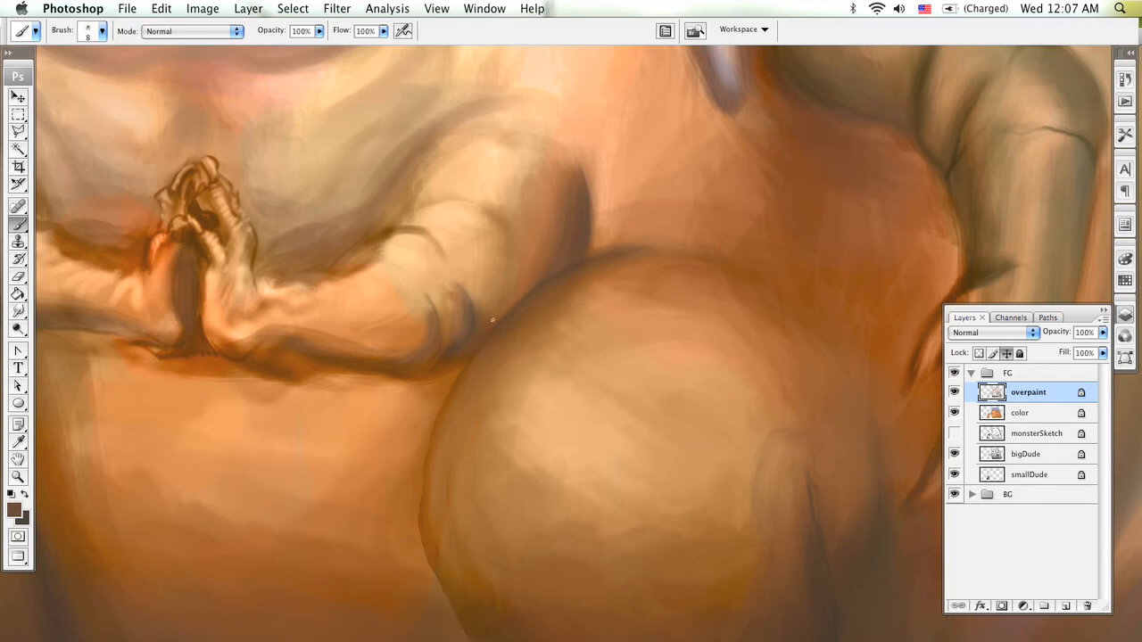
- Sample dark brown from the contour between elbow and knee, and darken the adjoining forearm's underside and elbow wrinkles
{"action": "left_click", "coordinate": [486, 330], "text": "alt"}
{"action": "left_click_drag", "start_coordinate": [444, 387], "coordinate": [651, 436]}
{"action": "left_click_drag", "start_coordinate": [428, 409], "coordinate": [378, 427]}
{"action": "mouse_move", "coordinate": [183, 323]}
{"action": "left_mouse_down"}
{"action": "mouse_move", "coordinate": [350, 407]}
{"action": "mouse_move", "coordinate": [289, 378]}
{"action": "left_mouse_up"}
{"action": "left_click_drag", "start_coordinate": [593, 396], "coordinate": [466, 399]}
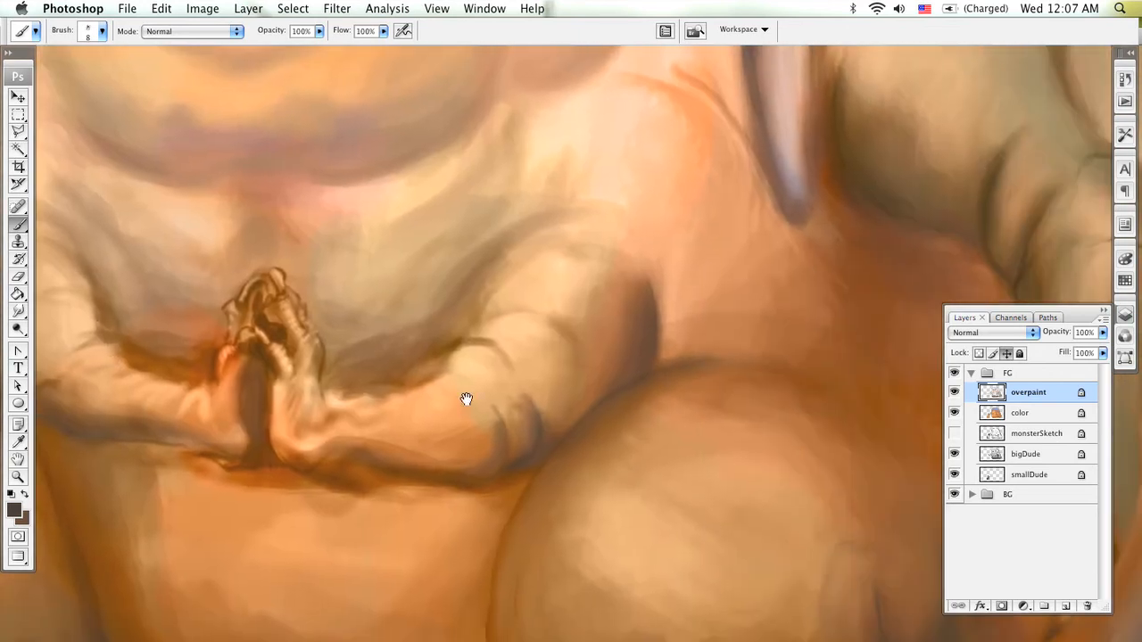
{"action": "left_click_drag", "start_coordinate": [450, 341], "coordinate": [454, 327]}
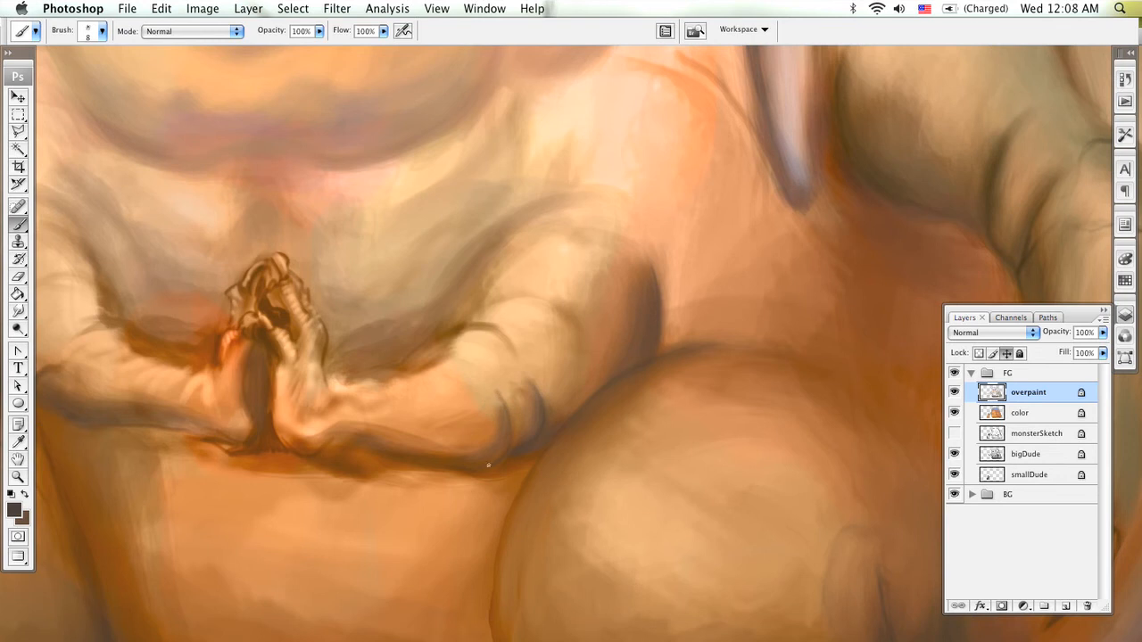
{"action": "key", "text": "bracketright"}
{"action": "key", "text": "bracketright"}
{"action": "key", "text": "bracketright"}
{"action": "key", "text": "bracketright"}
{"action": "mouse_move", "coordinate": [512, 398]}
{"action": "left_mouse_down"}
{"action": "mouse_move", "coordinate": [517, 443]}
{"action": "mouse_move", "coordinate": [506, 408]}
{"action": "mouse_move", "coordinate": [493, 458]}
{"action": "mouse_move", "coordinate": [496, 450]}
{"action": "mouse_move", "coordinate": [458, 463]}
{"action": "mouse_move", "coordinate": [501, 428]}
{"action": "mouse_move", "coordinate": [442, 452]}
{"action": "mouse_move", "coordinate": [495, 443]}
{"action": "mouse_move", "coordinate": [395, 444]}
{"action": "left_mouse_up"}
{"action": "key", "text": "bracketleft"}
{"action": "key", "text": "bracketright"}
{"action": "key", "text": "bracketright"}
{"action": "left_click_drag", "start_coordinate": [478, 466], "coordinate": [393, 453]}
{"action": "key", "text": "bracketleft"}
{"action": "key", "text": "bracketleft"}
{"action": "key", "text": "bracketleft"}
- Shade the outer curve and underside of the elbow beside the outstretched arm in dark brown, finishing with a 20 px brush
{"action": "left_click_drag", "start_coordinate": [576, 312], "coordinate": [438, 318]}
{"action": "mouse_move", "coordinate": [315, 299]}
{"action": "left_mouse_down"}
{"action": "mouse_move", "coordinate": [568, 348]}
{"action": "mouse_move", "coordinate": [752, 352]}
{"action": "left_mouse_up"}
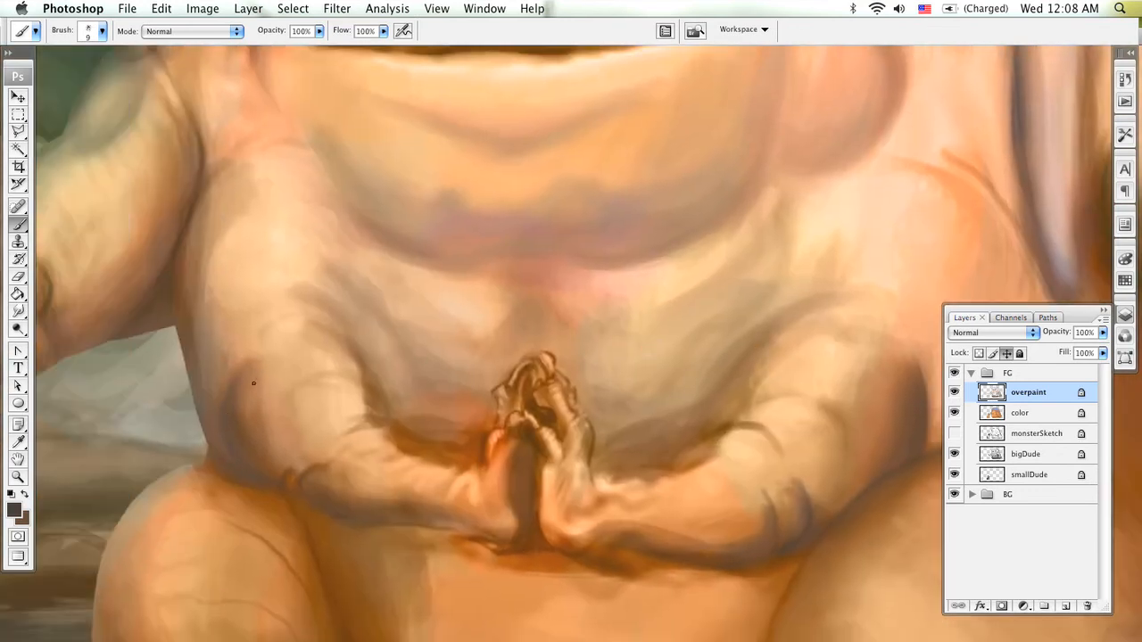
{"action": "key", "text": "]"}
{"action": "key", "text": "]"}
{"action": "key", "text": "]"}
{"action": "key", "text": "]"}
{"action": "key", "text": "]"}
{"action": "key", "text": "]"}
{"action": "key", "text": "bracketleft"}
{"action": "key", "text": "bracketleft"}
{"action": "key", "text": "bracketleft"}
{"action": "key", "text": "bracketleft"}
{"action": "key", "text": "bracketright"}
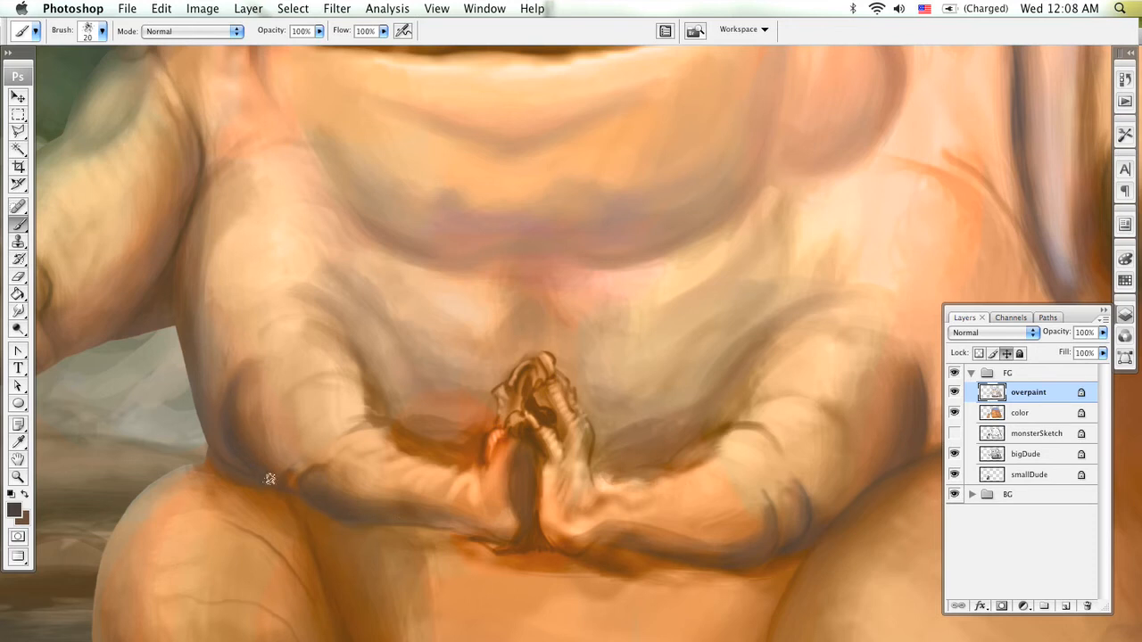
- Examine the folded arms' shading against the whole painting at several zoom levels
{"action": "key", "text": "z"}
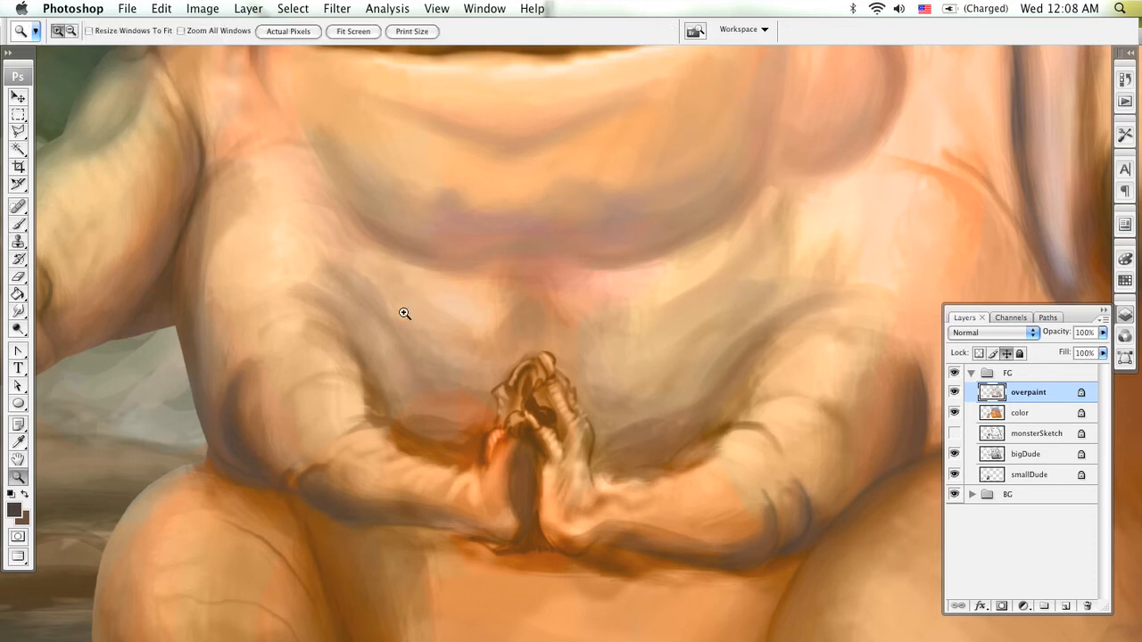
{"action": "left_click", "coordinate": [528, 454], "text": "alt"}
{"action": "left_click", "coordinate": [531, 455], "text": "alt"}
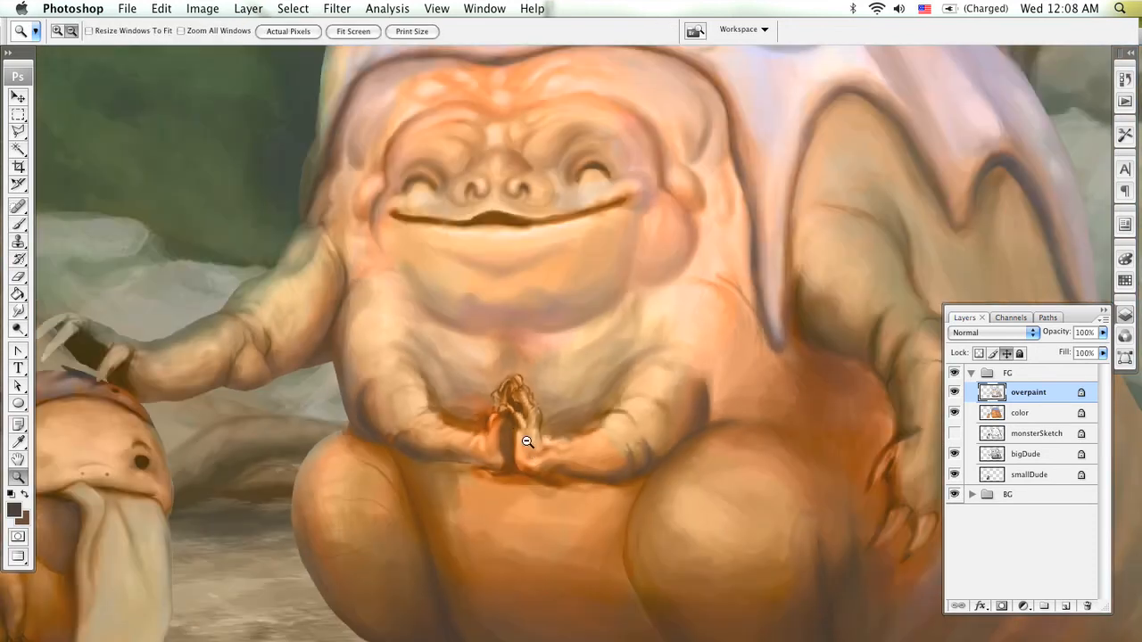
{"action": "left_click", "coordinate": [511, 425], "text": "alt"}
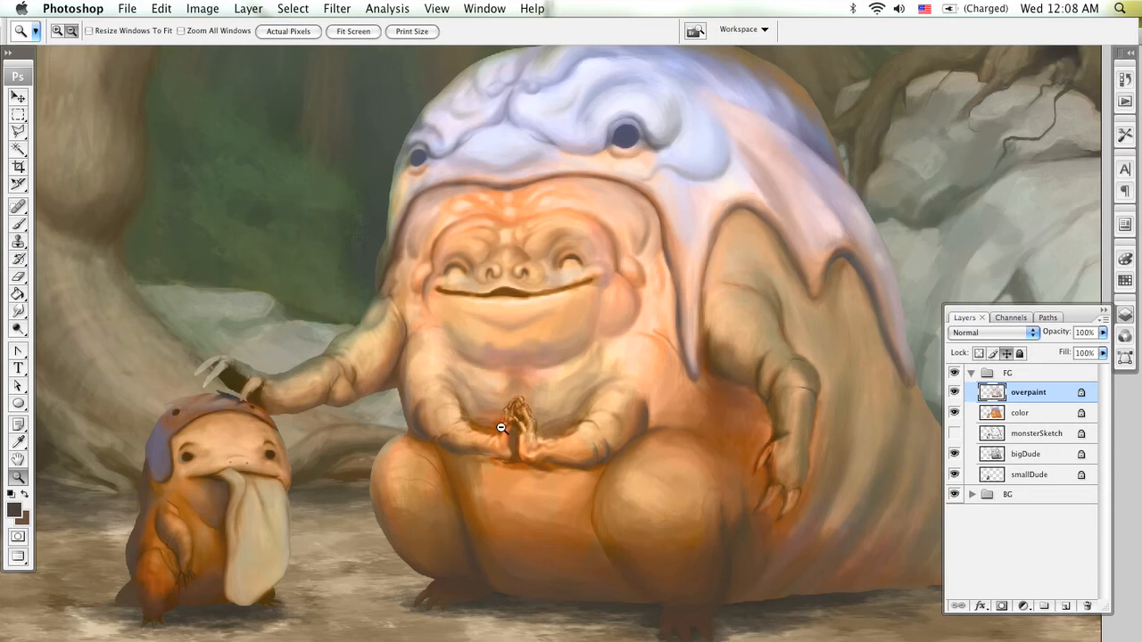
{"action": "left_click", "coordinate": [435, 397]}
{"action": "left_click", "coordinate": [434, 417]}
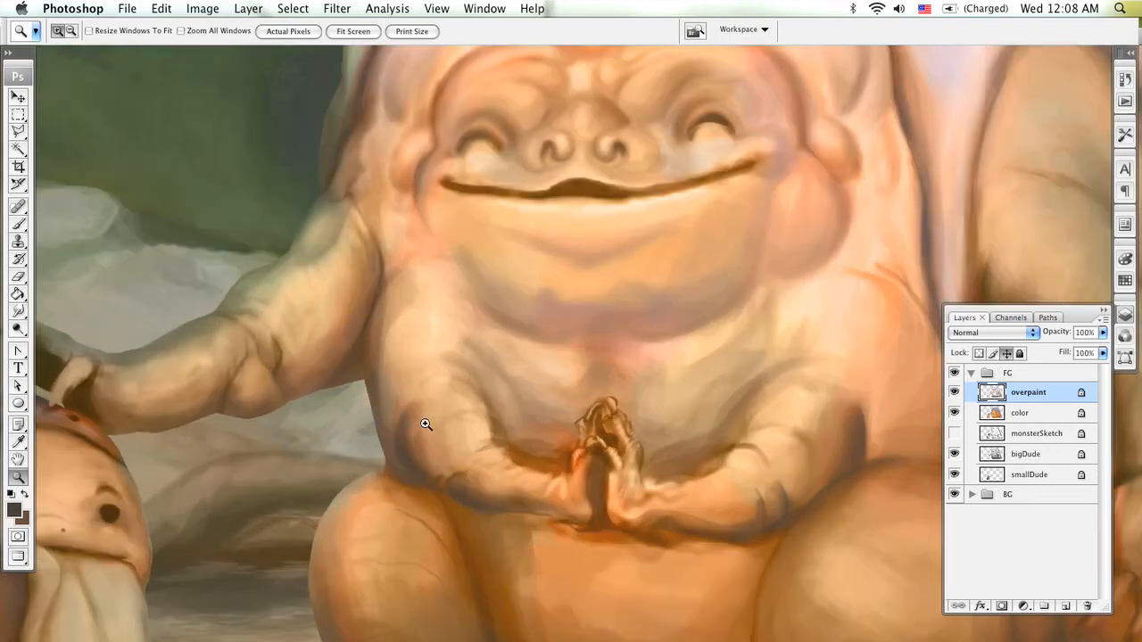
{"action": "left_click_drag", "start_coordinate": [395, 438], "coordinate": [612, 396]}
{"action": "left_click", "coordinate": [422, 465]}
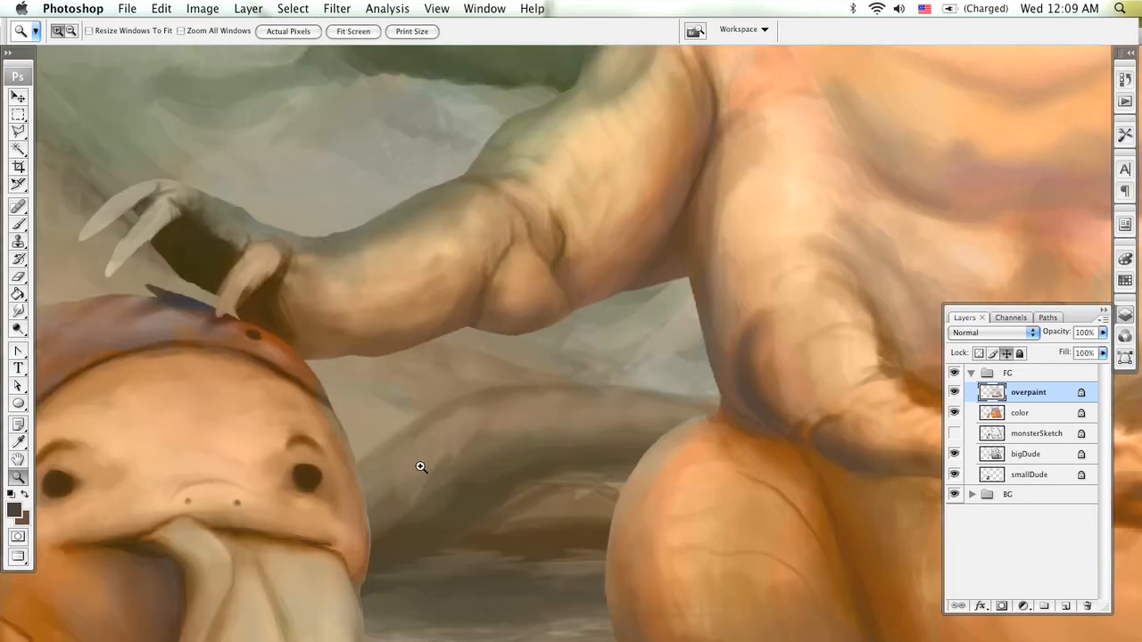
{"action": "left_click", "coordinate": [466, 457], "text": "alt"}
{"action": "left_click", "coordinate": [511, 455], "text": "alt"}
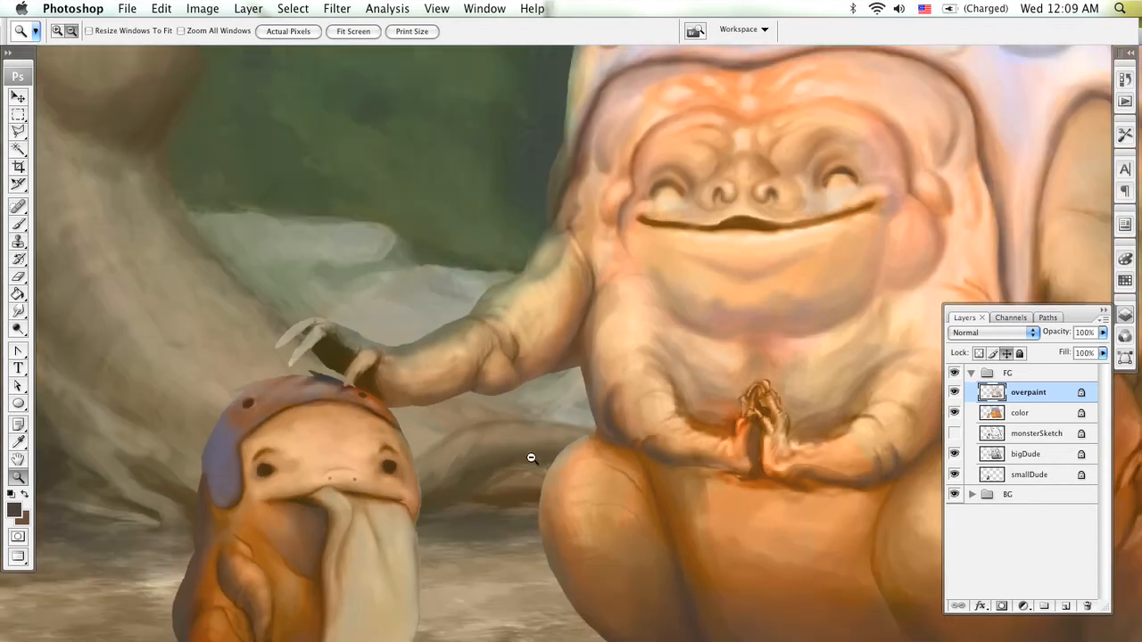
{"action": "left_click_drag", "start_coordinate": [549, 471], "coordinate": [409, 452]}
{"action": "left_click_drag", "start_coordinate": [537, 352], "coordinate": [473, 456]}
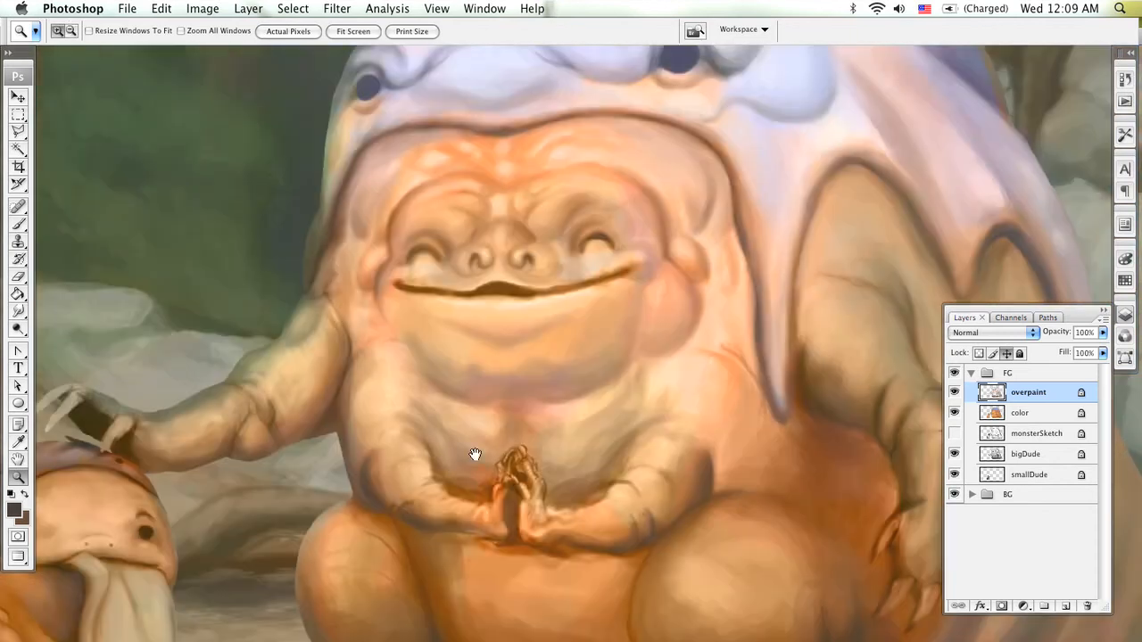
{"action": "left_click_drag", "start_coordinate": [600, 424], "coordinate": [433, 429]}
{"action": "left_click", "coordinate": [474, 437], "text": "alt"}
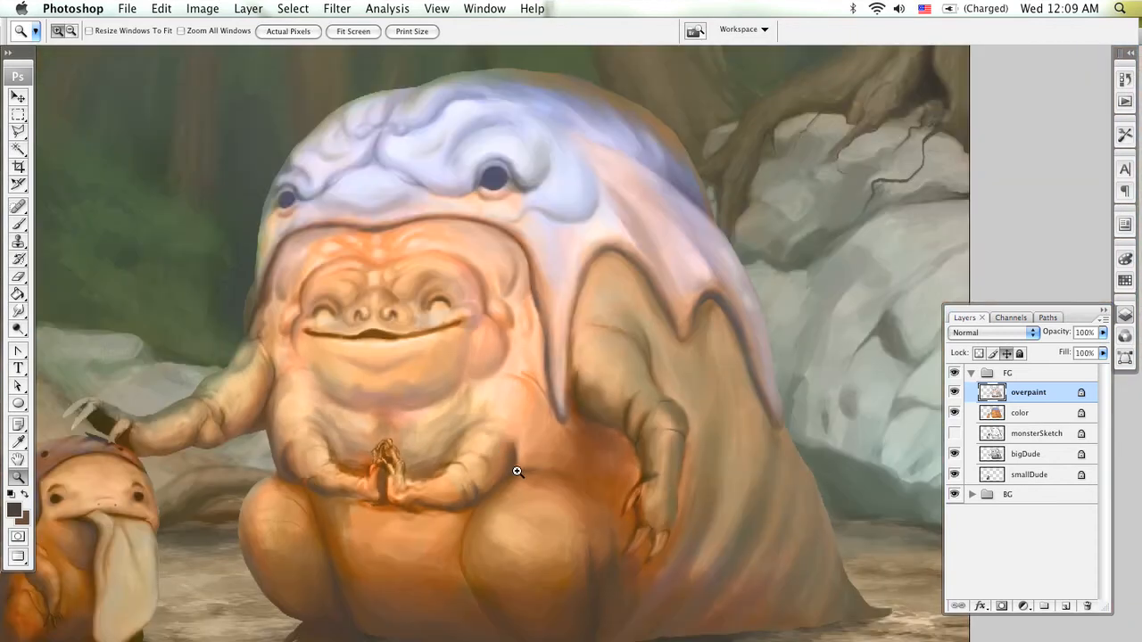
{"action": "left_click", "coordinate": [497, 468]}
{"action": "left_click", "coordinate": [480, 463]}
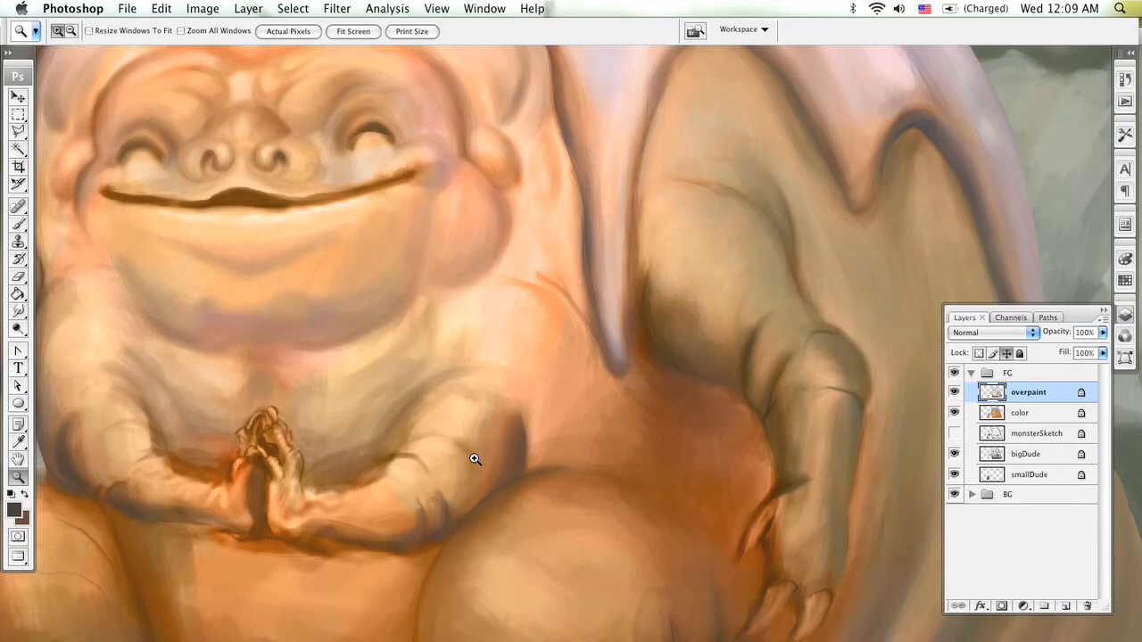
- Blend sampled browns and light peach over the upper part of the folded arm beside the flap with a 45 px brush
{"action": "left_click", "coordinate": [475, 460]}
{"action": "left_click_drag", "start_coordinate": [497, 452], "coordinate": [637, 383]}
{"action": "key", "text": "b"}
{"action": "left_click", "coordinate": [490, 457], "text": "alt"}
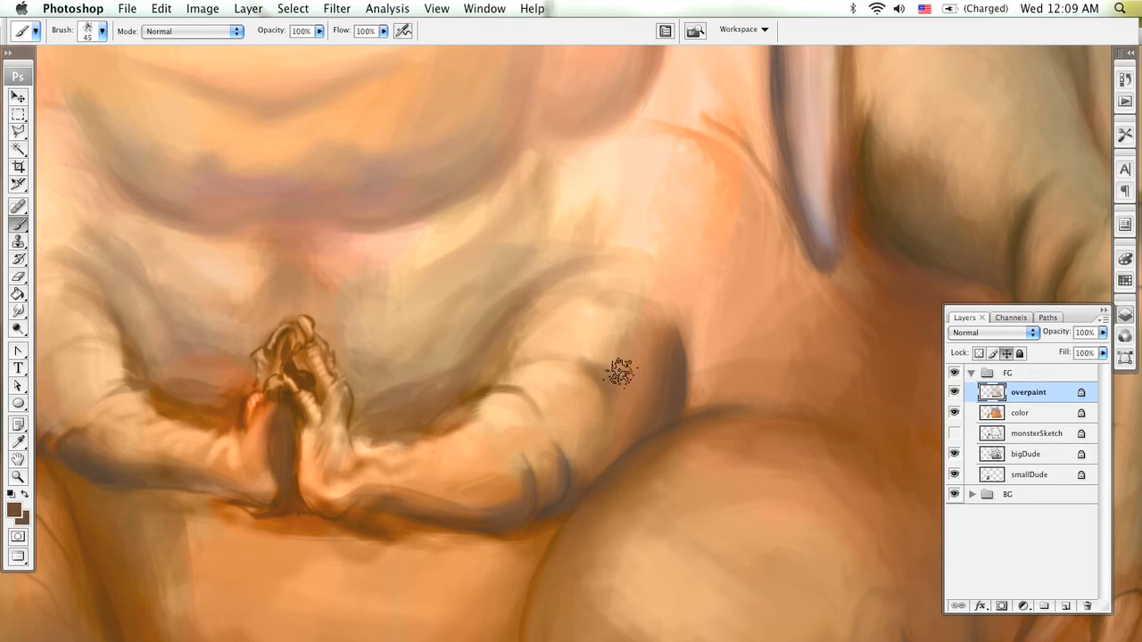
{"action": "key", "text": "bracketright"}
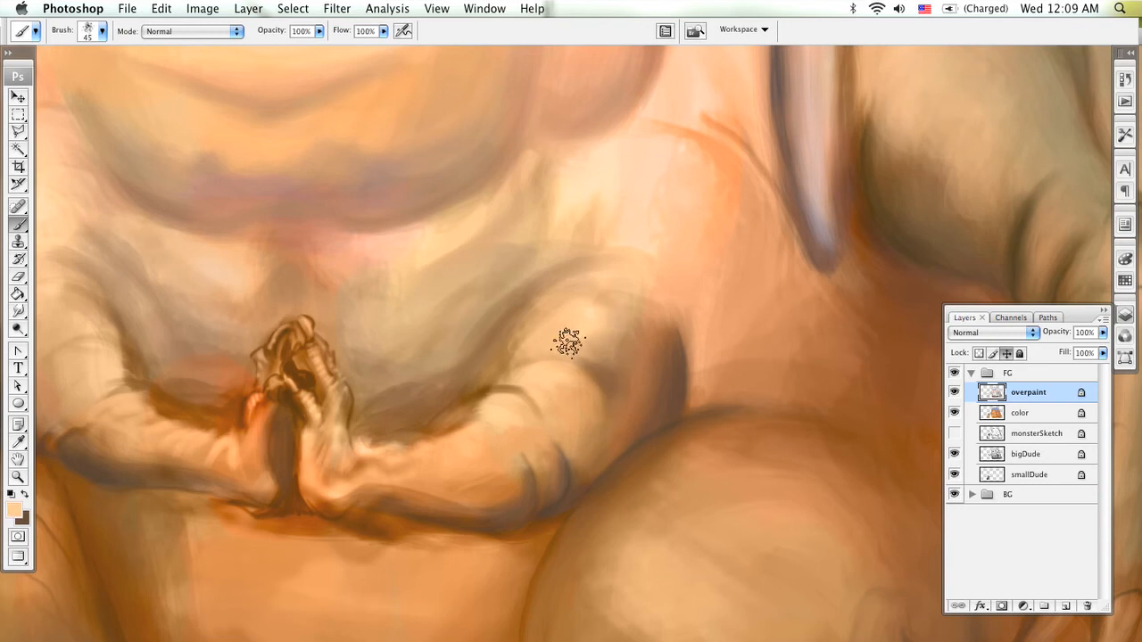
{"action": "left_click", "coordinate": [639, 350], "text": "alt"}
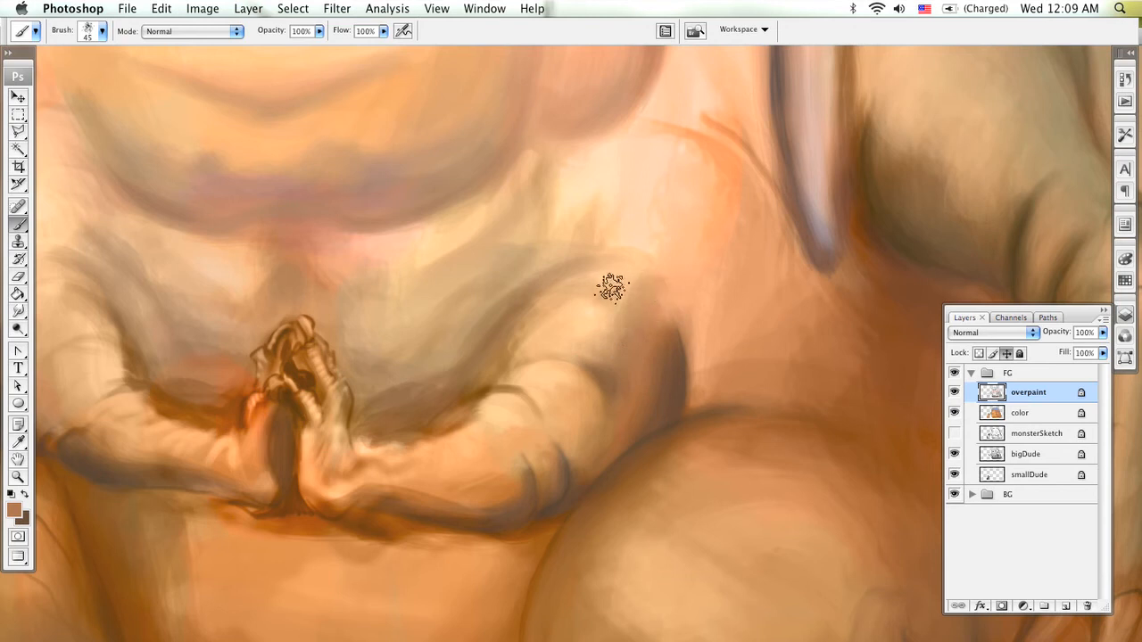
{"action": "left_click", "coordinate": [667, 262], "text": "alt"}
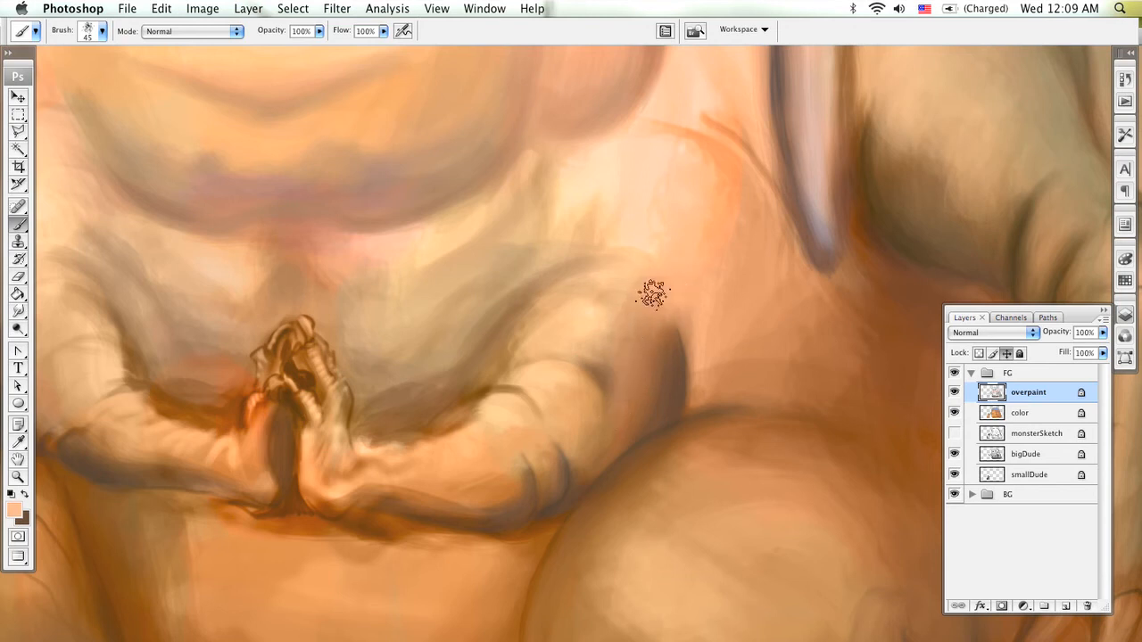
{"action": "left_click", "coordinate": [598, 359], "text": "alt"}
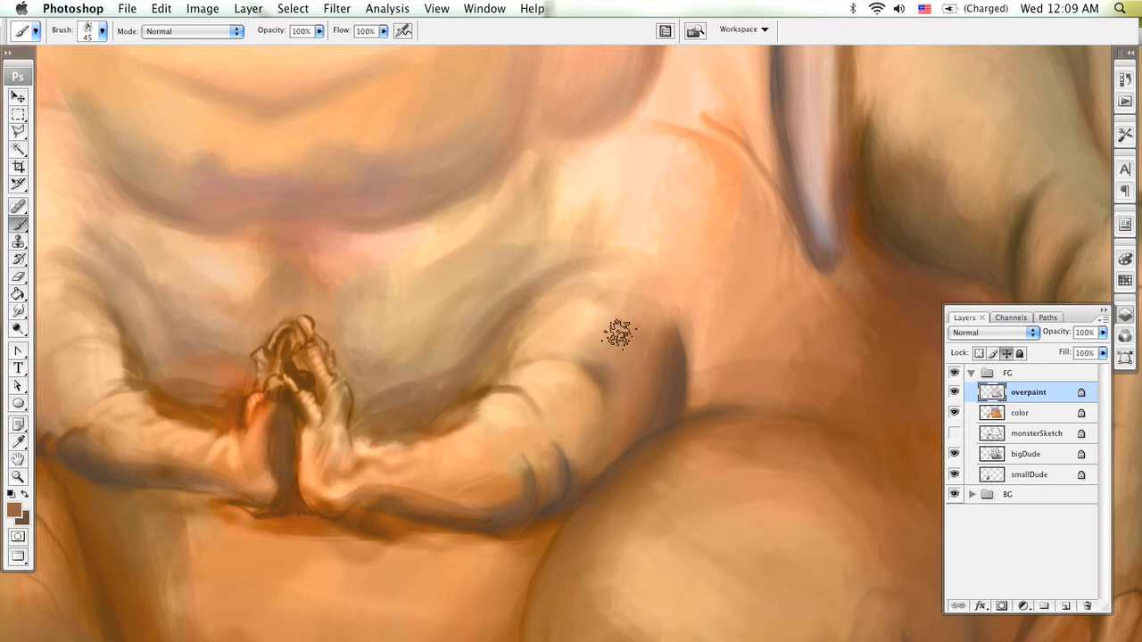
{"action": "left_click", "coordinate": [682, 291], "text": "alt"}
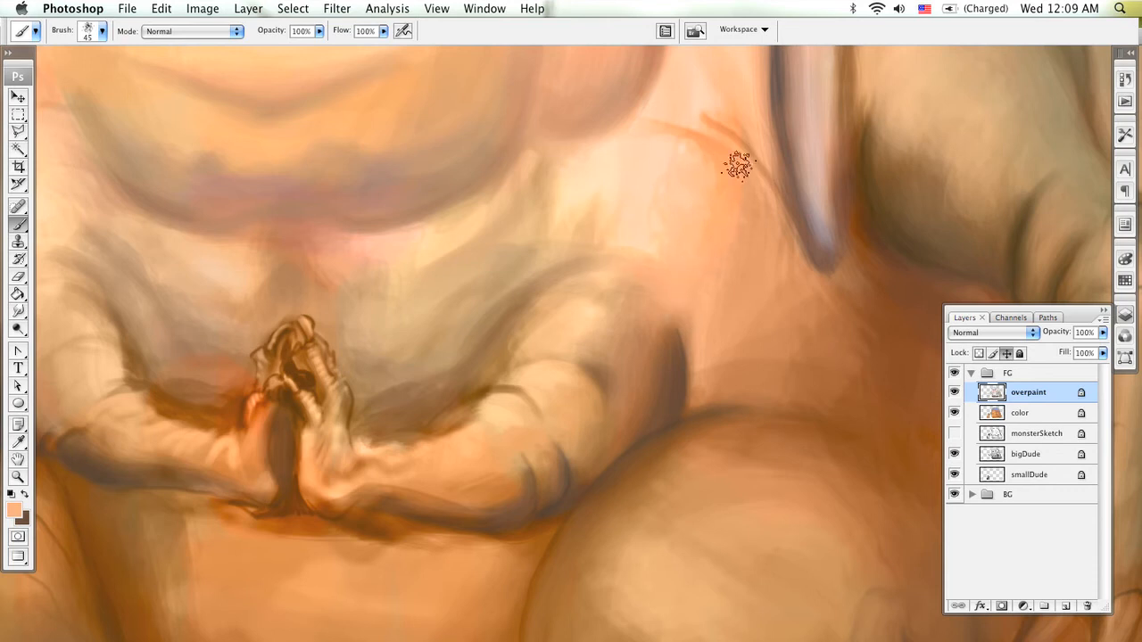
- Soften the shoulder crease beside the hanging flap with sampled peach, and repaint it in dark brown sampled from the elbow shadow
{"action": "left_click_drag", "start_coordinate": [714, 298], "coordinate": [534, 436]}
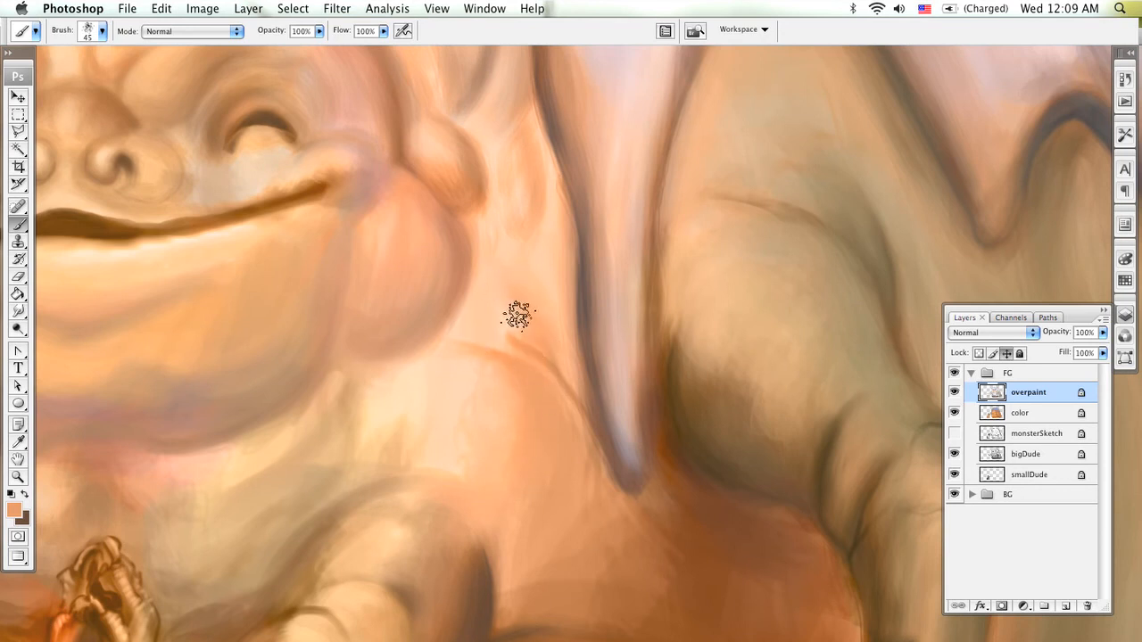
{"action": "left_click", "coordinate": [502, 318], "text": "alt"}
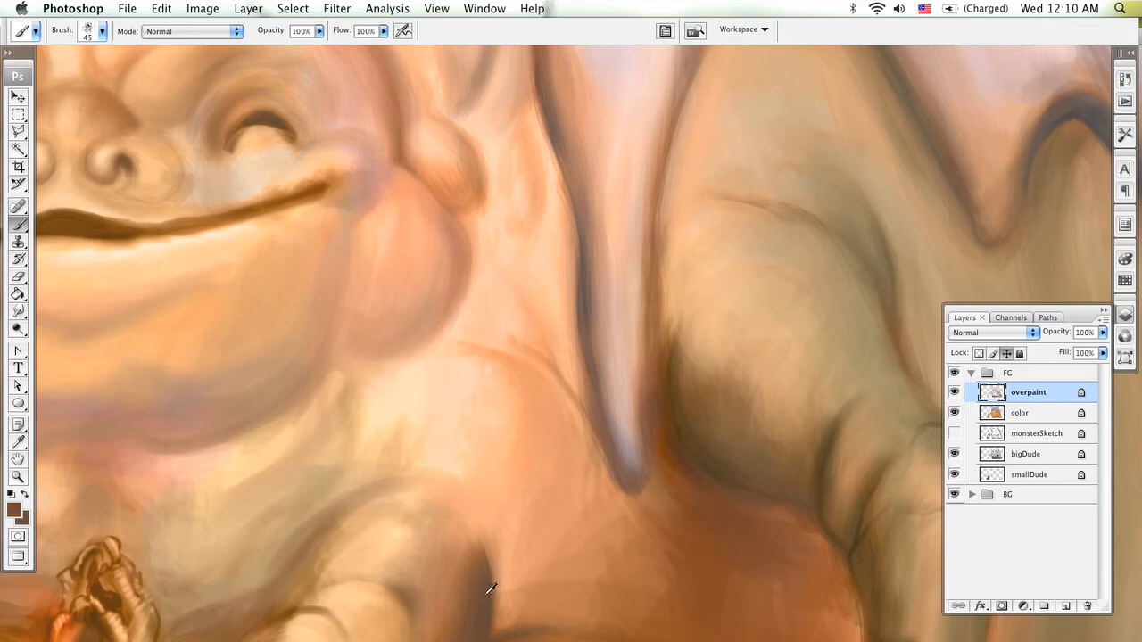
{"action": "key", "text": "bracketleft"}
{"action": "key", "text": "bracketleft"}
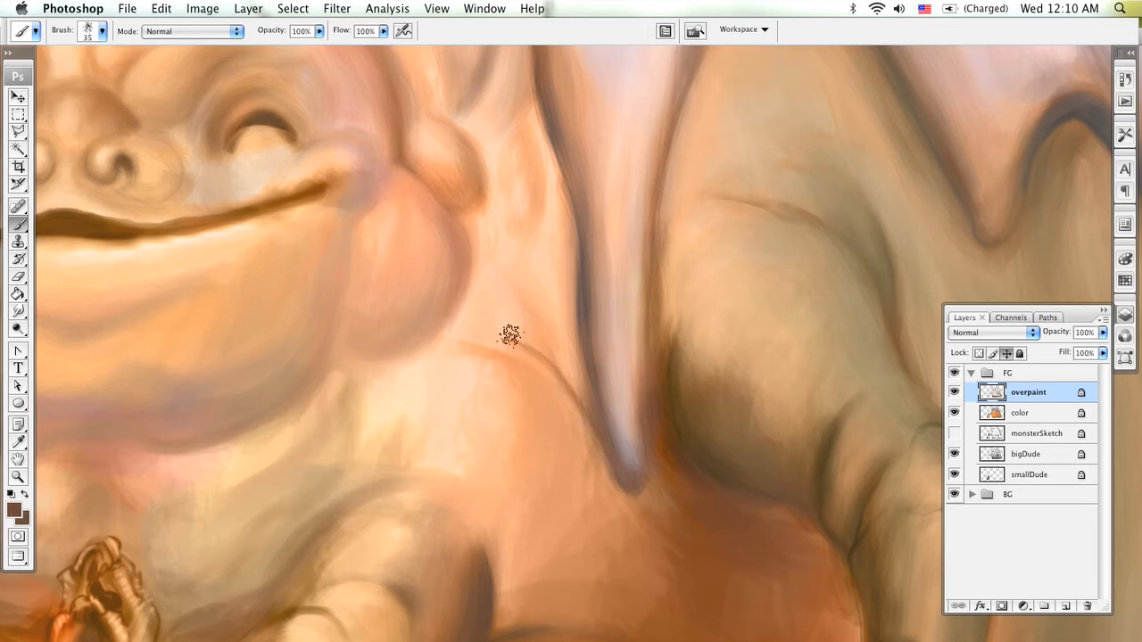
{"action": "left_click_drag", "start_coordinate": [531, 350], "coordinate": [589, 454]}
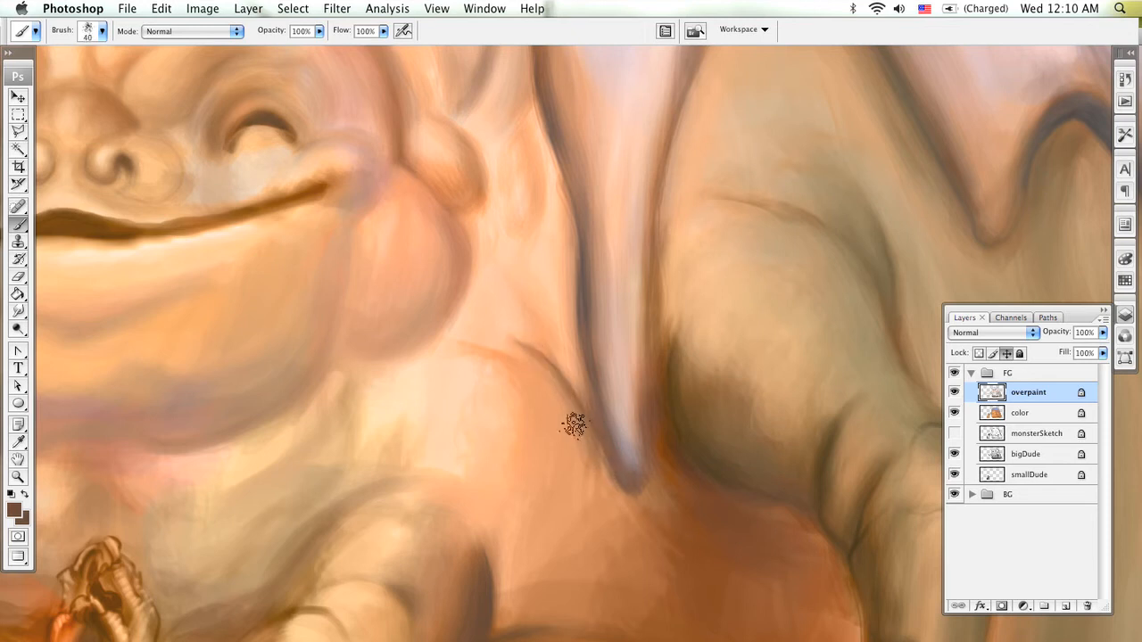
- Enlarge the brush to 90 px and shade the body below the shoulder crease, between the flap's tip and the elbow, in brown
{"action": "key", "text": "bracketright"}
{"action": "key", "text": "bracketright"}
{"action": "key", "text": "bracketright"}
{"action": "key", "text": "bracketright"}
{"action": "key", "text": "bracketright"}
{"action": "key", "text": "bracketright"}
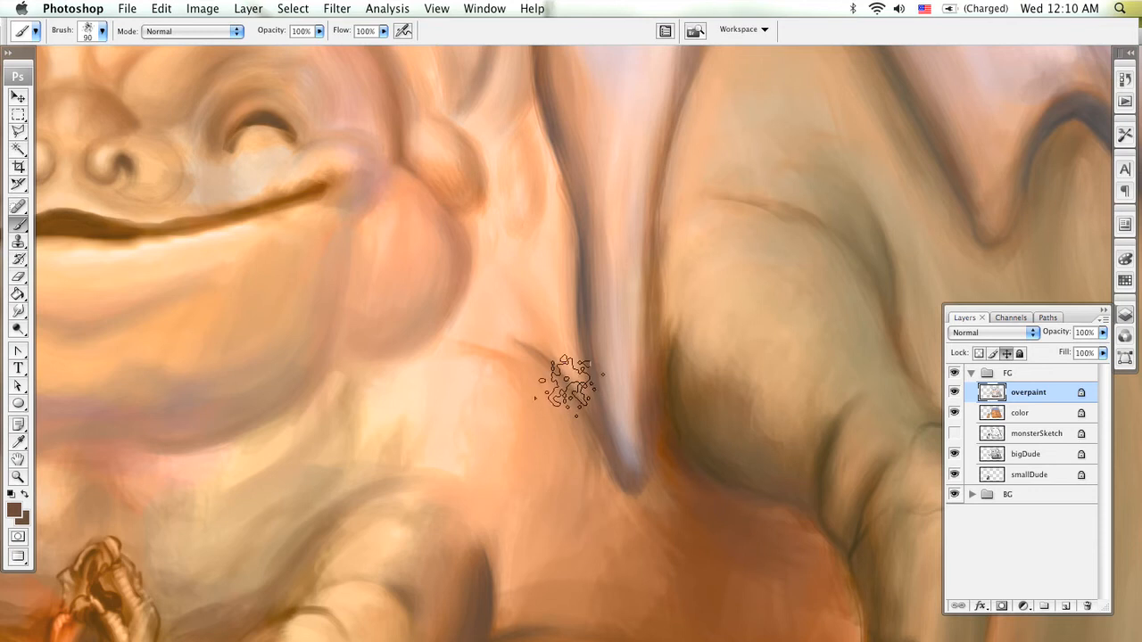
{"action": "scroll", "coordinate": [607, 429], "scroll_direction": "down", "scroll_amount": 5}
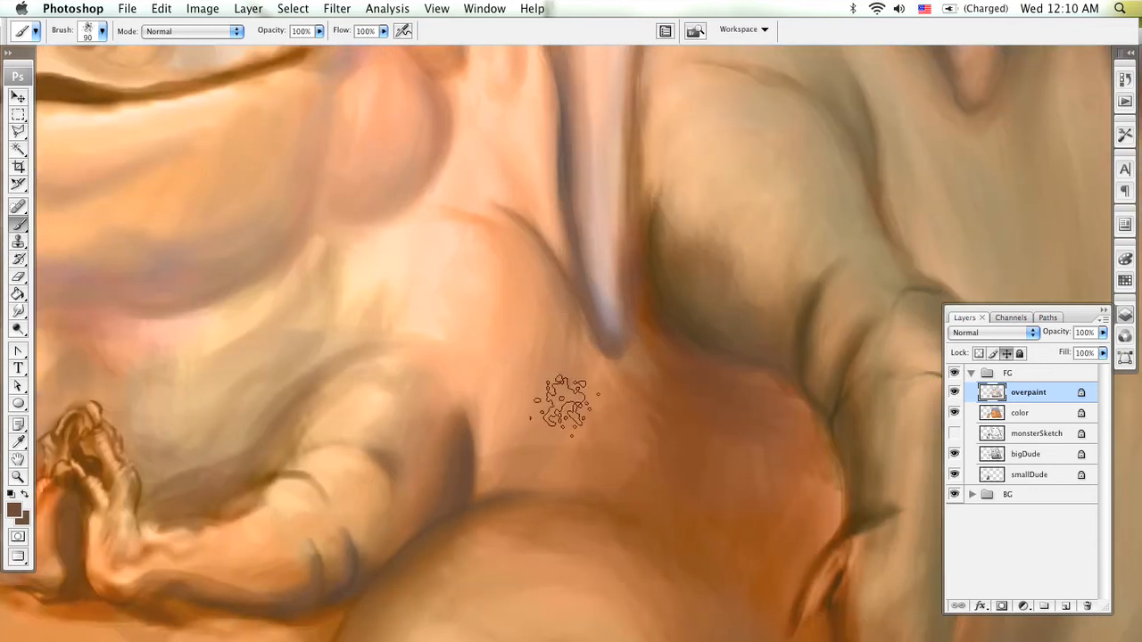
{"action": "left_click_drag", "start_coordinate": [535, 333], "coordinate": [615, 419]}
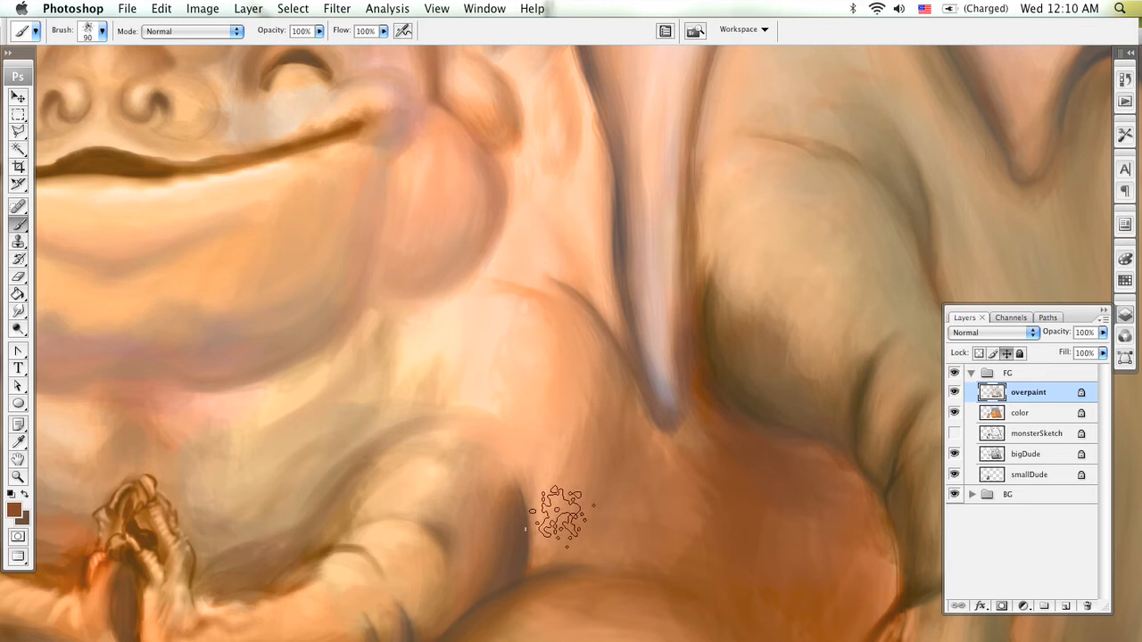
- Blend sampled browns and light peach over the rounded shoulder and the body below it, beside the hanging flap, with the 90 px brush
{"action": "left_click", "coordinate": [671, 439], "text": "alt"}
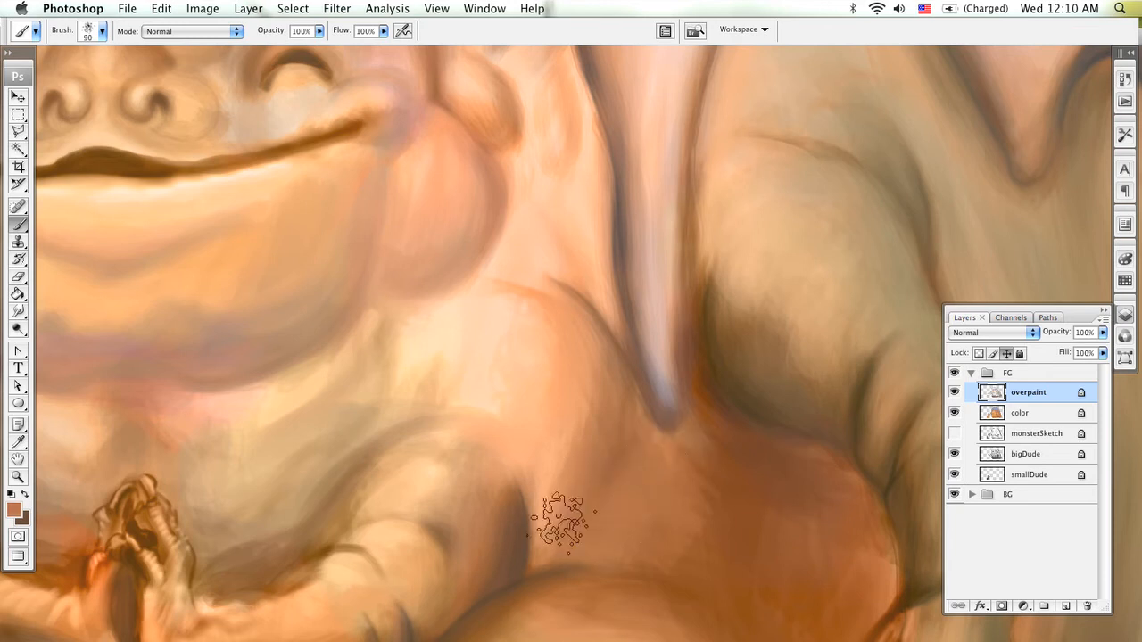
{"action": "left_click_drag", "start_coordinate": [564, 382], "coordinate": [589, 418]}
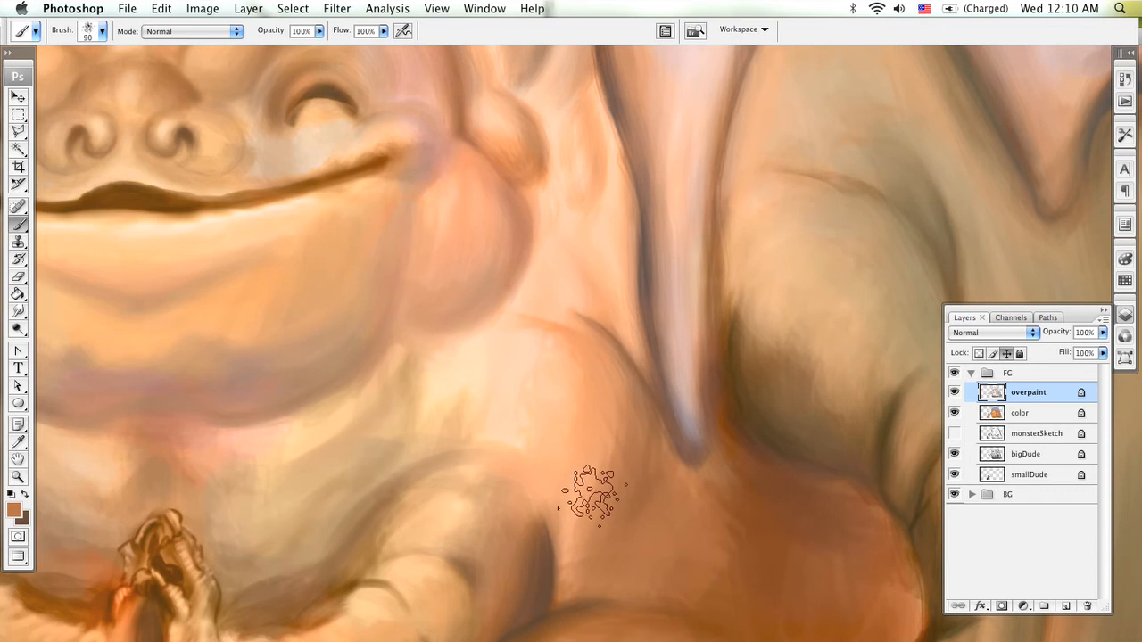
{"action": "left_click", "coordinate": [592, 471], "text": "alt"}
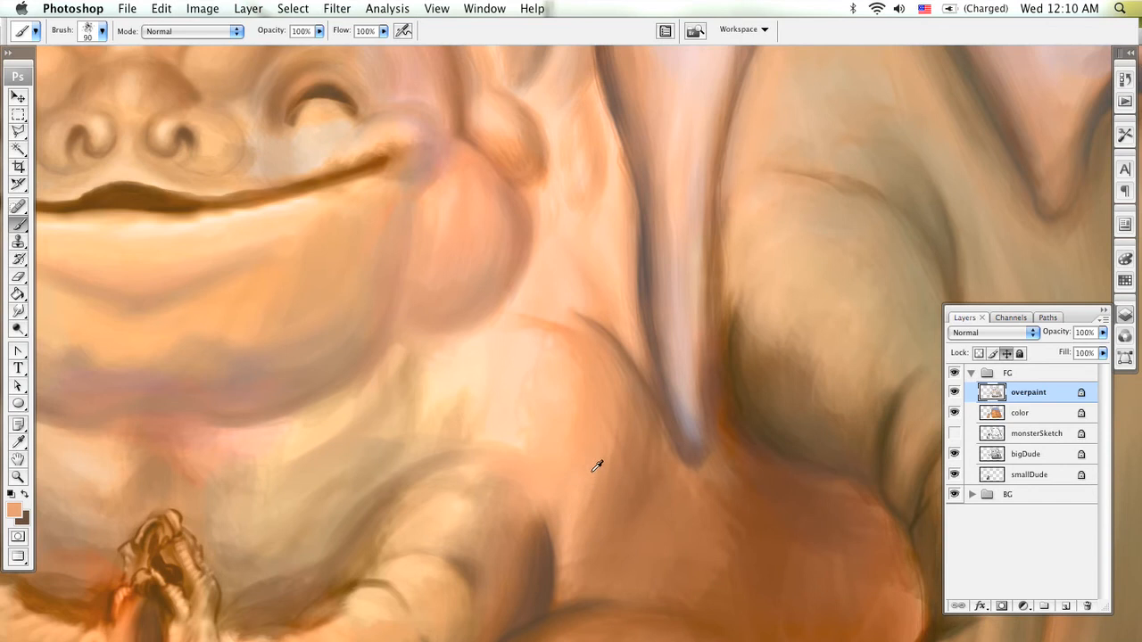
{"action": "left_click", "coordinate": [554, 326], "text": "alt"}
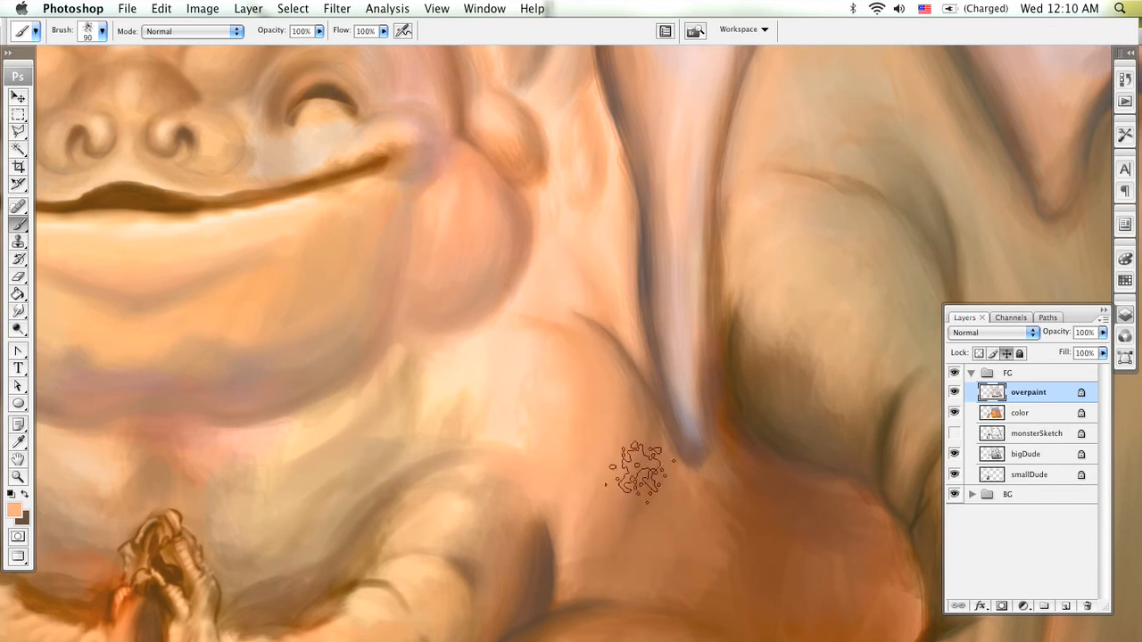
{"action": "left_click", "coordinate": [644, 437], "text": "alt"}
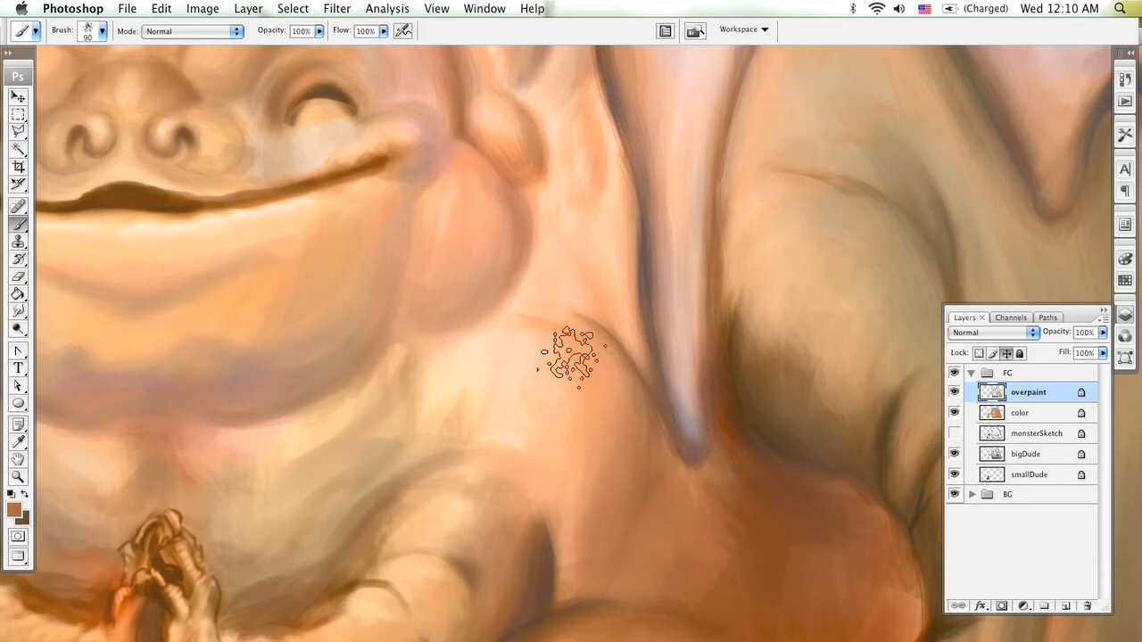
{"action": "left_click", "coordinate": [716, 403], "text": "alt"}
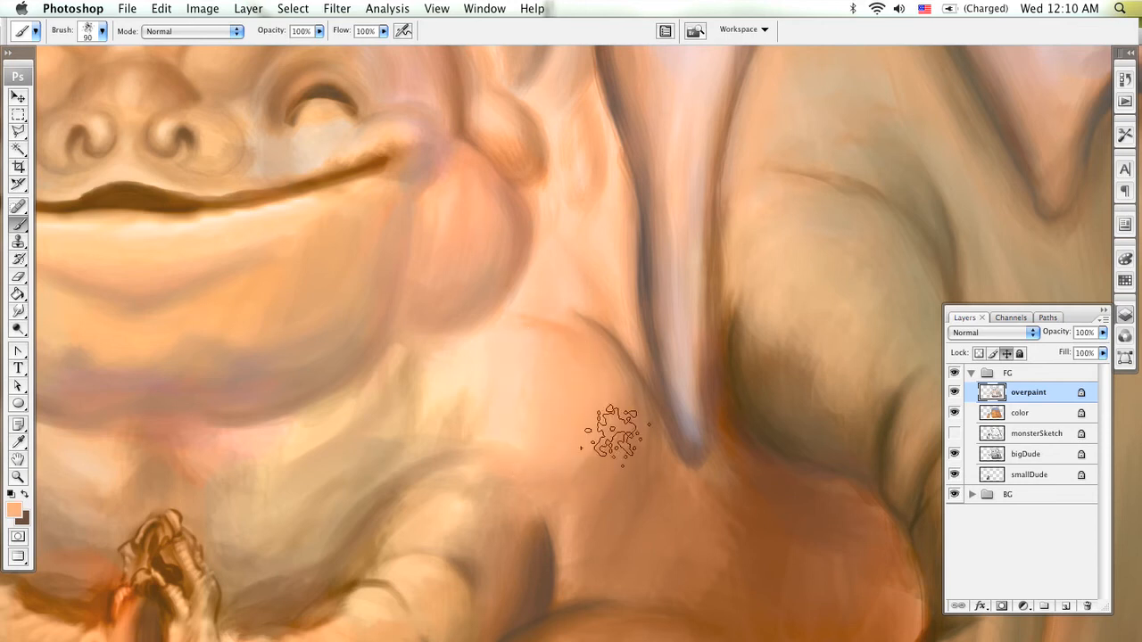
{"action": "left_click", "coordinate": [624, 481], "text": "alt"}
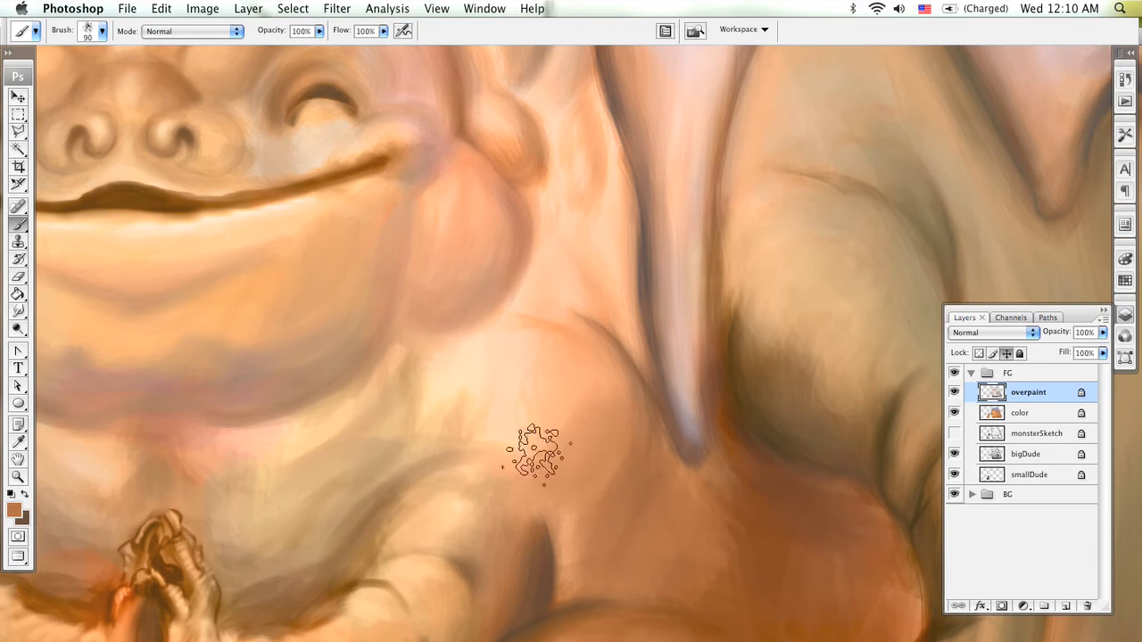
{"action": "mouse_move", "coordinate": [511, 435]}
{"action": "left_mouse_down"}
{"action": "mouse_move", "coordinate": [544, 337]}
{"action": "mouse_move", "coordinate": [490, 509]}
{"action": "mouse_move", "coordinate": [553, 405]}
{"action": "left_mouse_up"}
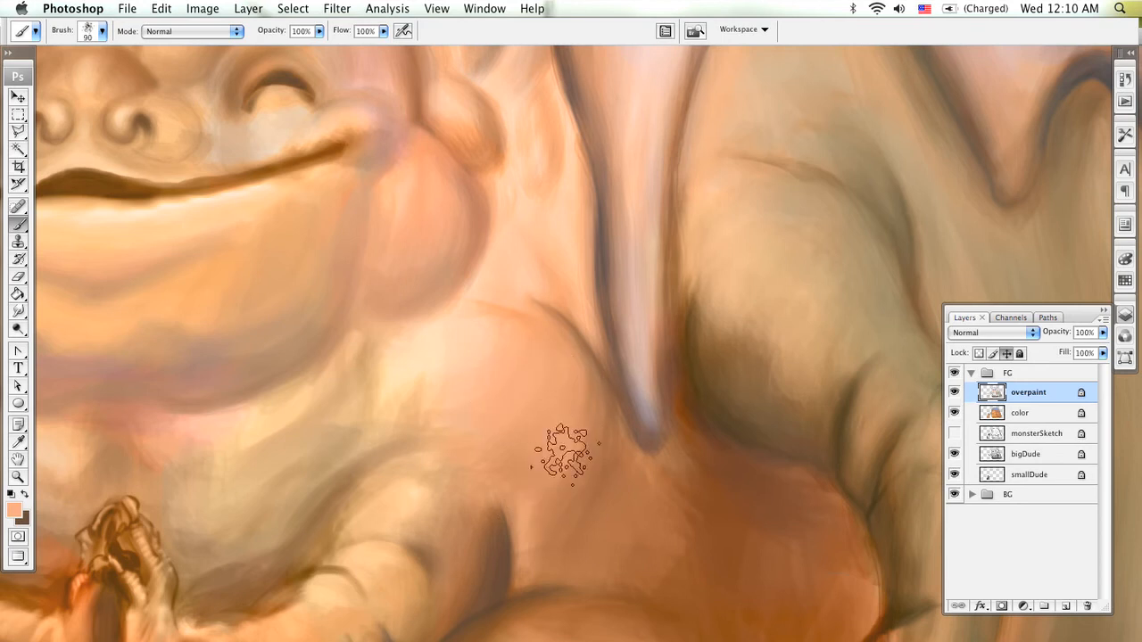
- Reduce the brush to about 35 px and darken the chin's lower contour on the outstretched-arm side with dark brown sampled from the elbow shadow
{"action": "scroll", "coordinate": [535, 473], "scroll_direction": "up", "scroll_amount": 3}
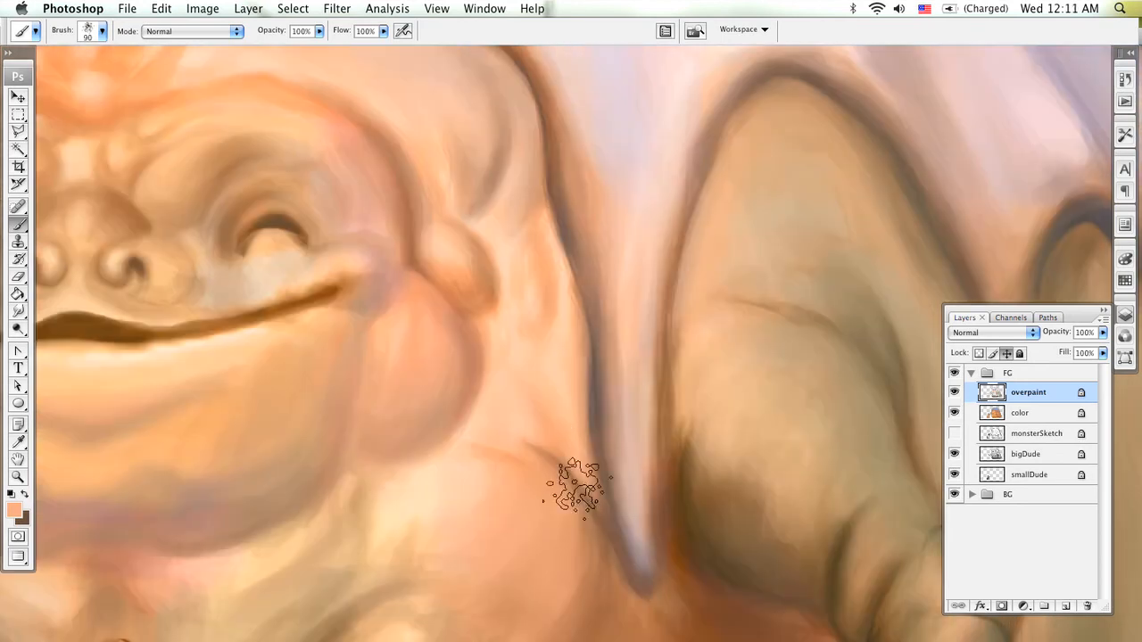
{"action": "left_click", "coordinate": [579, 487], "text": "alt"}
{"action": "left_click_drag", "start_coordinate": [403, 437], "coordinate": [711, 290]}
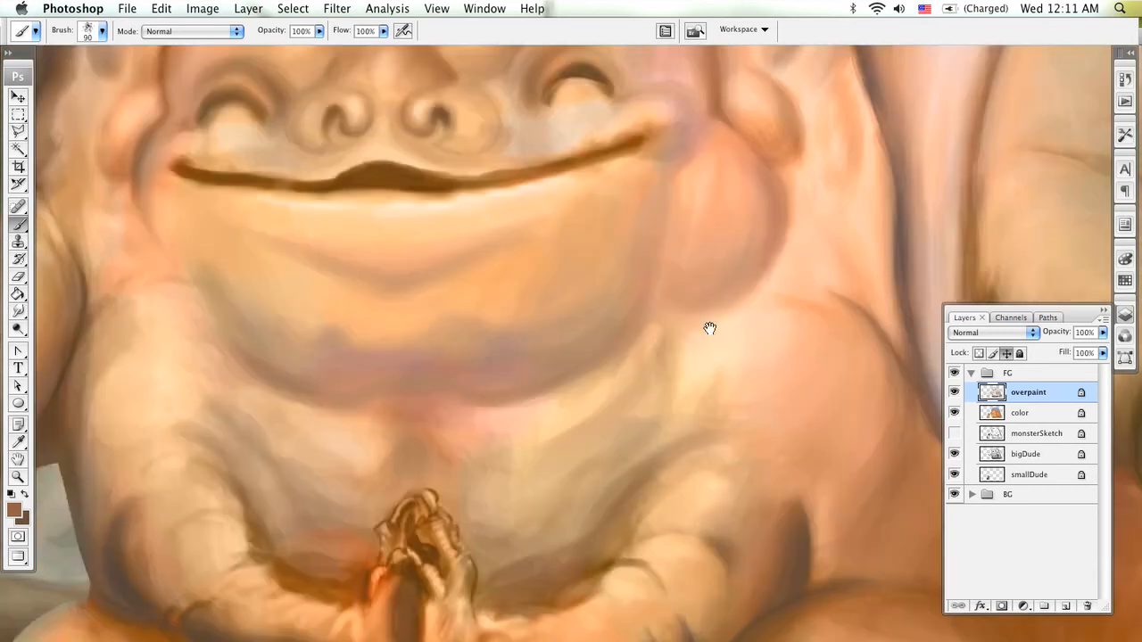
{"action": "left_click_drag", "start_coordinate": [680, 421], "coordinate": [723, 263]}
{"action": "left_click_drag", "start_coordinate": [564, 340], "coordinate": [631, 391]}
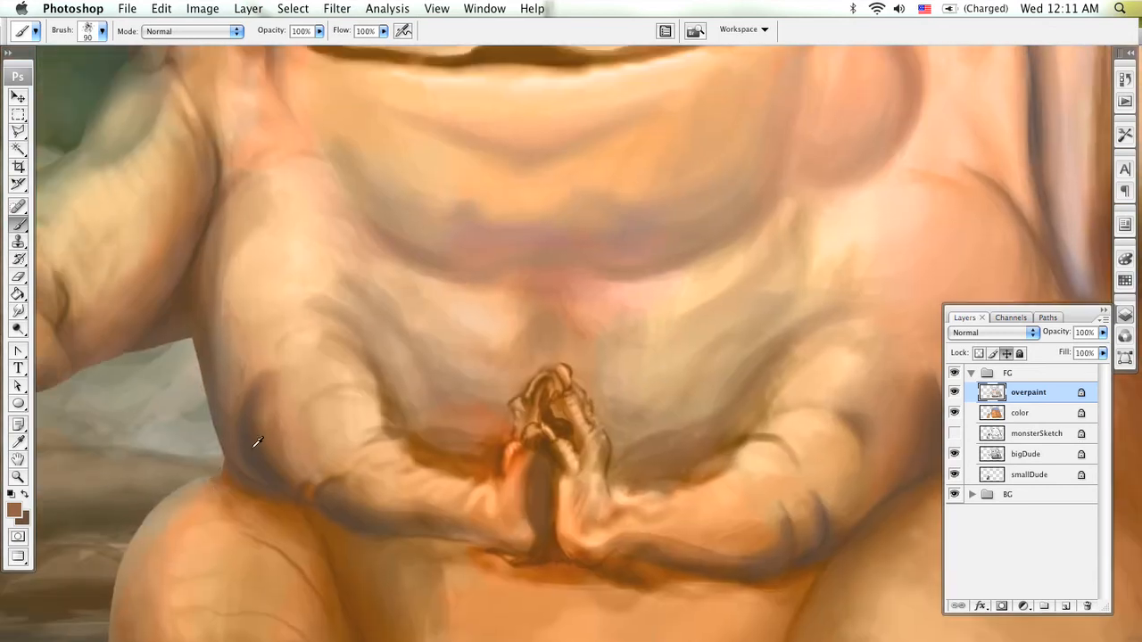
{"action": "left_click_drag", "start_coordinate": [463, 291], "coordinate": [388, 430]}
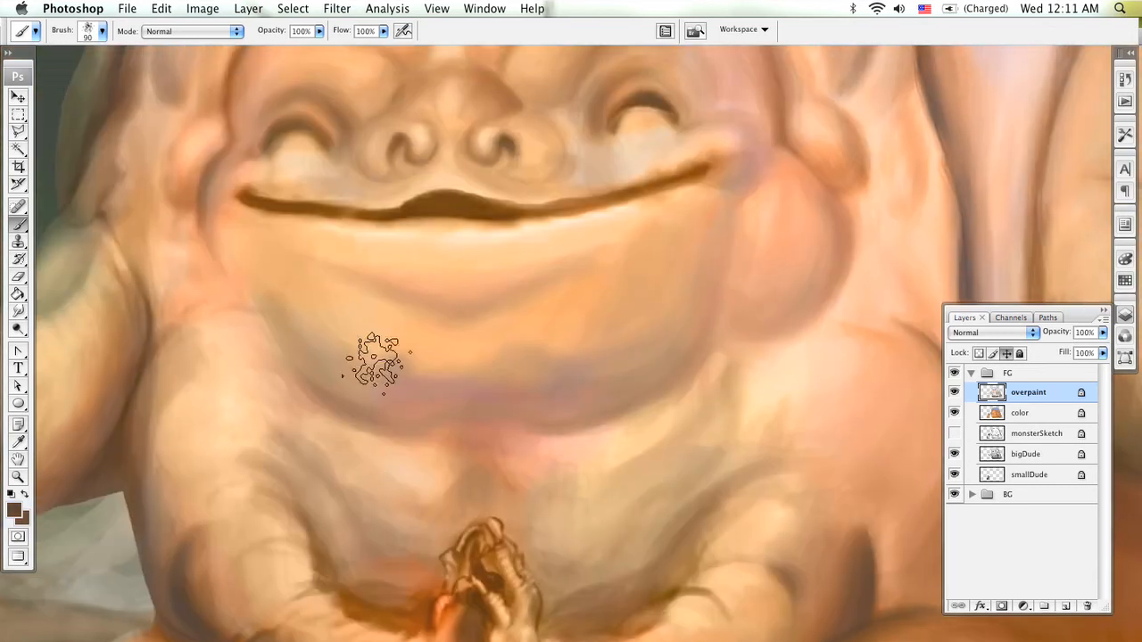
{"action": "key", "text": "bracketleft"}
{"action": "key", "text": "bracketleft"}
{"action": "key", "text": "bracketleft"}
{"action": "key", "text": "bracketleft"}
{"action": "key", "text": "bracketleft"}
{"action": "key", "text": "bracketleft"}
{"action": "key", "text": "bracketright"}
{"action": "left_click_drag", "start_coordinate": [261, 298], "coordinate": [375, 414]}
{"action": "left_click_drag", "start_coordinate": [299, 351], "coordinate": [388, 408]}
{"action": "mouse_move", "coordinate": [321, 389]}
{"action": "left_mouse_down"}
{"action": "mouse_move", "coordinate": [420, 401]}
{"action": "mouse_move", "coordinate": [419, 418]}
{"action": "left_mouse_up"}
{"action": "key", "text": "bracketleft"}
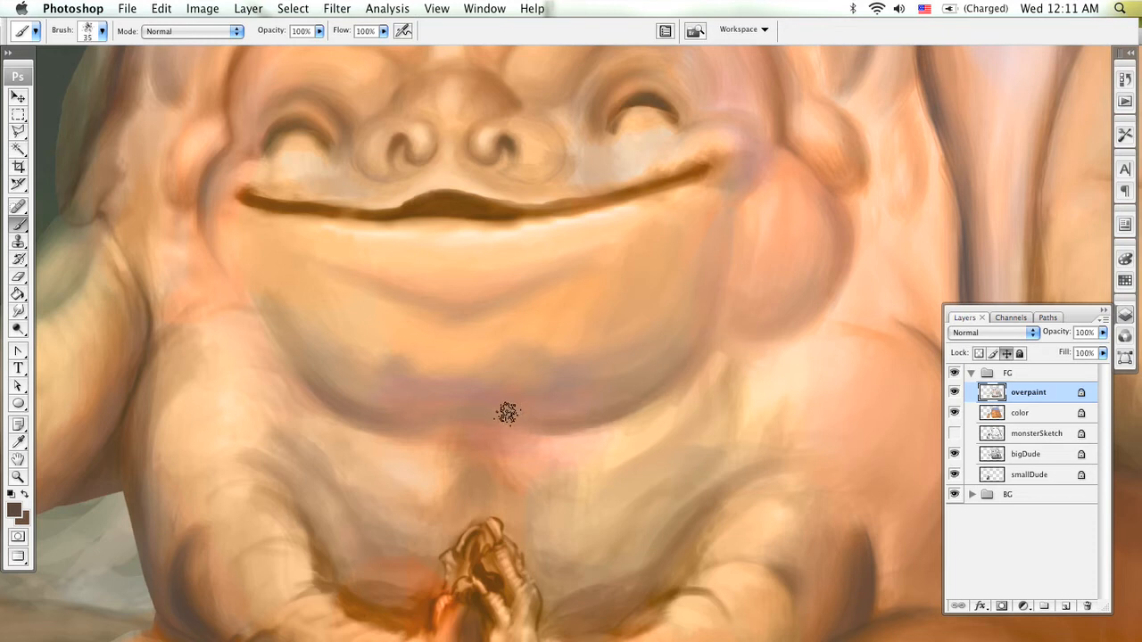
- Reinforce the chin's outer edge and the creases between the folded arms and belly with dark brown, varying the brush size
{"action": "key", "text": "bracketright"}
{"action": "key", "text": "bracketright"}
{"action": "left_click_drag", "start_coordinate": [256, 288], "coordinate": [344, 397]}
{"action": "left_click_drag", "start_coordinate": [271, 311], "coordinate": [333, 385]}
{"action": "key", "text": "]"}
{"action": "key", "text": "["}
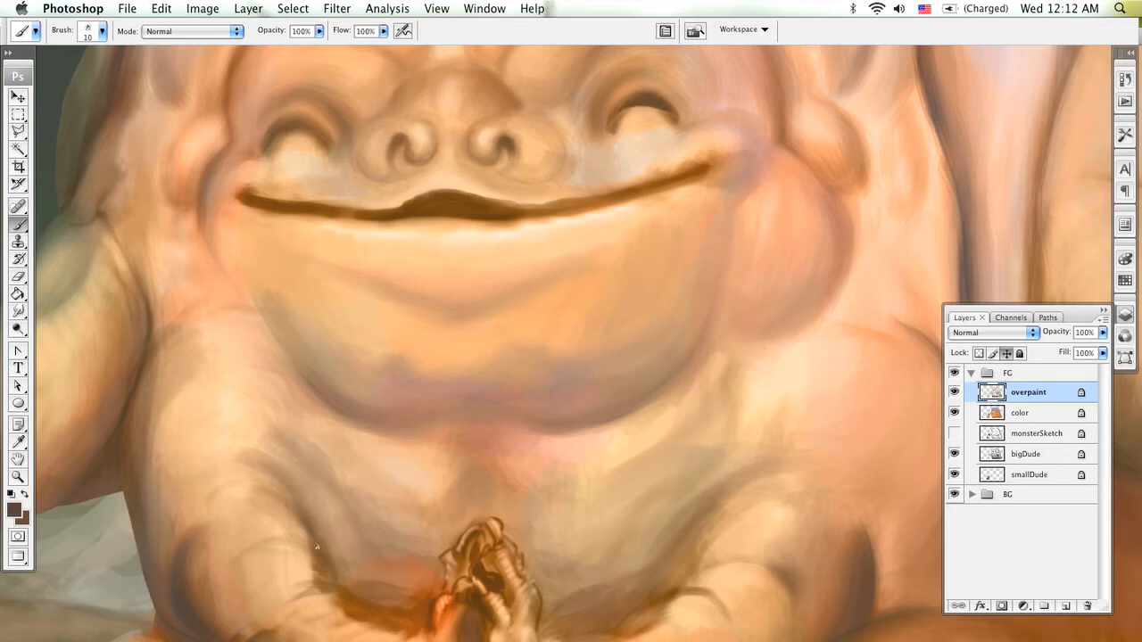
{"action": "key", "text": "bracketright"}
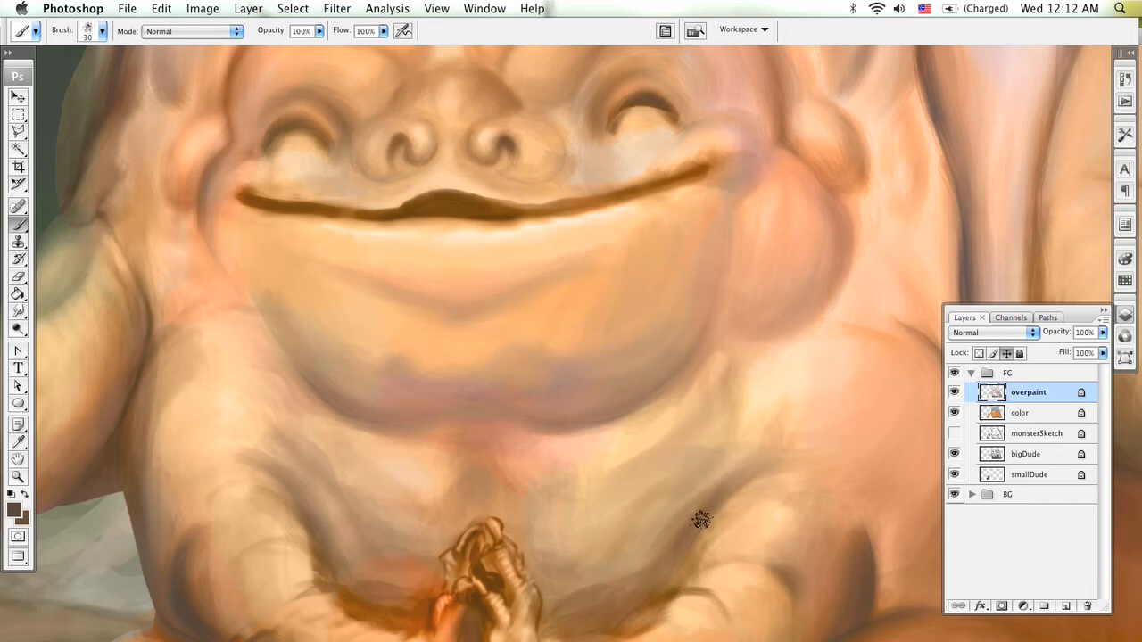
- Paint and soften skin wrinkles at the bend of the folded arm nearer the hanging flap, using sampled light orange and brown
{"action": "left_click_drag", "start_coordinate": [532, 521], "coordinate": [479, 371]}
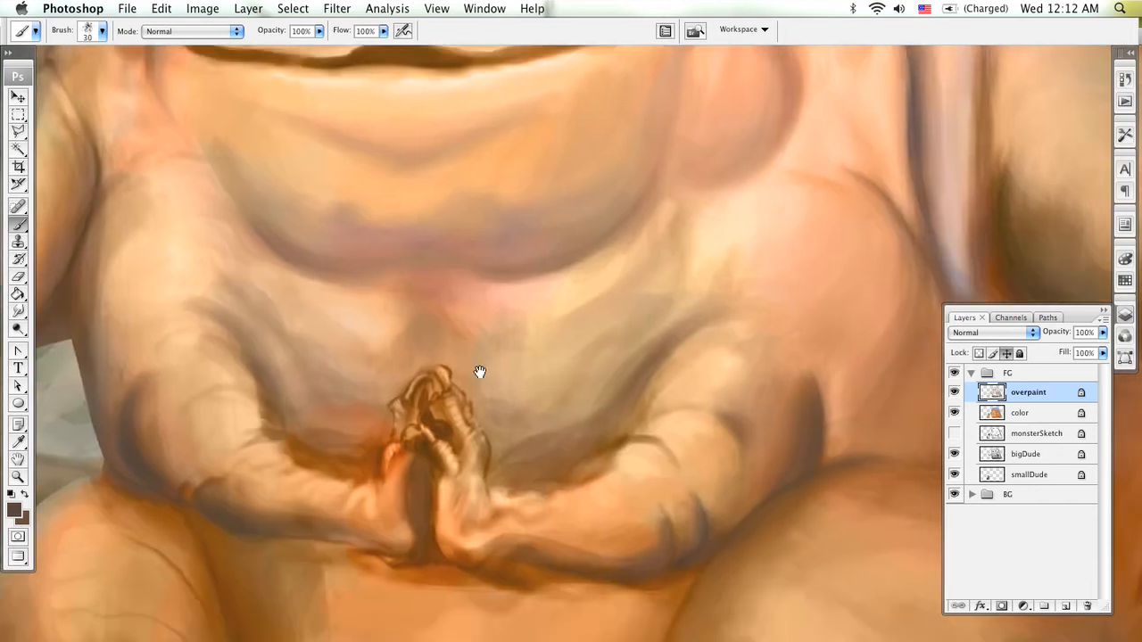
{"action": "left_click", "coordinate": [664, 383], "text": "alt"}
{"action": "mouse_move", "coordinate": [642, 412]}
{"action": "left_mouse_down"}
{"action": "mouse_move", "coordinate": [664, 371]}
{"action": "mouse_move", "coordinate": [725, 350]}
{"action": "mouse_move", "coordinate": [661, 411]}
{"action": "mouse_move", "coordinate": [668, 391]}
{"action": "mouse_move", "coordinate": [718, 364]}
{"action": "mouse_move", "coordinate": [680, 363]}
{"action": "mouse_move", "coordinate": [654, 407]}
{"action": "left_mouse_up"}
{"action": "left_click", "coordinate": [717, 365], "text": "alt"}
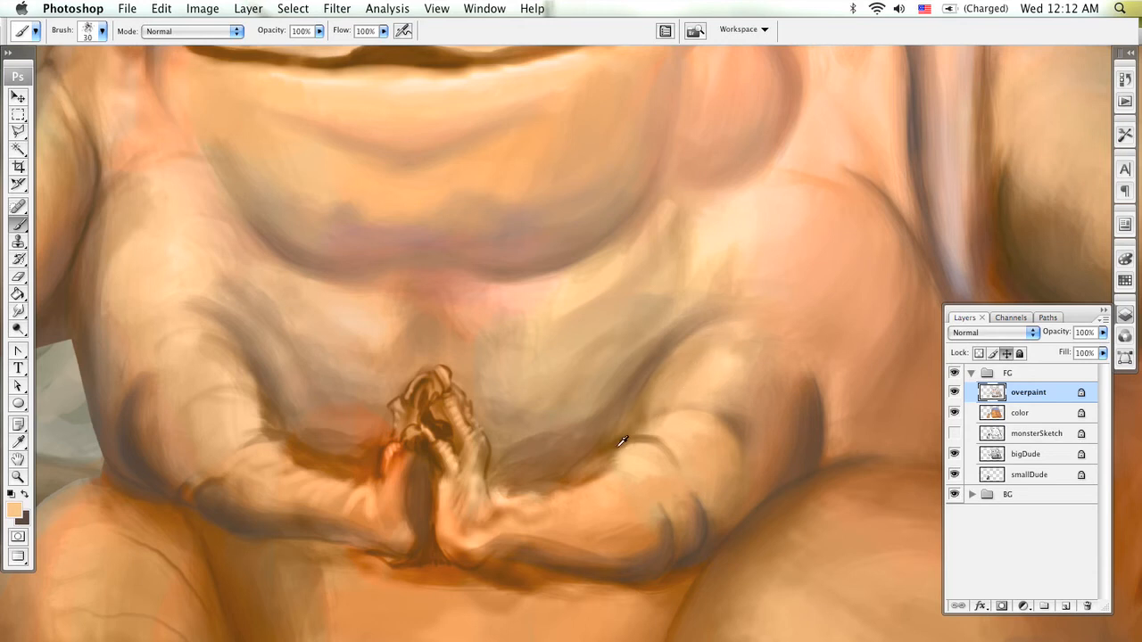
{"action": "left_click_drag", "start_coordinate": [664, 406], "coordinate": [681, 367]}
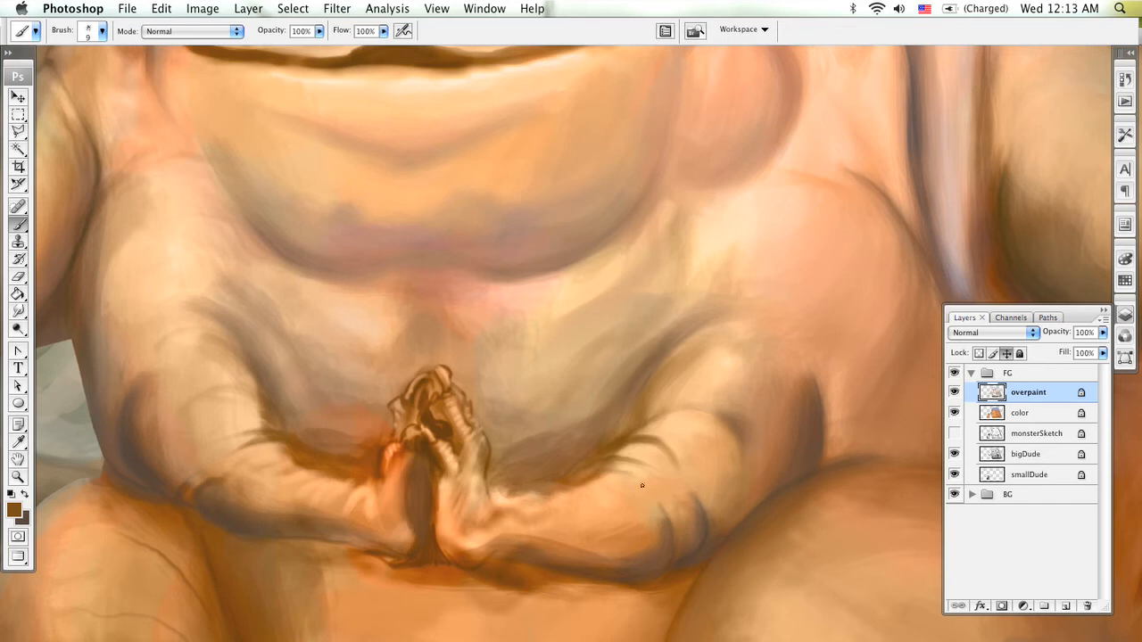
{"action": "left_click", "coordinate": [669, 436], "text": "alt"}
{"action": "left_click", "coordinate": [670, 386], "text": "alt"}
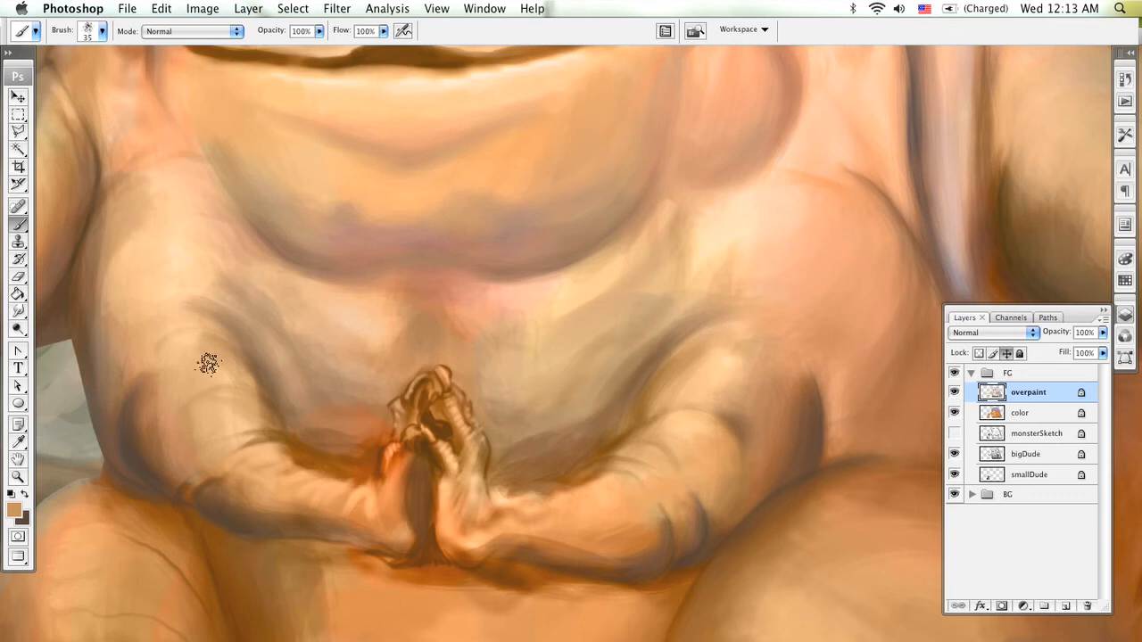
- Swap to the dark brown and paint a belly fold beside the folded arm on the outstretched-arm side with a 35 px brush
{"action": "key", "text": "x"}
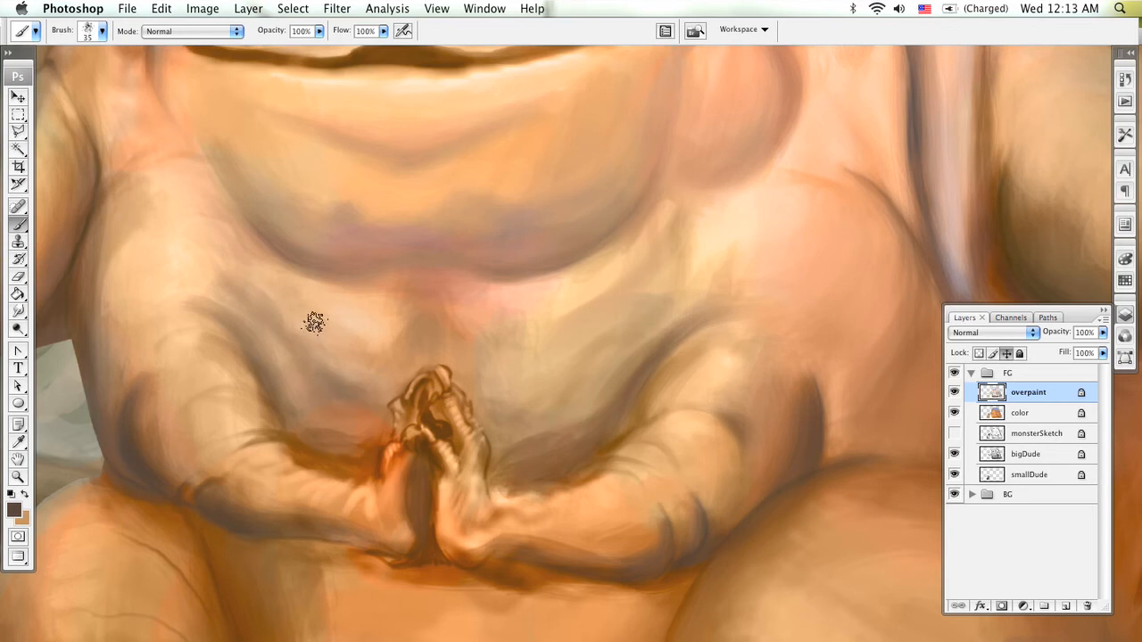
{"action": "key", "text": "bracketleft"}
{"action": "key", "text": "bracketleft"}
{"action": "key", "text": "bracketleft"}
{"action": "key", "text": "bracketright"}
{"action": "key", "text": "bracketright"}
{"action": "key", "text": "bracketright"}
{"action": "key", "text": "bracketright"}
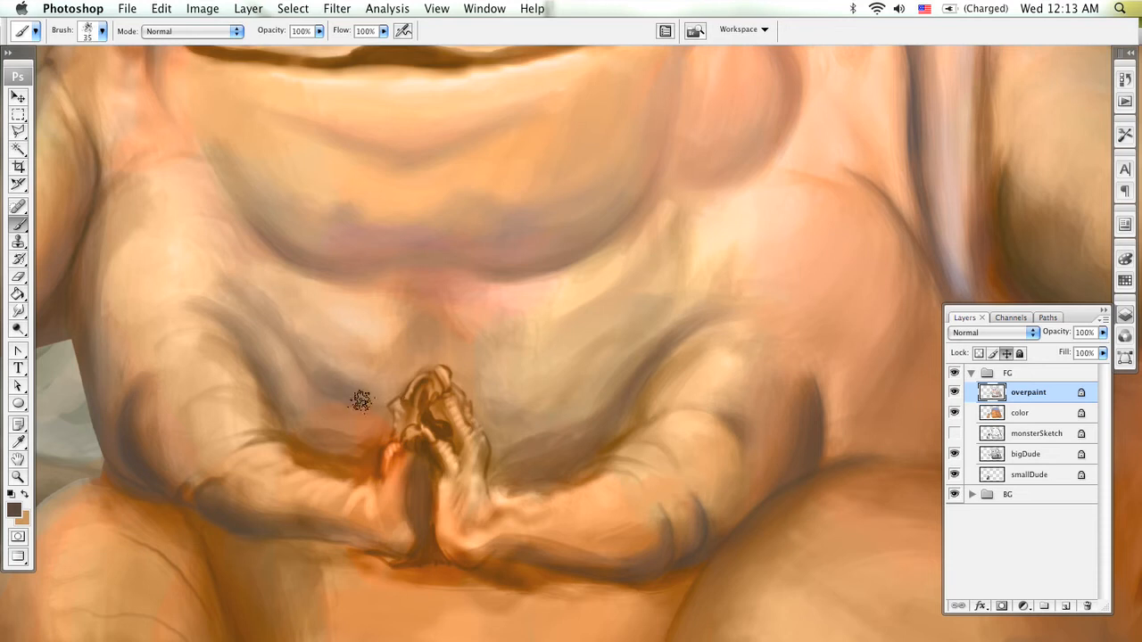
- Paint a matching dark brown belly fold along the other folded arm with a 30 px brush, and enlarge the brush to 45 px
{"action": "key", "text": "bracketleft"}
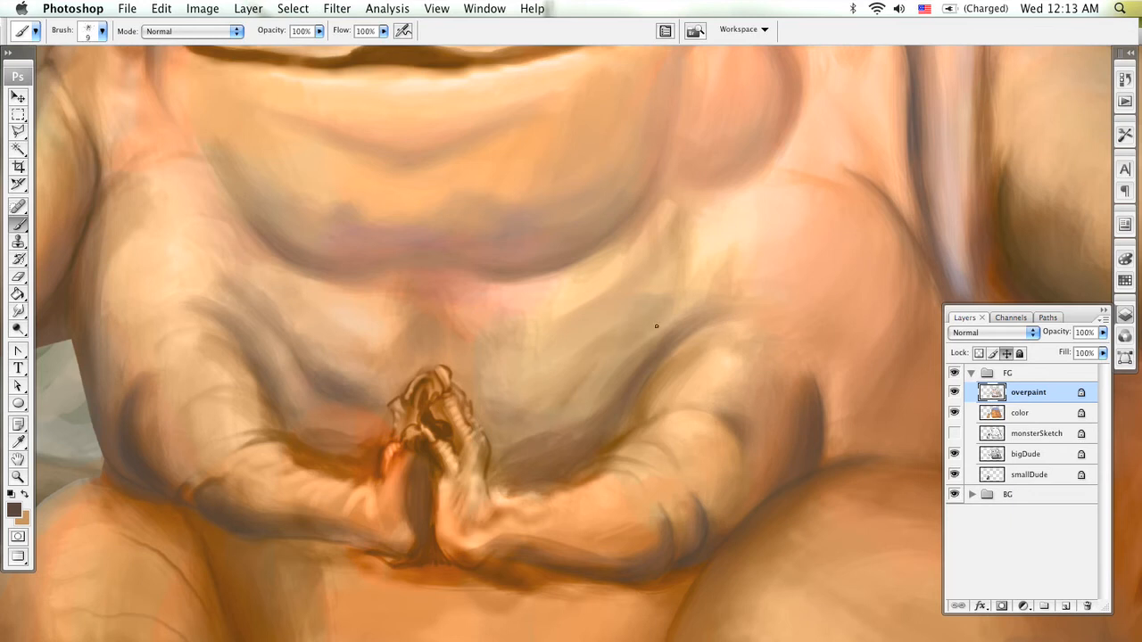
{"action": "key", "text": "bracketright"}
{"action": "mouse_move", "coordinate": [683, 265]}
{"action": "left_mouse_down"}
{"action": "mouse_move", "coordinate": [676, 297]}
{"action": "mouse_move", "coordinate": [593, 354]}
{"action": "mouse_move", "coordinate": [558, 411]}
{"action": "mouse_move", "coordinate": [516, 418]}
{"action": "left_mouse_up"}
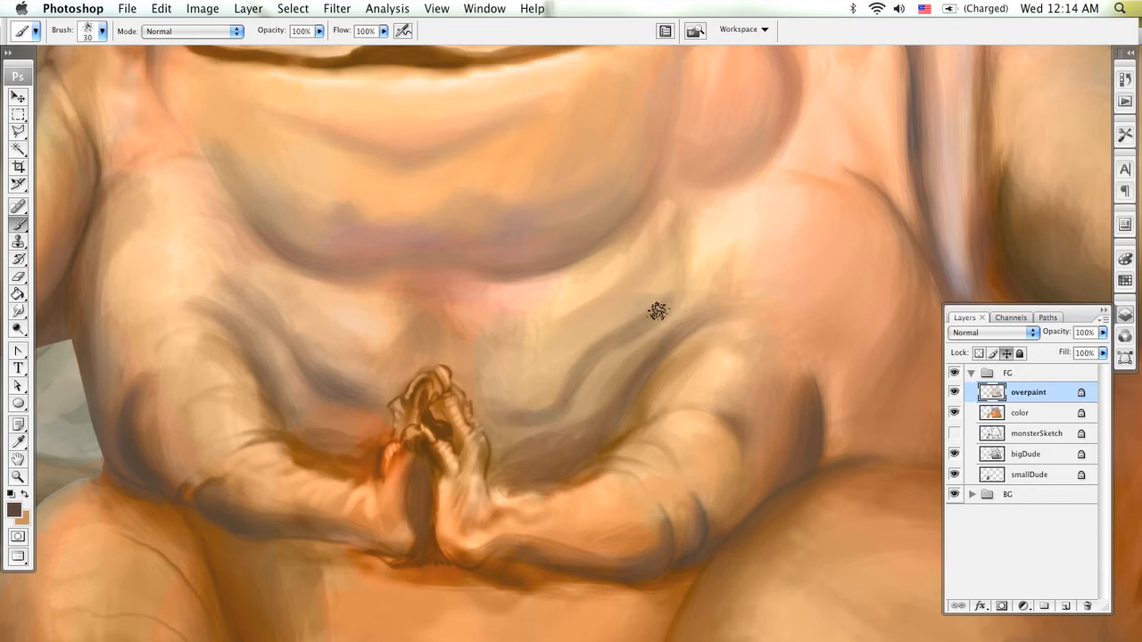
{"action": "key", "text": "bracketright"}
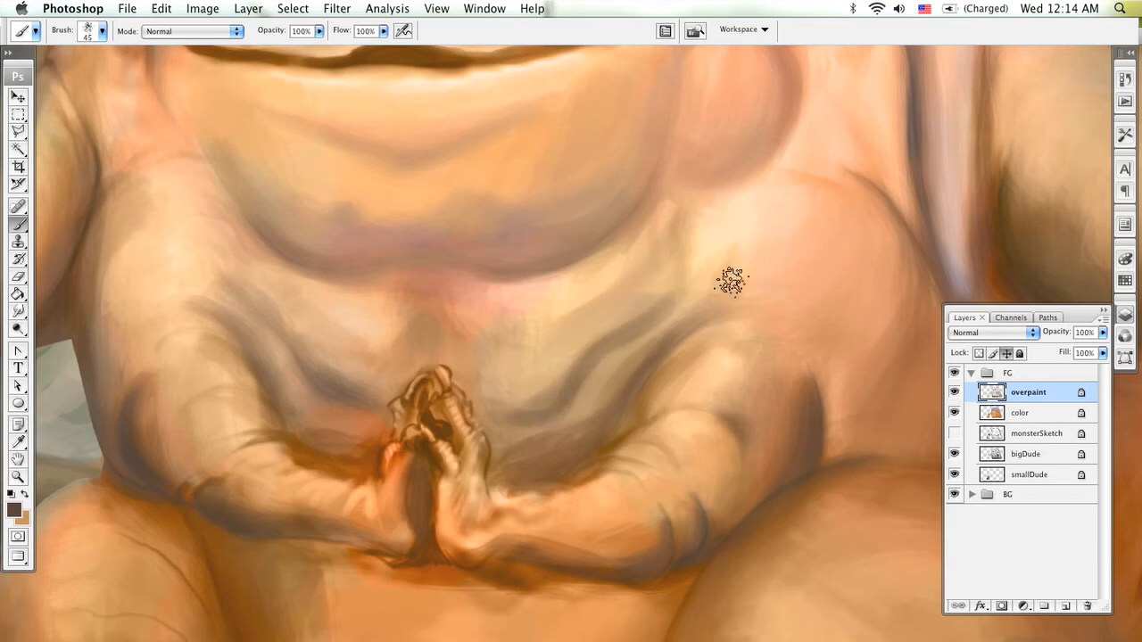
- Blend both belly folds and the chest under the chin with sampled peach, tan and light yellow tones using the 45 px brush
{"action": "left_click", "coordinate": [809, 261], "text": "alt"}
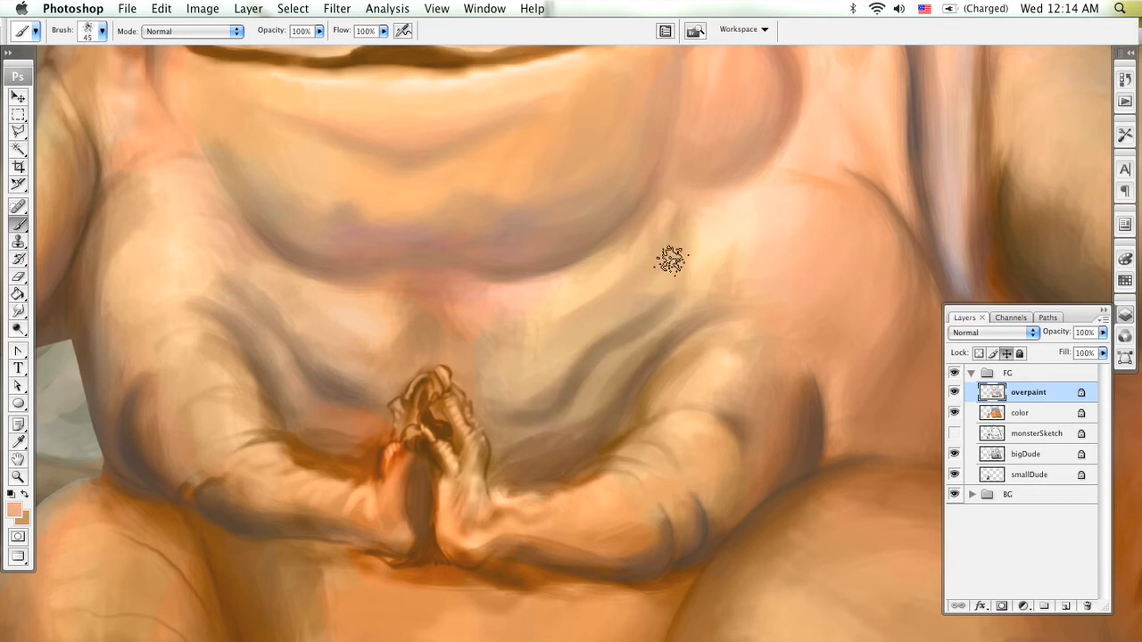
{"action": "left_click", "coordinate": [654, 292], "text": "alt"}
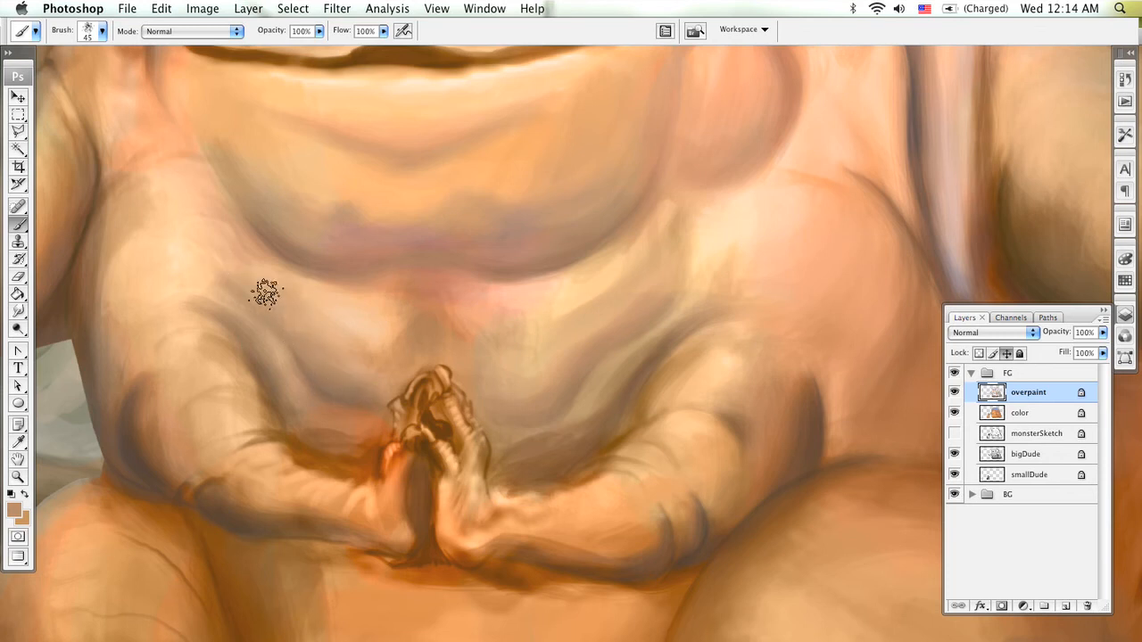
{"action": "left_click", "coordinate": [145, 327], "text": "alt"}
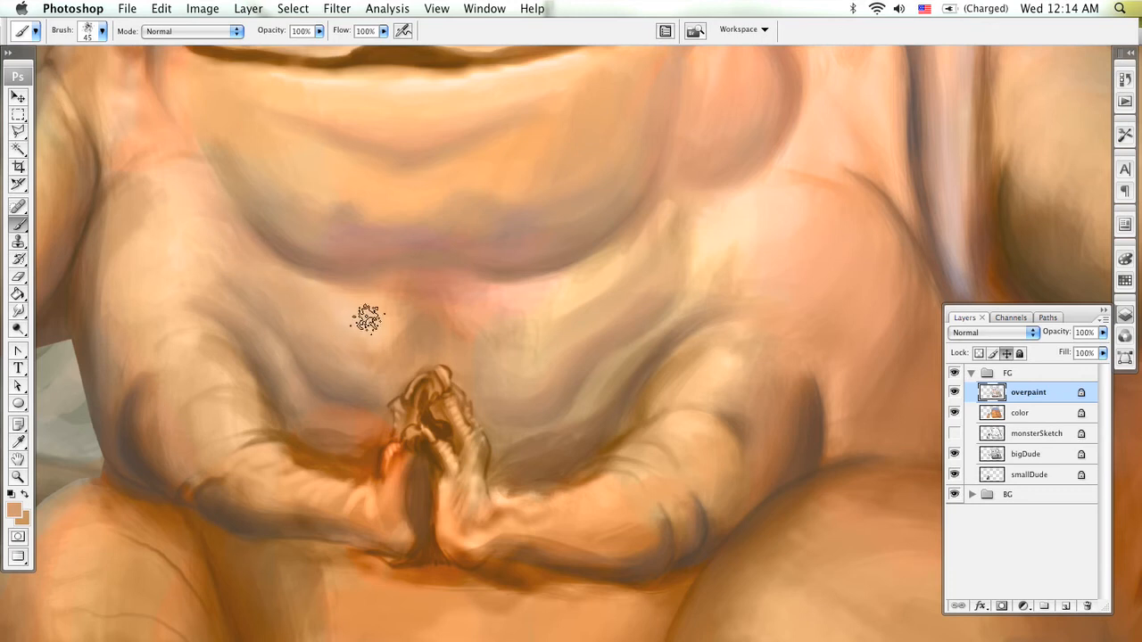
{"action": "left_click", "coordinate": [481, 305], "text": "alt"}
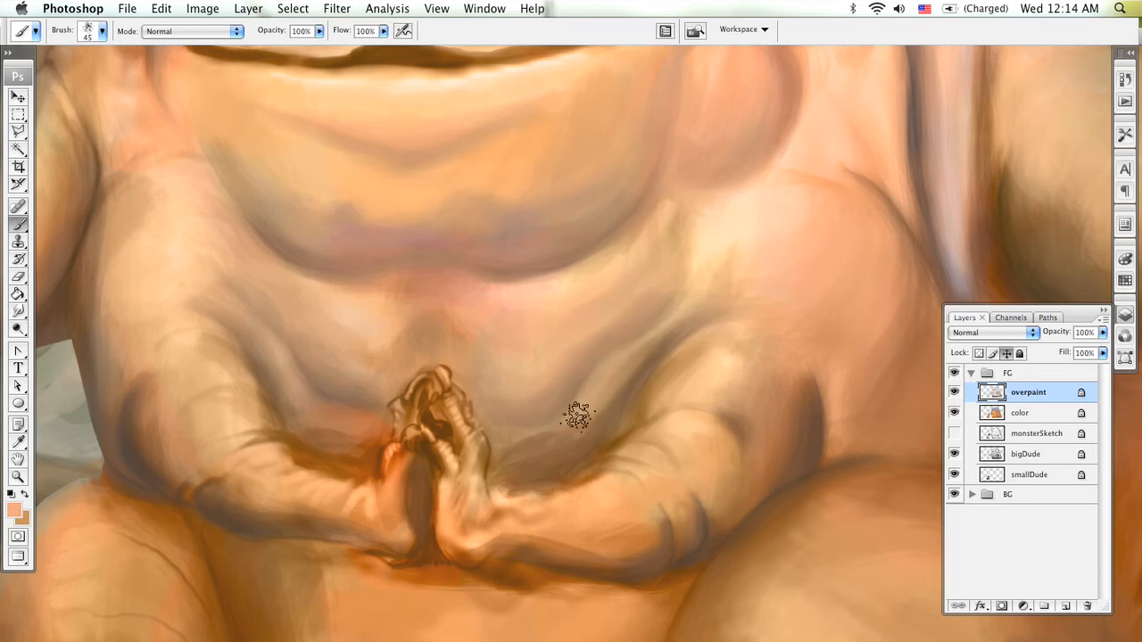
{"action": "left_click", "coordinate": [295, 407], "text": "alt"}
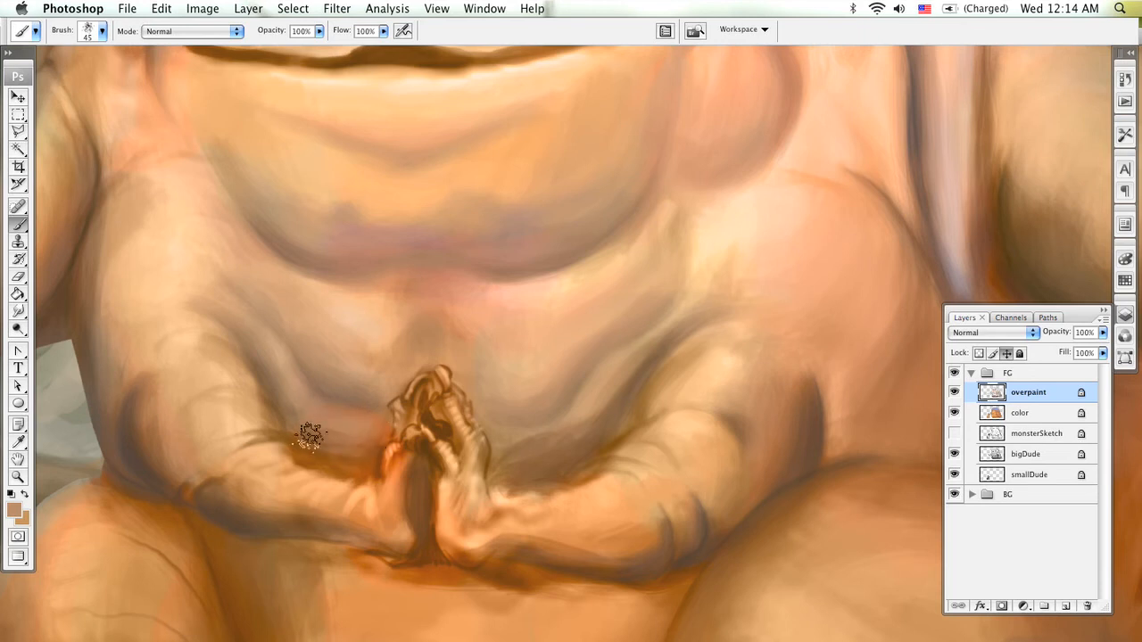
{"action": "left_click", "coordinate": [713, 267], "text": "alt"}
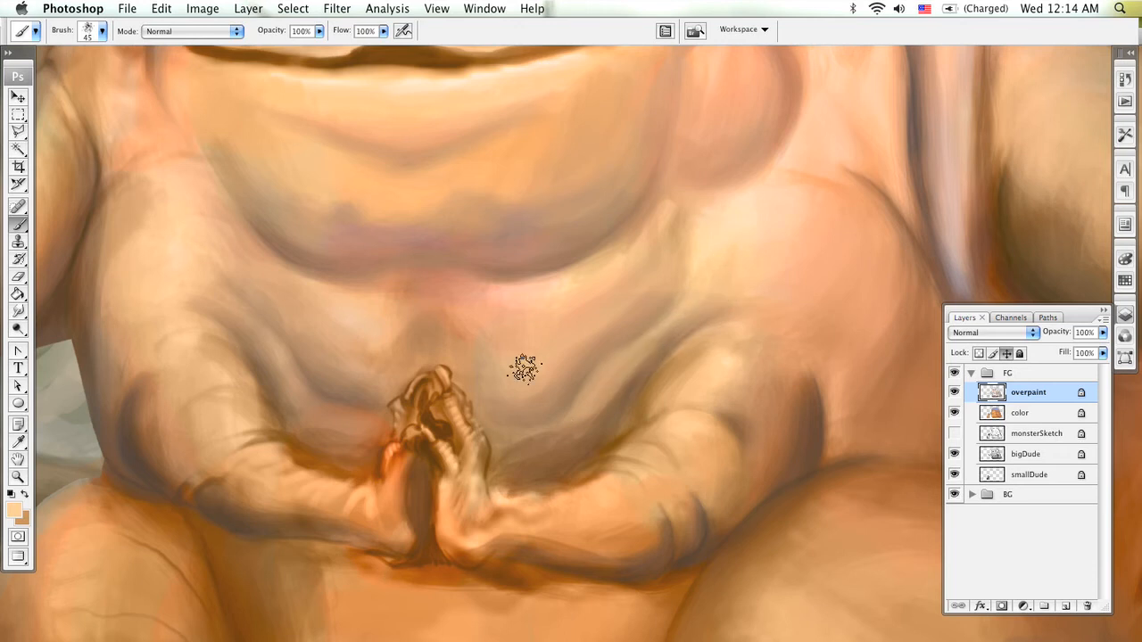
- Examine the new belly folds against the whole painting, and return to a close view of the chin and belly
{"action": "key", "text": "z"}
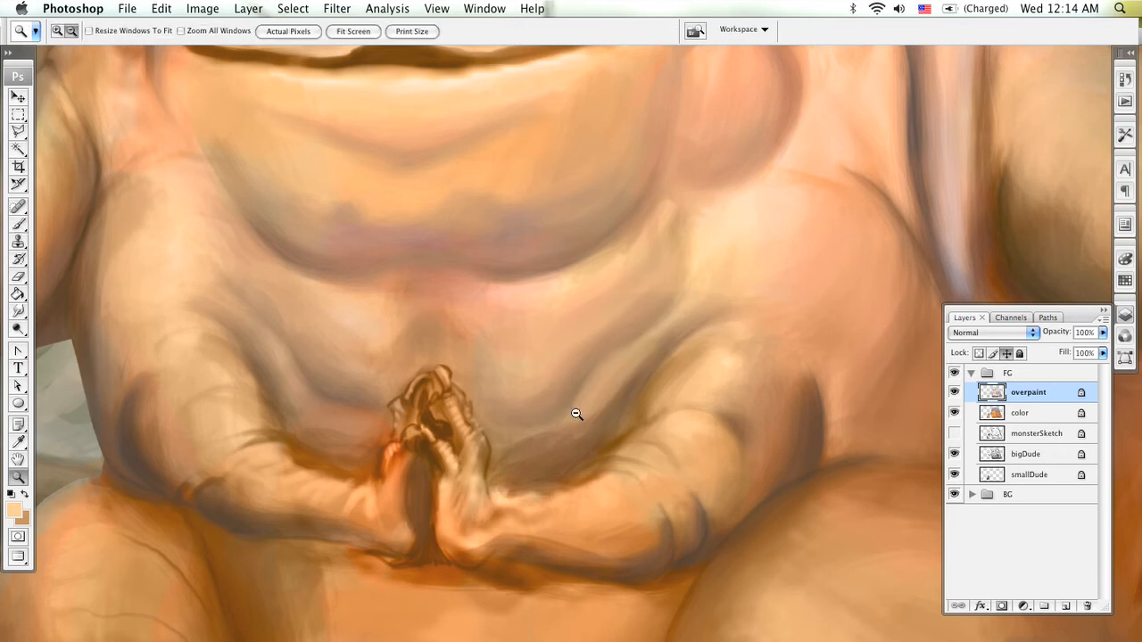
{"action": "left_click", "coordinate": [577, 414], "text": "alt"}
{"action": "left_click", "coordinate": [595, 422], "text": "alt"}
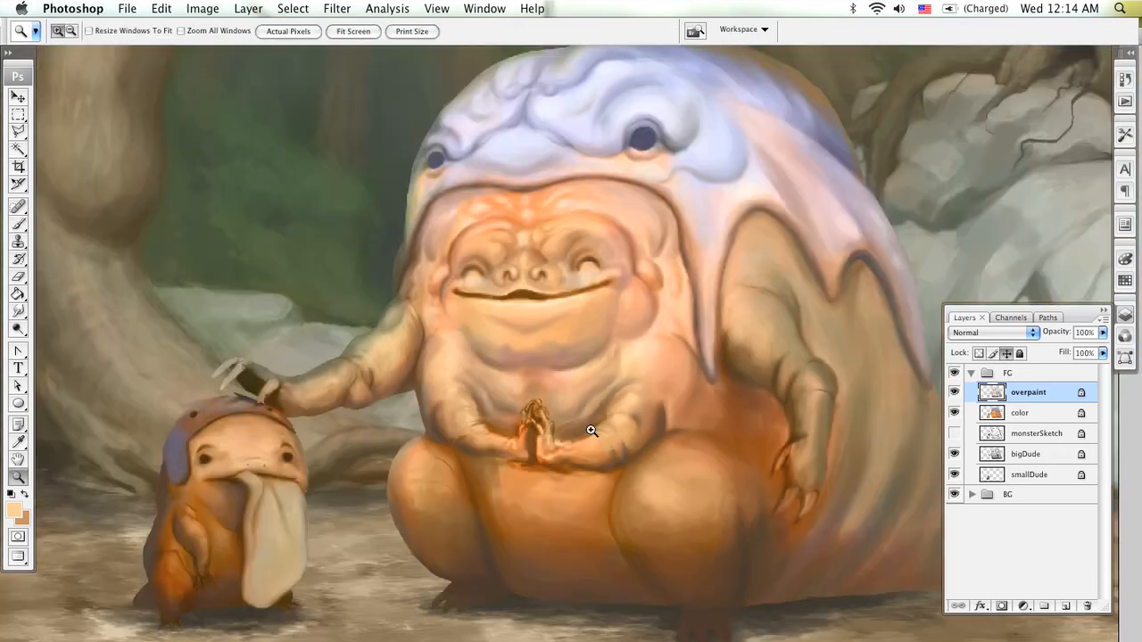
{"action": "left_click_drag", "start_coordinate": [577, 426], "coordinate": [568, 454]}
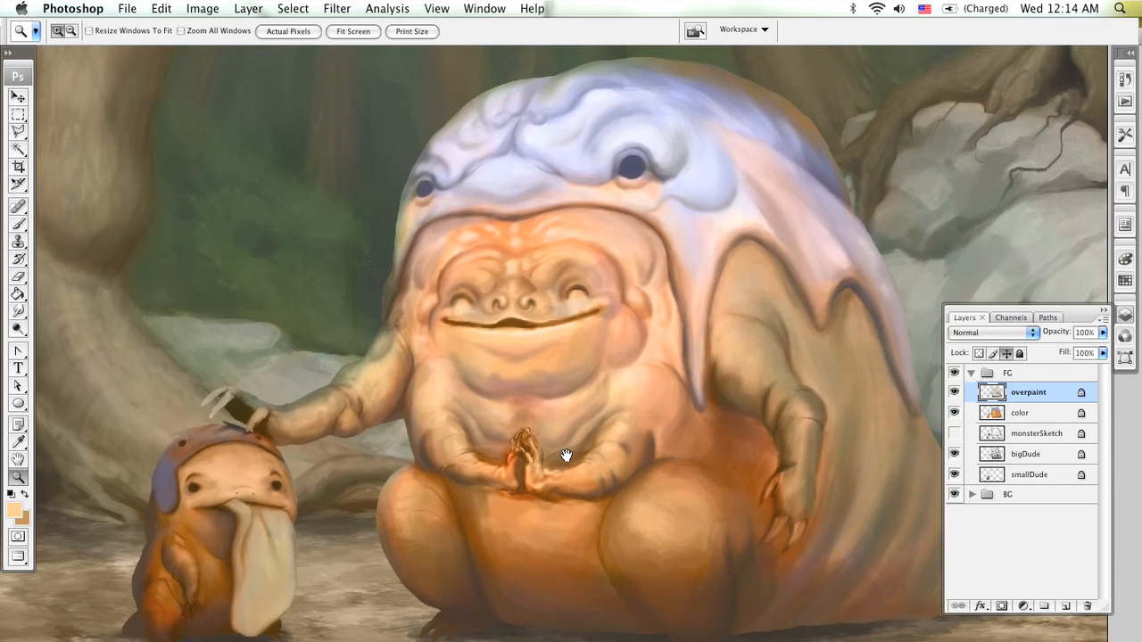
{"action": "left_click", "coordinate": [536, 405]}
{"action": "left_click", "coordinate": [524, 398]}
{"action": "left_click", "coordinate": [523, 390]}
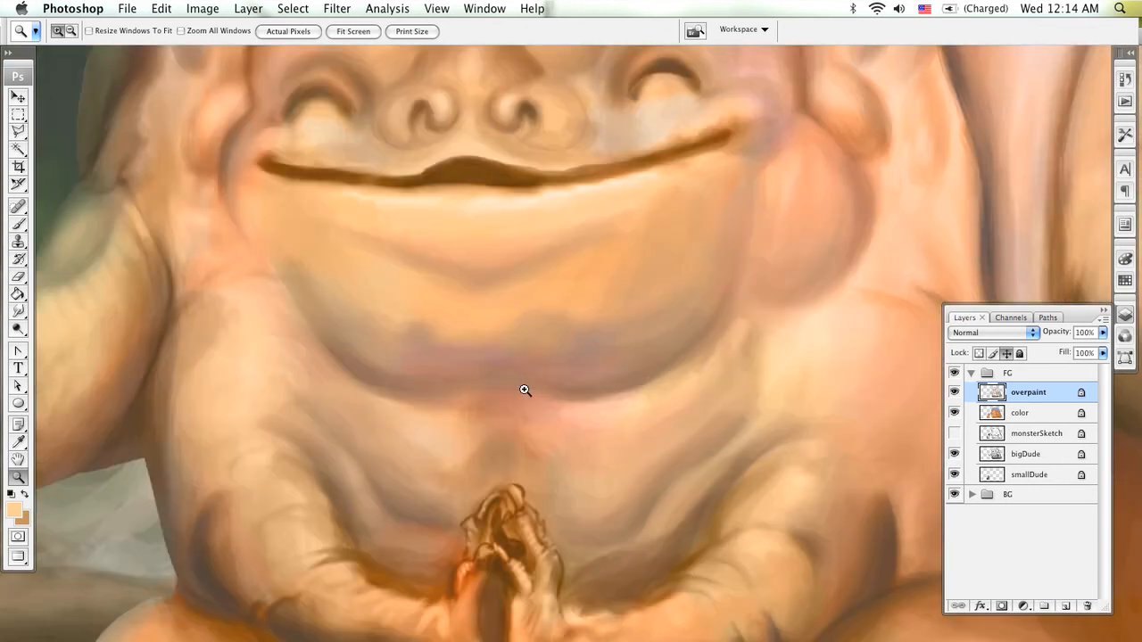
- Swap to the tan color and touch up the chest crease under the big monster's chin
{"action": "key", "text": "x"}
{"action": "key", "text": "b"}
{"action": "mouse_move", "coordinate": [474, 423]}
{"action": "left_mouse_down"}
{"action": "mouse_move", "coordinate": [560, 312]}
{"action": "mouse_move", "coordinate": [434, 459]}
{"action": "left_mouse_up"}
- Sample a dark brown and define the curved crease beneath the big monster's lower lip with an 8 px brush
{"action": "left_click", "coordinate": [303, 466], "text": "alt"}
{"action": "left_click_drag", "start_coordinate": [462, 390], "coordinate": [520, 458]}
{"action": "key", "text": "["}
{"action": "key", "text": "bracketleft"}
{"action": "key", "text": "bracketleft"}
{"action": "key", "text": "bracketleft"}
{"action": "key", "text": "bracketleft"}
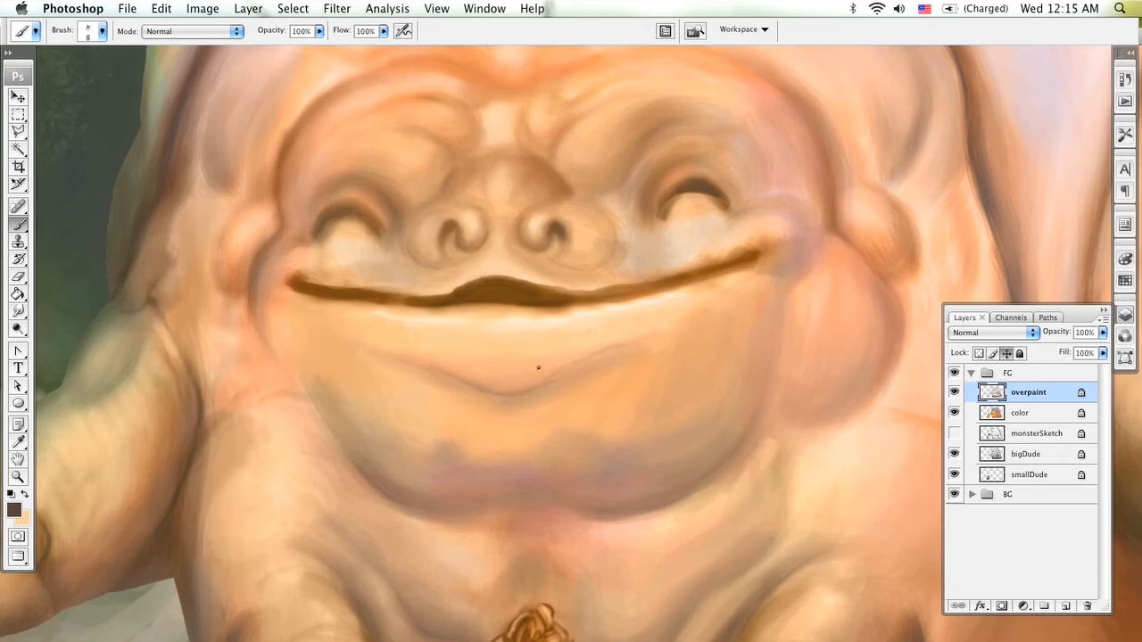
{"action": "key", "text": "bracketleft"}
{"action": "key", "text": "bracketleft"}
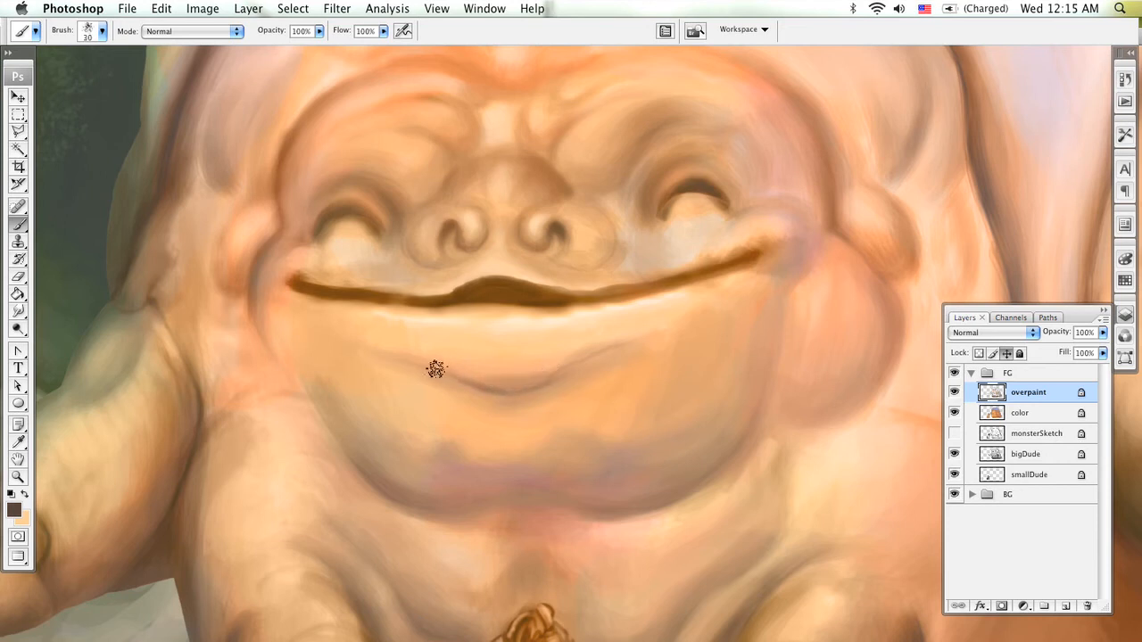
{"action": "key", "text": "bracketright"}
{"action": "key", "text": "bracketleft"}
{"action": "left_click_drag", "start_coordinate": [577, 360], "coordinate": [551, 376]}
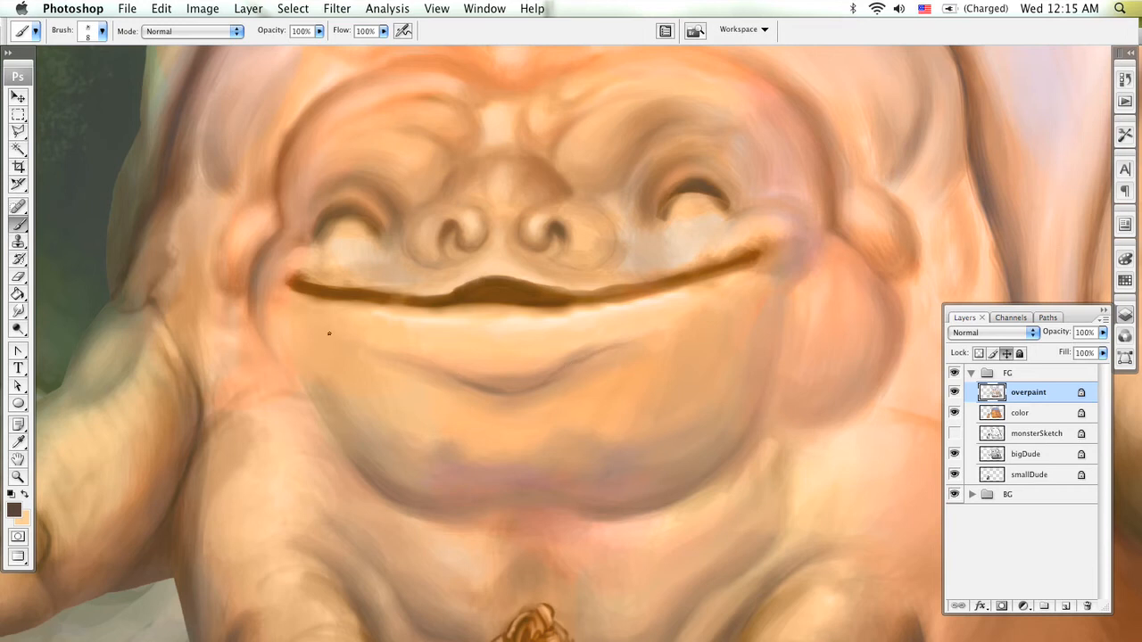
- Broaden the lower-lip crease with dark brown at 25 px and blend its edges with a sampled peach-orange
{"action": "key", "text": "bracketright"}
{"action": "key", "text": "bracketright"}
{"action": "key", "text": "bracketright"}
{"action": "key", "text": "bracketright"}
{"action": "key", "text": "bracketright"}
{"action": "mouse_move", "coordinate": [574, 358]}
{"action": "left_mouse_down"}
{"action": "mouse_move", "coordinate": [550, 371]}
{"action": "mouse_move", "coordinate": [601, 360]}
{"action": "mouse_move", "coordinate": [546, 372]}
{"action": "left_mouse_up"}
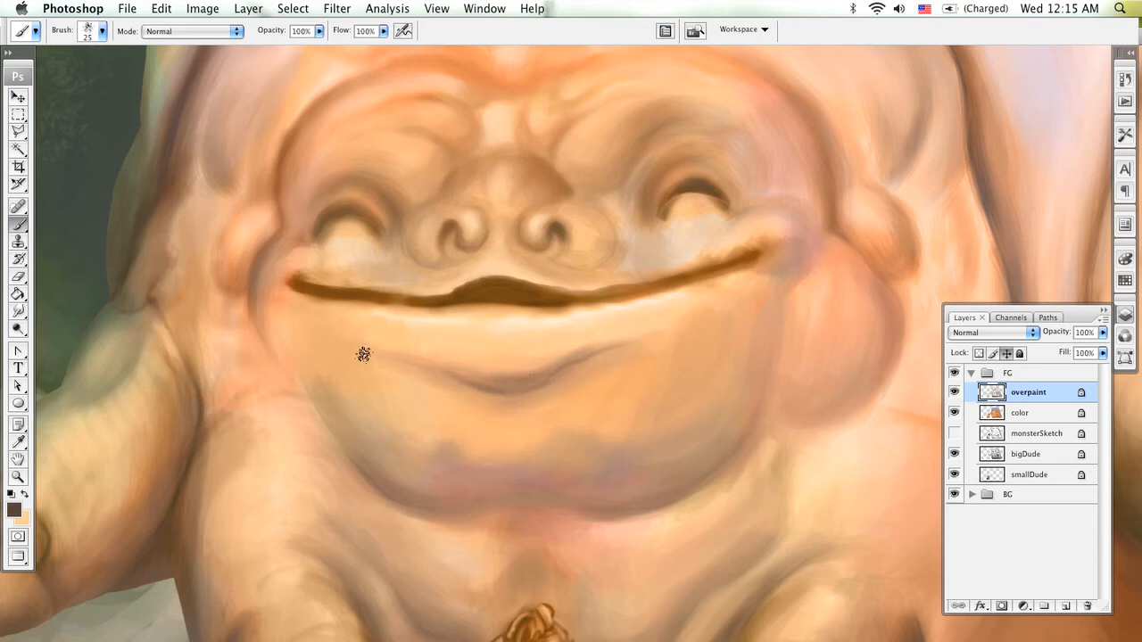
{"action": "key", "text": "x"}
{"action": "left_click", "coordinate": [284, 337], "text": "alt"}
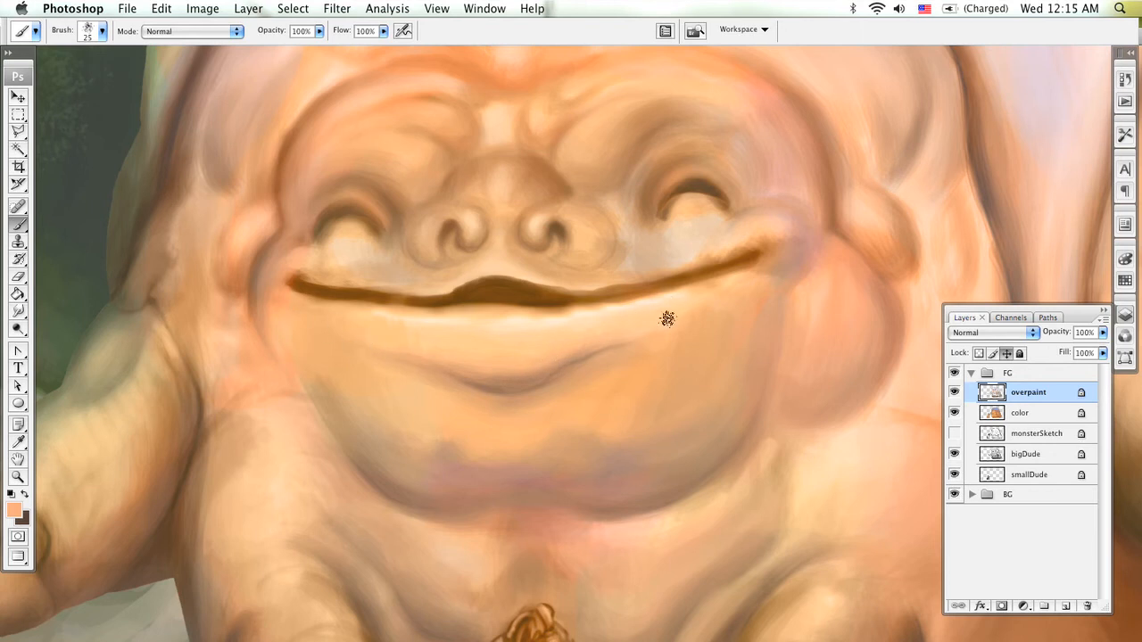
- Swap back to dark brown and strengthen the shadow along the lower-lip crease, then enlarge the brush to 35 px
{"action": "key", "text": "x"}
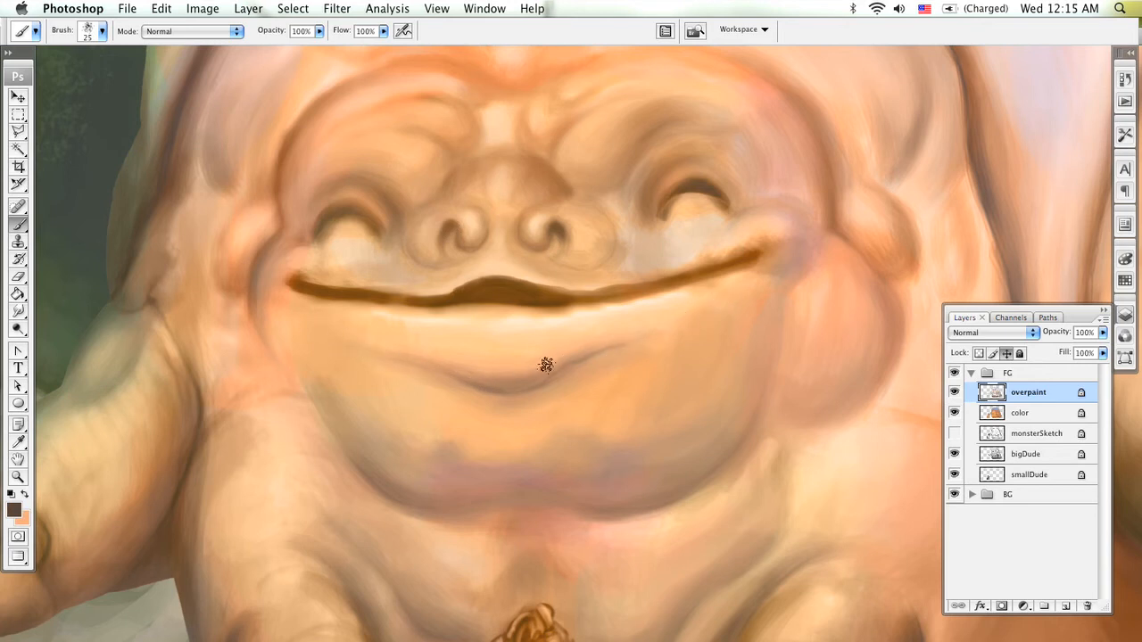
{"action": "key", "text": "["}
{"action": "key", "text": "bracketleft"}
{"action": "key", "text": "bracketleft"}
{"action": "key", "text": "bracketright"}
{"action": "key", "text": "bracketright"}
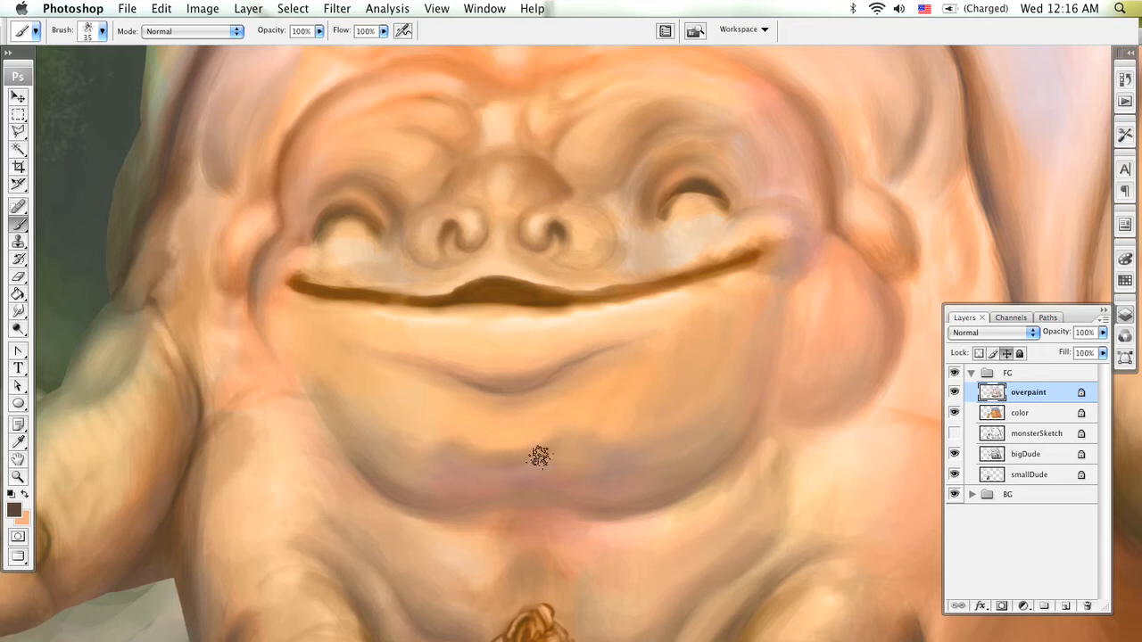
- Paint a short curved dark brown crease lower on the chin with a 10 px brush
{"action": "key", "text": "bracketleft"}
{"action": "key", "text": "bracketleft"}
{"action": "key", "text": "bracketleft"}
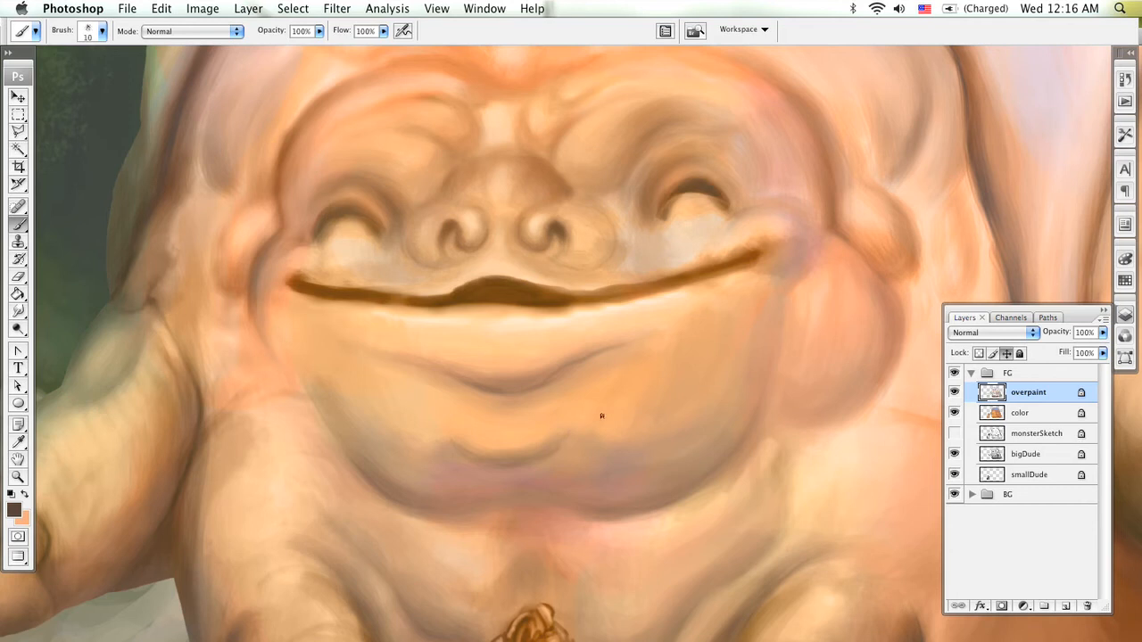
- Blend the new chin crease with sampled muted brown and light orange tones using a 30 px brush
{"action": "key", "text": "bracketright"}
{"action": "key", "text": "bracketright"}
{"action": "key", "text": "x"}
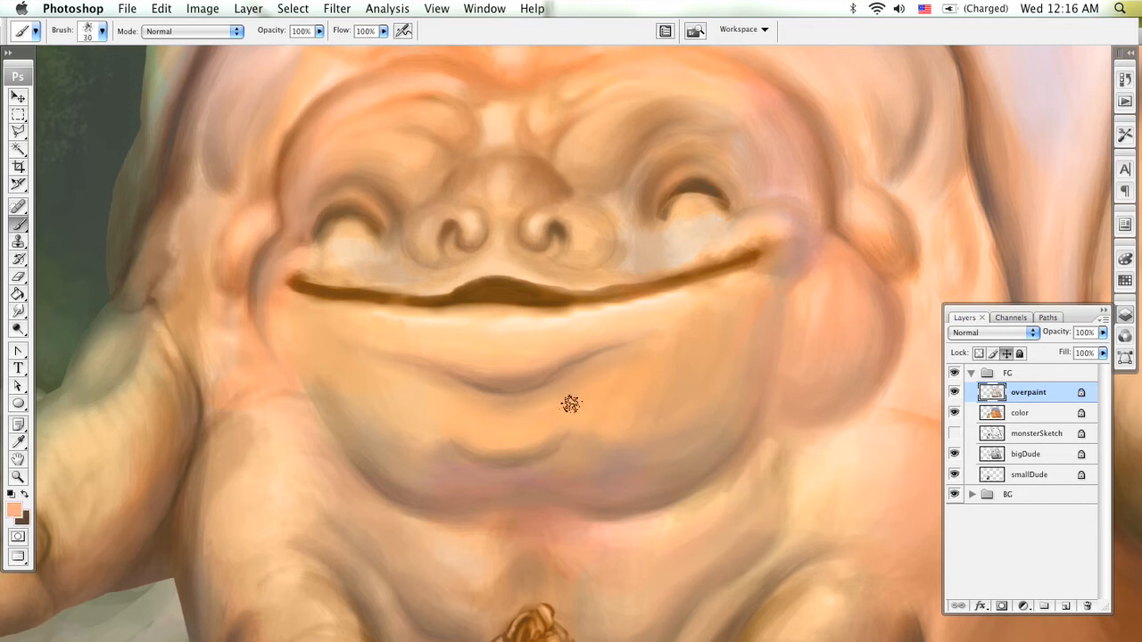
{"action": "left_click", "coordinate": [564, 424], "text": "alt"}
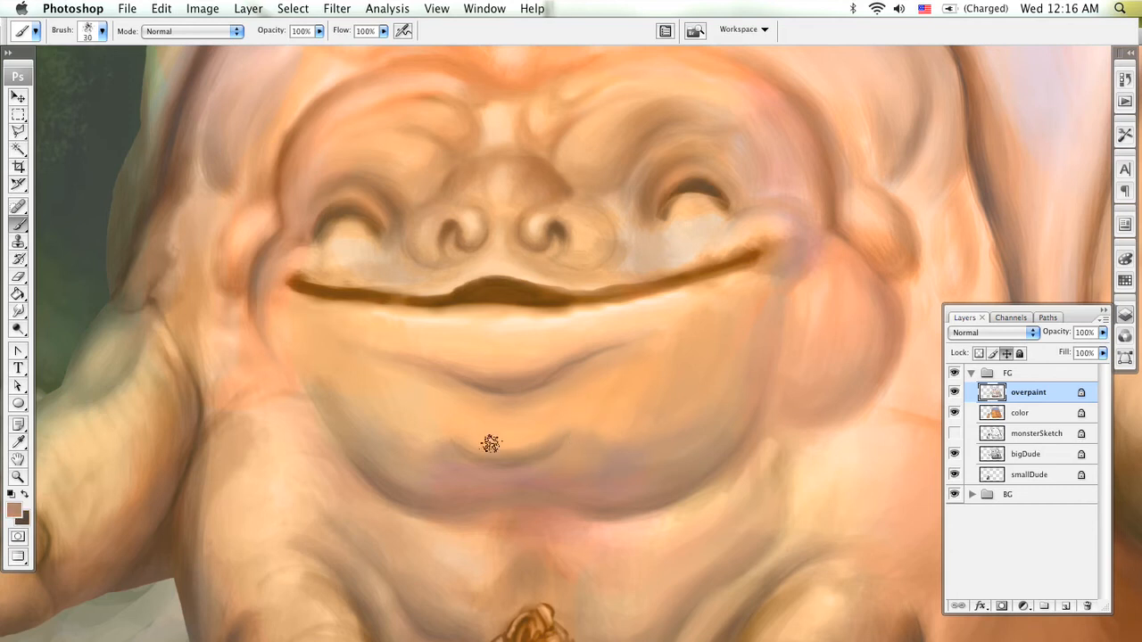
{"action": "mouse_move", "coordinate": [464, 435]}
{"action": "left_mouse_down"}
{"action": "mouse_move", "coordinate": [522, 452]}
{"action": "mouse_move", "coordinate": [486, 454]}
{"action": "left_mouse_up"}
{"action": "left_click_drag", "start_coordinate": [428, 416], "coordinate": [464, 446]}
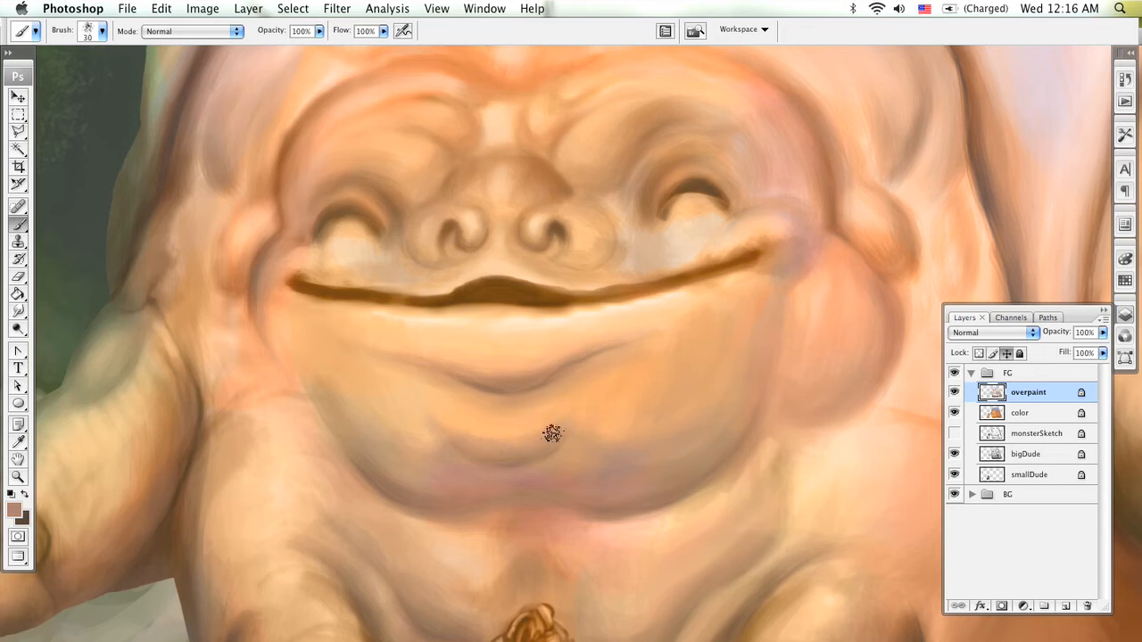
{"action": "left_click", "coordinate": [502, 420], "text": "alt"}
- Swap to dark brown and outline a rounded cheek bulge on the outstretched-arm side with a 25 px brush
{"action": "key", "text": "x"}
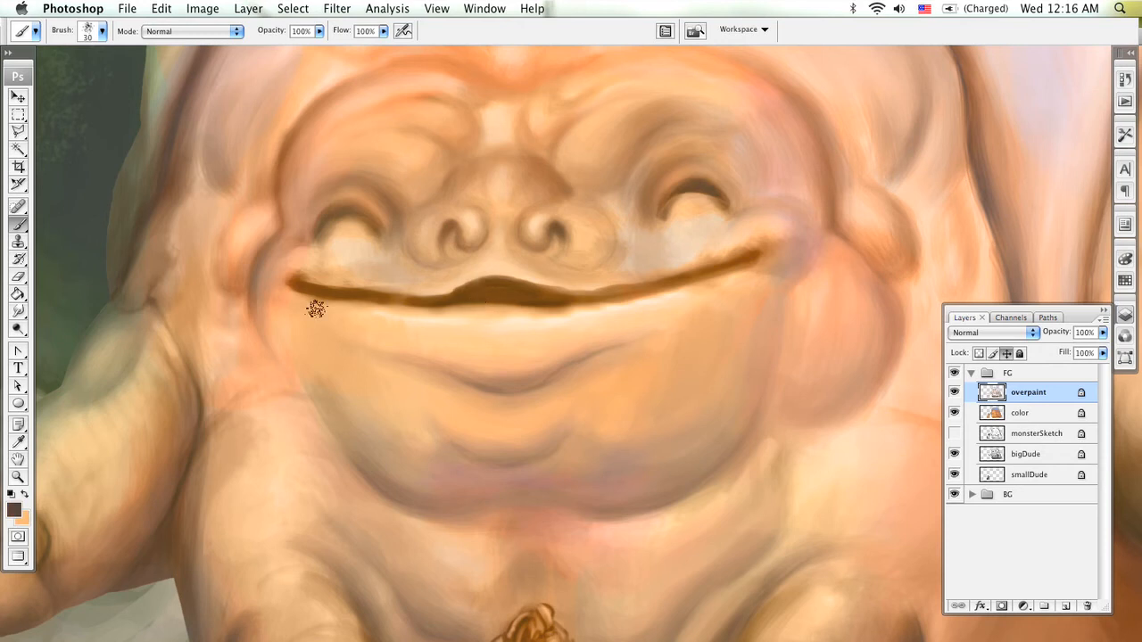
{"action": "key", "text": "bracketleft"}
{"action": "key", "text": "bracketleft"}
{"action": "key", "text": "bracketleft"}
{"action": "key", "text": "bracketleft"}
{"action": "key", "text": "bracketright"}
{"action": "key", "text": "bracketright"}
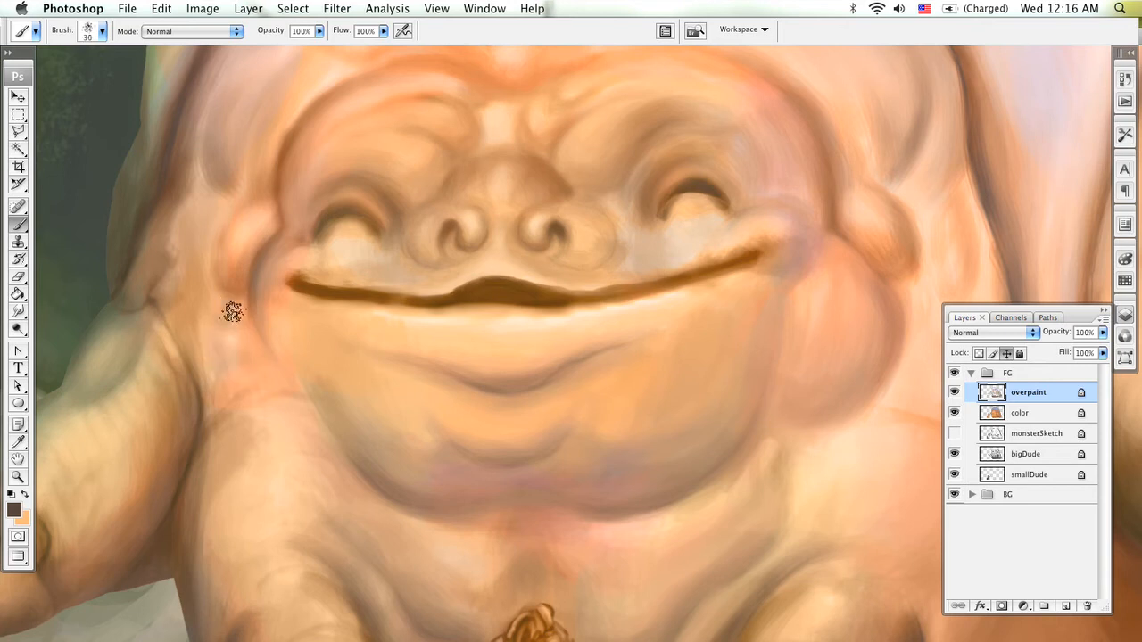
{"action": "key", "text": "bracketleft"}
{"action": "mouse_move", "coordinate": [215, 337]}
{"action": "left_mouse_down"}
{"action": "mouse_move", "coordinate": [231, 387]}
{"action": "mouse_move", "coordinate": [231, 377]}
{"action": "left_mouse_up"}
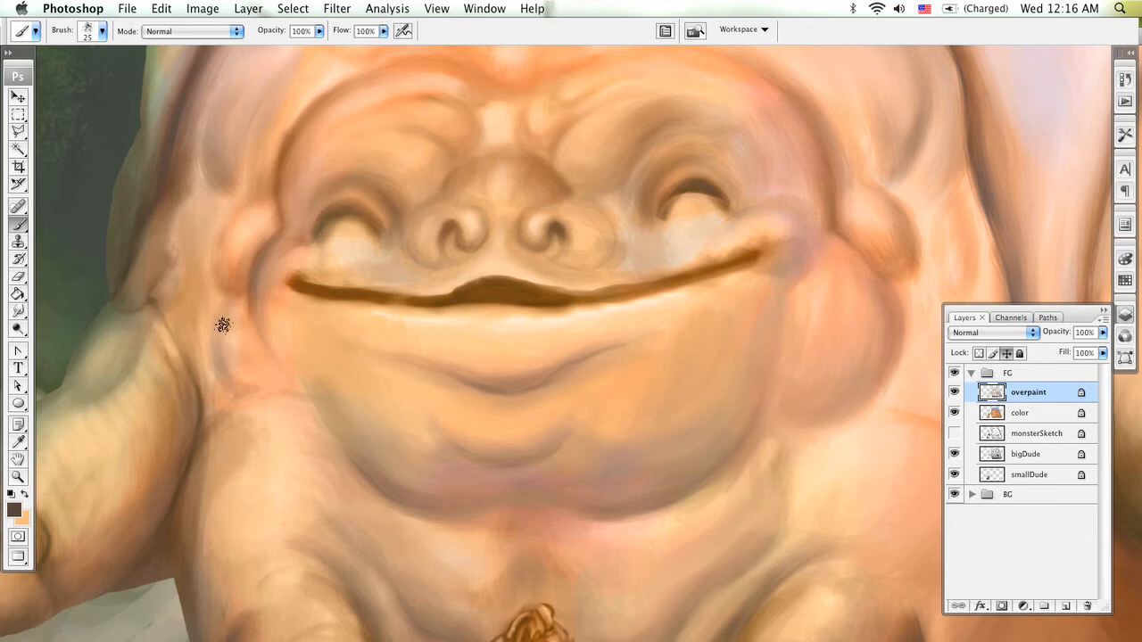
{"action": "mouse_move", "coordinate": [222, 326]}
{"action": "left_mouse_down"}
{"action": "mouse_move", "coordinate": [254, 380]}
{"action": "mouse_move", "coordinate": [229, 365]}
{"action": "mouse_move", "coordinate": [226, 355]}
{"action": "mouse_move", "coordinate": [266, 391]}
{"action": "left_mouse_up"}
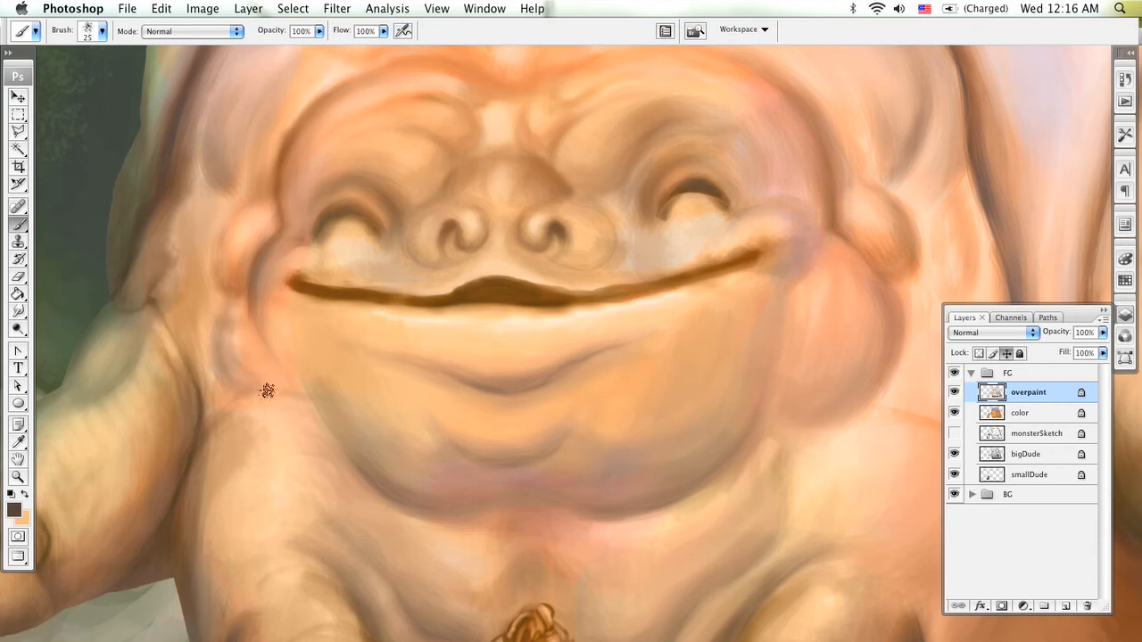
- Soften the cheek bulge's outline with sampled skin tones from the cheek and the shoulder below
{"action": "left_click", "coordinate": [259, 344], "text": "alt"}
{"action": "mouse_move", "coordinate": [229, 319]}
{"action": "left_mouse_down"}
{"action": "mouse_move", "coordinate": [249, 362]}
{"action": "mouse_move", "coordinate": [217, 347]}
{"action": "mouse_move", "coordinate": [260, 381]}
{"action": "mouse_move", "coordinate": [240, 320]}
{"action": "mouse_move", "coordinate": [277, 387]}
{"action": "mouse_move", "coordinate": [249, 311]}
{"action": "mouse_move", "coordinate": [277, 385]}
{"action": "mouse_move", "coordinate": [248, 375]}
{"action": "mouse_move", "coordinate": [260, 404]}
{"action": "mouse_move", "coordinate": [223, 395]}
{"action": "mouse_move", "coordinate": [223, 407]}
{"action": "mouse_move", "coordinate": [227, 420]}
{"action": "mouse_move", "coordinate": [246, 412]}
{"action": "mouse_move", "coordinate": [229, 427]}
{"action": "mouse_move", "coordinate": [263, 417]}
{"action": "mouse_move", "coordinate": [223, 380]}
{"action": "left_mouse_up"}
{"action": "left_click", "coordinate": [250, 406], "text": "alt"}
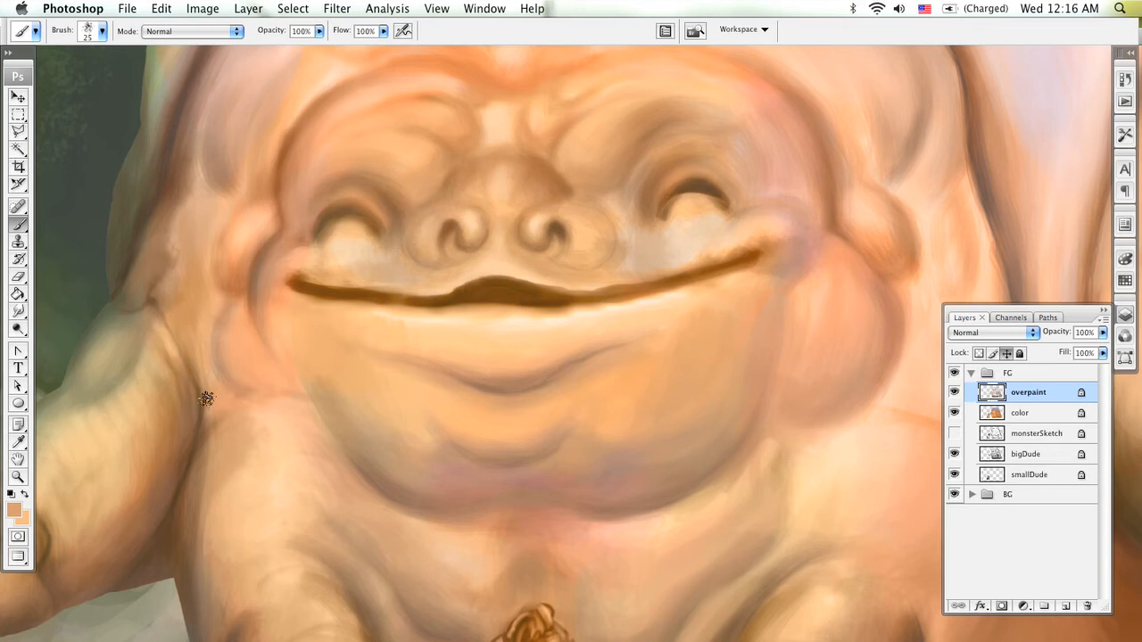
- Shade and blend the folded arm's shoulder below the cheek bulge with sampled brown and light peach tones
{"action": "left_click", "coordinate": [234, 467], "text": "alt"}
{"action": "left_click", "coordinate": [203, 487], "text": "alt"}
{"action": "left_click", "coordinate": [206, 489], "text": "alt"}
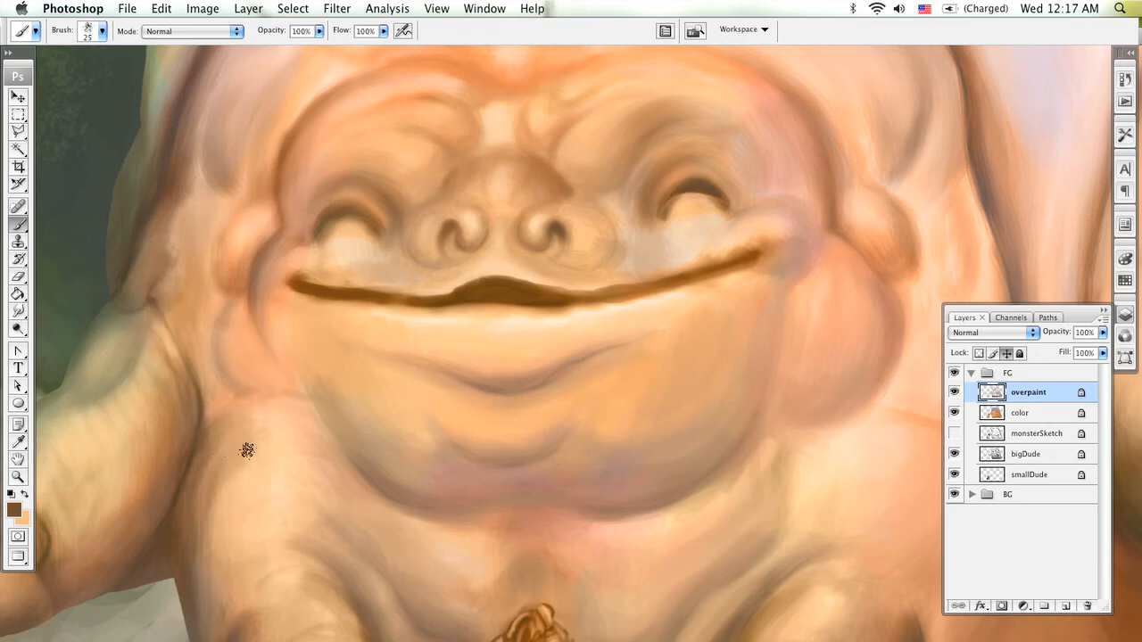
{"action": "left_click", "coordinate": [241, 452], "text": "alt"}
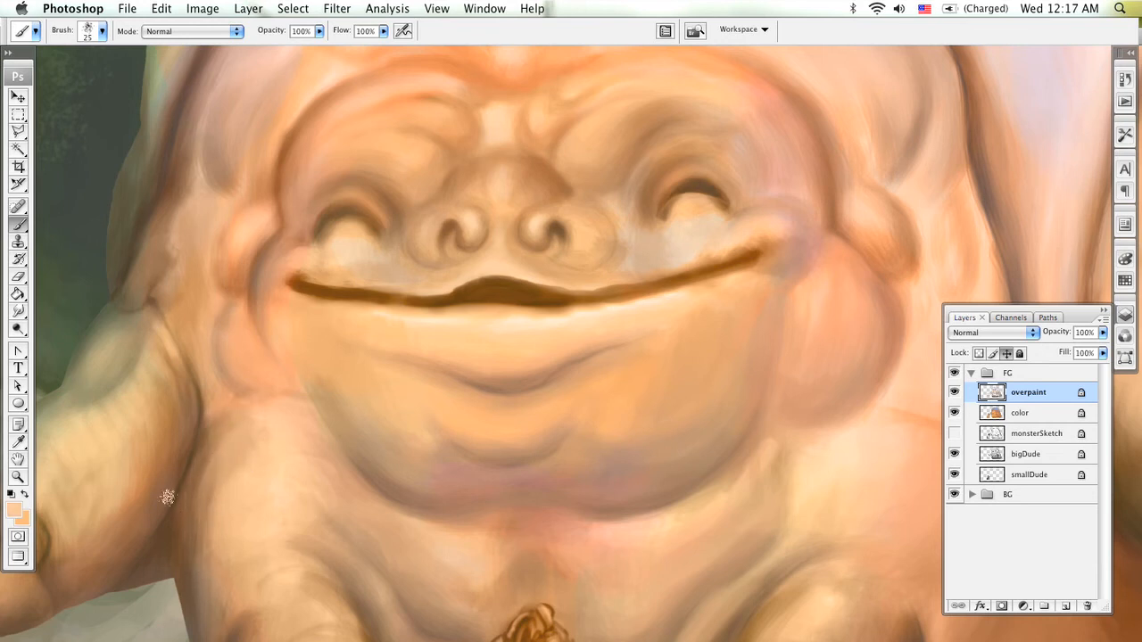
{"action": "left_click_drag", "start_coordinate": [295, 468], "coordinate": [320, 338]}
- Sample a dark brown and deepen the shadow around the lower edge of the cheek bulge at 25 px
{"action": "left_click", "coordinate": [262, 552], "text": "alt"}
{"action": "left_click_drag", "start_coordinate": [326, 209], "coordinate": [301, 338]}
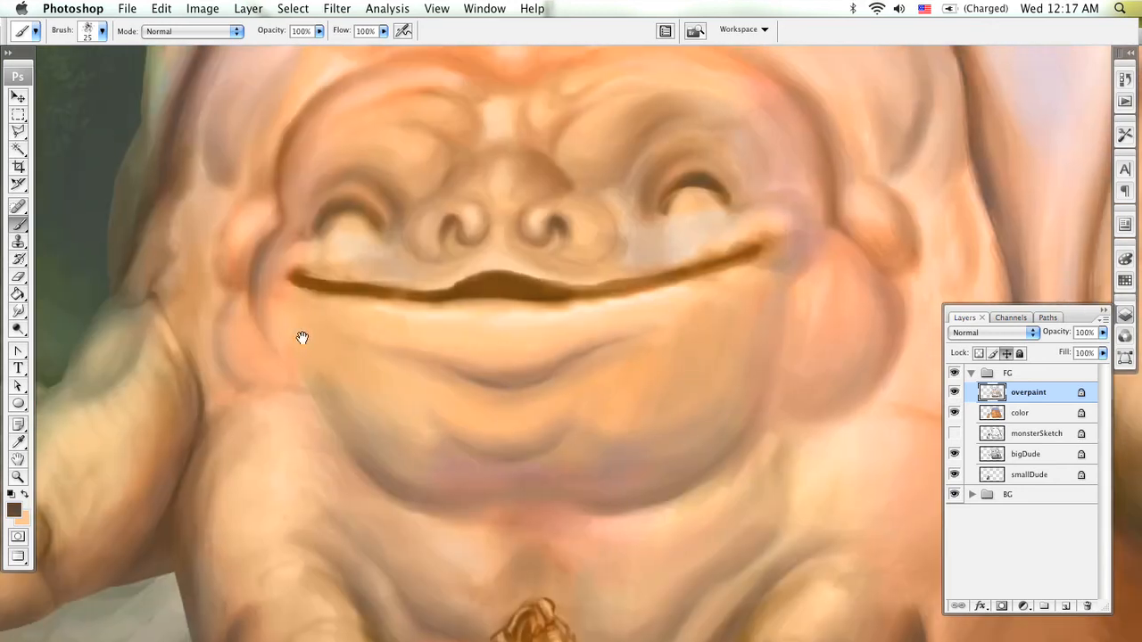
{"action": "left_click_drag", "start_coordinate": [226, 317], "coordinate": [245, 380]}
{"action": "mouse_move", "coordinate": [230, 302]}
{"action": "left_mouse_down"}
{"action": "mouse_move", "coordinate": [246, 378]}
{"action": "mouse_move", "coordinate": [216, 333]}
{"action": "mouse_move", "coordinate": [263, 389]}
{"action": "left_mouse_up"}
{"action": "left_click_drag", "start_coordinate": [228, 348], "coordinate": [265, 391]}
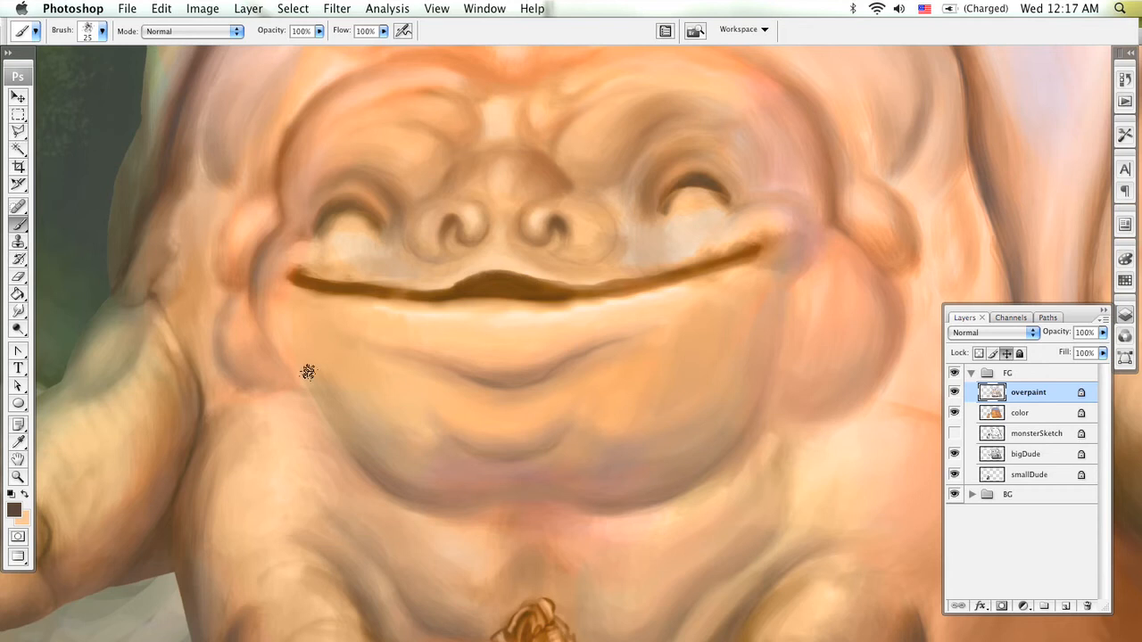
- Sample a light orange and blend the cheek between the bulge and the chin with a 20 px brush
{"action": "left_click", "coordinate": [303, 334], "text": "alt"}
{"action": "key", "text": "bracketleft"}
{"action": "key", "text": "bracketright"}
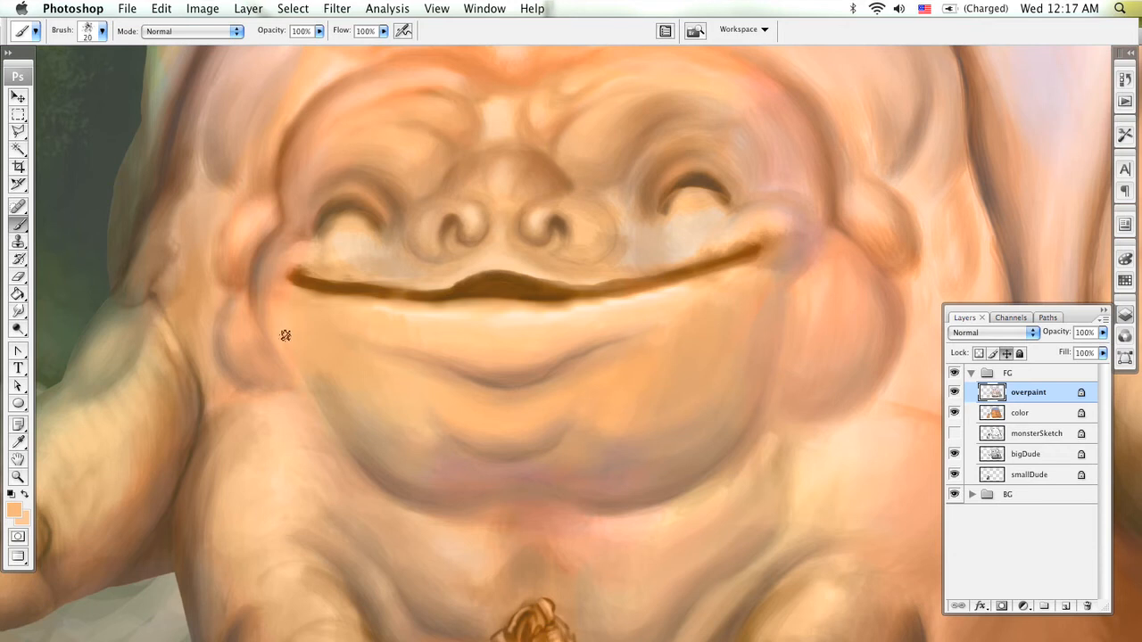
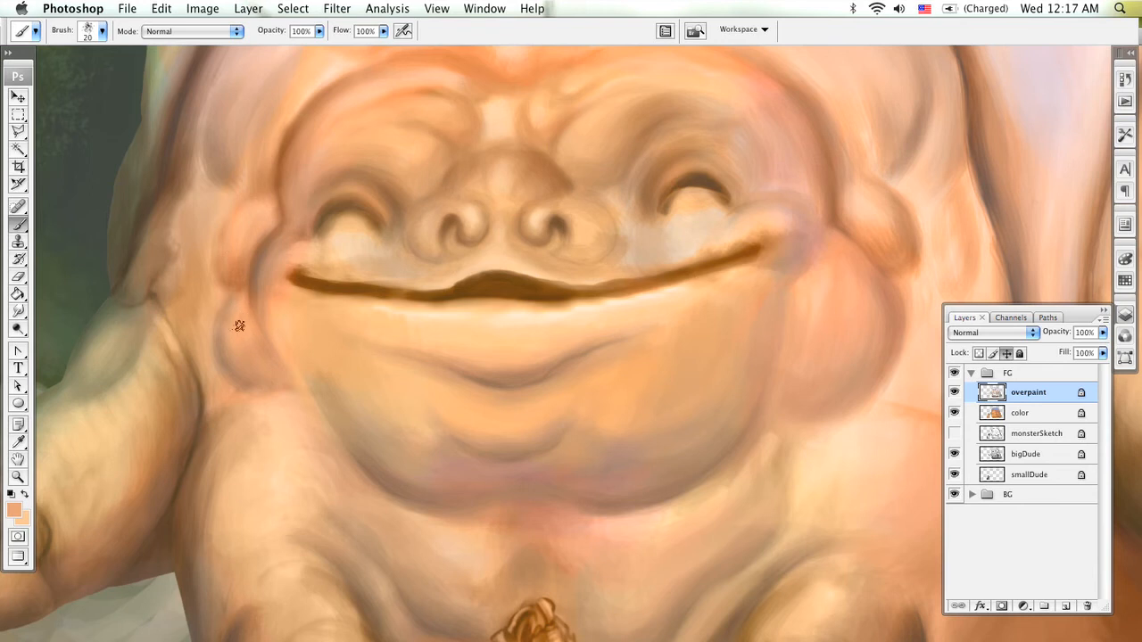
- Lighten the small lump above the cheek bulge with a sampled pale peach at 20 px
{"action": "left_click", "coordinate": [246, 214], "text": "alt"}
{"action": "left_click", "coordinate": [335, 68], "text": "alt"}
{"action": "mouse_move", "coordinate": [255, 208]}
{"action": "left_mouse_down"}
{"action": "mouse_move", "coordinate": [240, 248]}
{"action": "mouse_move", "coordinate": [247, 214]}
{"action": "mouse_move", "coordinate": [269, 204]}
{"action": "left_mouse_up"}
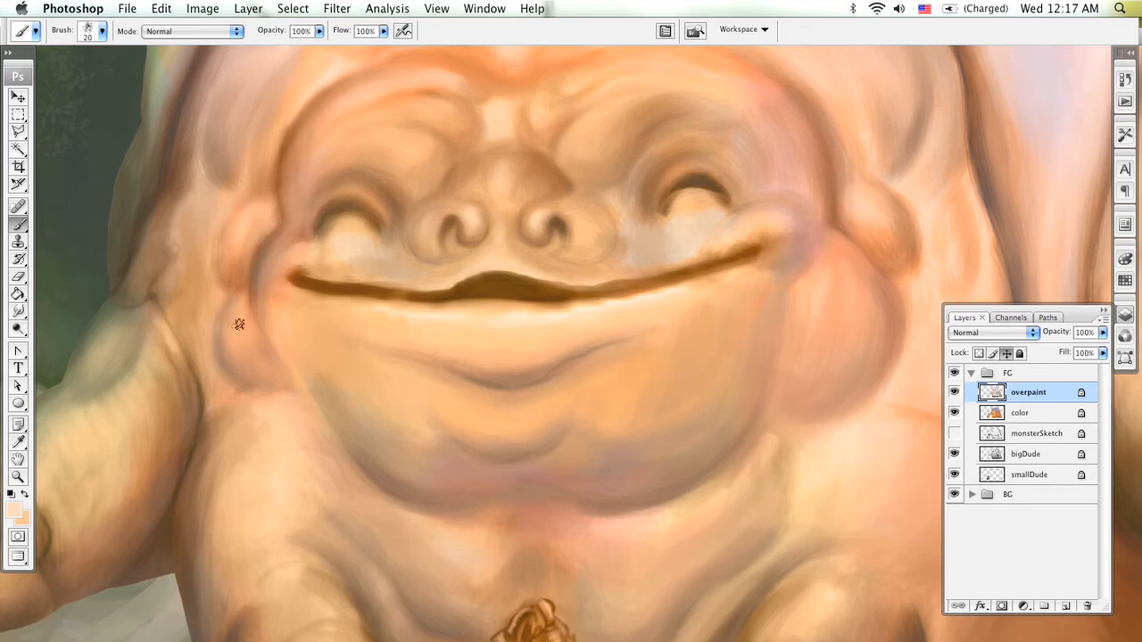
- Blend the face above the mouth with sampled skin tones, and refine the mouth line with a sampled brown at 6 px
{"action": "left_click", "coordinate": [255, 237], "text": "alt"}
{"action": "left_click", "coordinate": [303, 228], "text": "alt"}
{"action": "left_click", "coordinate": [719, 239], "text": "alt"}
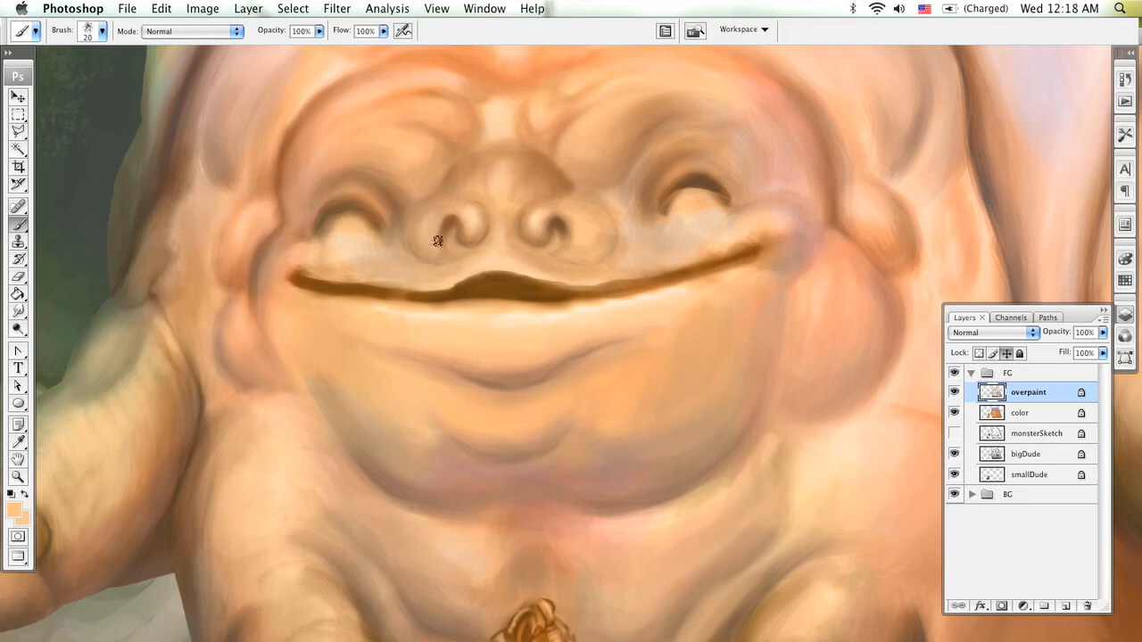
{"action": "left_click", "coordinate": [470, 482], "text": "alt"}
{"action": "left_click", "coordinate": [492, 285], "text": "alt"}
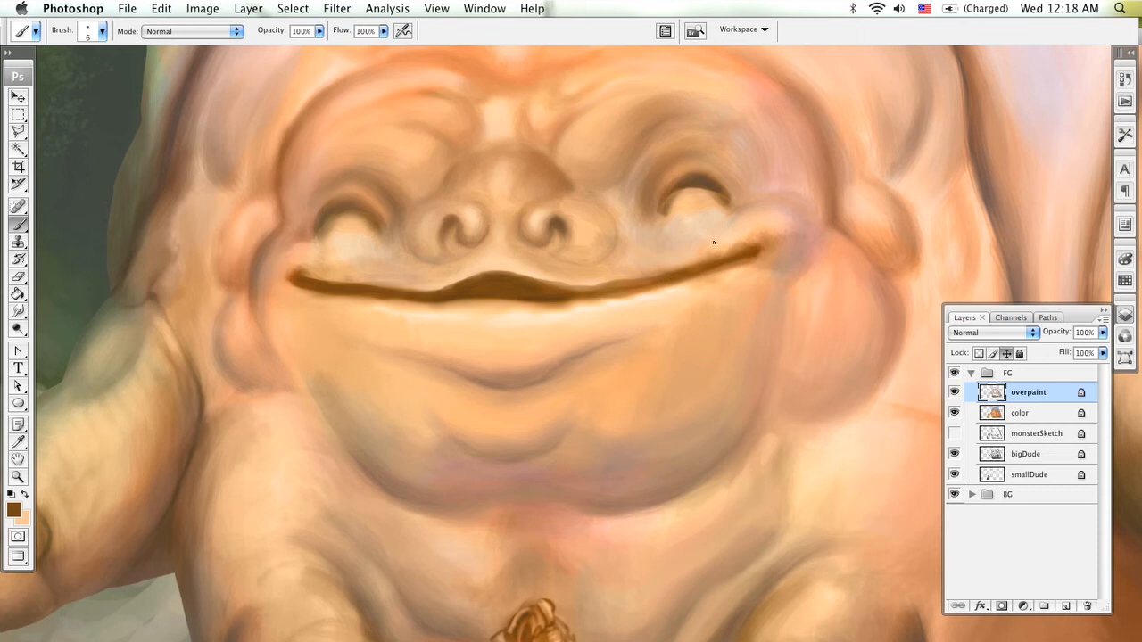
- Sample a dark brown from the big monster's folded arm and darken the small monster's mouth line with the 6 px brush
{"action": "key", "text": "x"}
{"action": "key", "text": "z"}
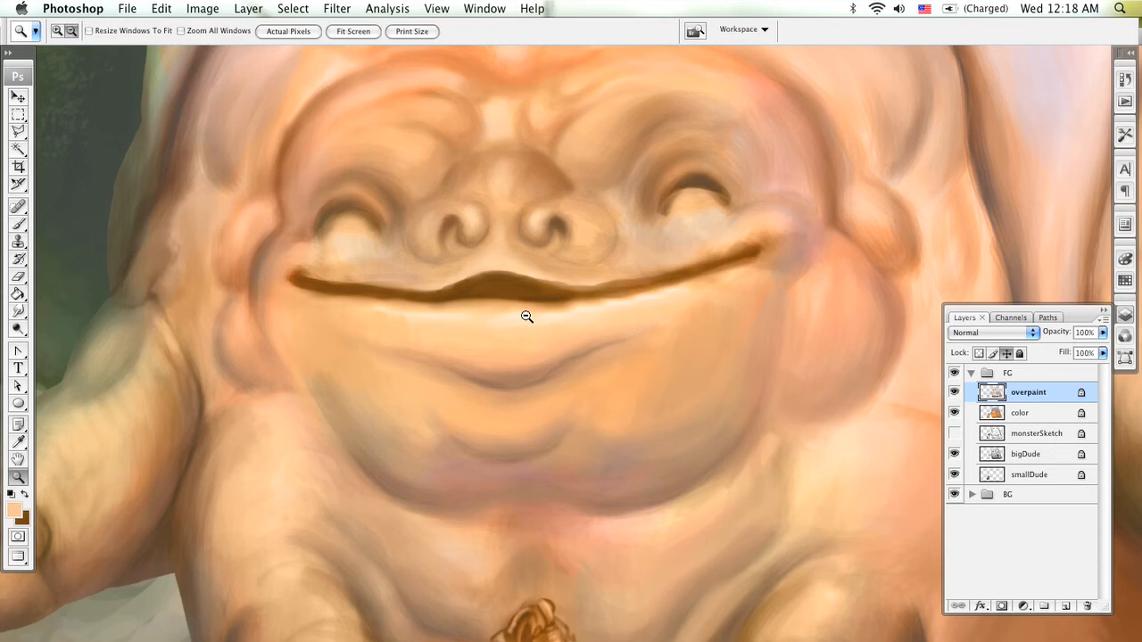
{"action": "left_click", "coordinate": [541, 327], "text": "alt"}
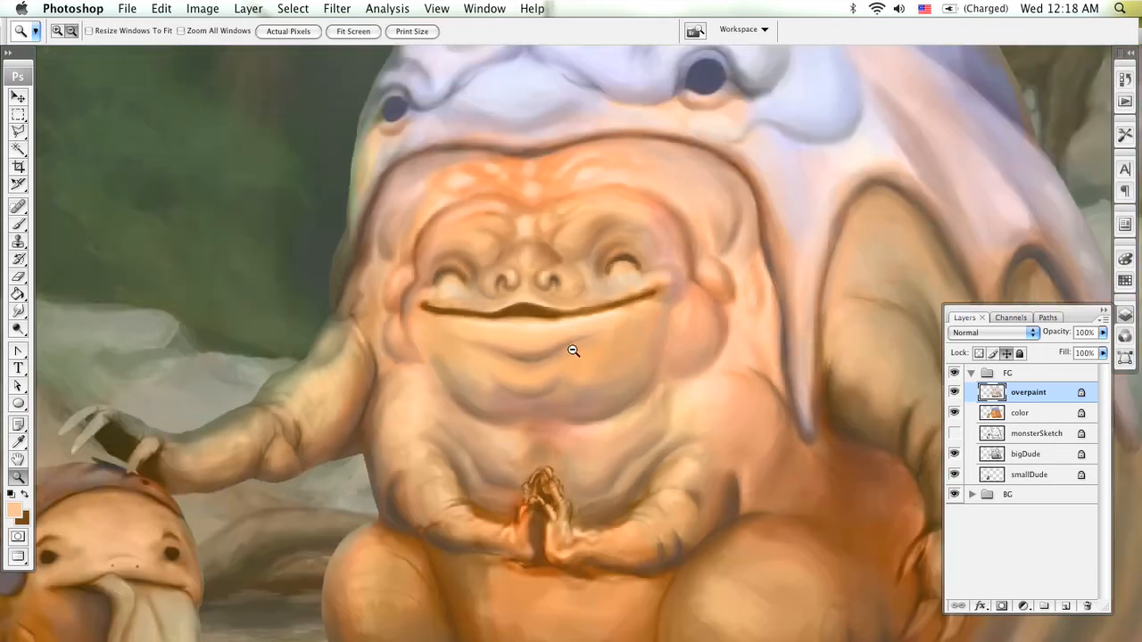
{"action": "left_click", "coordinate": [573, 350], "text": "alt"}
{"action": "left_click", "coordinate": [576, 413]}
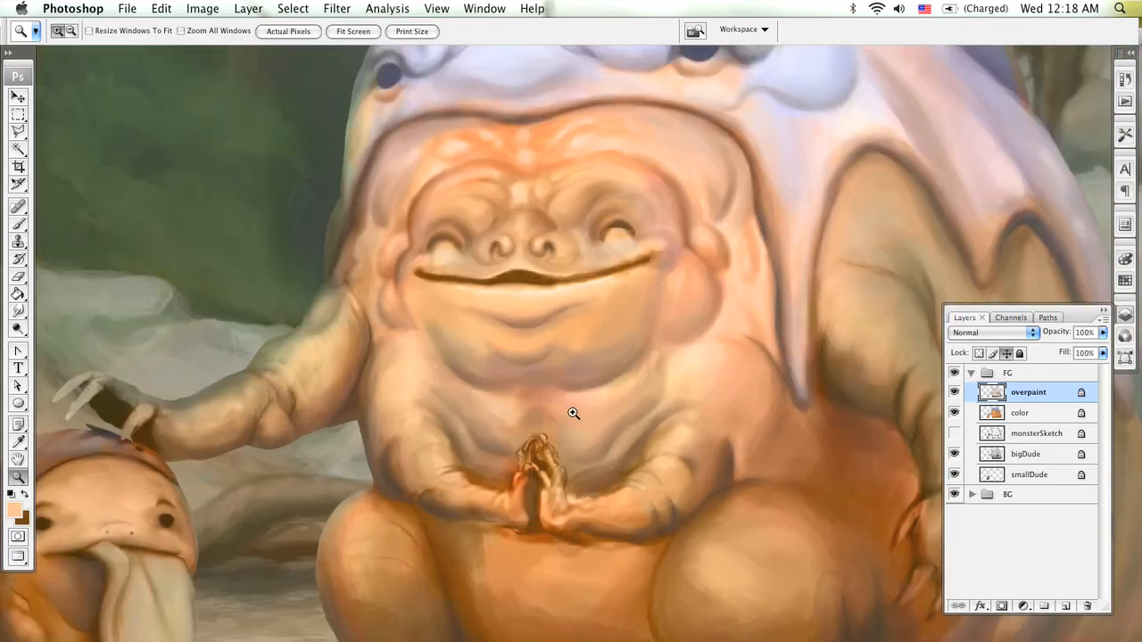
{"action": "left_click", "coordinate": [532, 436]}
{"action": "left_click", "coordinate": [490, 423]}
{"action": "left_click_drag", "start_coordinate": [436, 391], "coordinate": [704, 253]}
{"action": "left_click_drag", "start_coordinate": [489, 354], "coordinate": [742, 239]}
{"action": "key", "text": "b"}
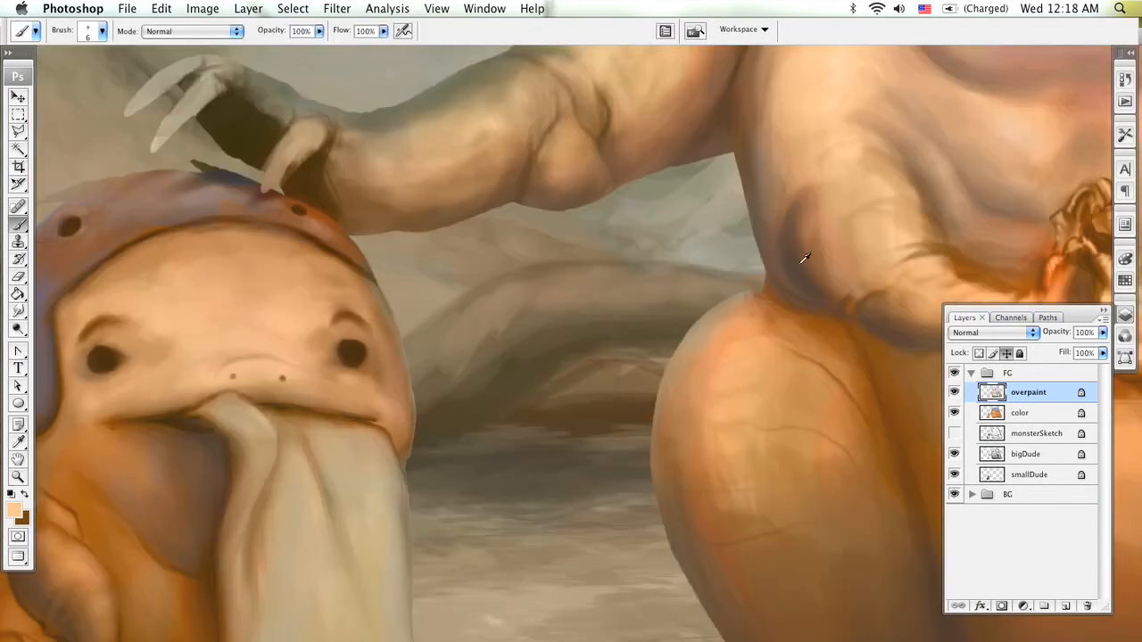
{"action": "left_click", "coordinate": [800, 260], "text": "alt"}
{"action": "left_click_drag", "start_coordinate": [382, 378], "coordinate": [587, 258]}
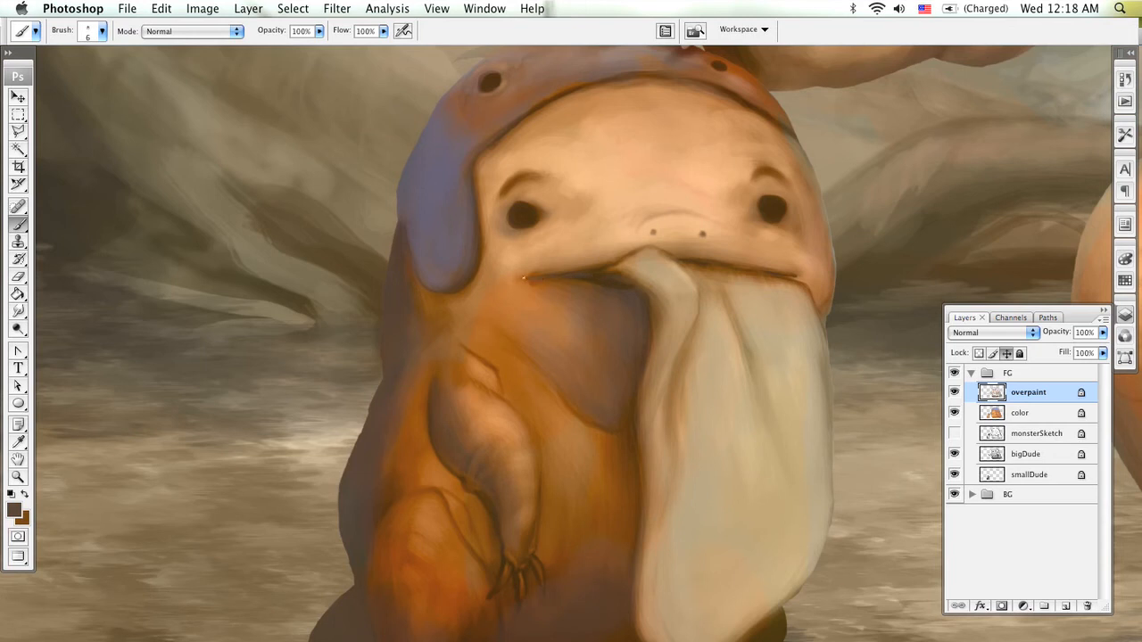
{"action": "left_click", "coordinate": [595, 277], "text": "alt"}
- Darken and sharpen the corners of both of the small monster's eyes with the dark brown 6 px brush
{"action": "key", "text": "z"}
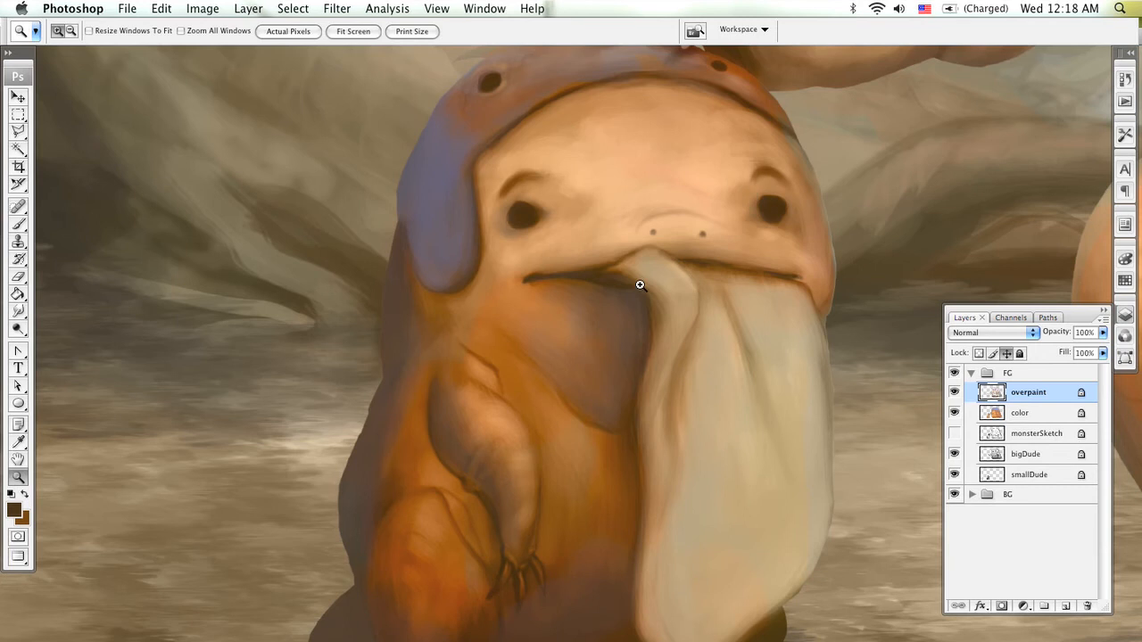
{"action": "left_click", "coordinate": [639, 285]}
{"action": "left_click_drag", "start_coordinate": [635, 239], "coordinate": [525, 322]}
{"action": "left_click_drag", "start_coordinate": [547, 247], "coordinate": [548, 327]}
{"action": "key", "text": "b"}
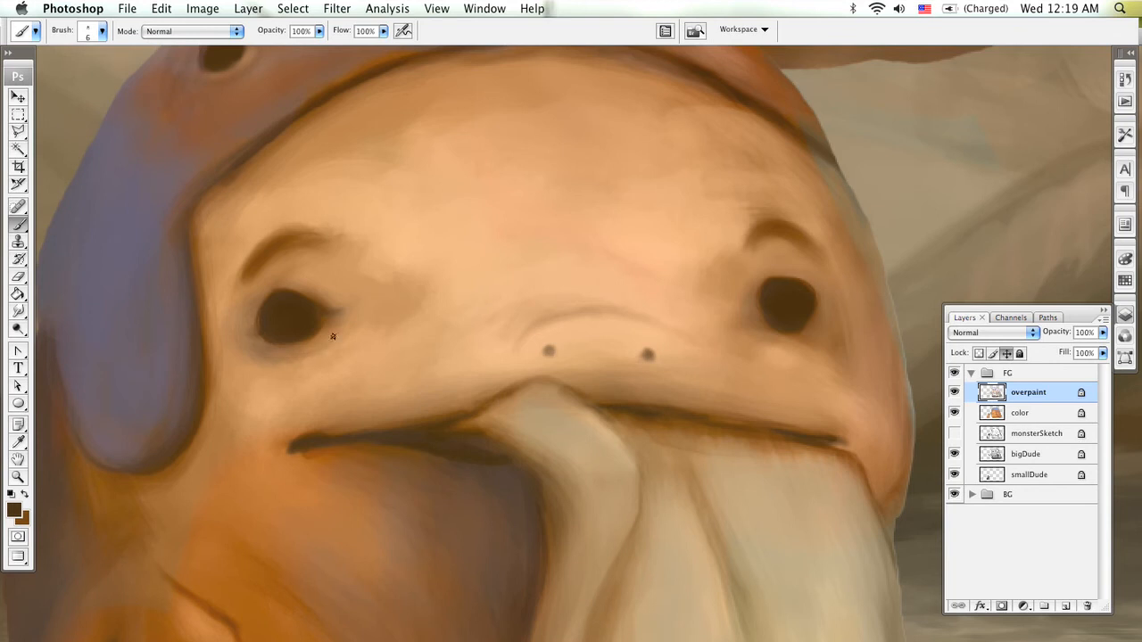
{"action": "left_click_drag", "start_coordinate": [696, 328], "coordinate": [493, 309]}
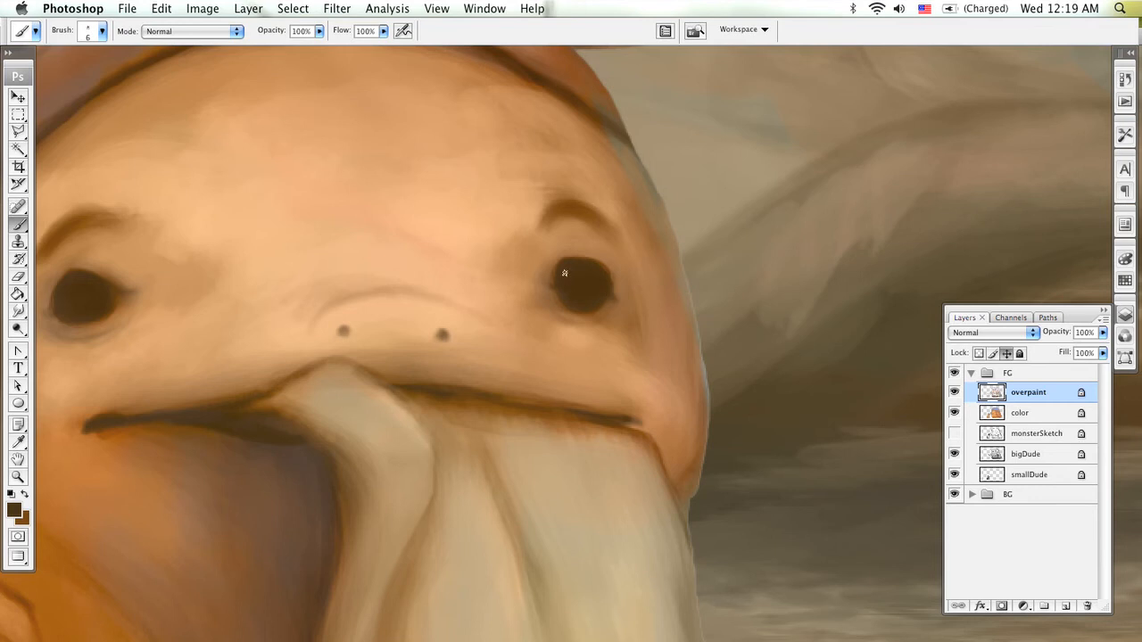
{"action": "left_click_drag", "start_coordinate": [290, 352], "coordinate": [561, 298]}
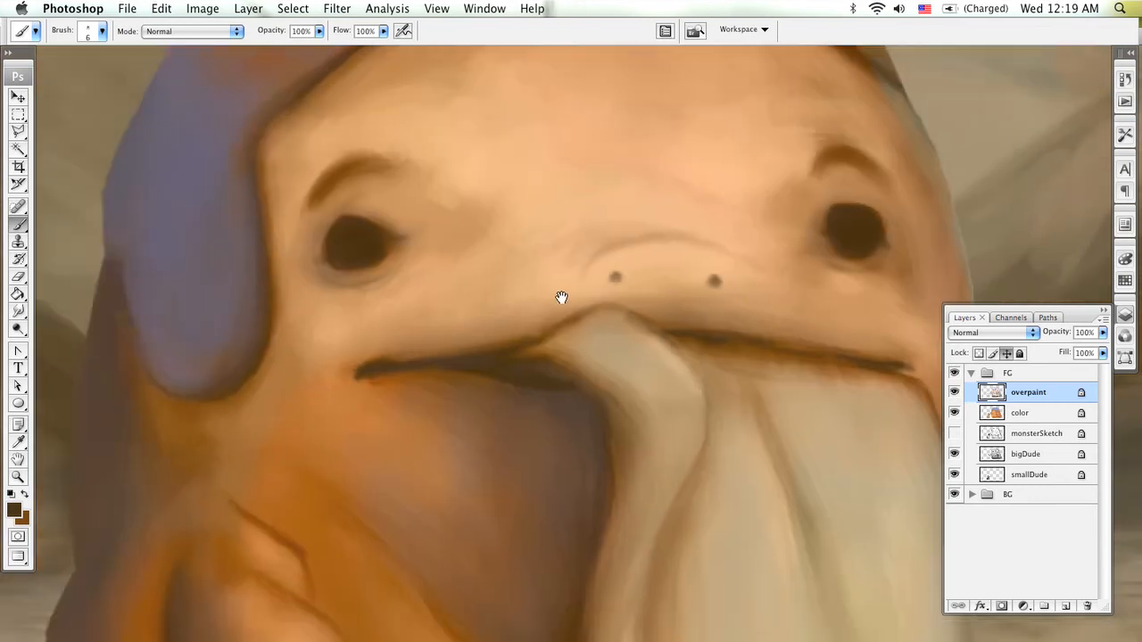
{"action": "left_click_drag", "start_coordinate": [727, 258], "coordinate": [535, 285]}
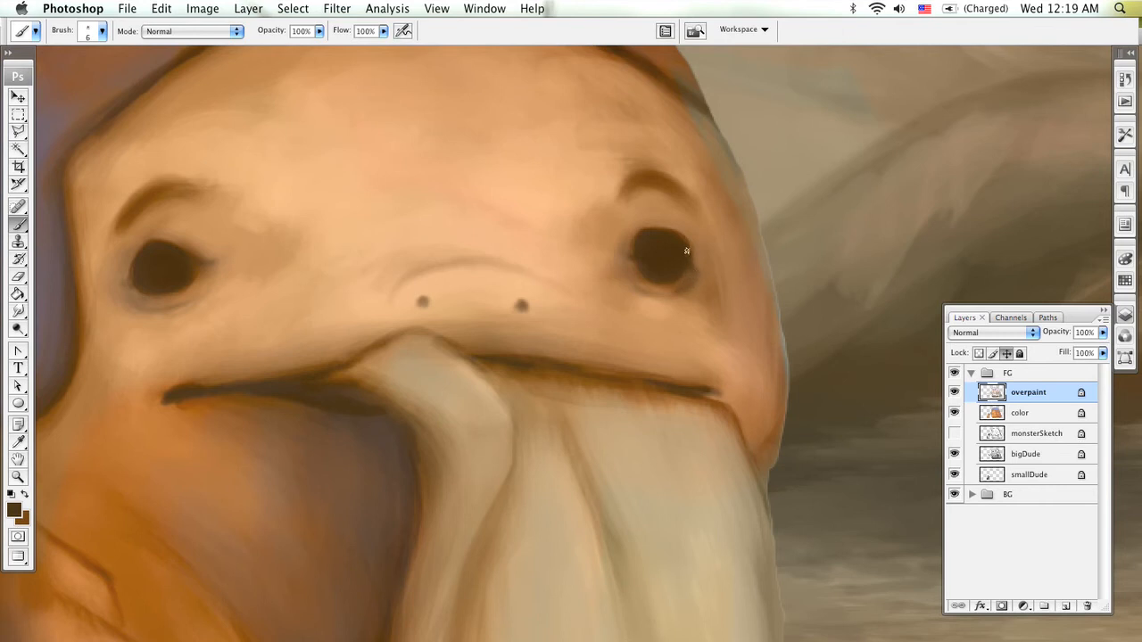
- Sample a mid brown and a pale peach from the small monster's face and refine the rims around both eyes at 6 px
{"action": "left_click", "coordinate": [705, 277], "text": "alt"}
{"action": "mouse_move", "coordinate": [337, 318]}
{"action": "left_mouse_down"}
{"action": "mouse_move", "coordinate": [393, 330]}
{"action": "mouse_move", "coordinate": [539, 315]}
{"action": "left_mouse_up"}
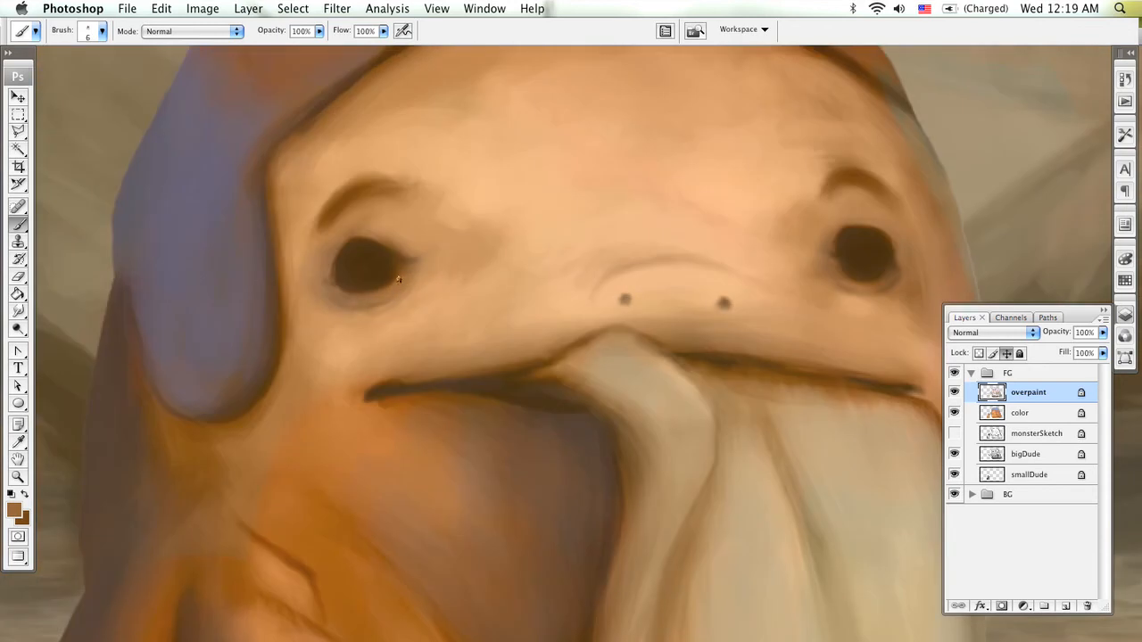
{"action": "left_click", "coordinate": [565, 299], "text": "alt"}
{"action": "left_click_drag", "start_coordinate": [675, 282], "coordinate": [313, 342]}
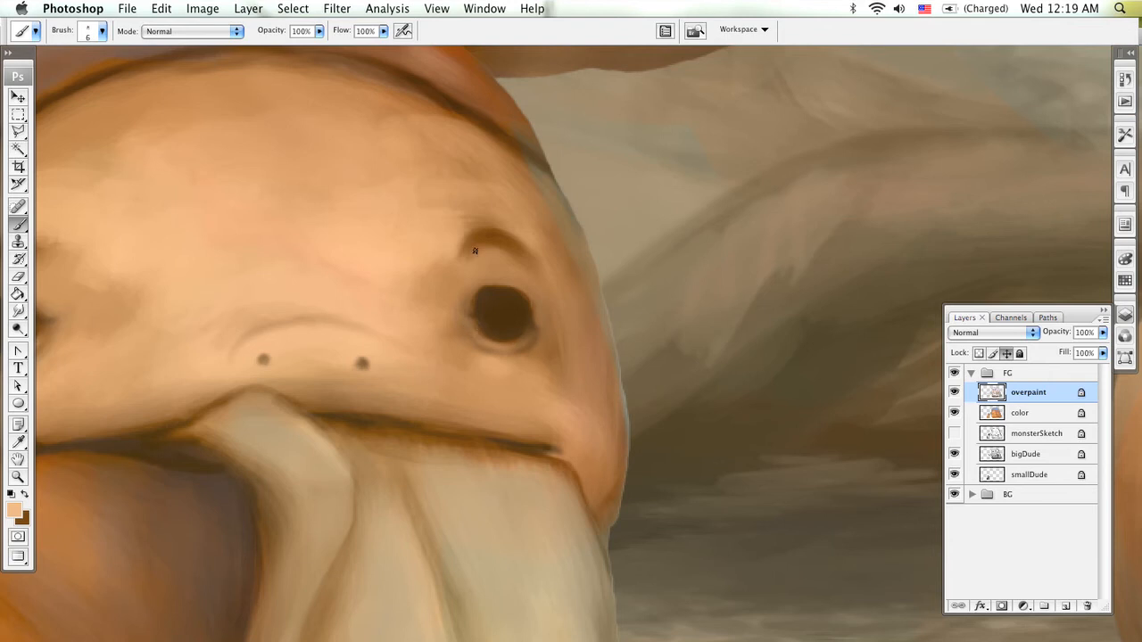
- Refine the eye outlines and the mouth corner with dark browns sampled from the eyes and mouth line
{"action": "left_click_drag", "start_coordinate": [475, 250], "coordinate": [633, 247]}
{"action": "left_click", "coordinate": [670, 264], "text": "alt"}
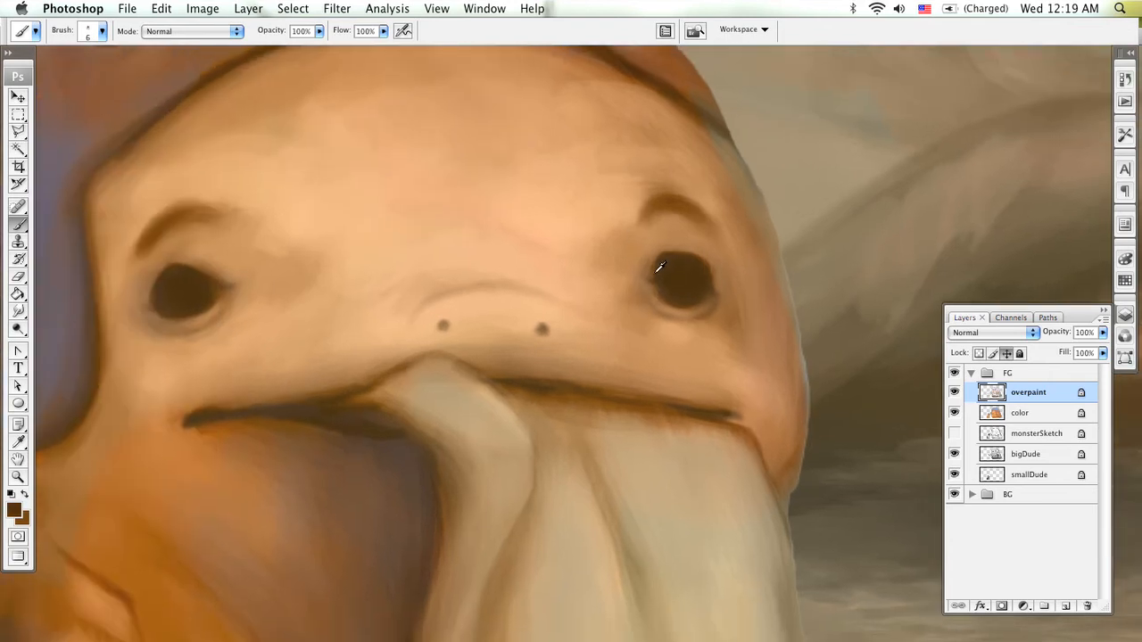
{"action": "left_click", "coordinate": [660, 252], "text": "alt"}
{"action": "left_click", "coordinate": [676, 266], "text": "alt"}
{"action": "left_click", "coordinate": [203, 392], "text": "alt"}
{"action": "left_click", "coordinate": [196, 278], "text": "alt"}
- Shade the sockets around both eyes with a sampled grayish brown, using a soft textured brush of 25 to 35 px
{"action": "left_click", "coordinate": [677, 194], "text": "alt"}
{"action": "key", "text": "]"}
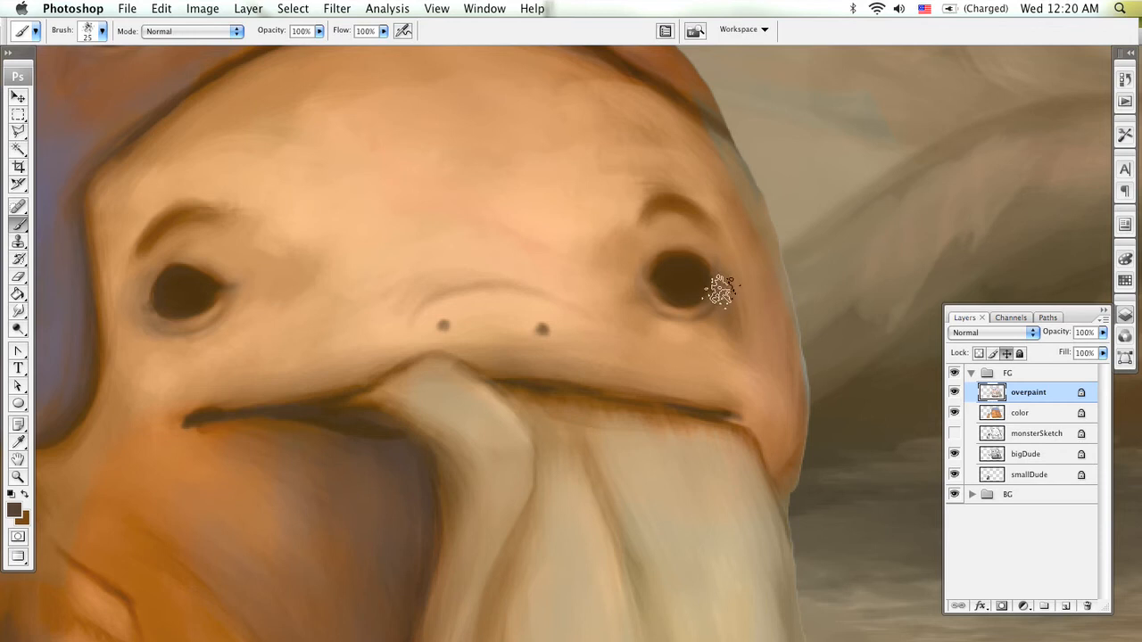
{"action": "key", "text": "]"}
{"action": "key", "text": "]"}
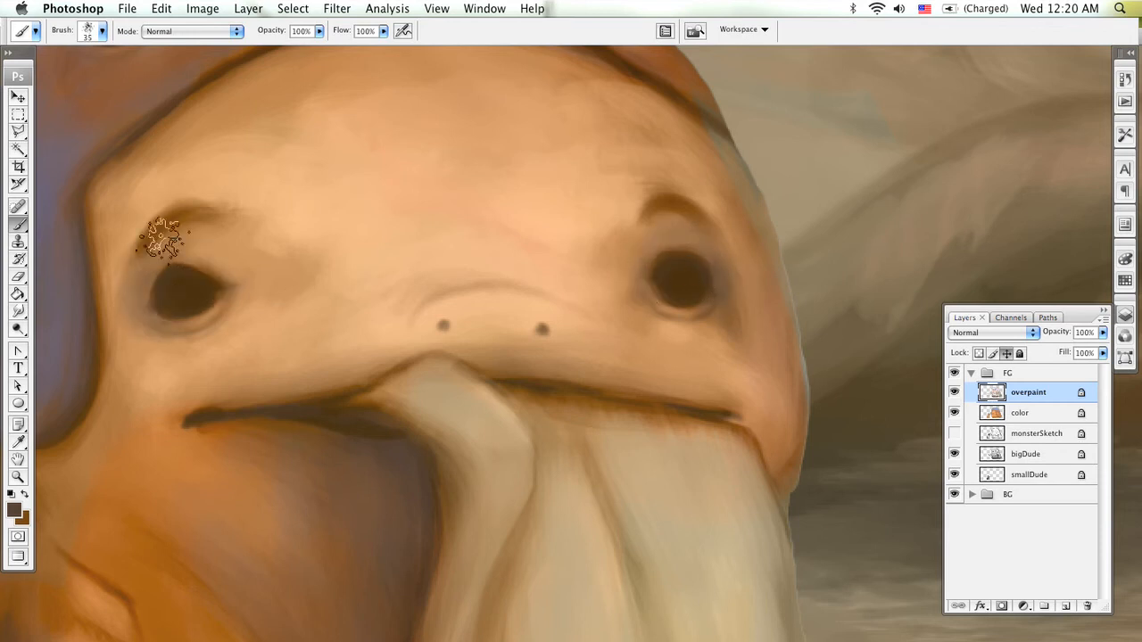
{"action": "key", "text": "bracketleft"}
{"action": "key", "text": "bracketleft"}
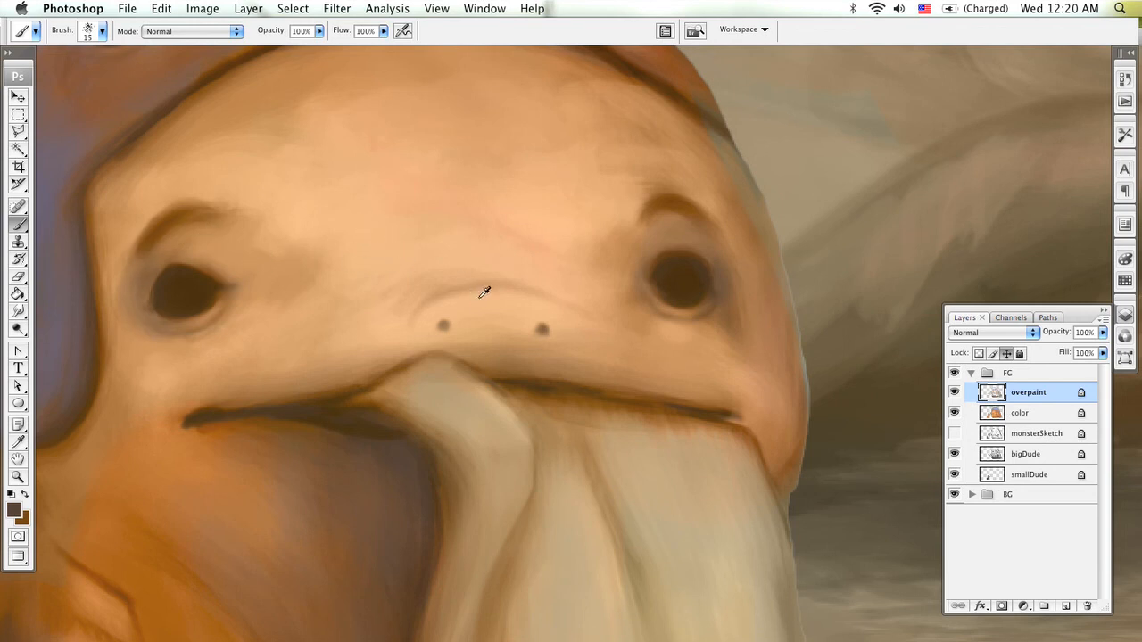
- Sample a pale peach, soften the crease above the nostrils at 15 px, and lighten the upper eyelids at 10 px
{"action": "left_click", "coordinate": [440, 315], "text": "alt"}
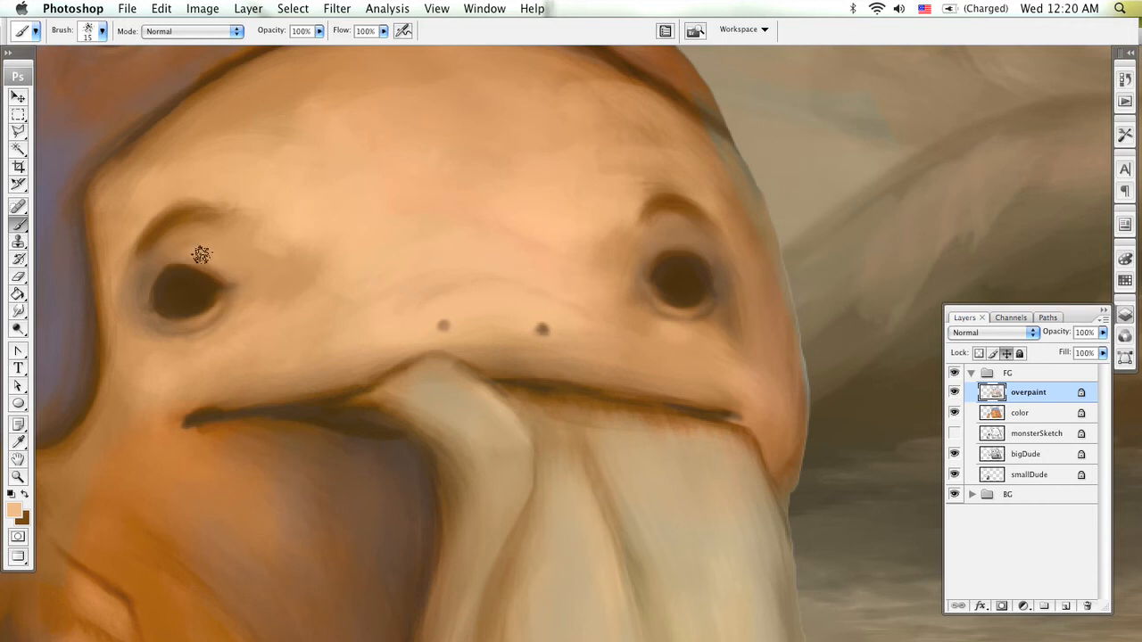
{"action": "key", "text": "bracketleft"}
{"action": "key", "text": "bracketleft"}
{"action": "key", "text": "bracketleft"}
{"action": "key", "text": "bracketright"}
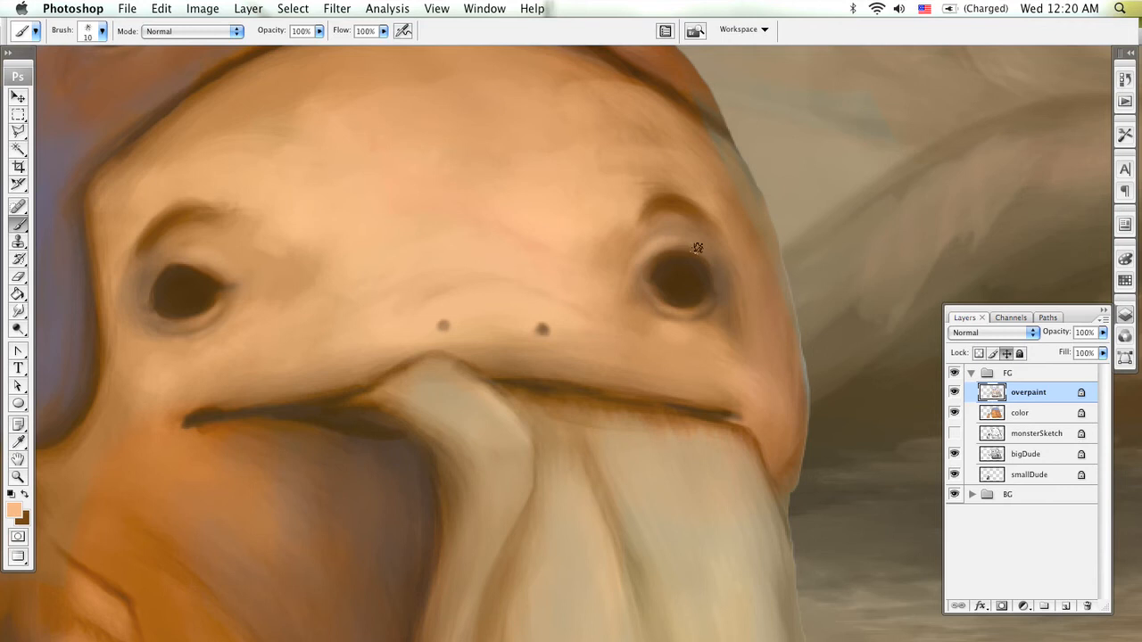
- Blend the skin beside both eyes with sampled tans and browns at 10 px
{"action": "left_click", "coordinate": [644, 242], "text": "alt"}
{"action": "mouse_move", "coordinate": [220, 238]}
{"action": "left_mouse_down"}
{"action": "mouse_move", "coordinate": [283, 256]}
{"action": "mouse_move", "coordinate": [266, 241]}
{"action": "mouse_move", "coordinate": [299, 260]}
{"action": "left_mouse_up"}
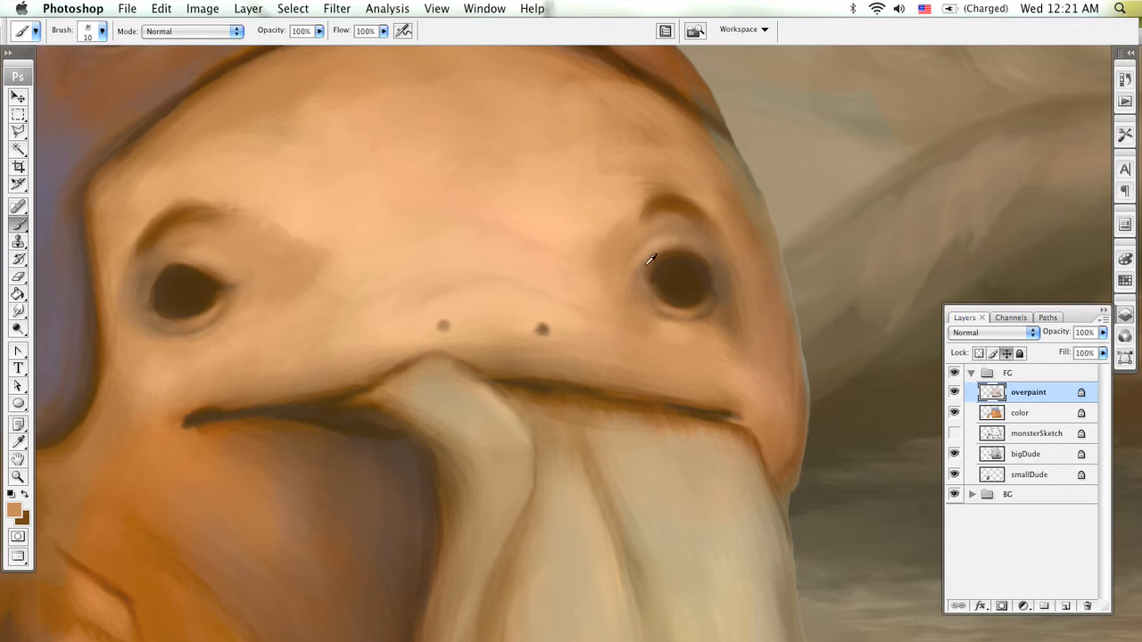
{"action": "left_click", "coordinate": [730, 264], "text": "alt"}
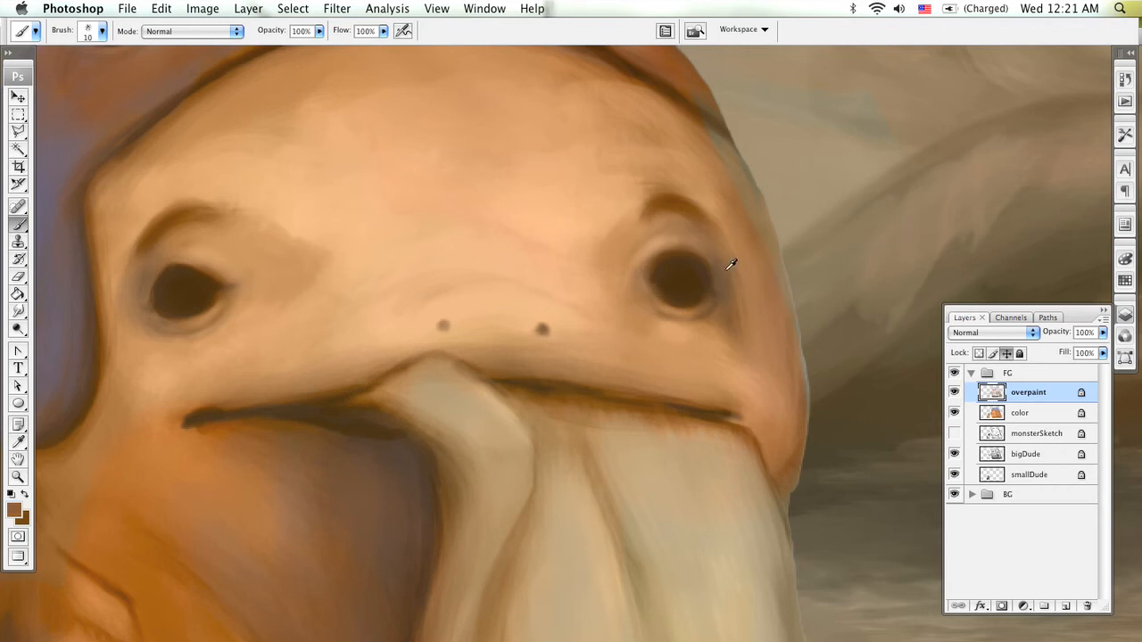
{"action": "left_click", "coordinate": [641, 265], "text": "alt"}
- Sample a light peach and blend the forehead between the eyes, enlarging the brush from 10 to 40 px
{"action": "key", "text": "z"}
{"action": "left_click", "coordinate": [509, 282], "text": "alt"}
{"action": "left_click", "coordinate": [585, 348], "text": "alt"}
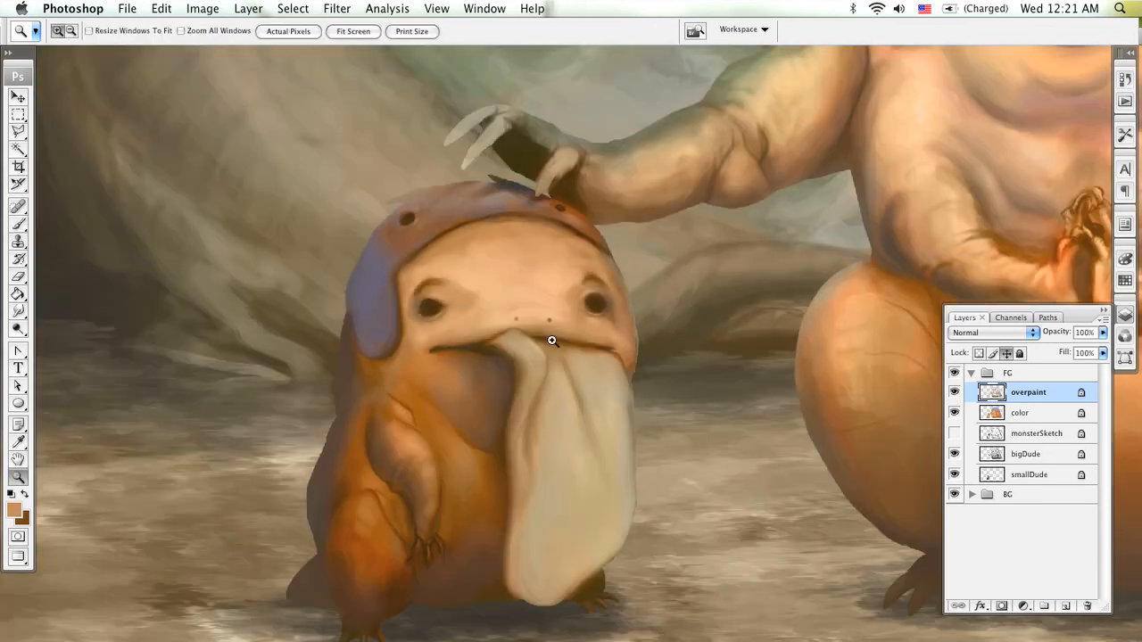
{"action": "left_click", "coordinate": [549, 333]}
{"action": "left_click", "coordinate": [531, 328]}
{"action": "left_click_drag", "start_coordinate": [497, 317], "coordinate": [542, 352]}
{"action": "key", "text": "b"}
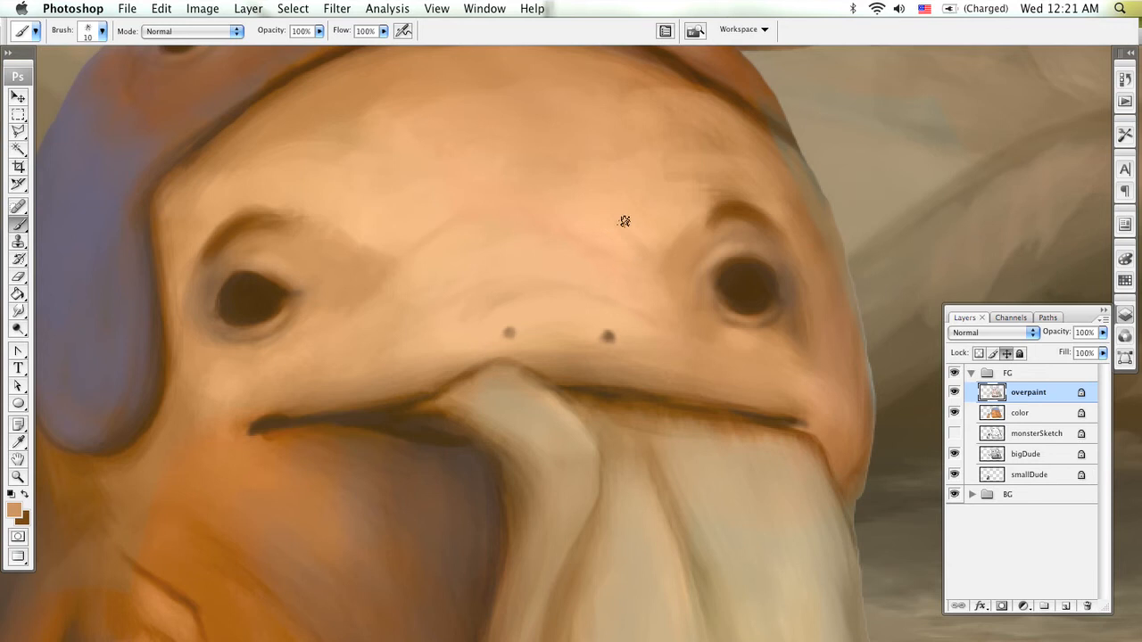
{"action": "left_click", "coordinate": [553, 233], "text": "alt"}
{"action": "left_click_drag", "start_coordinate": [461, 205], "coordinate": [593, 192]}
{"action": "key", "text": "bracketright"}
{"action": "key", "text": "bracketright"}
{"action": "key", "text": "bracketright"}
{"action": "key", "text": "bracketright"}
{"action": "key", "text": "bracketright"}
{"action": "key", "text": "bracketright"}
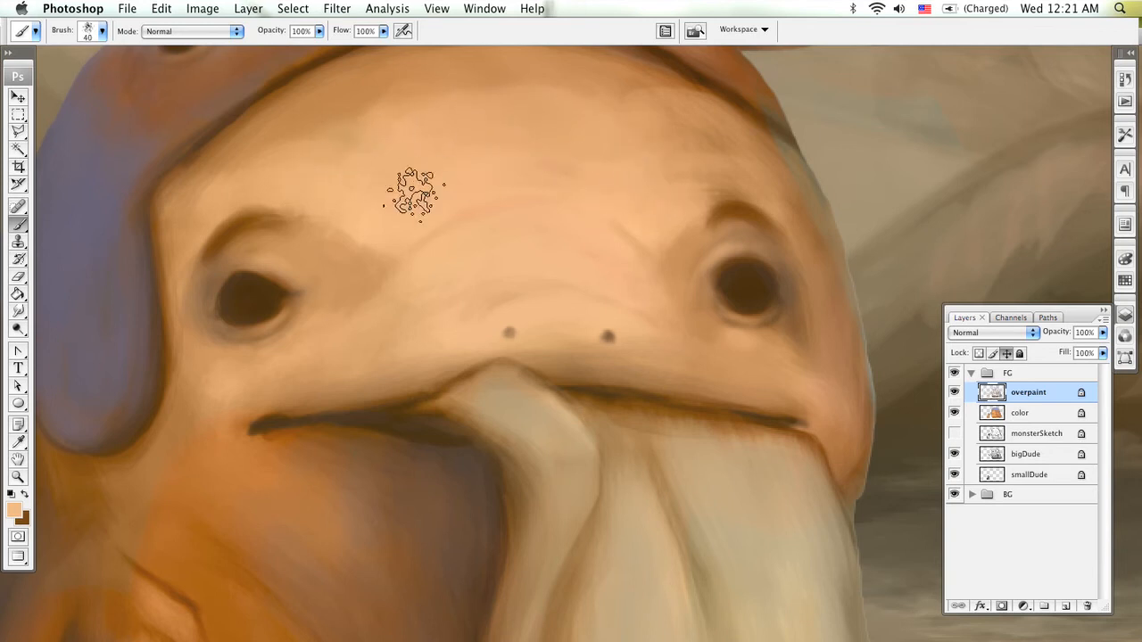
- Sample a light brown, shade the skin between the left eye and the forehead at 40 px, and soften the brow at 9 px
{"action": "left_click", "coordinate": [387, 239], "text": "alt"}
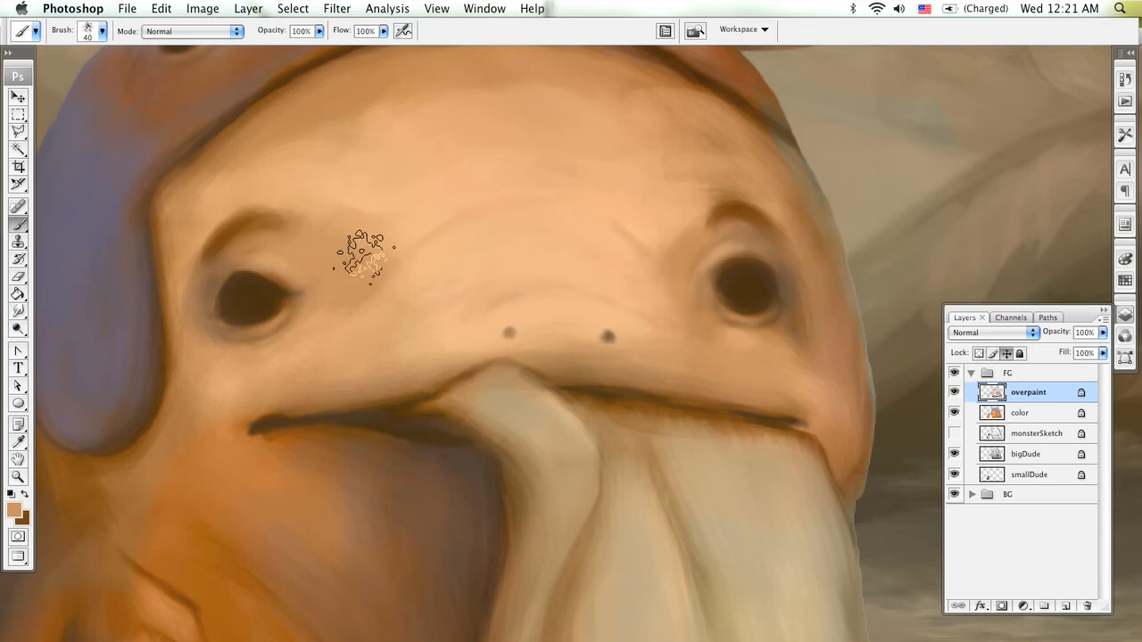
{"action": "mouse_move", "coordinate": [358, 218]}
{"action": "left_mouse_down"}
{"action": "mouse_move", "coordinate": [417, 223]}
{"action": "mouse_move", "coordinate": [407, 258]}
{"action": "left_mouse_up"}
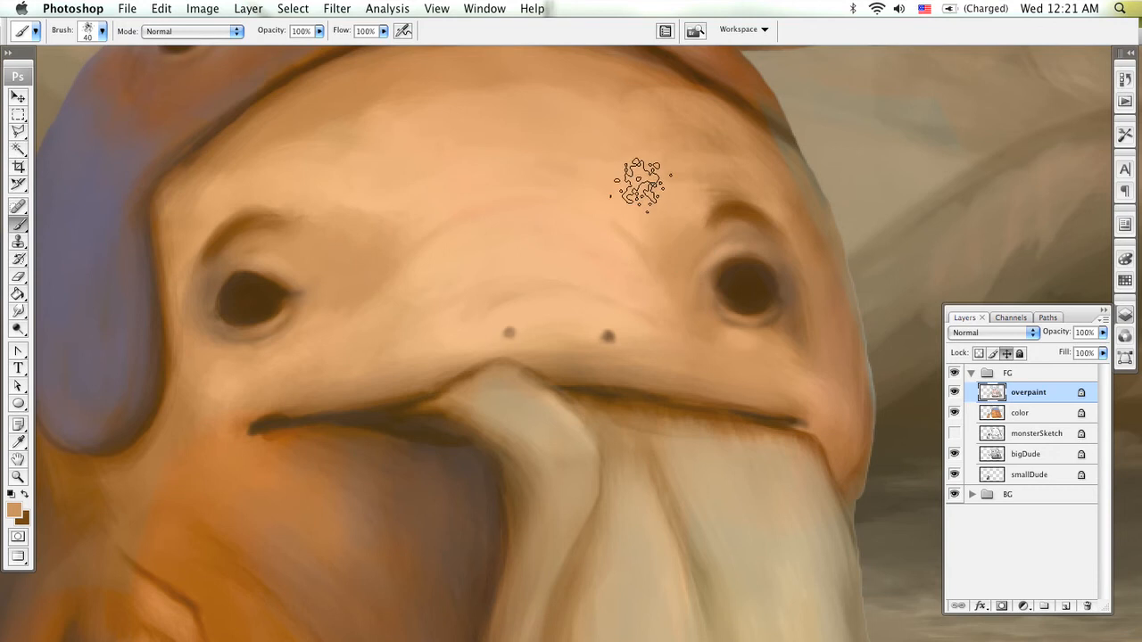
{"action": "key", "text": "bracketleft"}
{"action": "key", "text": "bracketleft"}
{"action": "key", "text": "bracketleft"}
{"action": "key", "text": "bracketleft"}
{"action": "key", "text": "bracketleft"}
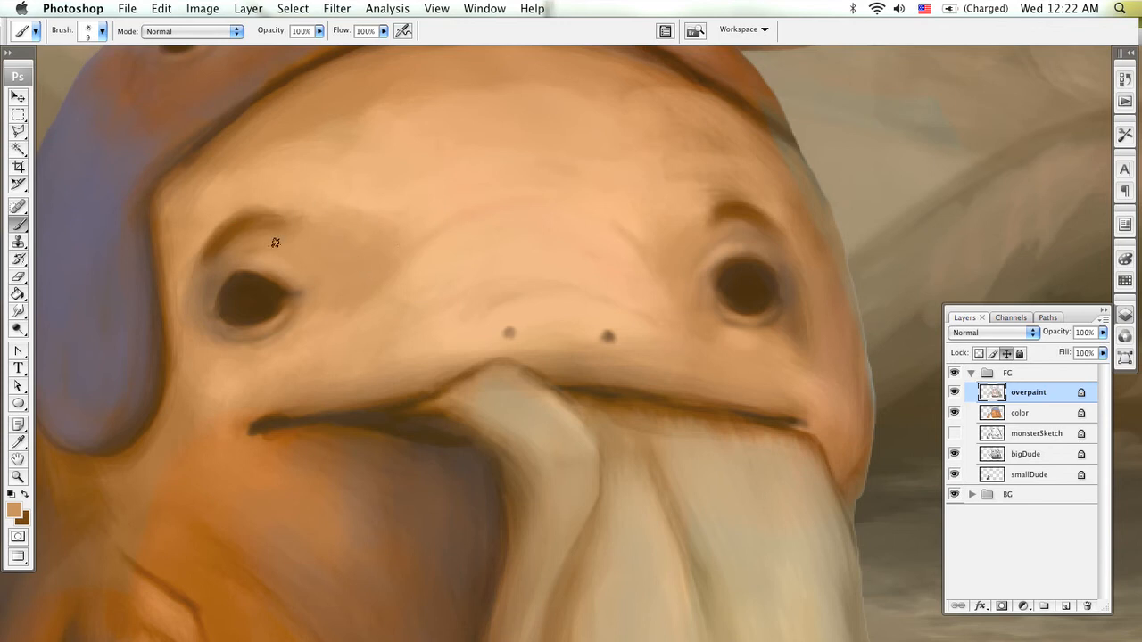
- Sample a light peach and smooth the upper forehead below the hood with brush sizes between 35 and 60 px
{"action": "left_click", "coordinate": [423, 180], "text": "alt"}
{"action": "key", "text": "bracketright"}
{"action": "key", "text": "bracketright"}
{"action": "key", "text": "bracketright"}
{"action": "key", "text": "bracketright"}
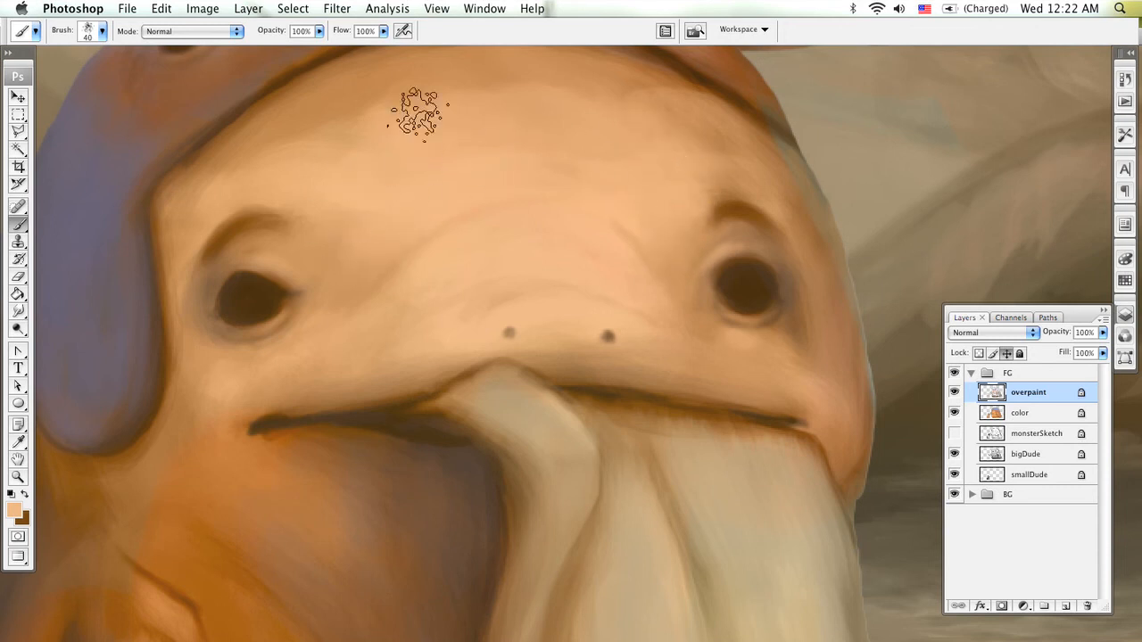
{"action": "key", "text": "bracketright"}
{"action": "key", "text": "bracketright"}
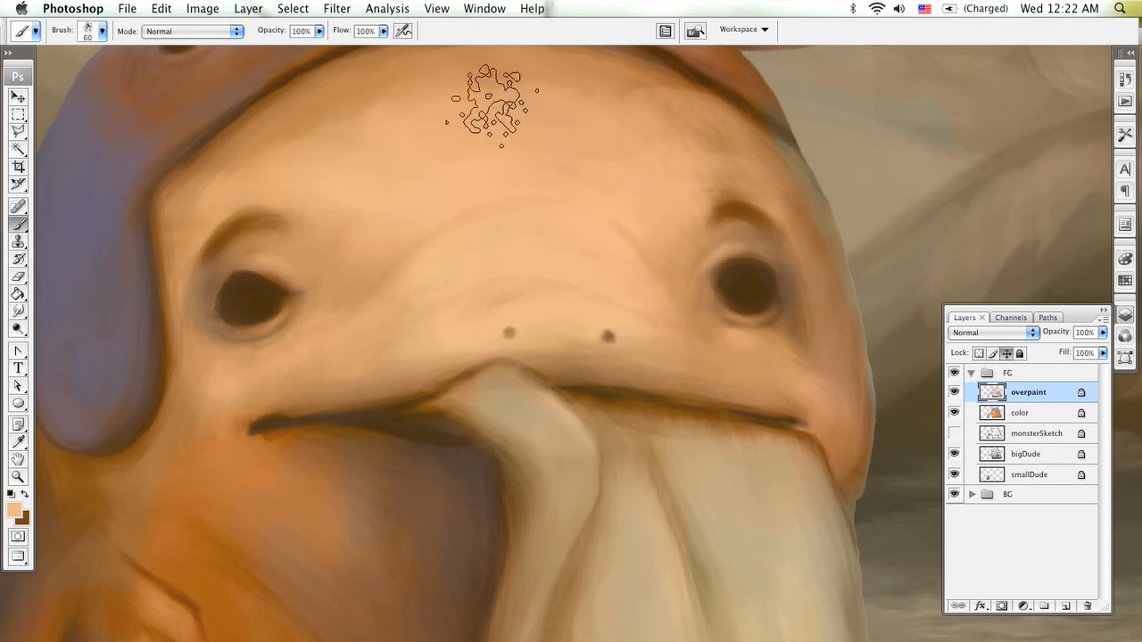
{"action": "key", "text": "bracketleft"}
{"action": "key", "text": "bracketleft"}
{"action": "key", "text": "bracketleft"}
{"action": "key", "text": "bracketleft"}
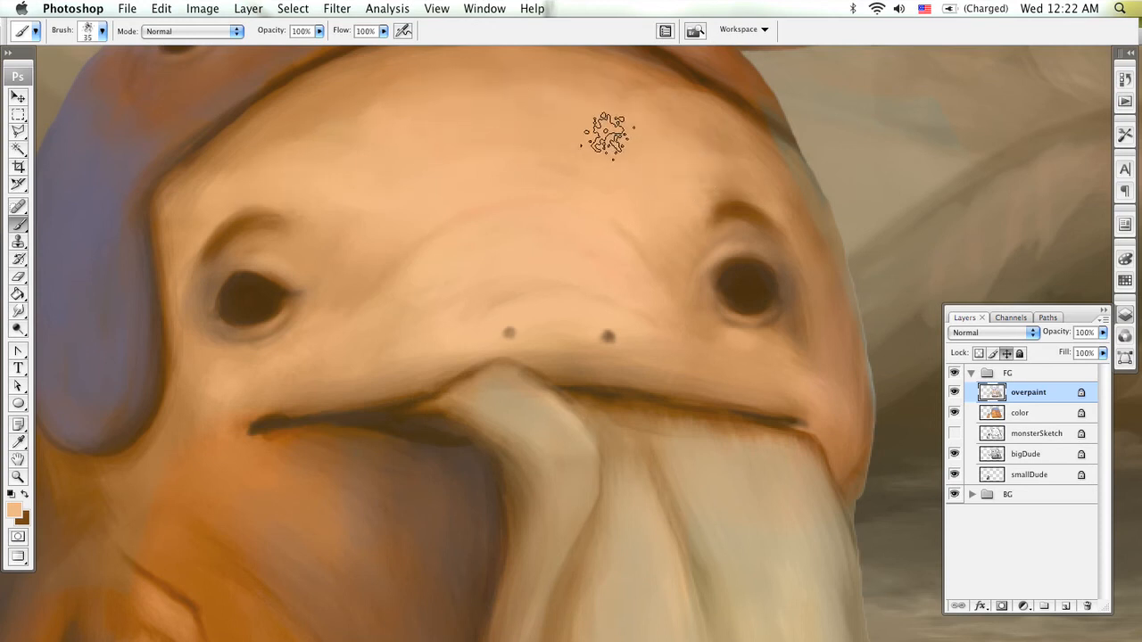
- Soften the fine creases around the nose and between the eyes with the light peach at 8 px
{"action": "key", "text": "bracketleft"}
{"action": "key", "text": "bracketleft"}
{"action": "key", "text": "bracketleft"}
{"action": "key", "text": "bracketleft"}
{"action": "key", "text": "bracketleft"}
{"action": "key", "text": "bracketleft"}
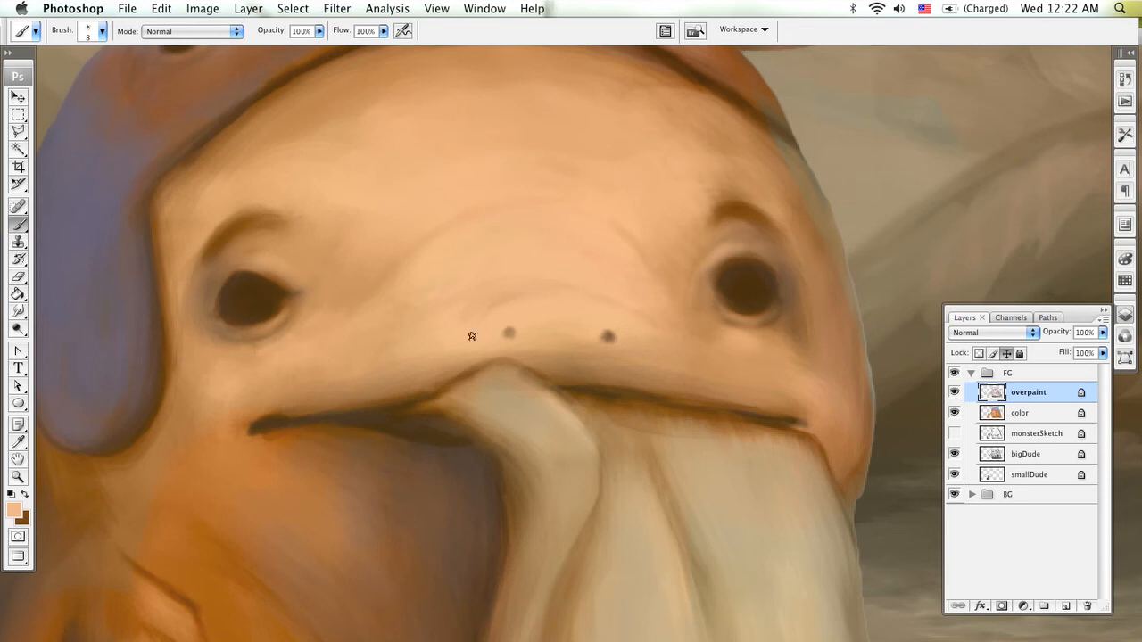
- Refine the left eyelid fold and the skin near the mouth corner with sampled tans at 8 px
{"action": "left_click", "coordinate": [340, 272], "text": "alt"}
{"action": "scroll", "coordinate": [681, 295], "scroll_direction": "up", "scroll_amount": 5}
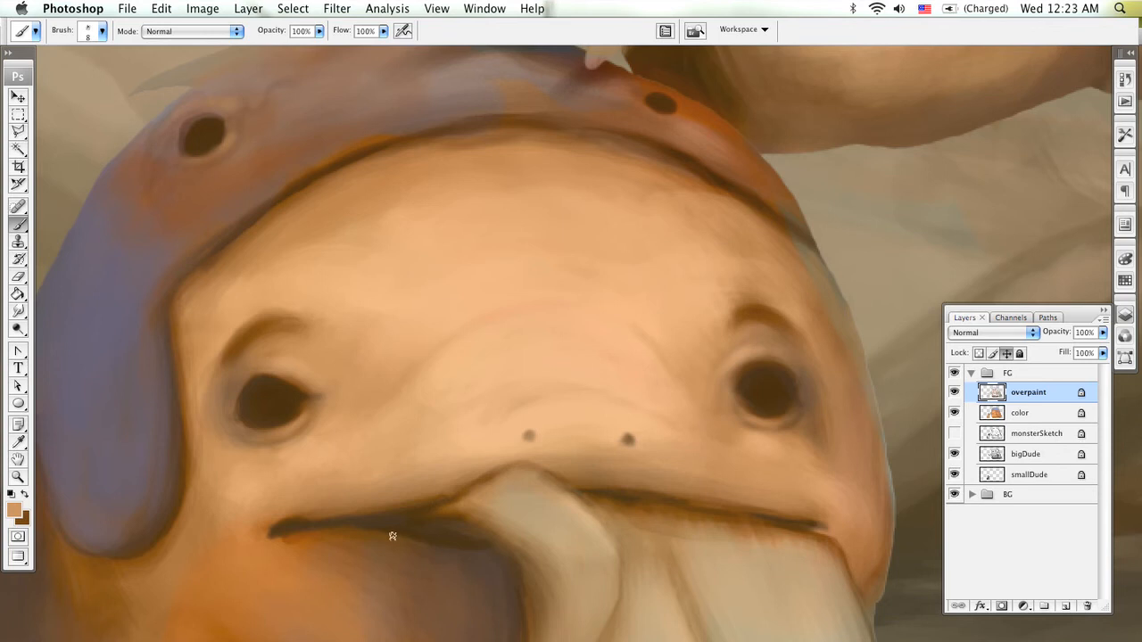
{"action": "left_click", "coordinate": [298, 536], "text": "alt"}
- Repaint the bluish rim where the hood meets the right side of the face with sampled olive and brown, using up to 25 px
{"action": "left_click_drag", "start_coordinate": [804, 293], "coordinate": [555, 312]}
{"action": "left_click", "coordinate": [556, 298], "text": "alt"}
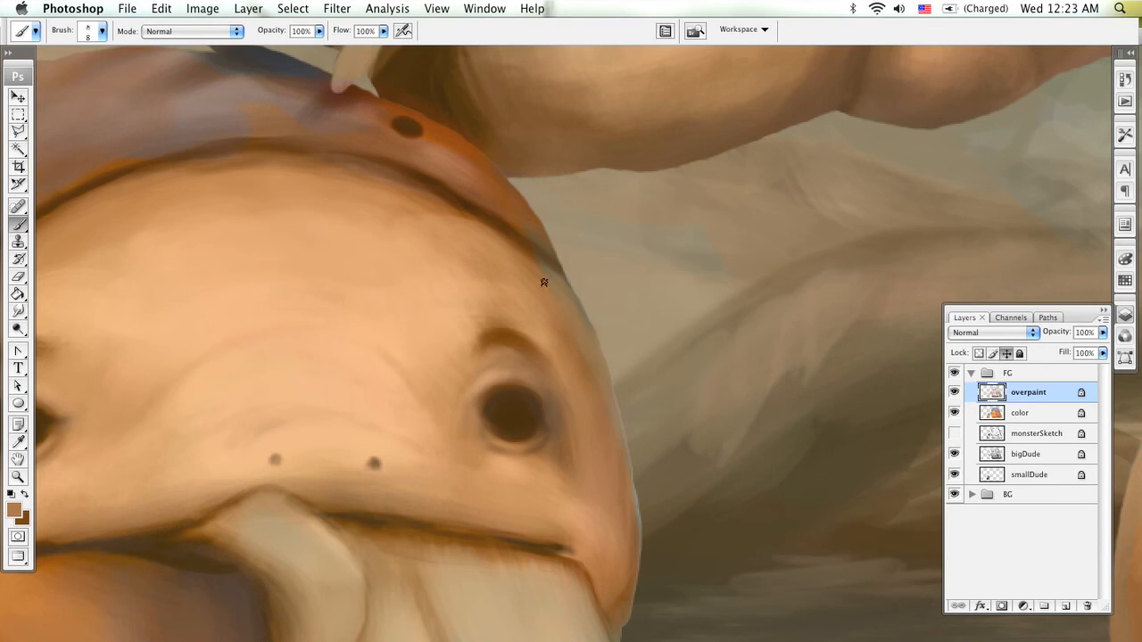
{"action": "left_click", "coordinate": [586, 374], "text": "alt"}
{"action": "left_click", "coordinate": [556, 271], "text": "alt"}
{"action": "key", "text": "bracketright"}
{"action": "key", "text": "bracketright"}
{"action": "key", "text": "bracketright"}
{"action": "key", "text": "bracketright"}
{"action": "key", "text": "bracketright"}
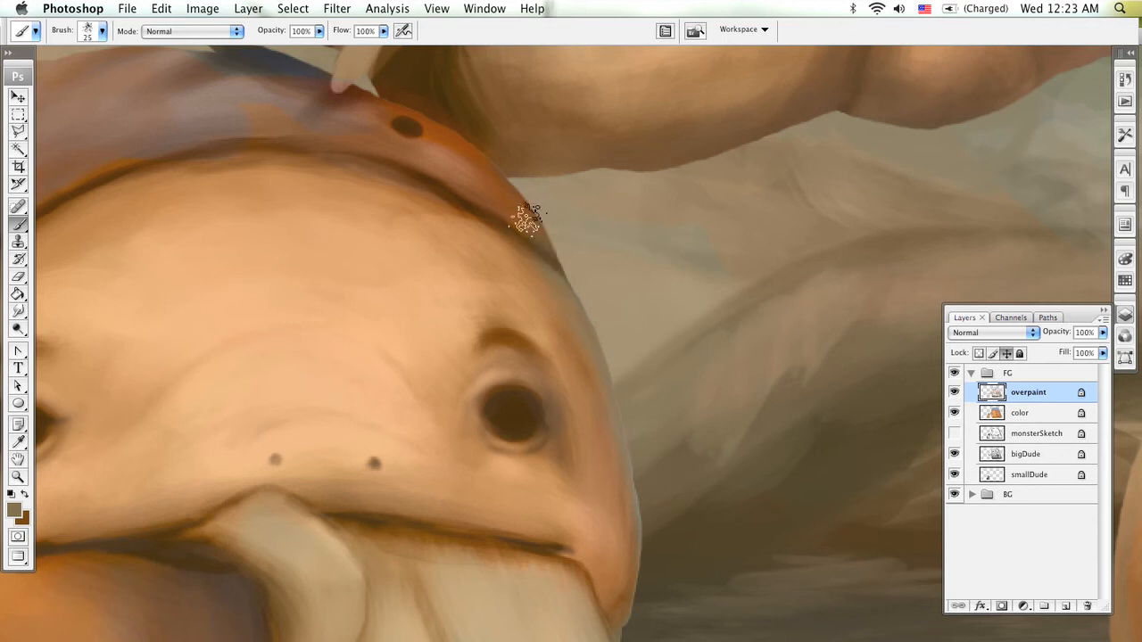
{"action": "left_click", "coordinate": [514, 185], "text": "alt"}
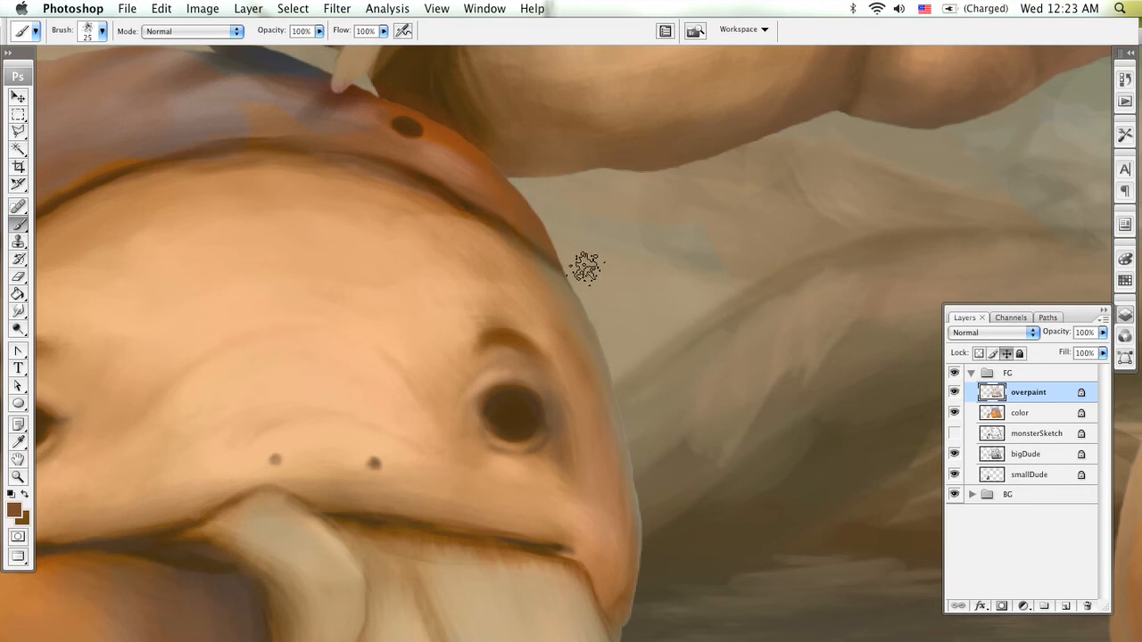
- Sample a light peach and warm the lower part of the small monster's hanging tongue with the 25 px brush
{"action": "left_click_drag", "start_coordinate": [521, 416], "coordinate": [761, 303]}
{"action": "left_click_drag", "start_coordinate": [551, 278], "coordinate": [568, 84]}
{"action": "left_click_drag", "start_coordinate": [573, 376], "coordinate": [687, 170]}
{"action": "left_click_drag", "start_coordinate": [638, 237], "coordinate": [656, 473]}
{"action": "left_click_drag", "start_coordinate": [615, 241], "coordinate": [598, 111]}
{"action": "left_click", "coordinate": [743, 292], "text": "alt"}
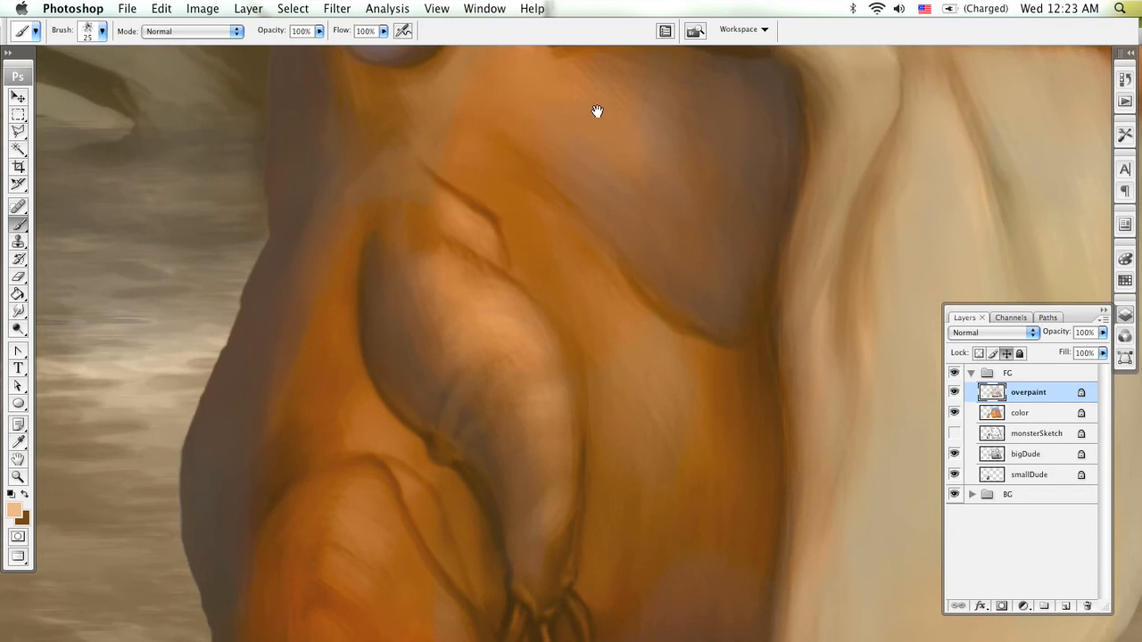
{"action": "mouse_move", "coordinate": [504, 330]}
{"action": "left_mouse_down"}
{"action": "mouse_move", "coordinate": [457, 344]}
{"action": "mouse_move", "coordinate": [511, 317]}
{"action": "mouse_move", "coordinate": [435, 373]}
{"action": "mouse_move", "coordinate": [492, 289]}
{"action": "mouse_move", "coordinate": [415, 353]}
{"action": "mouse_move", "coordinate": [449, 275]}
{"action": "mouse_move", "coordinate": [415, 295]}
{"action": "mouse_move", "coordinate": [464, 349]}
{"action": "mouse_move", "coordinate": [545, 375]}
{"action": "mouse_move", "coordinate": [559, 548]}
{"action": "left_mouse_up"}
{"action": "left_click_drag", "start_coordinate": [539, 385], "coordinate": [557, 524]}
{"action": "mouse_move", "coordinate": [535, 480]}
{"action": "left_mouse_down"}
{"action": "mouse_move", "coordinate": [556, 530]}
{"action": "mouse_move", "coordinate": [532, 344]}
{"action": "left_mouse_up"}
{"action": "left_click_drag", "start_coordinate": [573, 459], "coordinate": [673, 206]}
- Sample a dark brown from the leg, shift it to a dark muted violet, and shade the small monster's lower leg at 25 px
{"action": "left_click", "coordinate": [441, 447], "text": "alt"}
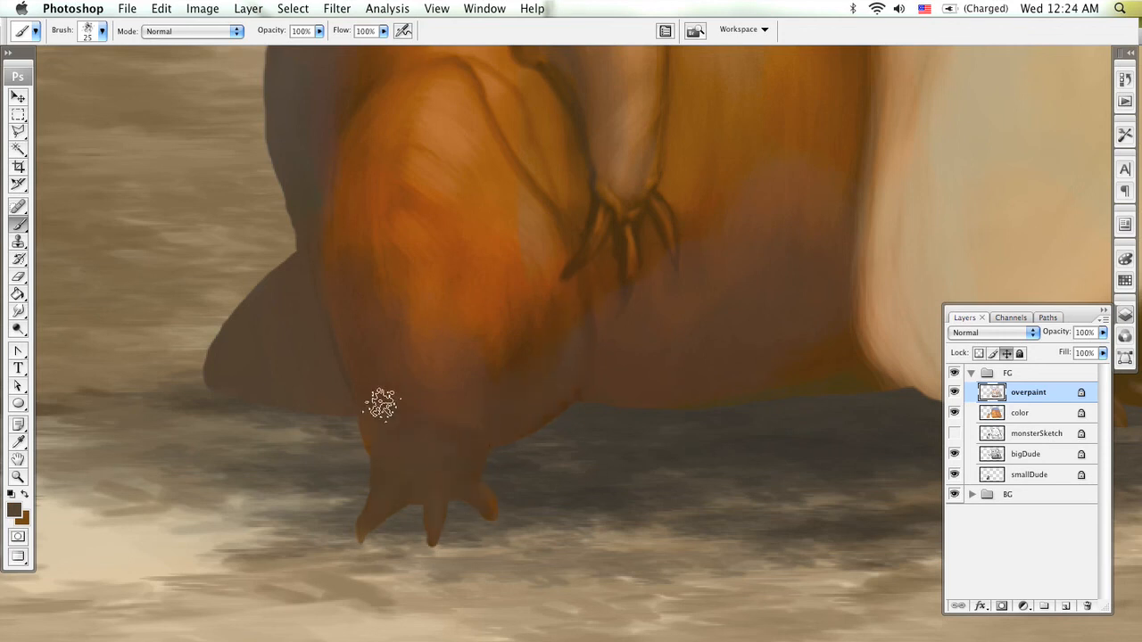
{"action": "left_click", "coordinate": [14, 510]}
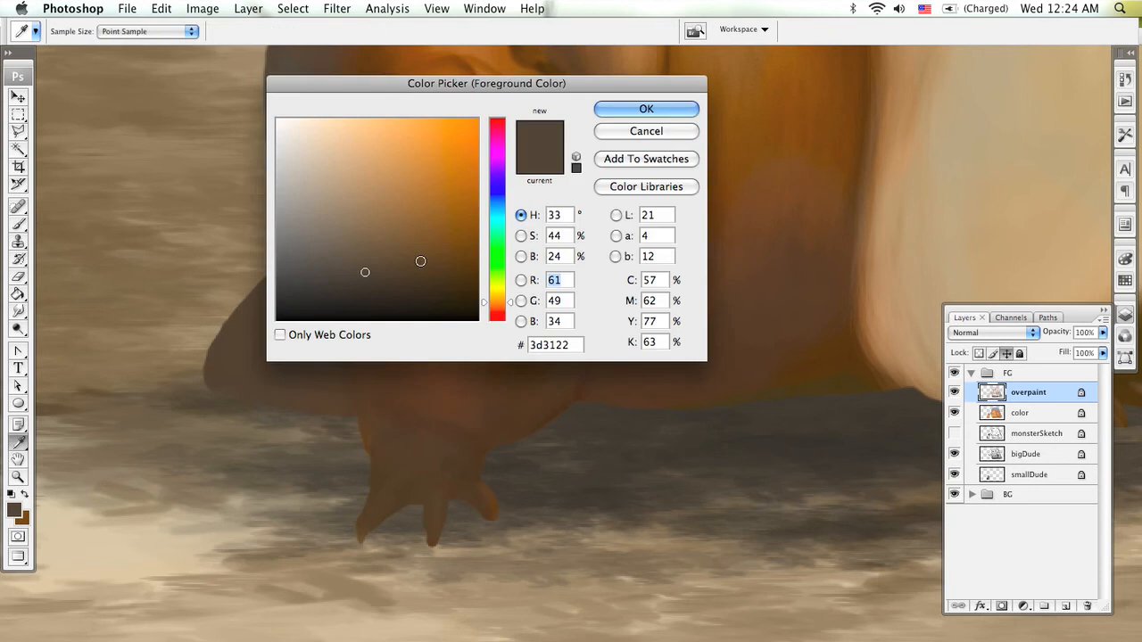
{"action": "left_click", "coordinate": [346, 270]}
{"action": "left_click_drag", "start_coordinate": [346, 271], "coordinate": [339, 274]}
{"action": "left_click_drag", "start_coordinate": [497, 189], "coordinate": [497, 184]}
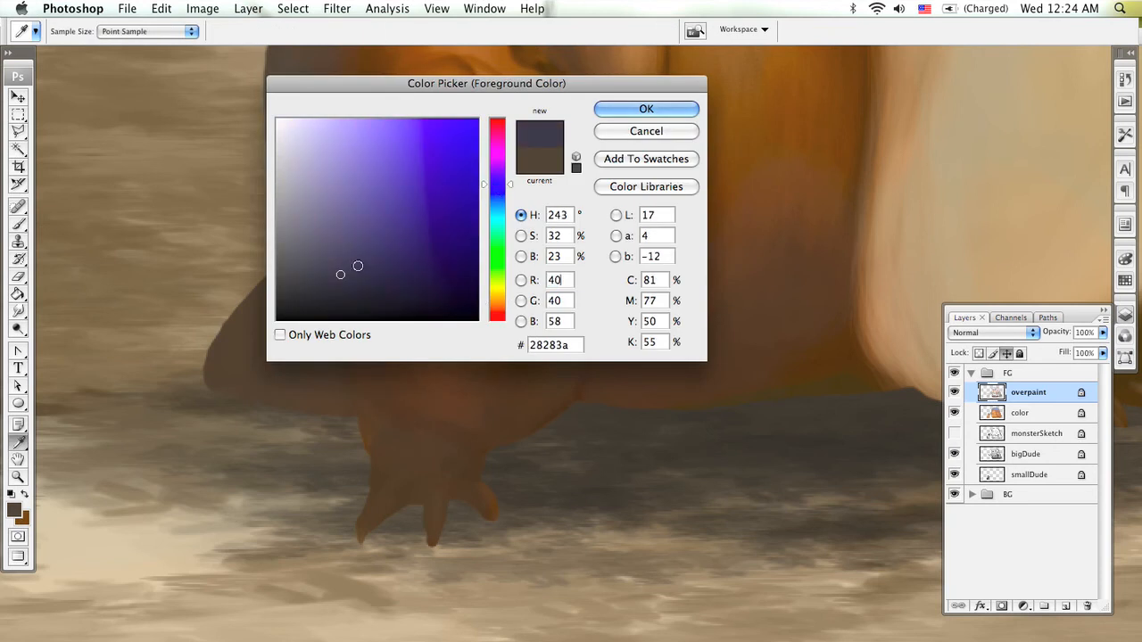
{"action": "left_click", "coordinate": [315, 292]}
{"action": "left_click", "coordinate": [314, 285]}
{"action": "left_click", "coordinate": [646, 109]}
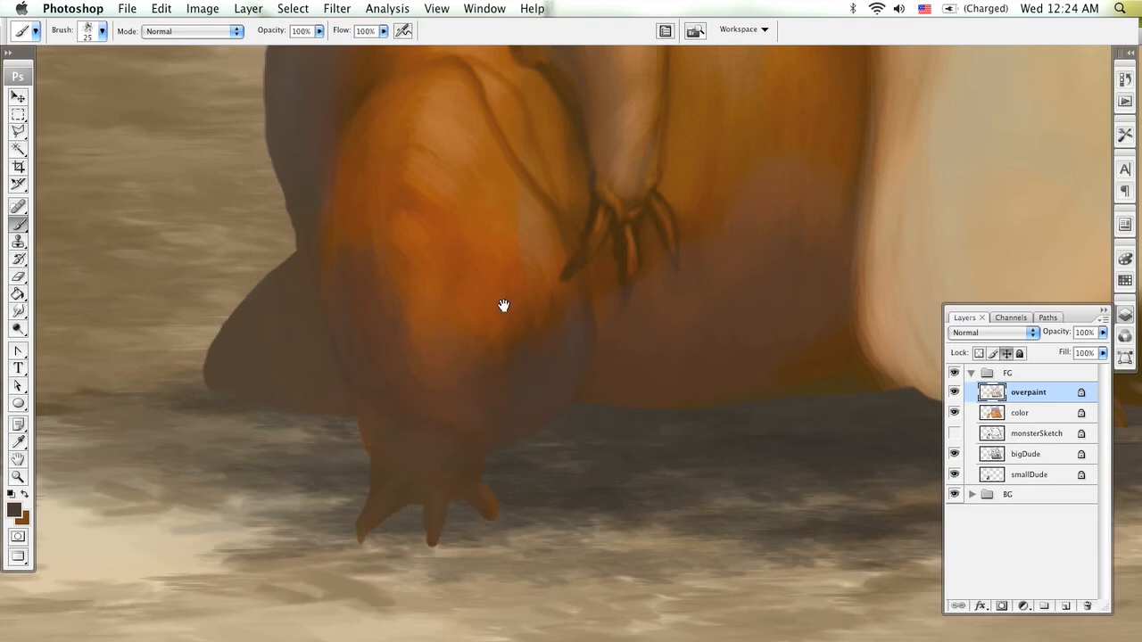
- Deepen the shading on the small monster's thigh and knee with the dark muted violet, using brush sizes from 10 to 50 px
{"action": "left_click_drag", "start_coordinate": [503, 305], "coordinate": [444, 435]}
{"action": "key", "text": "bracketright"}
{"action": "key", "text": "bracketright"}
{"action": "key", "text": "bracketright"}
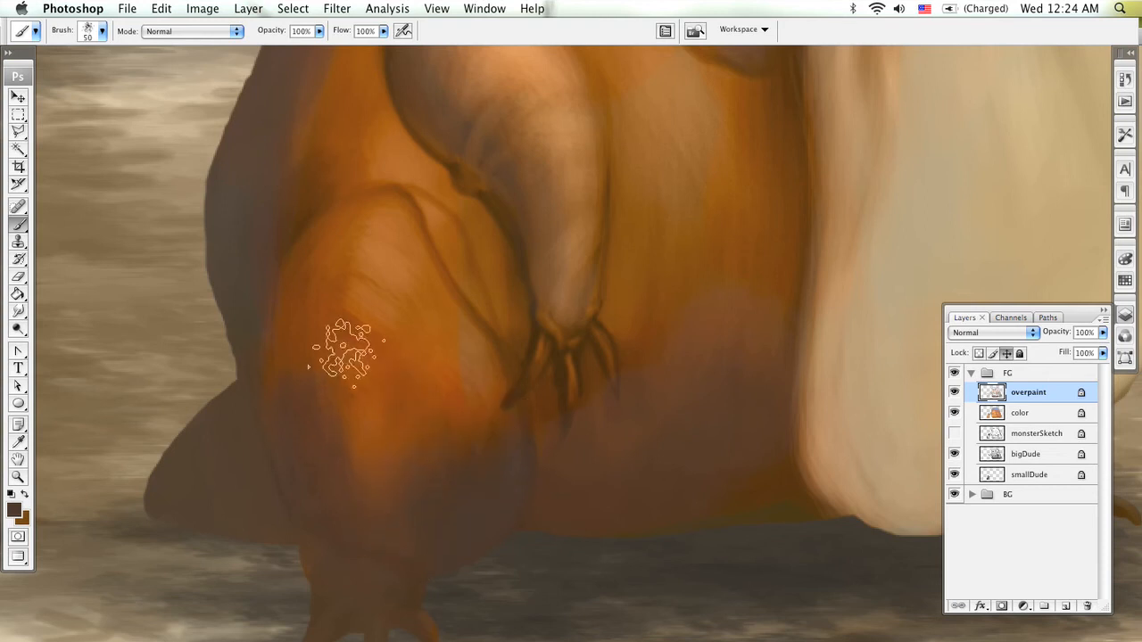
{"action": "key", "text": "bracketleft"}
{"action": "key", "text": "bracketleft"}
{"action": "key", "text": "bracketleft"}
{"action": "key", "text": "bracketleft"}
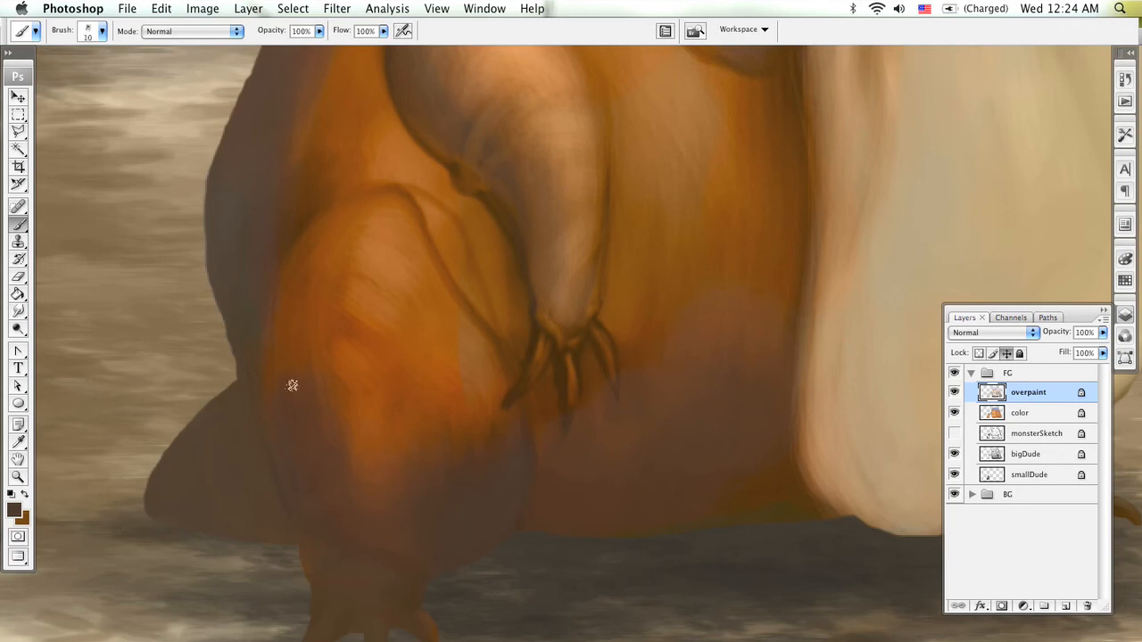
{"action": "key", "text": "bracketright"}
{"action": "key", "text": "bracketright"}
{"action": "key", "text": "bracketright"}
{"action": "key", "text": "bracketright"}
{"action": "key", "text": "bracketright"}
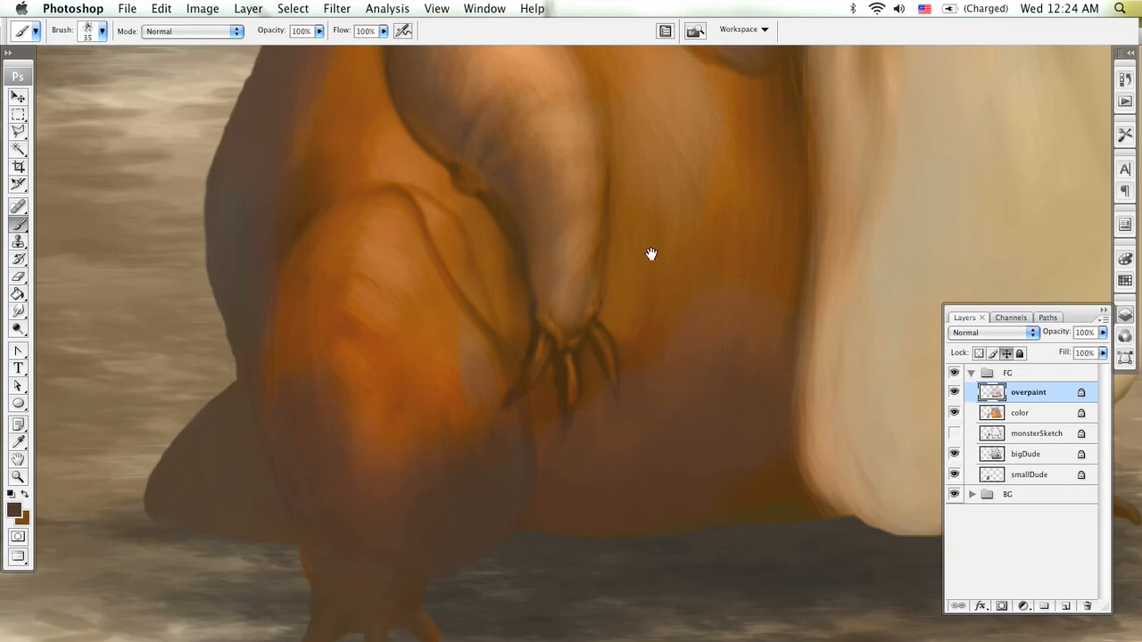
- Sample a dark brown from the small monster and reduce the brush to 6 px for its foot
{"action": "mouse_move", "coordinate": [650, 255]}
{"action": "left_mouse_down"}
{"action": "mouse_move", "coordinate": [545, 367]}
{"action": "mouse_move", "coordinate": [504, 544]}
{"action": "left_mouse_up"}
{"action": "left_click_drag", "start_coordinate": [400, 248], "coordinate": [610, 335]}
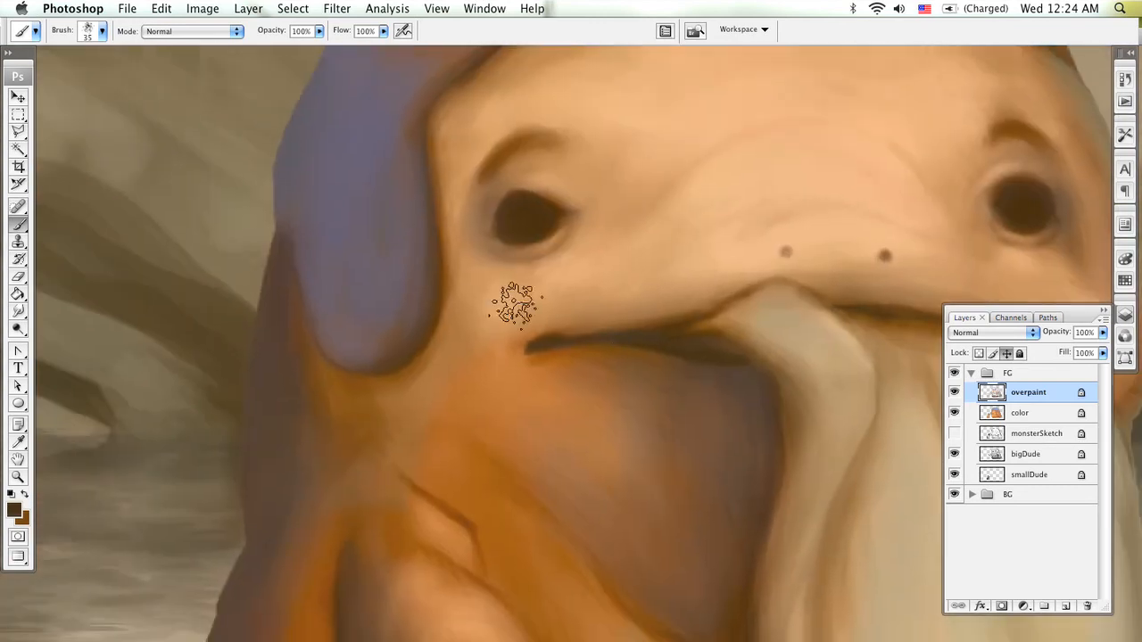
{"action": "left_click_drag", "start_coordinate": [510, 301], "coordinate": [566, 57]}
{"action": "mouse_move", "coordinate": [540, 485]}
{"action": "left_mouse_down"}
{"action": "mouse_move", "coordinate": [548, 191]}
{"action": "mouse_move", "coordinate": [609, 415]}
{"action": "left_mouse_up"}
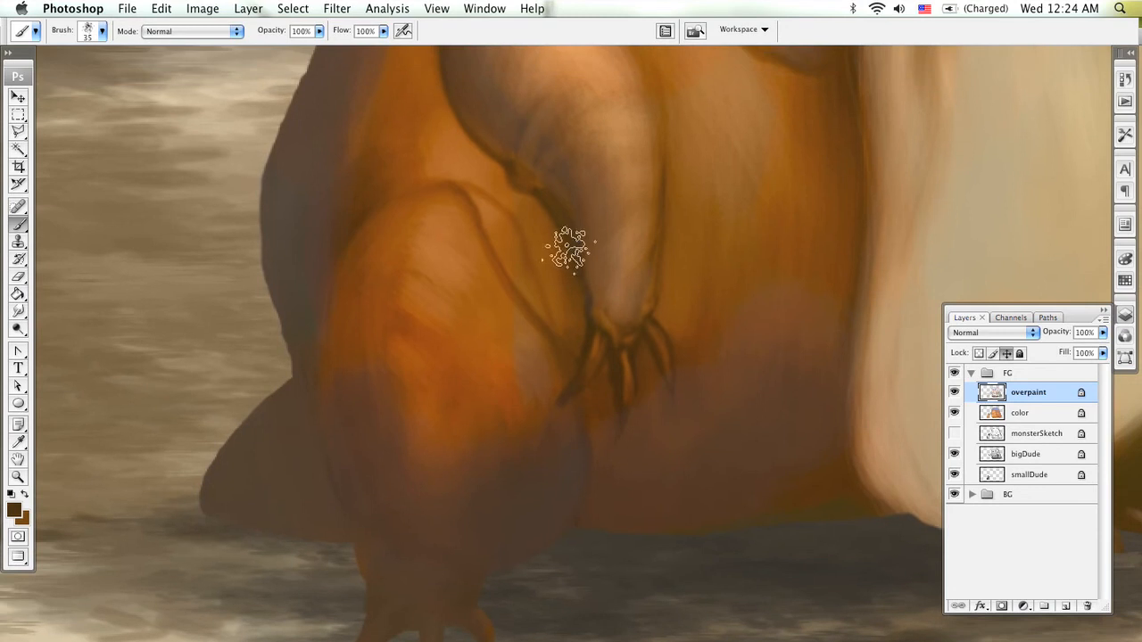
{"action": "left_click_drag", "start_coordinate": [550, 490], "coordinate": [506, 414]}
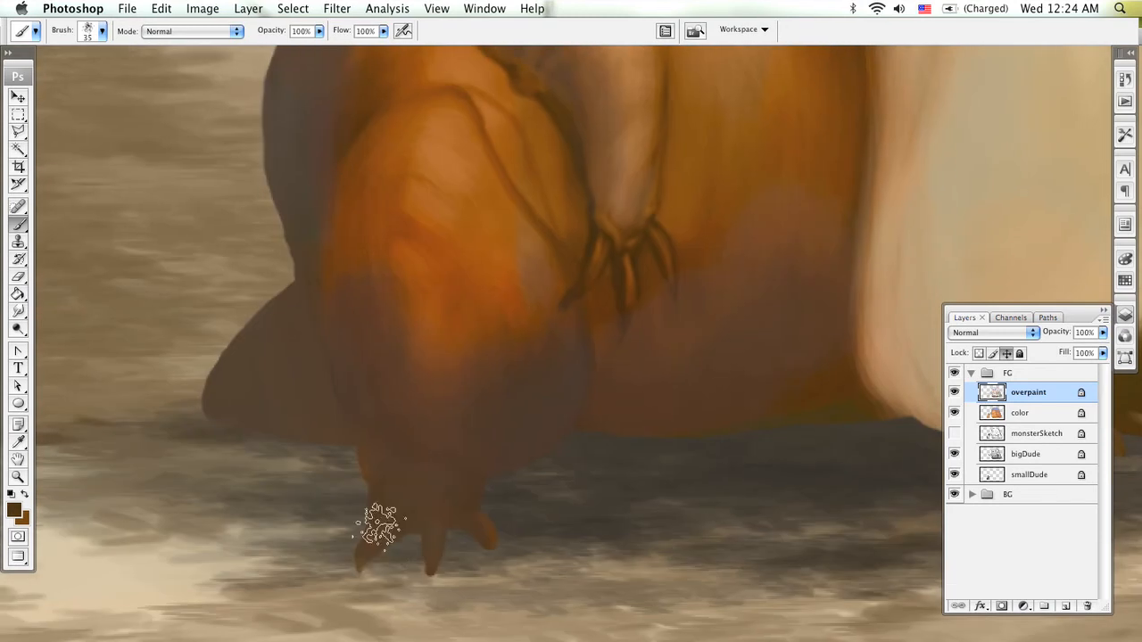
{"action": "key", "text": "bracketleft"}
{"action": "key", "text": "bracketleft"}
{"action": "key", "text": "bracketleft"}
{"action": "key", "text": "bracketleft"}
{"action": "key", "text": "bracketleft"}
{"action": "key", "text": "bracketleft"}
{"action": "key", "text": "bracketleft"}
{"action": "key", "text": "bracketleft"}
{"action": "key", "text": "bracketleft"}
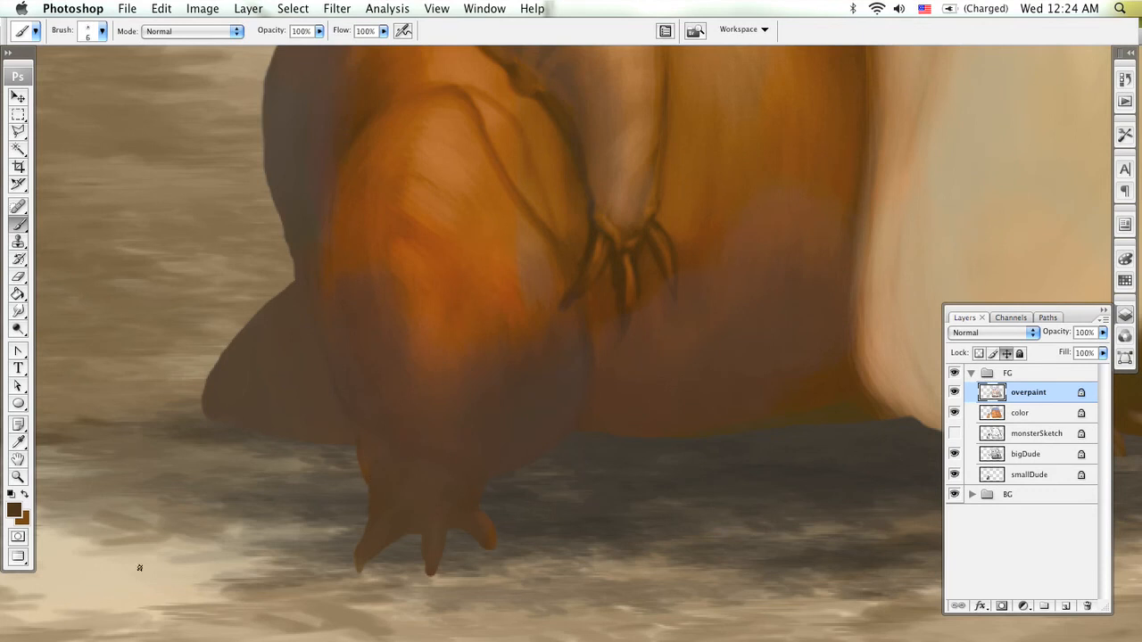
- Shift the foreground colour to a very dark blue-grey and outline the small monster's outer leg edge and ankle at 6 px
{"action": "left_click", "coordinate": [15, 510]}
{"action": "left_click_drag", "start_coordinate": [337, 272], "coordinate": [305, 290]}
{"action": "left_click", "coordinate": [495, 188]}
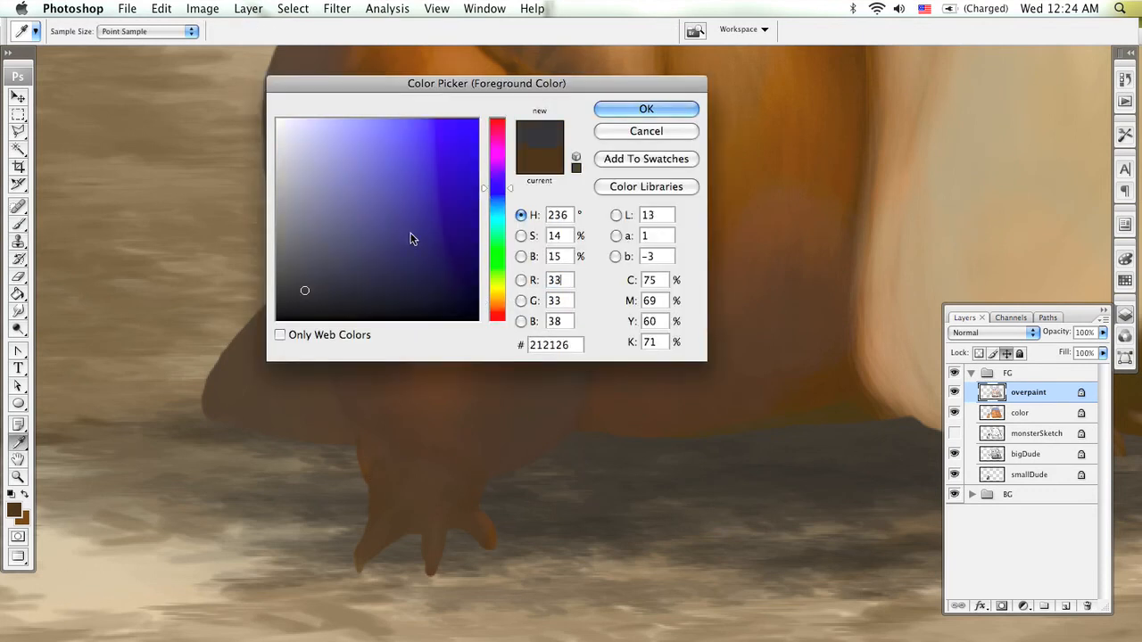
{"action": "left_click", "coordinate": [305, 294]}
{"action": "left_click_drag", "start_coordinate": [500, 197], "coordinate": [500, 200]}
{"action": "left_click_drag", "start_coordinate": [312, 281], "coordinate": [300, 288]}
{"action": "left_click_drag", "start_coordinate": [495, 201], "coordinate": [501, 193]}
{"action": "left_click", "coordinate": [304, 293]}
{"action": "left_click", "coordinate": [634, 110]}
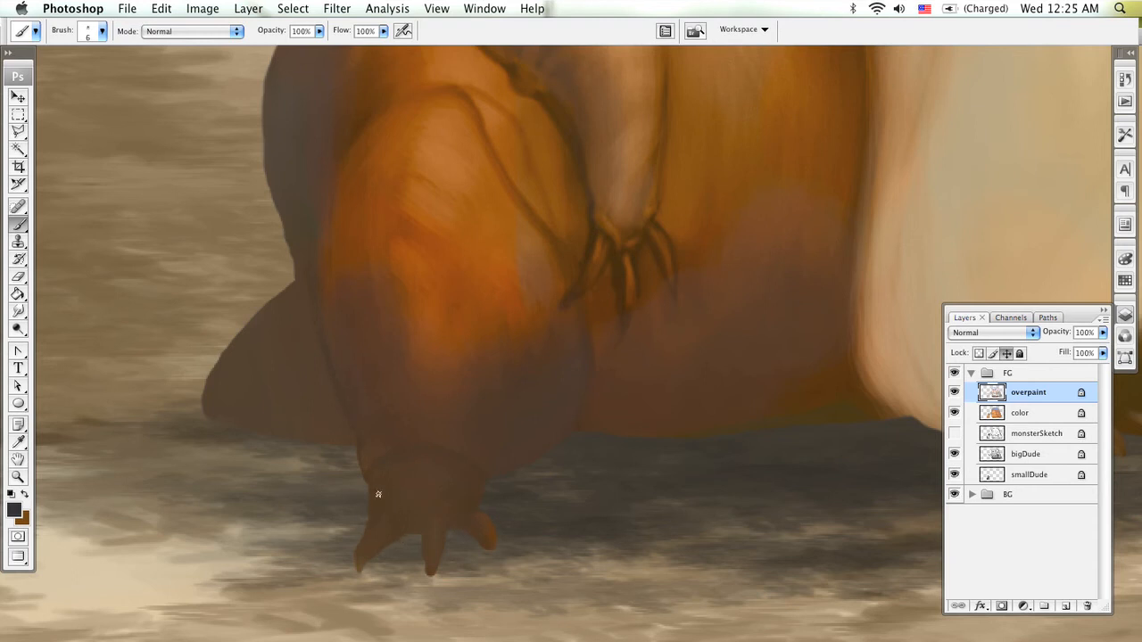
- Darken the small monster's ankle, toes and the leg edge beside the belly with the blue-grey, varying the brush up to 35 px
{"action": "key", "text": "bracketright"}
{"action": "key", "text": "bracketright"}
{"action": "key", "text": "bracketright"}
{"action": "key", "text": "bracketright"}
{"action": "key", "text": "bracketright"}
{"action": "key", "text": "bracketright"}
{"action": "key", "text": "bracketright"}
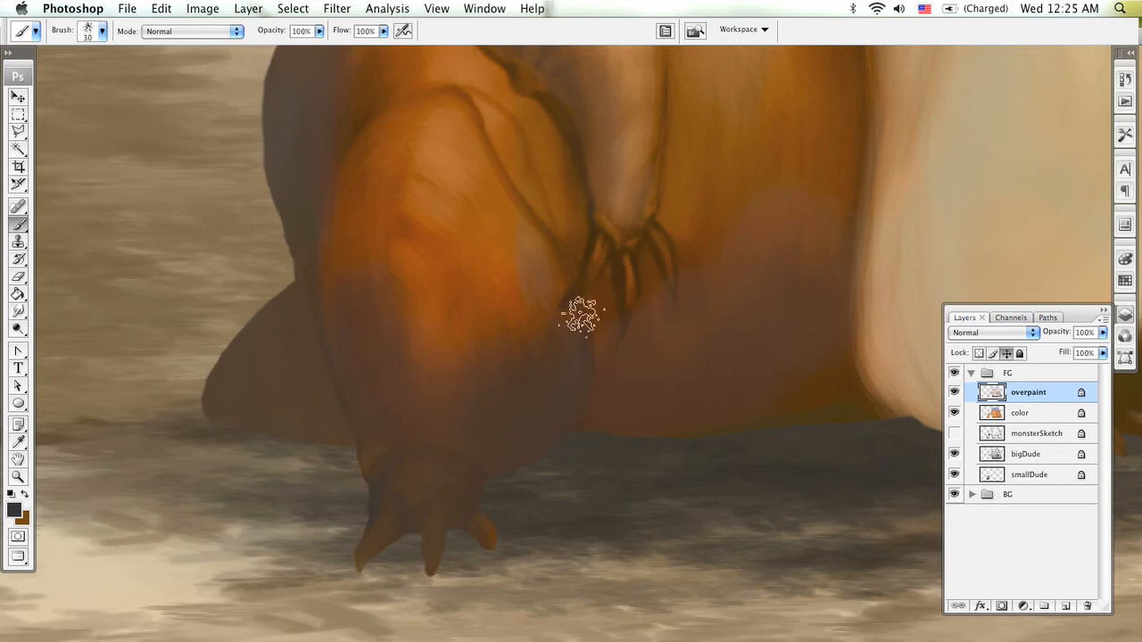
{"action": "key", "text": "bracketleft"}
{"action": "key", "text": "bracketleft"}
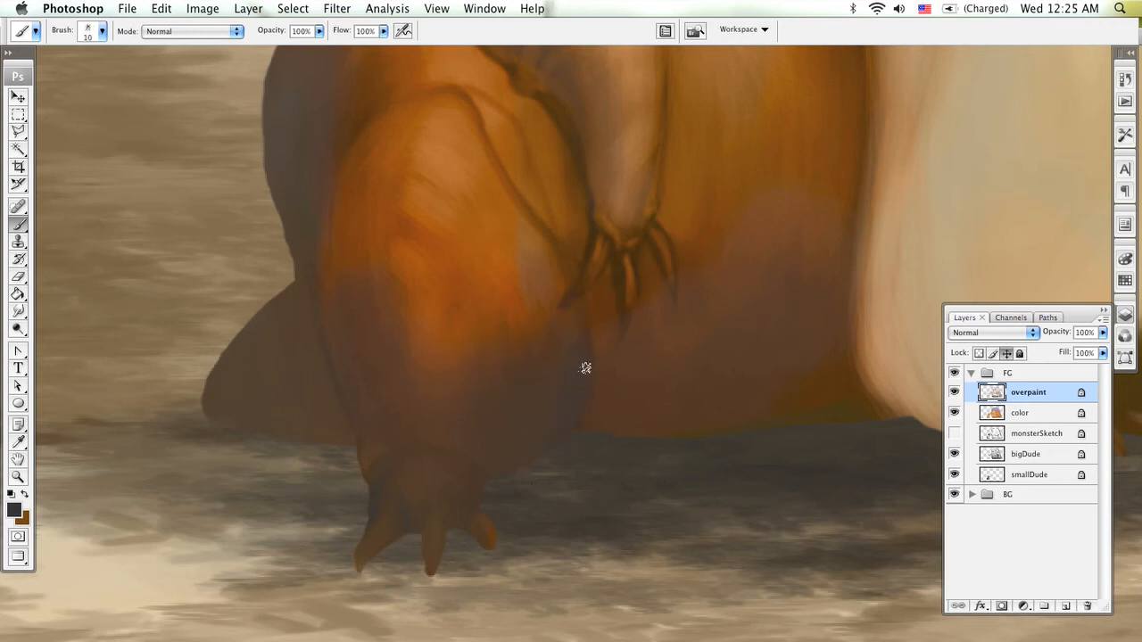
{"action": "key", "text": "bracketleft"}
{"action": "key", "text": "bracketright"}
{"action": "key", "text": "bracketright"}
{"action": "key", "text": "bracketright"}
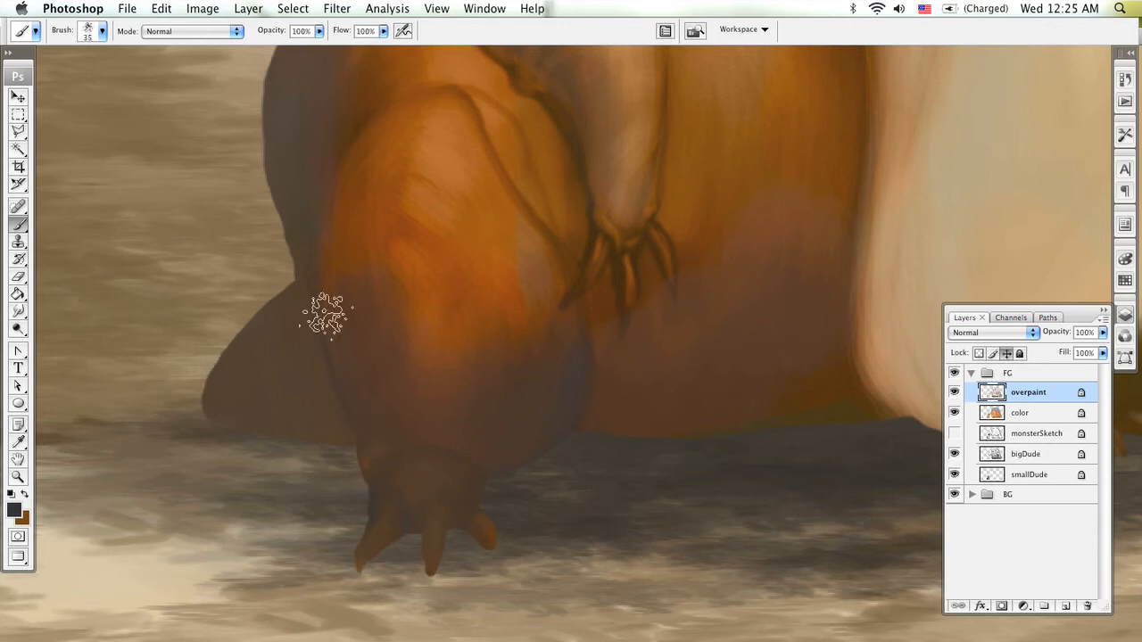
- Sharpen the small monster's outer ankle contour at 5 px and shade the outer side of the lower leg at 35 px
{"action": "key", "text": "bracketleft"}
{"action": "key", "text": "bracketleft"}
{"action": "key", "text": "bracketleft"}
{"action": "key", "text": "bracketleft"}
{"action": "key", "text": "bracketleft"}
{"action": "key", "text": "bracketleft"}
{"action": "key", "text": "bracketleft"}
{"action": "key", "text": "bracketleft"}
{"action": "key", "text": "bracketleft"}
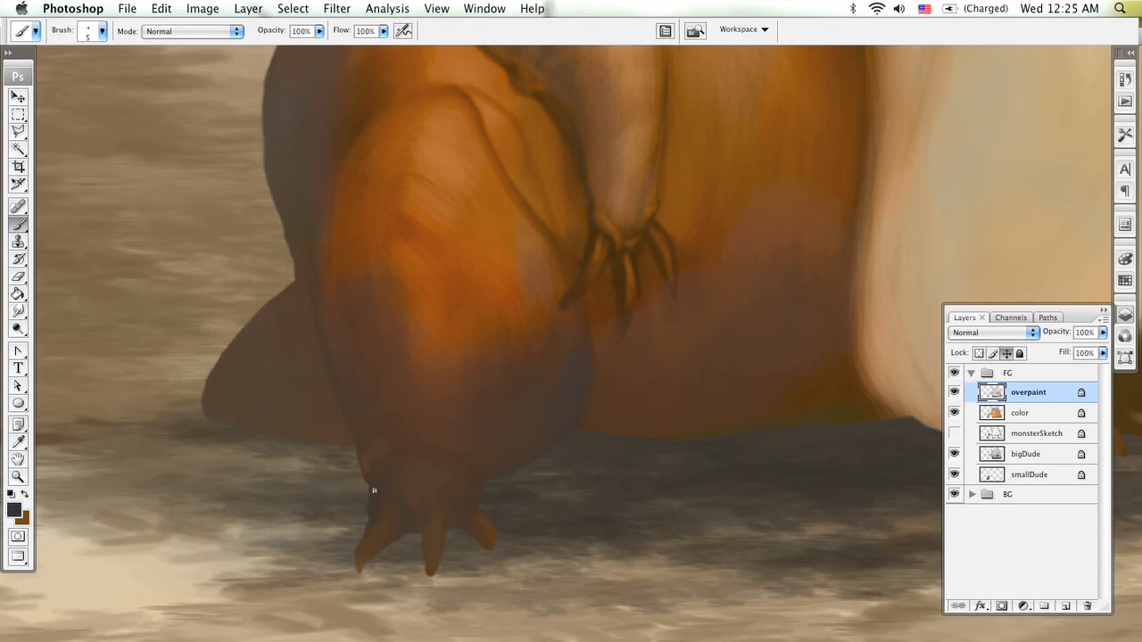
{"action": "key", "text": "bracketright"}
{"action": "key", "text": "bracketright"}
{"action": "key", "text": "bracketright"}
{"action": "key", "text": "bracketright"}
{"action": "key", "text": "bracketright"}
{"action": "key", "text": "bracketright"}
{"action": "key", "text": "bracketright"}
{"action": "key", "text": "bracketright"}
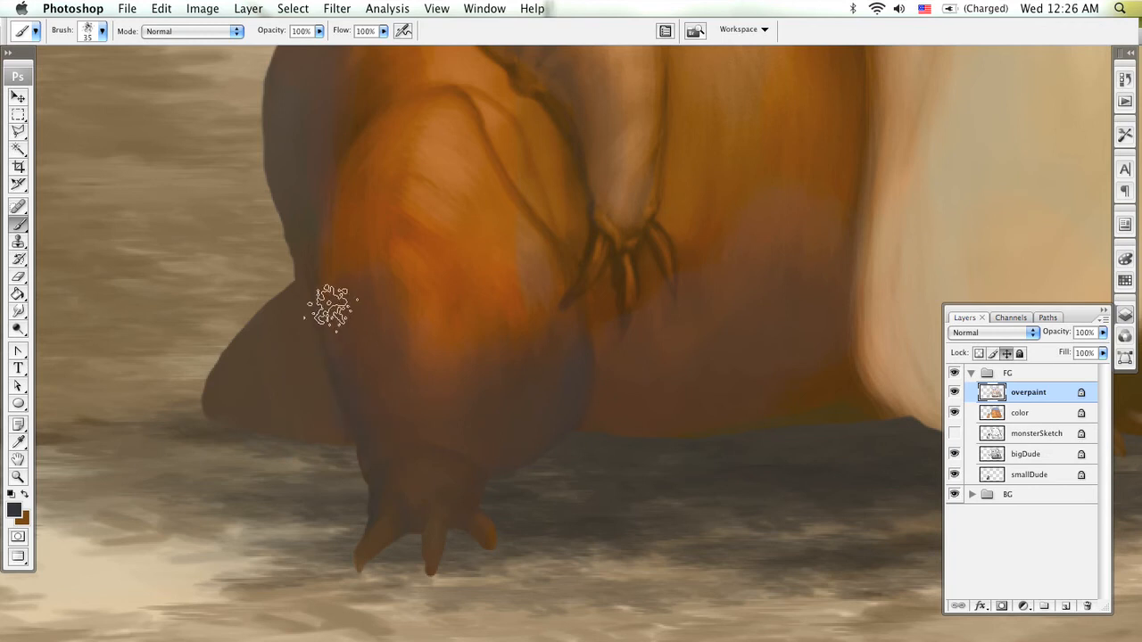
- Define the fold where the small monster's leg meets its ankle with the blue-grey at 3 px
{"action": "key", "text": "bracketleft"}
{"action": "key", "text": "bracketleft"}
{"action": "key", "text": "bracketleft"}
{"action": "key", "text": "bracketleft"}
{"action": "key", "text": "bracketleft"}
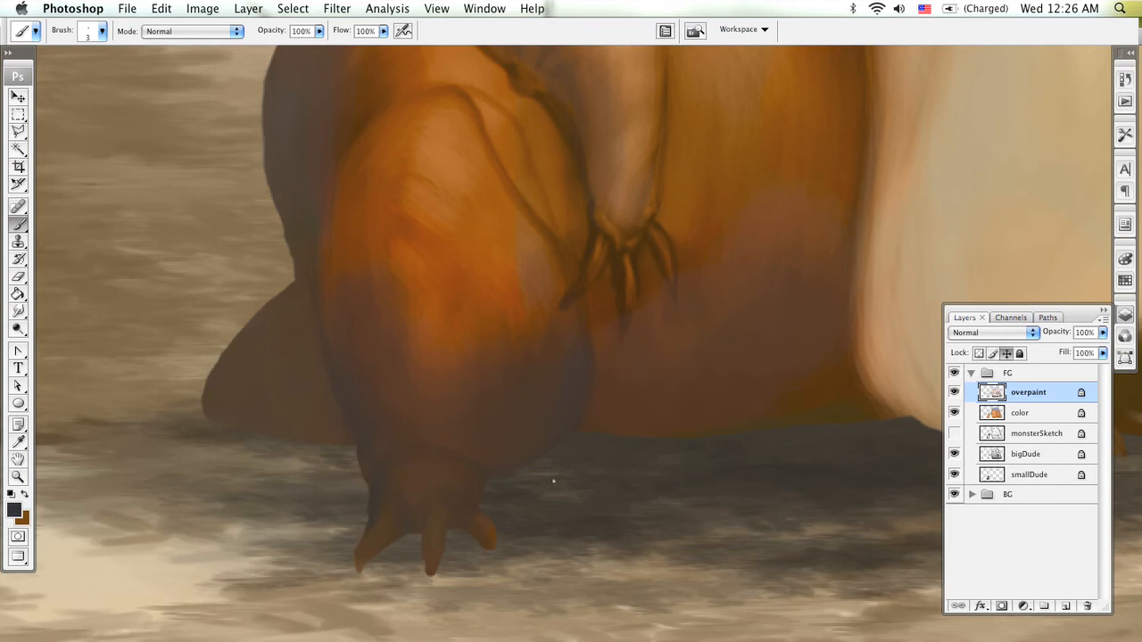
- Sample the olive brown of the small monster's other foot and shade the foot beneath the tongue with dark blue-grey at 9 px
{"action": "left_click_drag", "start_coordinate": [605, 435], "coordinate": [367, 487]}
{"action": "left_click_drag", "start_coordinate": [732, 392], "coordinate": [489, 403]}
{"action": "left_click_drag", "start_coordinate": [596, 438], "coordinate": [547, 337]}
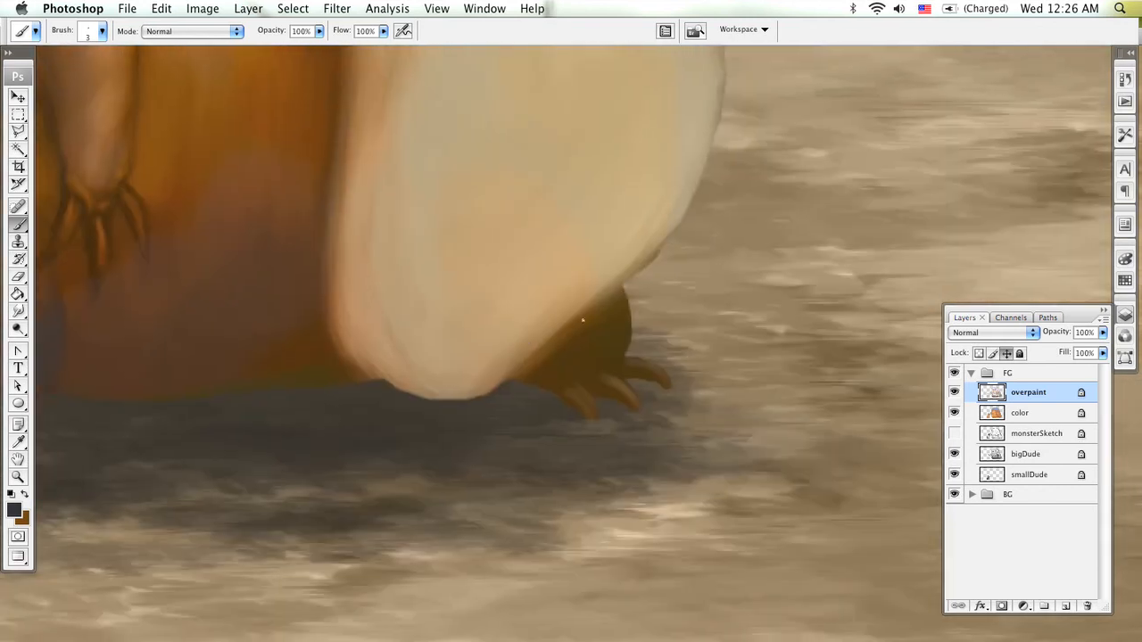
{"action": "left_click", "coordinate": [607, 341], "text": "alt"}
{"action": "left_click_drag", "start_coordinate": [557, 349], "coordinate": [630, 294]}
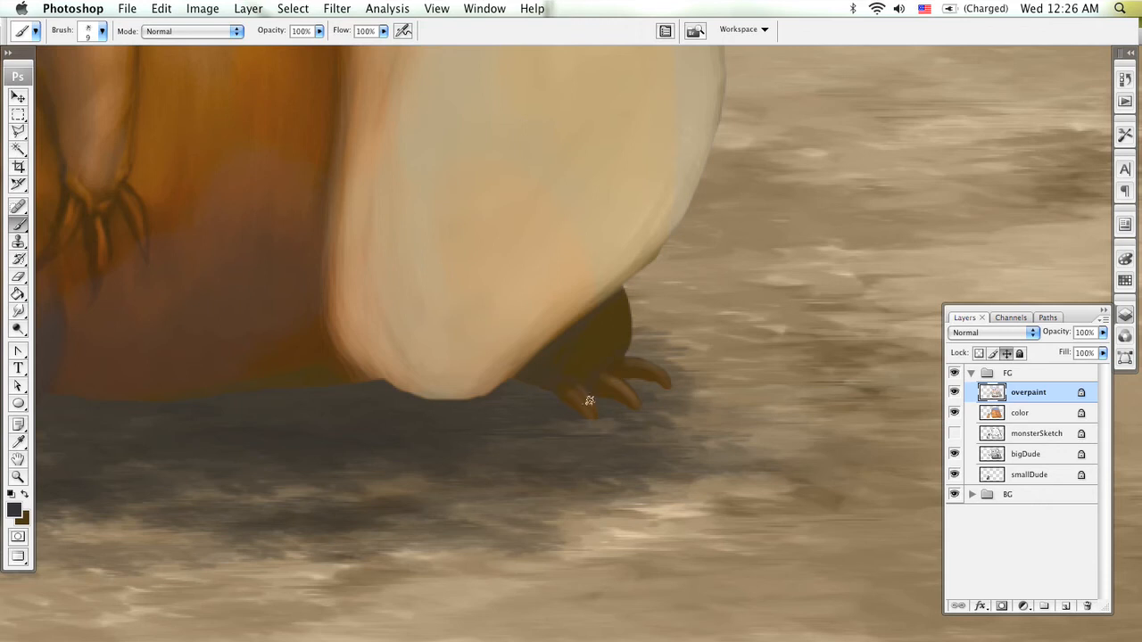
- Strengthen the shadows along the small monster's inner leg edge and lower back contour with the blue-grey, varying the brush size
{"action": "left_click_drag", "start_coordinate": [332, 323], "coordinate": [630, 331]}
{"action": "left_click_drag", "start_coordinate": [418, 305], "coordinate": [510, 363]}
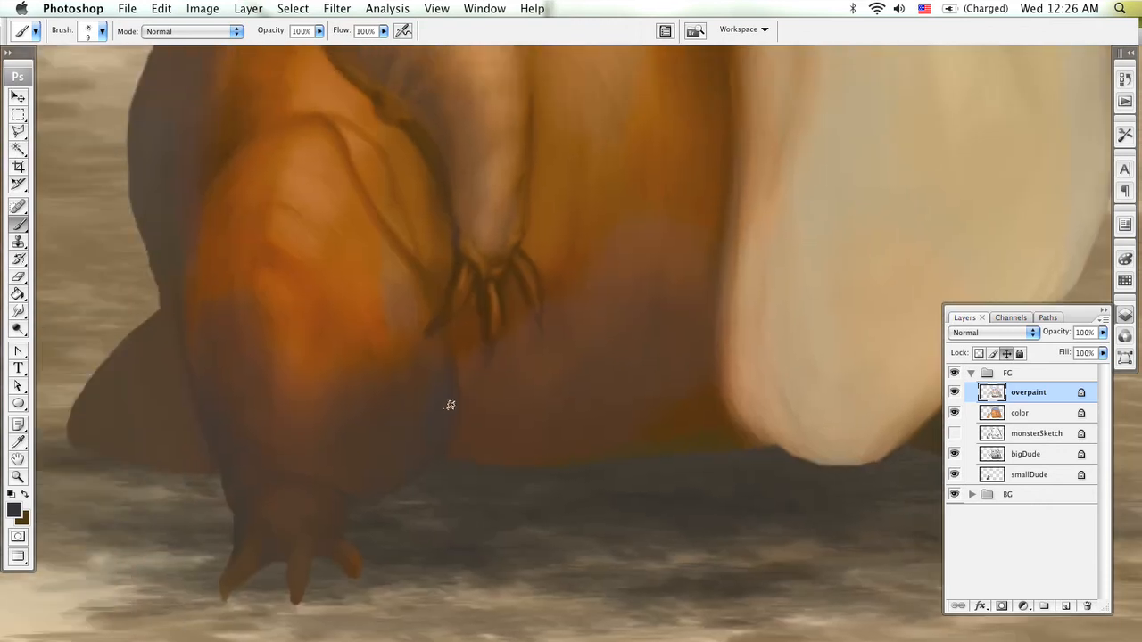
{"action": "key", "text": "bracketright"}
{"action": "key", "text": "bracketright"}
{"action": "key", "text": "bracketright"}
{"action": "key", "text": "bracketright"}
{"action": "key", "text": "bracketright"}
{"action": "key", "text": "bracketright"}
{"action": "key", "text": "bracketleft"}
{"action": "key", "text": "bracketleft"}
{"action": "key", "text": "bracketleft"}
{"action": "key", "text": "bracketleft"}
{"action": "key", "text": "bracketleft"}
{"action": "key", "text": "bracketleft"}
{"action": "key", "text": "bracketright"}
{"action": "key", "text": "bracketright"}
{"action": "key", "text": "bracketright"}
{"action": "key", "text": "bracketright"}
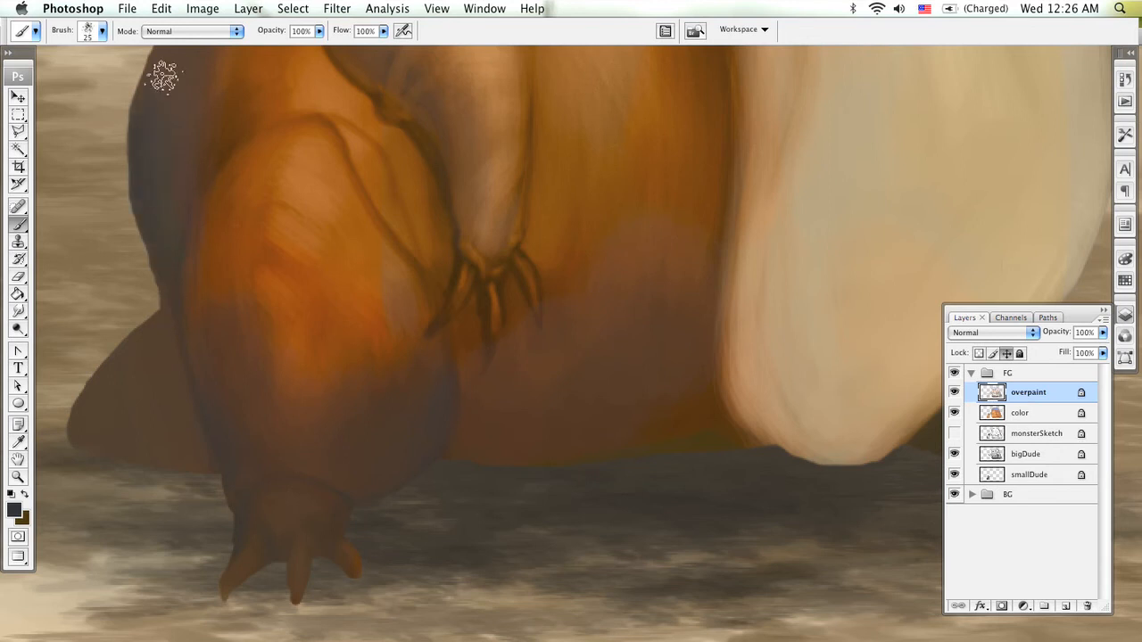
- Darken the small monster's back, the gap behind its leg and its tail with the blue-grey at 15 to 30 px
{"action": "key", "text": "bracketleft"}
{"action": "key", "text": "bracketleft"}
{"action": "key", "text": "bracketleft"}
{"action": "key", "text": "bracketleft"}
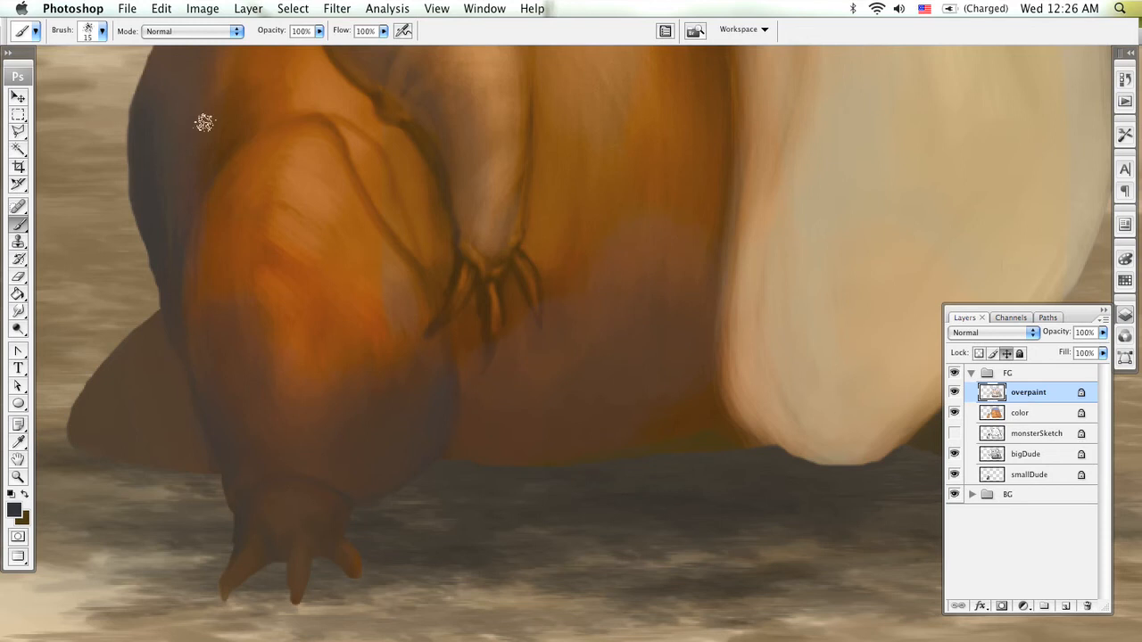
{"action": "key", "text": "bracketright"}
{"action": "key", "text": "bracketright"}
{"action": "key", "text": "bracketright"}
{"action": "key", "text": "bracketright"}
{"action": "key", "text": "bracketright"}
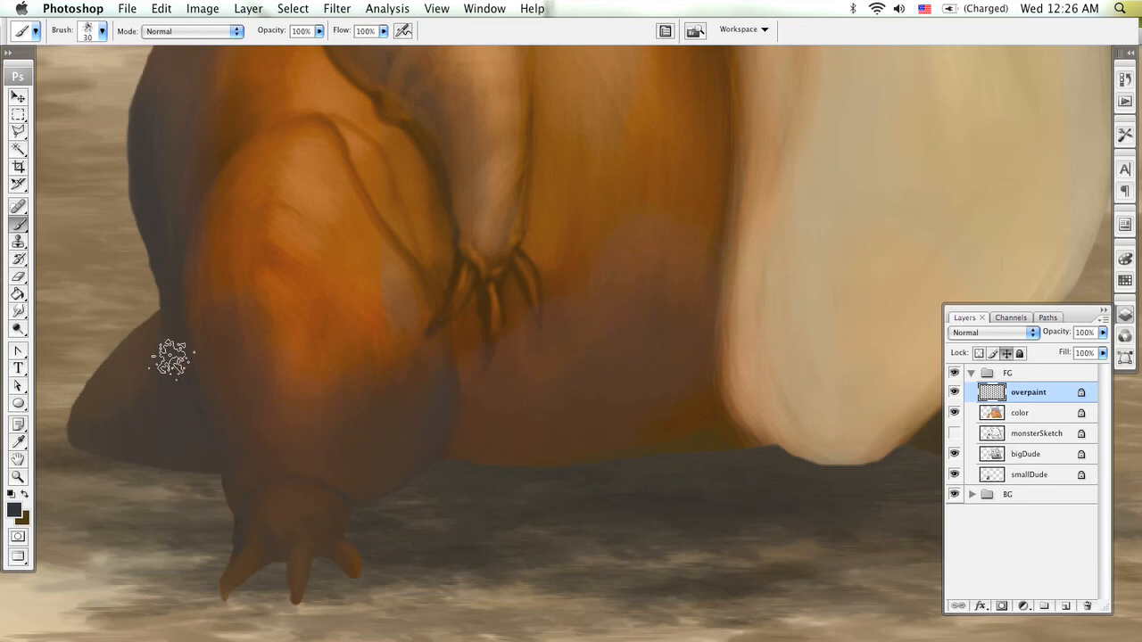
- Deepen the shadow between the big monster's left-hand leg and belly with the blue-grey, enlarging the brush to 70 px
{"action": "key", "text": "z"}
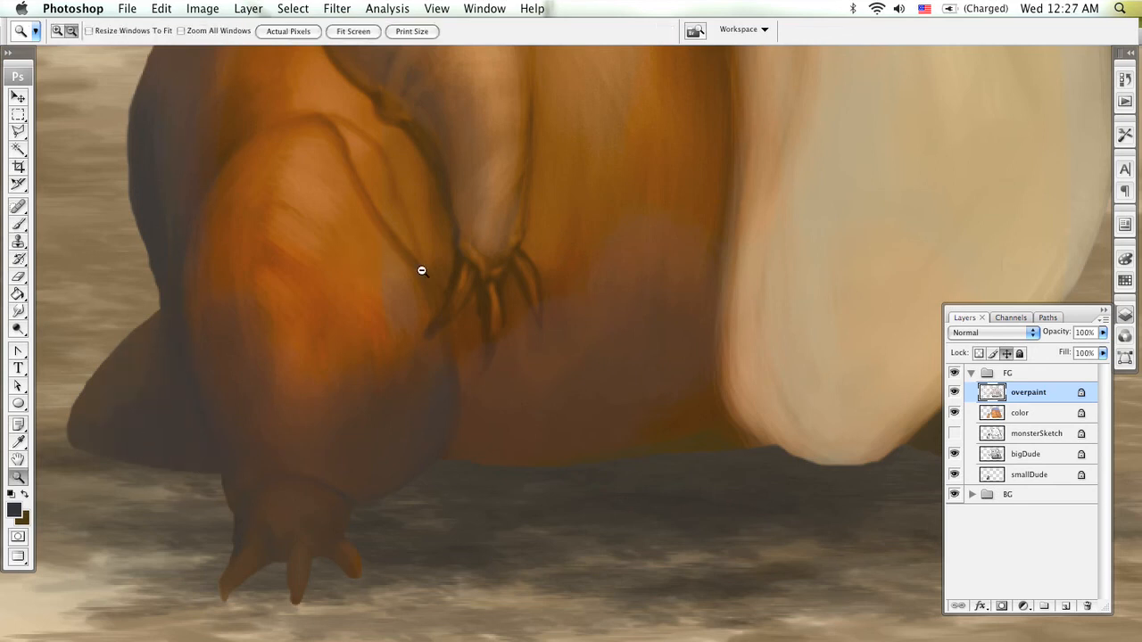
{"action": "left_click", "coordinate": [468, 297], "text": "alt"}
{"action": "left_click", "coordinate": [492, 304], "text": "alt"}
{"action": "left_click", "coordinate": [500, 258], "text": "alt"}
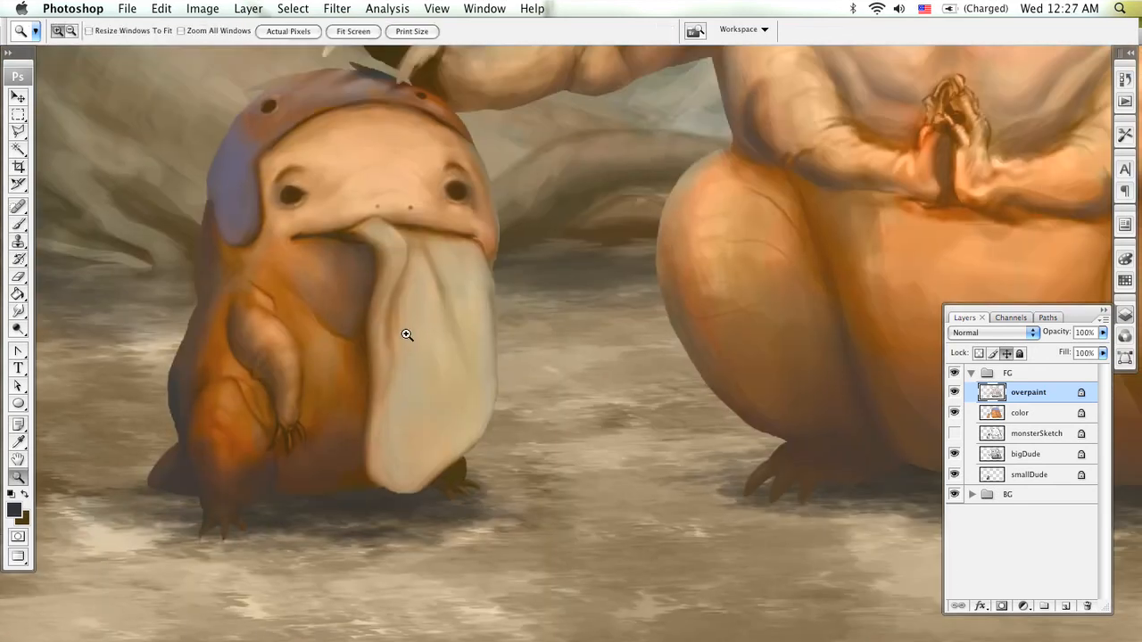
{"action": "left_click", "coordinate": [443, 335], "text": "alt"}
{"action": "left_click_drag", "start_coordinate": [598, 337], "coordinate": [236, 379]}
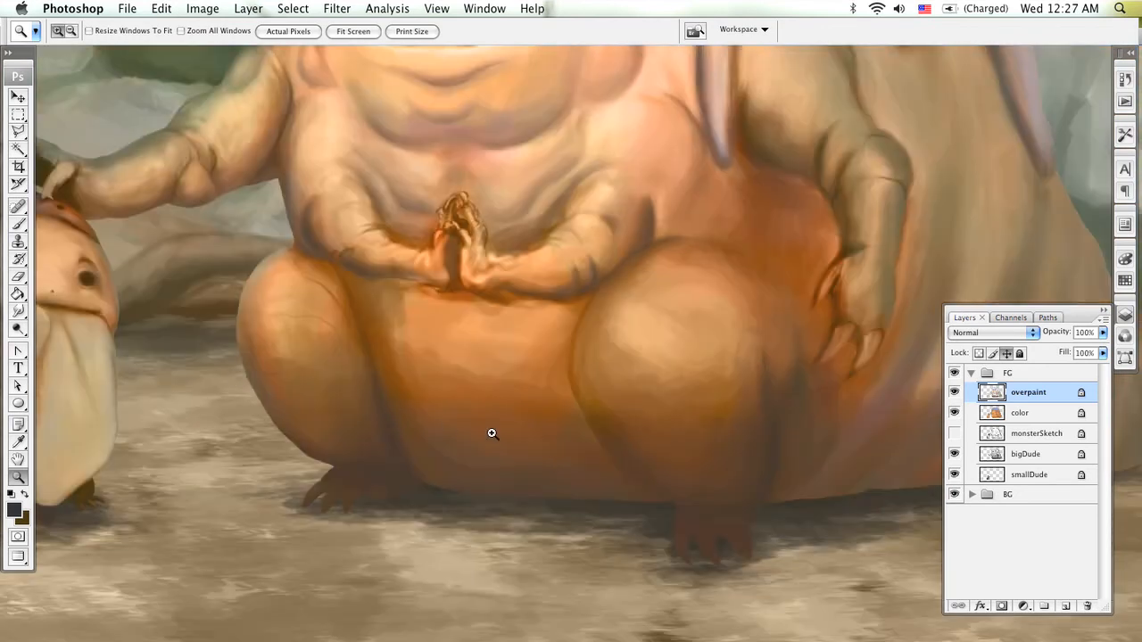
{"action": "left_click", "coordinate": [458, 476]}
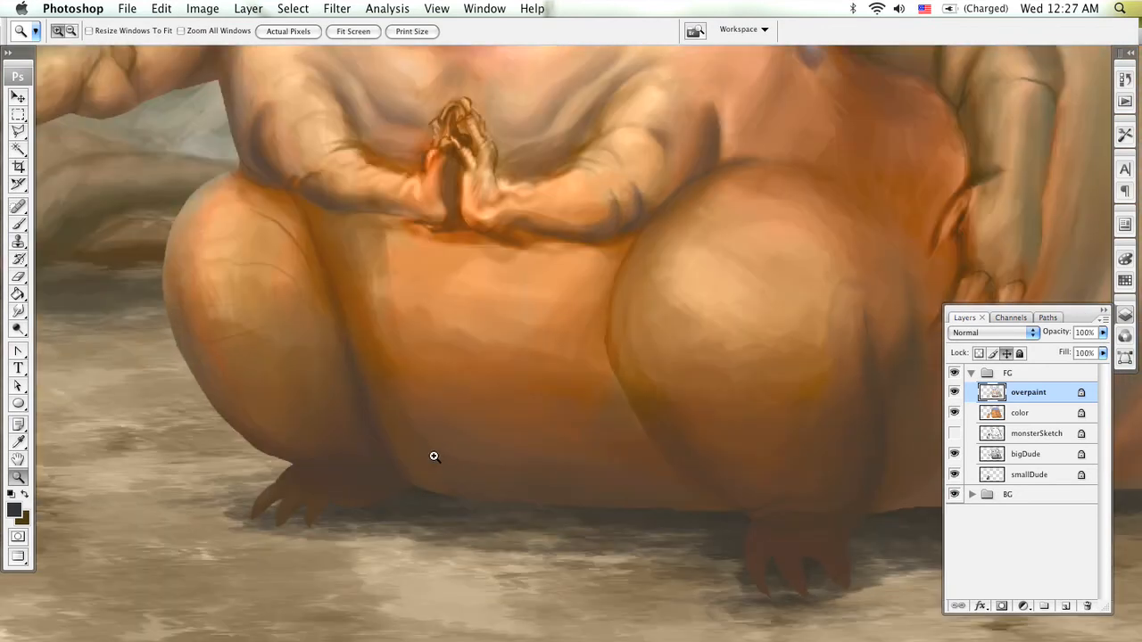
{"action": "key", "text": "super+space"}
{"action": "left_click", "coordinate": [418, 456]}
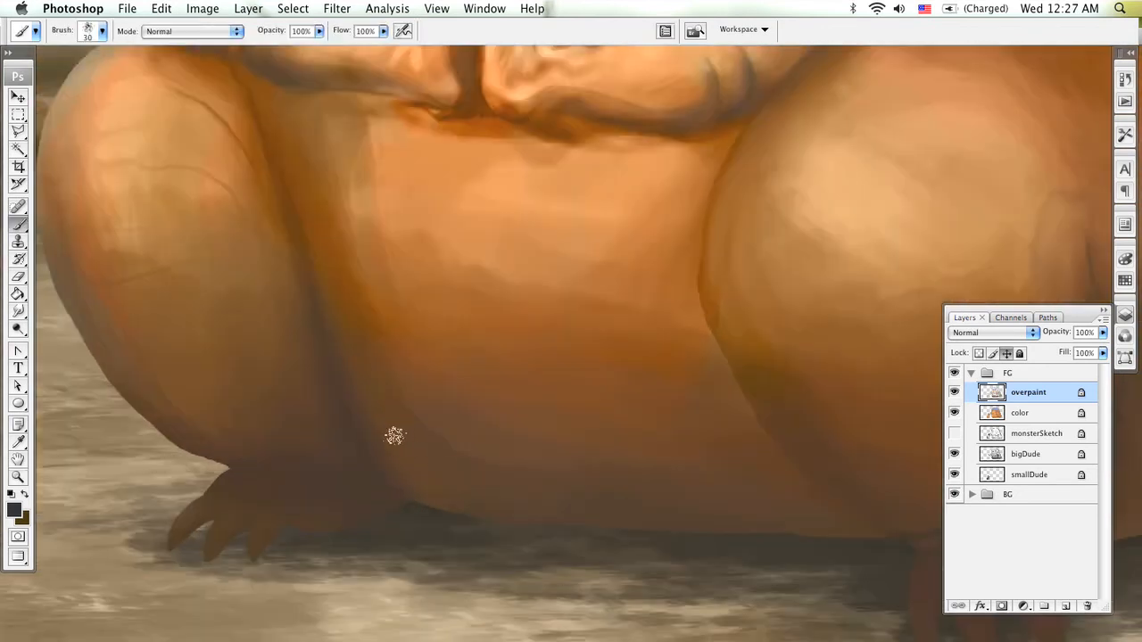
{"action": "left_click_drag", "start_coordinate": [393, 436], "coordinate": [550, 408]}
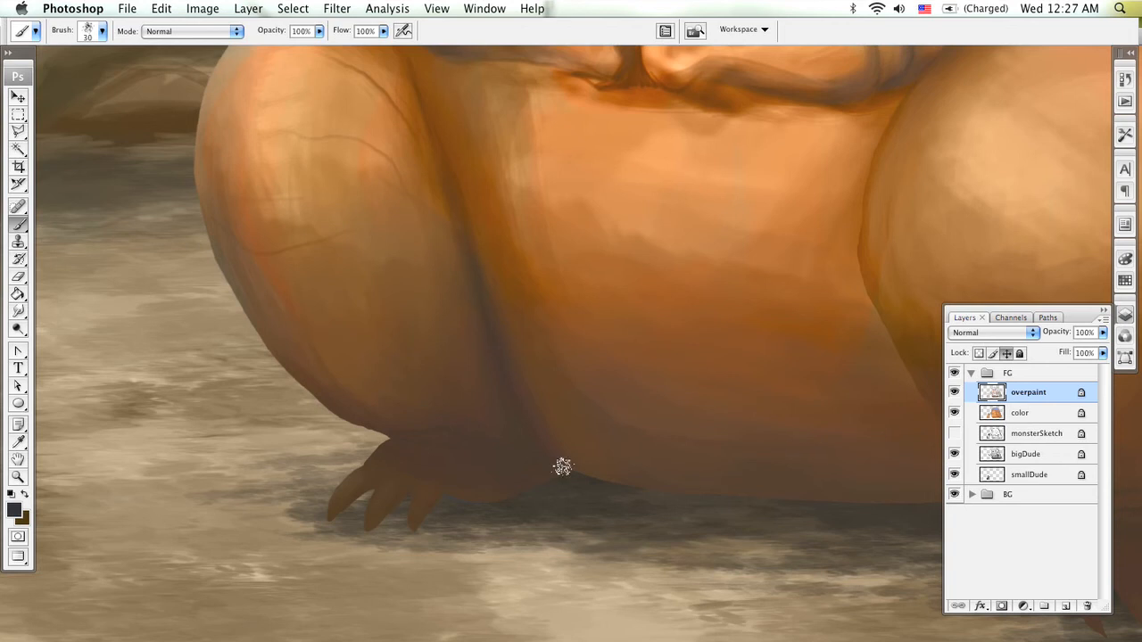
{"action": "key", "text": "bracketright"}
{"action": "key", "text": "bracketright"}
{"action": "key", "text": "bracketright"}
{"action": "key", "text": "bracketright"}
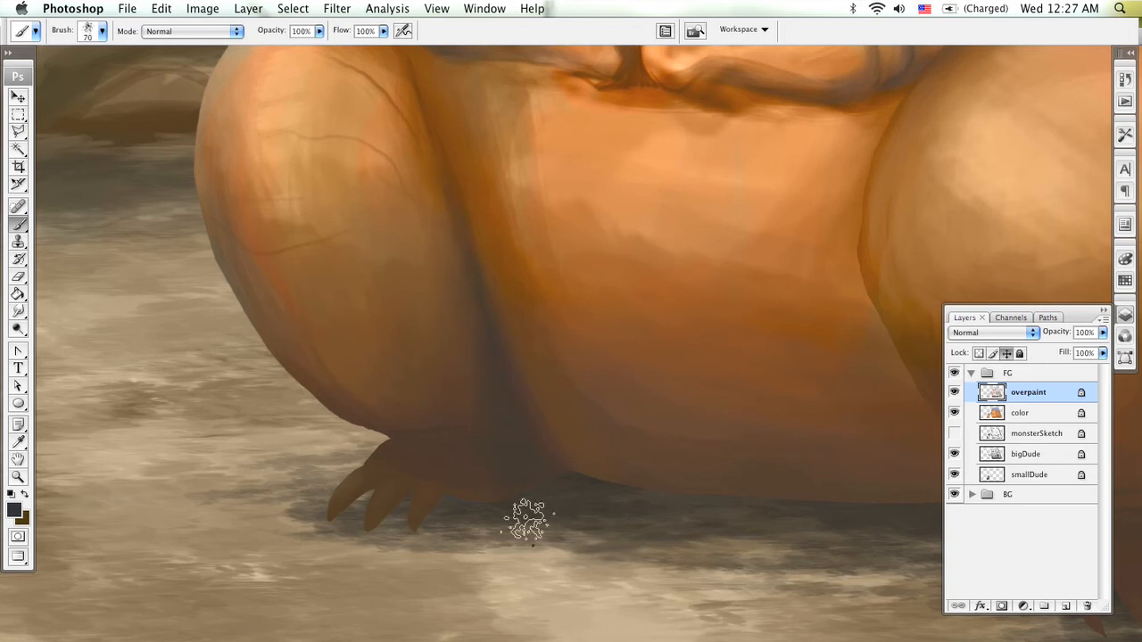
- Shade the top of the big monster's left-hand foot and the adjoining belly underside, reducing the brush to 9 px
{"action": "key", "text": "bracketleft"}
{"action": "key", "text": "bracketleft"}
{"action": "key", "text": "bracketleft"}
{"action": "key", "text": "bracketleft"}
{"action": "key", "text": "bracketleft"}
{"action": "key", "text": "bracketleft"}
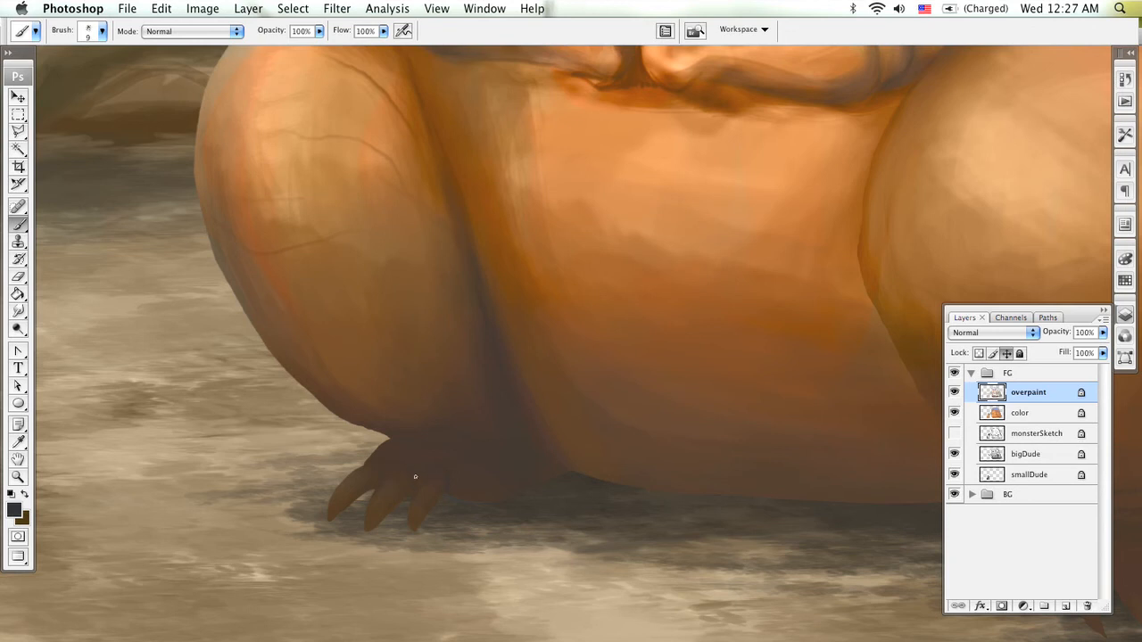
{"action": "key", "text": "bracketright"}
- Draw the ankle crease above the big monster's right-hand foot with the blue-grey at 9 px
{"action": "left_click_drag", "start_coordinate": [618, 457], "coordinate": [147, 428]}
{"action": "left_click_drag", "start_coordinate": [589, 425], "coordinate": [360, 333]}
{"action": "key", "text": "bracketleft"}
{"action": "key", "text": "bracketleft"}
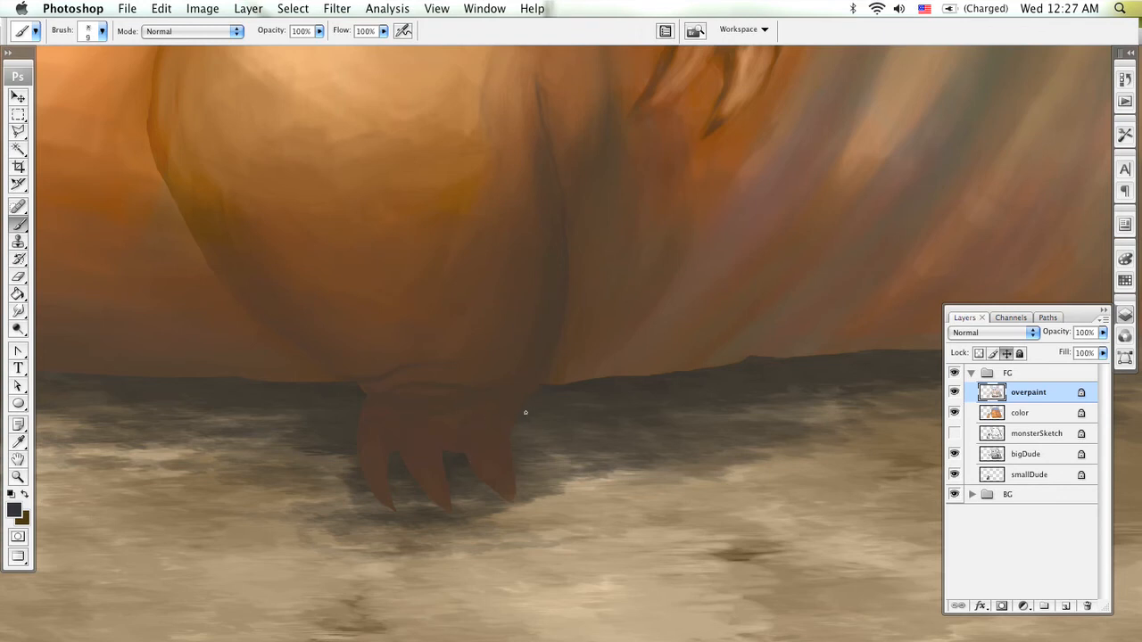
- Shade between the toes and along the outer edge of the big monster's right-hand leg, using brush sizes up to 45 px
{"action": "key", "text": "bracketright"}
{"action": "key", "text": "bracketright"}
{"action": "key", "text": "bracketright"}
{"action": "key", "text": "bracketright"}
{"action": "key", "text": "bracketleft"}
{"action": "key", "text": "bracketleft"}
{"action": "key", "text": "bracketleft"}
{"action": "key", "text": "bracketleft"}
{"action": "key", "text": "bracketleft"}
{"action": "key", "text": "bracketright"}
{"action": "key", "text": "bracketright"}
{"action": "key", "text": "bracketright"}
{"action": "key", "text": "bracketright"}
{"action": "key", "text": "bracketright"}
{"action": "key", "text": "bracketright"}
{"action": "key", "text": "bracketright"}
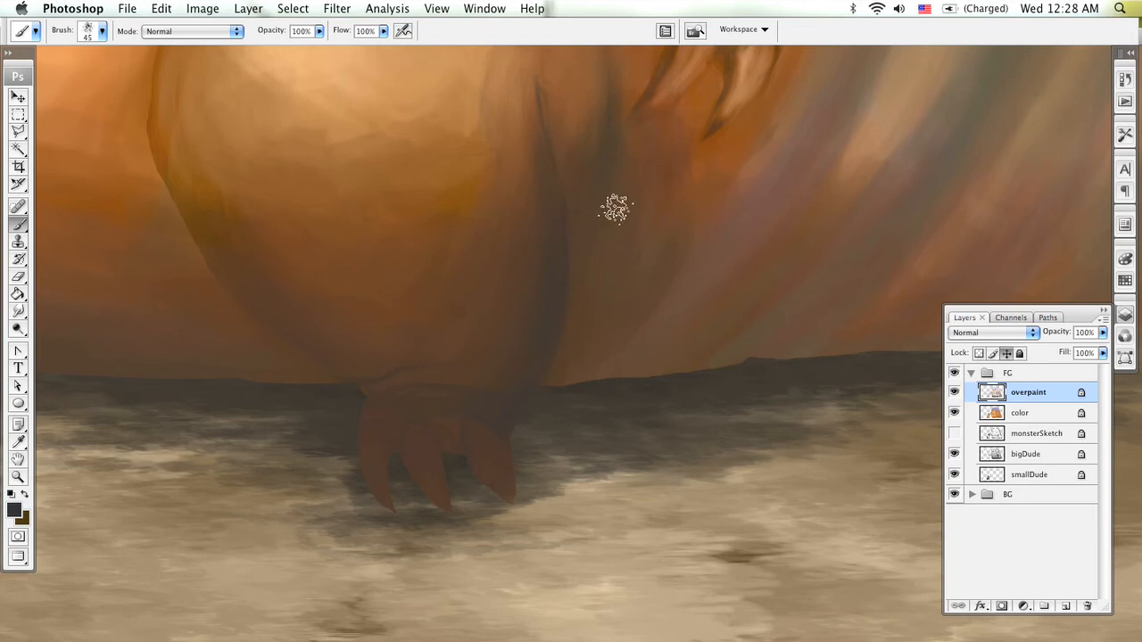
- Paint a broad dark shadow on the big monster's body beside the right-hand leg with the 80 px brush
{"action": "key", "text": "bracketright"}
{"action": "key", "text": "bracketright"}
{"action": "key", "text": "bracketright"}
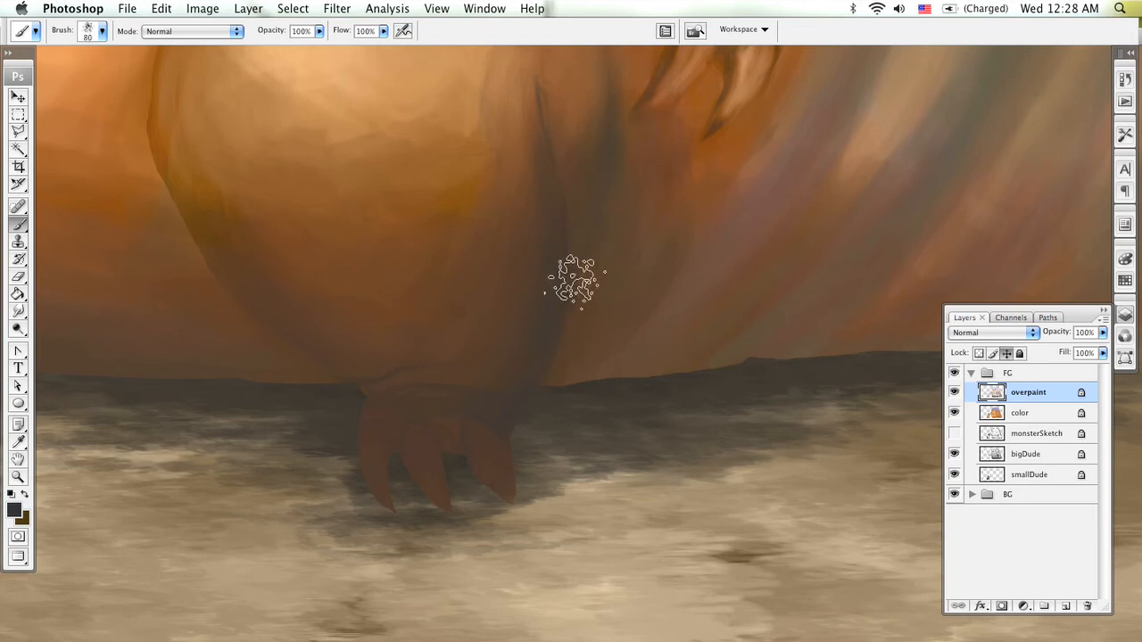
{"action": "key", "text": "bracketright"}
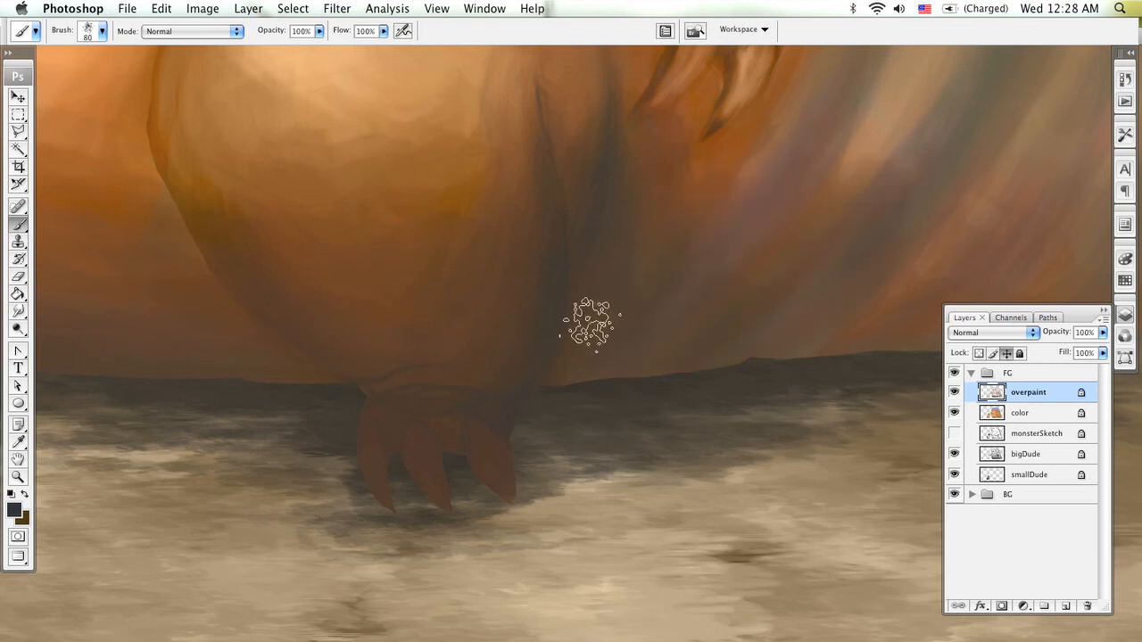
- Sample a dark reddish brown and blend the top of the big monster's right-hand foot at 20 px
{"action": "key", "text": "bracketleft"}
{"action": "key", "text": "bracketleft"}
{"action": "key", "text": "bracketleft"}
{"action": "key", "text": "bracketleft"}
{"action": "key", "text": "bracketleft"}
{"action": "key", "text": "bracketleft"}
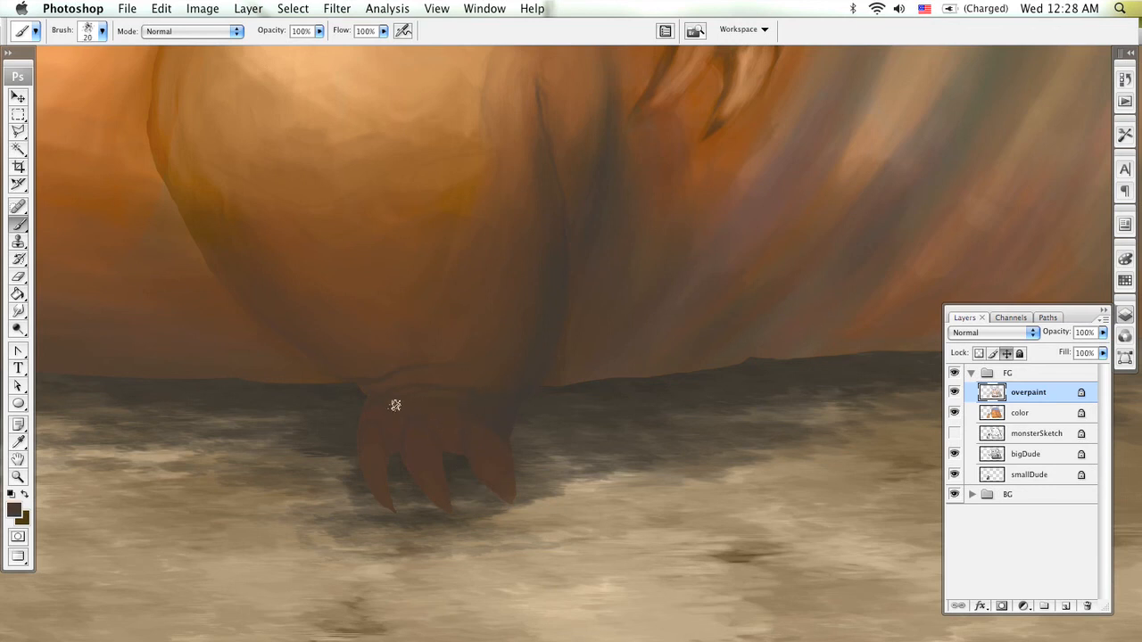
- Mix a muted grey-green foreground colour for shading the small monster's arm and leg
{"action": "left_click", "coordinate": [406, 199], "text": "alt"}
{"action": "left_click_drag", "start_coordinate": [257, 434], "coordinate": [705, 427]}
{"action": "left_click_drag", "start_coordinate": [214, 399], "coordinate": [574, 386]}
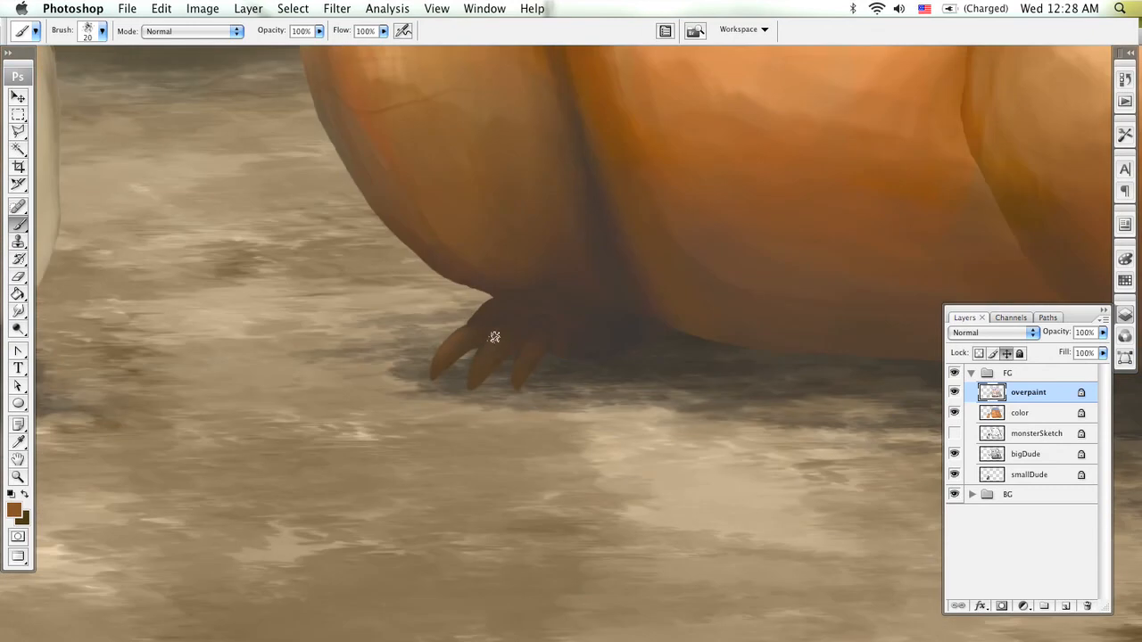
{"action": "left_click_drag", "start_coordinate": [508, 413], "coordinate": [768, 479]}
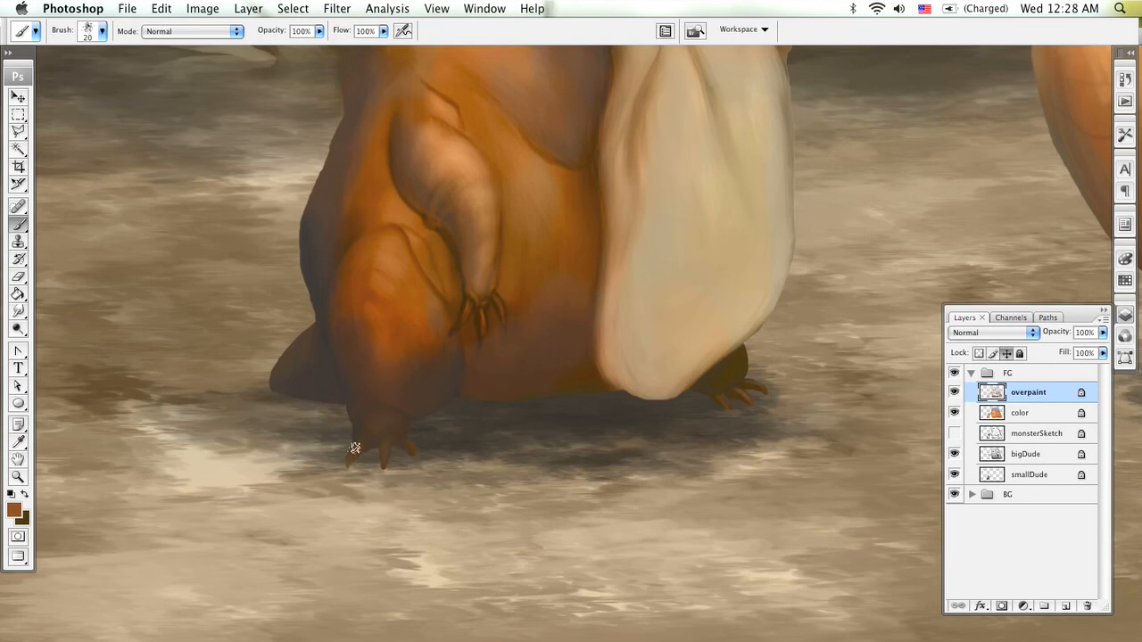
{"action": "left_click_drag", "start_coordinate": [638, 260], "coordinate": [584, 406]}
{"action": "left_click_drag", "start_coordinate": [578, 242], "coordinate": [510, 364]}
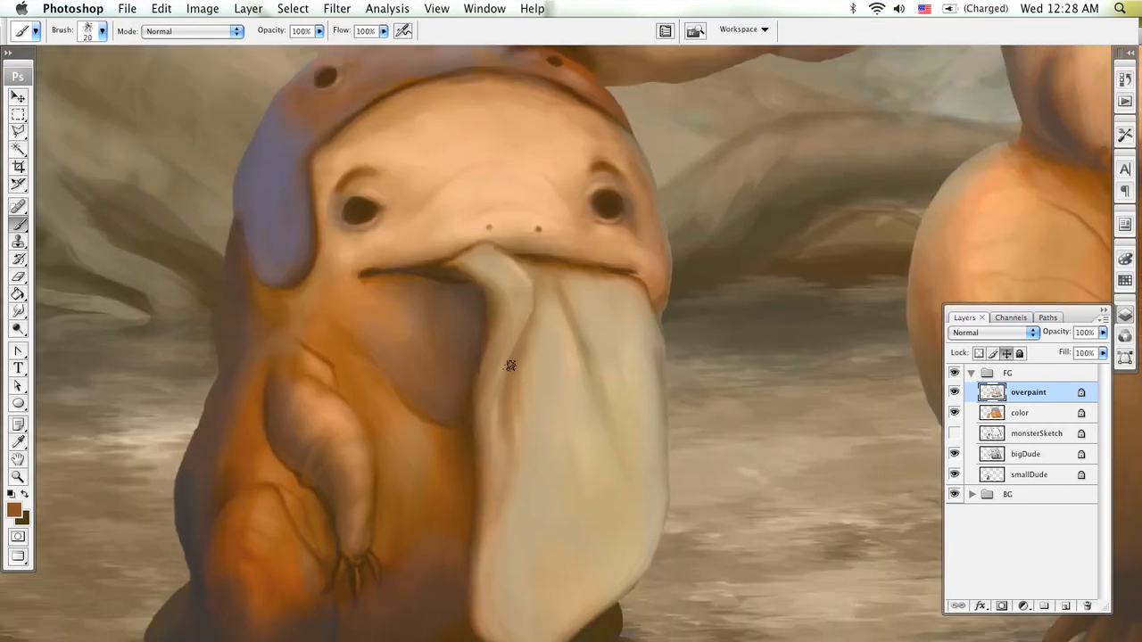
{"action": "left_click_drag", "start_coordinate": [590, 360], "coordinate": [625, 198]}
{"action": "left_click", "coordinate": [505, 465], "text": "alt"}
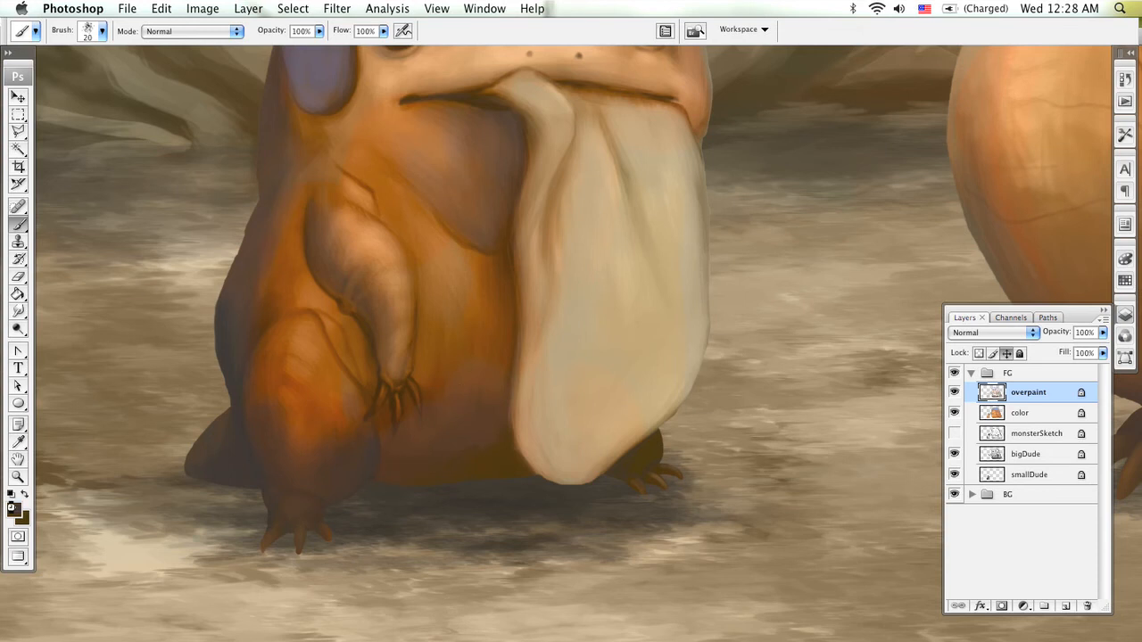
{"action": "left_click", "coordinate": [12, 509]}
{"action": "left_click_drag", "start_coordinate": [380, 258], "coordinate": [303, 225]}
{"action": "mouse_move", "coordinate": [508, 254]}
{"action": "left_mouse_down"}
{"action": "mouse_move", "coordinate": [509, 206]}
{"action": "mouse_move", "coordinate": [510, 216]}
{"action": "left_mouse_up"}
{"action": "left_click", "coordinate": [646, 109]}
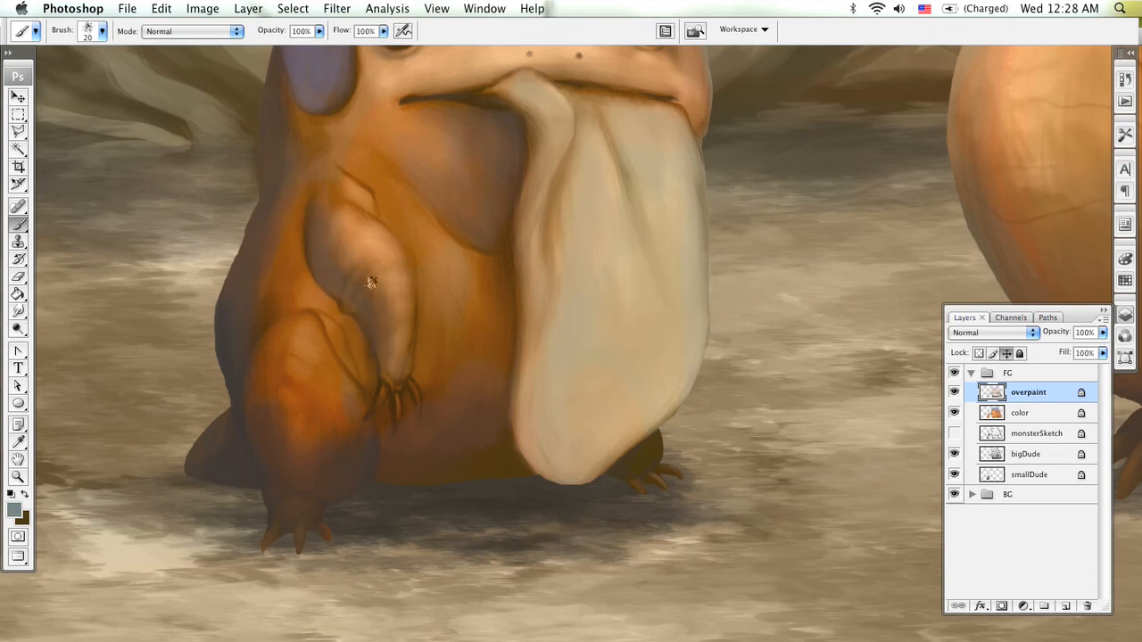
- Glaze the cool grey-green over the small monster's arm and leg with a 90 px brush
{"action": "key", "text": "bracketright"}
{"action": "key", "text": "bracketright"}
{"action": "key", "text": "bracketright"}
{"action": "key", "text": "bracketright"}
{"action": "key", "text": "bracketright"}
{"action": "key", "text": "bracketright"}
{"action": "key", "text": "bracketright"}
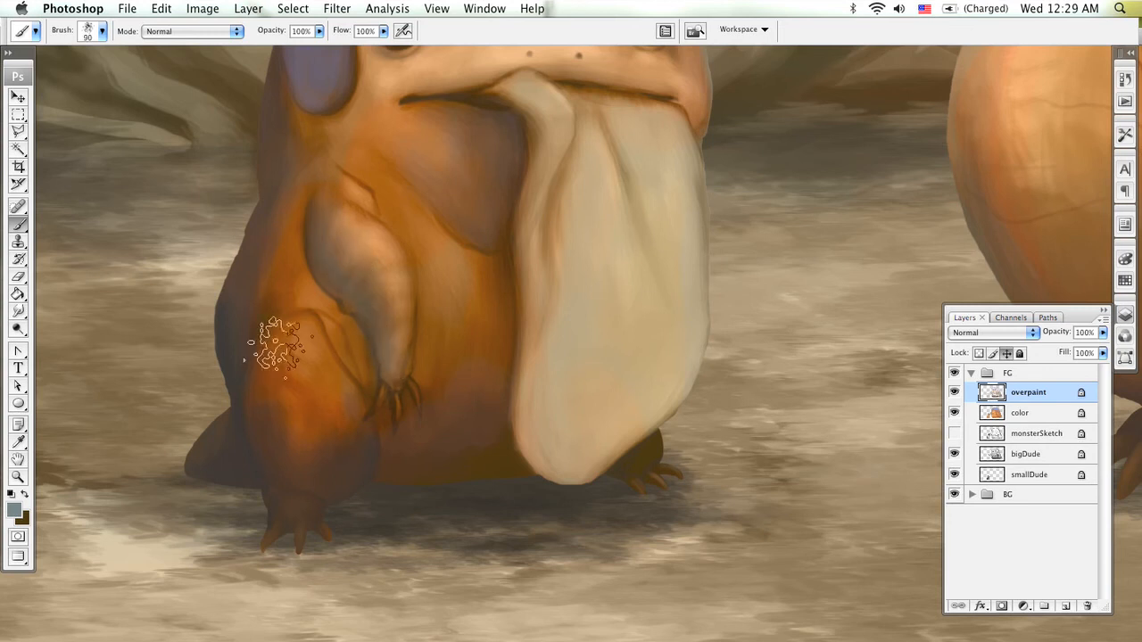
{"action": "left_click_drag", "start_coordinate": [272, 338], "coordinate": [271, 462]}
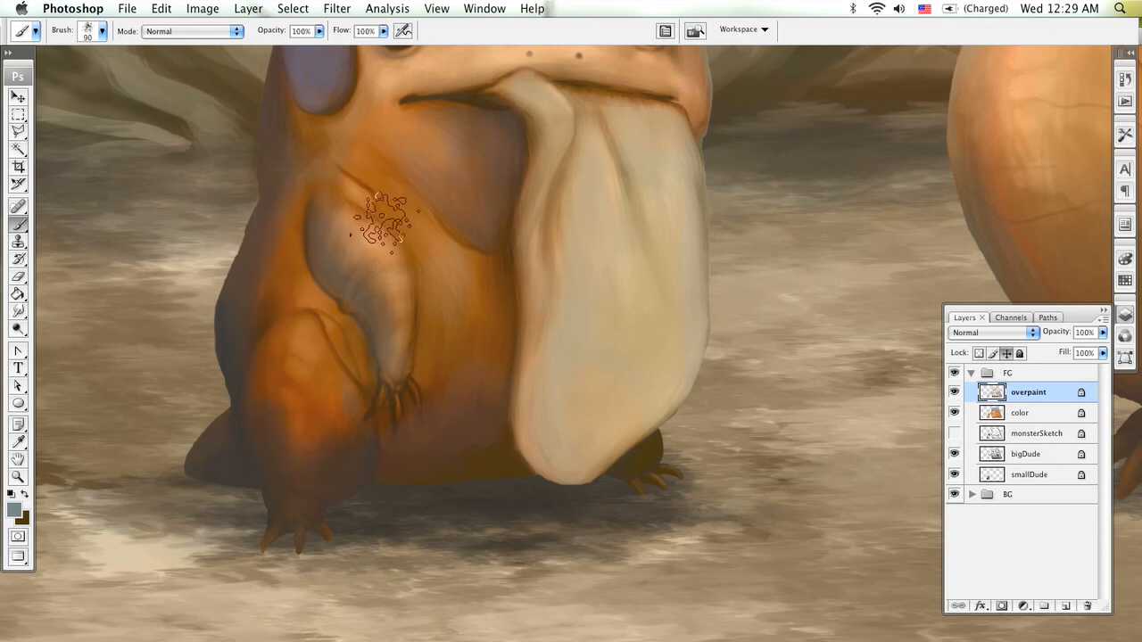
- Mix a pale yellow-green from the small monster's sampled forehead colour and reduce the brush to 30 px
{"action": "left_click_drag", "start_coordinate": [386, 255], "coordinate": [396, 400]}
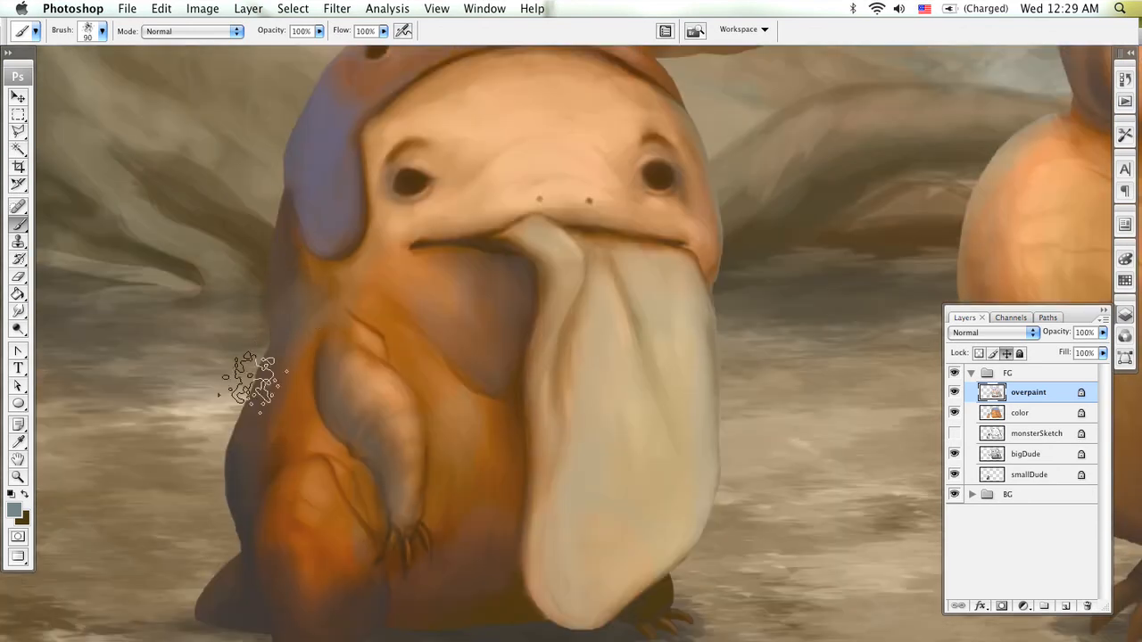
{"action": "mouse_move", "coordinate": [474, 448]}
{"action": "left_mouse_down"}
{"action": "mouse_move", "coordinate": [470, 404]}
{"action": "mouse_move", "coordinate": [349, 424]}
{"action": "left_mouse_up"}
{"action": "left_click", "coordinate": [443, 243], "text": "alt"}
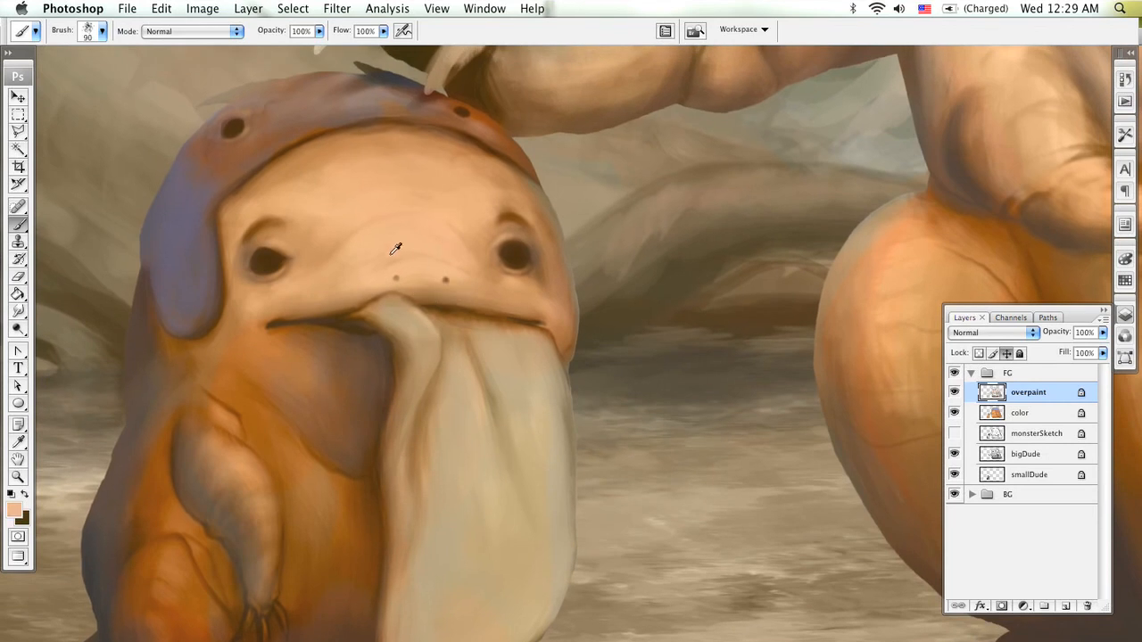
{"action": "left_click", "coordinate": [14, 508]}
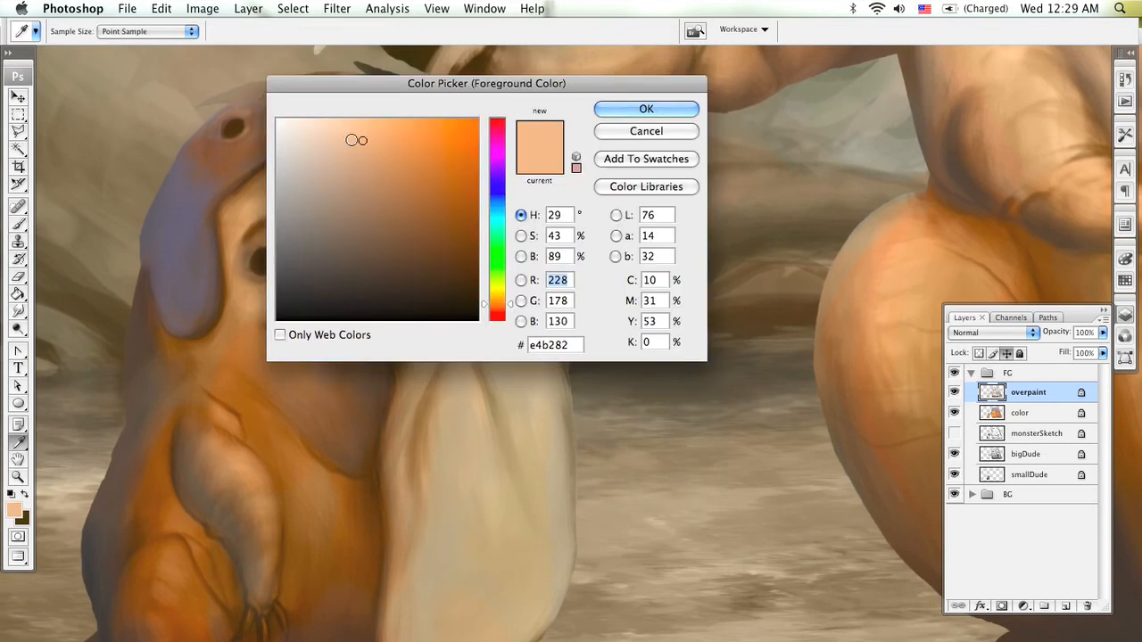
{"action": "left_click", "coordinate": [339, 134]}
{"action": "left_click_drag", "start_coordinate": [500, 301], "coordinate": [501, 286]}
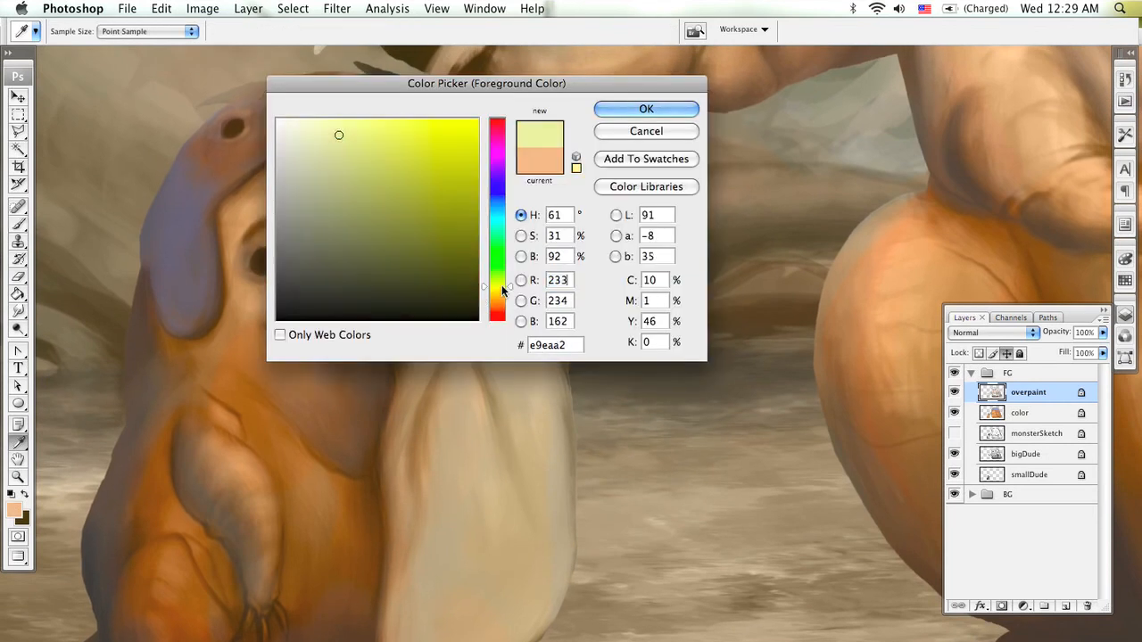
{"action": "left_click", "coordinate": [688, 108]}
{"action": "key", "text": "bracketleft"}
{"action": "key", "text": "bracketleft"}
{"action": "key", "text": "bracketleft"}
{"action": "key", "text": "bracketleft"}
{"action": "key", "text": "bracketleft"}
{"action": "key", "text": "bracketleft"}
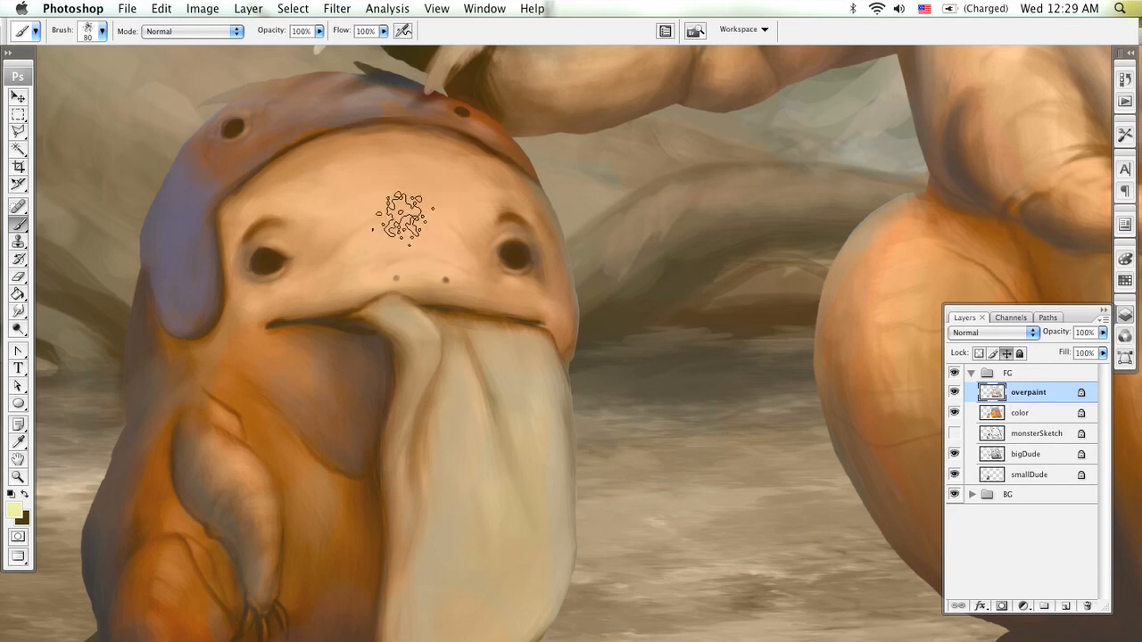
{"action": "key", "text": "bracketleft"}
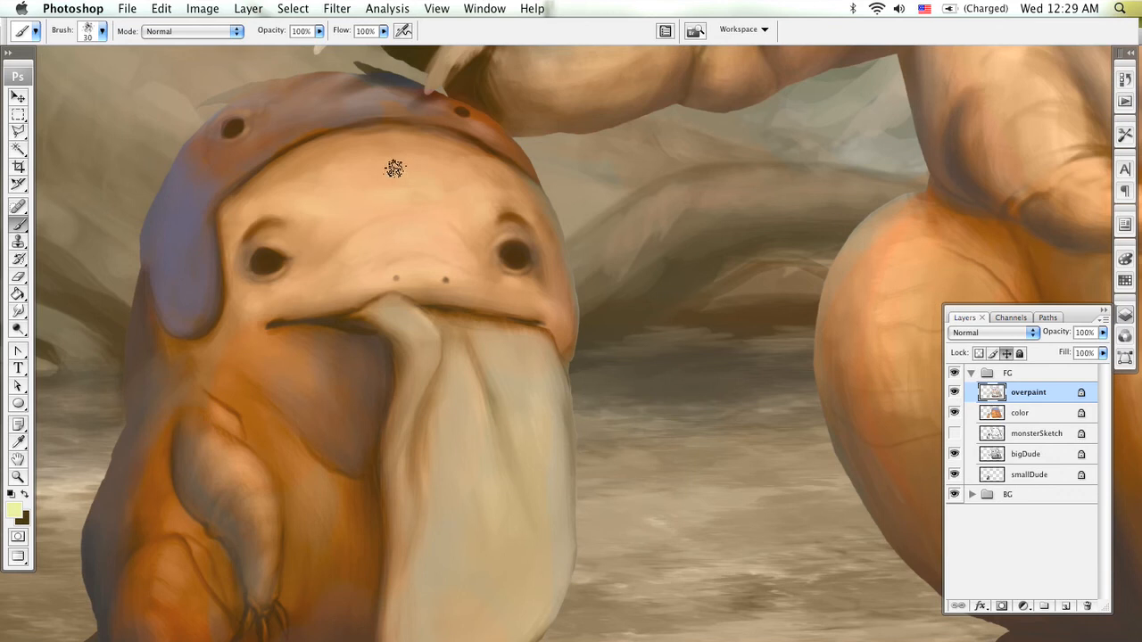
- Paint a pale cream (f6f1ce) highlight on the small monster's forehead and blend it with sampled skin tones
{"action": "left_click", "coordinate": [13, 510]}
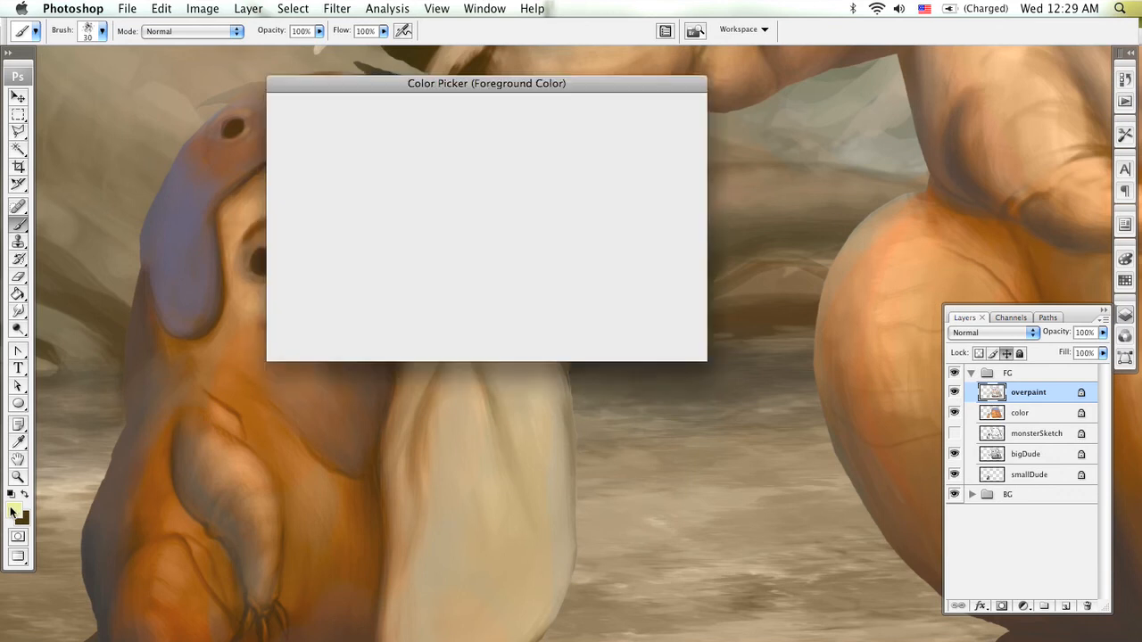
{"action": "left_click_drag", "start_coordinate": [482, 287], "coordinate": [483, 293]}
{"action": "left_click", "coordinate": [309, 126]}
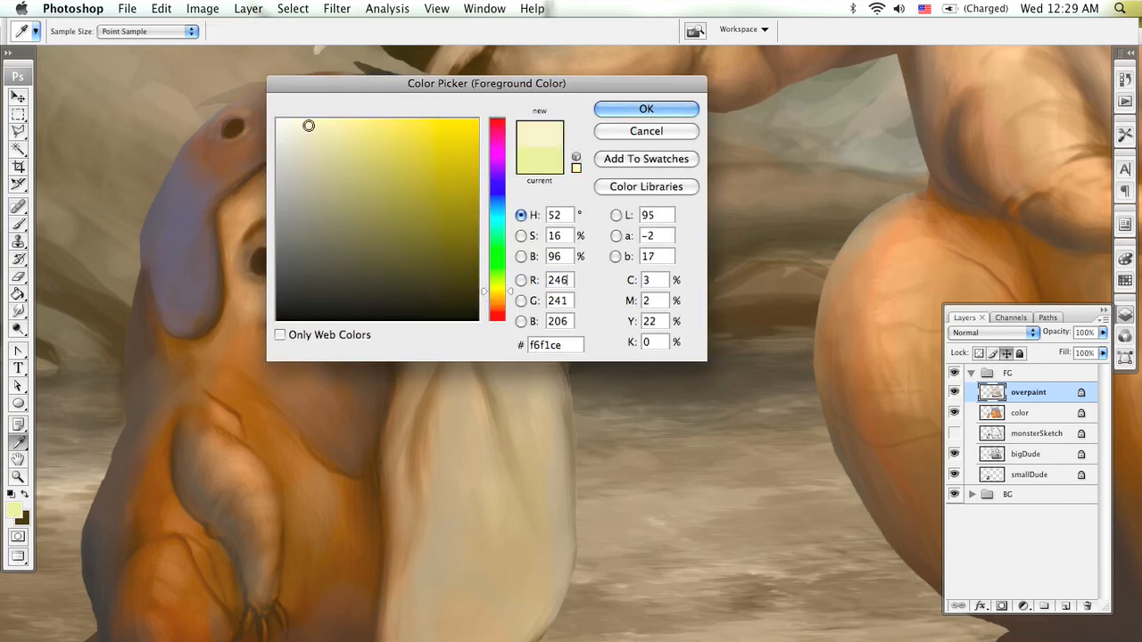
{"action": "left_click", "coordinate": [643, 113]}
{"action": "left_click_drag", "start_coordinate": [398, 190], "coordinate": [385, 199]}
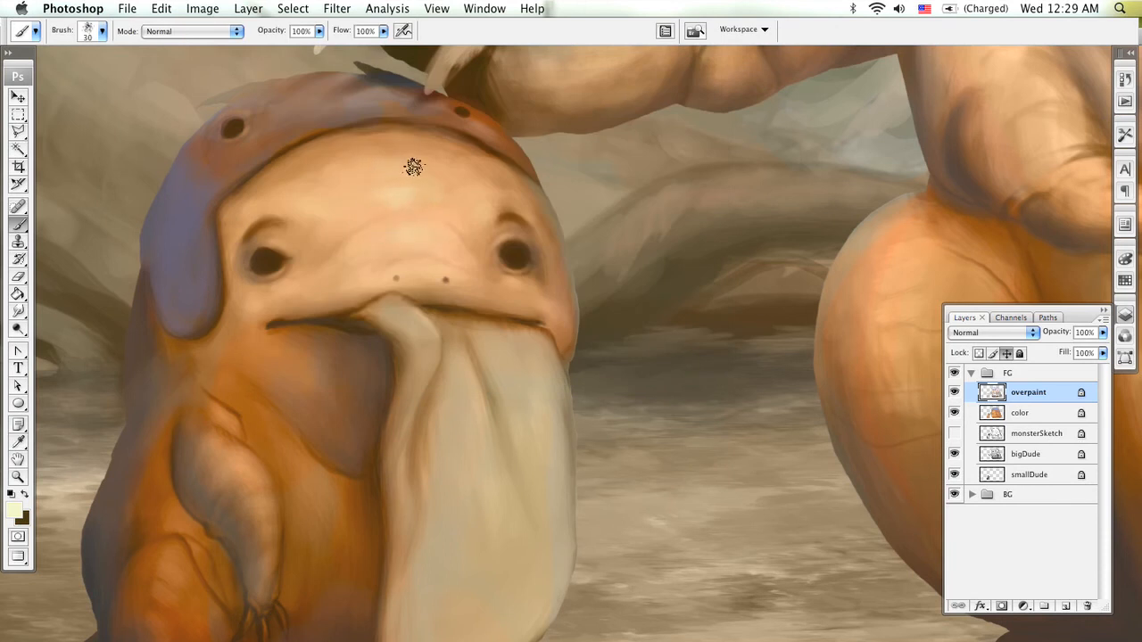
{"action": "left_click", "coordinate": [418, 154], "text": "alt"}
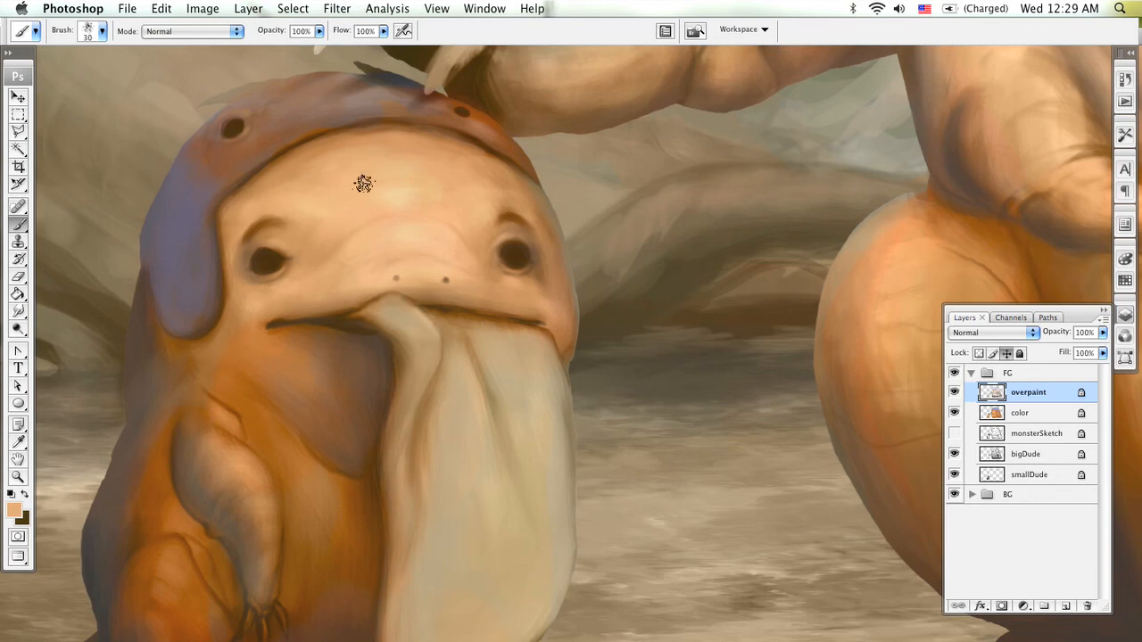
{"action": "left_click", "coordinate": [413, 182], "text": "alt"}
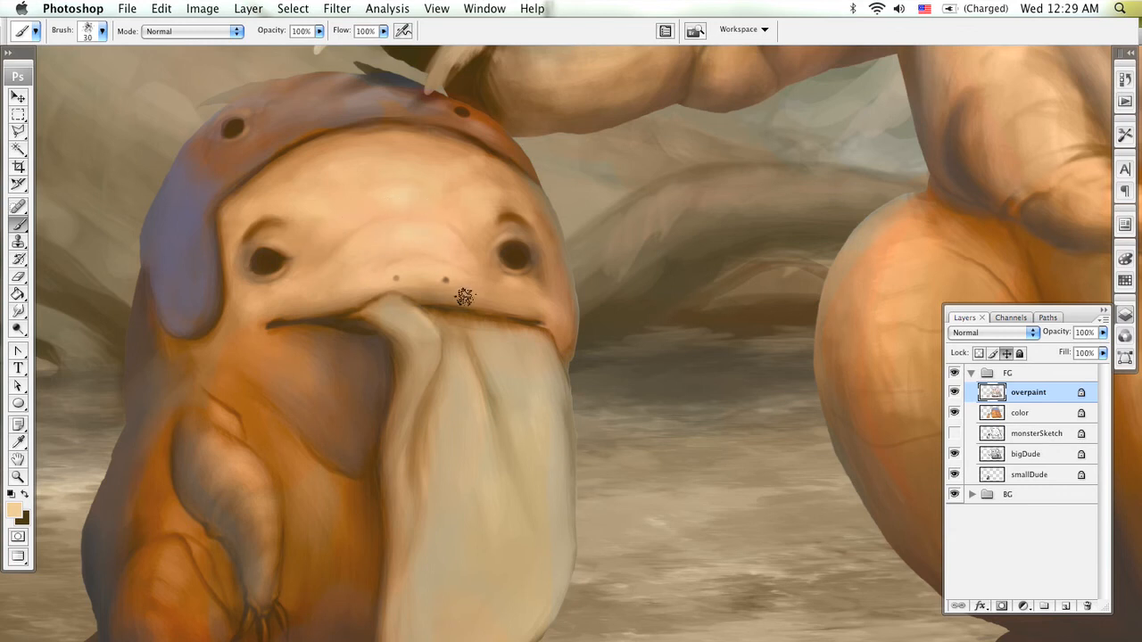
- Redefine the small monster's two nostrils with a dark brown sampled from the eye, using a fine 3 px brush
{"action": "key", "text": "z"}
{"action": "left_click", "coordinate": [449, 301]}
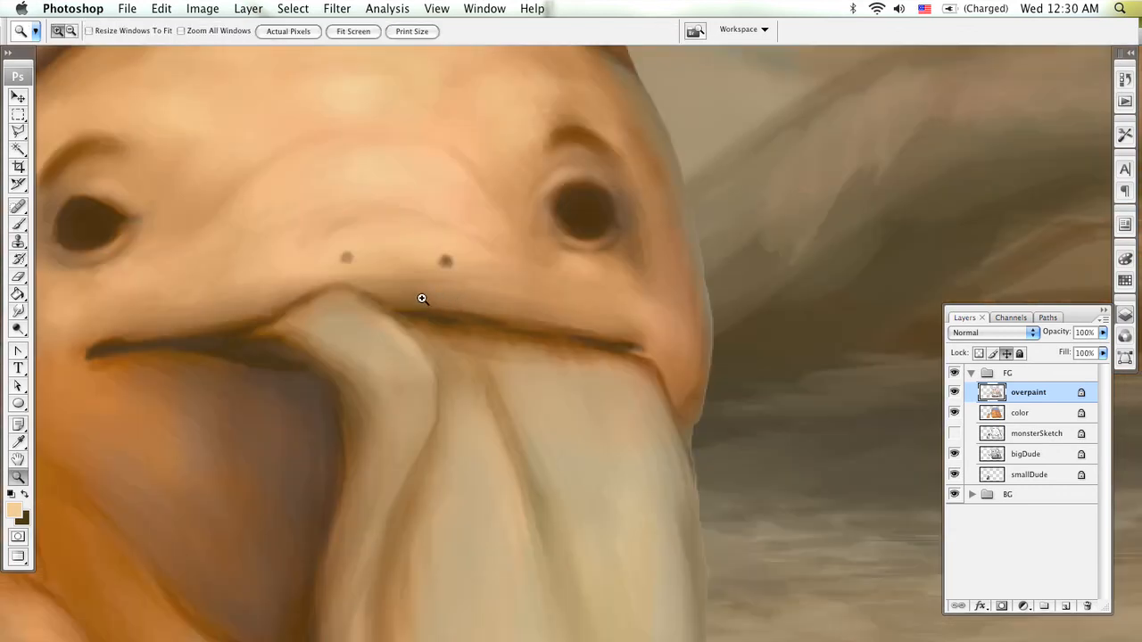
{"action": "scroll", "coordinate": [422, 299], "scroll_direction": "left", "scroll_amount": 5}
{"action": "key", "text": "b"}
{"action": "left_click", "coordinate": [283, 224], "text": "alt"}
{"action": "key", "text": "z"}
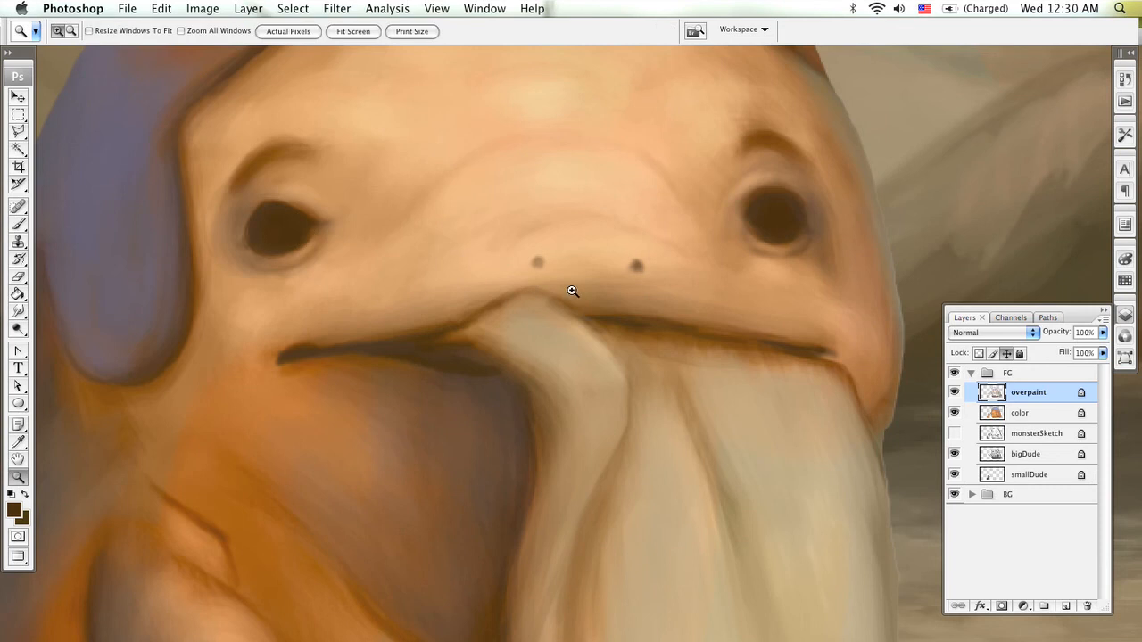
{"action": "left_click", "coordinate": [573, 291]}
{"action": "key", "text": "b"}
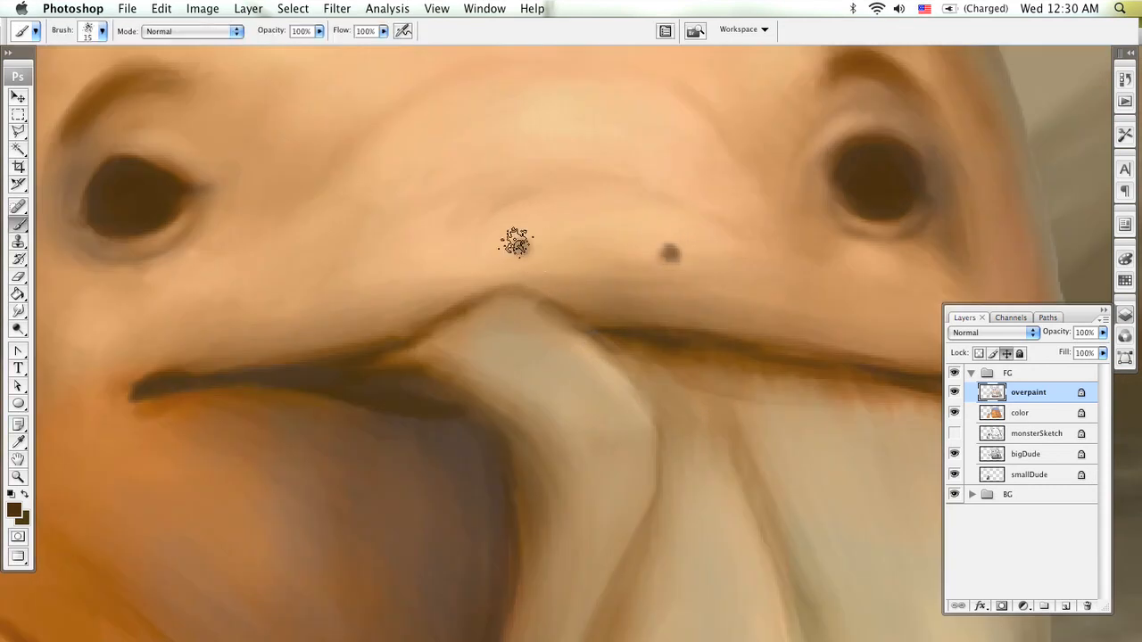
{"action": "key", "text": "bracketleft"}
{"action": "key", "text": "bracketleft"}
{"action": "key", "text": "bracketleft"}
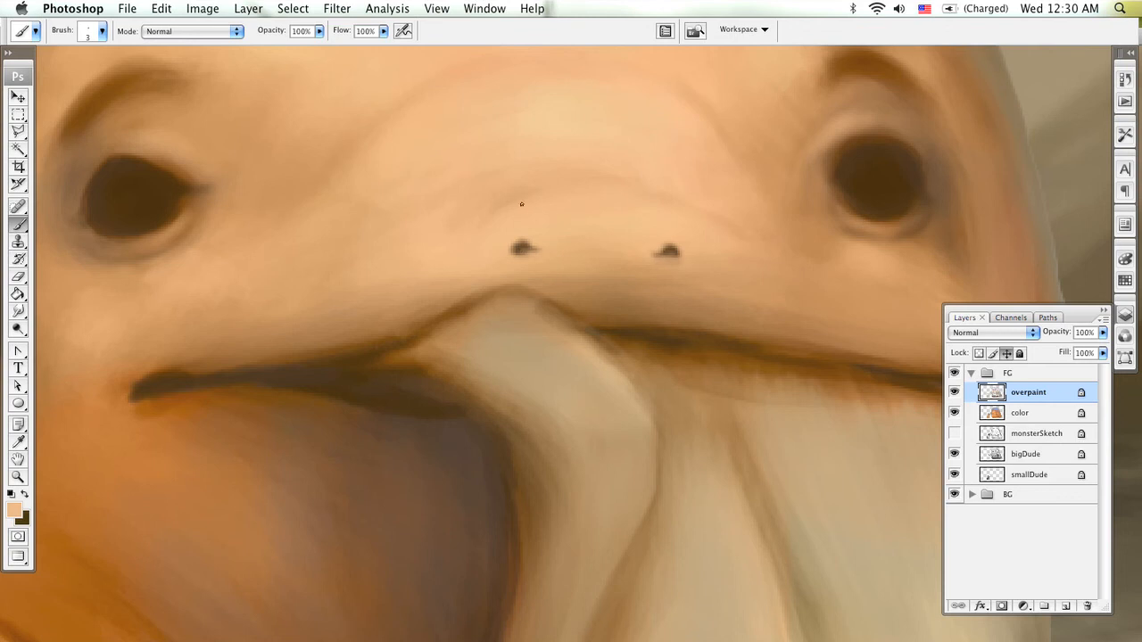
- Mix a muted blue-grey foreground colour for shading the small monster's tongue
{"action": "key", "text": "z"}
{"action": "left_click", "coordinate": [603, 285], "text": "alt"}
{"action": "left_click", "coordinate": [653, 350], "text": "alt"}
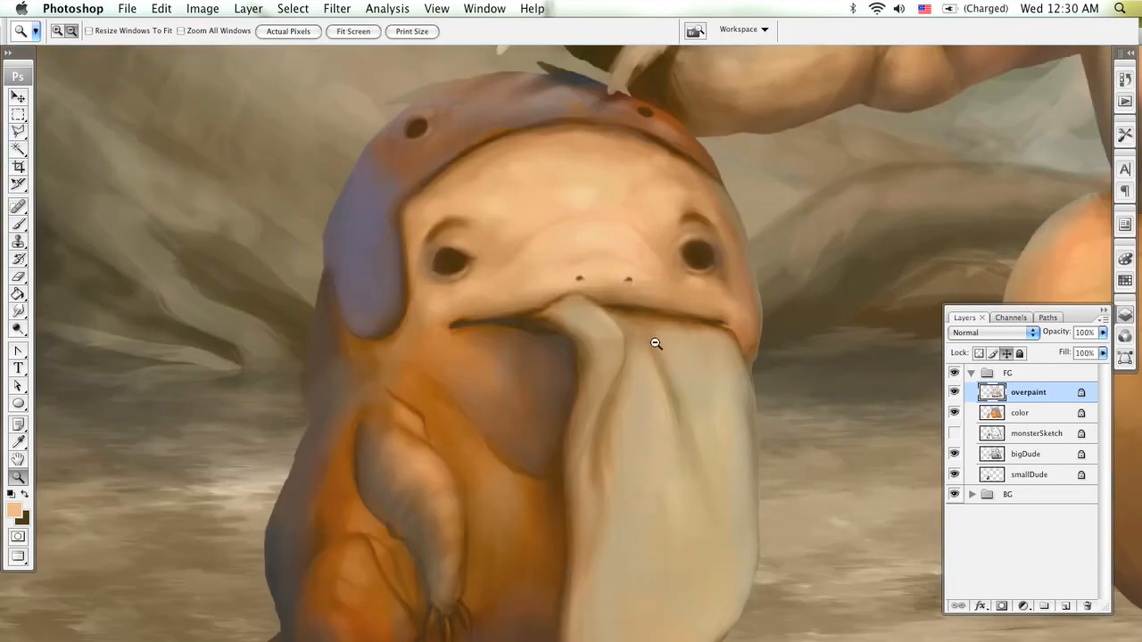
{"action": "left_click", "coordinate": [656, 343], "text": "alt"}
{"action": "left_click", "coordinate": [652, 316]}
{"action": "left_click", "coordinate": [615, 291]}
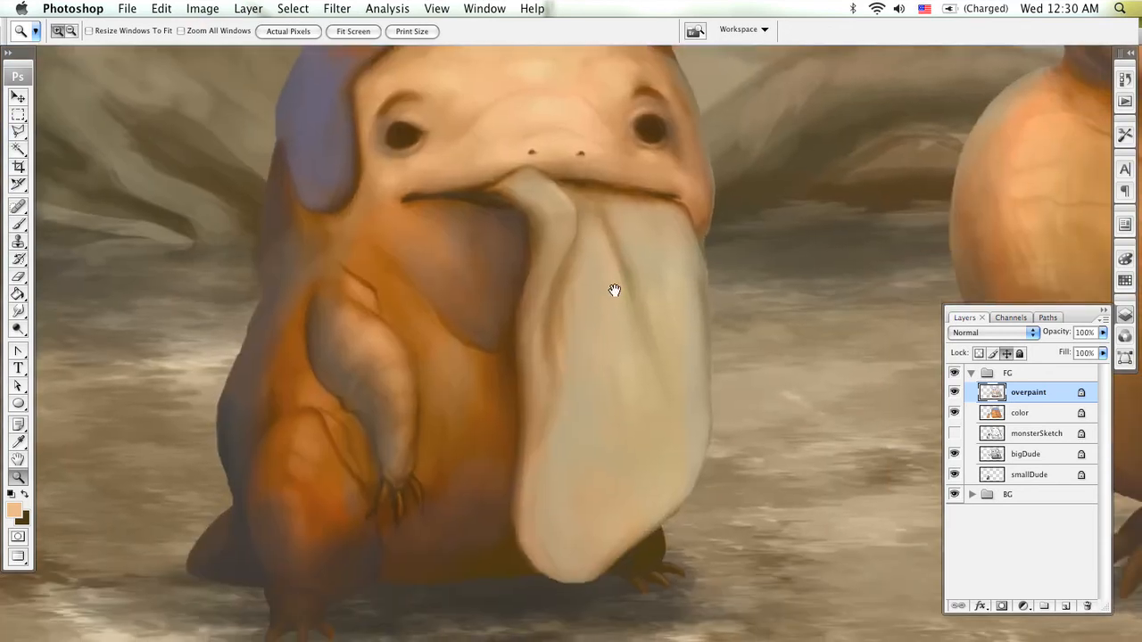
{"action": "left_click", "coordinate": [583, 224]}
{"action": "left_click", "coordinate": [586, 236]}
{"action": "key", "text": "b"}
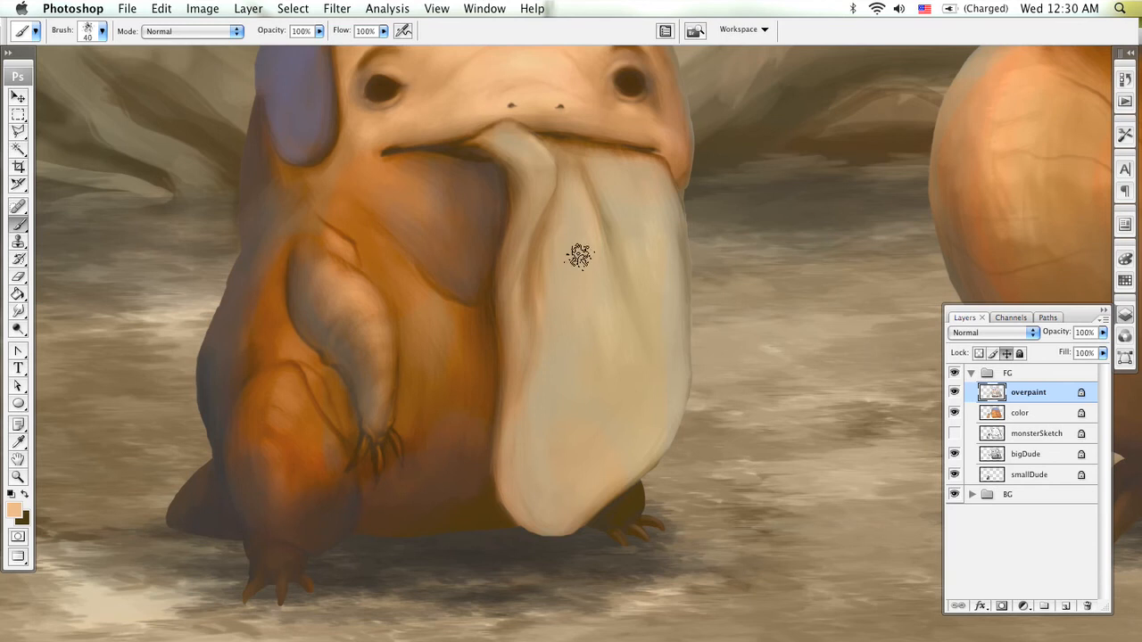
{"action": "left_click", "coordinate": [13, 511]}
{"action": "left_click", "coordinate": [308, 214]}
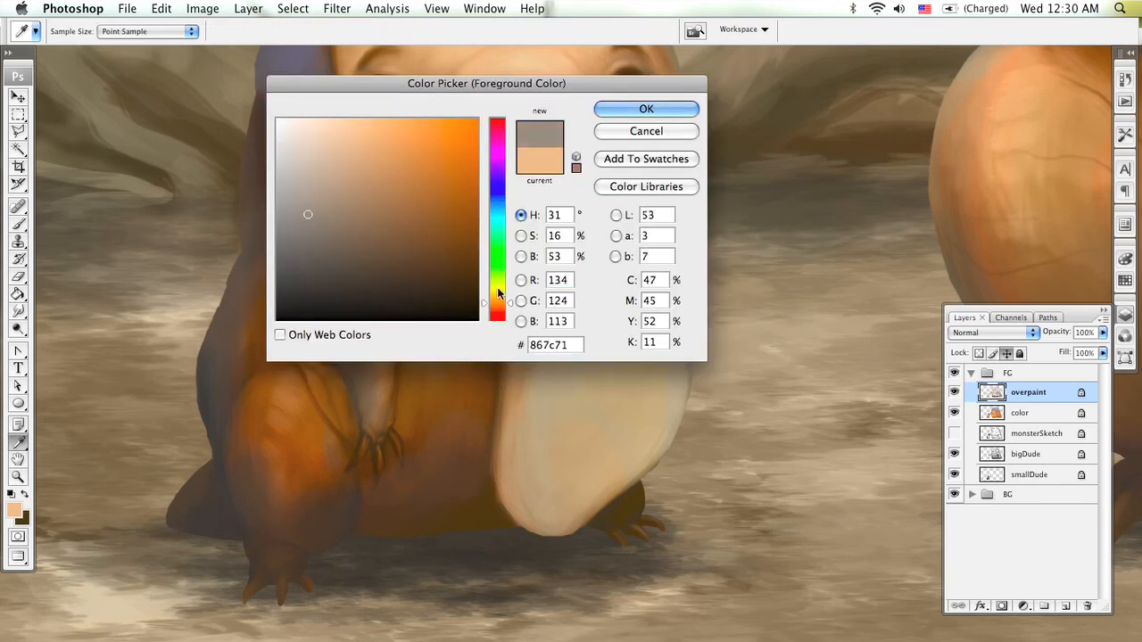
{"action": "left_click", "coordinate": [497, 198]}
{"action": "left_click", "coordinate": [641, 111]}
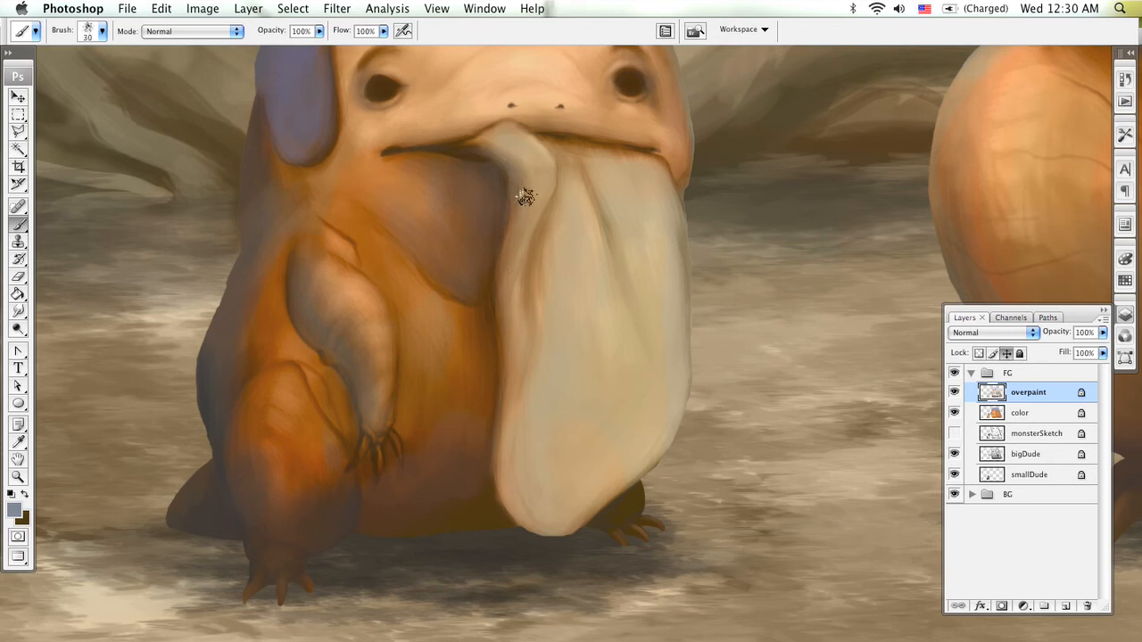
- Shade the length of the tongue's left edge with overlapping downward blue-grey strokes
{"action": "key", "text": "bracketright"}
{"action": "left_click_drag", "start_coordinate": [525, 181], "coordinate": [502, 296]}
{"action": "left_click_drag", "start_coordinate": [511, 211], "coordinate": [513, 300]}
{"action": "left_click_drag", "start_coordinate": [506, 254], "coordinate": [518, 366]}
{"action": "left_click_drag", "start_coordinate": [502, 287], "coordinate": [513, 410]}
{"action": "left_click_drag", "start_coordinate": [513, 318], "coordinate": [507, 439]}
{"action": "left_click_drag", "start_coordinate": [508, 380], "coordinate": [506, 471]}
{"action": "left_click_drag", "start_coordinate": [507, 402], "coordinate": [504, 500]}
{"action": "mouse_move", "coordinate": [508, 435]}
{"action": "left_mouse_down"}
{"action": "mouse_move", "coordinate": [507, 498]}
{"action": "mouse_move", "coordinate": [521, 518]}
{"action": "left_mouse_up"}
- Deepen the folds in the upper part of the tongue below the mouth with the blue-grey
{"action": "left_click_drag", "start_coordinate": [546, 215], "coordinate": [531, 325]}
{"action": "left_click_drag", "start_coordinate": [561, 189], "coordinate": [544, 230]}
{"action": "key", "text": "bracketright"}
{"action": "left_click_drag", "start_coordinate": [509, 140], "coordinate": [532, 261]}
{"action": "left_click_drag", "start_coordinate": [590, 160], "coordinate": [610, 265]}
- Add broad blue-grey shading along the tongue's right side and over its left fold with a 60 px brush
{"action": "key", "text": "bracketright"}
{"action": "key", "text": "bracketright"}
{"action": "key", "text": "bracketright"}
{"action": "key", "text": "bracketright"}
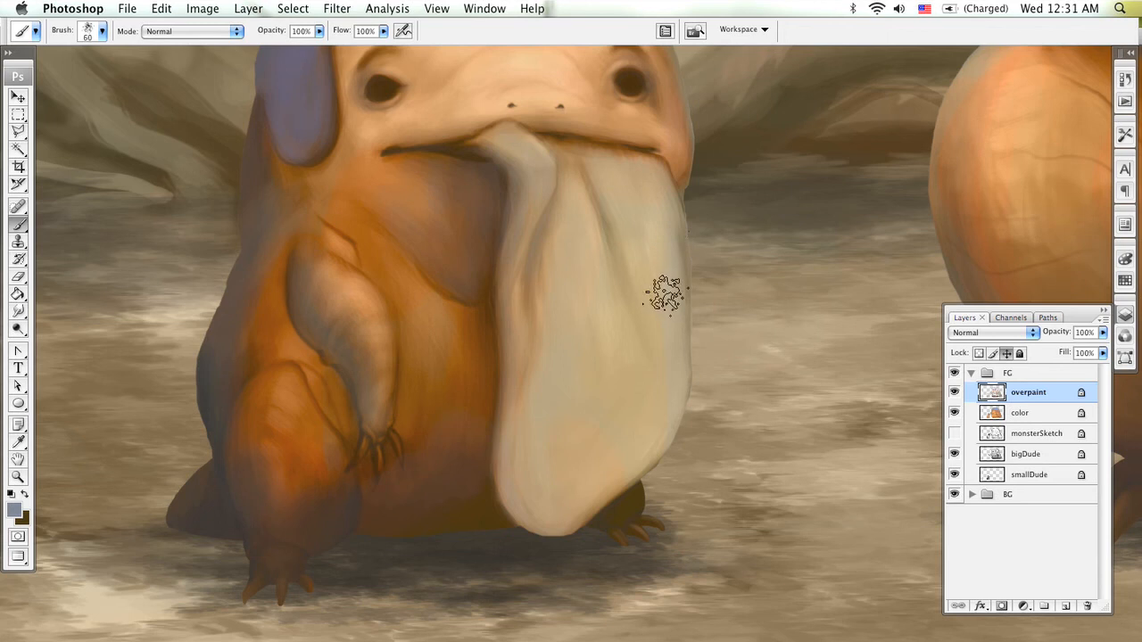
{"action": "mouse_move", "coordinate": [670, 233]}
{"action": "left_mouse_down"}
{"action": "mouse_move", "coordinate": [664, 395]}
{"action": "mouse_move", "coordinate": [665, 382]}
{"action": "left_mouse_up"}
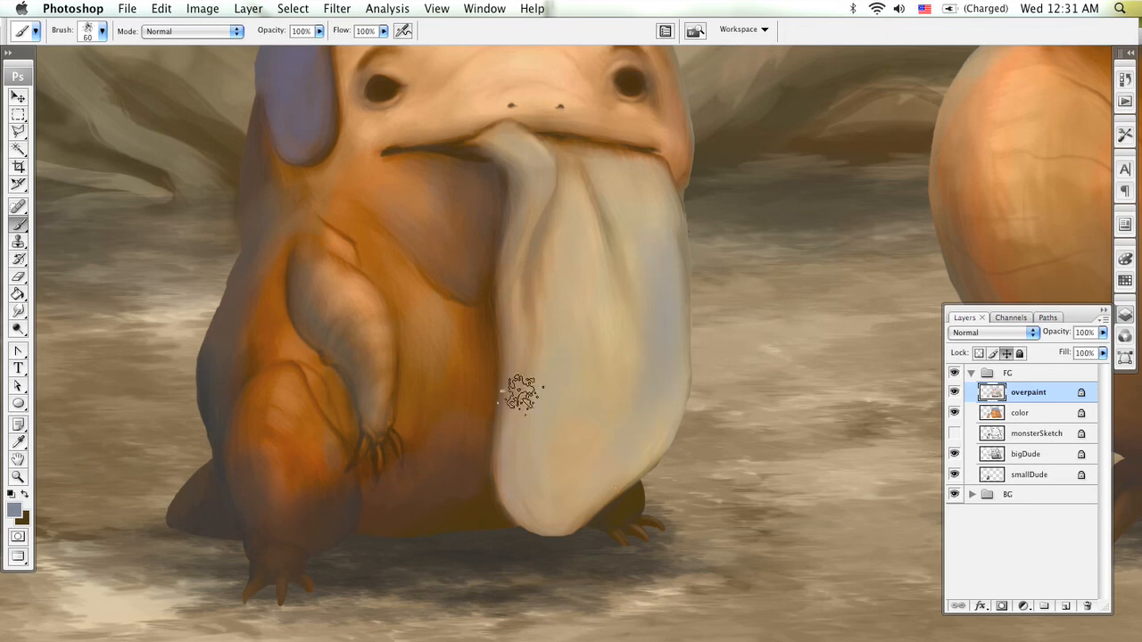
{"action": "left_click_drag", "start_coordinate": [544, 240], "coordinate": [528, 333]}
{"action": "left_click_drag", "start_coordinate": [548, 173], "coordinate": [518, 277]}
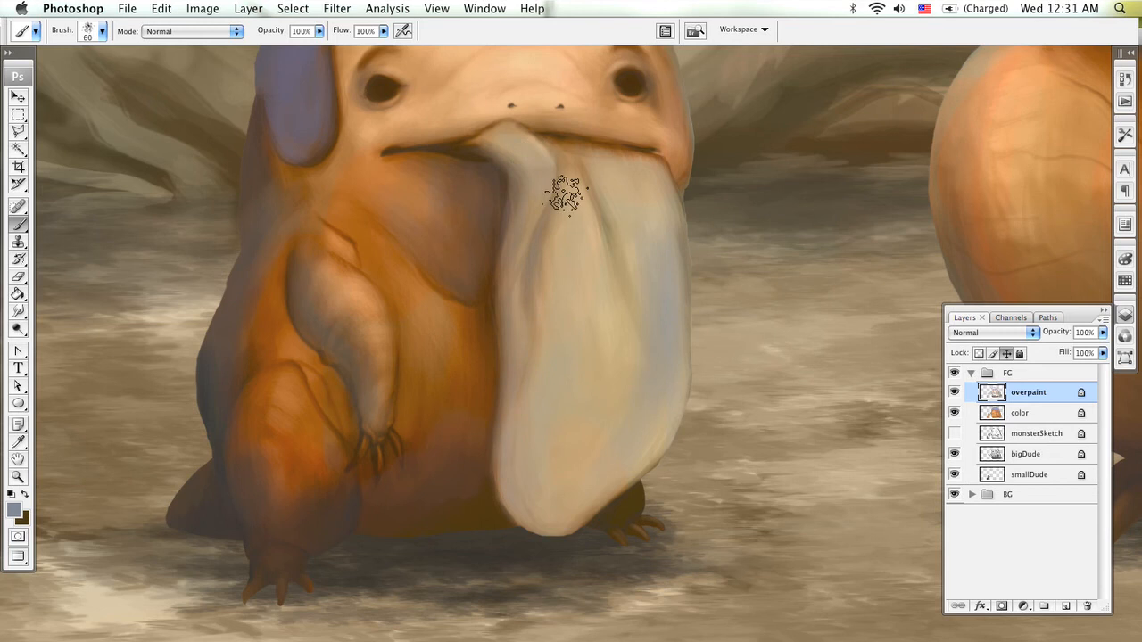
- Blend warm tan over the middle and right side of the tongue at 60 px to soften the blue-grey shading
{"action": "key", "text": "x"}
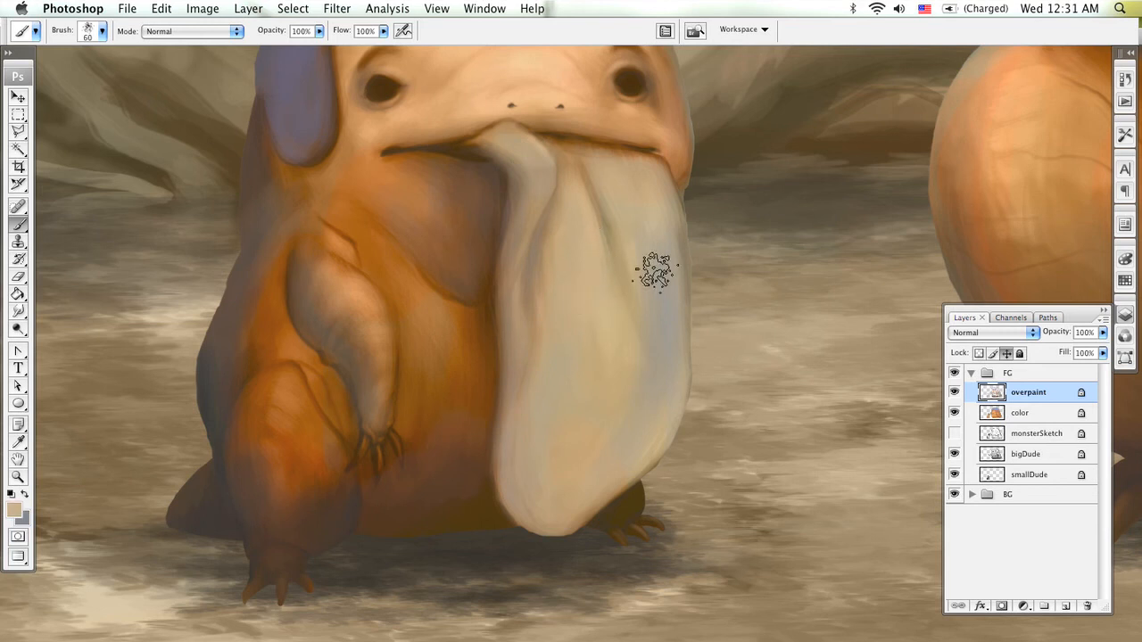
{"action": "left_click_drag", "start_coordinate": [655, 270], "coordinate": [663, 295]}
{"action": "mouse_move", "coordinate": [644, 228]}
{"action": "left_mouse_down"}
{"action": "mouse_move", "coordinate": [666, 345]}
{"action": "mouse_move", "coordinate": [666, 227]}
{"action": "mouse_move", "coordinate": [659, 413]}
{"action": "mouse_move", "coordinate": [661, 285]}
{"action": "mouse_move", "coordinate": [669, 409]}
{"action": "mouse_move", "coordinate": [642, 398]}
{"action": "mouse_move", "coordinate": [624, 358]}
{"action": "mouse_move", "coordinate": [622, 443]}
{"action": "mouse_move", "coordinate": [592, 497]}
{"action": "mouse_move", "coordinate": [616, 418]}
{"action": "mouse_move", "coordinate": [569, 489]}
{"action": "mouse_move", "coordinate": [575, 500]}
{"action": "mouse_move", "coordinate": [586, 359]}
{"action": "mouse_move", "coordinate": [559, 473]}
{"action": "mouse_move", "coordinate": [572, 323]}
{"action": "mouse_move", "coordinate": [547, 407]}
{"action": "mouse_move", "coordinate": [562, 305]}
{"action": "mouse_move", "coordinate": [608, 351]}
{"action": "mouse_move", "coordinate": [555, 368]}
{"action": "mouse_move", "coordinate": [548, 471]}
{"action": "mouse_move", "coordinate": [599, 353]}
{"action": "mouse_move", "coordinate": [591, 458]}
{"action": "mouse_move", "coordinate": [641, 392]}
{"action": "mouse_move", "coordinate": [595, 478]}
{"action": "mouse_move", "coordinate": [654, 413]}
{"action": "mouse_move", "coordinate": [636, 446]}
{"action": "mouse_move", "coordinate": [636, 250]}
{"action": "mouse_move", "coordinate": [603, 258]}
{"action": "mouse_move", "coordinate": [547, 210]}
{"action": "mouse_move", "coordinate": [553, 184]}
{"action": "mouse_move", "coordinate": [546, 314]}
{"action": "mouse_move", "coordinate": [555, 234]}
{"action": "mouse_move", "coordinate": [578, 225]}
{"action": "mouse_move", "coordinate": [555, 318]}
{"action": "mouse_move", "coordinate": [553, 242]}
{"action": "mouse_move", "coordinate": [552, 397]}
{"action": "mouse_move", "coordinate": [544, 297]}
{"action": "mouse_move", "coordinate": [535, 442]}
{"action": "mouse_move", "coordinate": [551, 415]}
{"action": "left_mouse_up"}
{"action": "left_click_drag", "start_coordinate": [583, 289], "coordinate": [552, 399]}
{"action": "left_click_drag", "start_coordinate": [524, 322], "coordinate": [526, 351]}
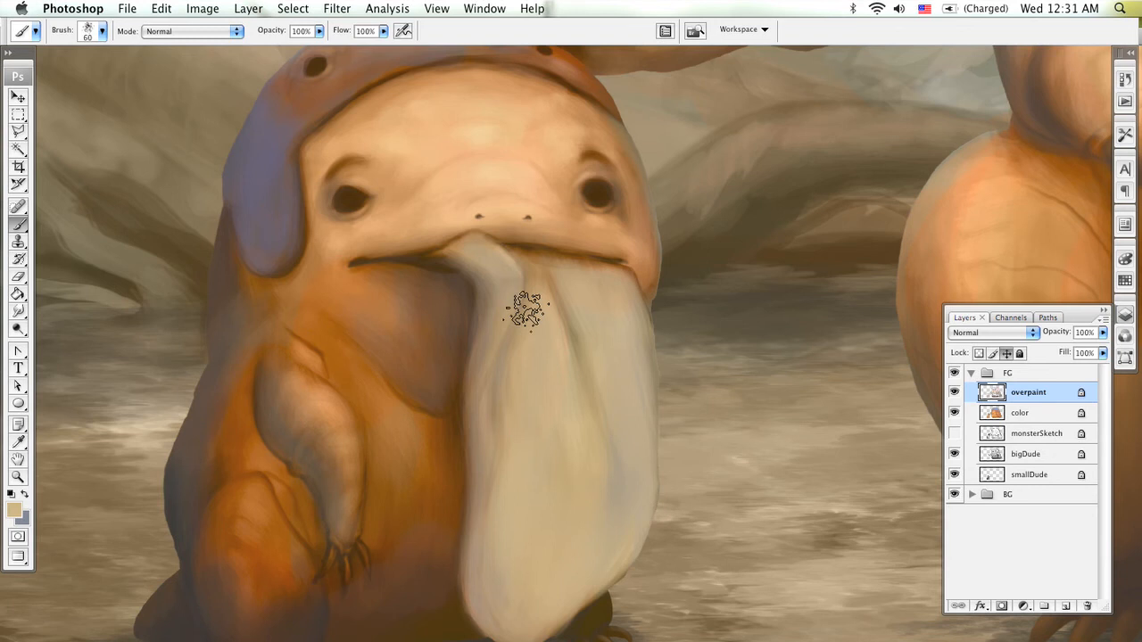
- Smooth the dark shadow beneath the small monster's mouth and define its lower edge with sampled brown tones at 20 px
{"action": "key", "text": "z"}
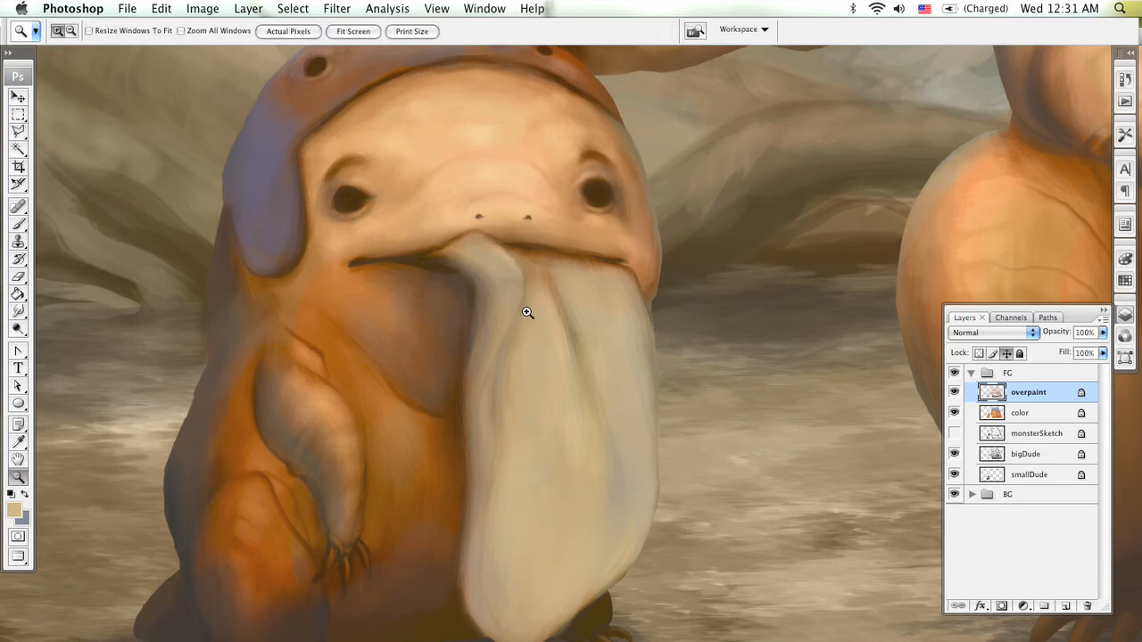
{"action": "left_click", "coordinate": [408, 366]}
{"action": "mouse_move", "coordinate": [457, 412]}
{"action": "left_mouse_down"}
{"action": "mouse_move", "coordinate": [645, 267]}
{"action": "mouse_move", "coordinate": [736, 138]}
{"action": "left_mouse_up"}
{"action": "key", "text": "b"}
{"action": "left_click", "coordinate": [536, 559], "text": "alt"}
{"action": "left_click_drag", "start_coordinate": [635, 278], "coordinate": [472, 408]}
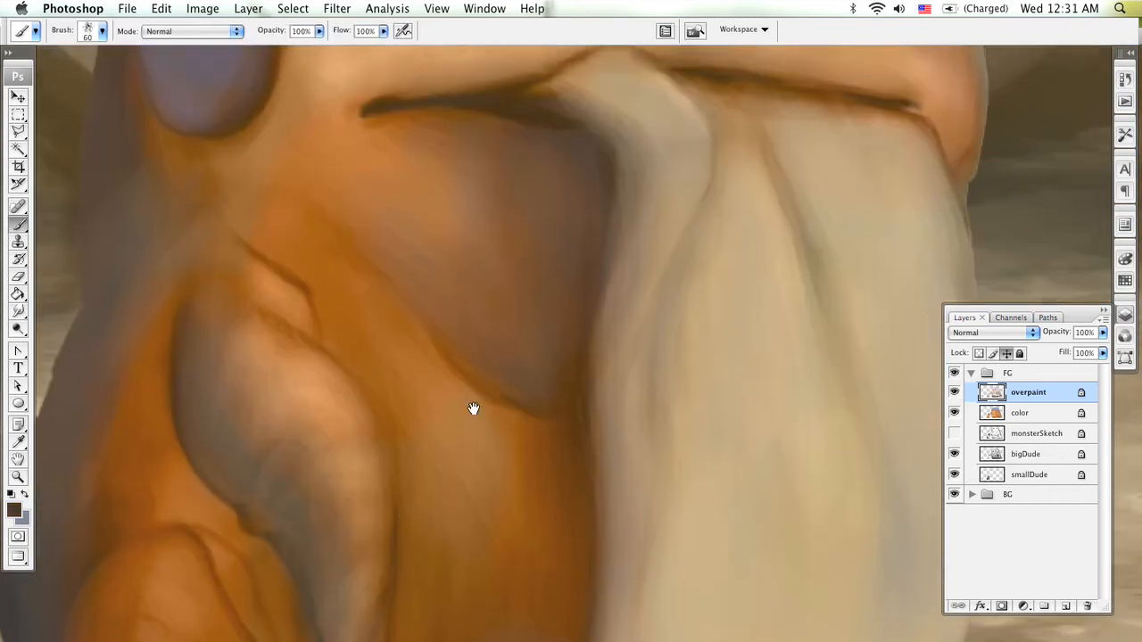
{"action": "key", "text": "bracketleft"}
{"action": "key", "text": "bracketleft"}
{"action": "key", "text": "bracketleft"}
{"action": "key", "text": "bracketleft"}
{"action": "key", "text": "bracketleft"}
{"action": "key", "text": "bracketright"}
{"action": "key", "text": "bracketright"}
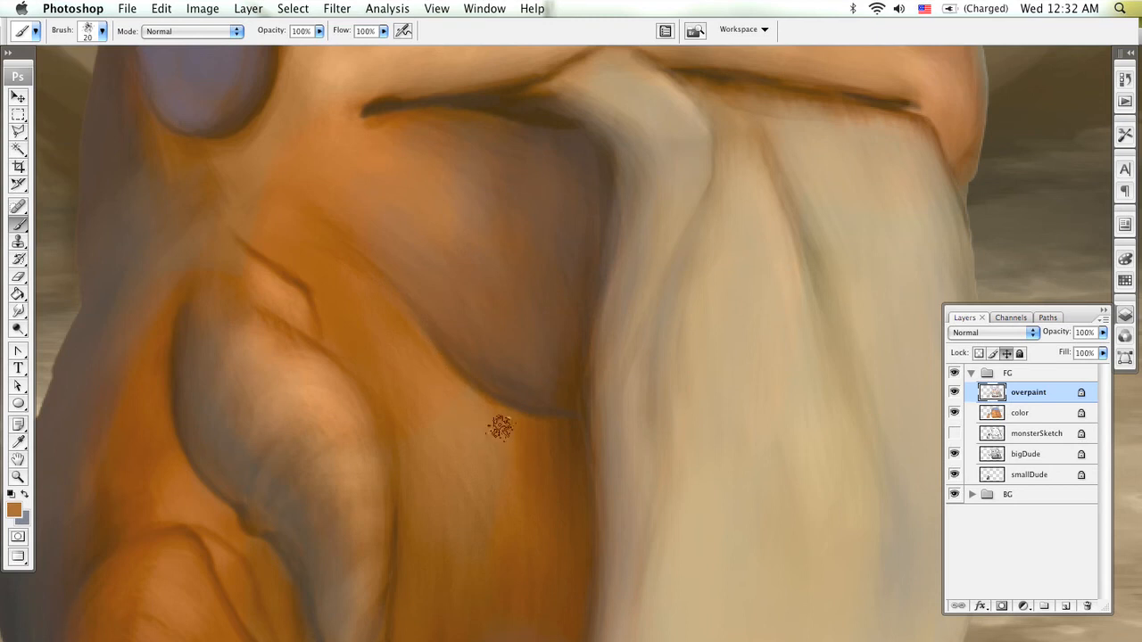
- Brighten the small monster's belly beside the arm and below the mouth shadow with a lighter orange at 20 px
{"action": "scroll", "coordinate": [419, 326], "scroll_direction": "down", "scroll_amount": 3}
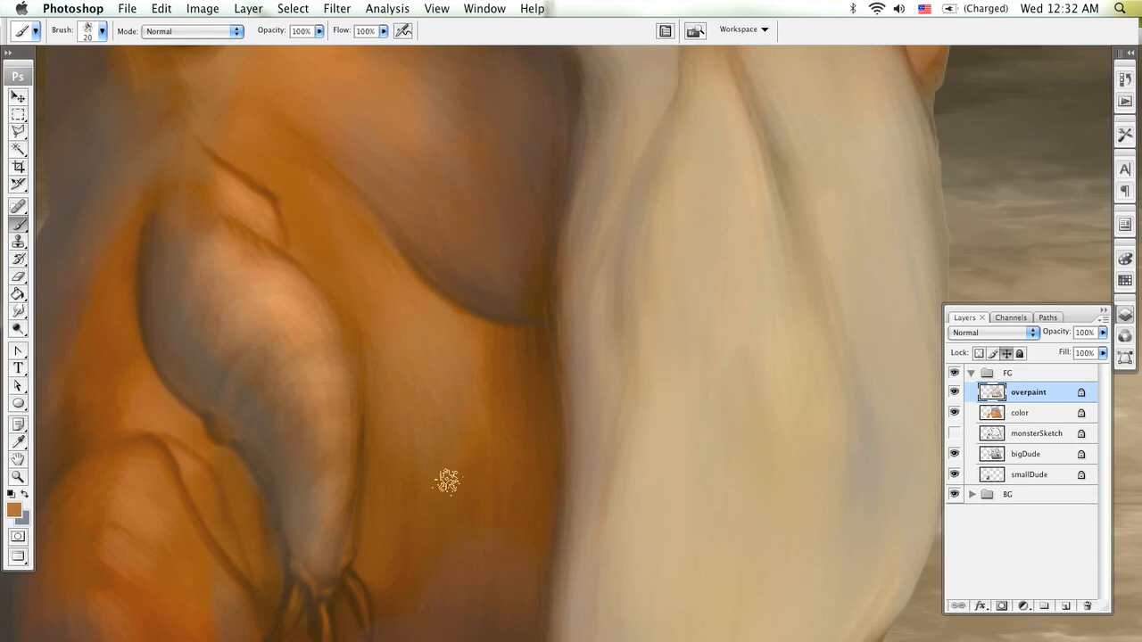
{"action": "mouse_move", "coordinate": [448, 482]}
{"action": "left_mouse_down"}
{"action": "mouse_move", "coordinate": [515, 276]}
{"action": "mouse_move", "coordinate": [535, 402]}
{"action": "mouse_move", "coordinate": [541, 294]}
{"action": "mouse_move", "coordinate": [525, 330]}
{"action": "left_mouse_up"}
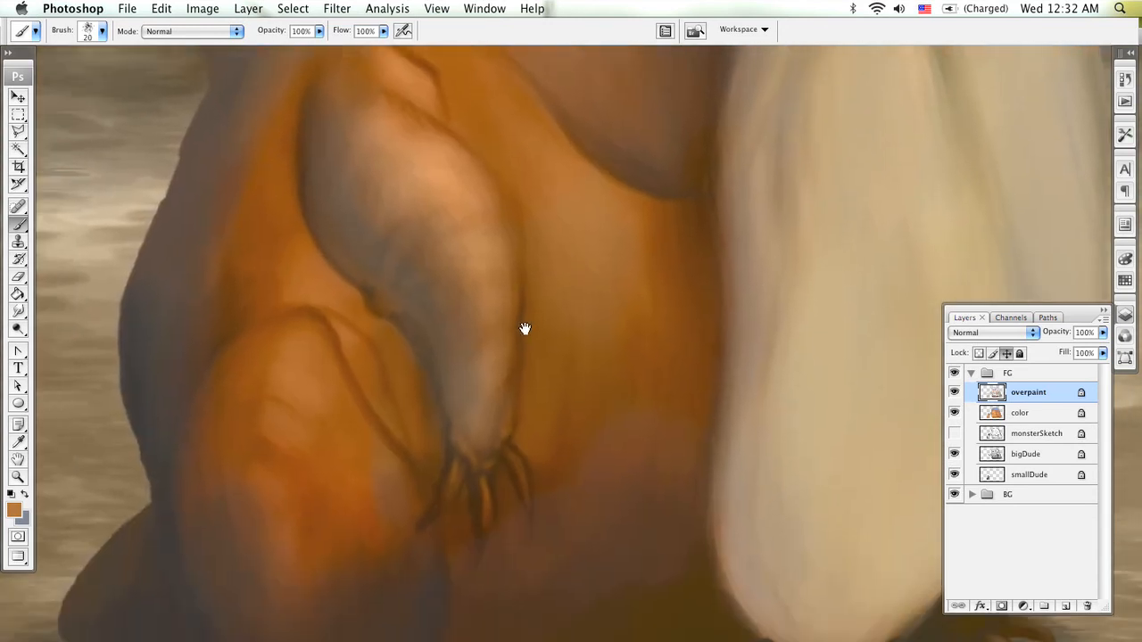
{"action": "left_click_drag", "start_coordinate": [530, 232], "coordinate": [427, 326]}
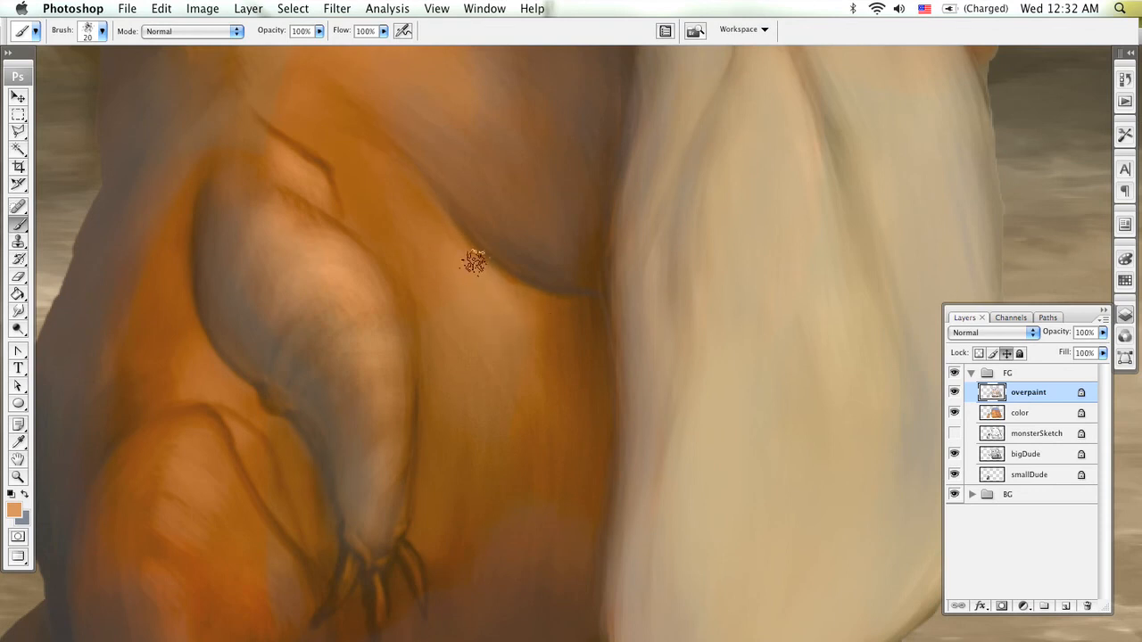
{"action": "scroll", "coordinate": [527, 411], "scroll_direction": "up", "scroll_amount": 3}
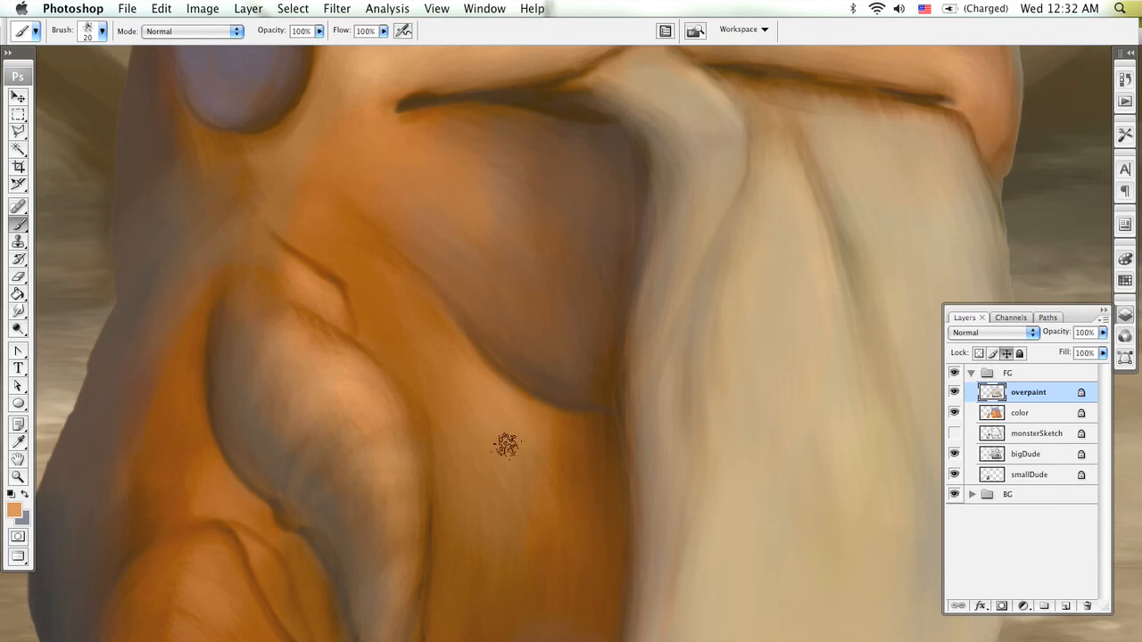
- Soften the dark crease at the small monster's shoulder and the upper edge of the arm with a sampled orange-brown
{"action": "scroll", "coordinate": [500, 428], "scroll_direction": "up", "scroll_amount": 3}
{"action": "left_click", "coordinate": [501, 327], "text": "alt"}
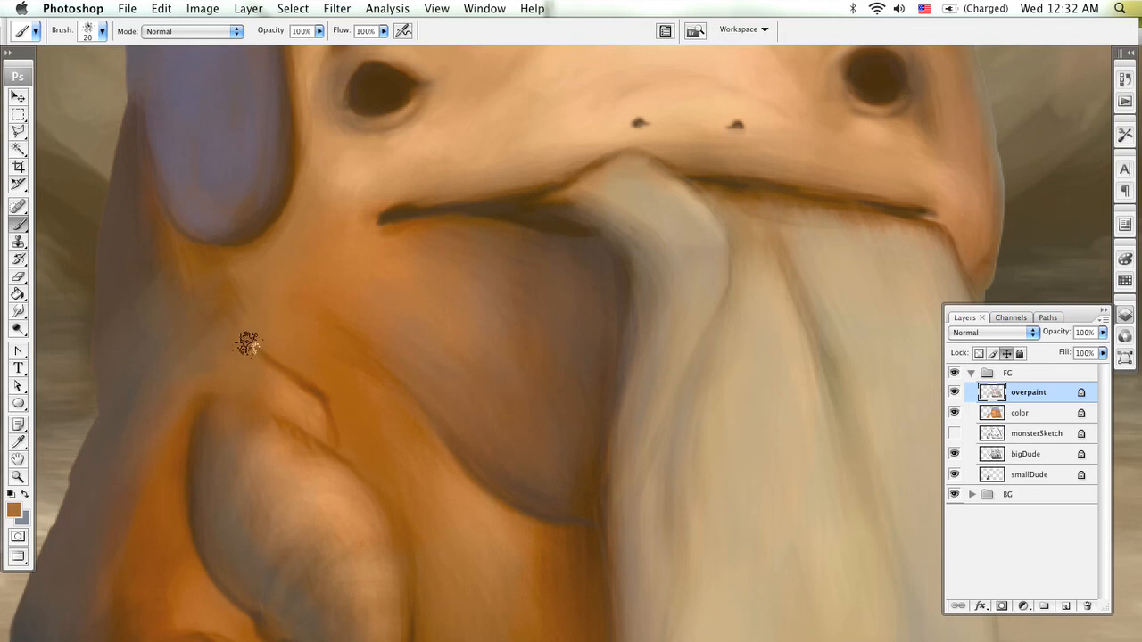
{"action": "mouse_move", "coordinate": [247, 344]}
{"action": "left_mouse_down"}
{"action": "mouse_move", "coordinate": [333, 424]}
{"action": "mouse_move", "coordinate": [246, 345]}
{"action": "mouse_move", "coordinate": [327, 417]}
{"action": "mouse_move", "coordinate": [253, 372]}
{"action": "mouse_move", "coordinate": [346, 453]}
{"action": "left_mouse_up"}
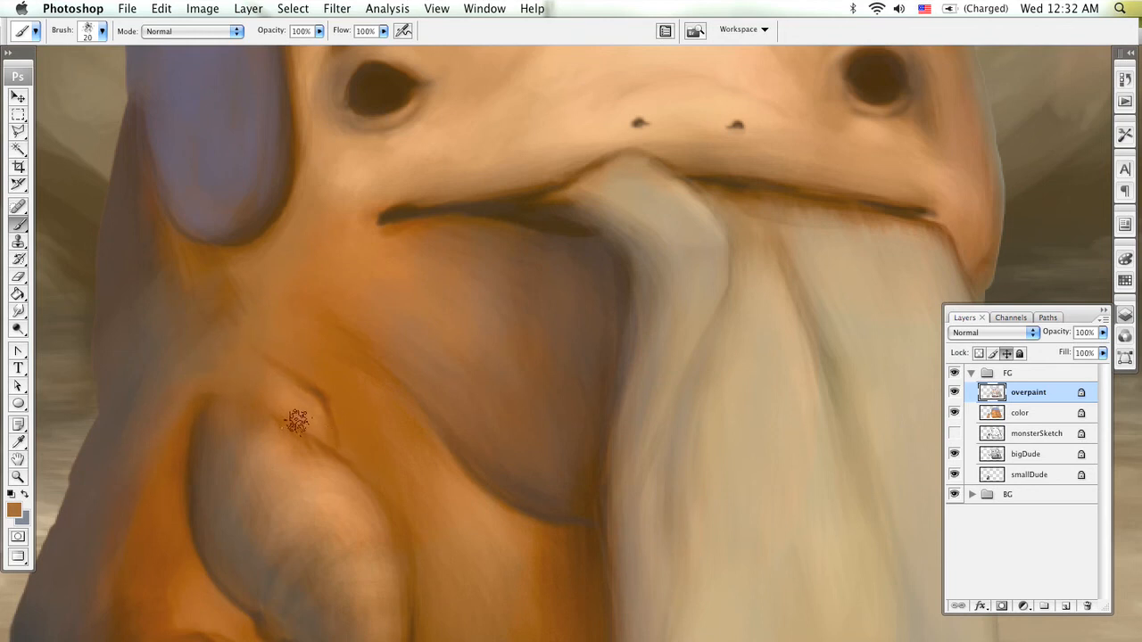
{"action": "left_click_drag", "start_coordinate": [298, 421], "coordinate": [370, 492]}
{"action": "mouse_move", "coordinate": [259, 421]}
{"action": "left_mouse_down"}
{"action": "mouse_move", "coordinate": [355, 511]}
{"action": "mouse_move", "coordinate": [261, 414]}
{"action": "mouse_move", "coordinate": [356, 455]}
{"action": "left_mouse_up"}
- Refine the edges of the arm and the shoulder fold with sampled dark brown and orange tones at 4 px
{"action": "left_click", "coordinate": [551, 507], "text": "alt"}
{"action": "key", "text": "bracketleft"}
{"action": "key", "text": "bracketleft"}
{"action": "key", "text": "bracketleft"}
{"action": "key", "text": "bracketleft"}
{"action": "key", "text": "bracketleft"}
{"action": "key", "text": "bracketleft"}
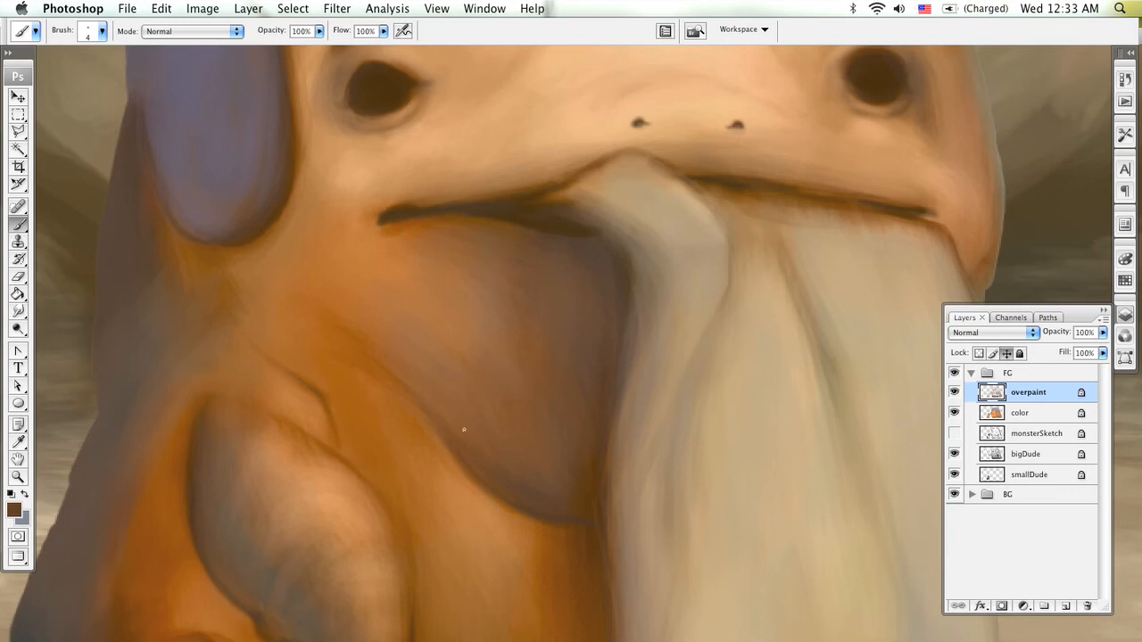
{"action": "scroll", "coordinate": [463, 429], "scroll_direction": "down", "scroll_amount": 5}
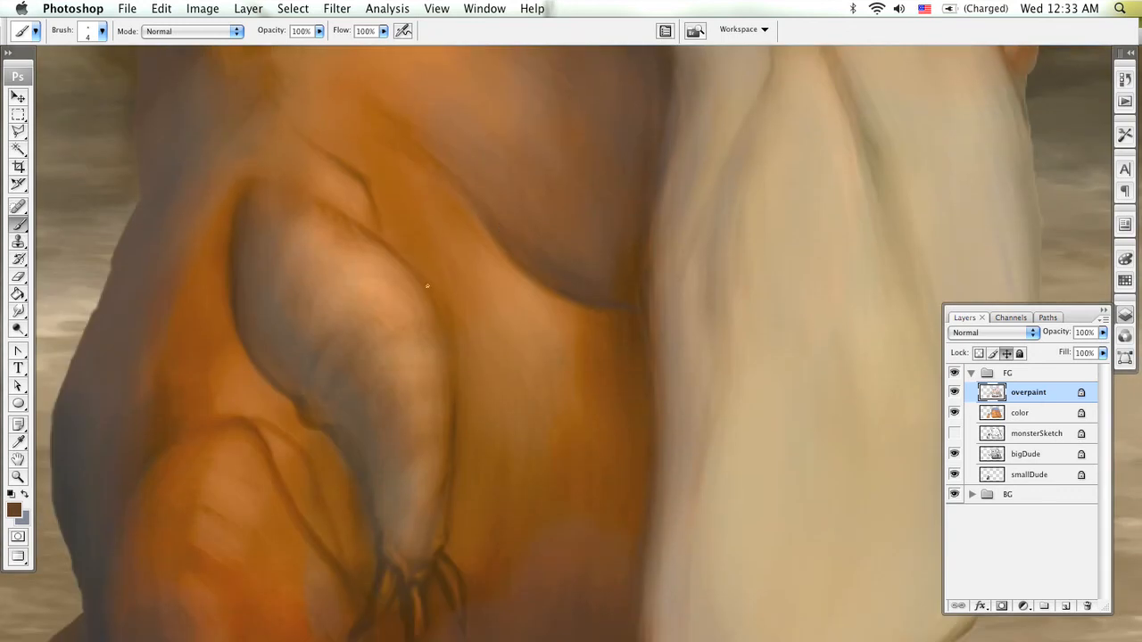
{"action": "left_click", "coordinate": [416, 249], "text": "alt"}
{"action": "left_click", "coordinate": [371, 173], "text": "alt"}
{"action": "left_click", "coordinate": [388, 211], "text": "alt"}
{"action": "scroll", "coordinate": [419, 312], "scroll_direction": "up", "scroll_amount": 5}
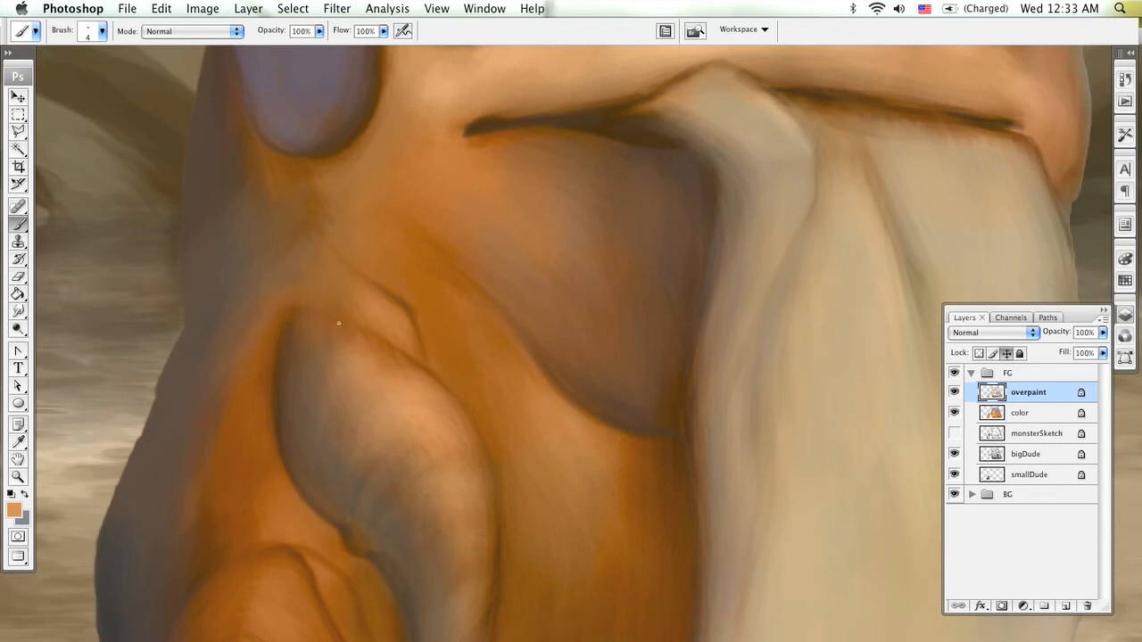
{"action": "left_click", "coordinate": [286, 337], "text": "alt"}
{"action": "left_click", "coordinate": [546, 406], "text": "alt"}
- Strengthen the crease between the left eye and the muzzle with a sampled orange-brown, enlarging the brush to 20 px
{"action": "left_click_drag", "start_coordinate": [566, 244], "coordinate": [469, 445]}
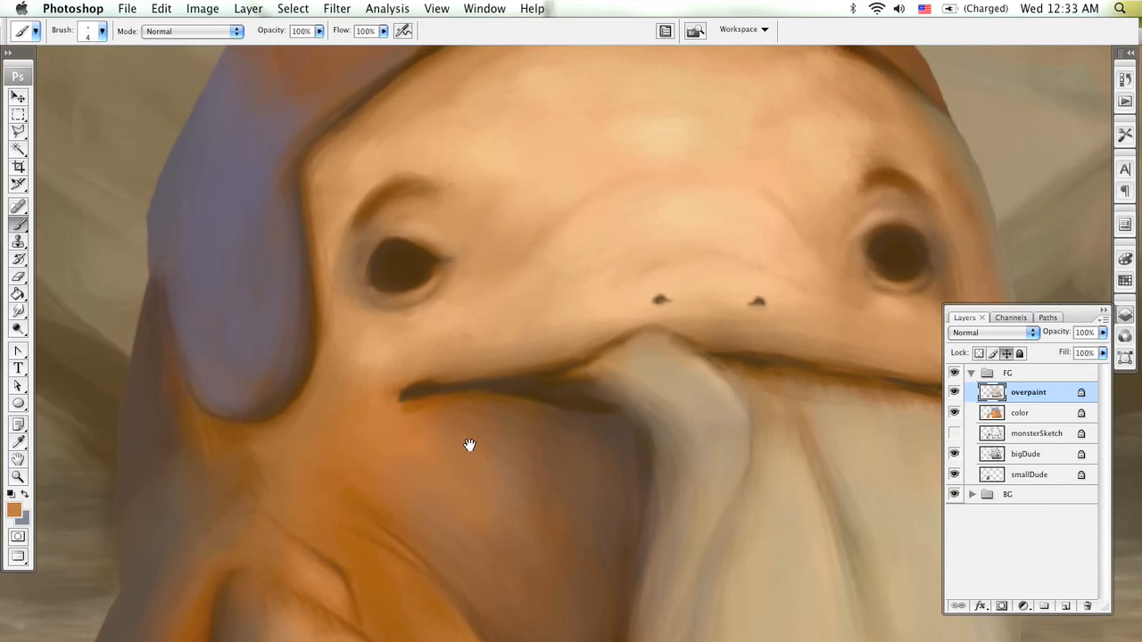
{"action": "left_click", "coordinate": [522, 378], "text": "alt"}
{"action": "left_click", "coordinate": [204, 623], "text": "alt"}
{"action": "key", "text": "bracketright"}
{"action": "key", "text": "bracketright"}
{"action": "key", "text": "bracketright"}
{"action": "key", "text": "bracketright"}
{"action": "key", "text": "bracketright"}
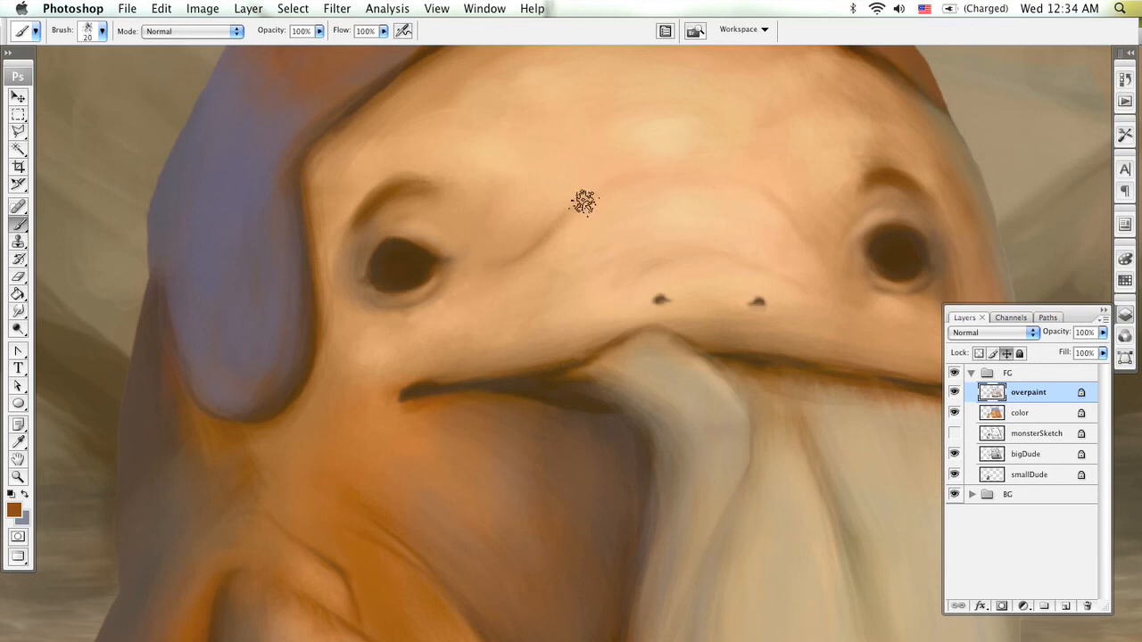
- Define the curved creases on both sides of the muzzle with the orange-brown, varying the brush size down to 10 px
{"action": "key", "text": "bracketleft"}
{"action": "key", "text": "bracketleft"}
{"action": "key", "text": "bracketleft"}
{"action": "key", "text": "bracketleft"}
{"action": "key", "text": "bracketleft"}
{"action": "key", "text": "bracketleft"}
{"action": "key", "text": "bracketright"}
{"action": "key", "text": "bracketright"}
{"action": "key", "text": "bracketright"}
{"action": "key", "text": "bracketright"}
{"action": "key", "text": "bracketright"}
{"action": "key", "text": "bracketright"}
{"action": "key", "text": "bracketright"}
{"action": "key", "text": "bracketright"}
{"action": "key", "text": "bracketleft"}
{"action": "key", "text": "bracketleft"}
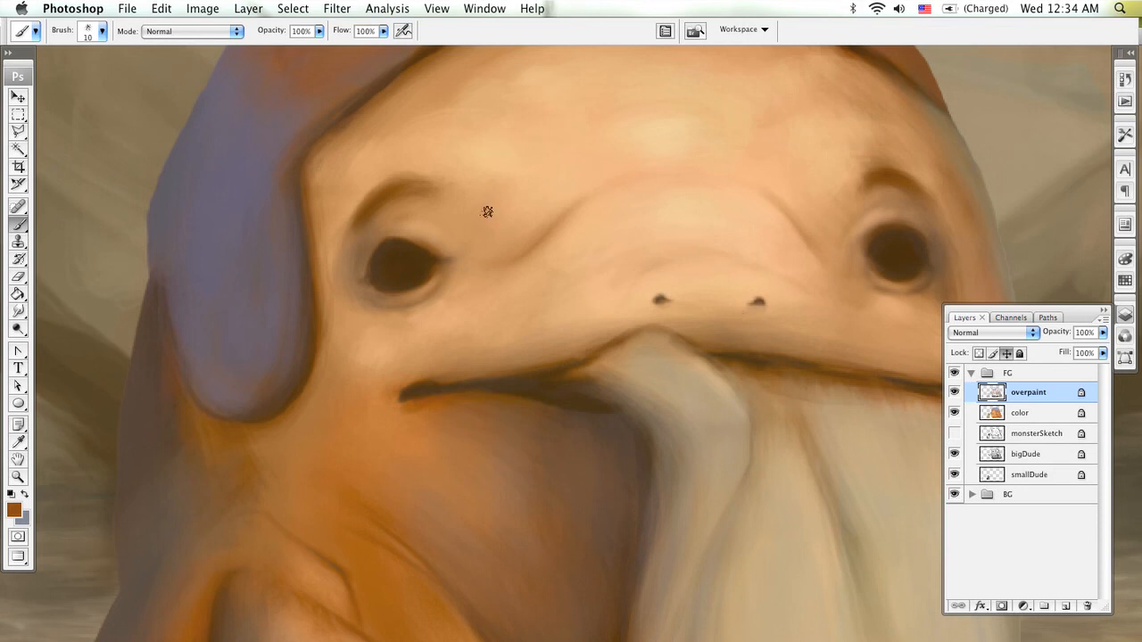
- Paint the eyelid folds above and beside the left eye with sampled brown and light skin tones using a small brush
{"action": "key", "text": "bracketleft"}
{"action": "key", "text": "bracketleft"}
{"action": "key", "text": "bracketleft"}
{"action": "key", "text": "bracketleft"}
{"action": "key", "text": "bracketleft"}
{"action": "key", "text": "bracketright"}
{"action": "left_click", "coordinate": [453, 190], "text": "alt"}
{"action": "left_click", "coordinate": [368, 239], "text": "alt"}
{"action": "left_click", "coordinate": [489, 160], "text": "alt"}
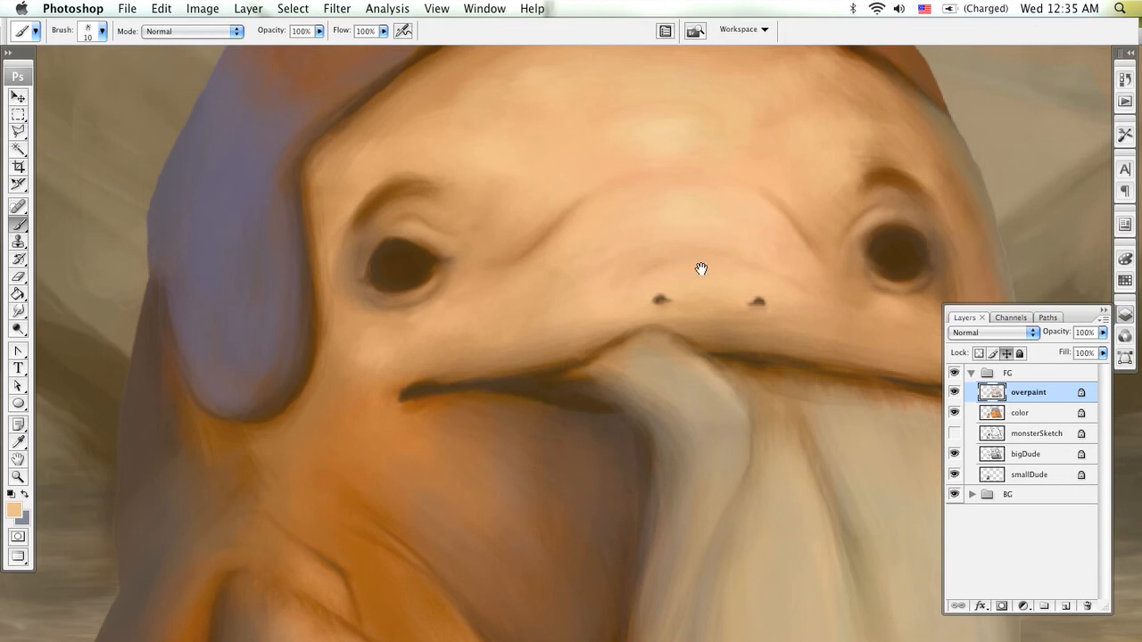
- Refine the brow above the right eye with sampled skin tones at 10 px
{"action": "left_click_drag", "start_coordinate": [702, 268], "coordinate": [445, 336]}
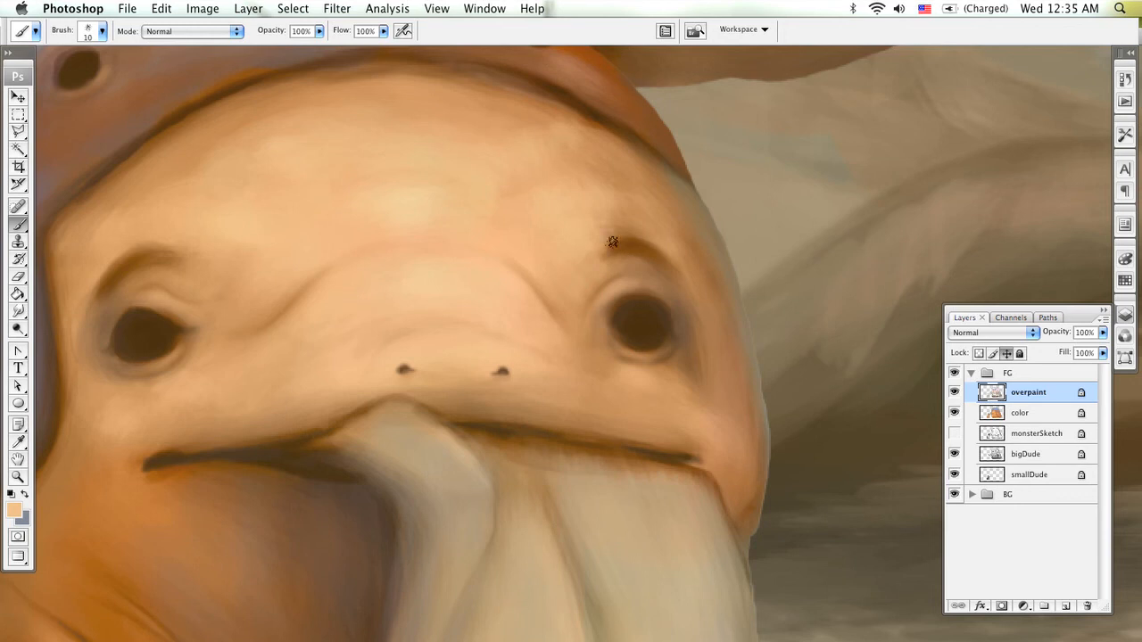
{"action": "left_click", "coordinate": [634, 220], "text": "alt"}
{"action": "scroll", "coordinate": [624, 285], "scroll_direction": "left", "scroll_amount": 5}
{"action": "scroll", "coordinate": [624, 286], "scroll_direction": "down", "scroll_amount": 1}
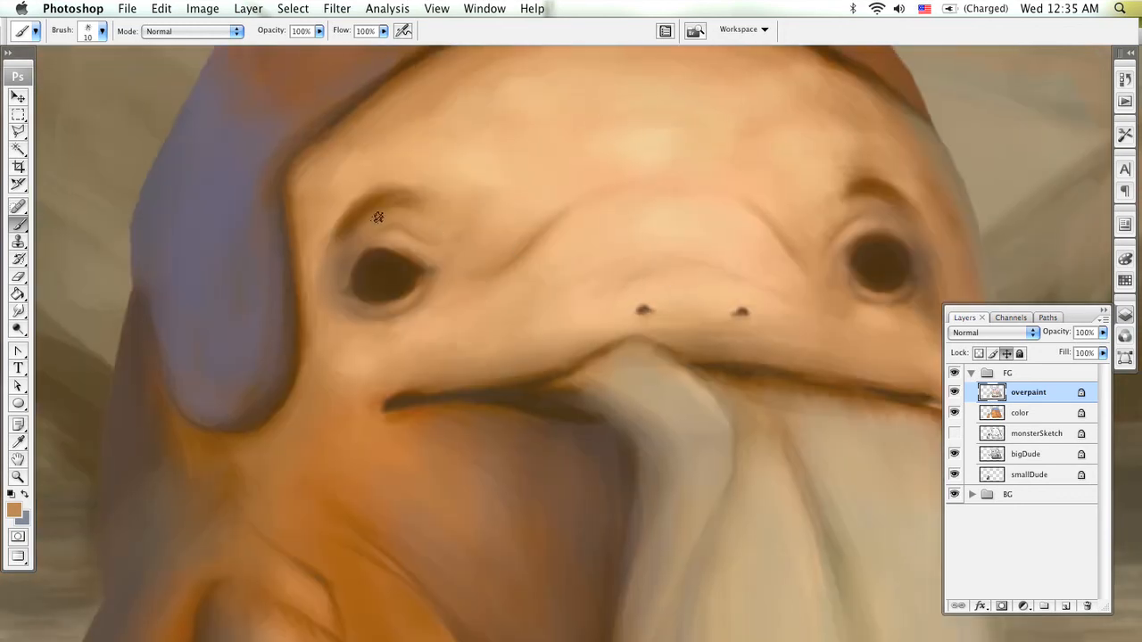
- Blend the orange patches on top of the head covering and along its lower edge with sampled purple-brown tones at 10 px
{"action": "scroll", "coordinate": [372, 224], "scroll_direction": "up", "scroll_amount": 6}
{"action": "scroll", "coordinate": [503, 255], "scroll_direction": "left", "scroll_amount": 2}
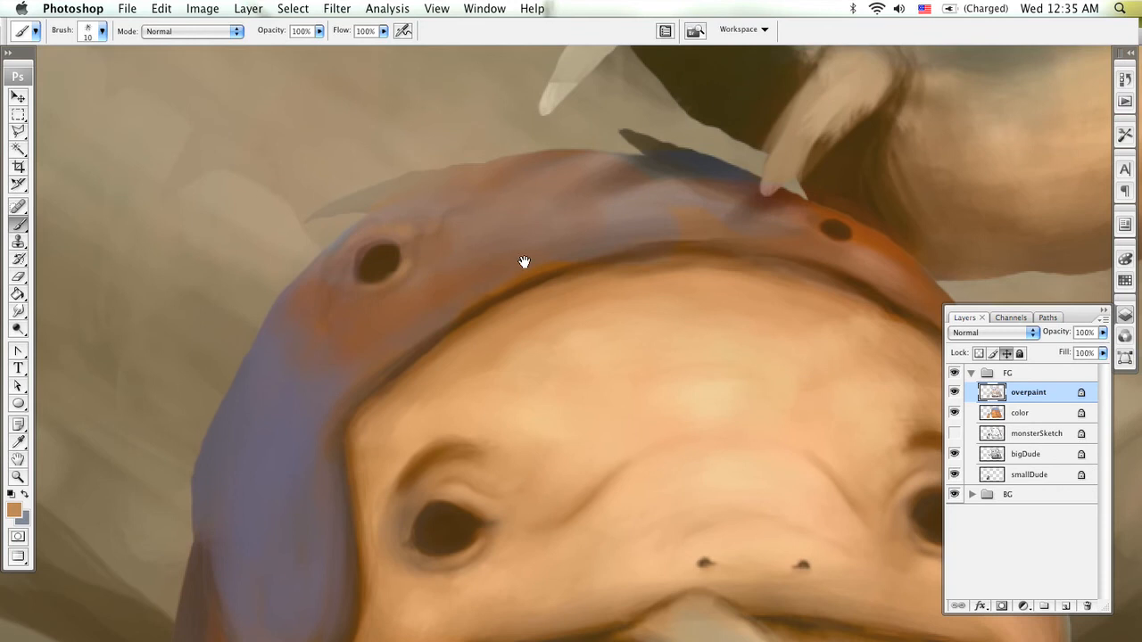
{"action": "left_click", "coordinate": [694, 210], "text": "alt"}
{"action": "left_click", "coordinate": [684, 208], "text": "alt"}
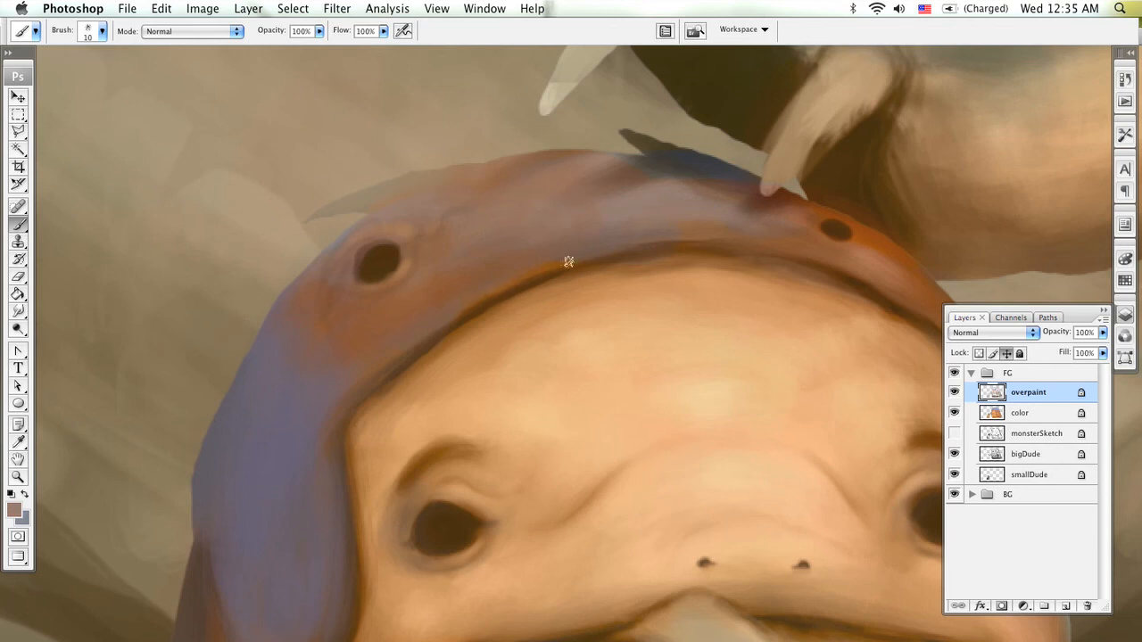
{"action": "left_click", "coordinate": [854, 251], "text": "alt"}
{"action": "left_click", "coordinate": [502, 297], "text": "alt"}
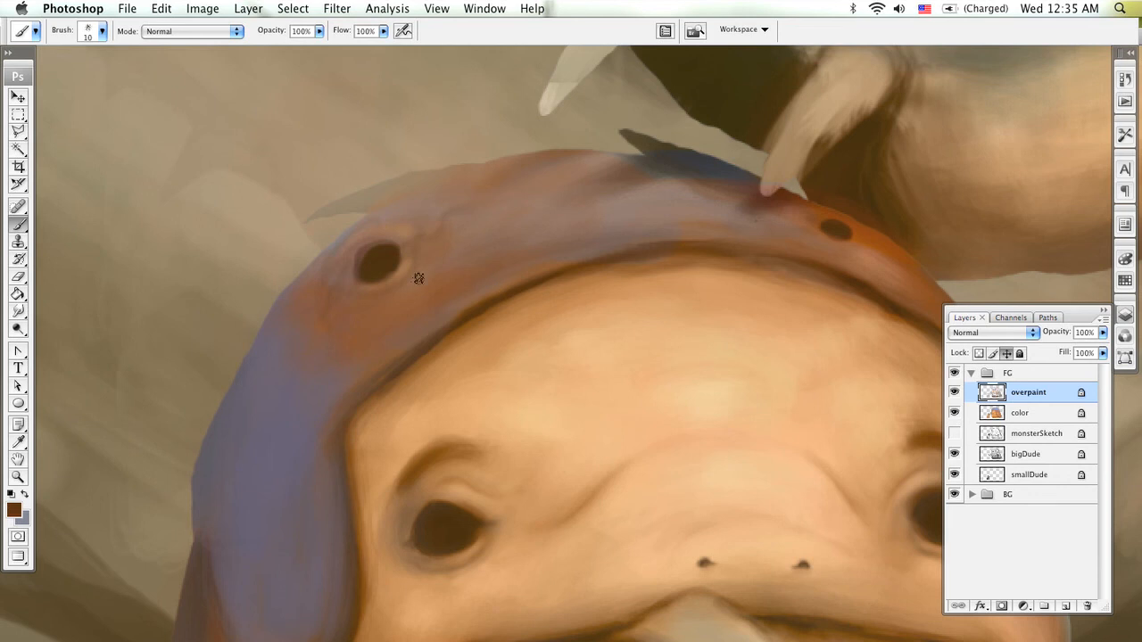
- Paint a dark brown crease from below the head covering's left eye down to the hanging flap's inner edge at 8 px
{"action": "key", "text": "bracketleft"}
{"action": "key", "text": "bracketleft"}
{"action": "key", "text": "bracketleft"}
{"action": "key", "text": "bracketleft"}
{"action": "key", "text": "bracketleft"}
{"action": "key", "text": "bracketleft"}
{"action": "key", "text": "bracketleft"}
{"action": "key", "text": "bracketright"}
{"action": "key", "text": "bracketright"}
{"action": "left_click_drag", "start_coordinate": [343, 402], "coordinate": [340, 423]}
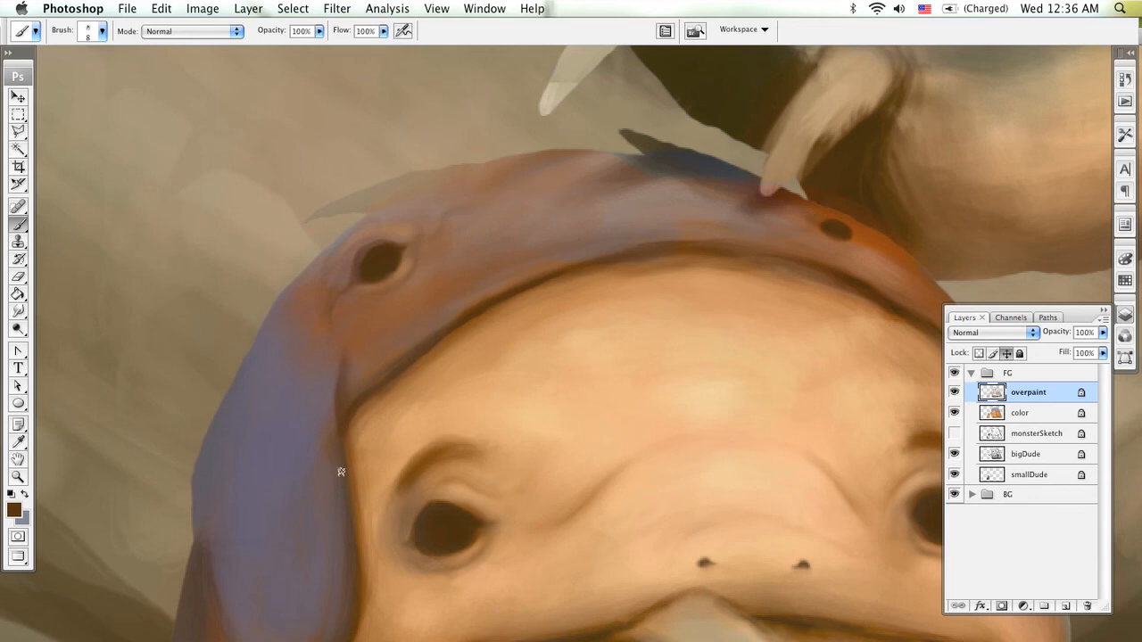
{"action": "left_click", "coordinate": [341, 411], "text": "alt"}
{"action": "left_click", "coordinate": [360, 330], "text": "alt"}
- Highlight the blue hanging flap with a light lavender-grey, derived from its sampled colour, using a 30 px brush
{"action": "key", "text": "x"}
{"action": "left_click", "coordinate": [291, 423], "text": "alt"}
{"action": "left_click", "coordinate": [12, 510]}
{"action": "left_click", "coordinate": [303, 198]}
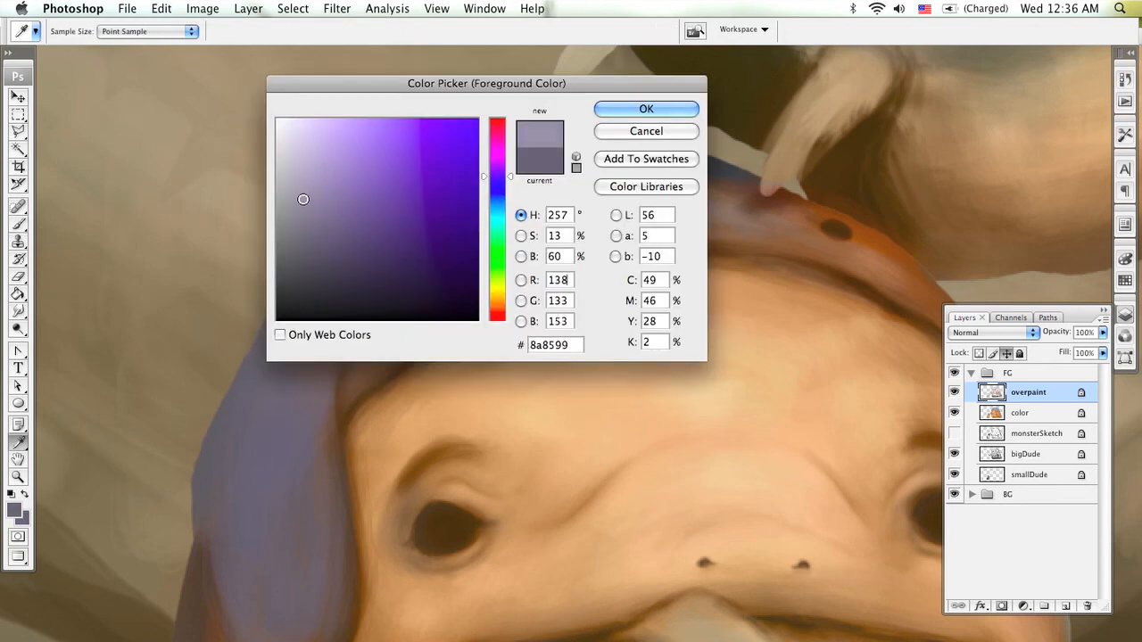
{"action": "left_click", "coordinate": [308, 198]}
{"action": "left_click", "coordinate": [631, 113]}
{"action": "scroll", "coordinate": [636, 121], "scroll_direction": "down", "scroll_amount": 5}
{"action": "scroll", "coordinate": [635, 122], "scroll_direction": "left", "scroll_amount": 5}
{"action": "scroll", "coordinate": [553, 191], "scroll_direction": "up", "scroll_amount": 2}
{"action": "scroll", "coordinate": [553, 191], "scroll_direction": "right", "scroll_amount": 3}
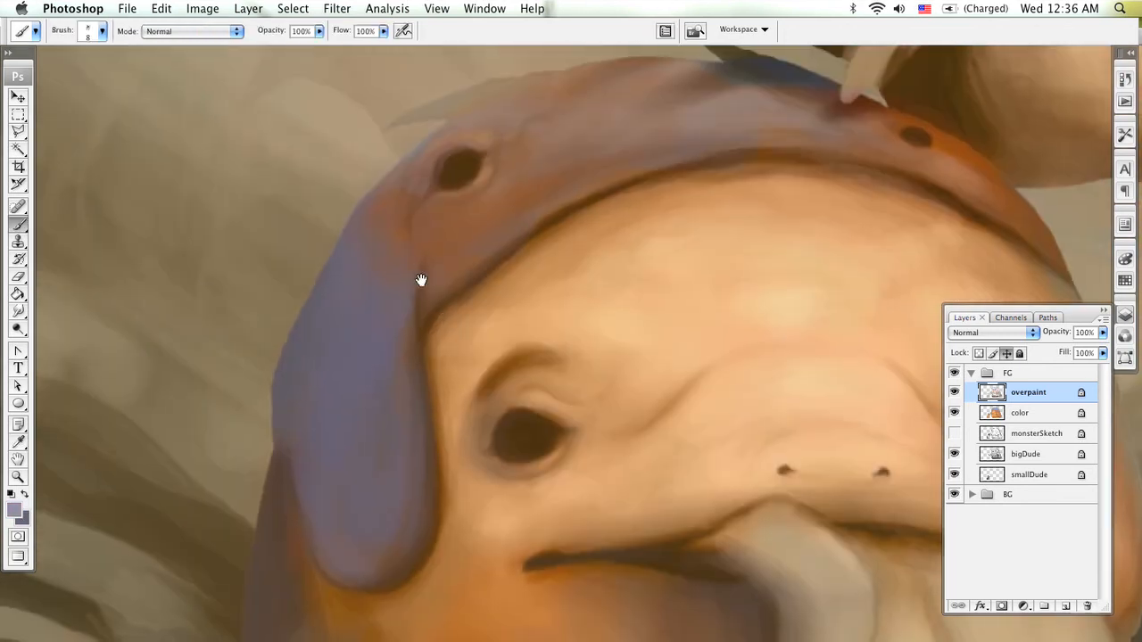
{"action": "key", "text": "bracketright"}
{"action": "key", "text": "bracketright"}
{"action": "key", "text": "bracketright"}
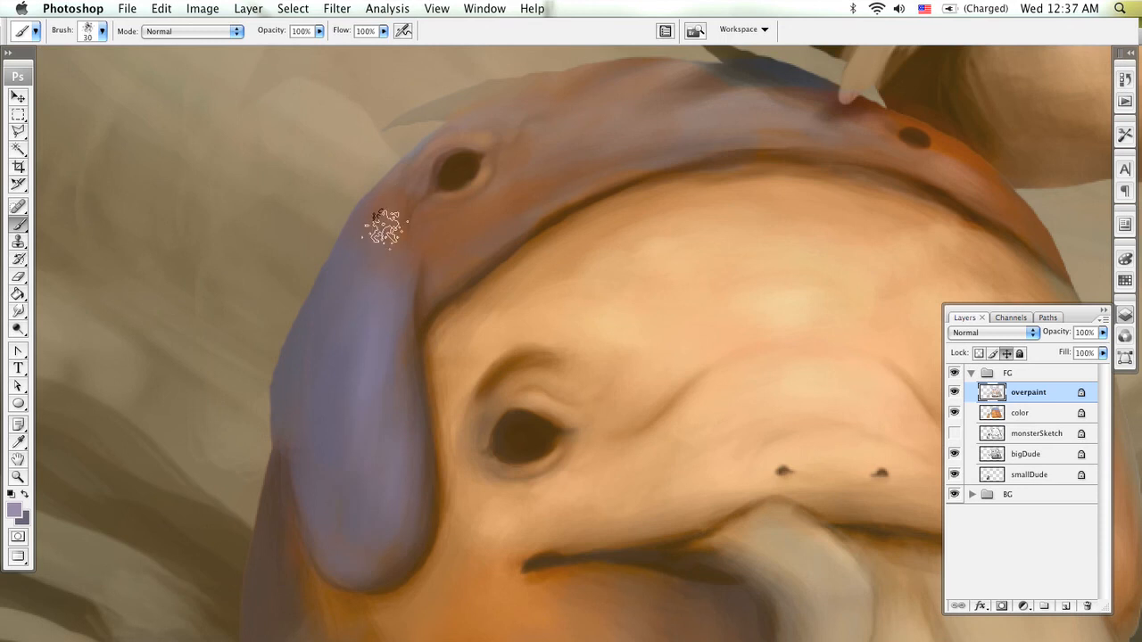
- Tint the pale left horn on the head covering with a sampled reddish brown and choose a light peach for its highlights
{"action": "left_click_drag", "start_coordinate": [555, 218], "coordinate": [573, 335]}
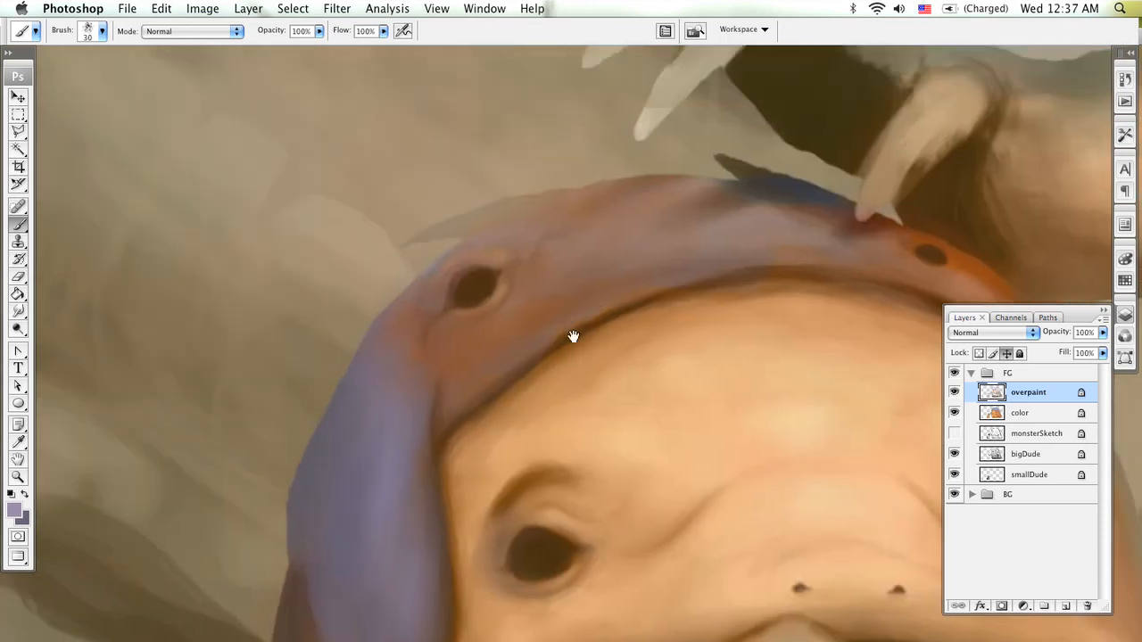
{"action": "left_click", "coordinate": [611, 192], "text": "alt"}
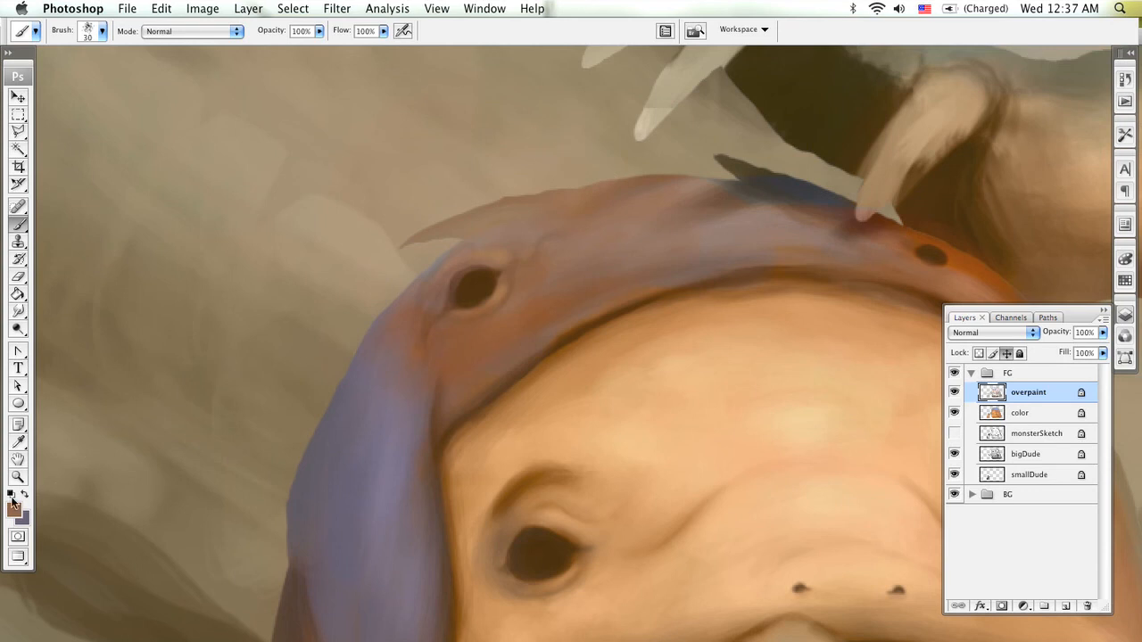
{"action": "left_click", "coordinate": [13, 509]}
{"action": "left_click", "coordinate": [351, 133]}
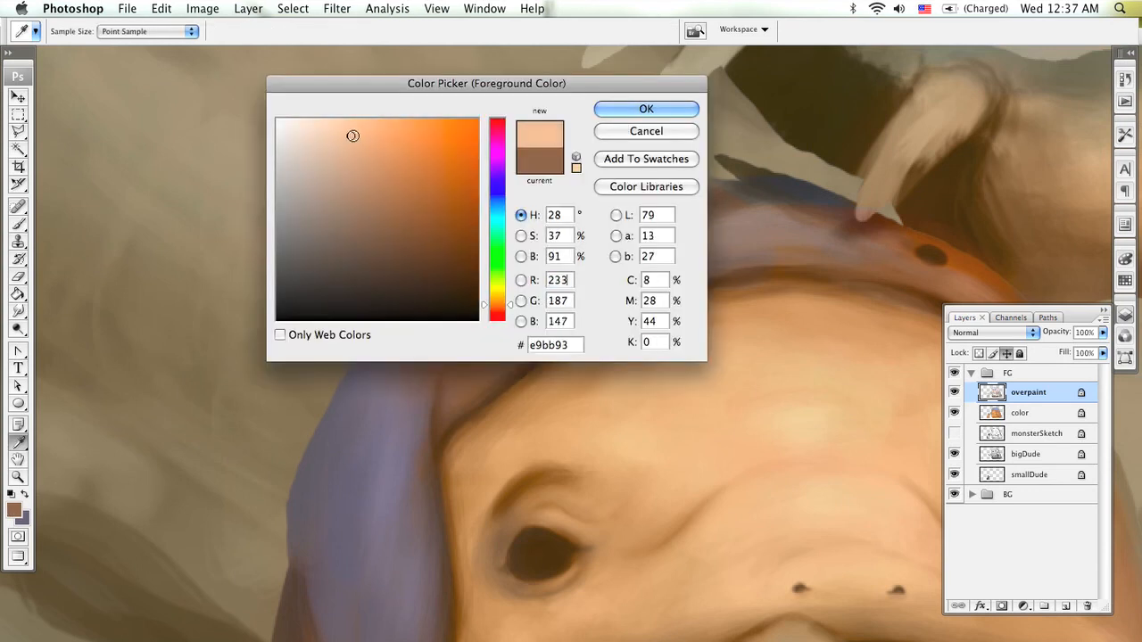
{"action": "left_click", "coordinate": [354, 135]}
{"action": "left_click", "coordinate": [646, 108]}
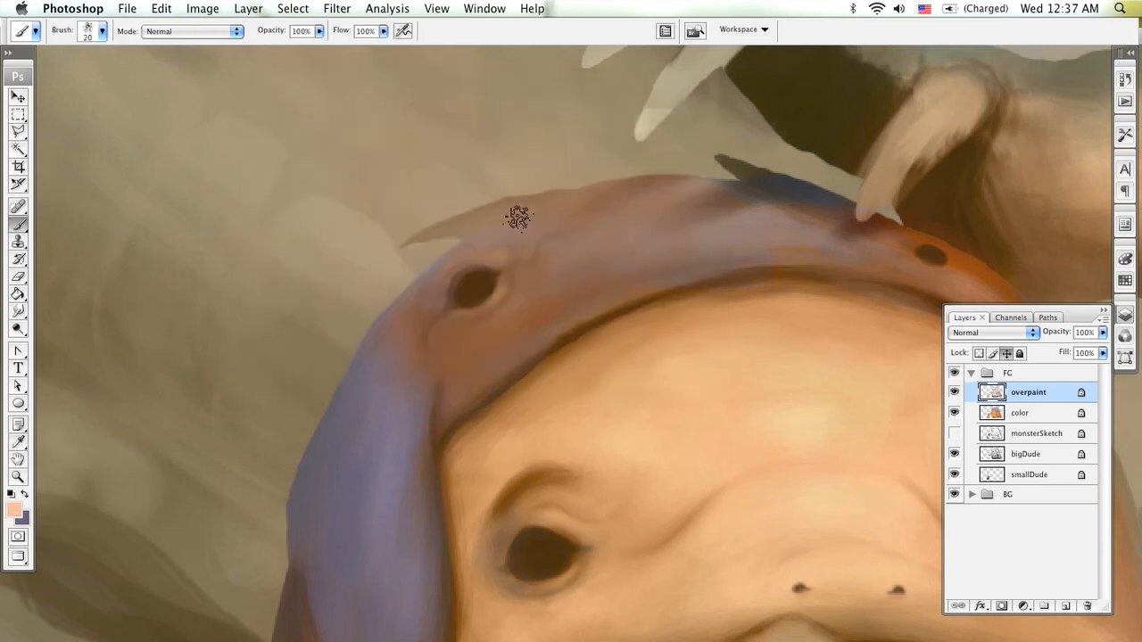
- Paint the pale fin on the small creature's hood with warm reddish brown at brush size 20, blending its base into the hood
{"action": "key", "text": "bracketleft"}
{"action": "key", "text": "bracketleft"}
{"action": "key", "text": "bracketleft"}
{"action": "key", "text": "bracketleft"}
{"action": "key", "text": "bracketleft"}
{"action": "key", "text": "bracketleft"}
{"action": "key", "text": "bracketright"}
{"action": "key", "text": "bracketright"}
{"action": "key", "text": "bracketright"}
{"action": "key", "text": "bracketright"}
{"action": "key", "text": "bracketright"}
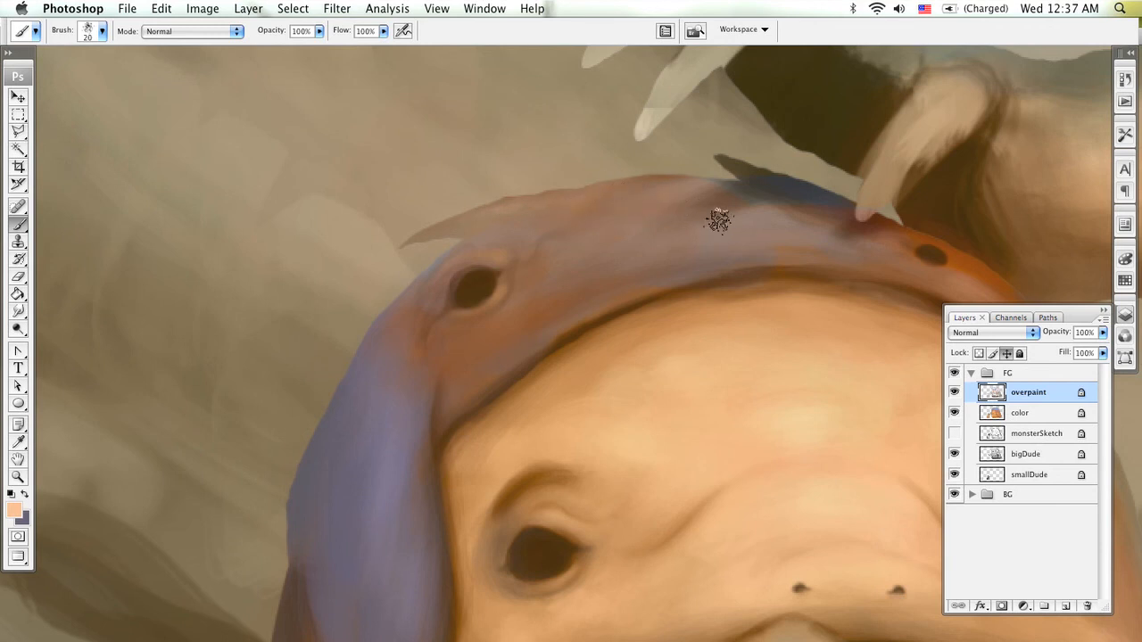
- Paint dark markings along the top edge of the small creature's hood, using brown and dark grey sampled from the surrounding artwork
{"action": "left_click_drag", "start_coordinate": [701, 240], "coordinate": [583, 273]}
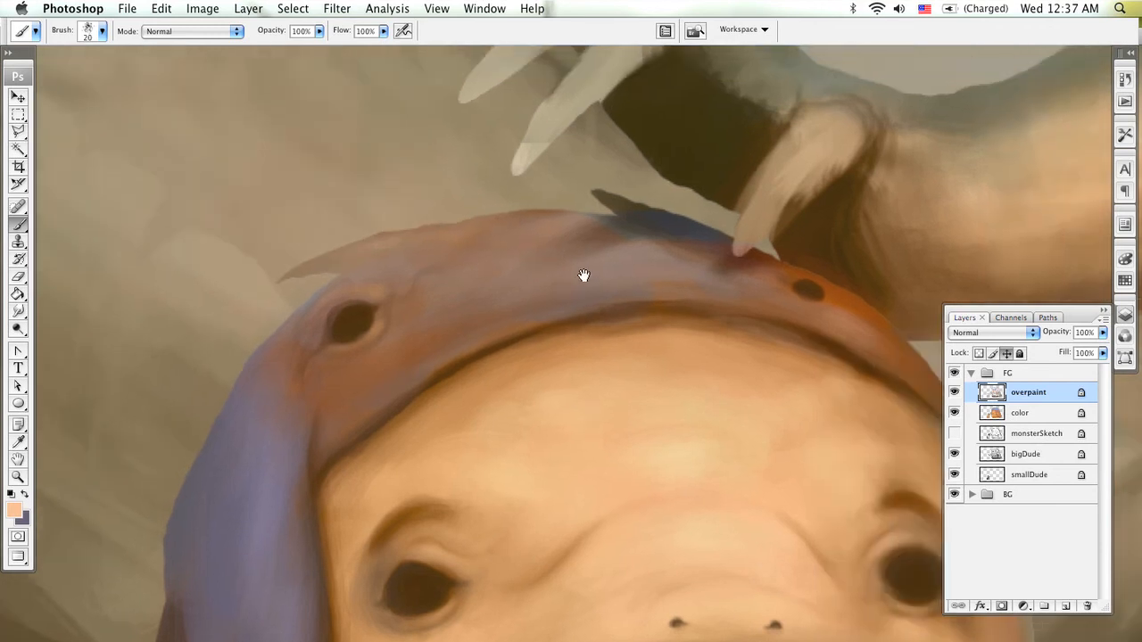
{"action": "left_click", "coordinate": [591, 202], "text": "alt"}
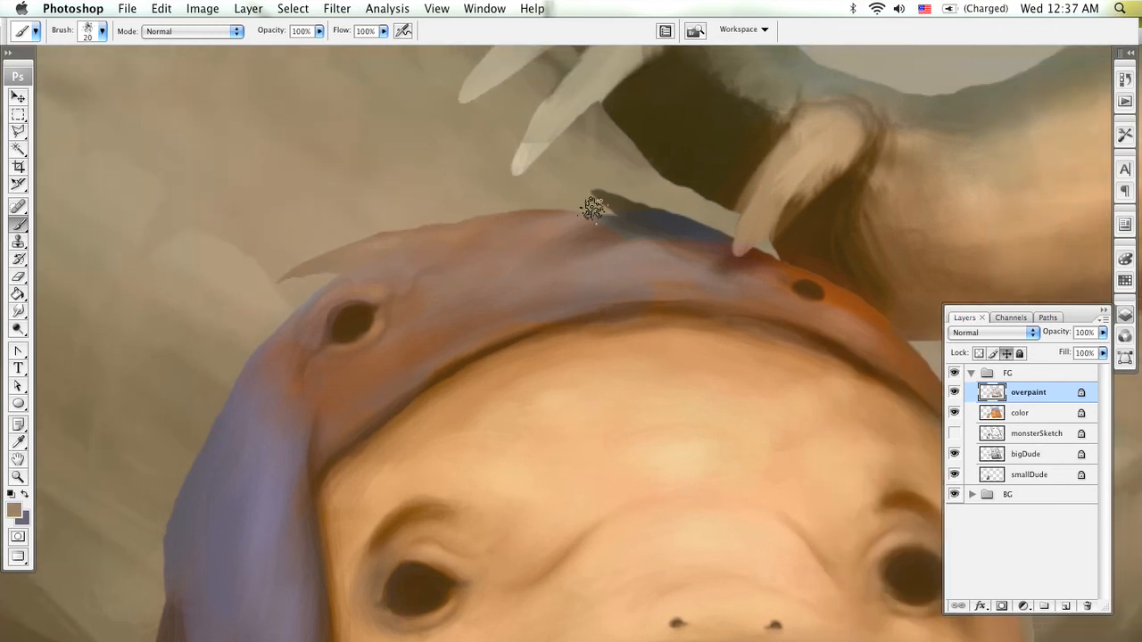
{"action": "left_click", "coordinate": [536, 208], "text": "alt"}
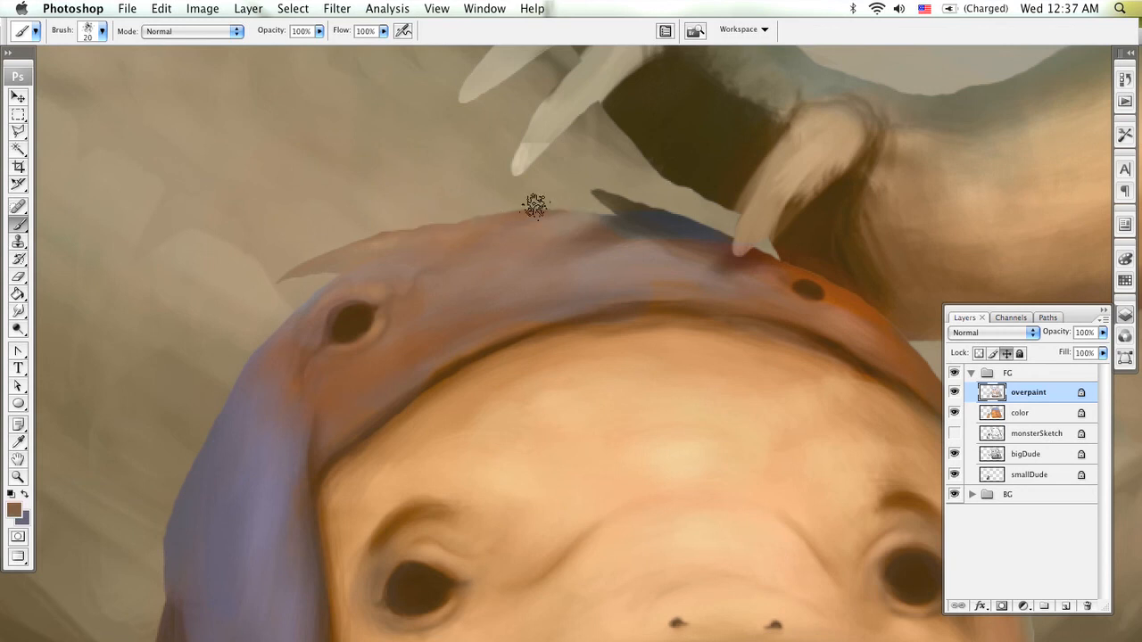
{"action": "left_click", "coordinate": [627, 216], "text": "alt"}
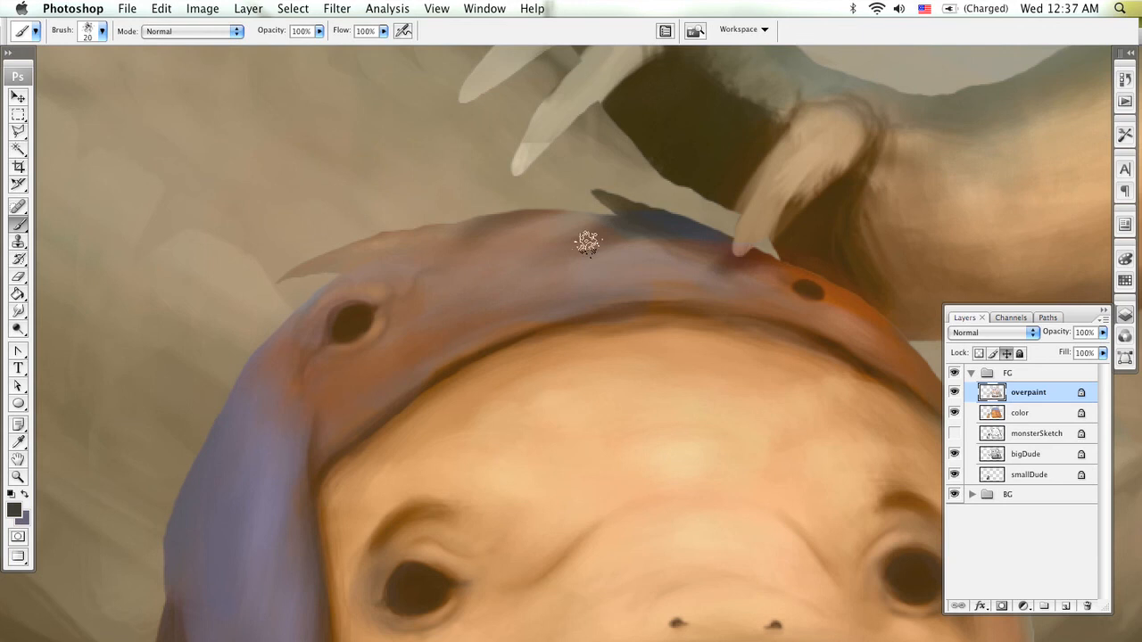
- Refine the big creature's claw resting on the hood and the dark area beside it, using sampled colours and a size 6 brush
{"action": "mouse_move", "coordinate": [735, 258]}
{"action": "left_mouse_down"}
{"action": "mouse_move", "coordinate": [538, 283]}
{"action": "mouse_move", "coordinate": [503, 275]}
{"action": "left_mouse_up"}
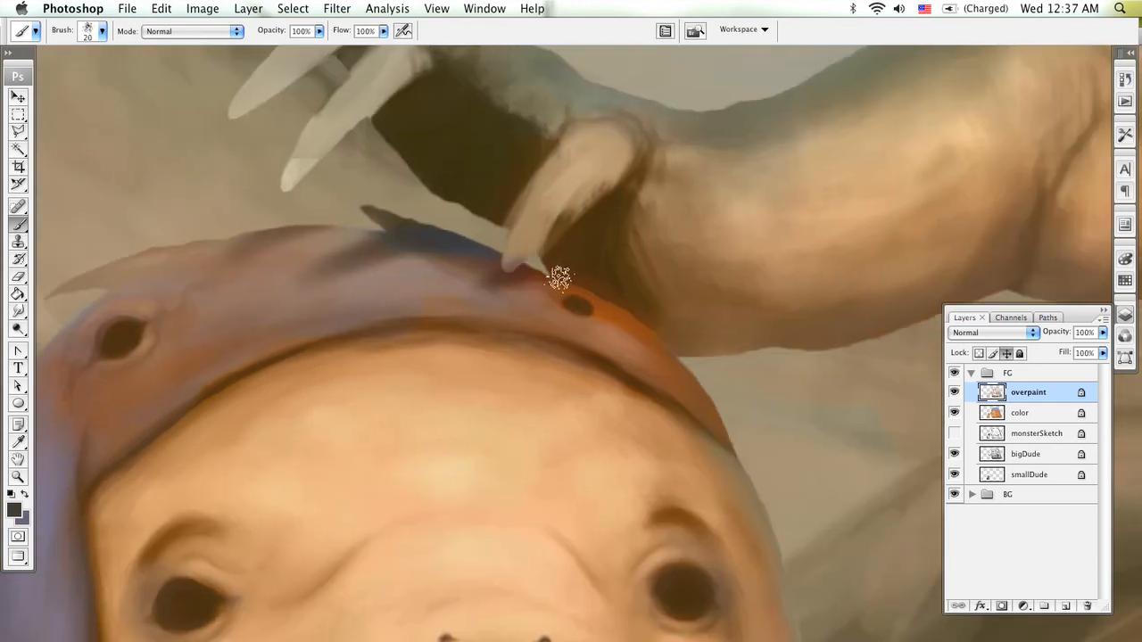
{"action": "left_click", "coordinate": [541, 219], "text": "alt"}
{"action": "key", "text": "bracketleft"}
{"action": "key", "text": "bracketleft"}
{"action": "key", "text": "bracketleft"}
{"action": "key", "text": "bracketleft"}
{"action": "mouse_move", "coordinate": [506, 263]}
{"action": "left_mouse_down"}
{"action": "mouse_move", "coordinate": [534, 254]}
{"action": "mouse_move", "coordinate": [515, 263]}
{"action": "mouse_move", "coordinate": [586, 184]}
{"action": "mouse_move", "coordinate": [572, 208]}
{"action": "left_mouse_up"}
{"action": "left_click", "coordinate": [591, 228], "text": "alt"}
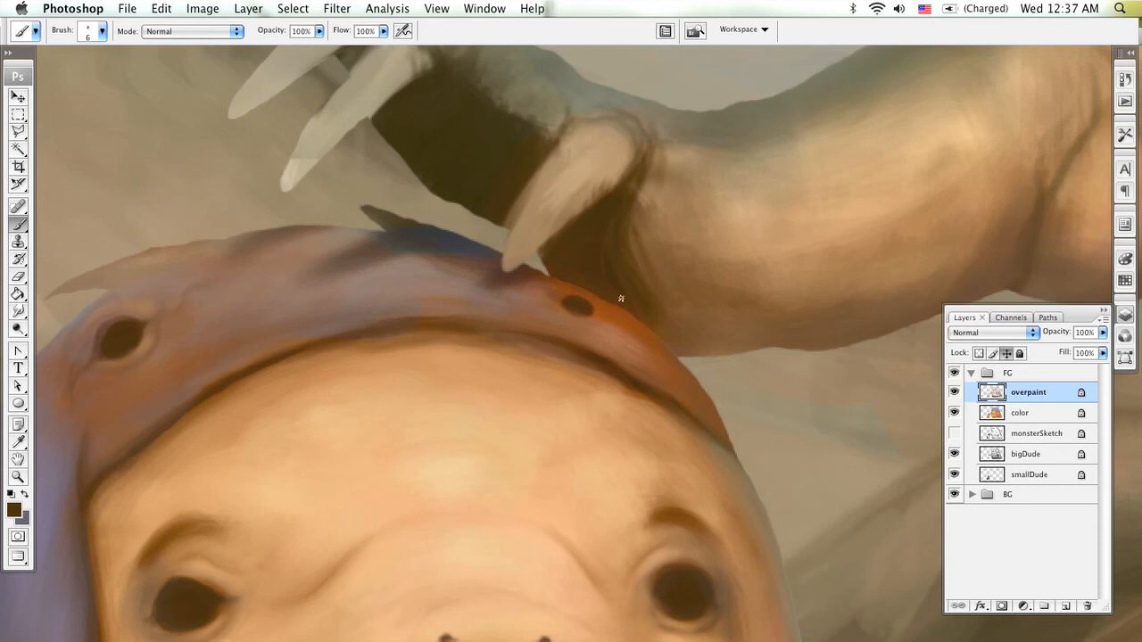
{"action": "mouse_move", "coordinate": [508, 178]}
{"action": "left_mouse_down"}
{"action": "mouse_move", "coordinate": [501, 225]}
{"action": "mouse_move", "coordinate": [537, 168]}
{"action": "left_mouse_up"}
- Touch up the outer contour of the small creature's cheek beside the tongue with a sampled orange-brown at brush size 6
{"action": "key", "text": "z"}
{"action": "left_click", "coordinate": [618, 266], "text": "alt"}
{"action": "left_click", "coordinate": [655, 336], "text": "alt"}
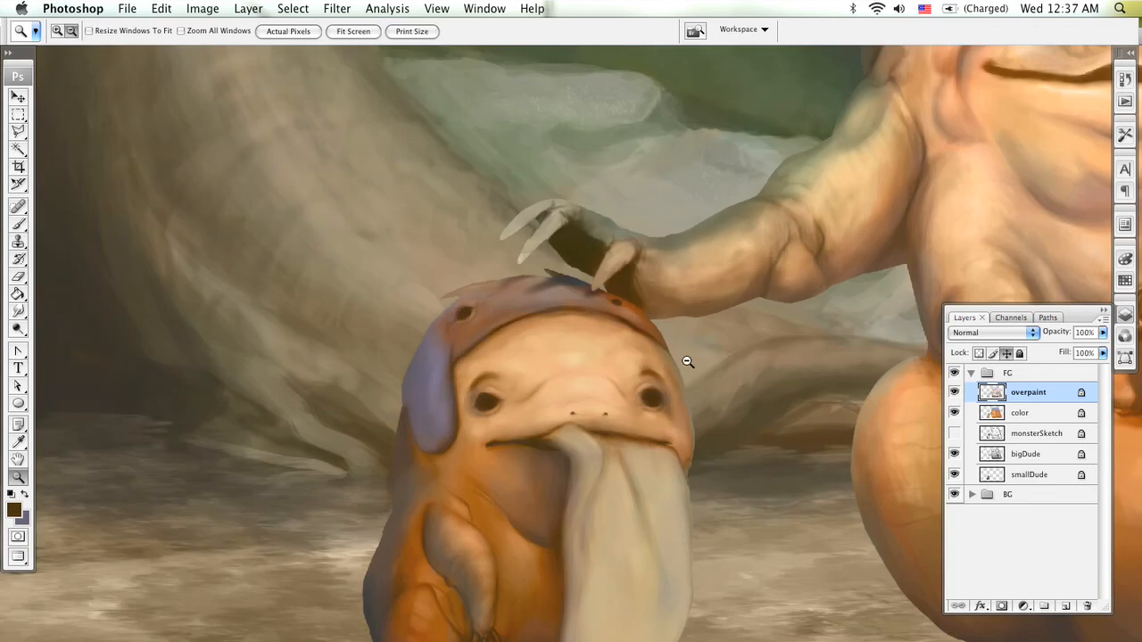
{"action": "left_click", "coordinate": [687, 362], "text": "alt"}
{"action": "left_click", "coordinate": [687, 397]}
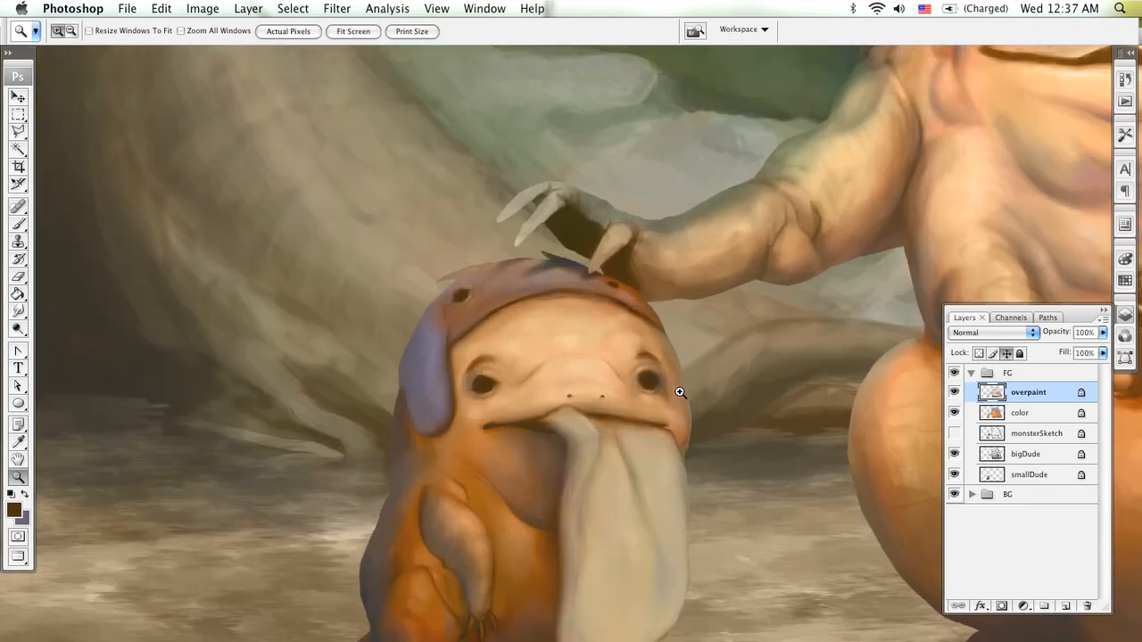
{"action": "left_click", "coordinate": [684, 393]}
{"action": "left_click", "coordinate": [689, 389]}
{"action": "key", "text": "b"}
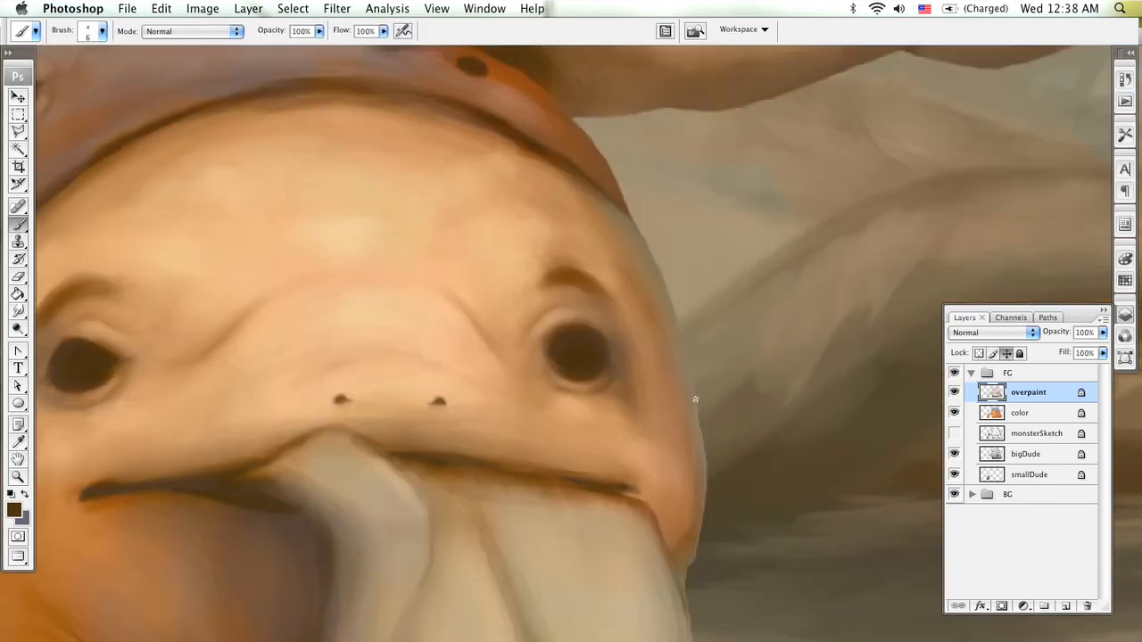
{"action": "left_click", "coordinate": [682, 425], "text": "alt"}
{"action": "left_click_drag", "start_coordinate": [691, 534], "coordinate": [660, 280]}
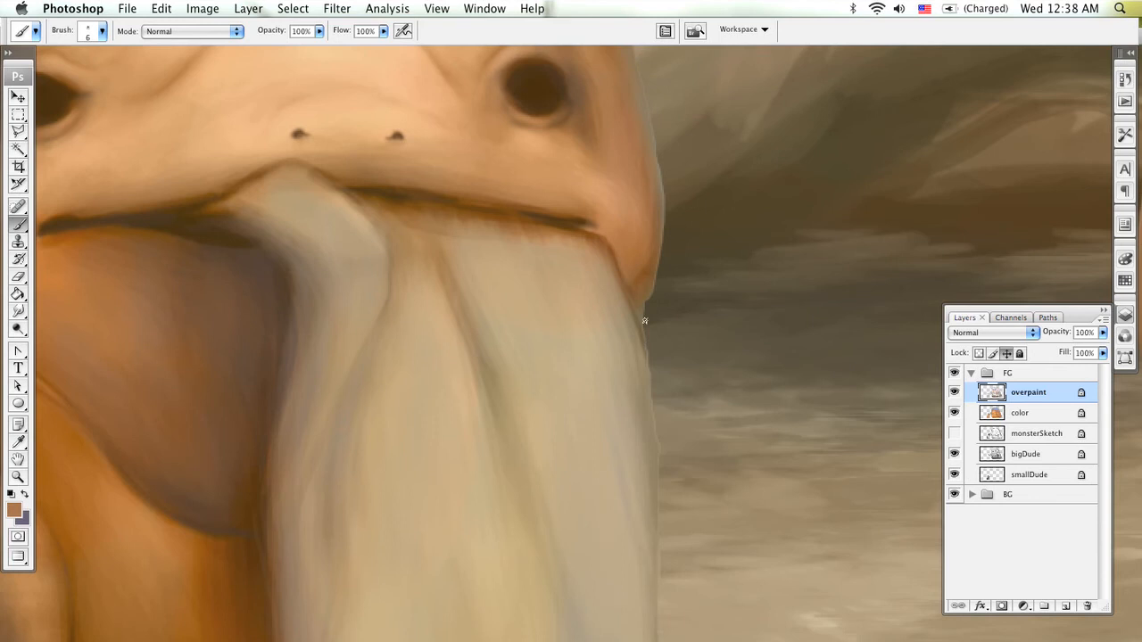
- Examine both creatures and the overall composition at several magnifications
{"action": "key", "text": "z"}
{"action": "left_click", "coordinate": [627, 401], "text": "alt"}
{"action": "left_click", "coordinate": [638, 393], "text": "alt"}
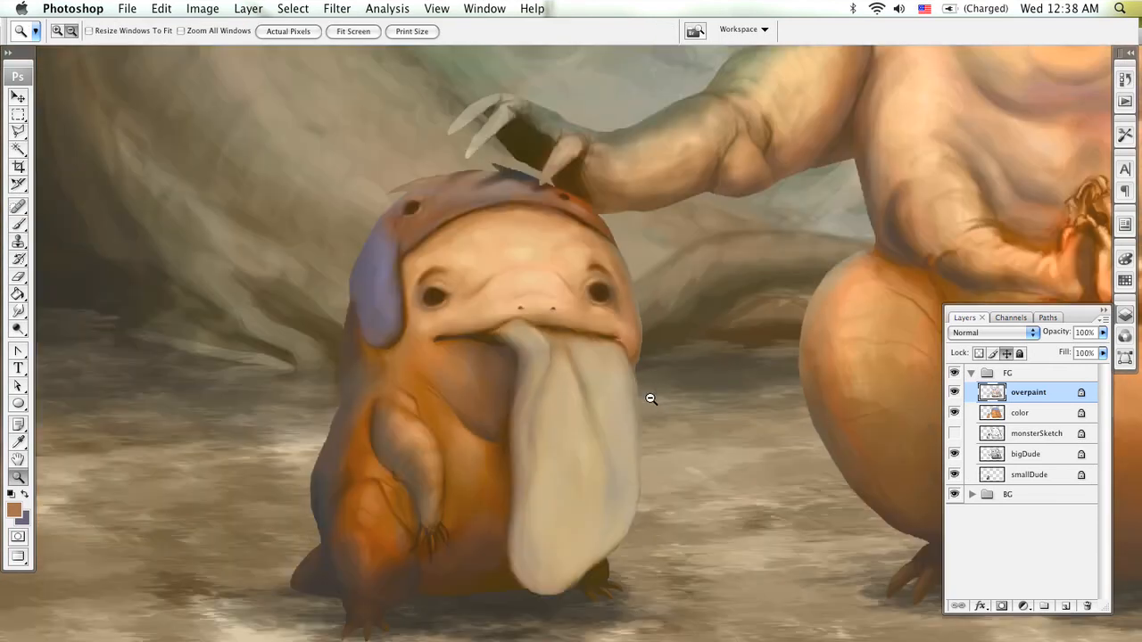
{"action": "left_click", "coordinate": [659, 395], "text": "alt"}
{"action": "left_click_drag", "start_coordinate": [766, 371], "coordinate": [546, 325]}
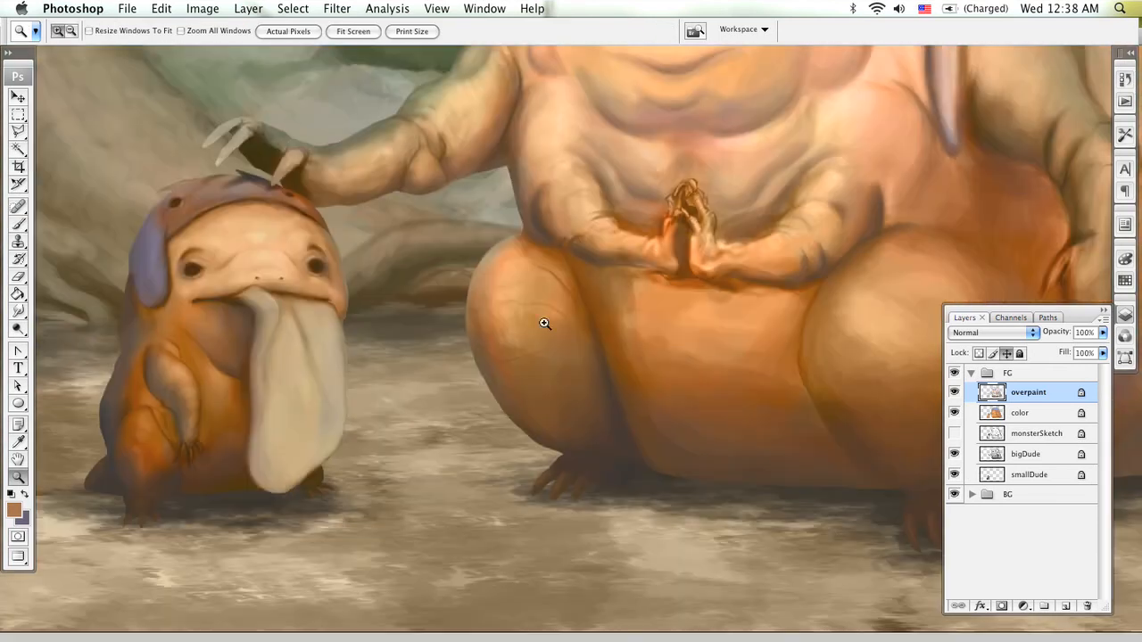
{"action": "left_click", "coordinate": [680, 355], "text": "alt"}
{"action": "mouse_move", "coordinate": [683, 296]}
{"action": "left_mouse_down"}
{"action": "mouse_move", "coordinate": [619, 342]}
{"action": "mouse_move", "coordinate": [609, 309]}
{"action": "mouse_move", "coordinate": [669, 298]}
{"action": "left_mouse_up"}
{"action": "left_click", "coordinate": [665, 345], "text": "alt"}
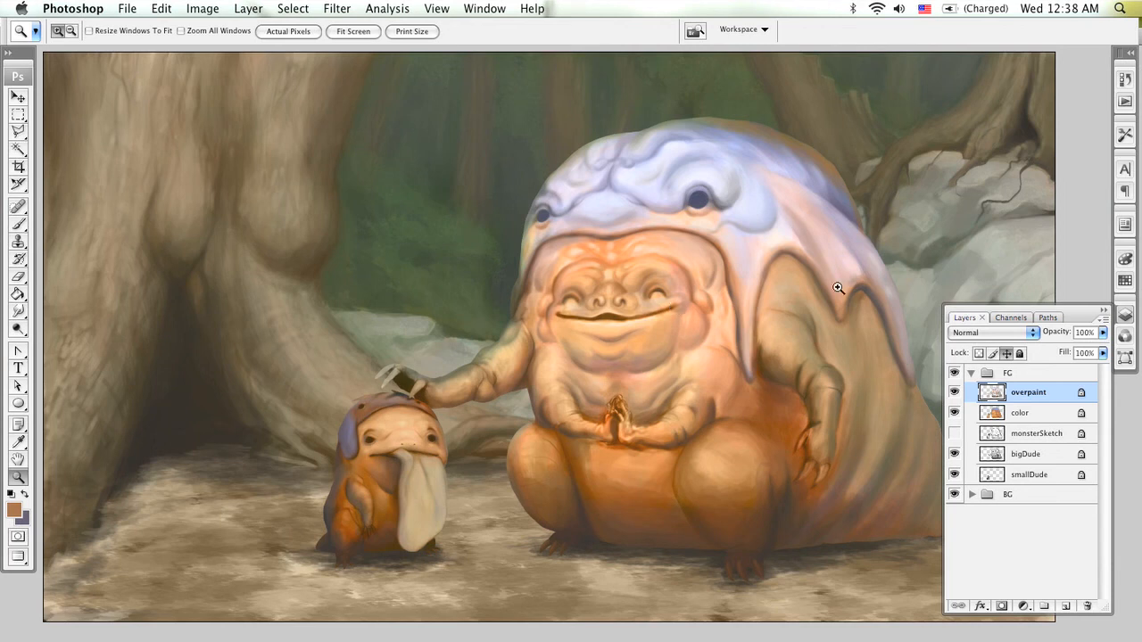
{"action": "left_click", "coordinate": [784, 272]}
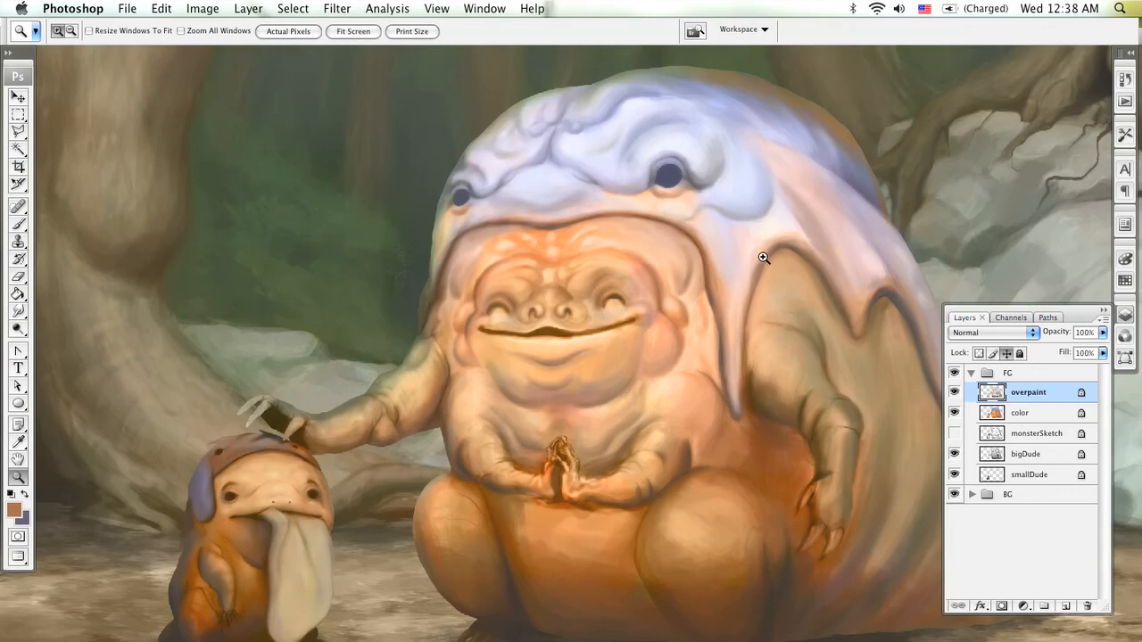
{"action": "left_click", "coordinate": [758, 260]}
{"action": "left_click", "coordinate": [708, 342], "text": "alt"}
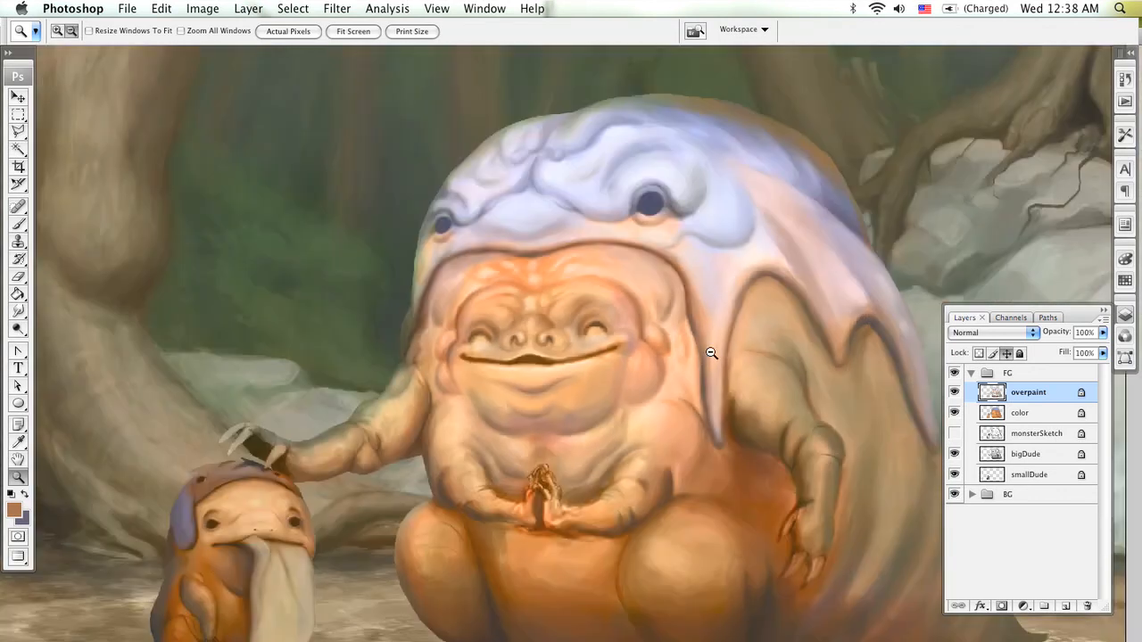
{"action": "left_click", "coordinate": [693, 293], "text": "alt"}
{"action": "left_click", "coordinate": [650, 344], "text": "alt"}
{"action": "left_click_drag", "start_coordinate": [650, 344], "coordinate": [680, 370]}
- Hide the overpaint and color layers and toggle the monsterSketch, bigDude and smallDude layers to inspect their contents
{"action": "key", "text": "v"}
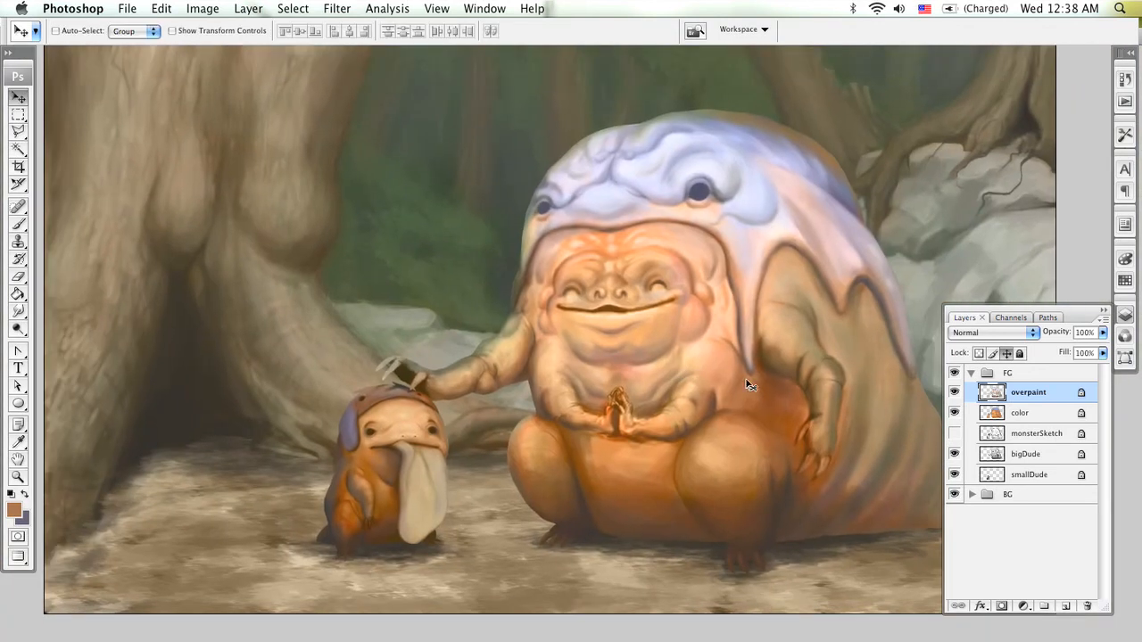
{"action": "left_click", "coordinate": [954, 433]}
{"action": "left_click", "coordinate": [952, 435]}
{"action": "left_click_drag", "start_coordinate": [954, 414], "coordinate": [955, 397]}
{"action": "left_click", "coordinate": [954, 434]}
{"action": "left_click", "coordinate": [953, 433]}
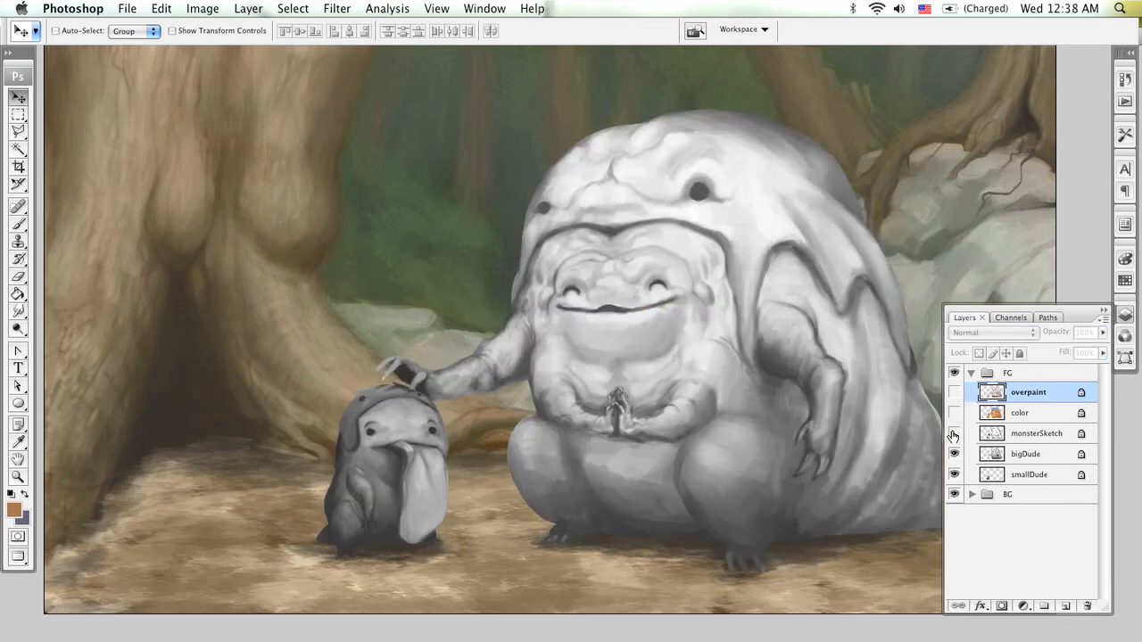
{"action": "left_click", "coordinate": [954, 454]}
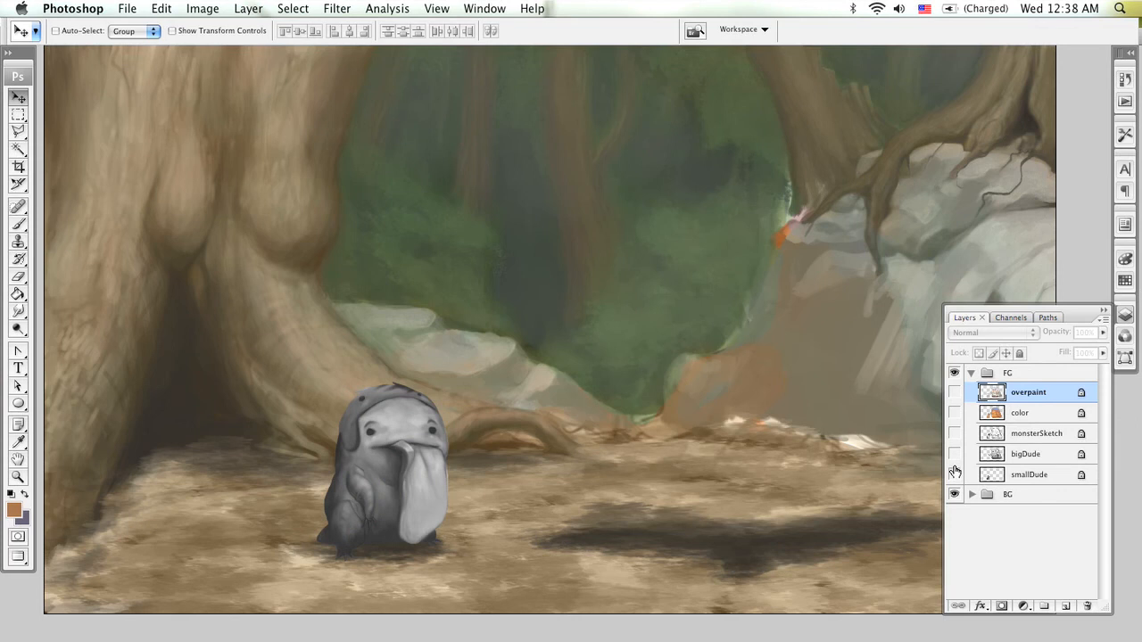
{"action": "left_click", "coordinate": [954, 474]}
- Make the bigDude and smallDude layers visible and merge bigDude down into smallDude
{"action": "left_click", "coordinate": [953, 454]}
{"action": "left_click", "coordinate": [1011, 457]}
{"action": "left_click", "coordinate": [955, 475]}
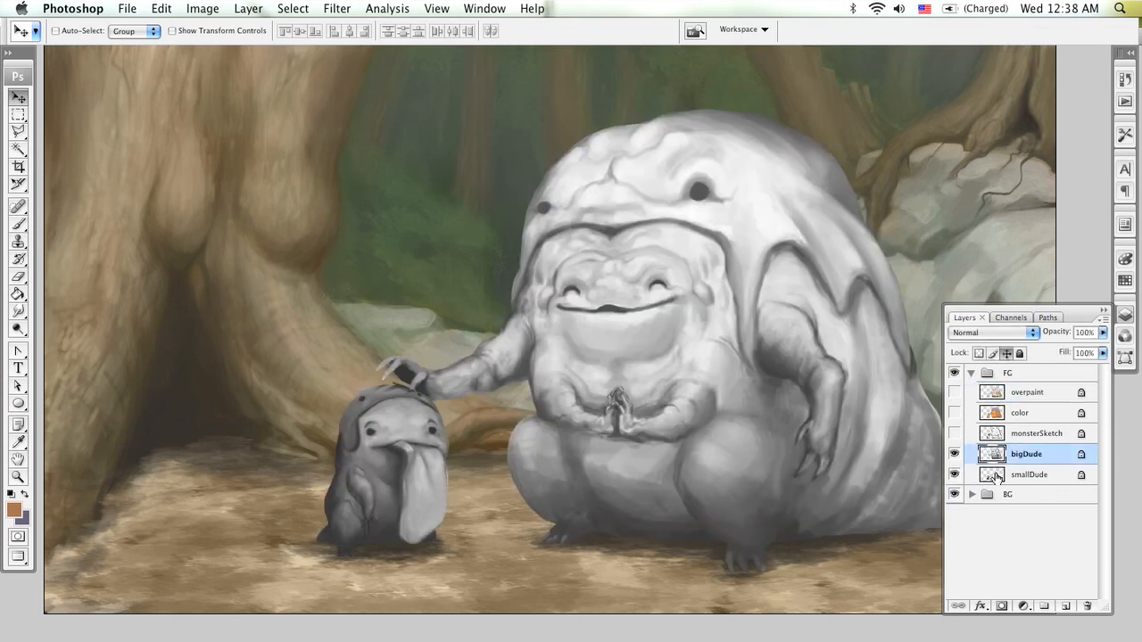
{"action": "key", "text": "super+e"}
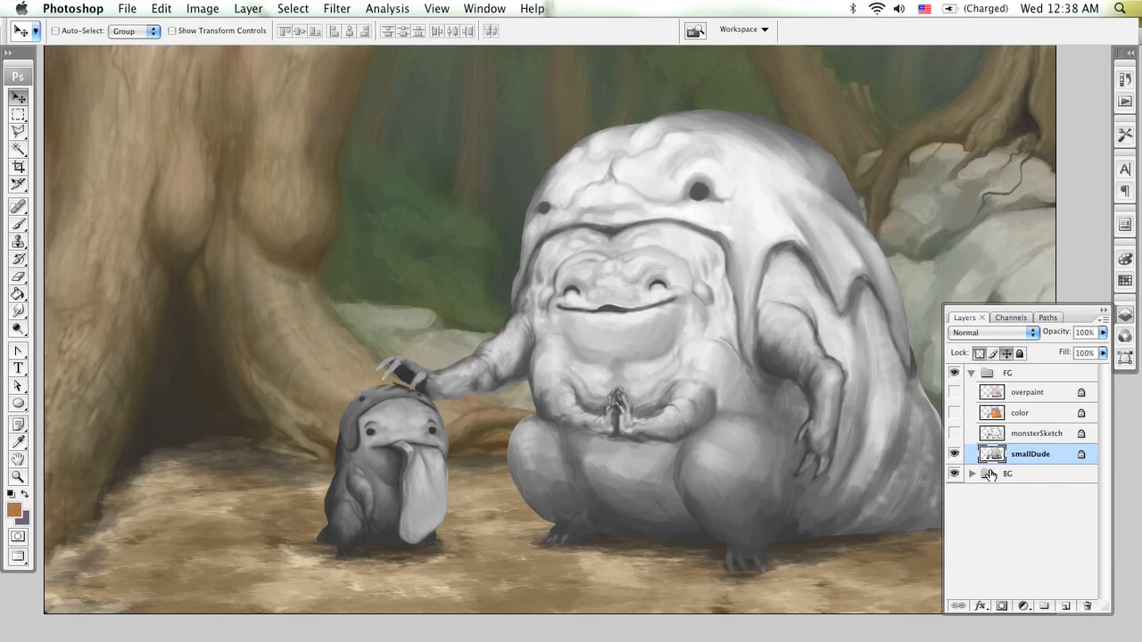
- Show the color and overpaint layers and move both below the monsterSketch layer, keeping overpaint above color
{"action": "left_click", "coordinate": [954, 412]}
{"action": "left_click_drag", "start_coordinate": [1026, 432], "coordinate": [1035, 437]}
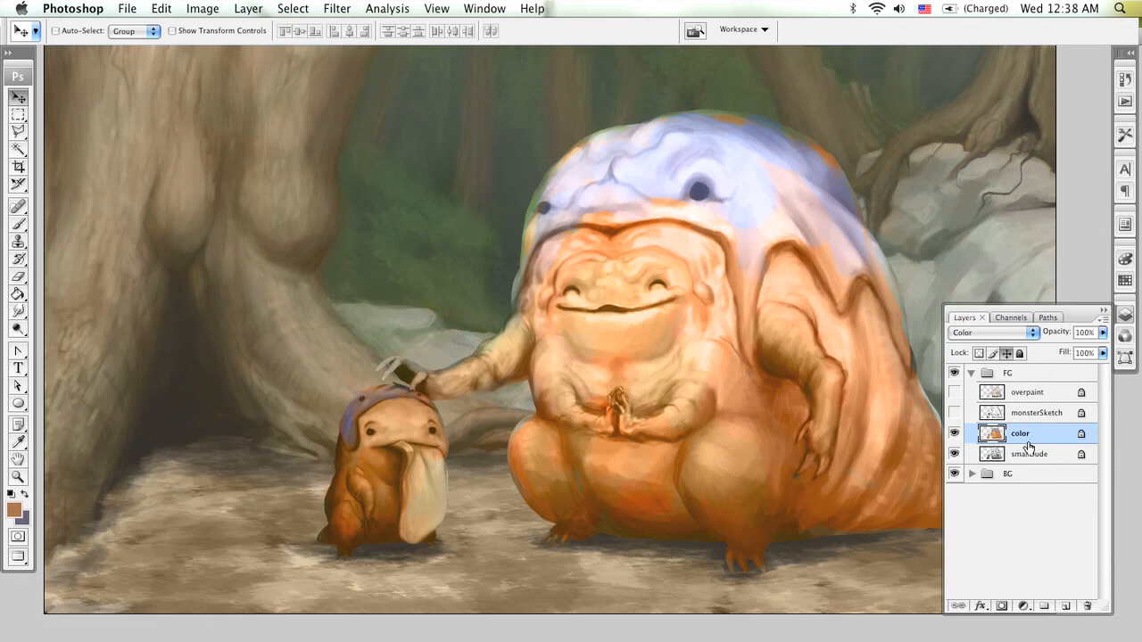
{"action": "mouse_move", "coordinate": [1038, 436]}
{"action": "left_mouse_down"}
{"action": "mouse_move", "coordinate": [1043, 408]}
{"action": "mouse_move", "coordinate": [1040, 418]}
{"action": "left_mouse_up"}
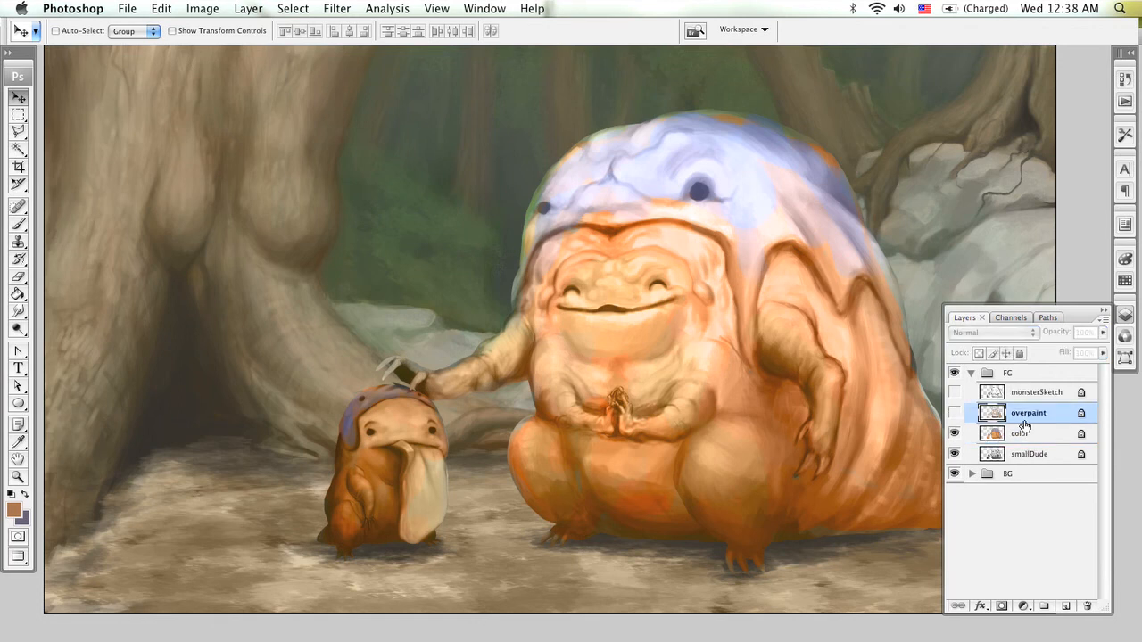
{"action": "left_click", "coordinate": [954, 412]}
- Merge the overpaint, color and smallDude layers into one and lock the merged layer's position and transparent pixels
{"action": "left_click", "coordinate": [1031, 455], "text": "shift"}
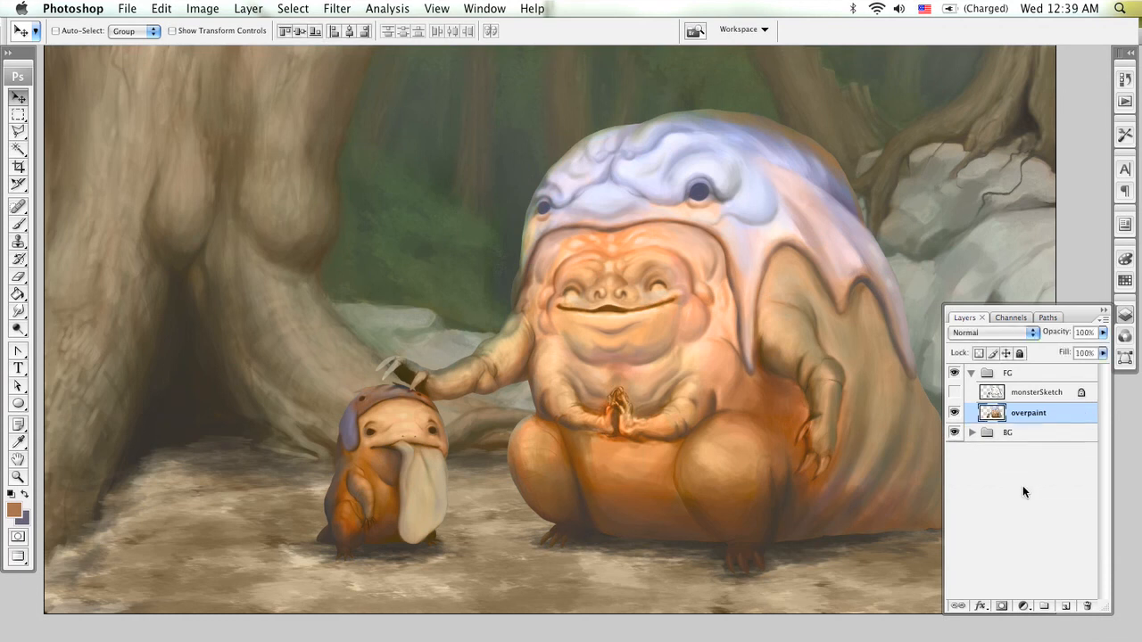
{"action": "left_click", "coordinate": [1007, 352]}
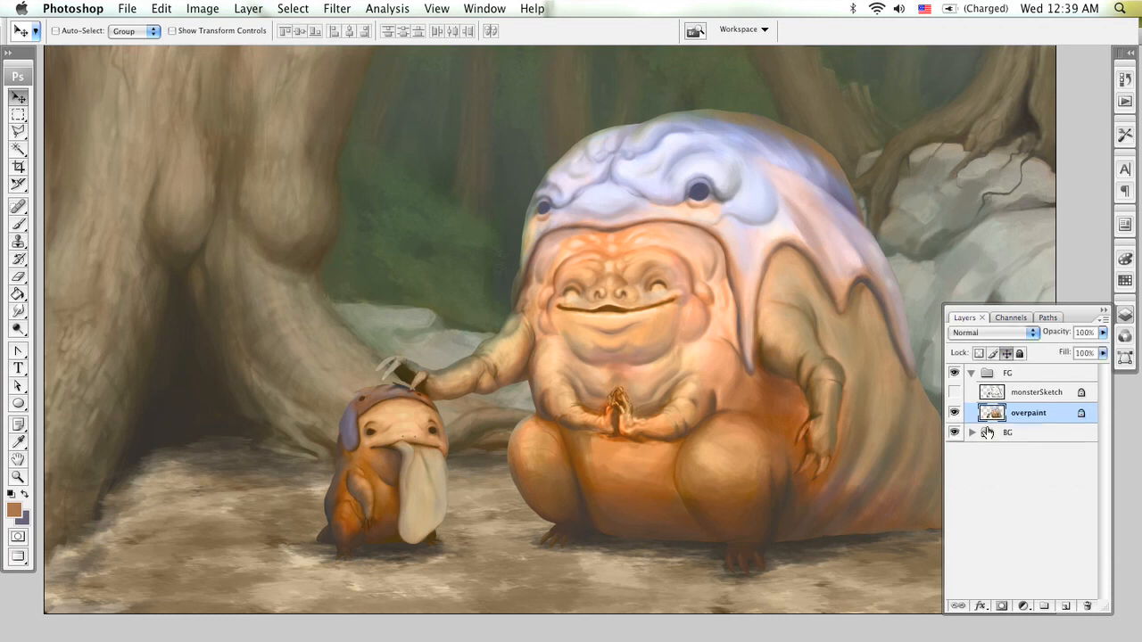
{"action": "left_click", "coordinate": [979, 354]}
- Paint the shadowed crease between the big creature's belly and its far thigh with sampled dark browns at brush size 6
{"action": "key", "text": "z"}
{"action": "left_click_drag", "start_coordinate": [742, 384], "coordinate": [664, 333]}
{"action": "left_click", "coordinate": [660, 393]}
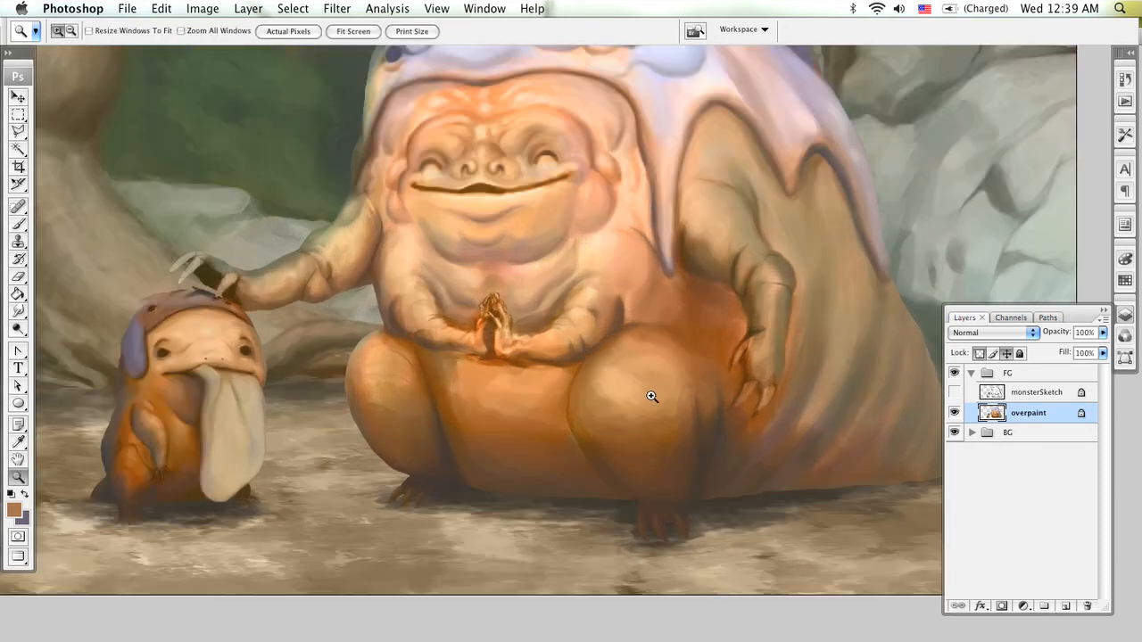
{"action": "left_click", "coordinate": [651, 394]}
{"action": "left_click", "coordinate": [649, 394]}
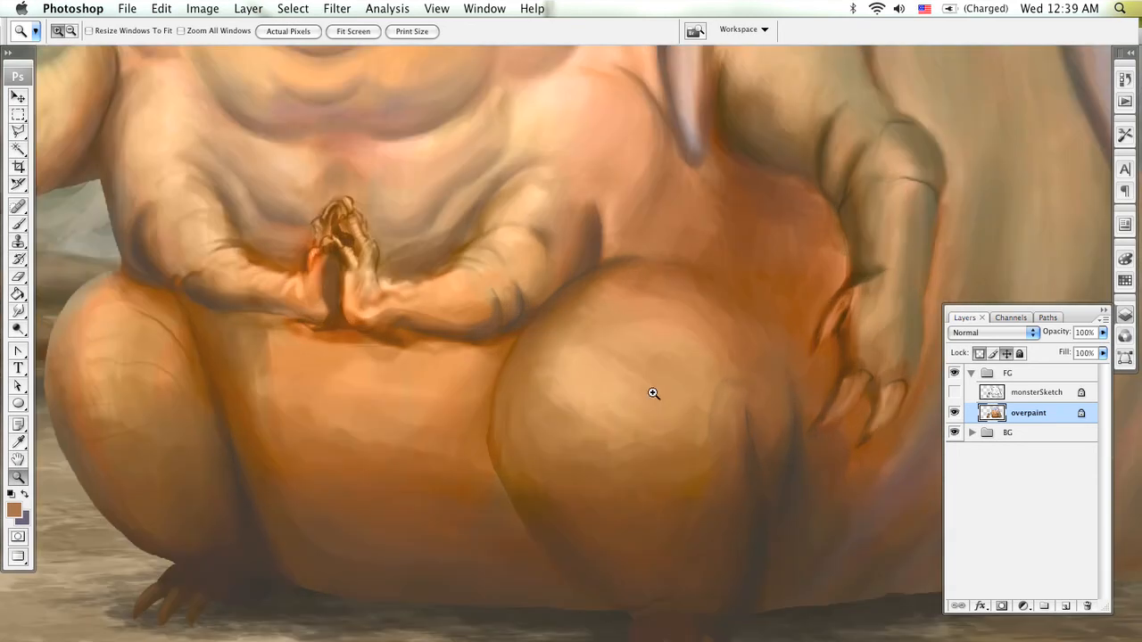
{"action": "left_click_drag", "start_coordinate": [537, 394], "coordinate": [780, 366]}
{"action": "left_click", "coordinate": [507, 412]}
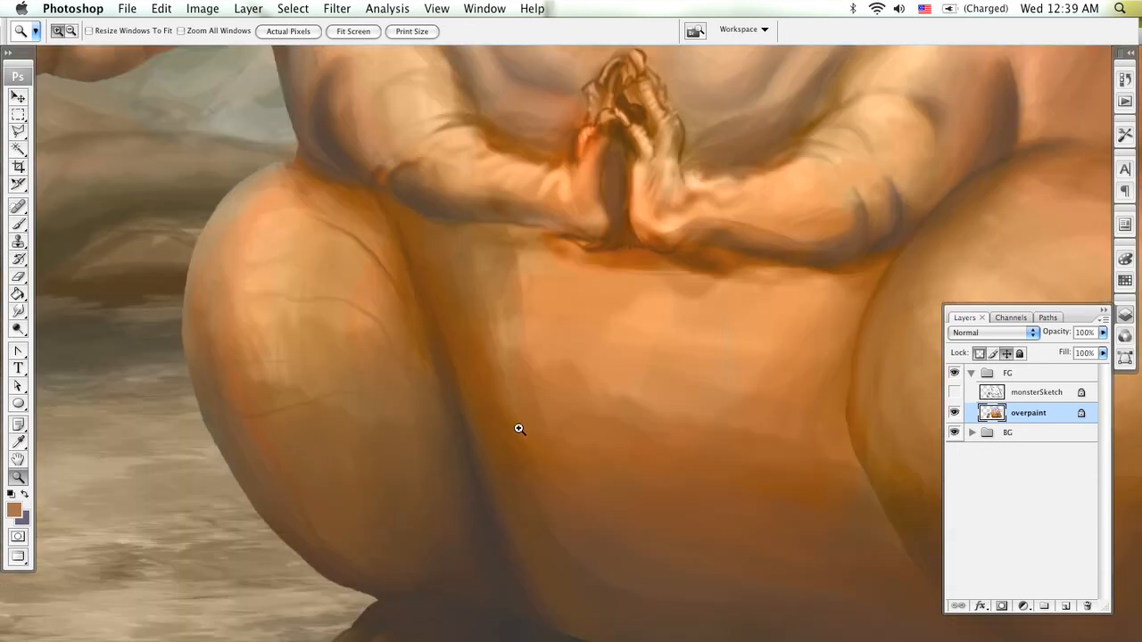
{"action": "key", "text": "b"}
{"action": "left_click", "coordinate": [475, 455], "text": "alt"}
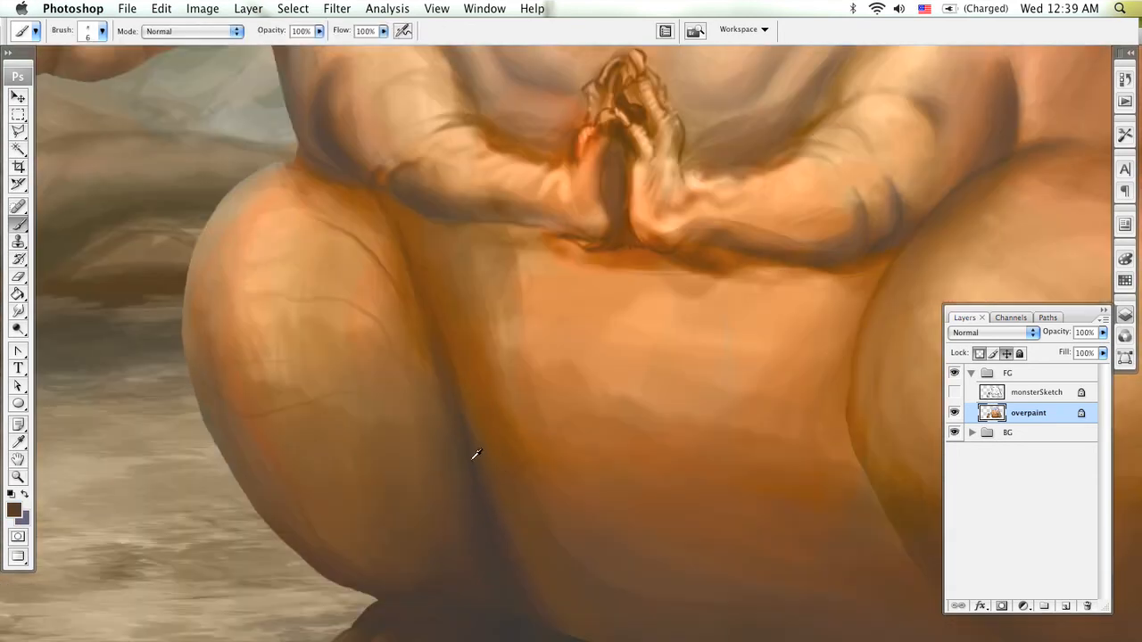
{"action": "left_click_drag", "start_coordinate": [537, 521], "coordinate": [583, 362]}
{"action": "left_click", "coordinate": [540, 492], "text": "alt"}
{"action": "left_click_drag", "start_coordinate": [538, 410], "coordinate": [606, 525]}
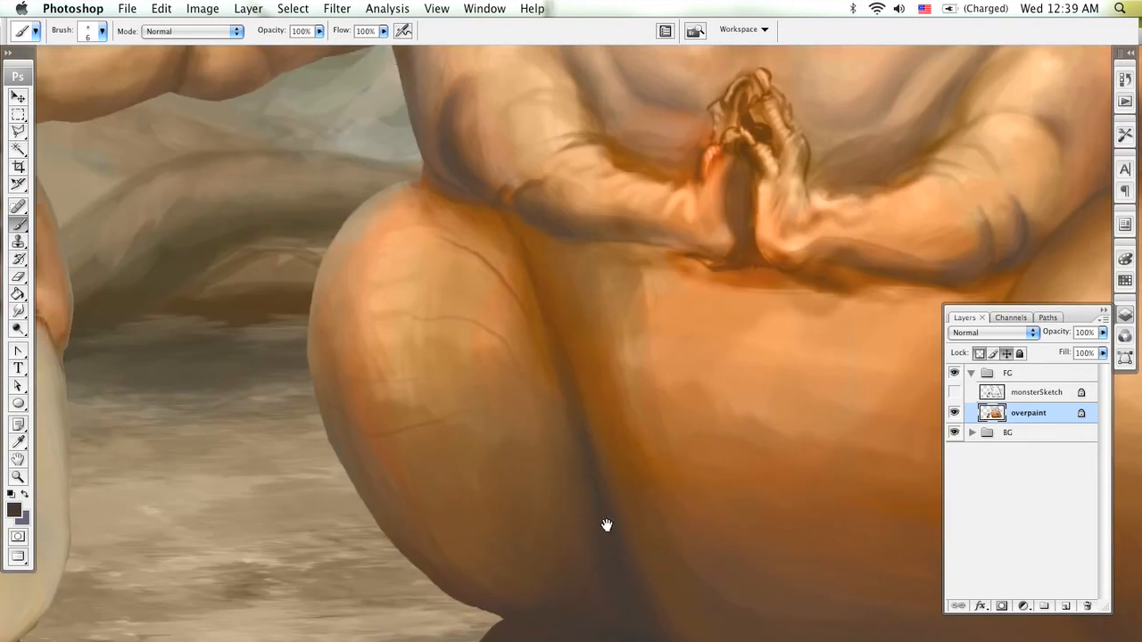
{"action": "left_click", "coordinate": [563, 362], "text": "alt"}
{"action": "left_click_drag", "start_coordinate": [506, 546], "coordinate": [457, 495]}
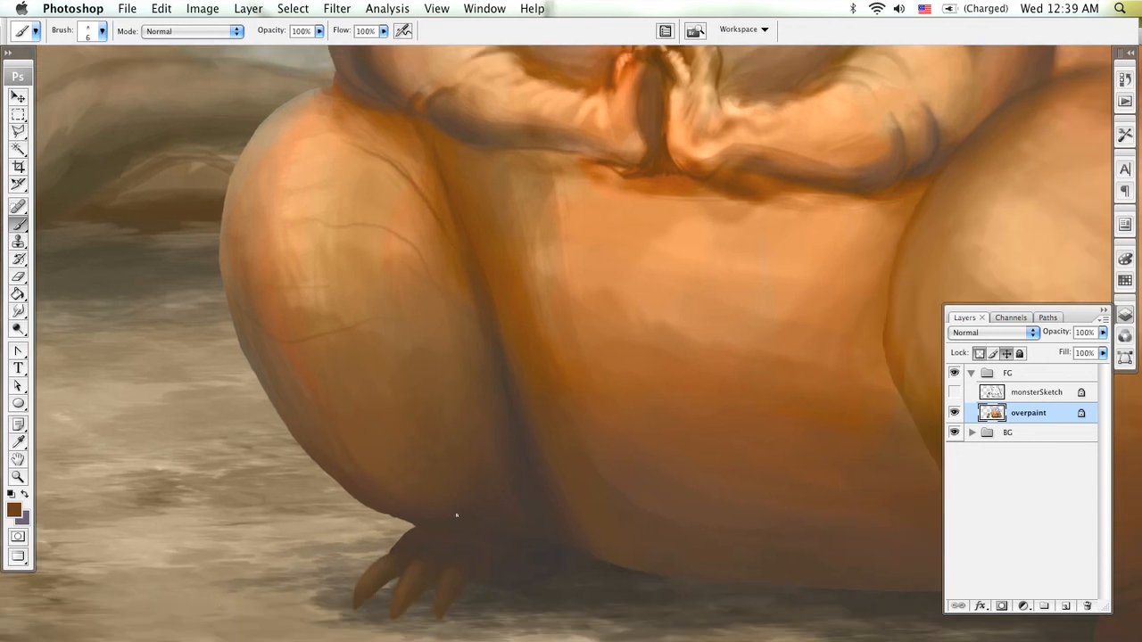
- Shade the lower part of the big creature's far leg above the foot with sampled browns at brush size 25
{"action": "left_click", "coordinate": [504, 511], "text": "alt"}
{"action": "left_click", "coordinate": [538, 559], "text": "alt"}
{"action": "key", "text": "bracketright"}
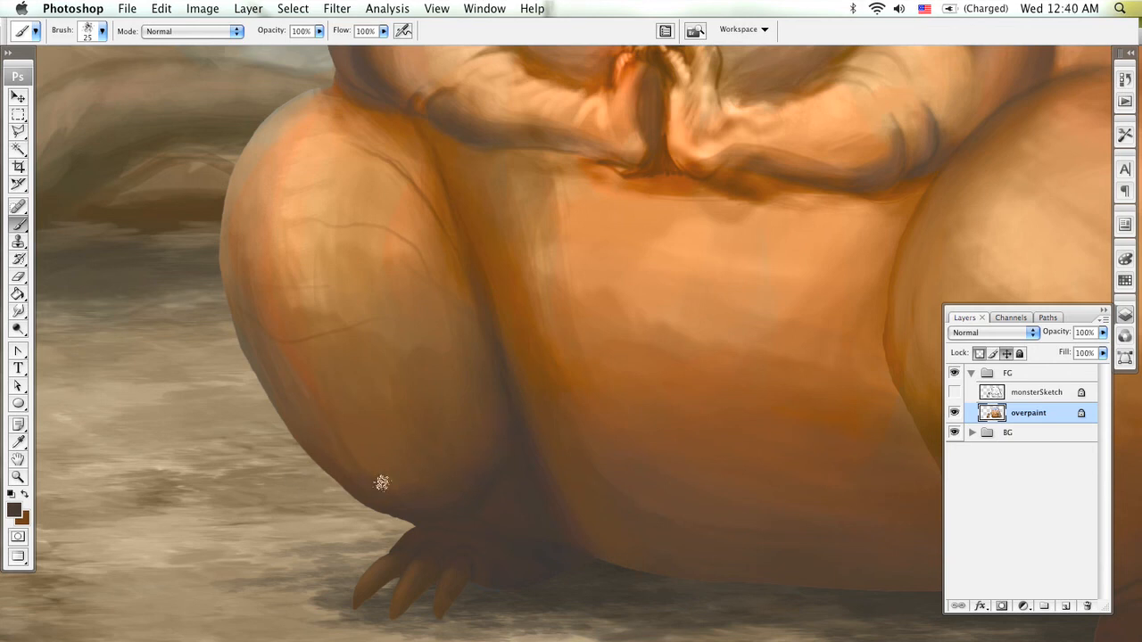
{"action": "left_click", "coordinate": [462, 451], "text": "alt"}
{"action": "left_click", "coordinate": [522, 487], "text": "alt"}
{"action": "left_click", "coordinate": [485, 411], "text": "alt"}
- Soften the edge where the big creature's near leg meets its foot, painting dark brown shading at brush size 25
{"action": "left_click_drag", "start_coordinate": [718, 490], "coordinate": [319, 433]}
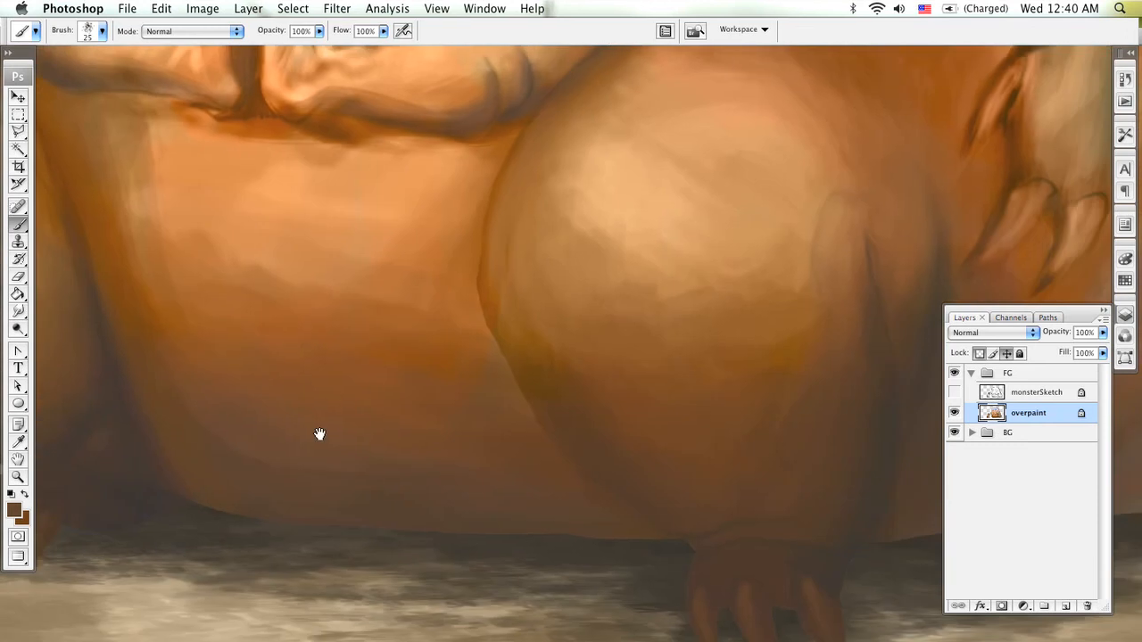
{"action": "left_click_drag", "start_coordinate": [614, 514], "coordinate": [380, 500]}
{"action": "left_click_drag", "start_coordinate": [541, 481], "coordinate": [558, 497]}
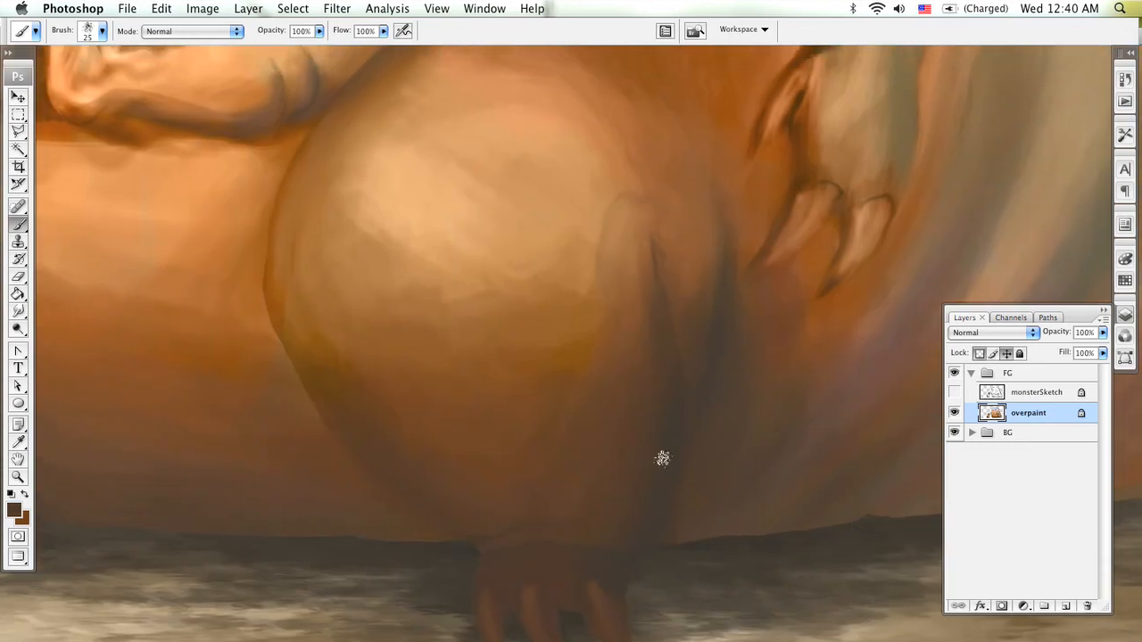
{"action": "key", "text": "z"}
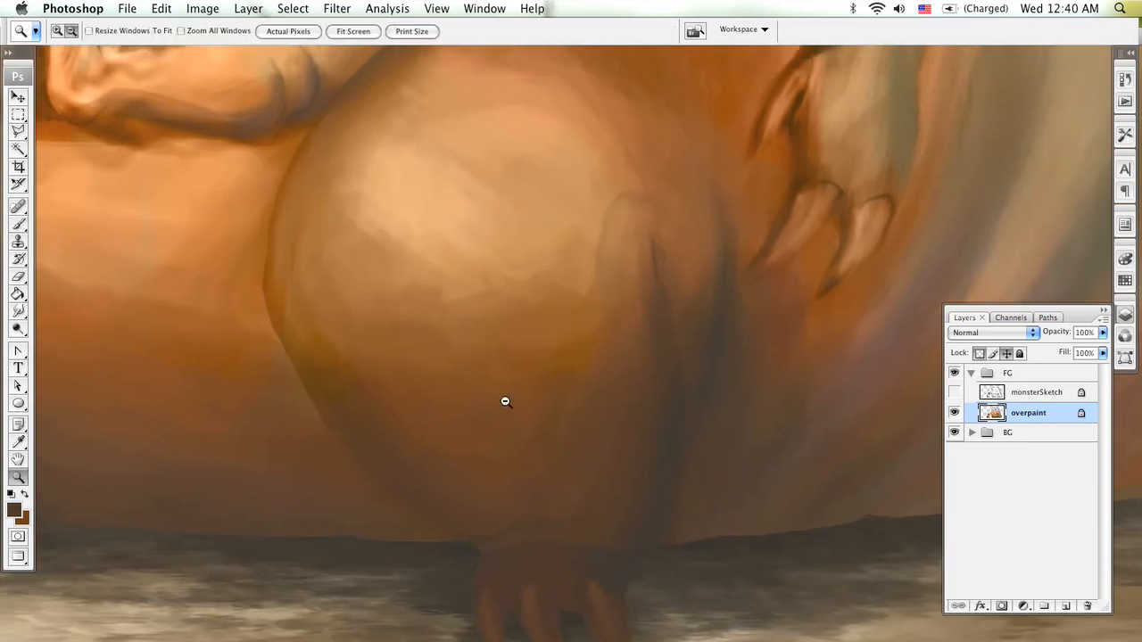
- Unlock the transparent pixels of the overpaint layer
{"action": "left_click", "coordinate": [508, 401], "text": "alt"}
{"action": "left_click", "coordinate": [528, 355], "text": "alt"}
{"action": "left_click", "coordinate": [523, 346], "text": "alt"}
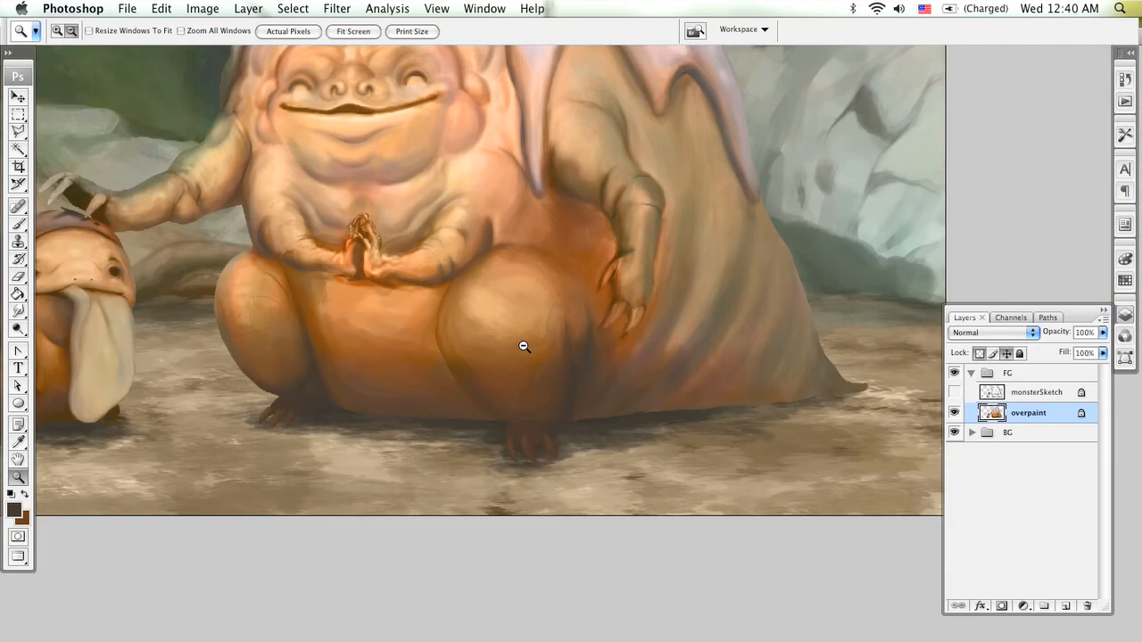
{"action": "left_click", "coordinate": [523, 342], "text": "alt"}
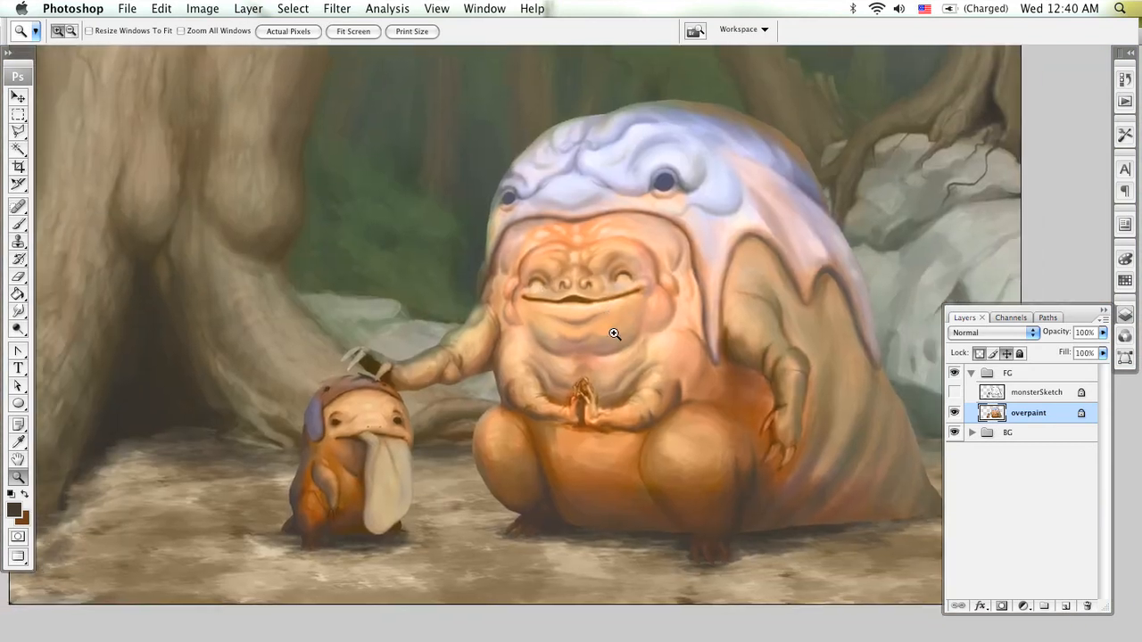
{"action": "left_click", "coordinate": [531, 321]}
{"action": "left_click", "coordinate": [522, 317]}
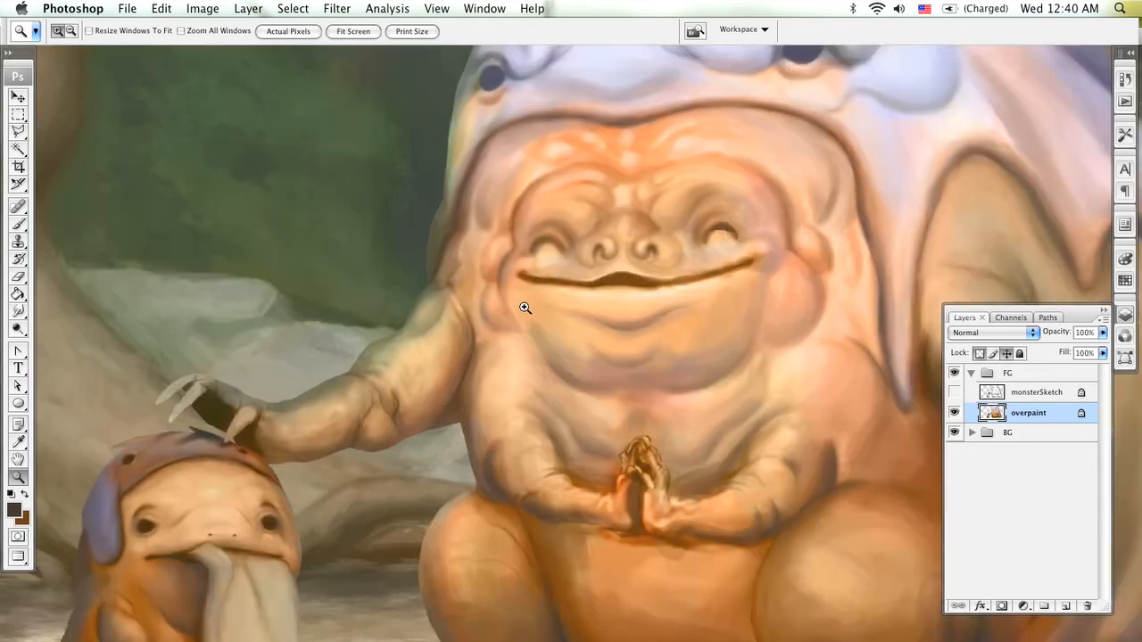
{"action": "left_click", "coordinate": [523, 313]}
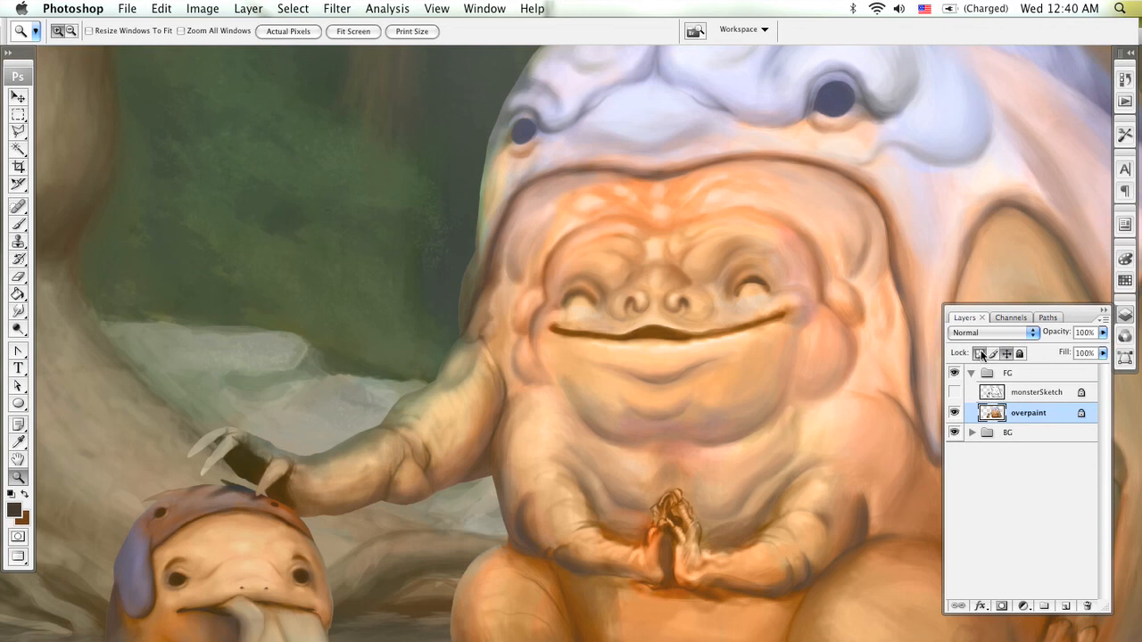
{"action": "left_click", "coordinate": [979, 354]}
{"action": "key", "text": "b"}
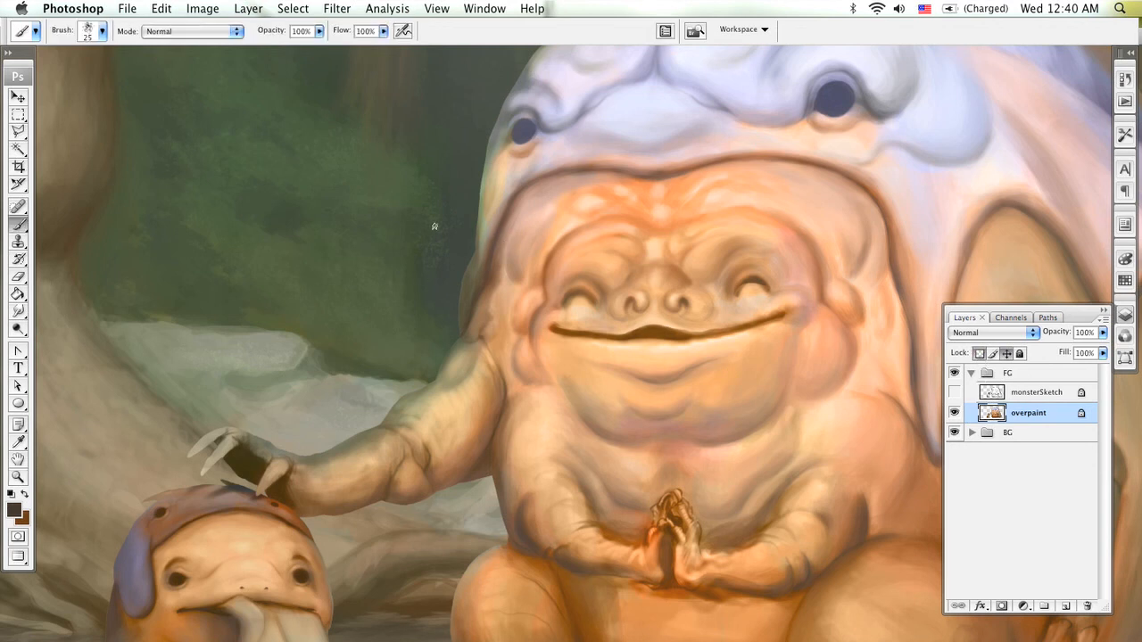
- Load the creatures' outline from the overpaint layer, add a layer named spots above it and drop the selection
{"action": "key", "text": "z"}
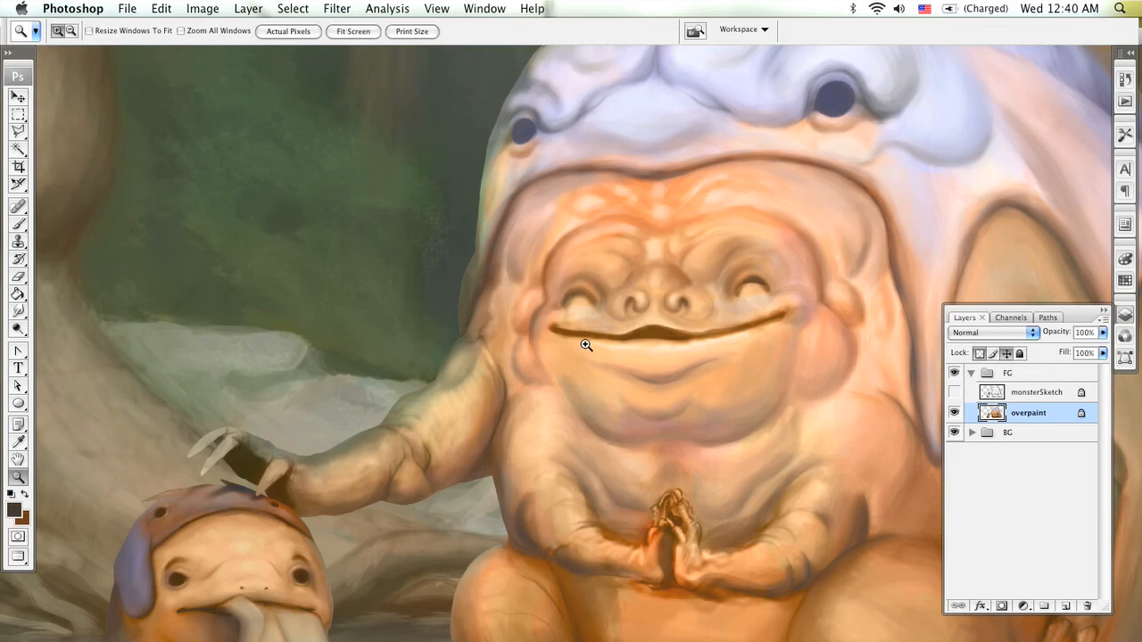
{"action": "left_click", "coordinate": [616, 363], "text": "alt"}
{"action": "left_click", "coordinate": [627, 369], "text": "alt"}
{"action": "left_click", "coordinate": [627, 369], "text": "alt"}
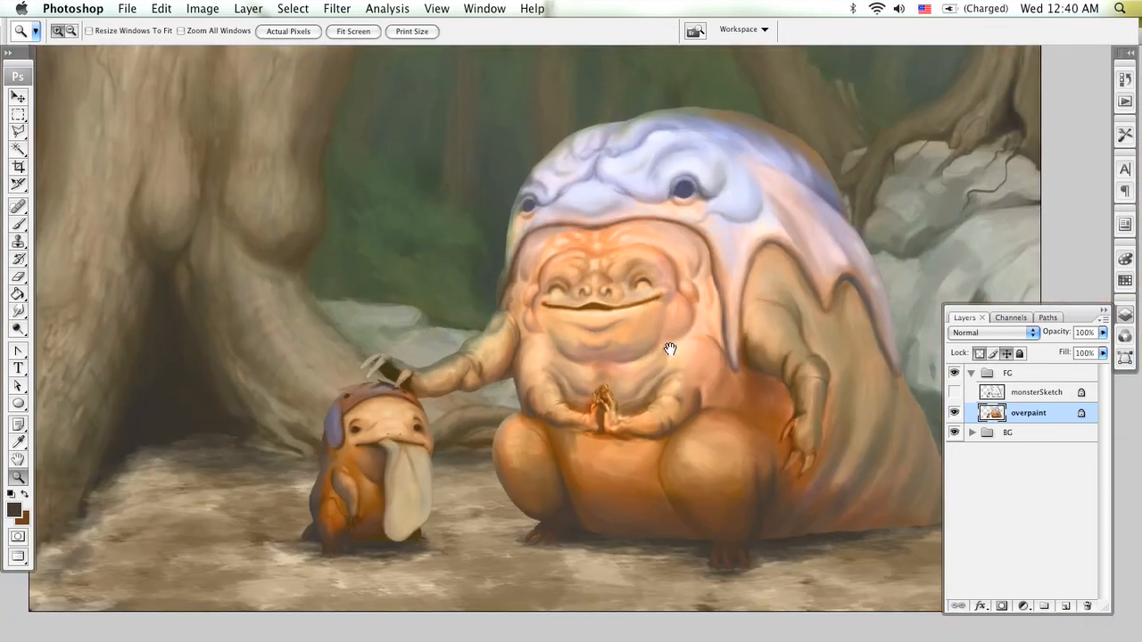
{"action": "key", "text": "v"}
{"action": "key", "text": "b"}
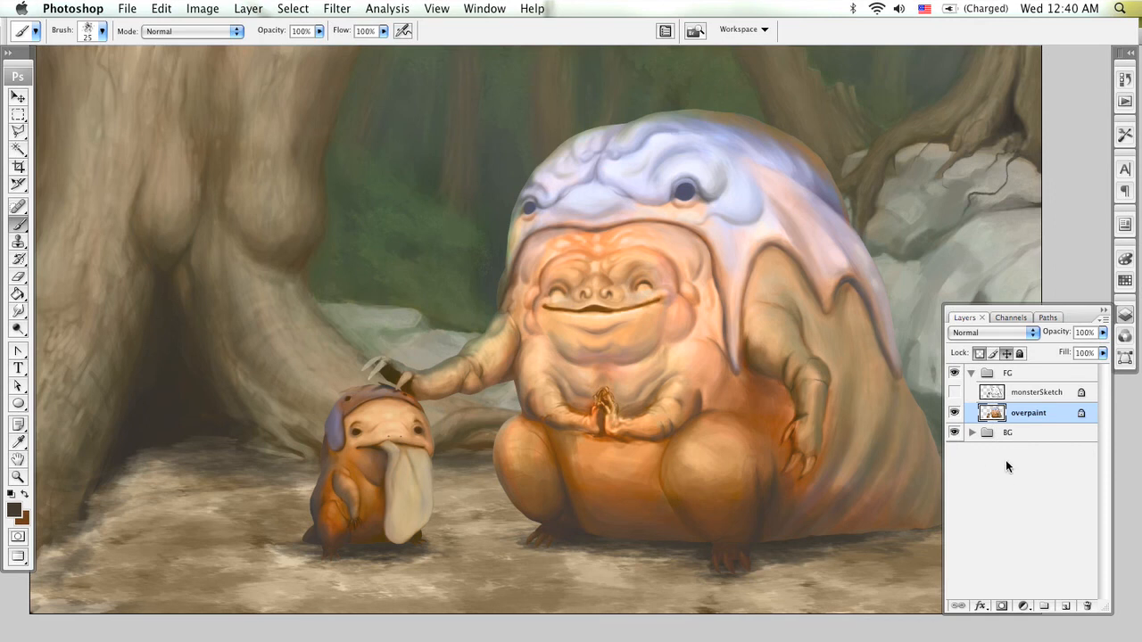
{"action": "left_click", "coordinate": [995, 414], "text": "super"}
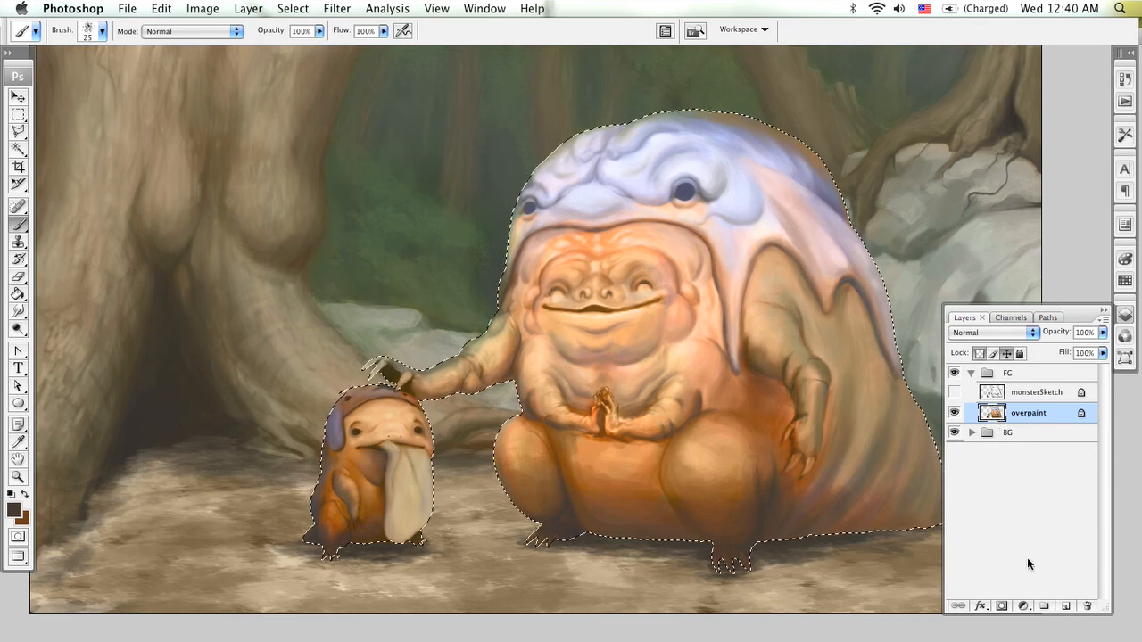
{"action": "left_click", "coordinate": [1065, 606]}
{"action": "double_click", "coordinate": [1023, 413]}
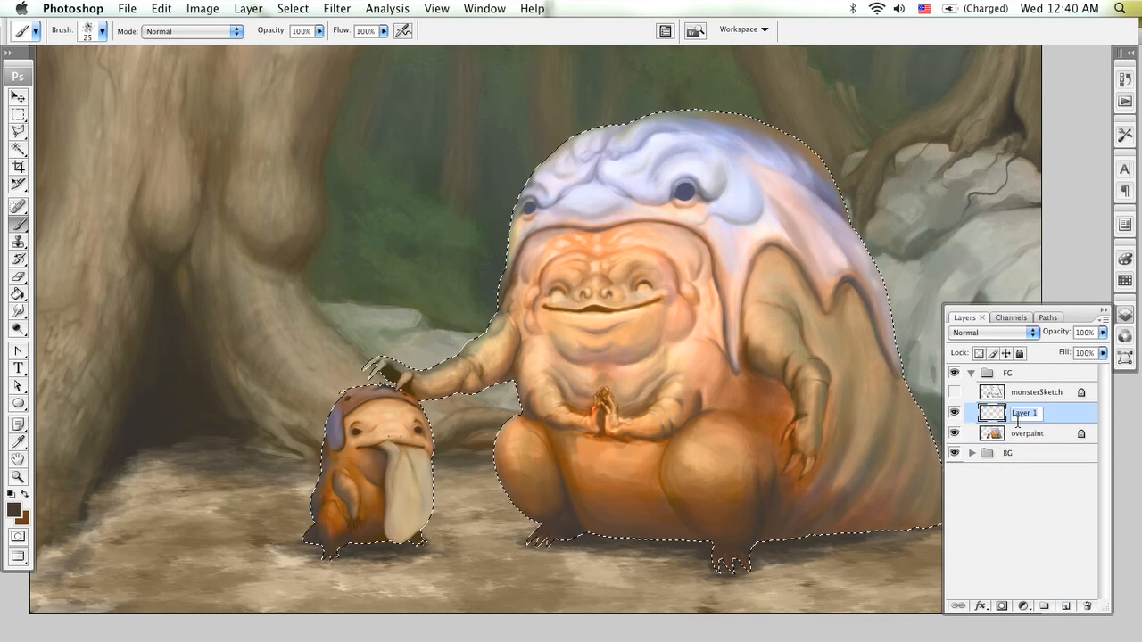
{"action": "type", "text": "spot"}
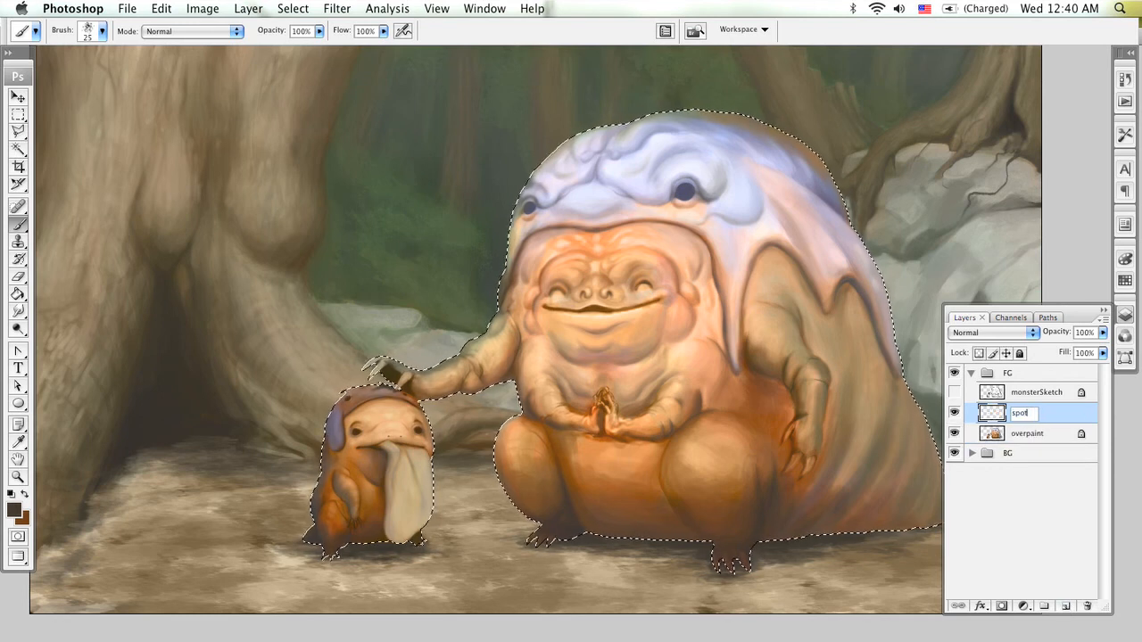
{"action": "type", "text": "s"}
{"action": "key", "text": "Return"}
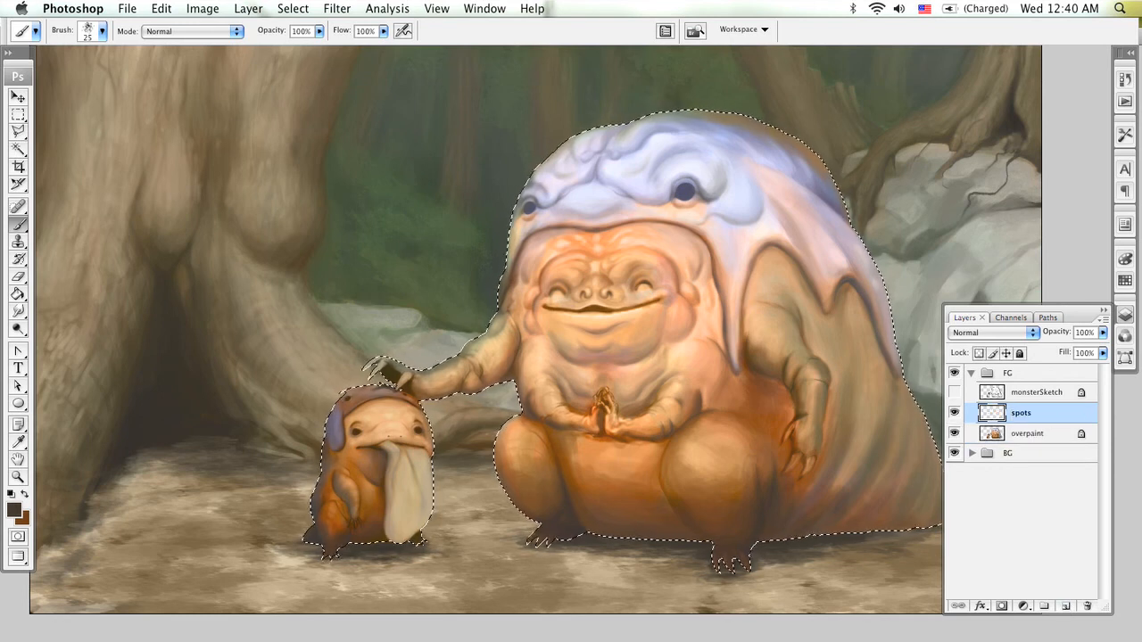
{"action": "key", "text": "super+d"}
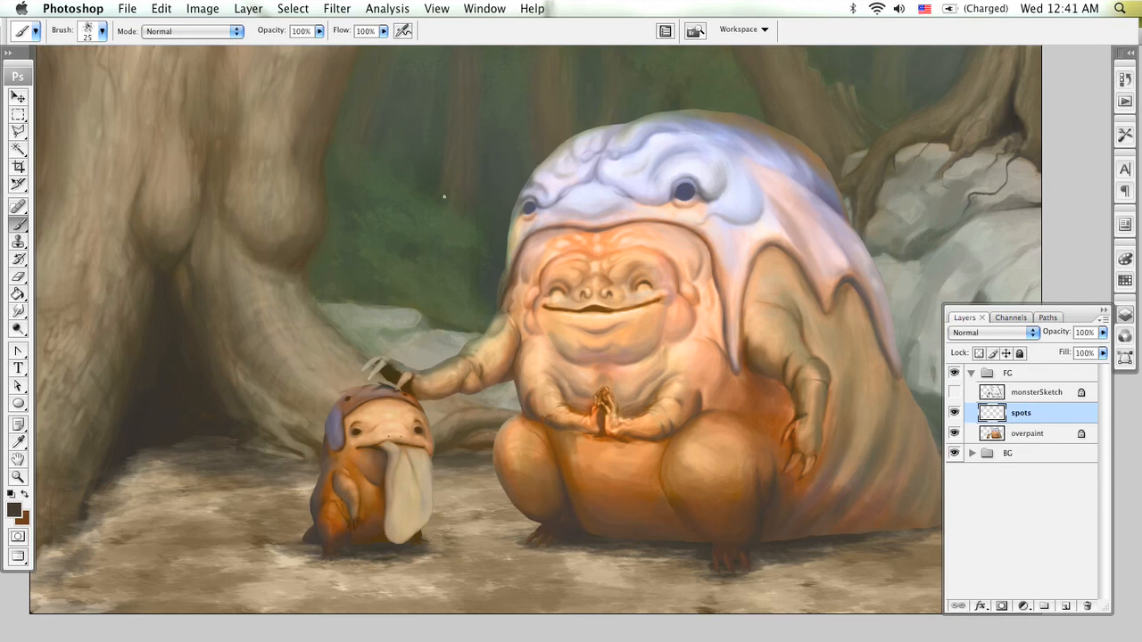
- Try speckling the big creature's hooded back with dark spots, using the 39 px spatter brush enlarged to 500 px
{"action": "right_click", "coordinate": [405, 219]}
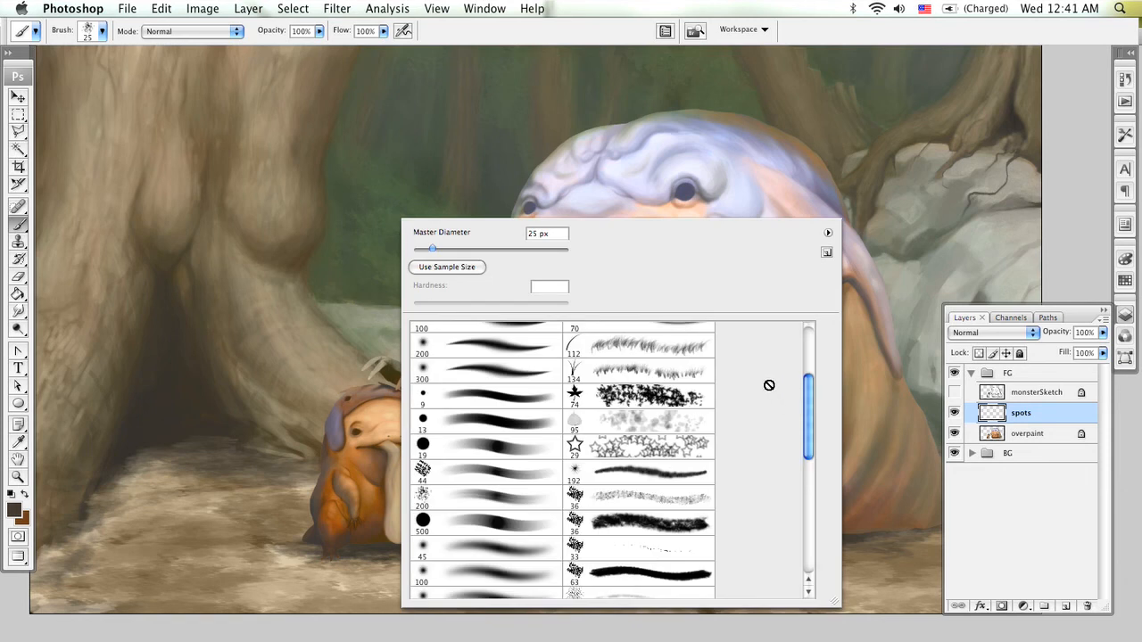
{"action": "mouse_move", "coordinate": [809, 403]}
{"action": "left_mouse_down"}
{"action": "mouse_move", "coordinate": [806, 524]}
{"action": "mouse_move", "coordinate": [811, 332]}
{"action": "mouse_move", "coordinate": [803, 521]}
{"action": "left_mouse_up"}
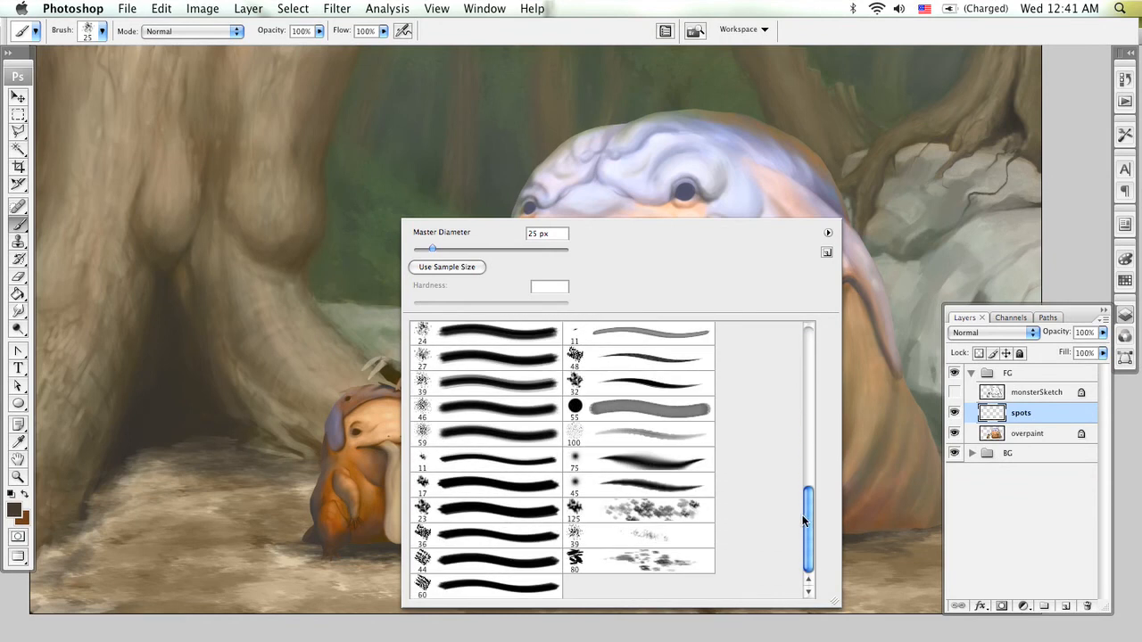
{"action": "left_click", "coordinate": [661, 538]}
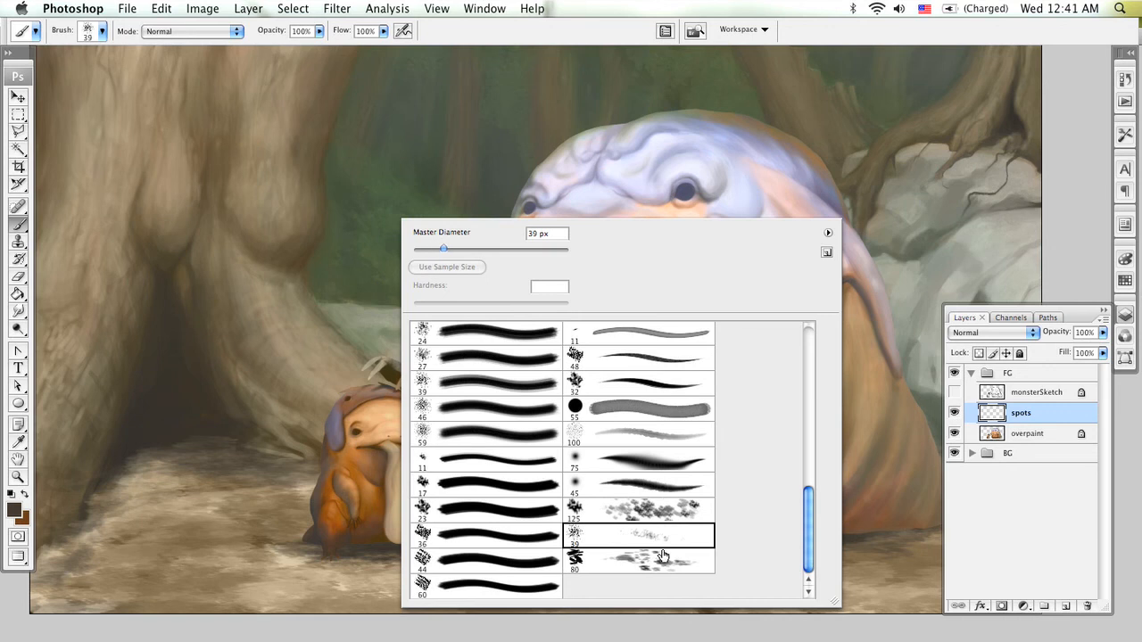
{"action": "left_click", "coordinate": [302, 340]}
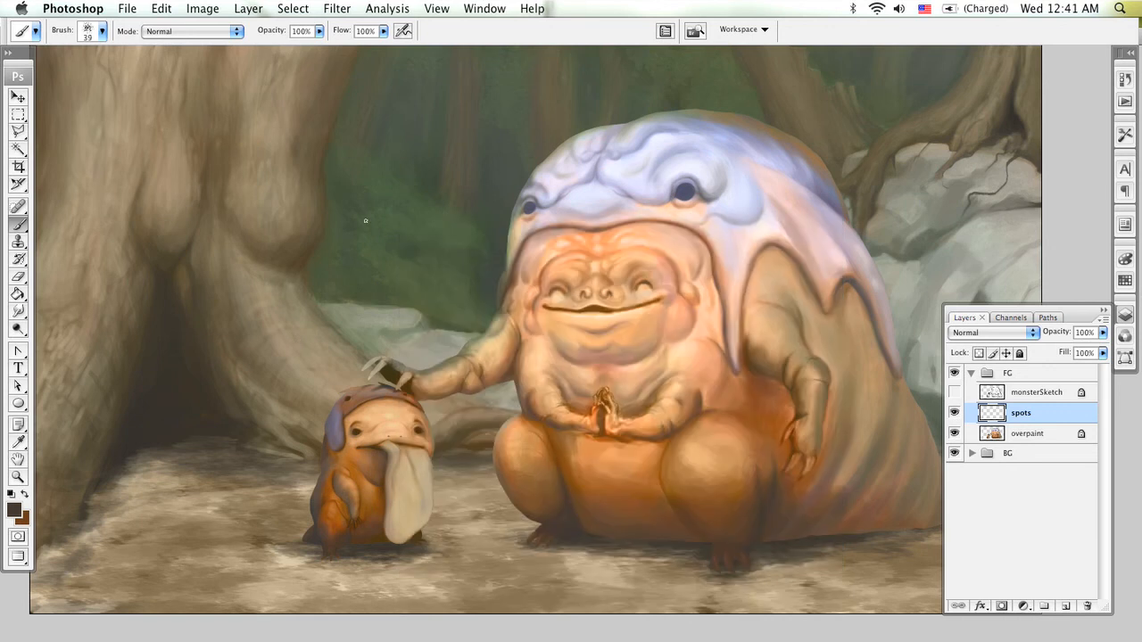
{"action": "key", "text": "bracketright"}
{"action": "key", "text": "bracketright"}
{"action": "key", "text": "bracketright"}
{"action": "key", "text": "bracketright"}
{"action": "key", "text": "bracketright"}
{"action": "key", "text": "bracketright"}
{"action": "key", "text": "bracketright"}
{"action": "key", "text": "bracketright"}
{"action": "key", "text": "bracketright"}
{"action": "key", "text": "bracketright"}
{"action": "key", "text": "bracketright"}
{"action": "left_click_drag", "start_coordinate": [805, 189], "coordinate": [777, 160]}
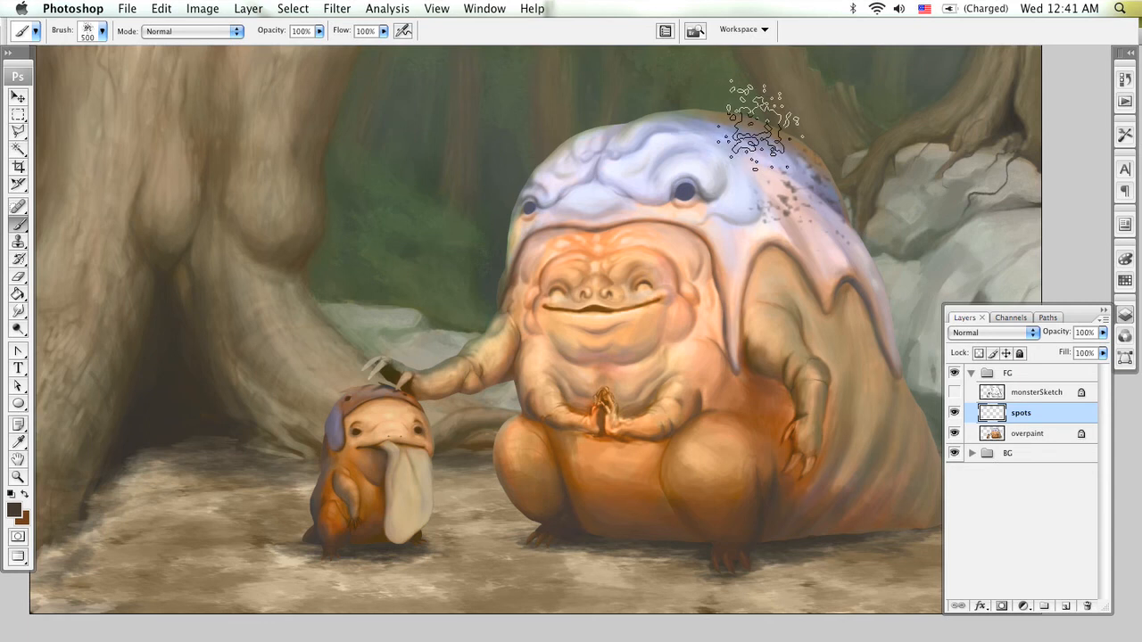
{"action": "left_click_drag", "start_coordinate": [792, 408], "coordinate": [630, 431]}
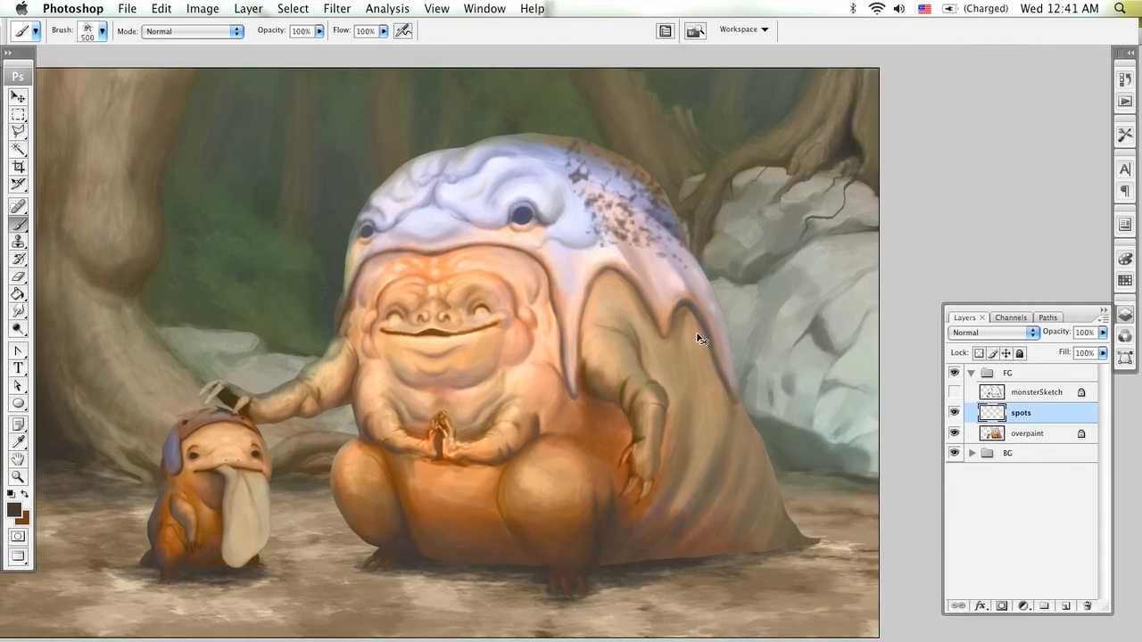
{"action": "key", "text": "ctrl+z"}
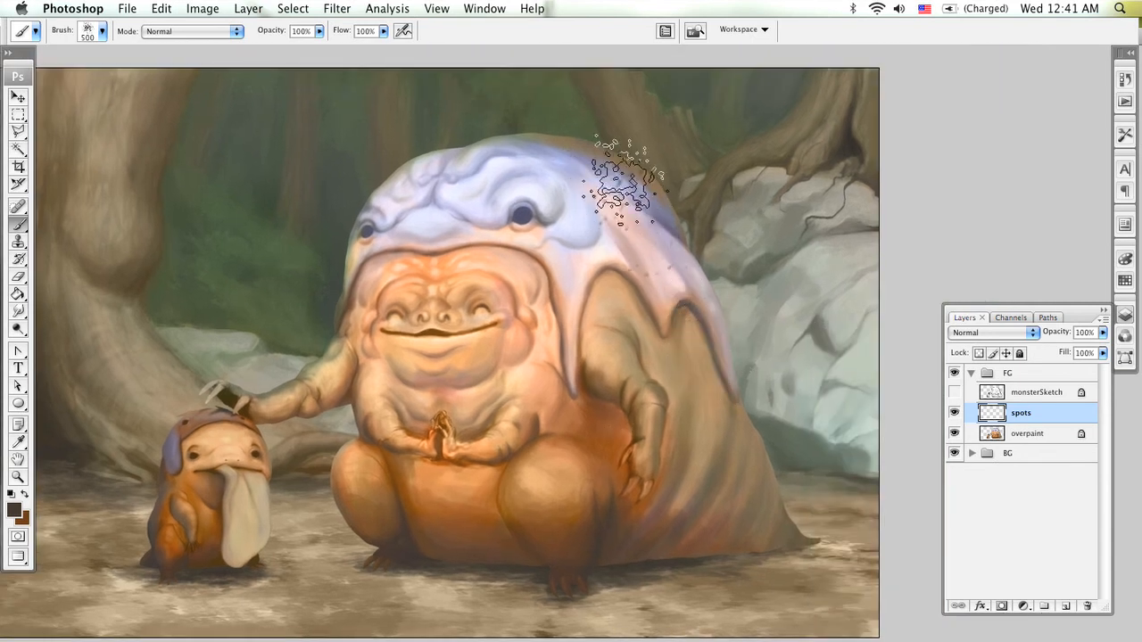
{"action": "left_click_drag", "start_coordinate": [629, 192], "coordinate": [658, 236]}
{"action": "left_click_drag", "start_coordinate": [567, 119], "coordinate": [679, 246]}
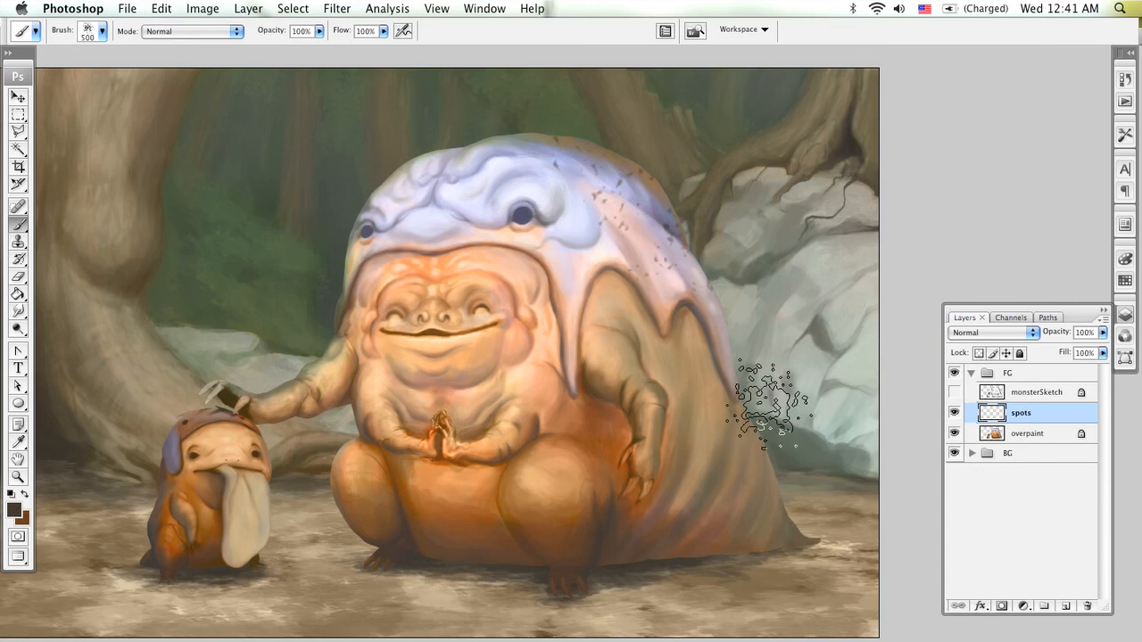
- Switch to the 33 px dotted-stroke brush preset and enlarge it to 250 px
{"action": "right_click", "coordinate": [576, 323]}
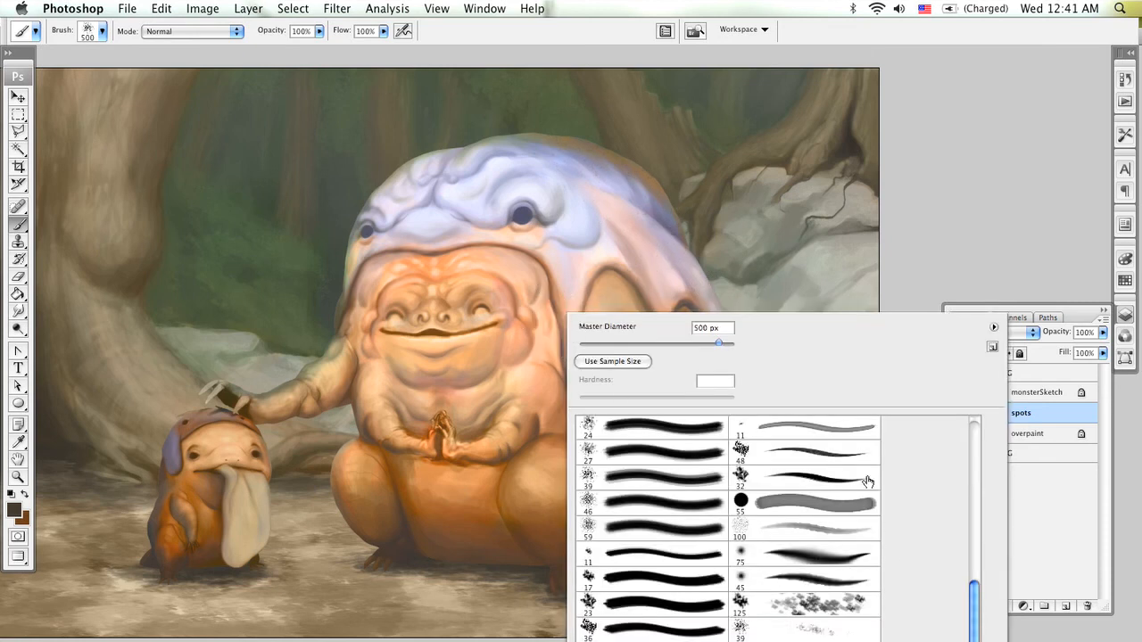
{"action": "right_click", "coordinate": [611, 203]}
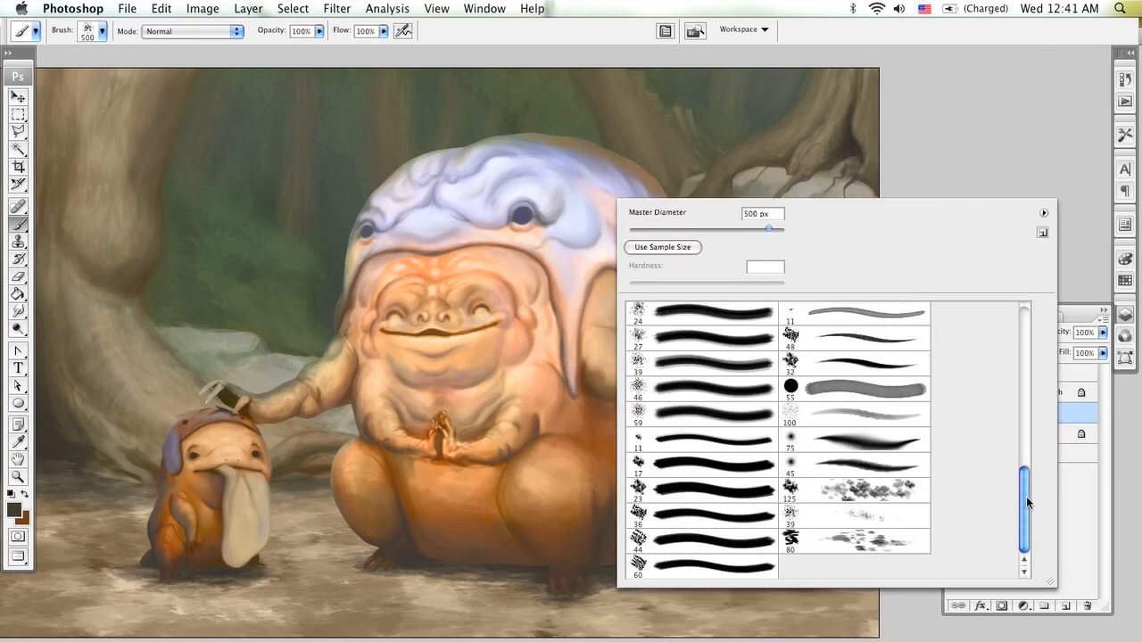
{"action": "left_click_drag", "start_coordinate": [1028, 495], "coordinate": [1021, 428]}
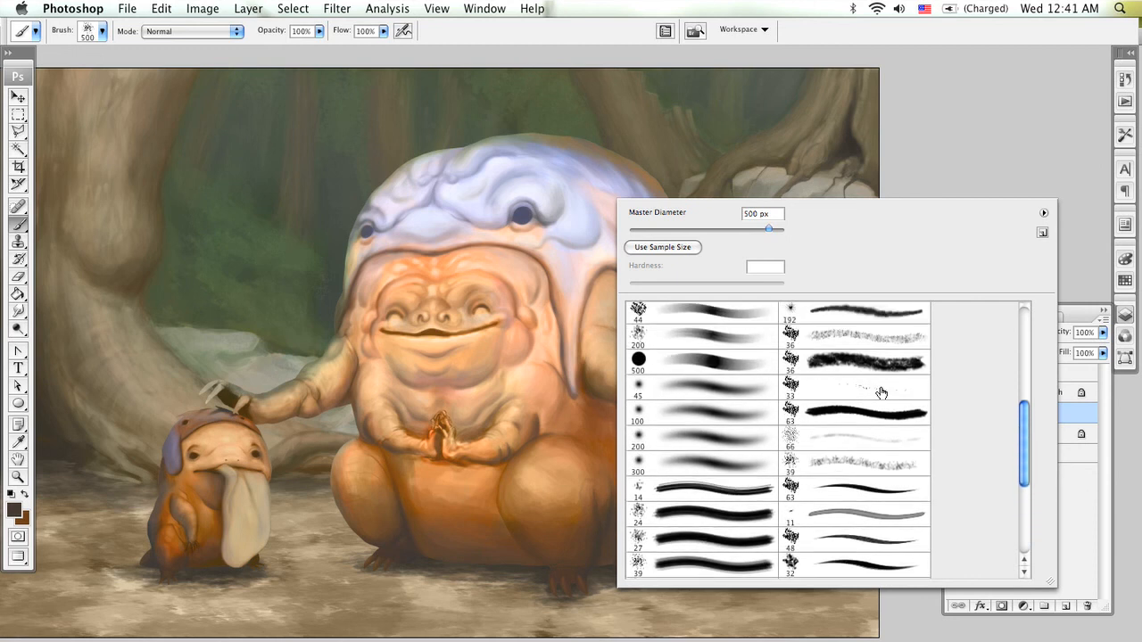
{"action": "left_click", "coordinate": [882, 393]}
{"action": "key", "text": "Return"}
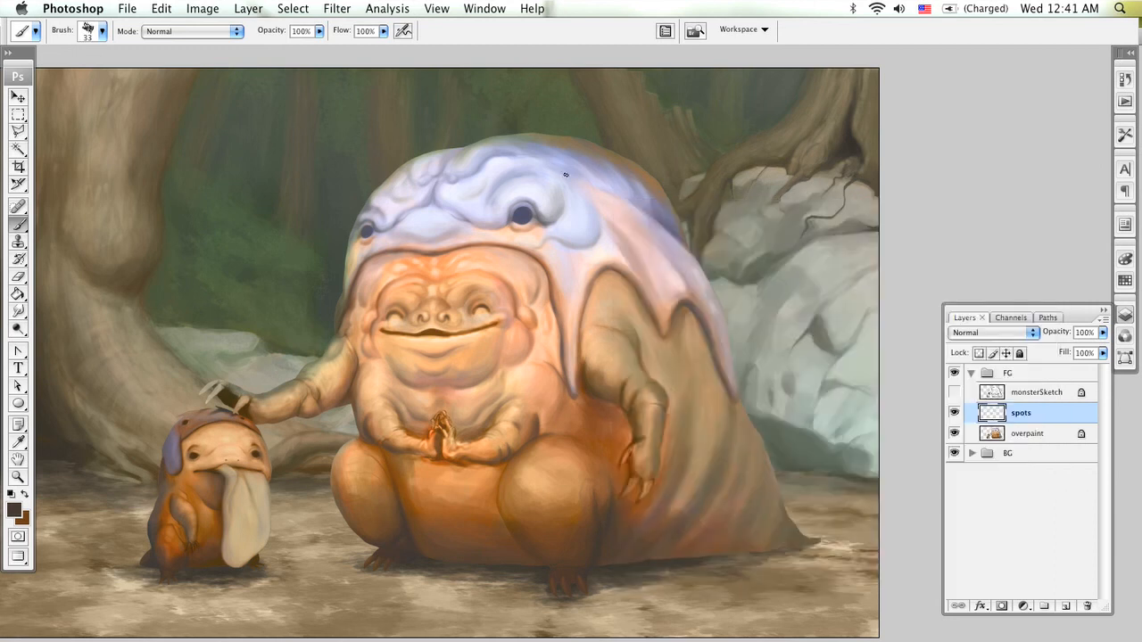
{"action": "key", "text": "bracketright"}
{"action": "key", "text": "bracketright"}
{"action": "key", "text": "bracketright"}
{"action": "key", "text": "bracketright"}
{"action": "key", "text": "bracketright"}
{"action": "key", "text": "bracketright"}
{"action": "key", "text": "bracketright"}
- Try a dark stroke down the big creature's back with the 250 px brush and undo it
{"action": "mouse_move", "coordinate": [612, 161]}
{"action": "left_mouse_down"}
{"action": "mouse_move", "coordinate": [551, 153]}
{"action": "mouse_move", "coordinate": [721, 265]}
{"action": "mouse_move", "coordinate": [727, 342]}
{"action": "left_mouse_up"}
{"action": "key", "text": "super+z"}
{"action": "right_click", "coordinate": [541, 196]}
{"action": "left_click", "coordinate": [975, 205]}
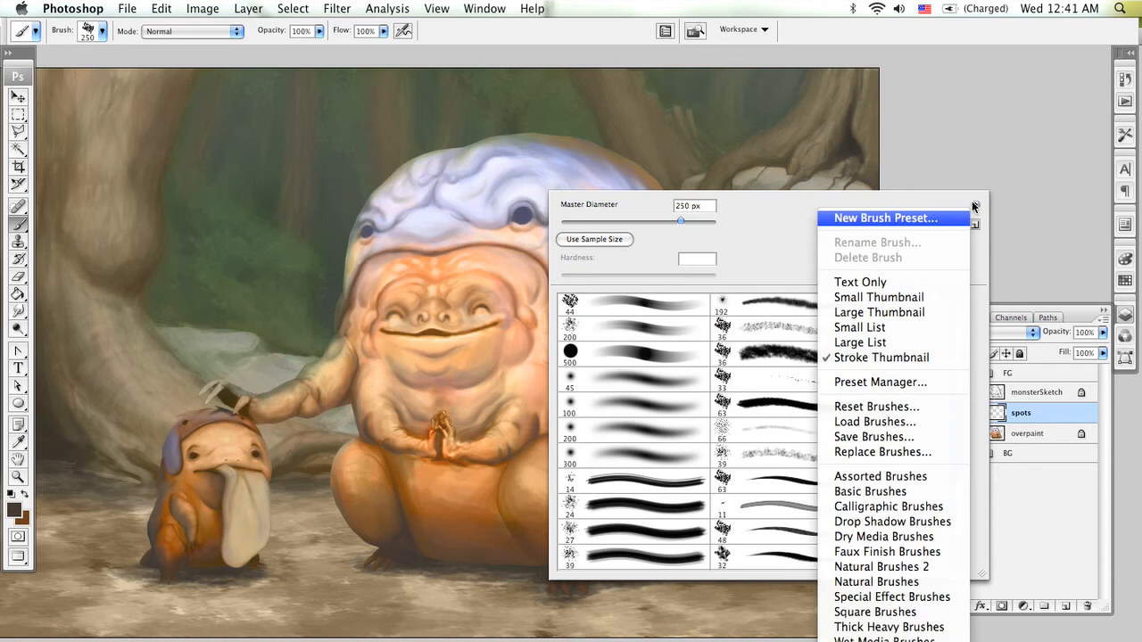
{"action": "left_click", "coordinate": [976, 163]}
- Open the brush settings and widen the brush tip's spacing to 162%
{"action": "left_click", "coordinate": [667, 32]}
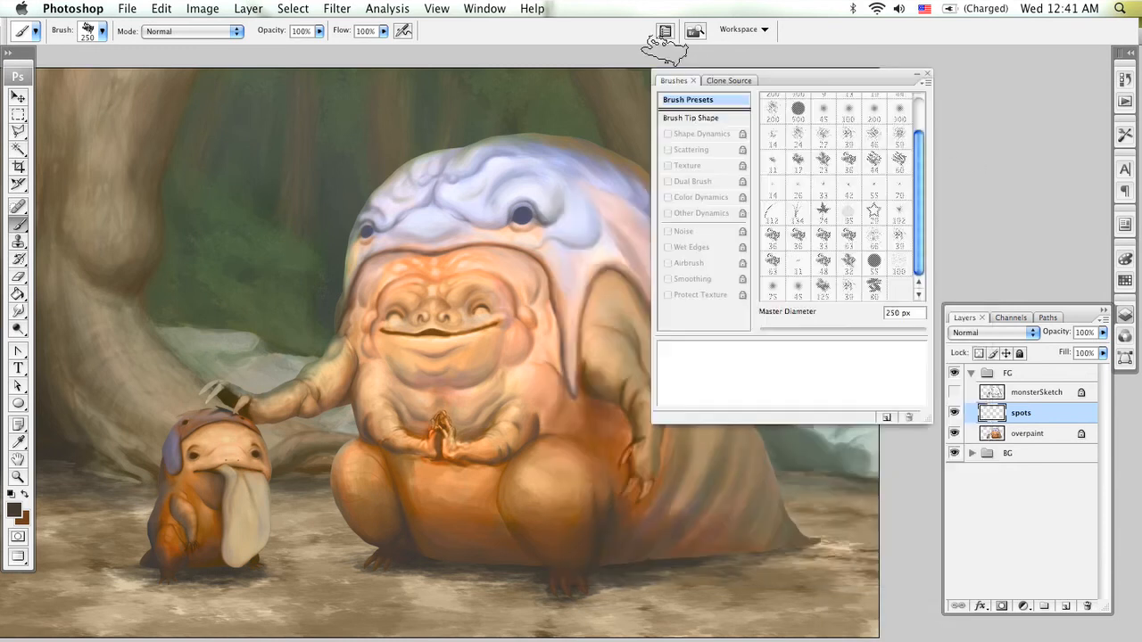
{"action": "left_click", "coordinate": [709, 136]}
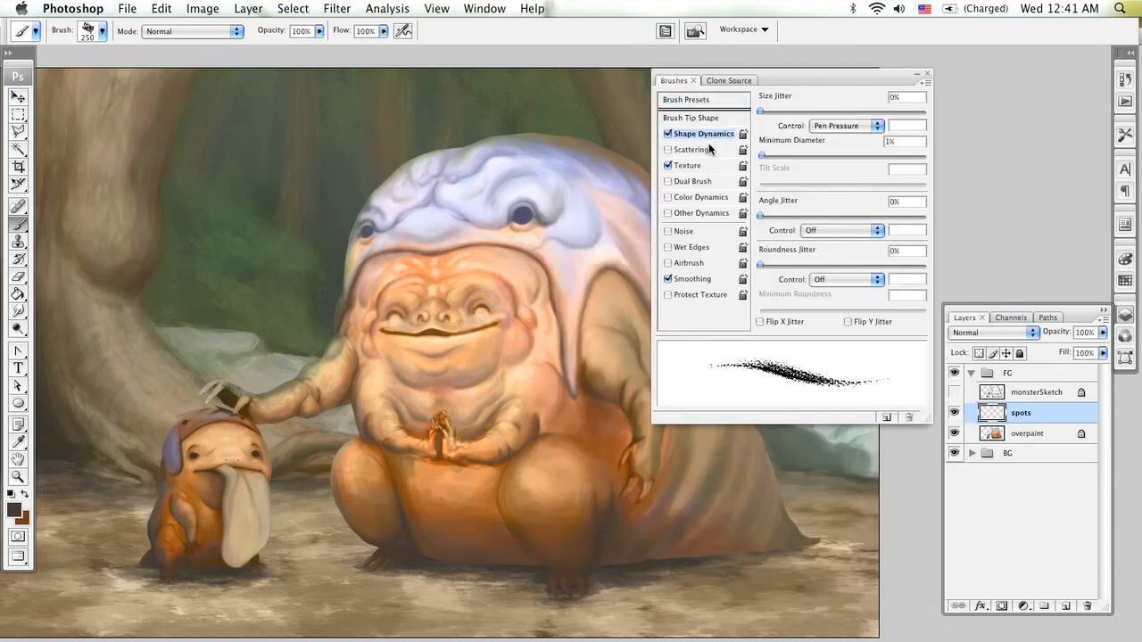
{"action": "left_click", "coordinate": [844, 128]}
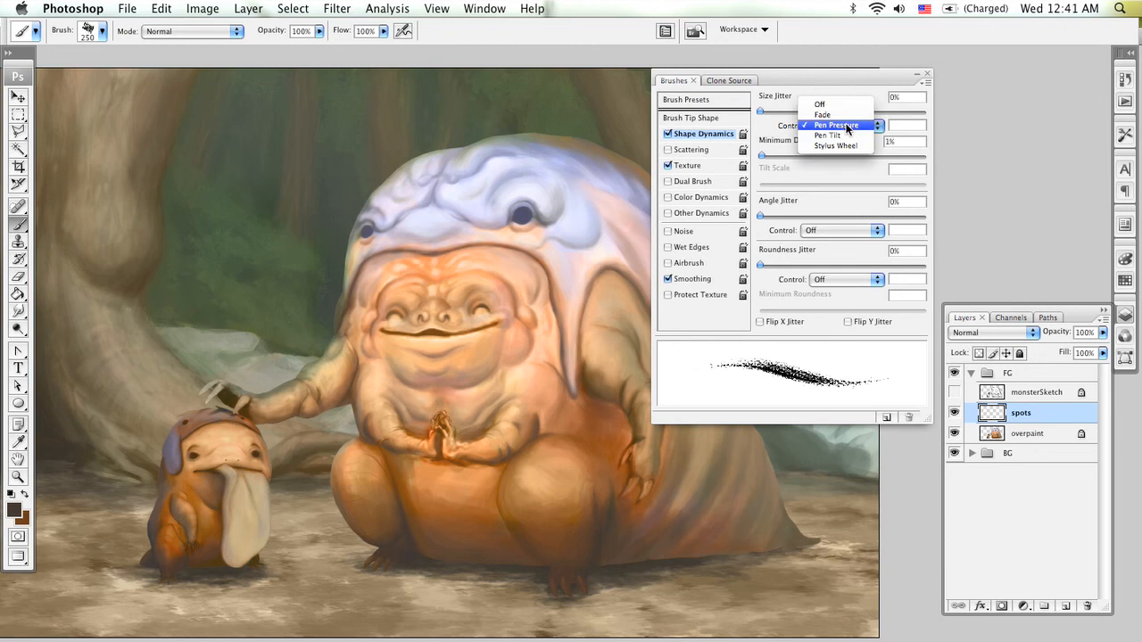
{"action": "left_click", "coordinate": [714, 121]}
{"action": "left_click", "coordinate": [707, 119]}
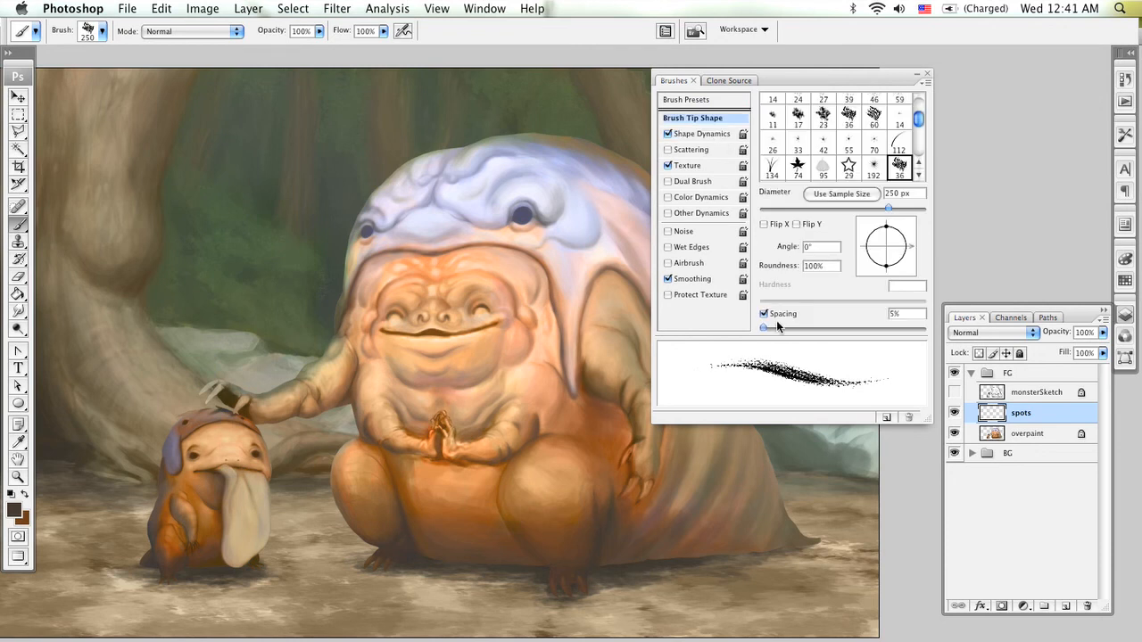
{"action": "left_click_drag", "start_coordinate": [777, 327], "coordinate": [867, 323]}
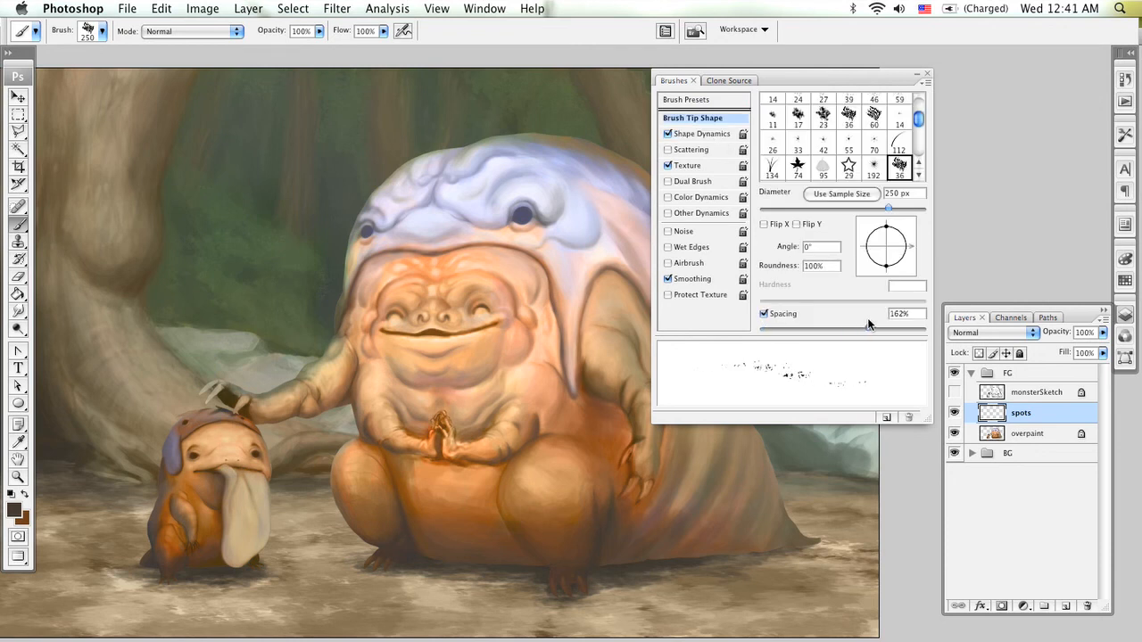
- Turn on Other Dynamics for the brush with 100% opacity jitter controlled by pen pressure
{"action": "left_click", "coordinate": [716, 211]}
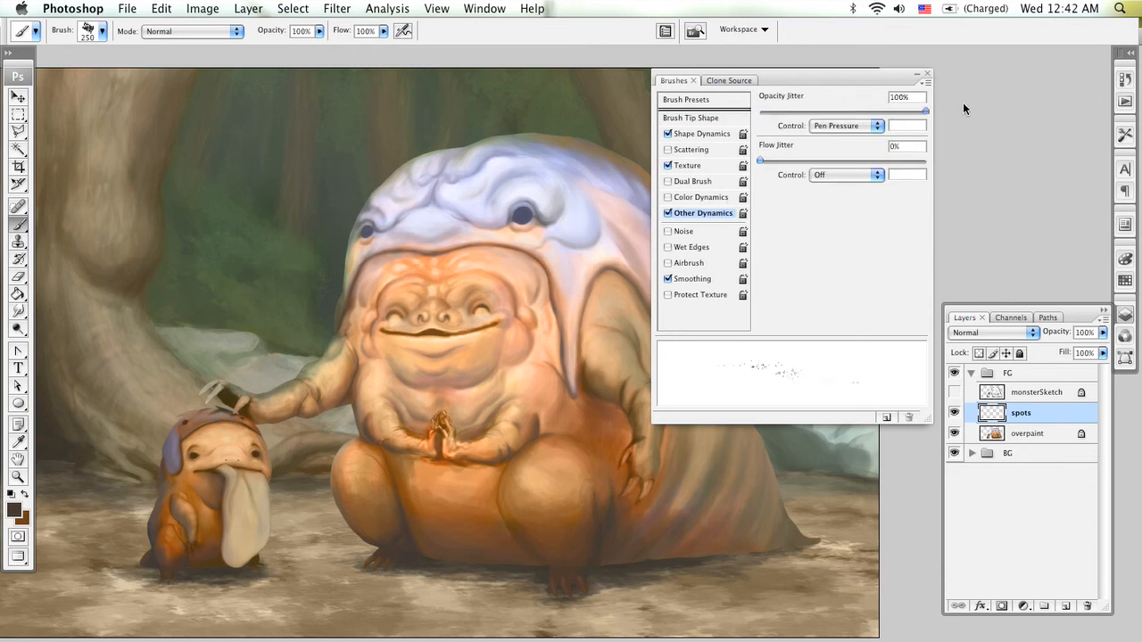
{"action": "left_click", "coordinate": [711, 136]}
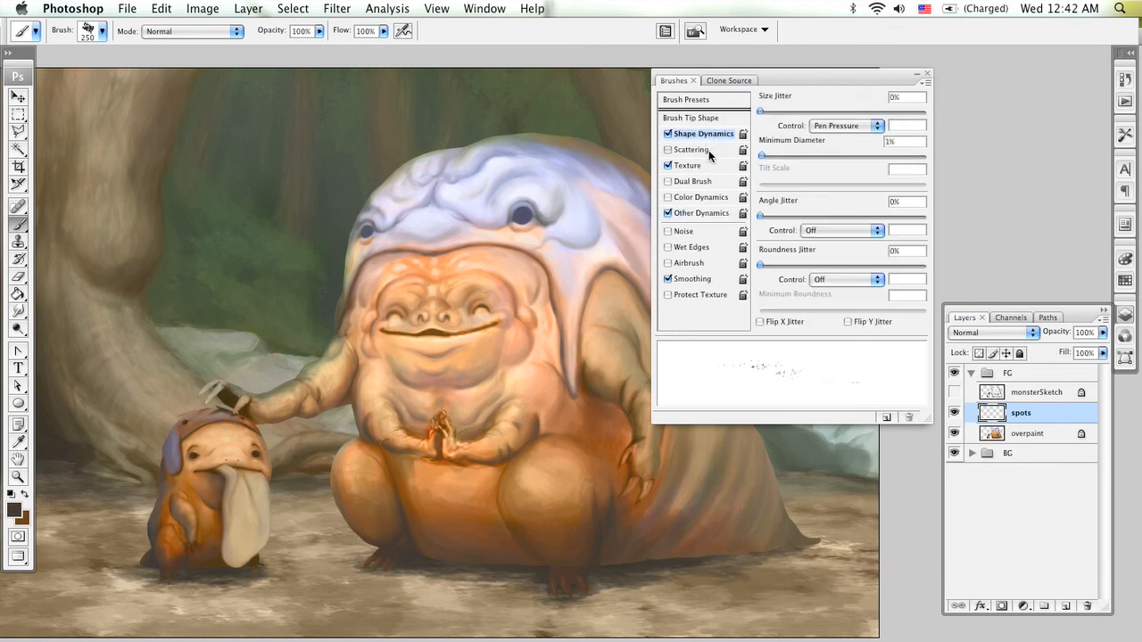
- Scatter the brush on both axes at 919% with pen pressure control and reduce its spacing to 29%
{"action": "left_click", "coordinate": [709, 150]}
{"action": "left_click_drag", "start_coordinate": [810, 109], "coordinate": [922, 107]}
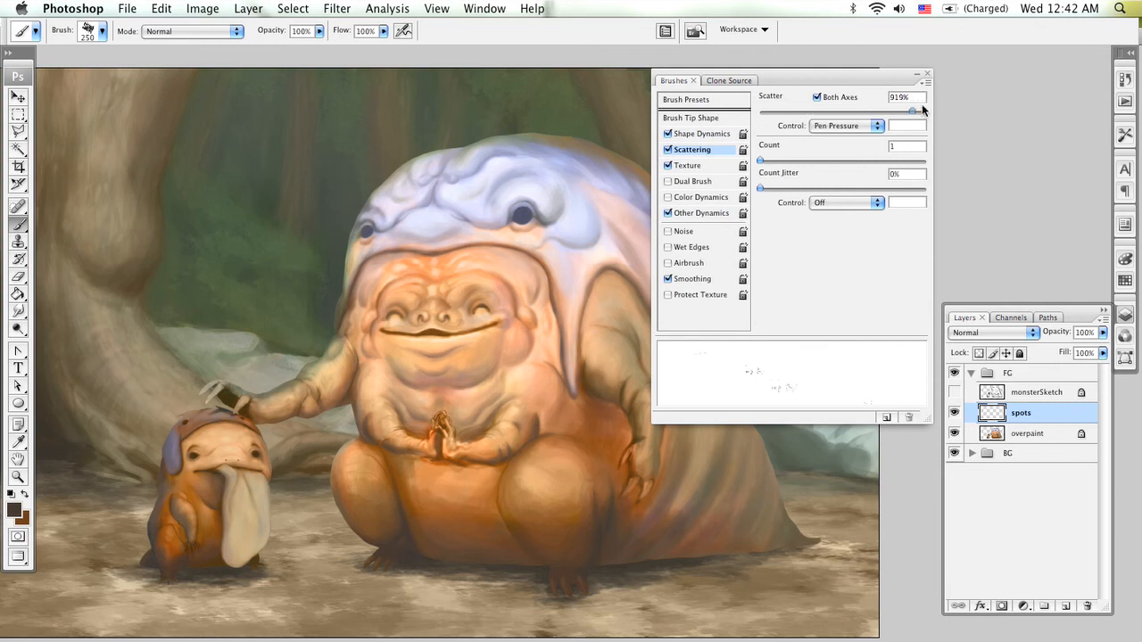
{"action": "left_click", "coordinate": [714, 123]}
{"action": "mouse_move", "coordinate": [832, 332]}
{"action": "left_mouse_down"}
{"action": "mouse_move", "coordinate": [774, 326]}
{"action": "mouse_move", "coordinate": [785, 327]}
{"action": "left_mouse_up"}
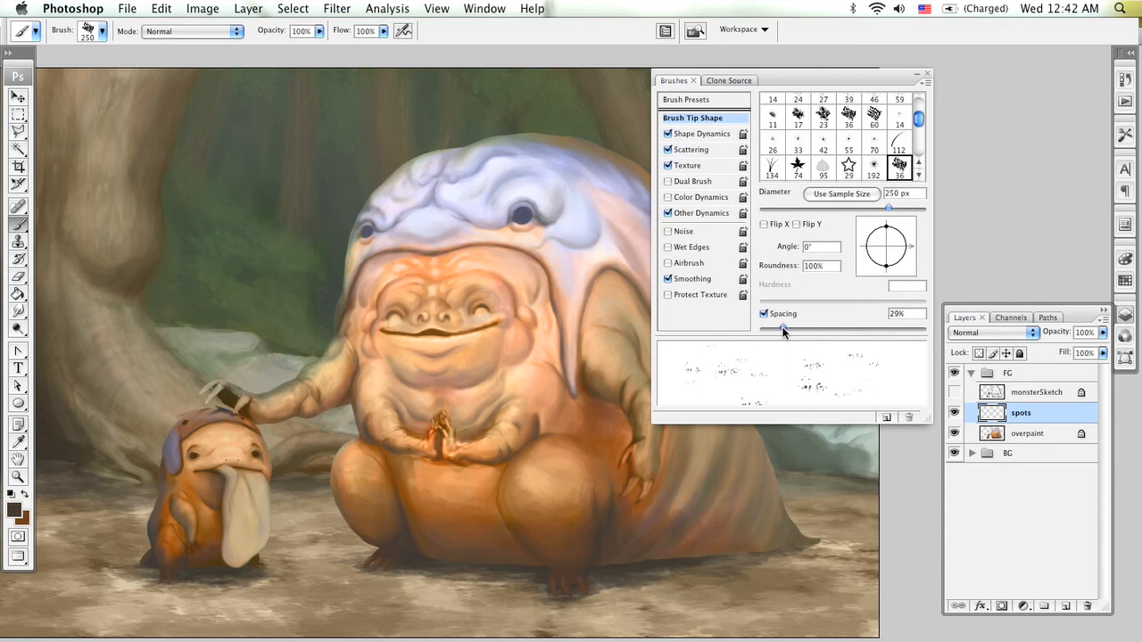
- Turn off Texture for the scattering brush and close the brush settings
{"action": "left_click", "coordinate": [700, 171]}
{"action": "left_click", "coordinate": [669, 166]}
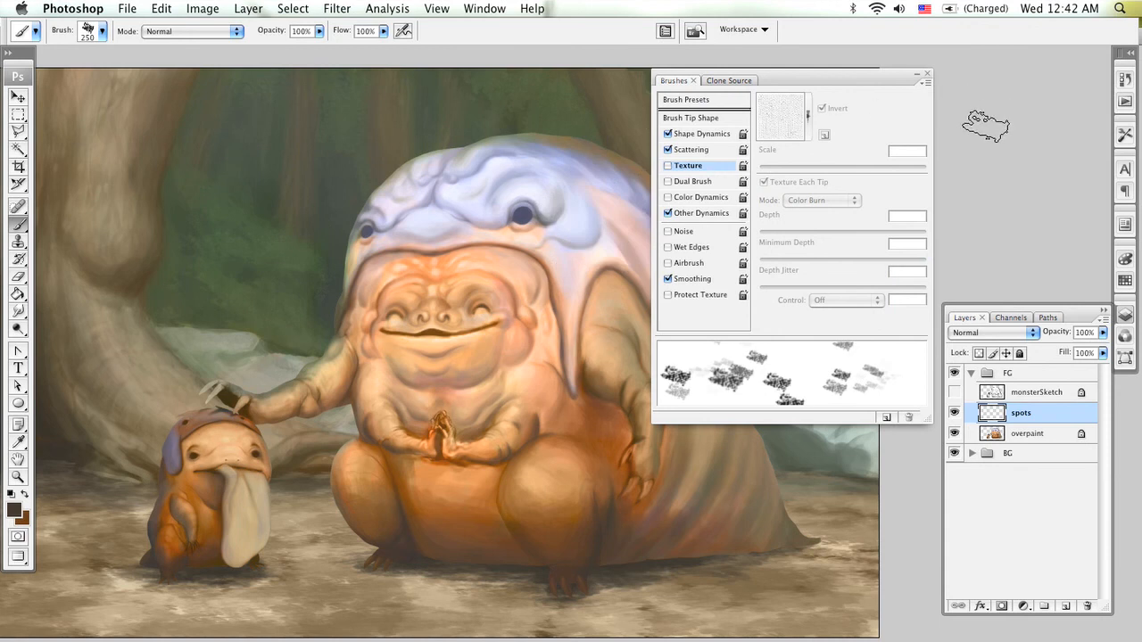
{"action": "left_click", "coordinate": [928, 74]}
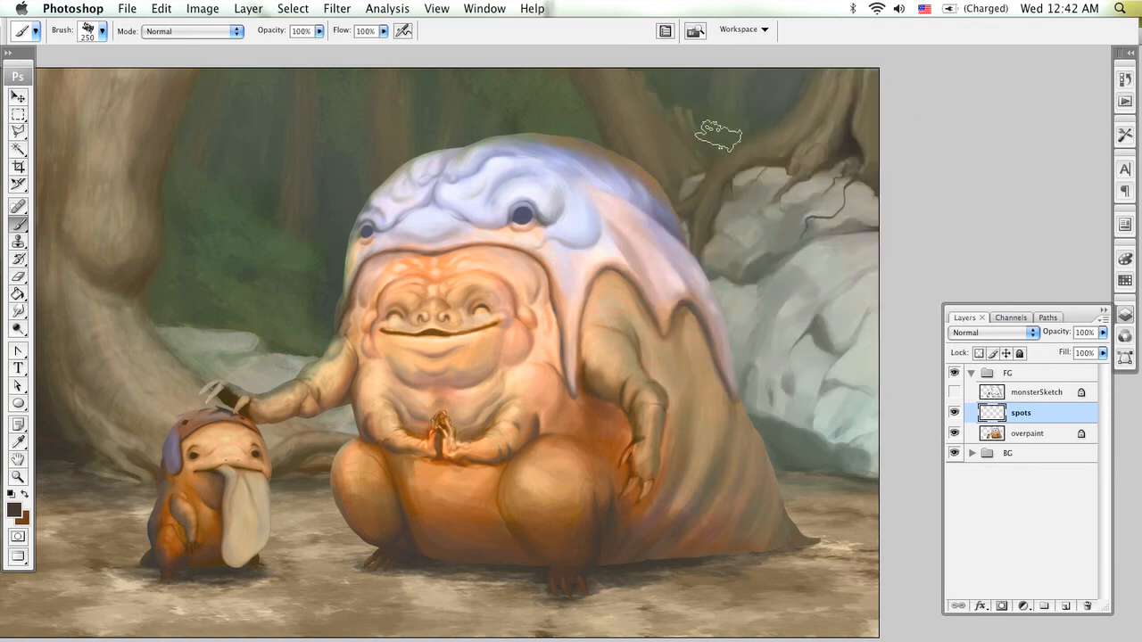
{"action": "right_click", "coordinate": [719, 136]}
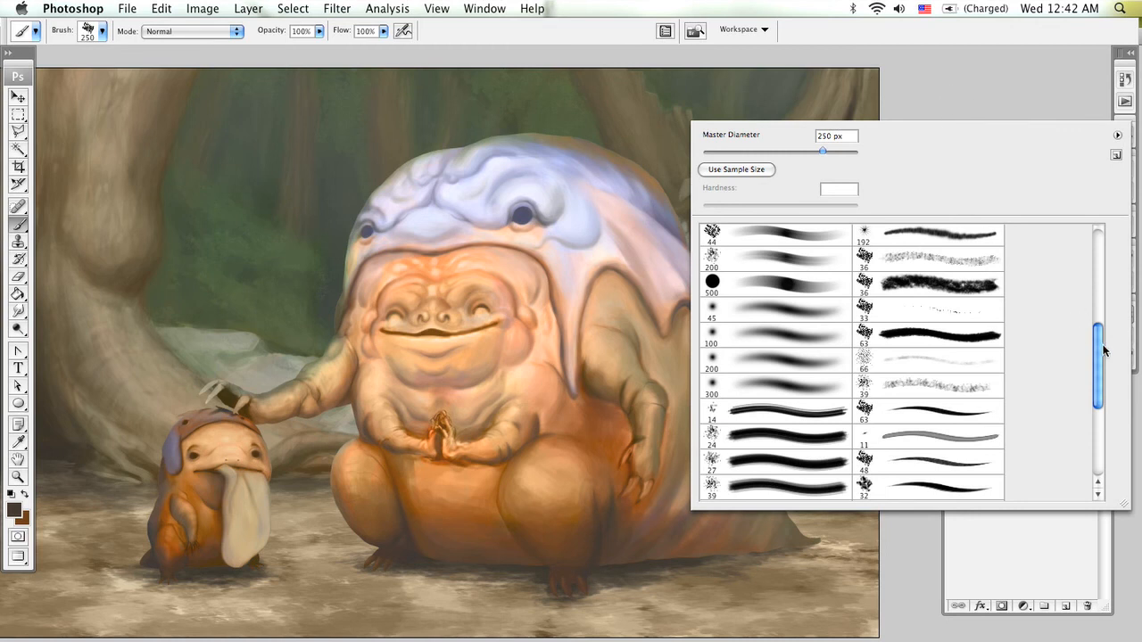
{"action": "mouse_move", "coordinate": [1104, 350]}
{"action": "left_mouse_down"}
{"action": "mouse_move", "coordinate": [1101, 420]}
{"action": "mouse_move", "coordinate": [1106, 224]}
{"action": "left_mouse_up"}
{"action": "left_click", "coordinate": [1003, 104]}
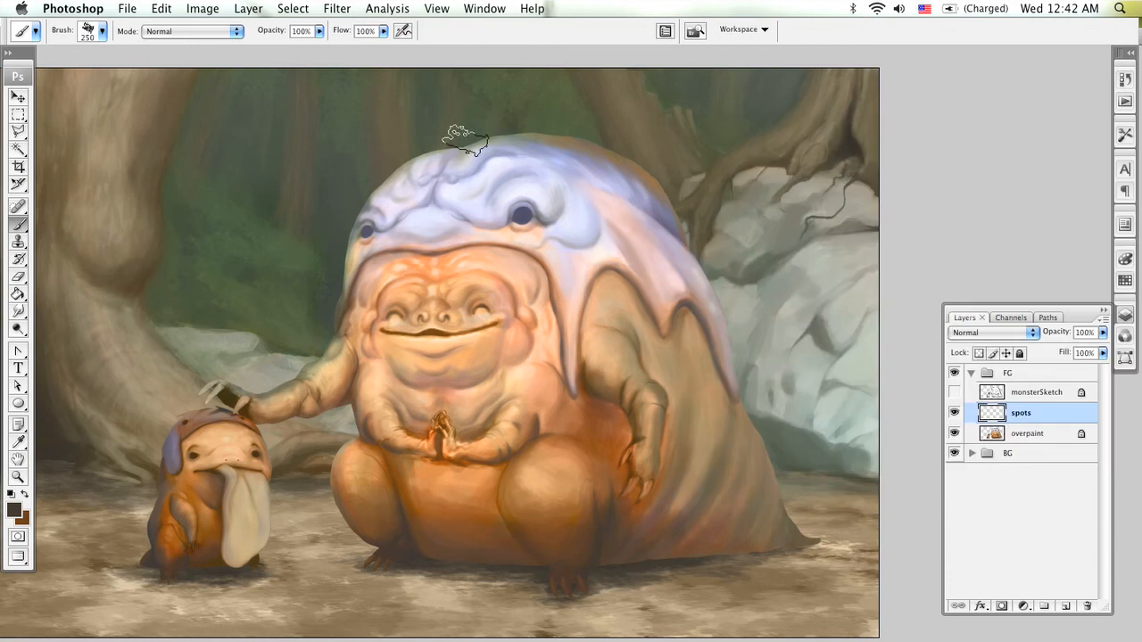
- Create a new 300 × 300 pixel, 72 pixels/inch grayscale document with a white background
{"action": "key", "text": "super+n"}
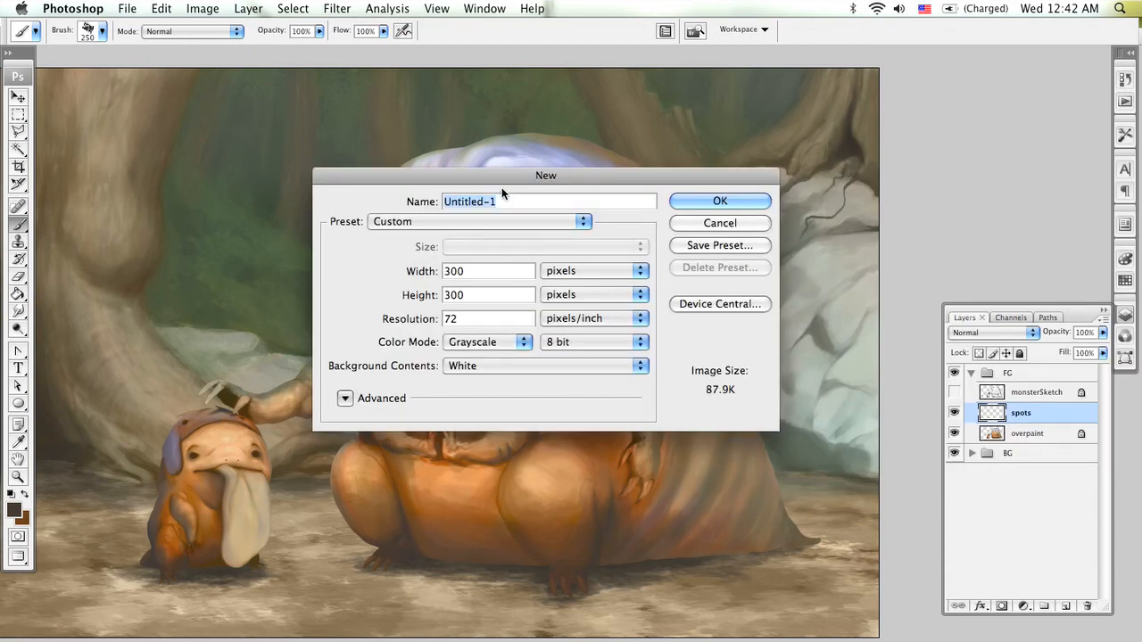
{"action": "left_click", "coordinate": [741, 200]}
{"action": "key", "text": "z"}
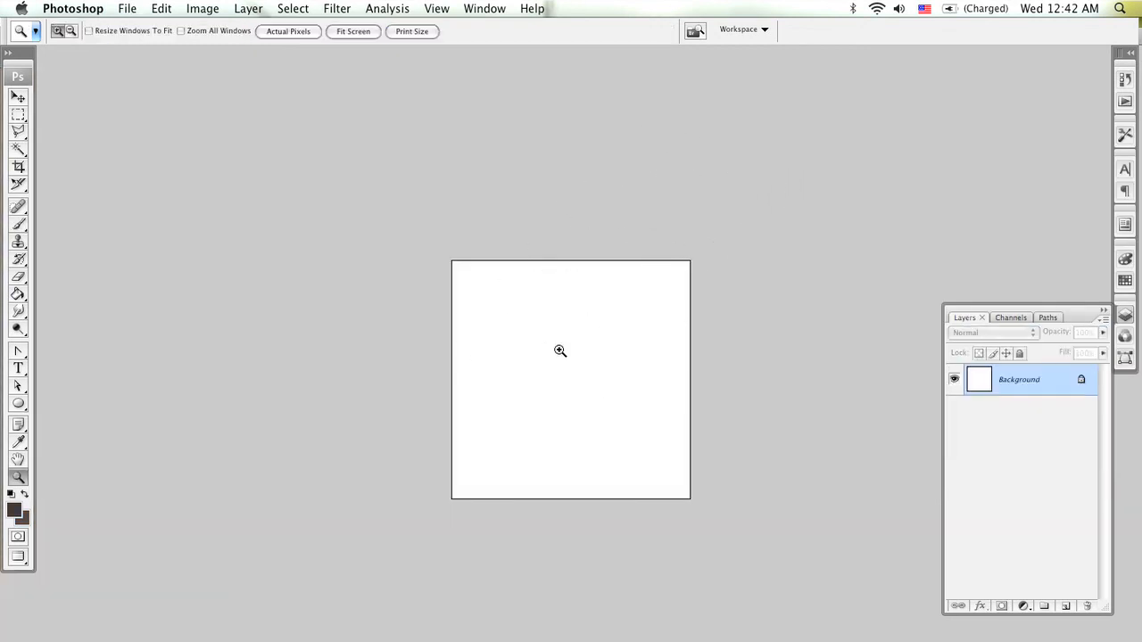
{"action": "left_click", "coordinate": [560, 349]}
{"action": "left_click_drag", "start_coordinate": [560, 349], "coordinate": [483, 282]}
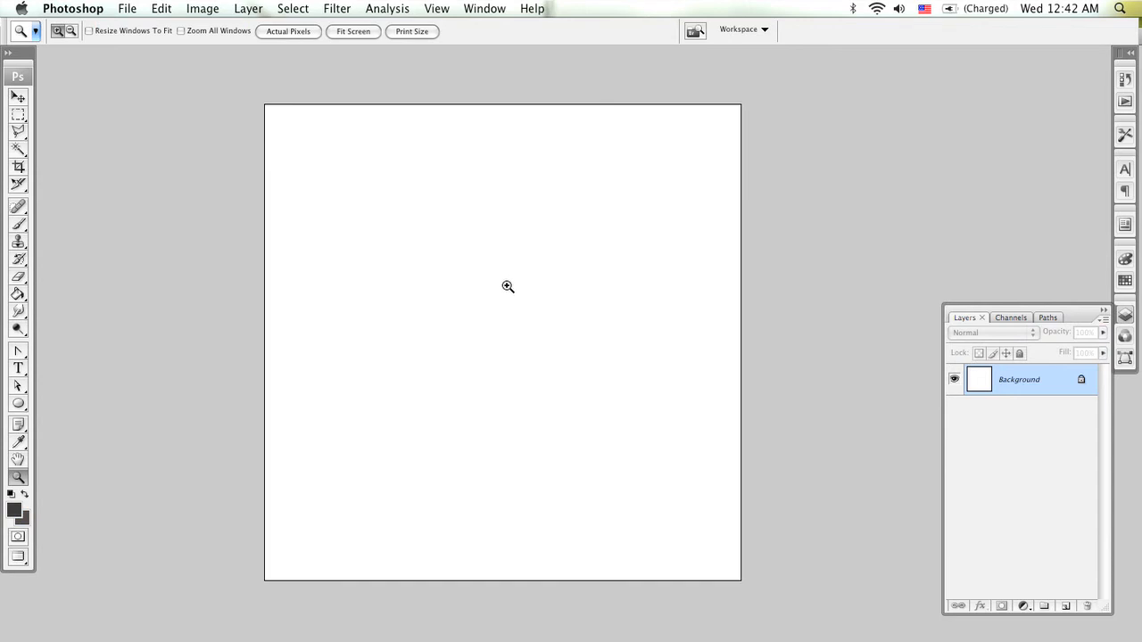
- Switch the blank document to a floating window and reduce its zoom to 100%
{"action": "key", "text": "f"}
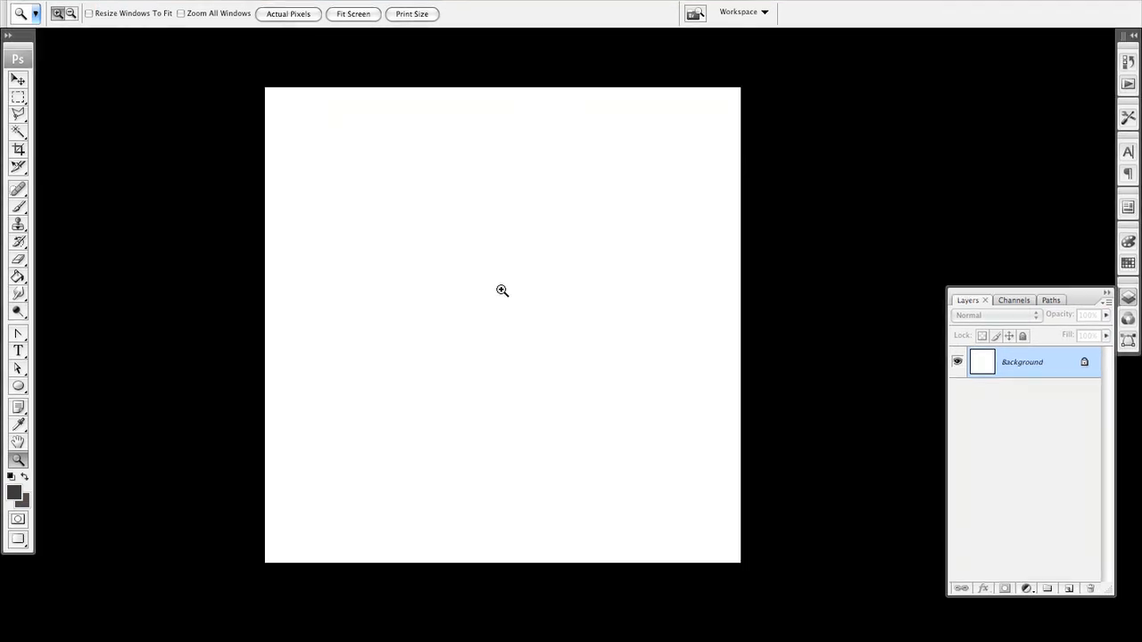
{"action": "key", "text": "f"}
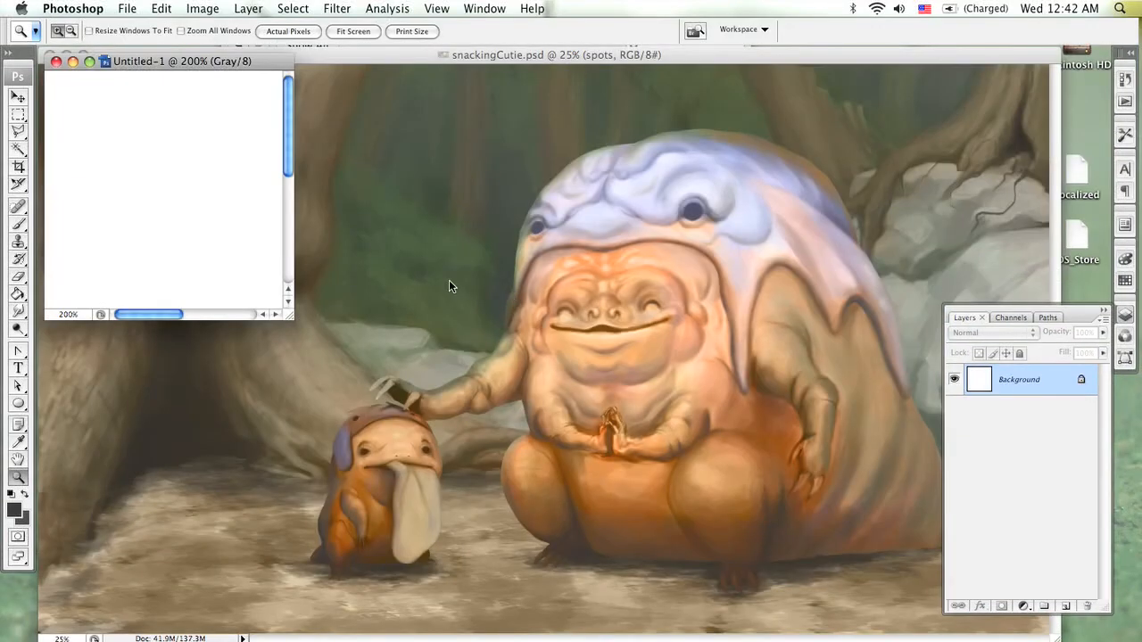
{"action": "left_click_drag", "start_coordinate": [251, 67], "coordinate": [349, 132]}
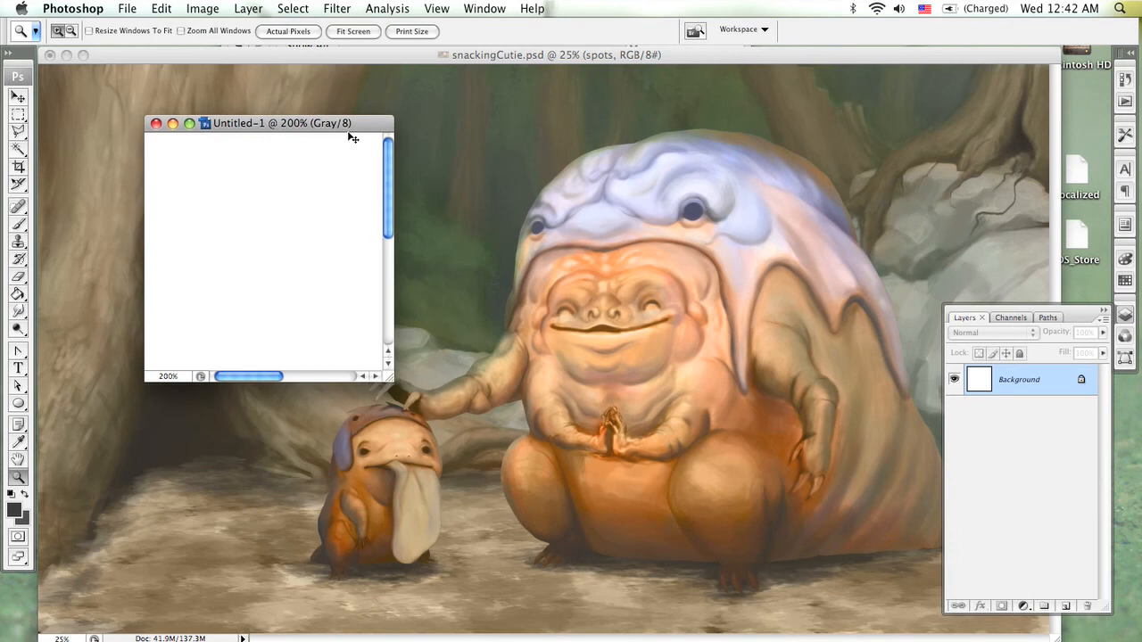
{"action": "key", "text": "super+minus"}
{"action": "left_click", "coordinate": [396, 372]}
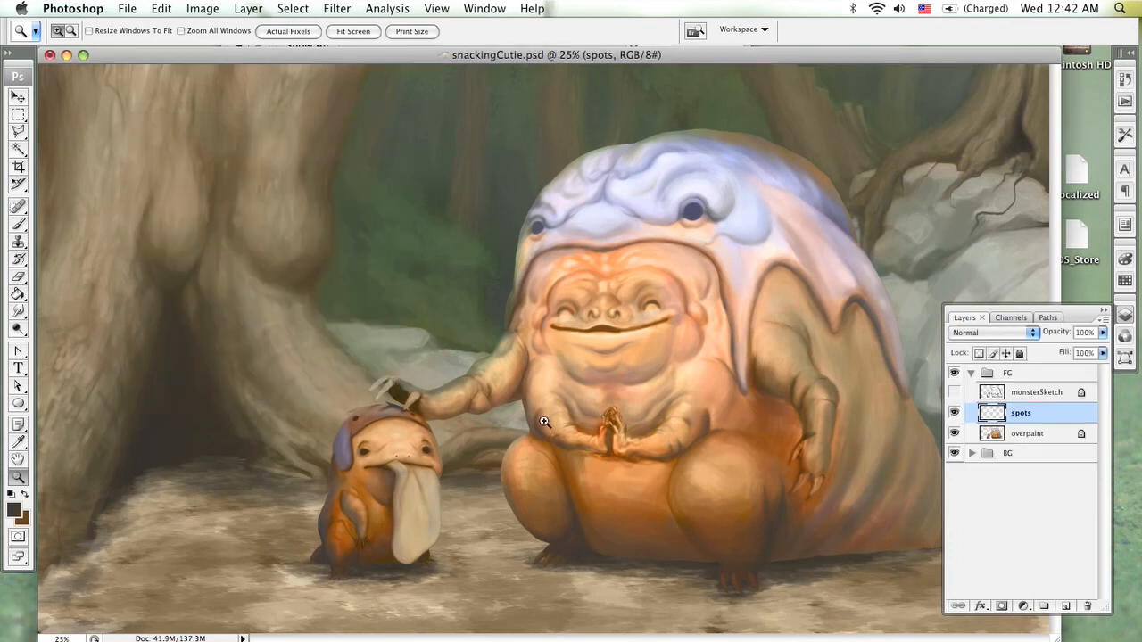
{"action": "left_click", "coordinate": [485, 8]}
{"action": "mouse_move", "coordinate": [506, 36]}
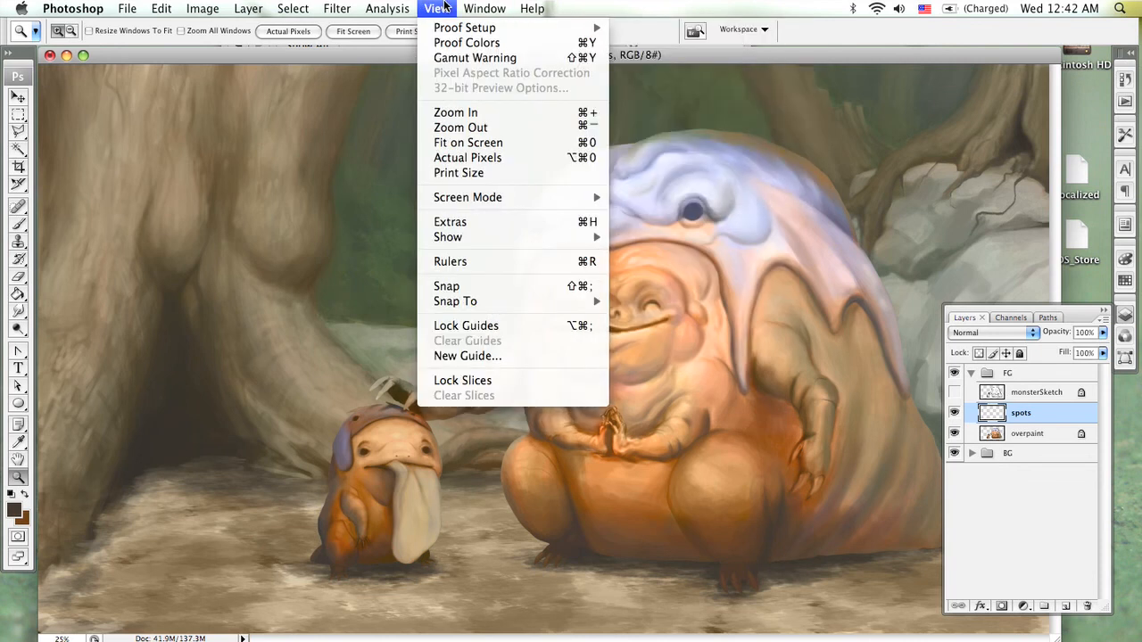
{"action": "left_click", "coordinate": [444, 5]}
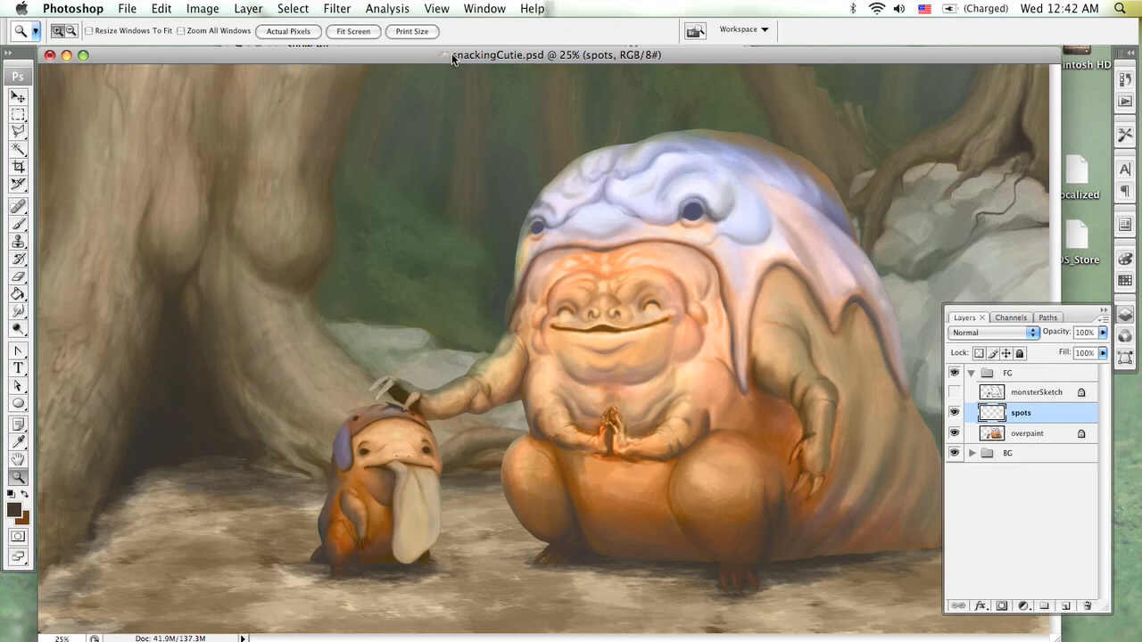
- Rearrange the windows so the blank document sits in front of the painting, and enlarge its window beyond the canvas edges
{"action": "left_click_drag", "start_coordinate": [452, 59], "coordinate": [515, 269]}
{"action": "left_click", "coordinate": [330, 122]}
{"action": "left_click_drag", "start_coordinate": [330, 122], "coordinate": [205, 390]}
{"action": "left_click_drag", "start_coordinate": [326, 271], "coordinate": [302, 54]}
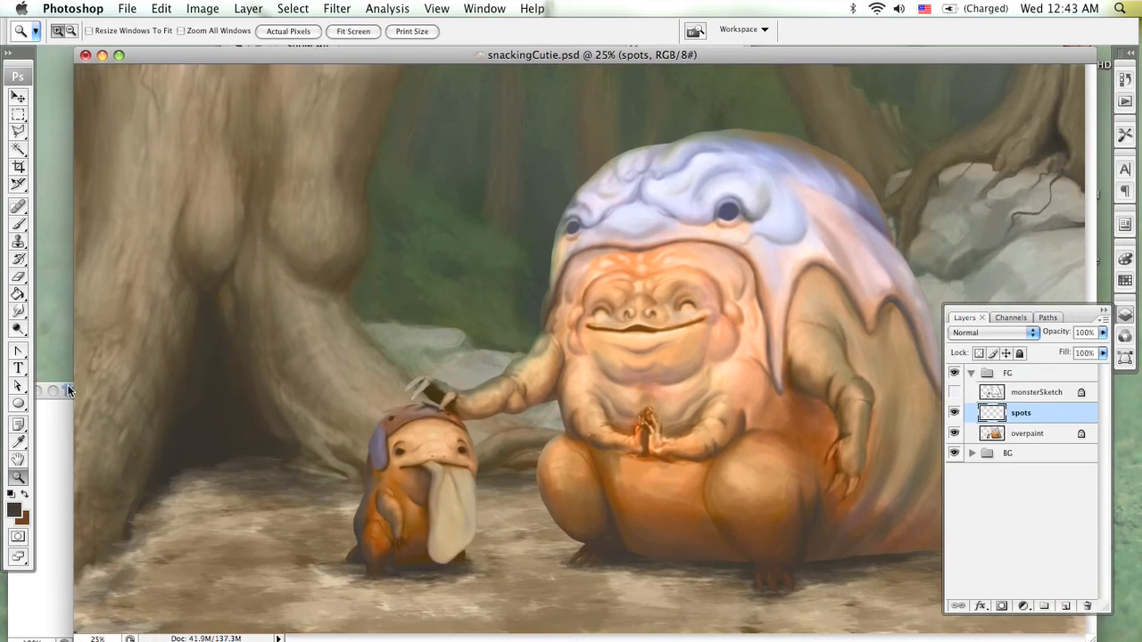
{"action": "left_click", "coordinate": [68, 390]}
{"action": "left_click_drag", "start_coordinate": [203, 391], "coordinate": [596, 160]}
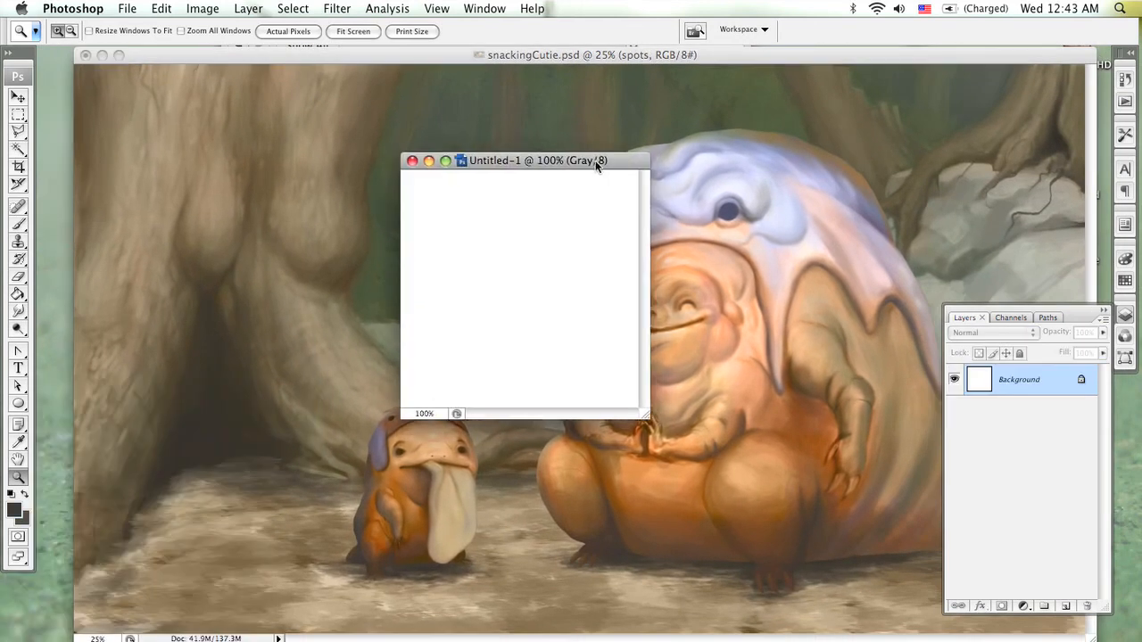
{"action": "left_click_drag", "start_coordinate": [647, 415], "coordinate": [809, 516]}
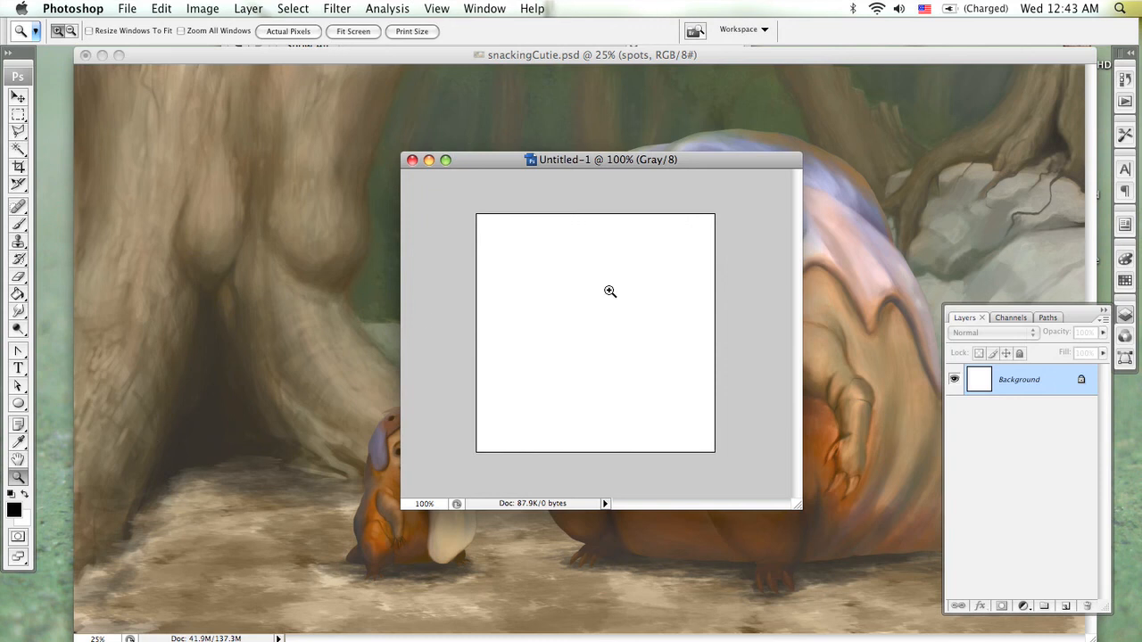
- Choose the 9 px hard round airbrush preset for painting on the blank document
{"action": "key", "text": "b"}
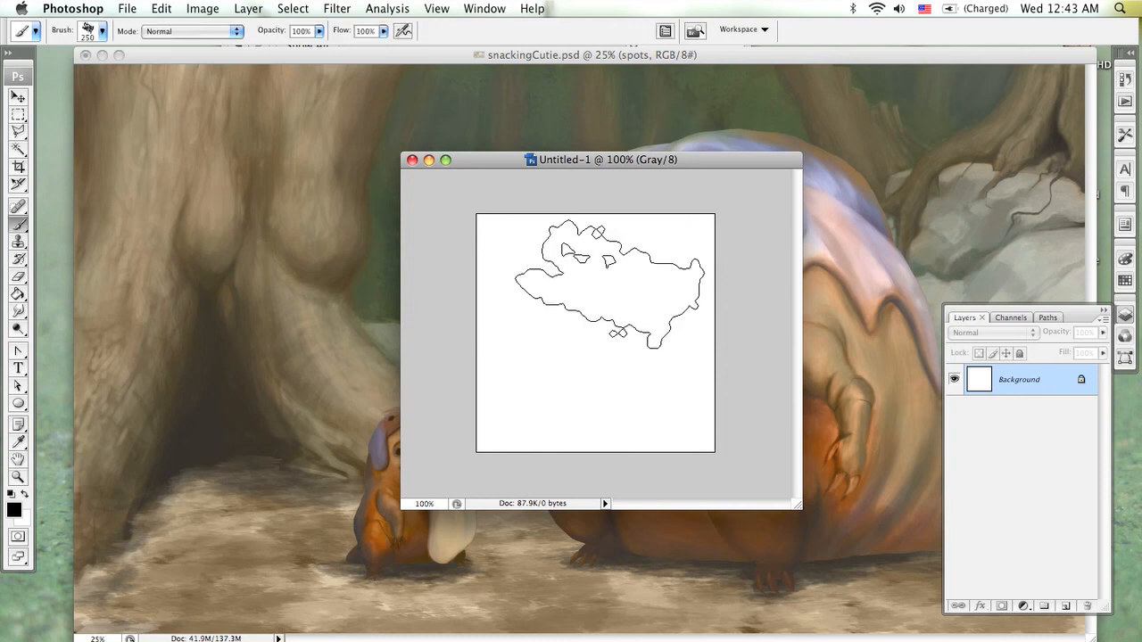
{"action": "right_click", "coordinate": [603, 284]}
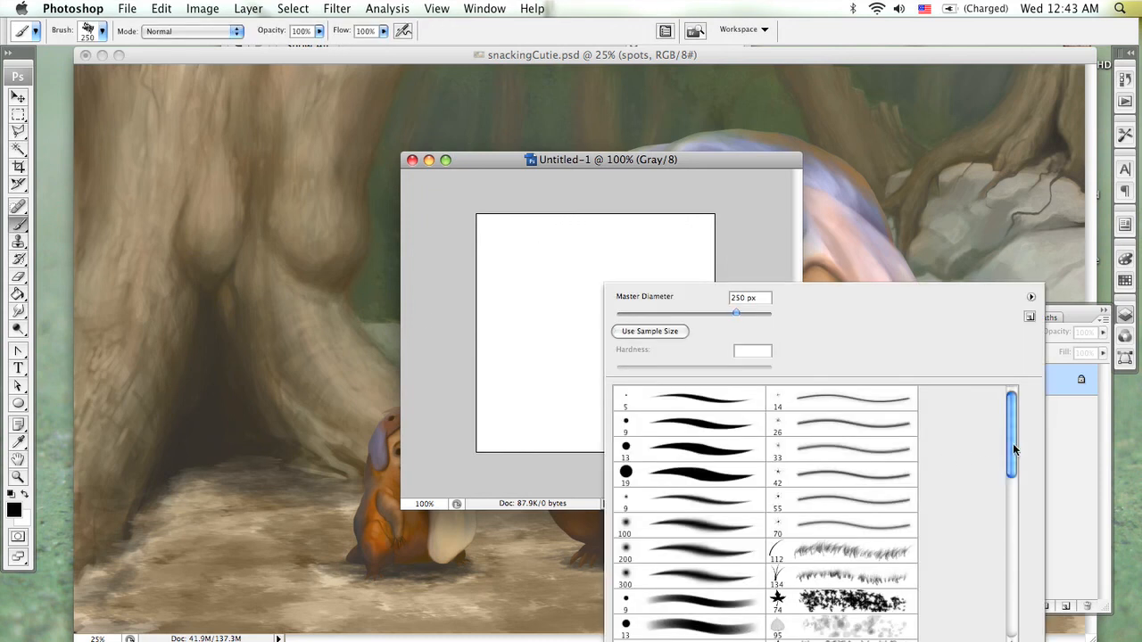
{"action": "mouse_move", "coordinate": [1013, 444]}
{"action": "left_mouse_down"}
{"action": "mouse_move", "coordinate": [1007, 605]}
{"action": "mouse_move", "coordinate": [1017, 503]}
{"action": "mouse_move", "coordinate": [929, 519]}
{"action": "left_mouse_up"}
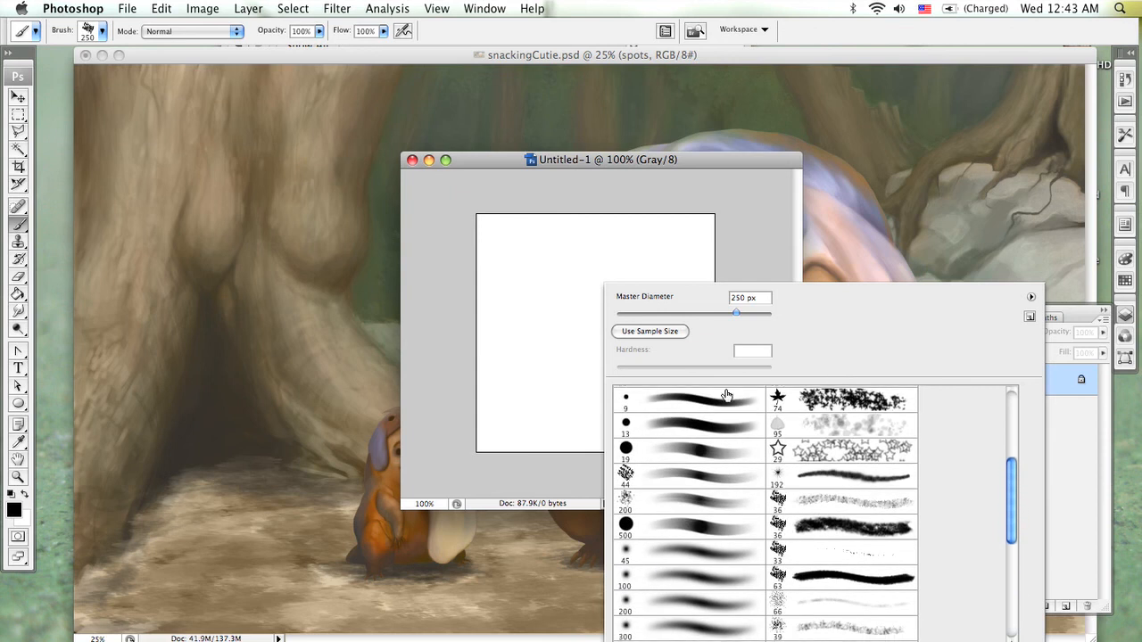
{"action": "left_click", "coordinate": [725, 401]}
{"action": "left_click", "coordinate": [446, 330]}
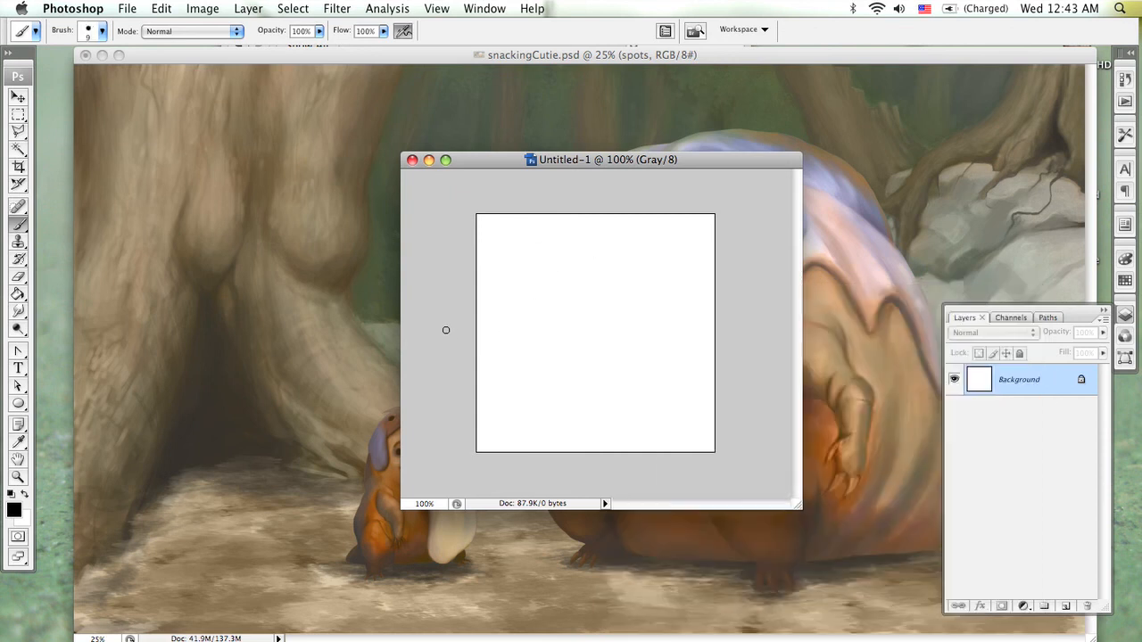
- Scatter the round brush on both axes at 1000% with pen pressure and turn on Shape Dynamics with pen pressure size control
{"action": "left_click", "coordinate": [665, 33]}
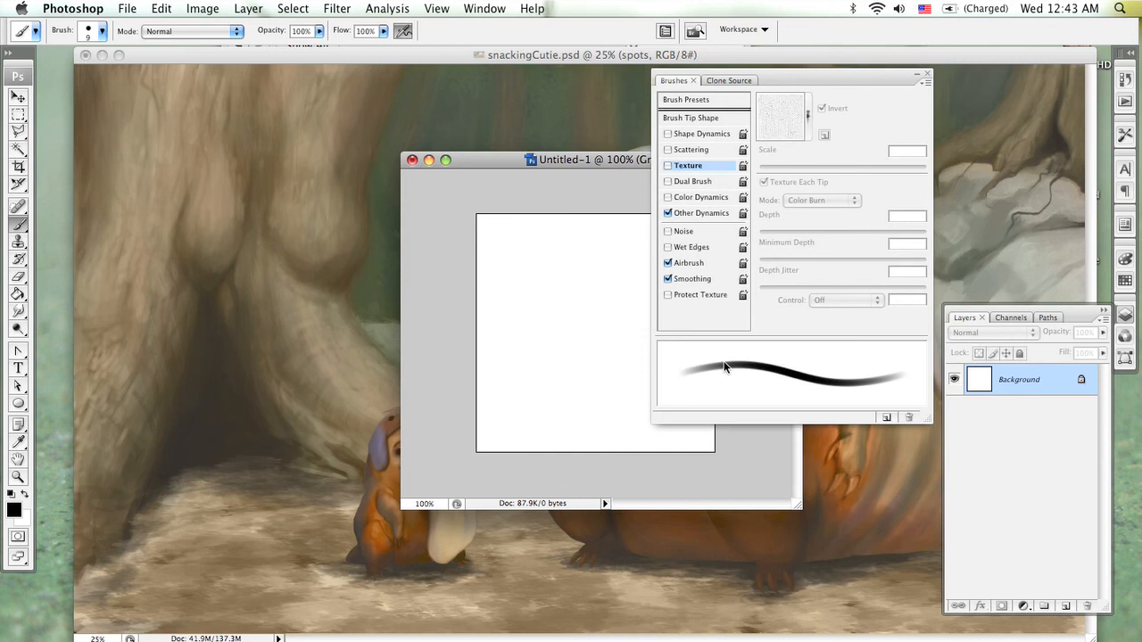
{"action": "left_click", "coordinate": [711, 214]}
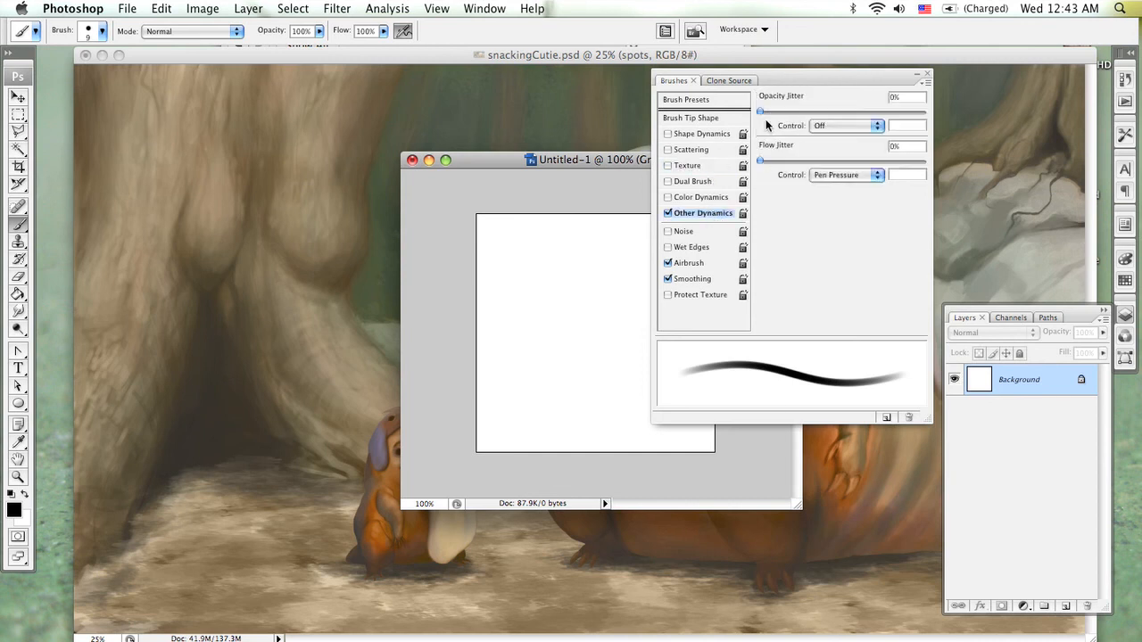
{"action": "mouse_move", "coordinate": [761, 112]}
{"action": "left_mouse_down"}
{"action": "mouse_move", "coordinate": [935, 102]}
{"action": "mouse_move", "coordinate": [748, 112]}
{"action": "left_mouse_up"}
{"action": "mouse_move", "coordinate": [757, 162]}
{"action": "left_mouse_down"}
{"action": "mouse_move", "coordinate": [967, 152]}
{"action": "mouse_move", "coordinate": [767, 161]}
{"action": "left_mouse_up"}
{"action": "left_click", "coordinate": [694, 149]}
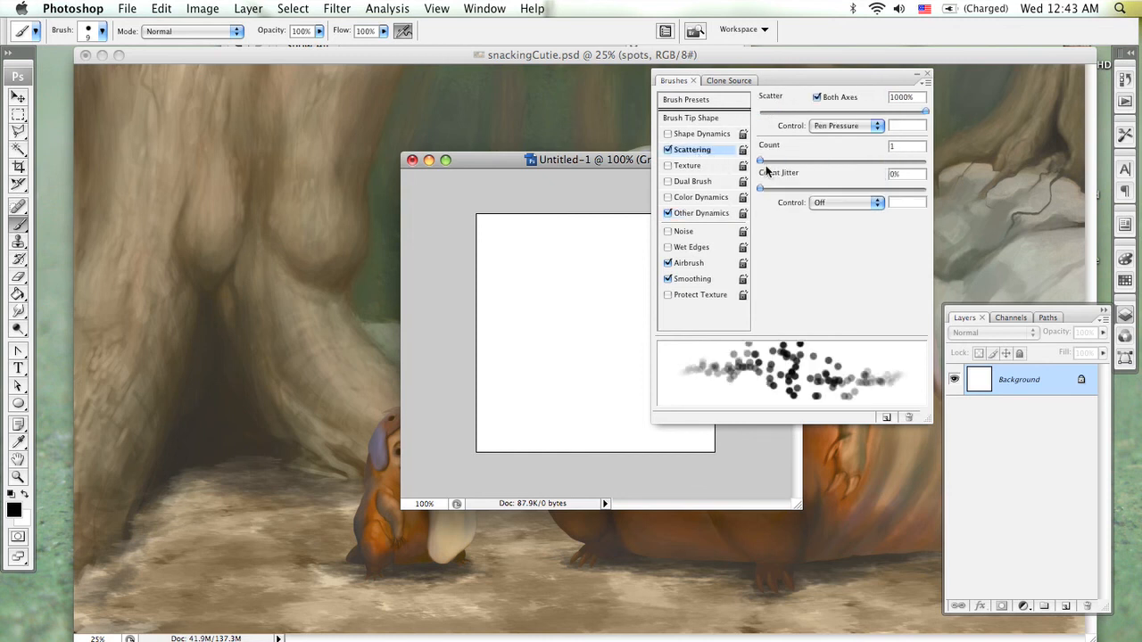
{"action": "left_click_drag", "start_coordinate": [924, 109], "coordinate": [943, 112]}
{"action": "left_click", "coordinate": [702, 134]}
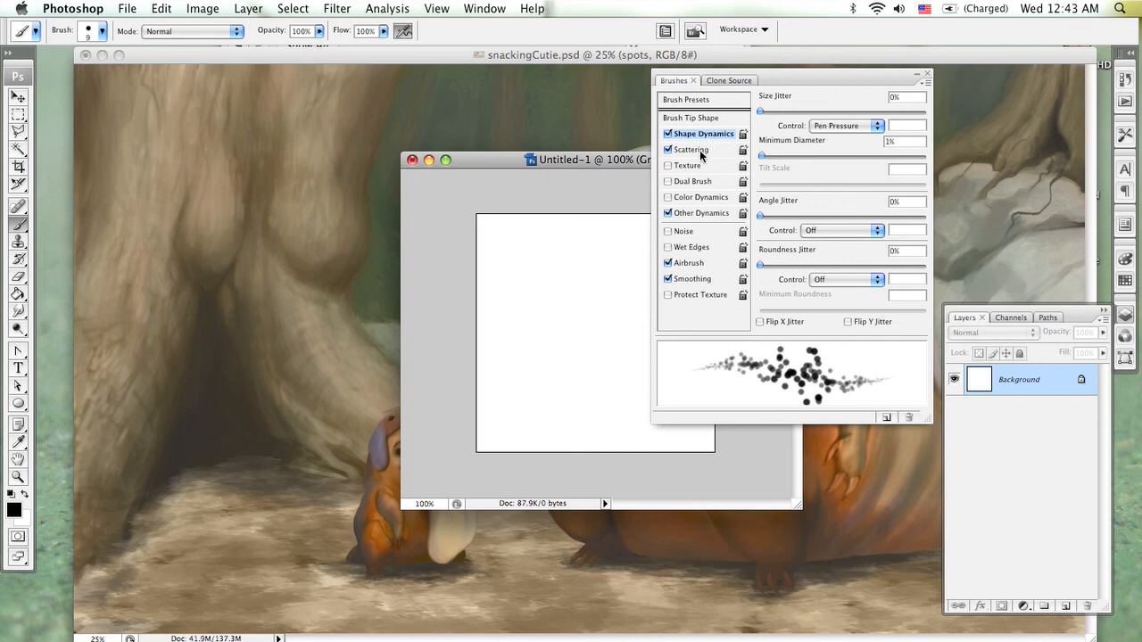
- Test the scattered dots on the blank canvas at 9 px and at larger brush sizes up to 50 px
{"action": "mouse_move", "coordinate": [546, 268]}
{"action": "left_mouse_down"}
{"action": "mouse_move", "coordinate": [497, 366]}
{"action": "mouse_move", "coordinate": [540, 433]}
{"action": "mouse_move", "coordinate": [567, 417]}
{"action": "mouse_move", "coordinate": [589, 375]}
{"action": "left_mouse_up"}
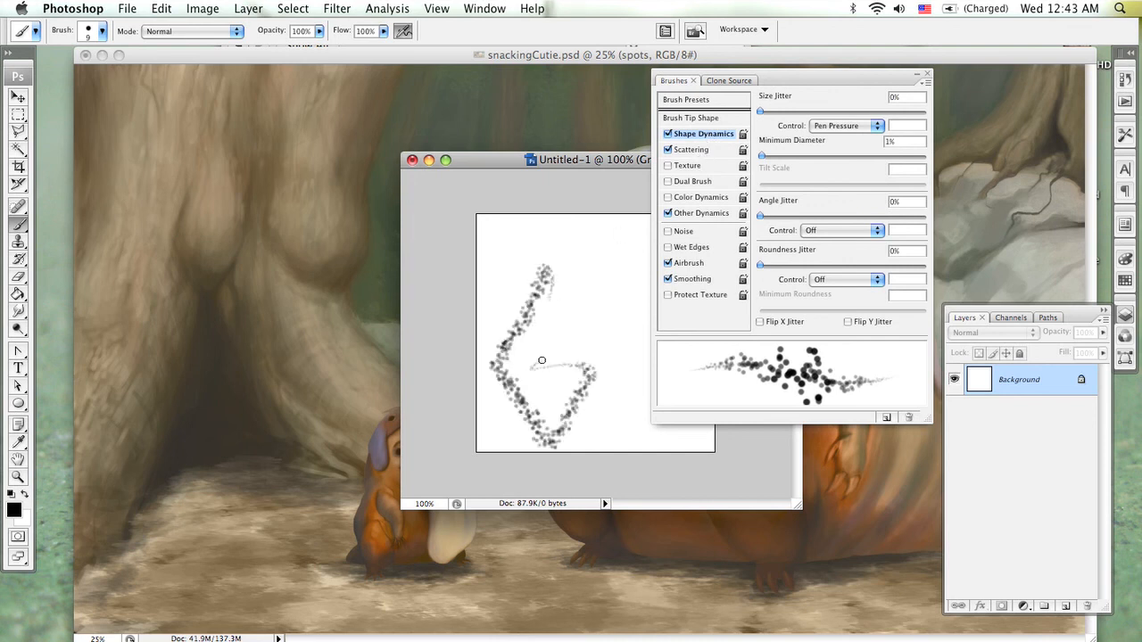
{"action": "key", "text": "bracketright"}
{"action": "key", "text": "bracketright"}
{"action": "key", "text": "bracketright"}
{"action": "key", "text": "bracketright"}
{"action": "key", "text": "bracketright"}
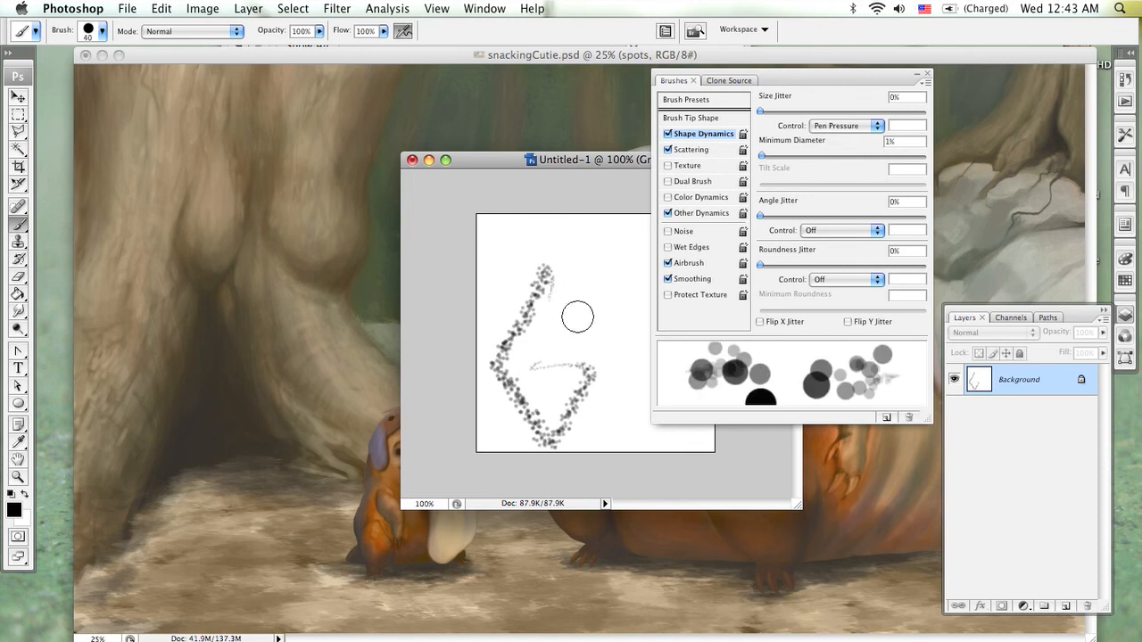
{"action": "left_click_drag", "start_coordinate": [589, 280], "coordinate": [564, 302]}
{"action": "mouse_move", "coordinate": [482, 282]}
{"action": "left_mouse_down"}
{"action": "mouse_move", "coordinate": [527, 225]}
{"action": "mouse_move", "coordinate": [563, 224]}
{"action": "mouse_move", "coordinate": [610, 327]}
{"action": "mouse_move", "coordinate": [622, 395]}
{"action": "mouse_move", "coordinate": [558, 404]}
{"action": "mouse_move", "coordinate": [486, 384]}
{"action": "mouse_move", "coordinate": [509, 326]}
{"action": "mouse_move", "coordinate": [479, 291]}
{"action": "mouse_move", "coordinate": [544, 241]}
{"action": "mouse_move", "coordinate": [628, 232]}
{"action": "mouse_move", "coordinate": [629, 276]}
{"action": "mouse_move", "coordinate": [557, 291]}
{"action": "mouse_move", "coordinate": [535, 348]}
{"action": "mouse_move", "coordinate": [617, 434]}
{"action": "mouse_move", "coordinate": [639, 423]}
{"action": "mouse_move", "coordinate": [714, 447]}
{"action": "left_mouse_up"}
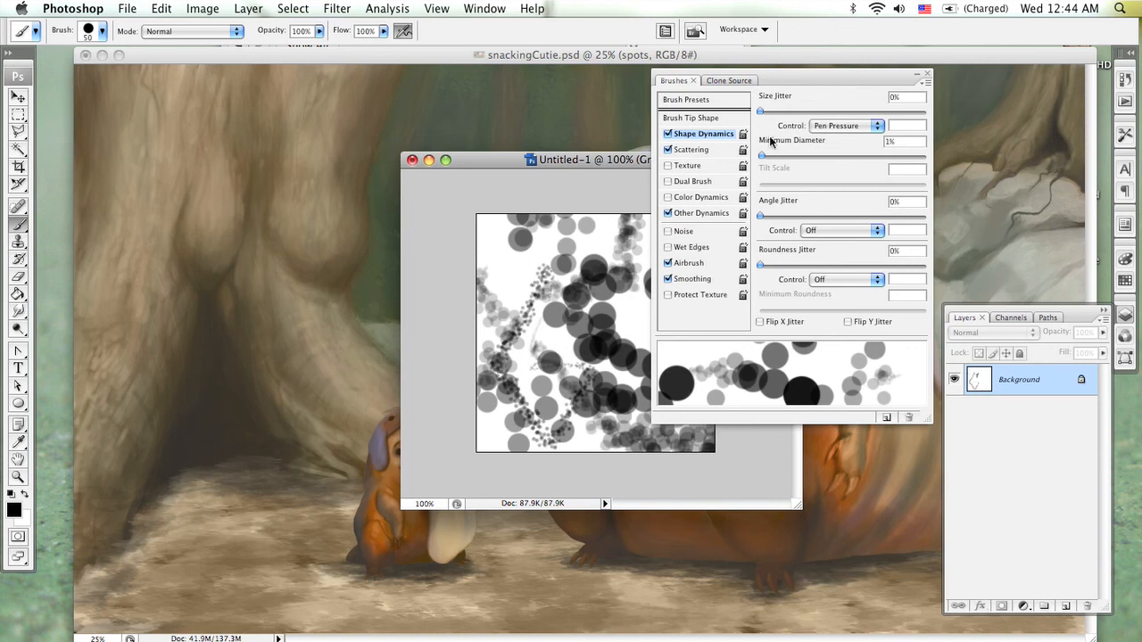
- Raise the brush's opacity jitter to the maximum and test it with a stroke on the cleared canvas
{"action": "left_click", "coordinate": [702, 213]}
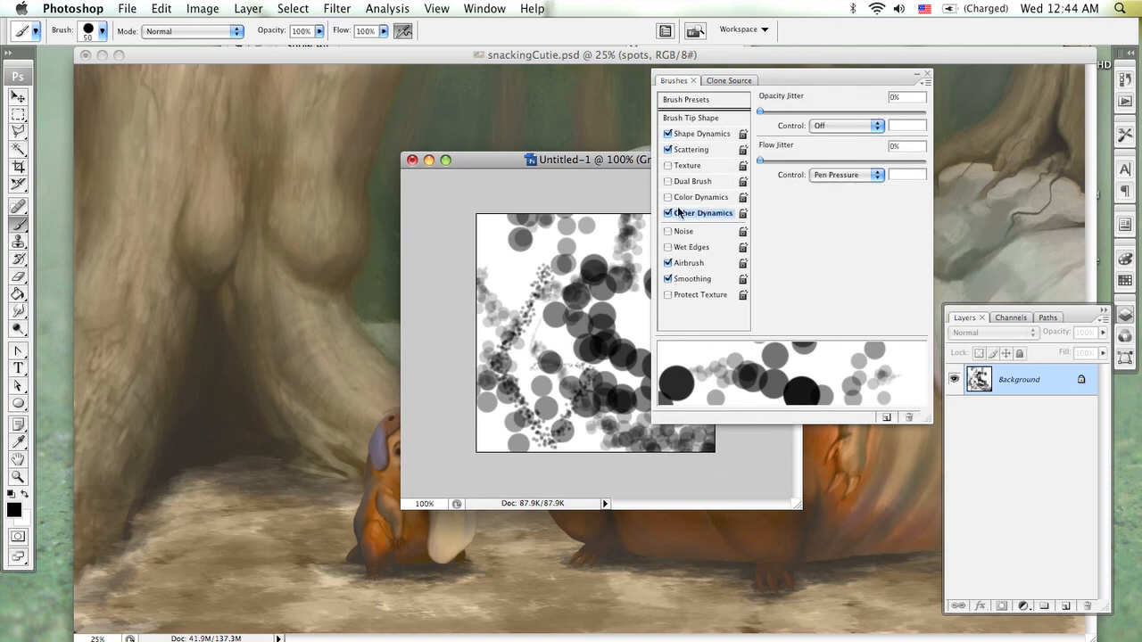
{"action": "left_click_drag", "start_coordinate": [760, 111], "coordinate": [962, 114]}
{"action": "mouse_move", "coordinate": [512, 249]}
{"action": "left_mouse_down"}
{"action": "mouse_move", "coordinate": [489, 277]}
{"action": "mouse_move", "coordinate": [516, 312]}
{"action": "mouse_move", "coordinate": [499, 408]}
{"action": "mouse_move", "coordinate": [540, 388]}
{"action": "mouse_move", "coordinate": [535, 357]}
{"action": "mouse_move", "coordinate": [500, 335]}
{"action": "mouse_move", "coordinate": [548, 321]}
{"action": "mouse_move", "coordinate": [515, 351]}
{"action": "mouse_move", "coordinate": [494, 282]}
{"action": "mouse_move", "coordinate": [499, 258]}
{"action": "mouse_move", "coordinate": [557, 297]}
{"action": "mouse_move", "coordinate": [525, 355]}
{"action": "mouse_move", "coordinate": [526, 403]}
{"action": "mouse_move", "coordinate": [614, 406]}
{"action": "left_mouse_up"}
{"action": "key", "text": "super+BackSpace"}
- Widen the brush tip's spacing to 85% and paint test strokes of scattered dots across the canvas
{"action": "left_click", "coordinate": [705, 133]}
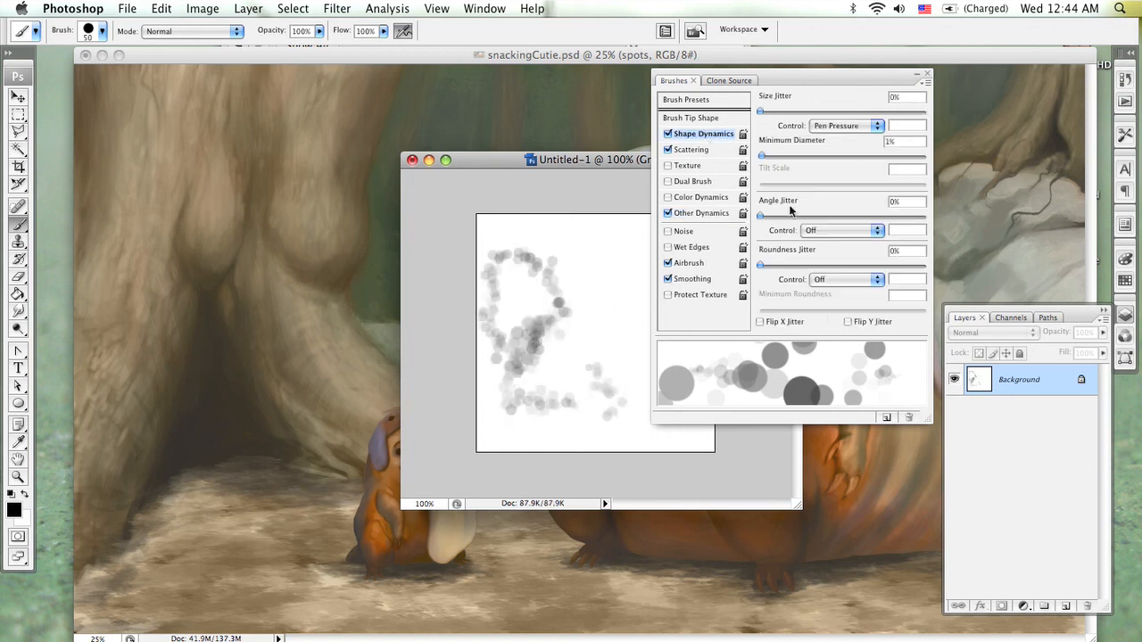
{"action": "left_click", "coordinate": [719, 119]}
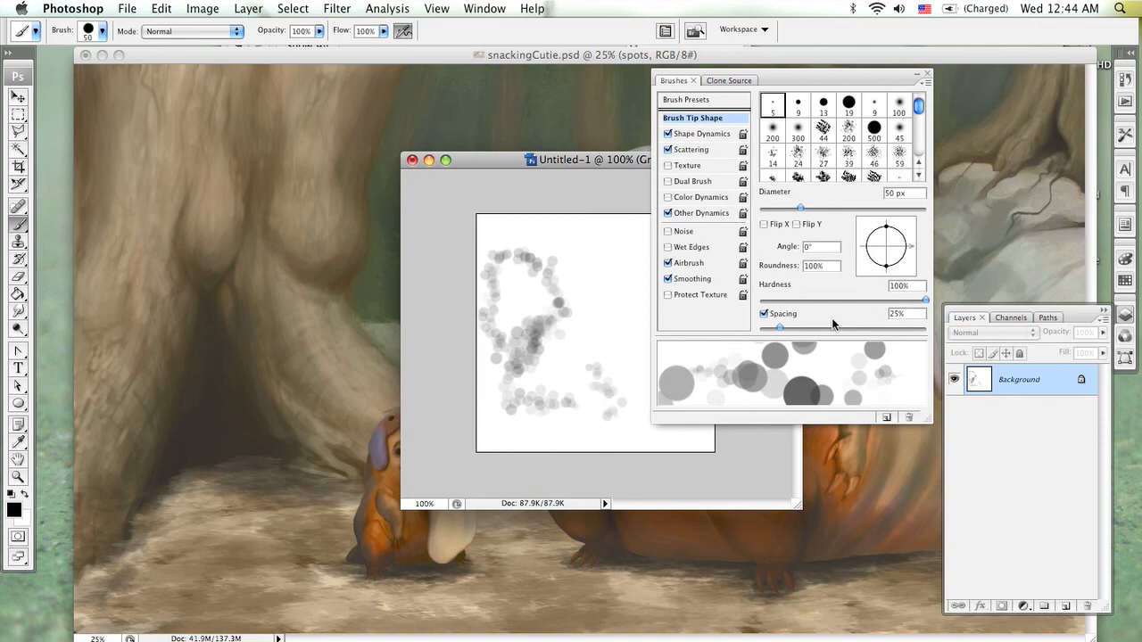
{"action": "left_click_drag", "start_coordinate": [783, 329], "coordinate": [830, 327]}
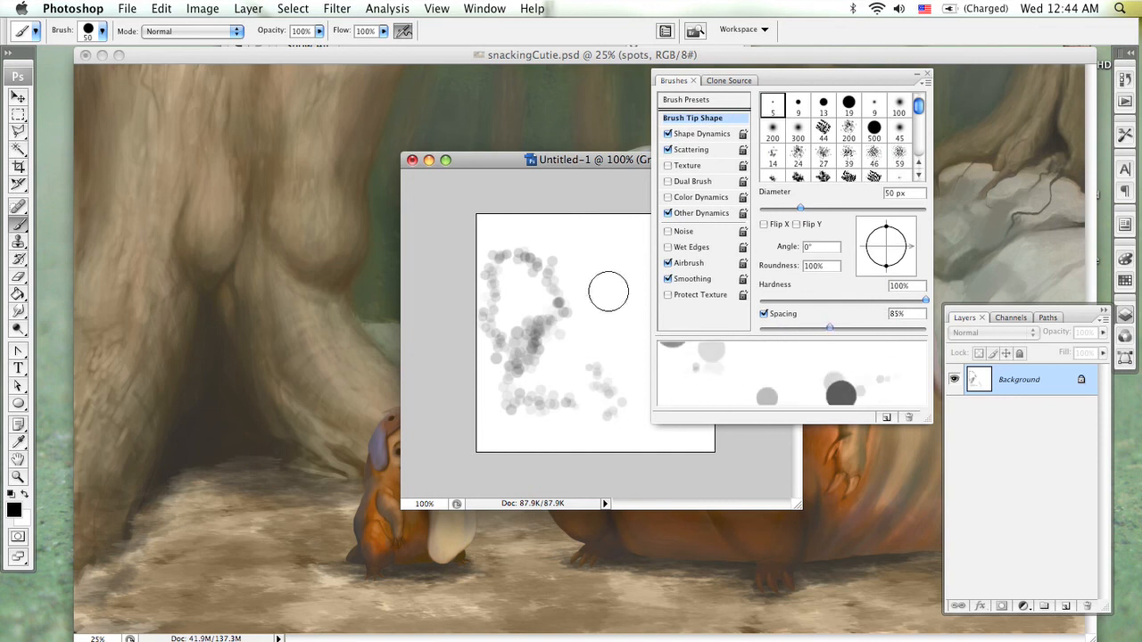
{"action": "mouse_move", "coordinate": [606, 288]}
{"action": "left_mouse_down"}
{"action": "mouse_move", "coordinate": [560, 376]}
{"action": "mouse_move", "coordinate": [584, 405]}
{"action": "mouse_move", "coordinate": [647, 430]}
{"action": "mouse_move", "coordinate": [582, 274]}
{"action": "mouse_move", "coordinate": [531, 244]}
{"action": "mouse_move", "coordinate": [601, 222]}
{"action": "mouse_move", "coordinate": [621, 284]}
{"action": "mouse_move", "coordinate": [605, 380]}
{"action": "mouse_move", "coordinate": [488, 439]}
{"action": "mouse_move", "coordinate": [510, 360]}
{"action": "mouse_move", "coordinate": [480, 327]}
{"action": "mouse_move", "coordinate": [497, 293]}
{"action": "mouse_move", "coordinate": [525, 288]}
{"action": "mouse_move", "coordinate": [504, 282]}
{"action": "mouse_move", "coordinate": [533, 309]}
{"action": "left_mouse_up"}
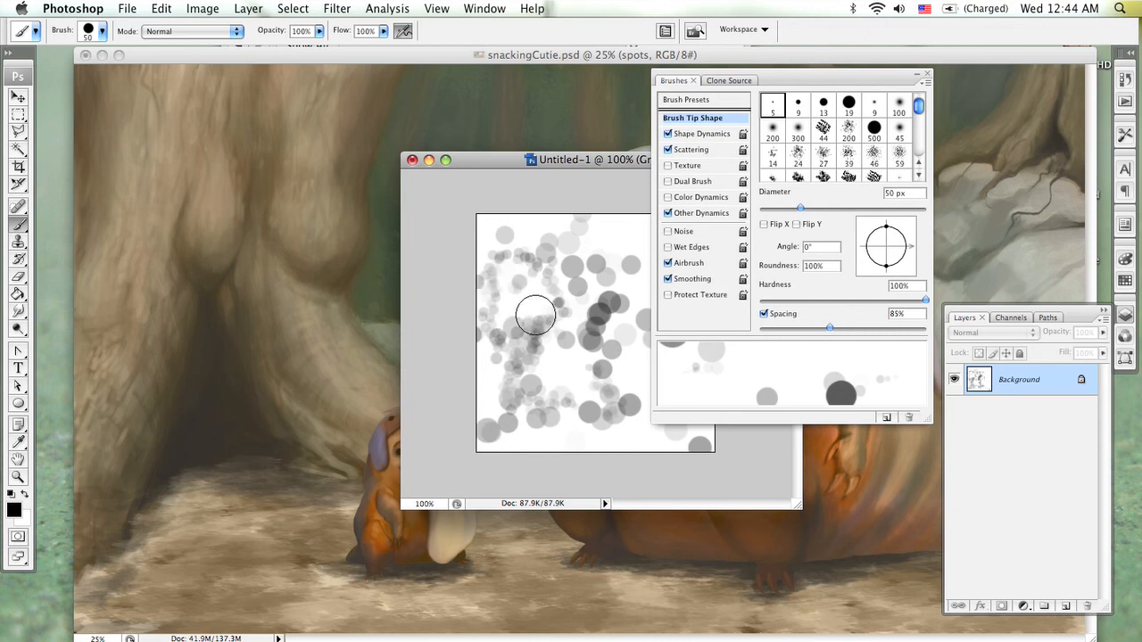
- Set the brush's size jitter to 49% and paint a test stroke down the canvas
{"action": "left_click", "coordinate": [727, 135]}
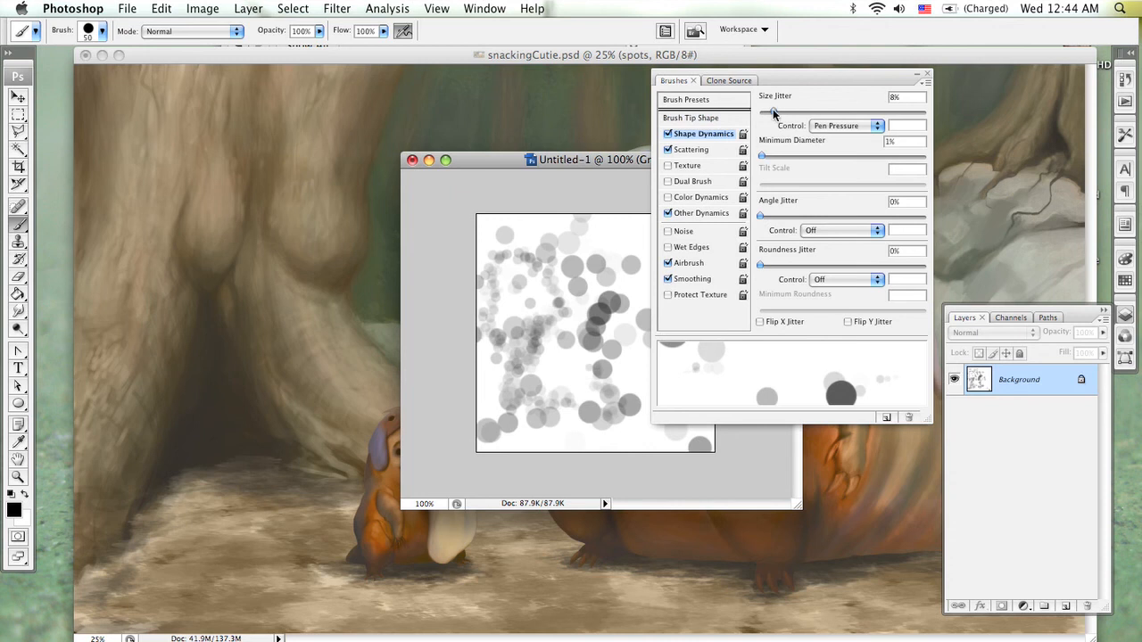
{"action": "mouse_move", "coordinate": [763, 112]}
{"action": "left_mouse_down"}
{"action": "mouse_move", "coordinate": [920, 105]}
{"action": "mouse_move", "coordinate": [841, 116]}
{"action": "left_mouse_up"}
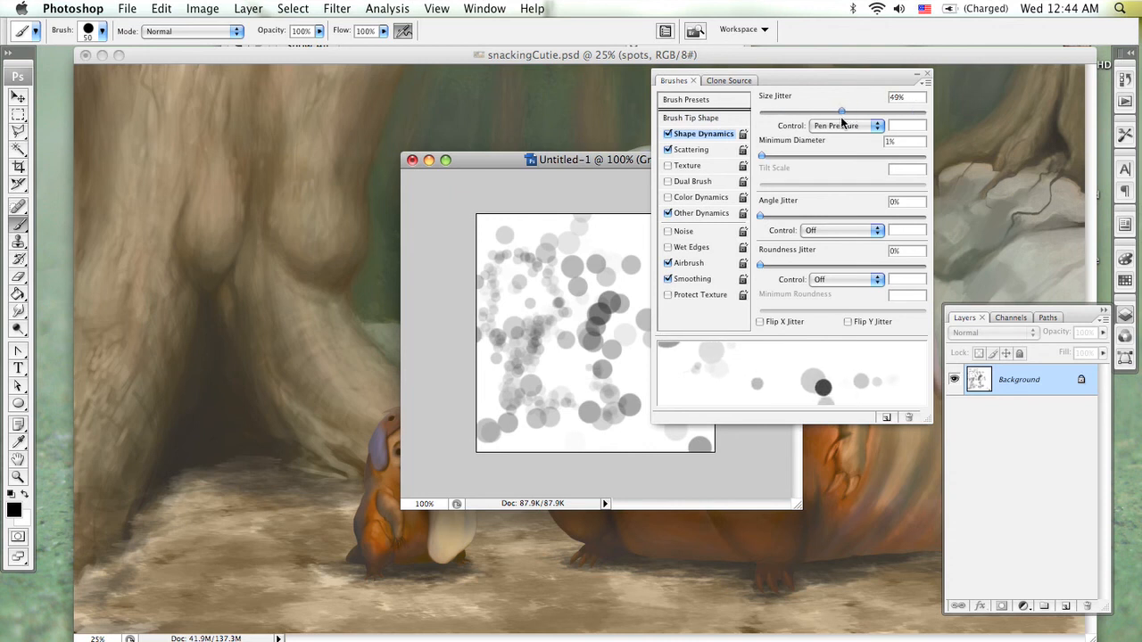
{"action": "mouse_move", "coordinate": [633, 239]}
{"action": "left_mouse_down"}
{"action": "mouse_move", "coordinate": [515, 401]}
{"action": "mouse_move", "coordinate": [599, 398]}
{"action": "mouse_move", "coordinate": [634, 441]}
{"action": "mouse_move", "coordinate": [665, 450]}
{"action": "left_mouse_up"}
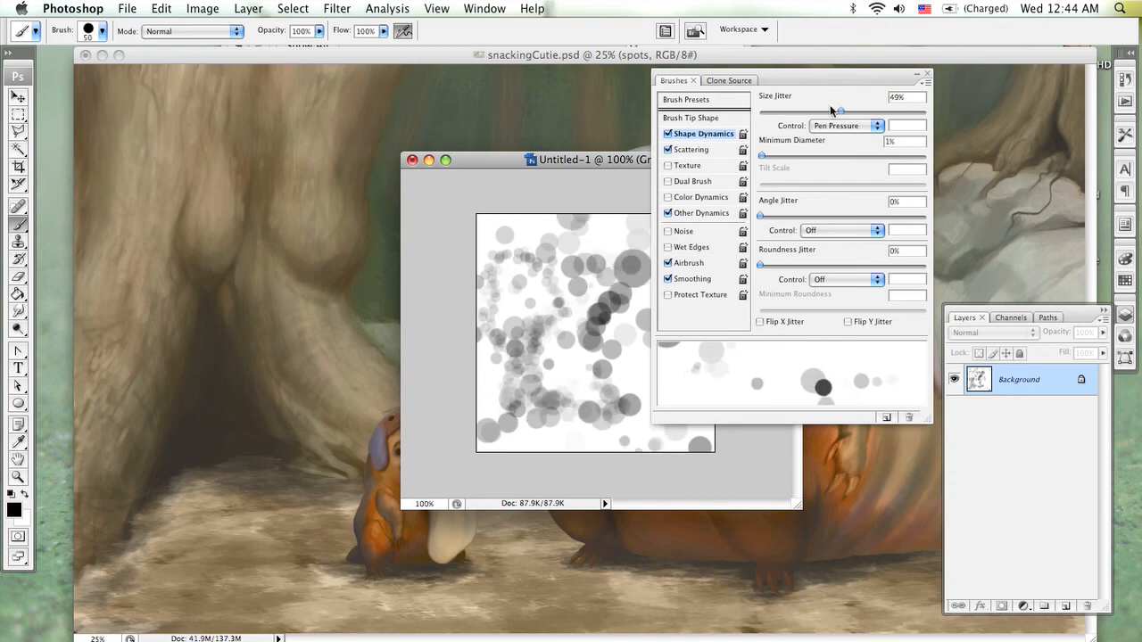
- Lower the brush's size jitter to 37% and paint a test stroke on the cleared canvas
{"action": "left_click_drag", "start_coordinate": [839, 111], "coordinate": [821, 110]}
{"action": "key", "text": "super+BackSpace"}
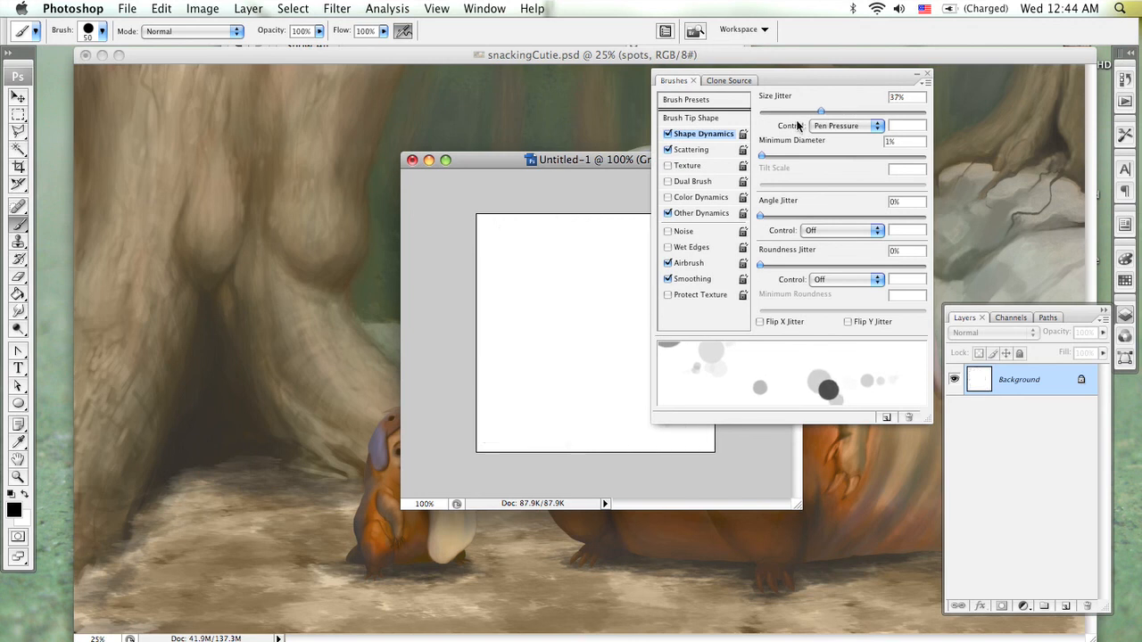
{"action": "mouse_move", "coordinate": [607, 306]}
{"action": "left_mouse_down"}
{"action": "mouse_move", "coordinate": [565, 282]}
{"action": "mouse_move", "coordinate": [482, 364]}
{"action": "mouse_move", "coordinate": [583, 320]}
{"action": "mouse_move", "coordinate": [575, 360]}
{"action": "mouse_move", "coordinate": [530, 417]}
{"action": "left_mouse_up"}
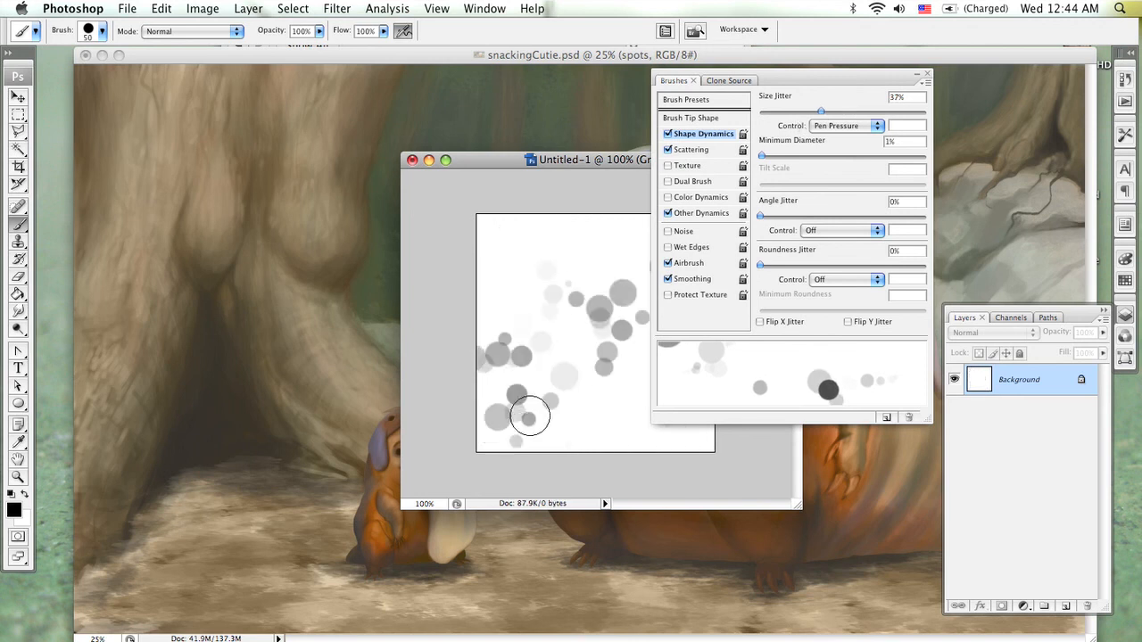
- Turn on the brush's texture, paint a test stroke, and set the texture scale to 102%
{"action": "left_click", "coordinate": [713, 165]}
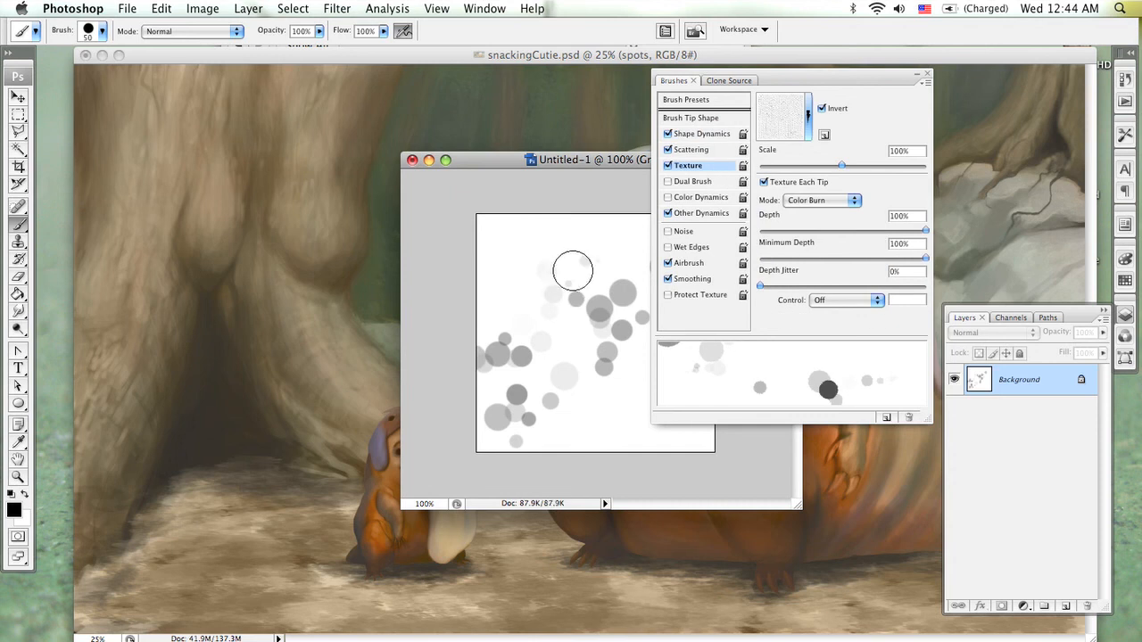
{"action": "mouse_move", "coordinate": [571, 265]}
{"action": "left_mouse_down"}
{"action": "mouse_move", "coordinate": [517, 322]}
{"action": "mouse_move", "coordinate": [503, 370]}
{"action": "mouse_move", "coordinate": [633, 438]}
{"action": "left_mouse_up"}
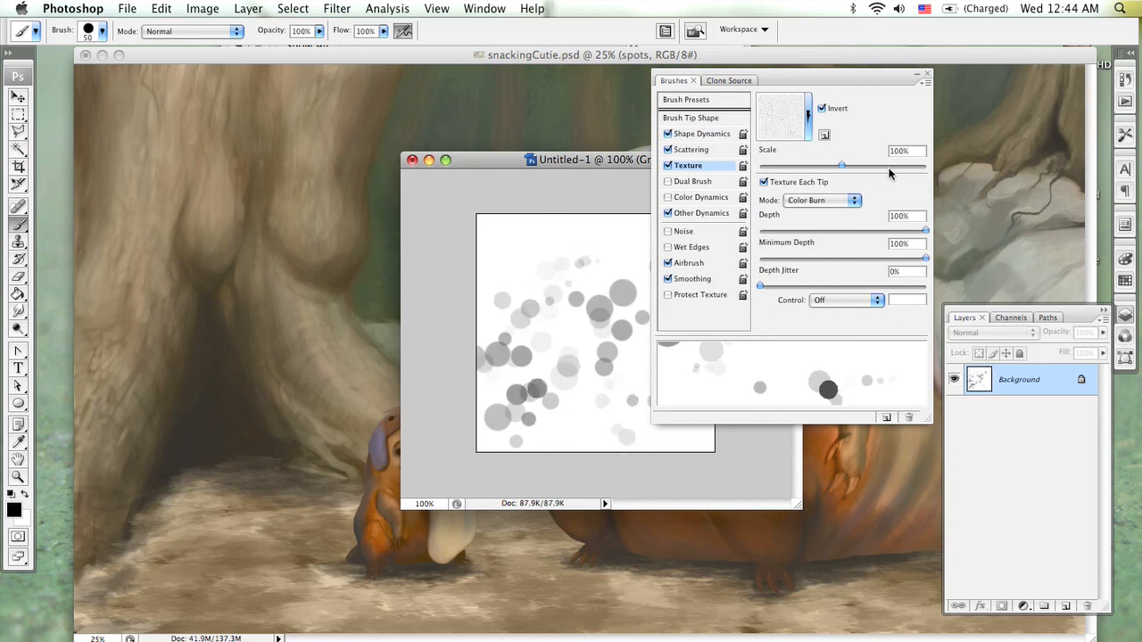
{"action": "left_click_drag", "start_coordinate": [896, 162], "coordinate": [847, 164]}
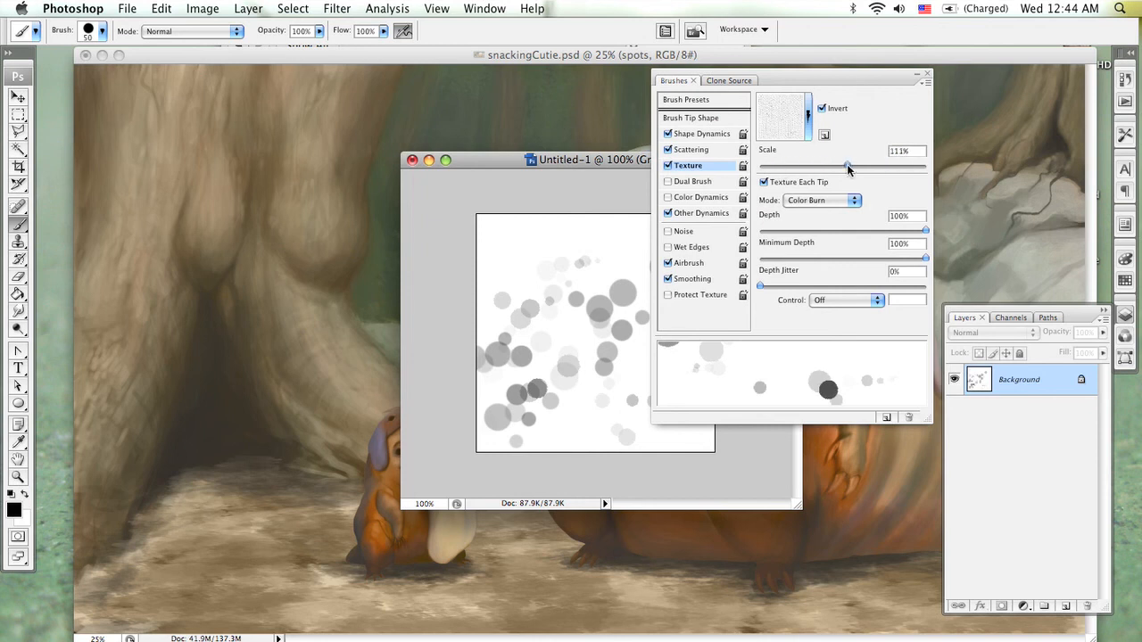
- Switch the brush texture to the coarse grey pattern and test it with strokes on the cleared canvas
{"action": "left_click", "coordinate": [808, 116]}
{"action": "left_click", "coordinate": [731, 163]}
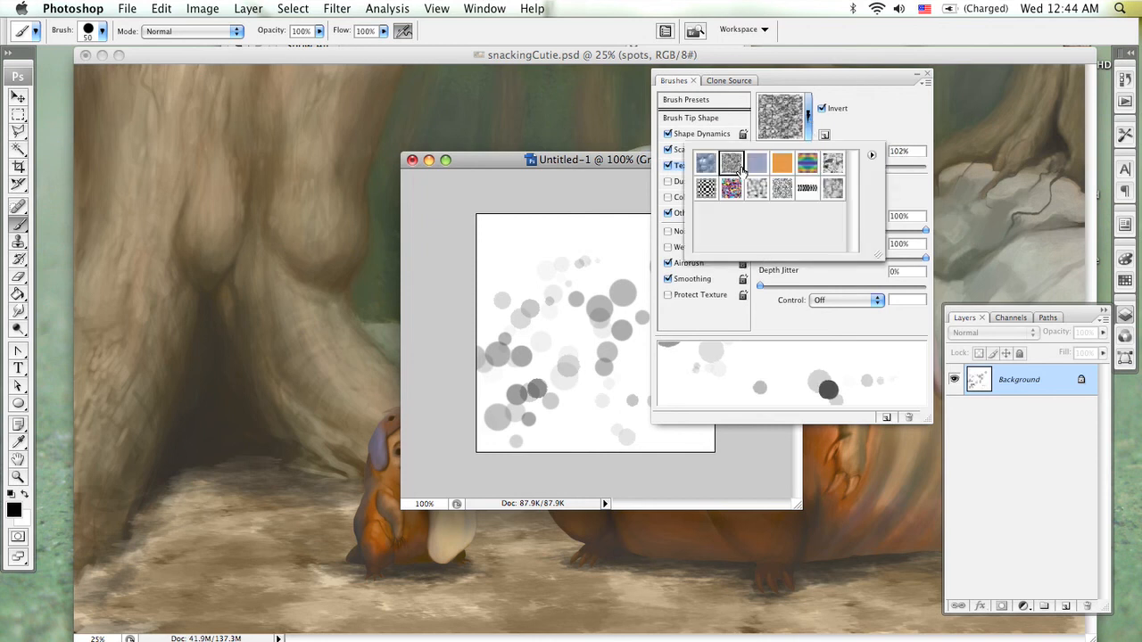
{"action": "left_click", "coordinate": [899, 185]}
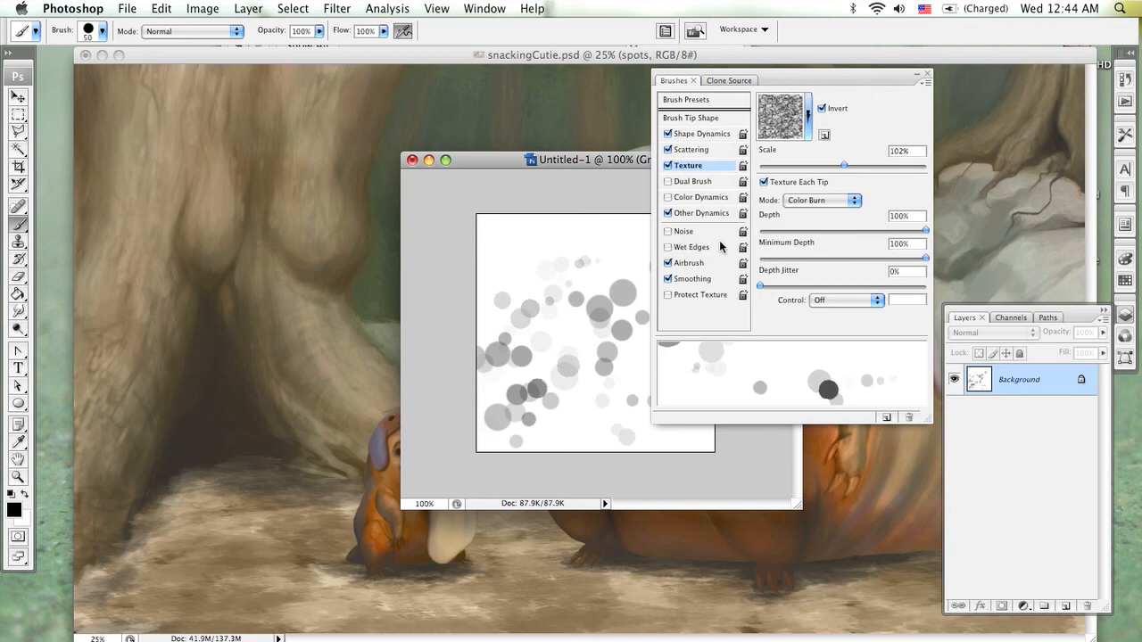
{"action": "mouse_move", "coordinate": [569, 264]}
{"action": "left_mouse_down"}
{"action": "mouse_move", "coordinate": [507, 268]}
{"action": "mouse_move", "coordinate": [480, 295]}
{"action": "mouse_move", "coordinate": [566, 280]}
{"action": "mouse_move", "coordinate": [612, 253]}
{"action": "mouse_move", "coordinate": [619, 230]}
{"action": "mouse_move", "coordinate": [585, 427]}
{"action": "mouse_move", "coordinate": [560, 377]}
{"action": "mouse_move", "coordinate": [562, 423]}
{"action": "mouse_move", "coordinate": [590, 444]}
{"action": "left_mouse_up"}
{"action": "key", "text": "super+z"}
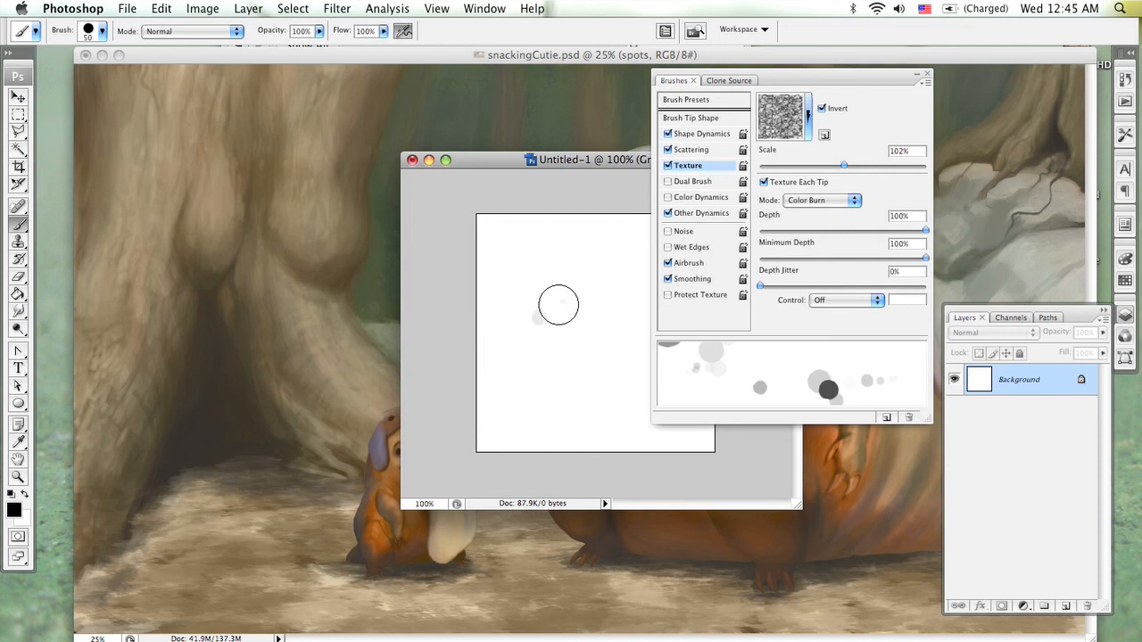
{"action": "mouse_move", "coordinate": [558, 304]}
{"action": "left_mouse_down"}
{"action": "mouse_move", "coordinate": [504, 368]}
{"action": "mouse_move", "coordinate": [569, 374]}
{"action": "mouse_move", "coordinate": [555, 424]}
{"action": "mouse_move", "coordinate": [585, 324]}
{"action": "mouse_move", "coordinate": [501, 281]}
{"action": "mouse_move", "coordinate": [567, 333]}
{"action": "mouse_move", "coordinate": [592, 387]}
{"action": "left_mouse_up"}
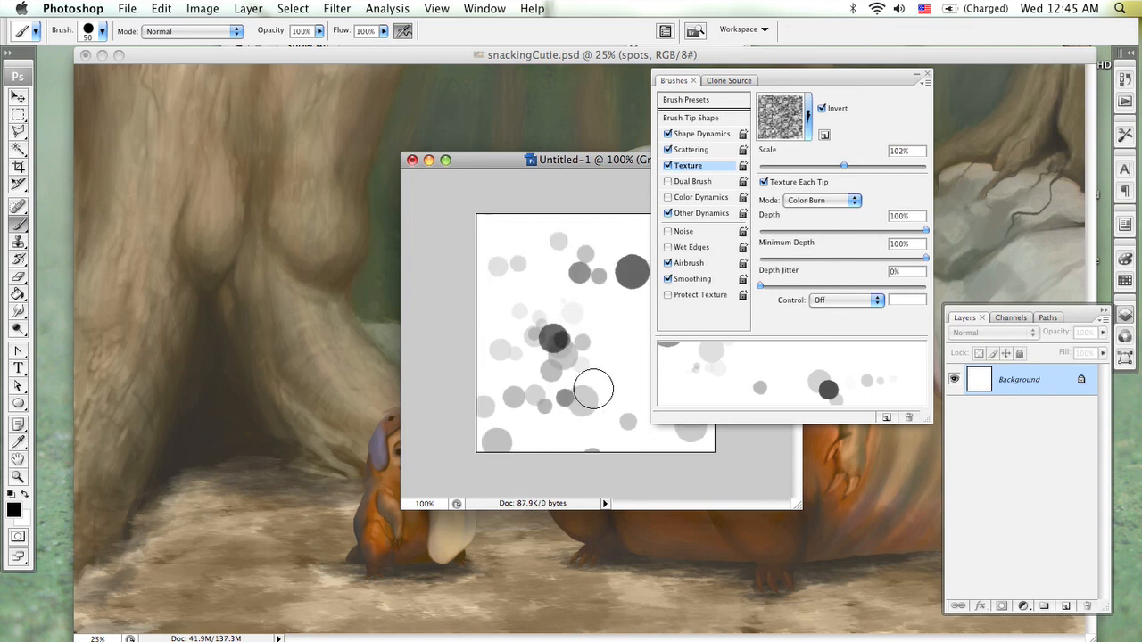
- Try the texture's depth jitter at 100% and its Fade control, painting test strokes to compare them with the control off
{"action": "left_click_drag", "start_coordinate": [810, 292], "coordinate": [929, 295]}
{"action": "mouse_move", "coordinate": [597, 312]}
{"action": "left_mouse_down"}
{"action": "mouse_move", "coordinate": [602, 395]}
{"action": "mouse_move", "coordinate": [565, 316]}
{"action": "left_mouse_up"}
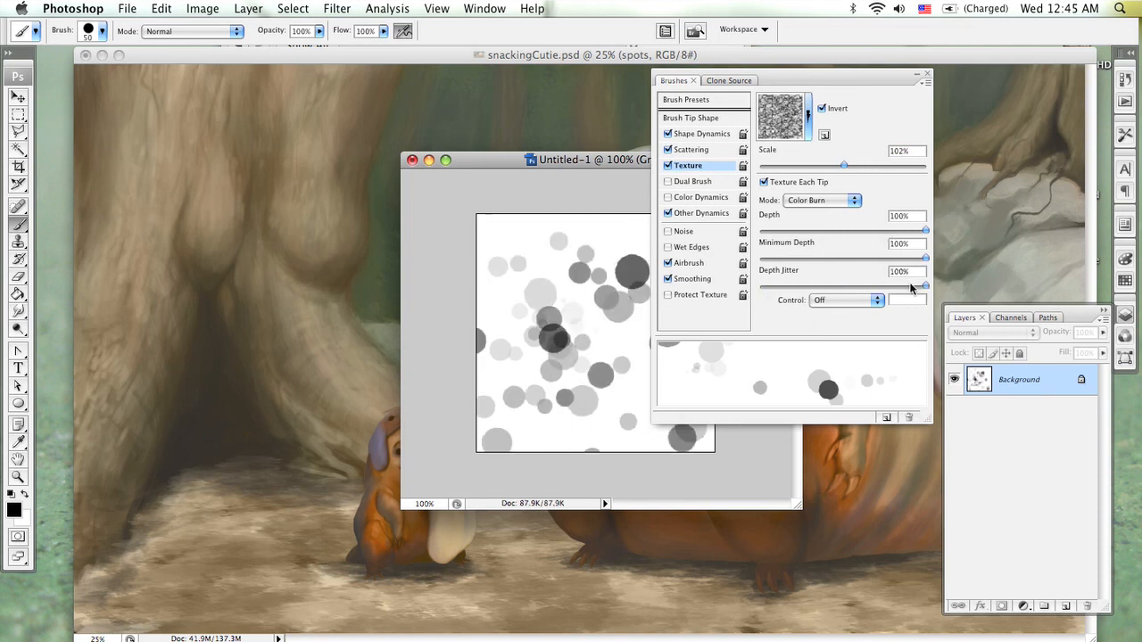
{"action": "left_click", "coordinate": [825, 301]}
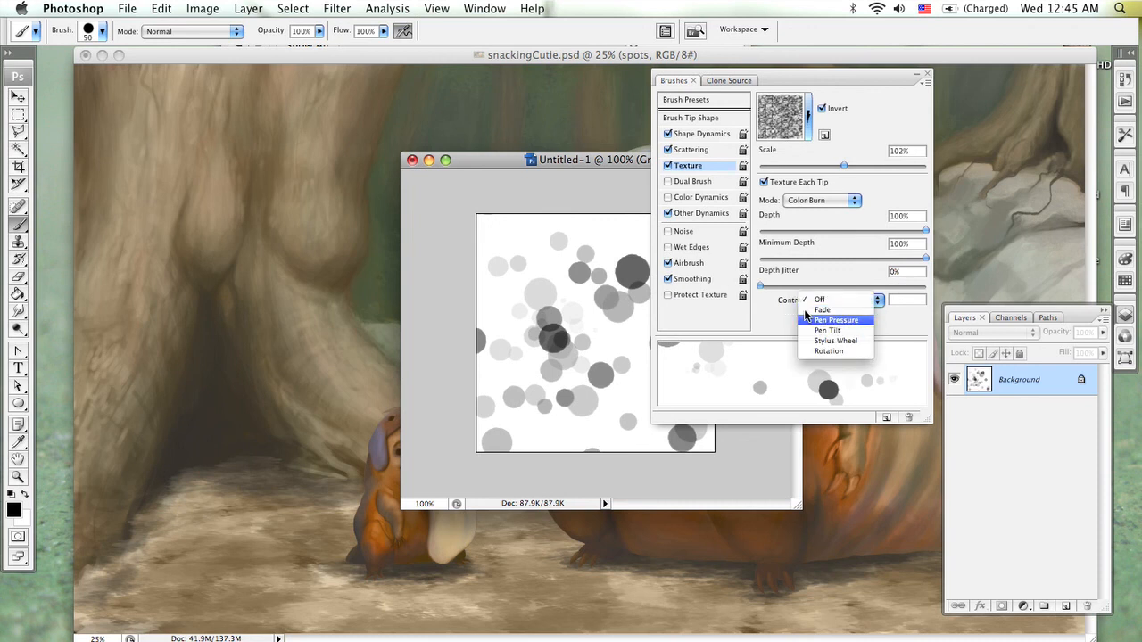
{"action": "left_click", "coordinate": [808, 319]}
{"action": "left_click", "coordinate": [833, 298]}
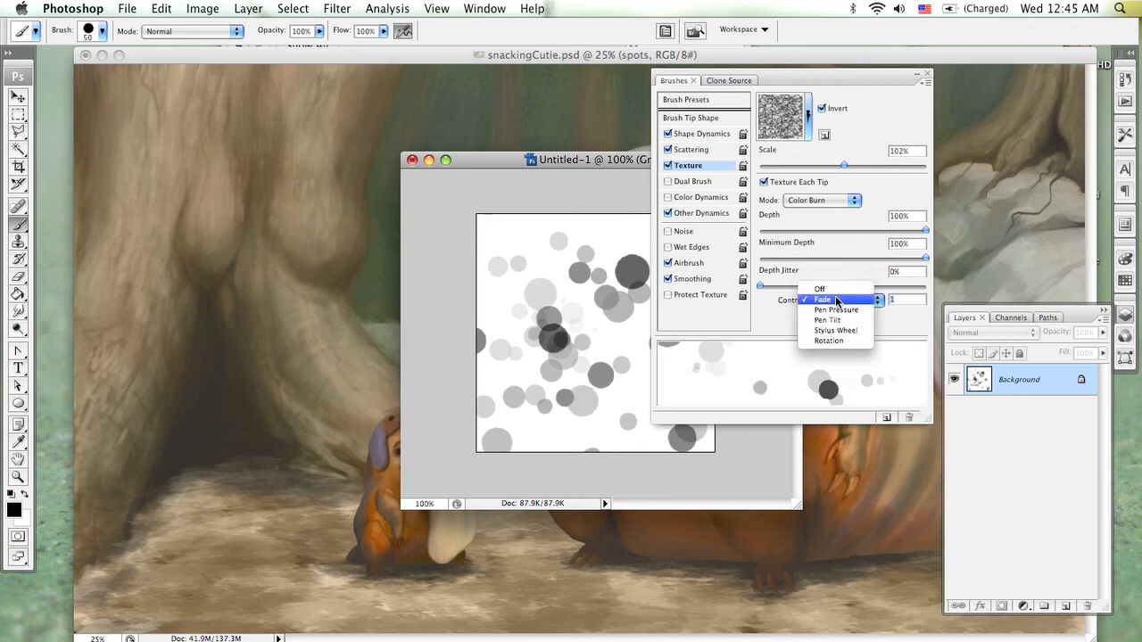
{"action": "left_click", "coordinate": [825, 290]}
{"action": "mouse_move", "coordinate": [626, 304]}
{"action": "left_mouse_down"}
{"action": "mouse_move", "coordinate": [547, 254]}
{"action": "mouse_move", "coordinate": [564, 244]}
{"action": "mouse_move", "coordinate": [571, 428]}
{"action": "left_mouse_up"}
- Turn on Dual Brush, sample several second tips, and paint a test stroke with the 59 px spatter tip
{"action": "left_click", "coordinate": [698, 183]}
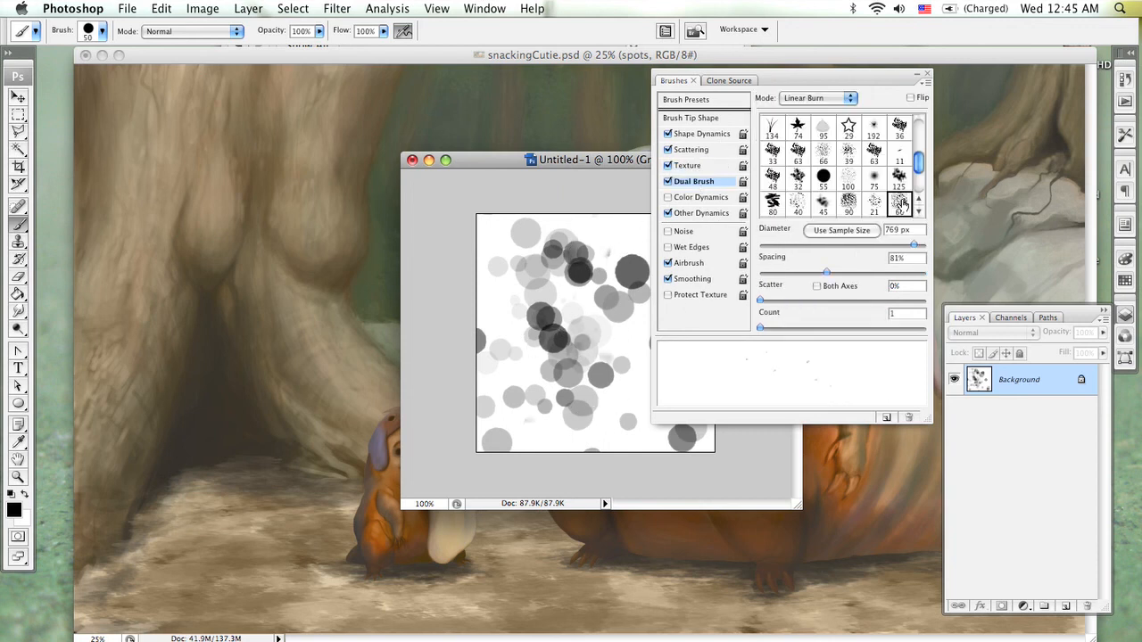
{"action": "left_click", "coordinate": [873, 203]}
{"action": "left_click", "coordinate": [828, 205]}
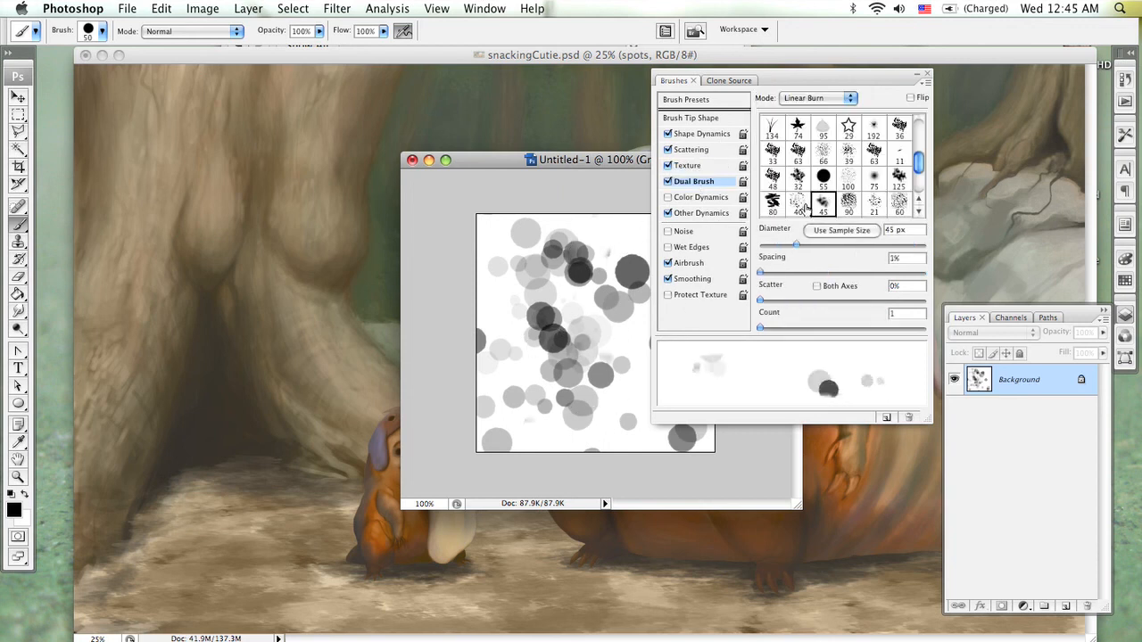
{"action": "left_click", "coordinate": [798, 203]}
{"action": "left_click", "coordinate": [851, 180]}
{"action": "left_click_drag", "start_coordinate": [924, 165], "coordinate": [918, 125]}
{"action": "left_click", "coordinate": [872, 190]}
{"action": "left_click", "coordinate": [868, 167]}
{"action": "left_click", "coordinate": [821, 148]}
{"action": "left_click", "coordinate": [900, 175]}
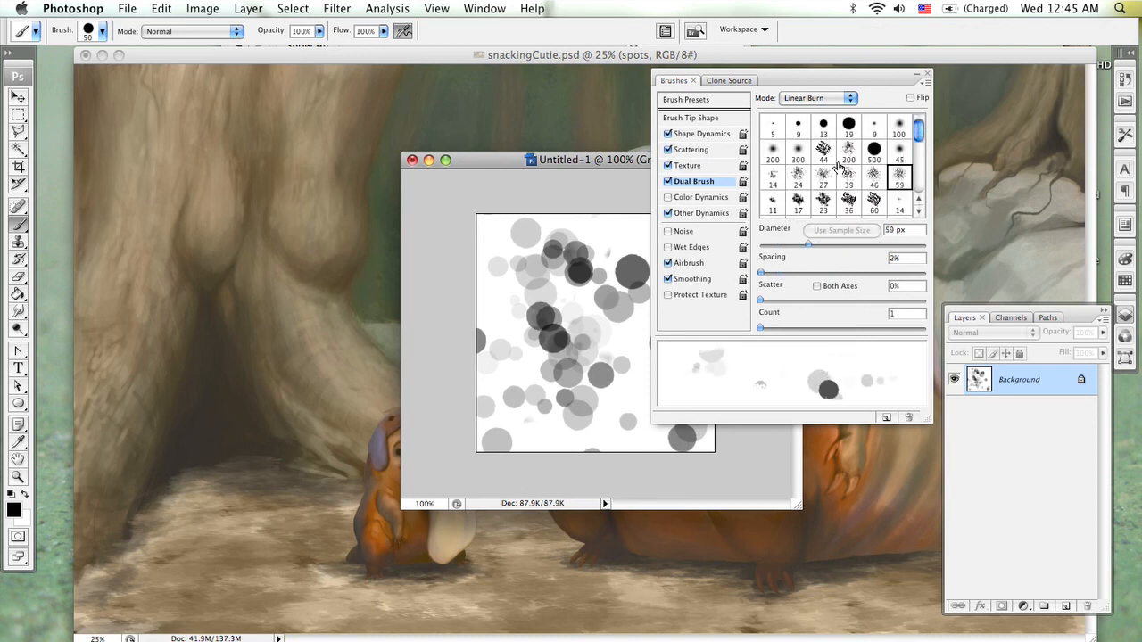
{"action": "mouse_move", "coordinate": [540, 288]}
{"action": "left_mouse_down"}
{"action": "mouse_move", "coordinate": [616, 315]}
{"action": "mouse_move", "coordinate": [632, 425]}
{"action": "mouse_move", "coordinate": [649, 439]}
{"action": "mouse_move", "coordinate": [495, 387]}
{"action": "mouse_move", "coordinate": [541, 314]}
{"action": "mouse_move", "coordinate": [481, 259]}
{"action": "mouse_move", "coordinate": [529, 237]}
{"action": "mouse_move", "coordinate": [532, 273]}
{"action": "mouse_move", "coordinate": [496, 343]}
{"action": "mouse_move", "coordinate": [535, 362]}
{"action": "left_mouse_up"}
- Try the 27 px and 44 px dual-brush tips, painting test strokes on the cleared canvas
{"action": "left_click", "coordinate": [824, 176]}
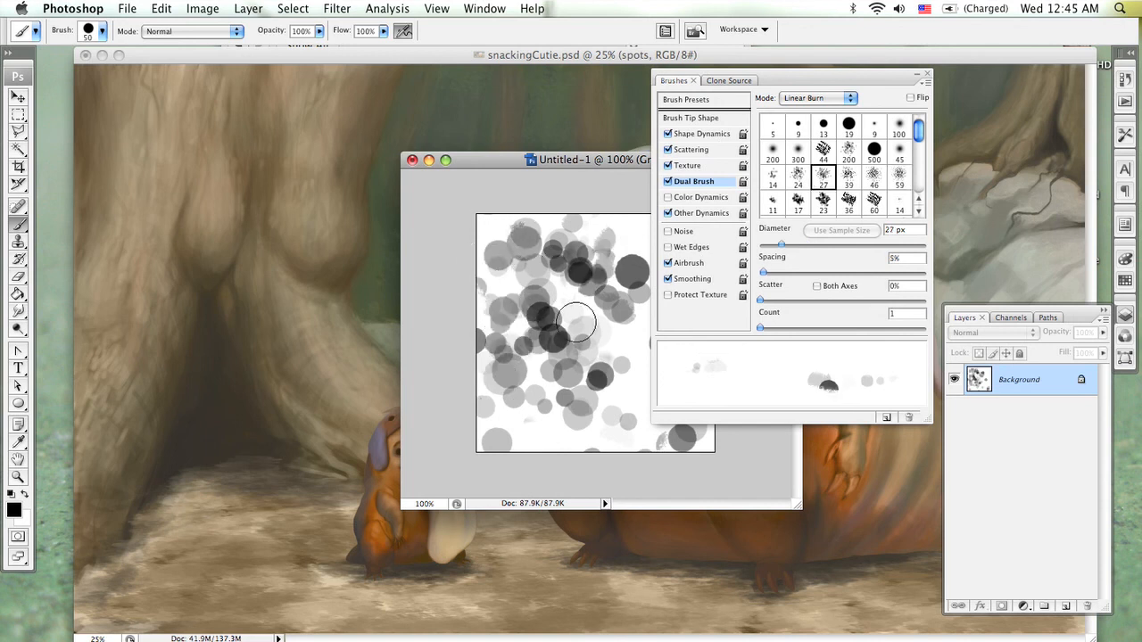
{"action": "key", "text": "super+BackSpace"}
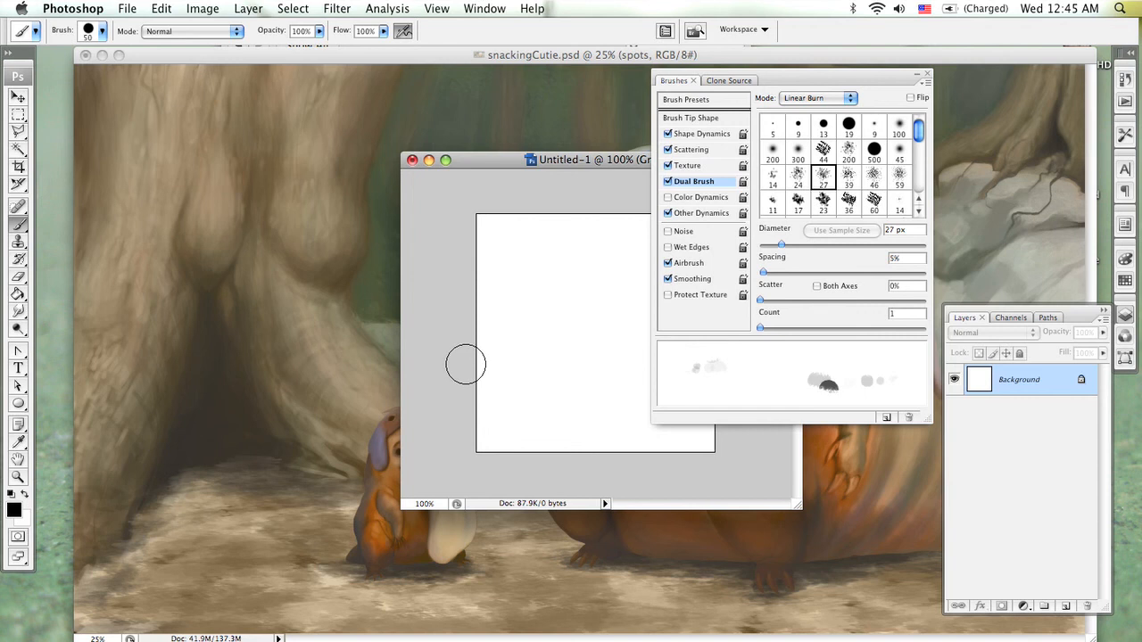
{"action": "left_click", "coordinate": [831, 148]}
{"action": "mouse_move", "coordinate": [505, 271]}
{"action": "left_mouse_down"}
{"action": "mouse_move", "coordinate": [557, 298]}
{"action": "mouse_move", "coordinate": [565, 315]}
{"action": "mouse_move", "coordinate": [550, 388]}
{"action": "left_mouse_up"}
{"action": "mouse_move", "coordinate": [482, 375]}
{"action": "left_mouse_down"}
{"action": "mouse_move", "coordinate": [562, 321]}
{"action": "mouse_move", "coordinate": [612, 331]}
{"action": "mouse_move", "coordinate": [633, 389]}
{"action": "mouse_move", "coordinate": [536, 401]}
{"action": "mouse_move", "coordinate": [582, 265]}
{"action": "mouse_move", "coordinate": [500, 271]}
{"action": "mouse_move", "coordinate": [494, 249]}
{"action": "mouse_move", "coordinate": [526, 327]}
{"action": "left_mouse_up"}
{"action": "left_click_drag", "start_coordinate": [588, 421], "coordinate": [604, 423]}
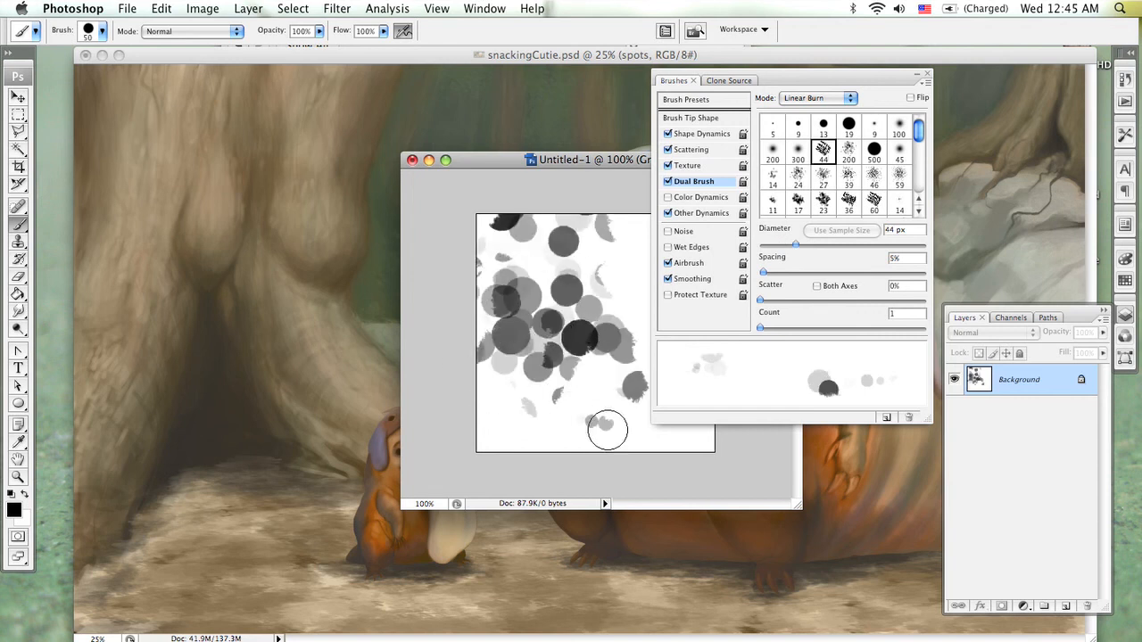
- Try the 200 px spatter tip as the dual brush, clearing the canvas between two test strokes
{"action": "left_click", "coordinate": [848, 148]}
{"action": "mouse_move", "coordinate": [625, 237]}
{"action": "left_mouse_down"}
{"action": "mouse_move", "coordinate": [607, 302]}
{"action": "mouse_move", "coordinate": [627, 290]}
{"action": "mouse_move", "coordinate": [583, 425]}
{"action": "mouse_move", "coordinate": [498, 425]}
{"action": "left_mouse_up"}
{"action": "key", "text": "super+BackSpace"}
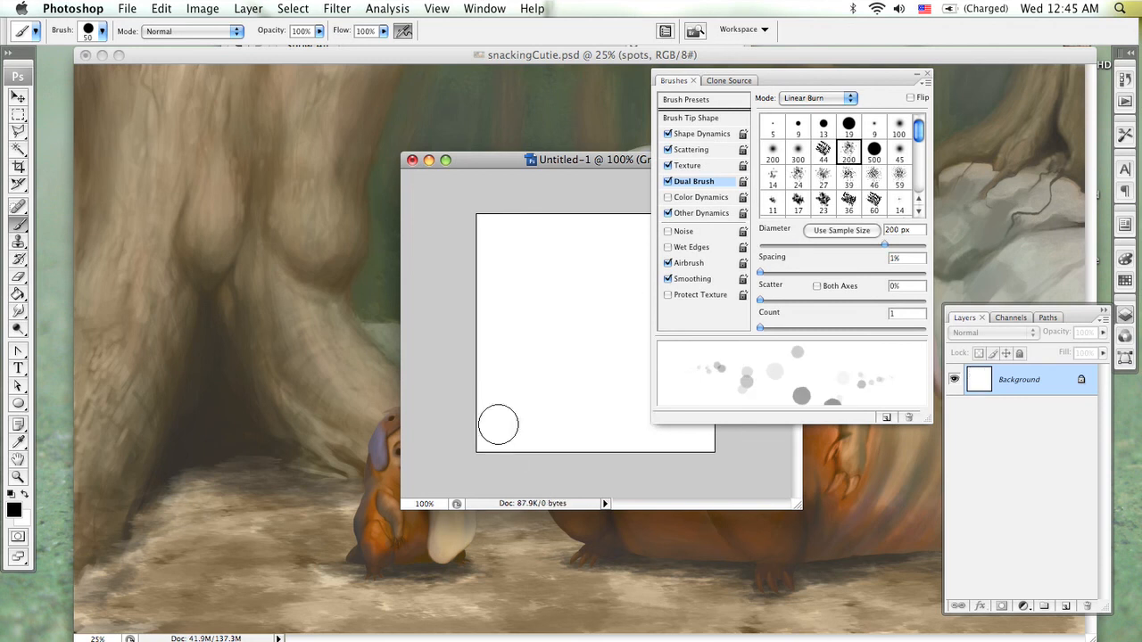
{"action": "mouse_move", "coordinate": [529, 308]}
{"action": "left_mouse_down"}
{"action": "mouse_move", "coordinate": [552, 332]}
{"action": "mouse_move", "coordinate": [474, 306]}
{"action": "mouse_move", "coordinate": [482, 383]}
{"action": "left_mouse_up"}
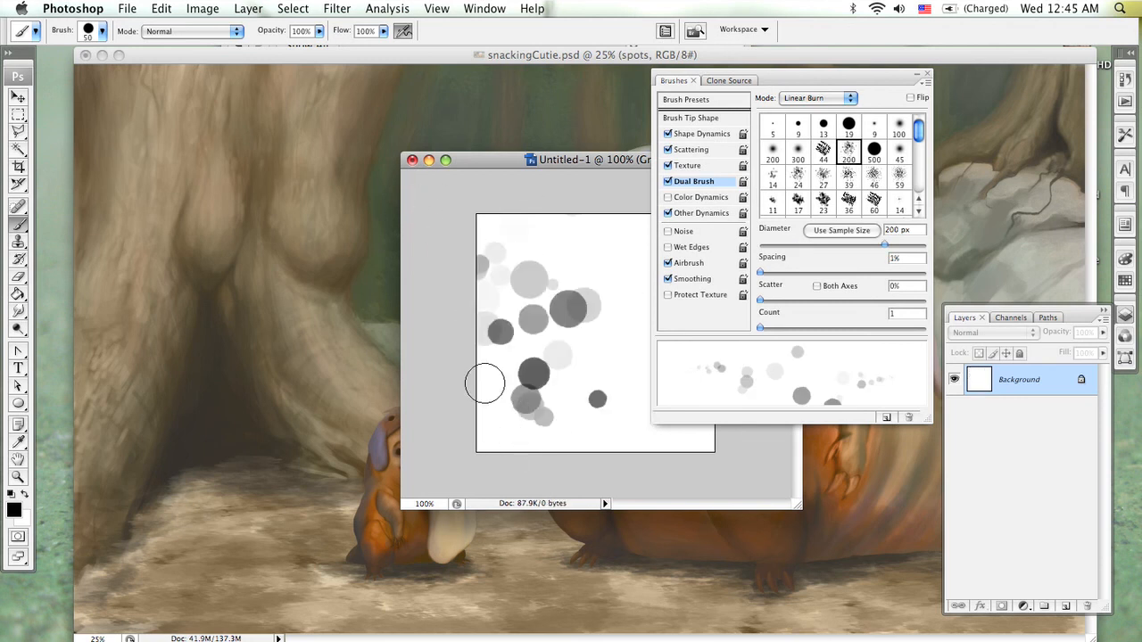
- Try the 58 px and 59 px textured dual-brush tips with a test stroke each, clearing the canvas after each one
{"action": "left_click_drag", "start_coordinate": [919, 130], "coordinate": [925, 200]}
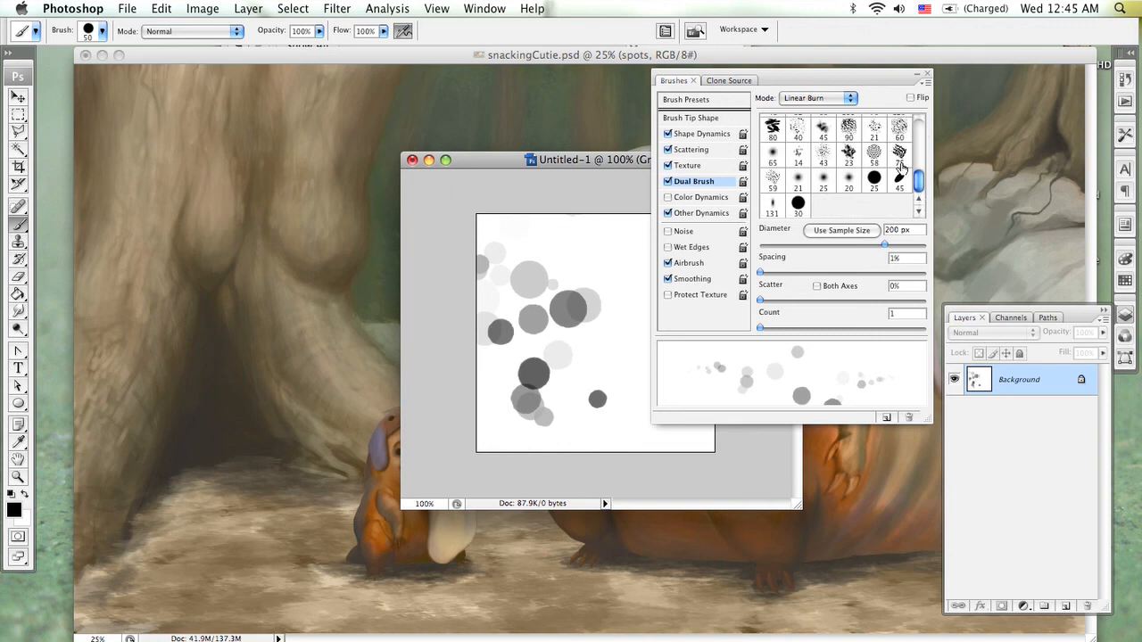
{"action": "left_click", "coordinate": [901, 165]}
{"action": "left_click", "coordinate": [877, 161]}
{"action": "mouse_move", "coordinate": [581, 240]}
{"action": "left_mouse_down"}
{"action": "mouse_move", "coordinate": [568, 378]}
{"action": "mouse_move", "coordinate": [593, 293]}
{"action": "mouse_move", "coordinate": [511, 286]}
{"action": "mouse_move", "coordinate": [513, 298]}
{"action": "mouse_move", "coordinate": [482, 308]}
{"action": "left_mouse_up"}
{"action": "key", "text": "super+BackSpace"}
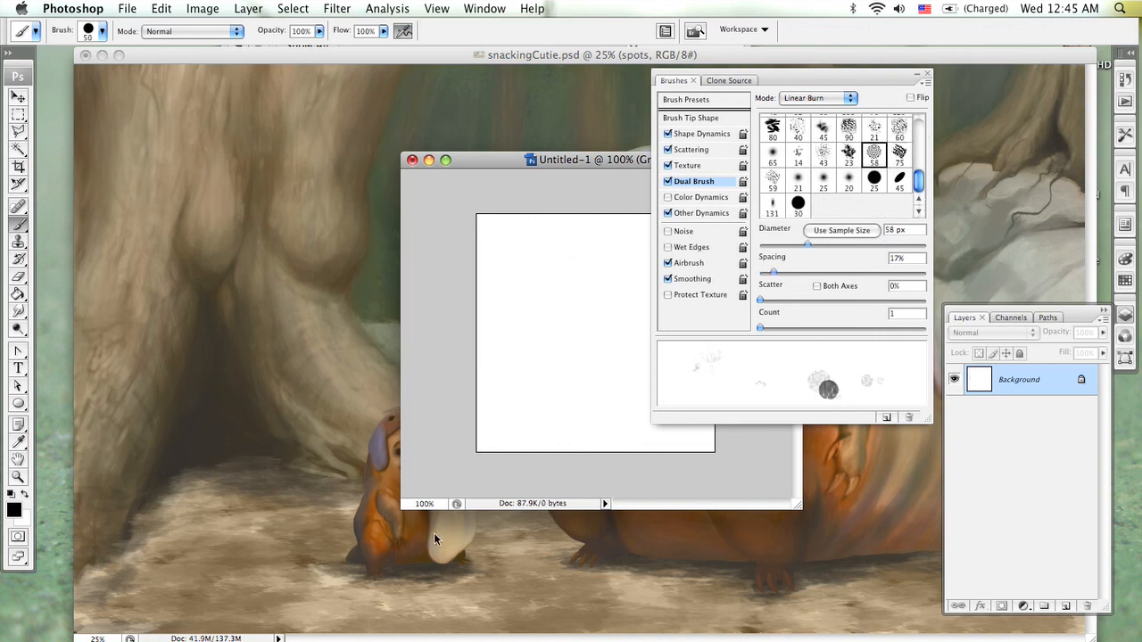
{"action": "left_click", "coordinate": [772, 180]}
{"action": "mouse_move", "coordinate": [494, 296]}
{"action": "left_mouse_down"}
{"action": "mouse_move", "coordinate": [518, 282]}
{"action": "mouse_move", "coordinate": [500, 359]}
{"action": "mouse_move", "coordinate": [561, 412]}
{"action": "mouse_move", "coordinate": [592, 295]}
{"action": "mouse_move", "coordinate": [586, 345]}
{"action": "left_mouse_up"}
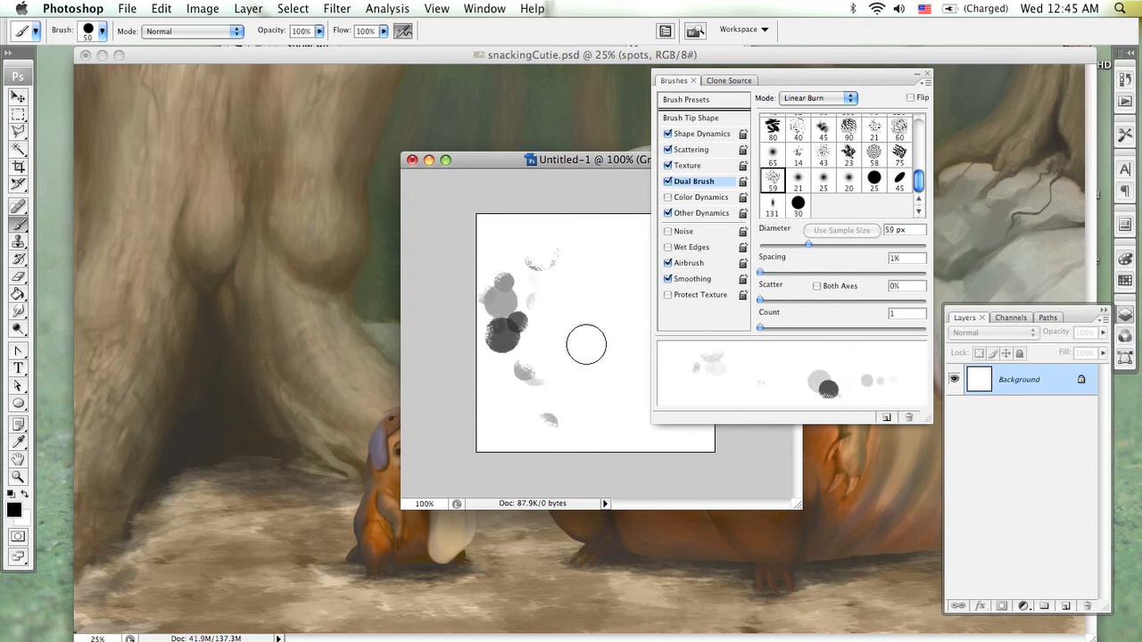
{"action": "key", "text": "super+BackSpace"}
- Try the 90 px dual-brush tip with several test strokes across the blank canvas
{"action": "left_click", "coordinate": [849, 127]}
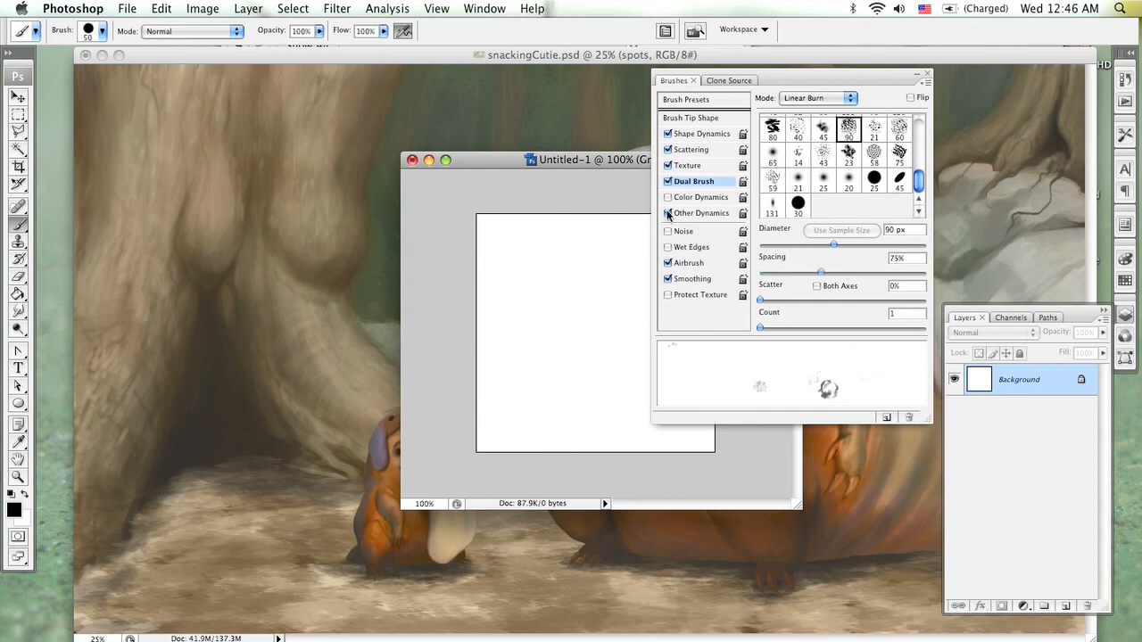
{"action": "mouse_move", "coordinate": [513, 260]}
{"action": "left_mouse_down"}
{"action": "mouse_move", "coordinate": [539, 272]}
{"action": "mouse_move", "coordinate": [553, 361]}
{"action": "left_mouse_up"}
{"action": "mouse_move", "coordinate": [594, 441]}
{"action": "left_mouse_down"}
{"action": "mouse_move", "coordinate": [617, 363]}
{"action": "mouse_move", "coordinate": [602, 336]}
{"action": "mouse_move", "coordinate": [645, 252]}
{"action": "mouse_move", "coordinate": [612, 255]}
{"action": "left_mouse_up"}
{"action": "mouse_move", "coordinate": [655, 442]}
{"action": "left_mouse_down"}
{"action": "mouse_move", "coordinate": [624, 416]}
{"action": "mouse_move", "coordinate": [587, 410]}
{"action": "left_mouse_up"}
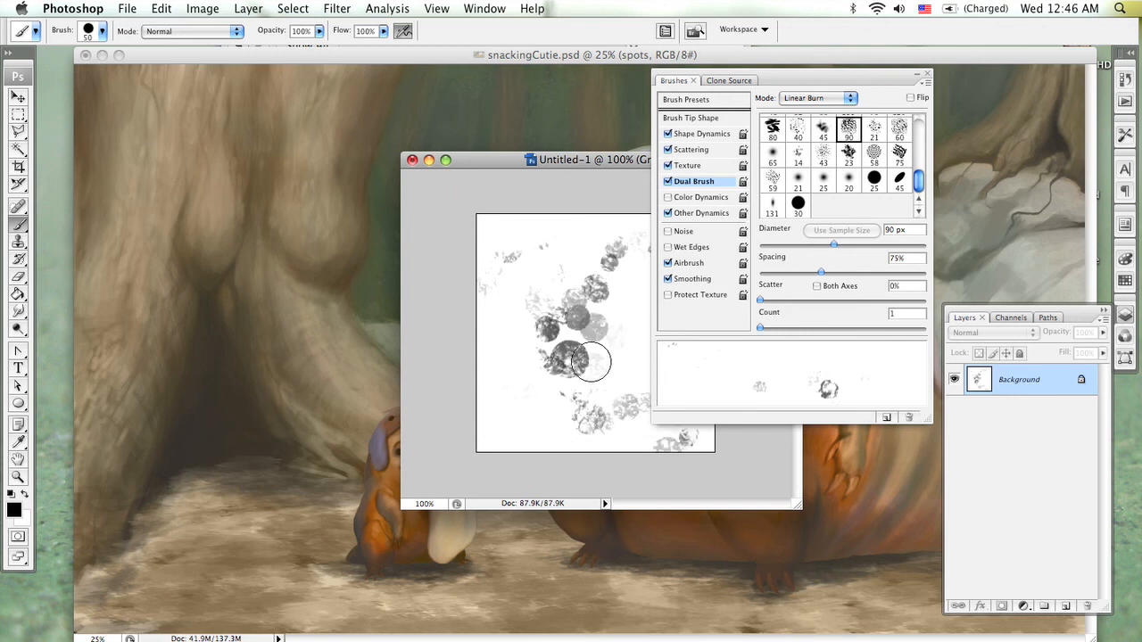
- Test the 21 px dual-brush tip with a stroke, turn Dual Brush off, and paint another test stroke
{"action": "left_click", "coordinate": [875, 128]}
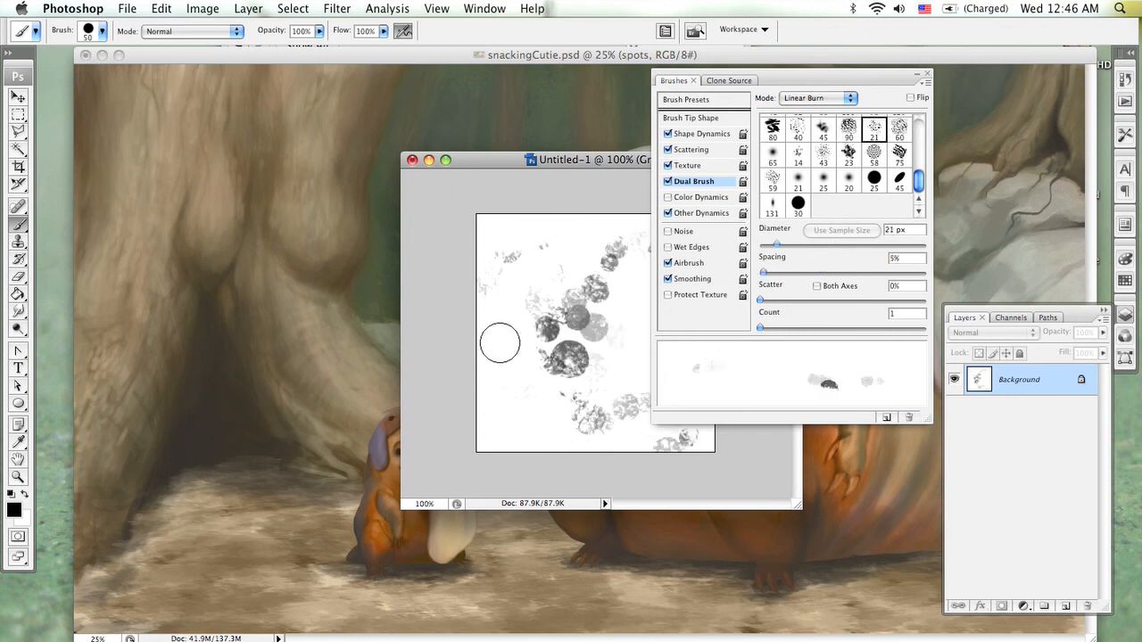
{"action": "mouse_move", "coordinate": [497, 339]}
{"action": "left_mouse_down"}
{"action": "mouse_move", "coordinate": [503, 273]}
{"action": "mouse_move", "coordinate": [574, 274]}
{"action": "mouse_move", "coordinate": [607, 227]}
{"action": "left_mouse_up"}
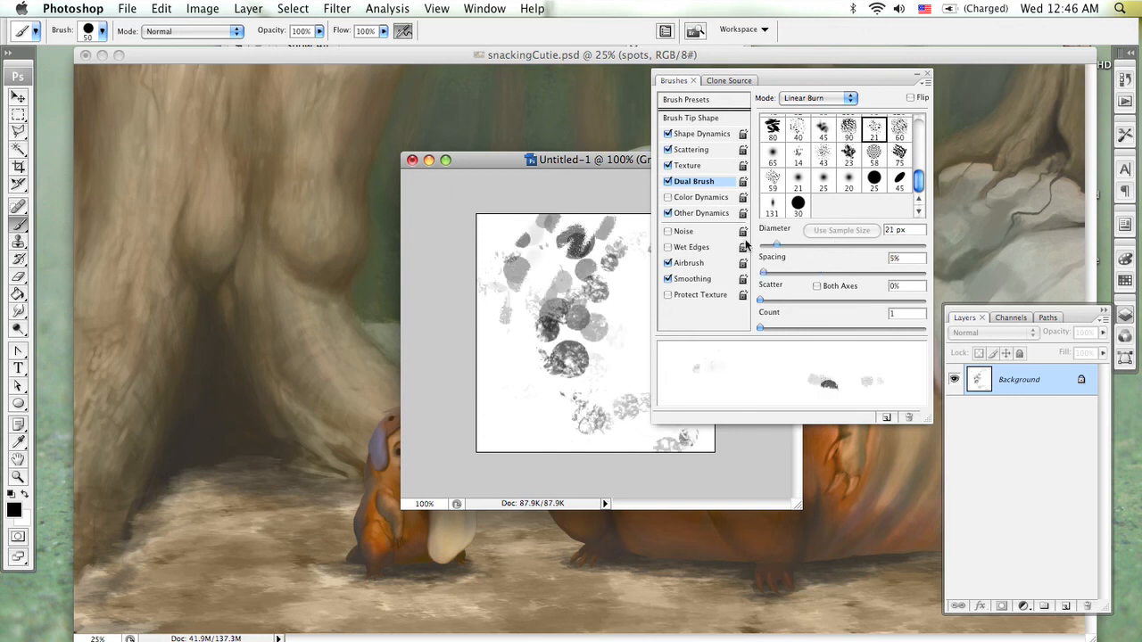
{"action": "left_click", "coordinate": [667, 181]}
{"action": "mouse_move", "coordinate": [527, 293]}
{"action": "left_mouse_down"}
{"action": "mouse_move", "coordinate": [527, 384]}
{"action": "mouse_move", "coordinate": [576, 448]}
{"action": "mouse_move", "coordinate": [610, 332]}
{"action": "left_mouse_up"}
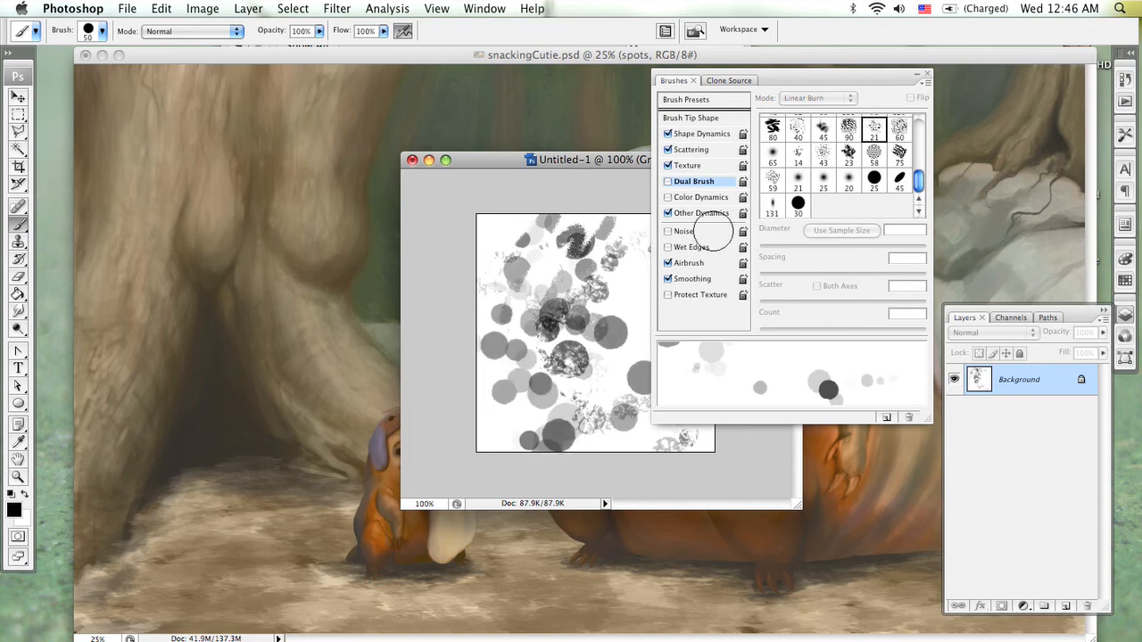
- Close the brush settings and the unsaved test document, and show the creature painting in full-screen mode
{"action": "left_click", "coordinate": [930, 75]}
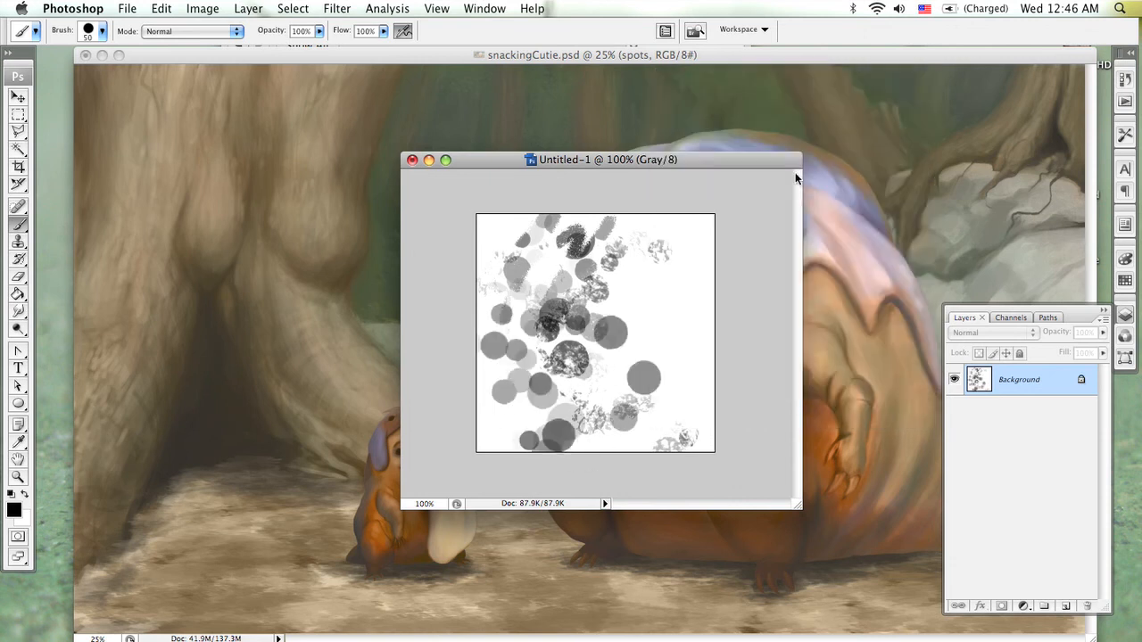
{"action": "left_click", "coordinate": [412, 161]}
{"action": "left_click", "coordinate": [509, 217]}
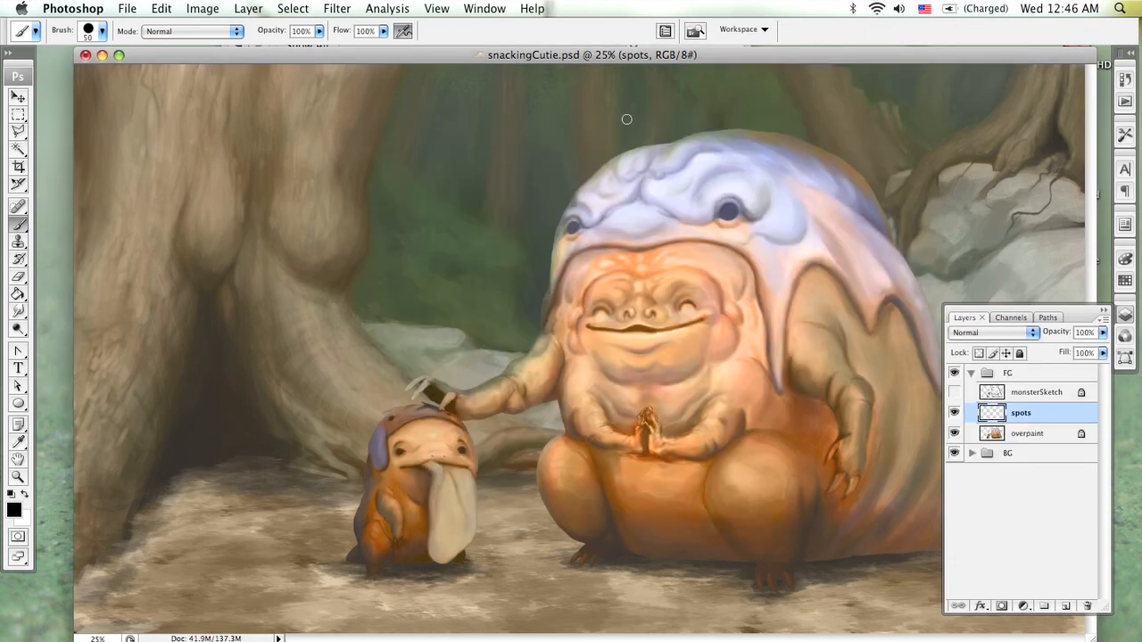
{"action": "key", "text": "f"}
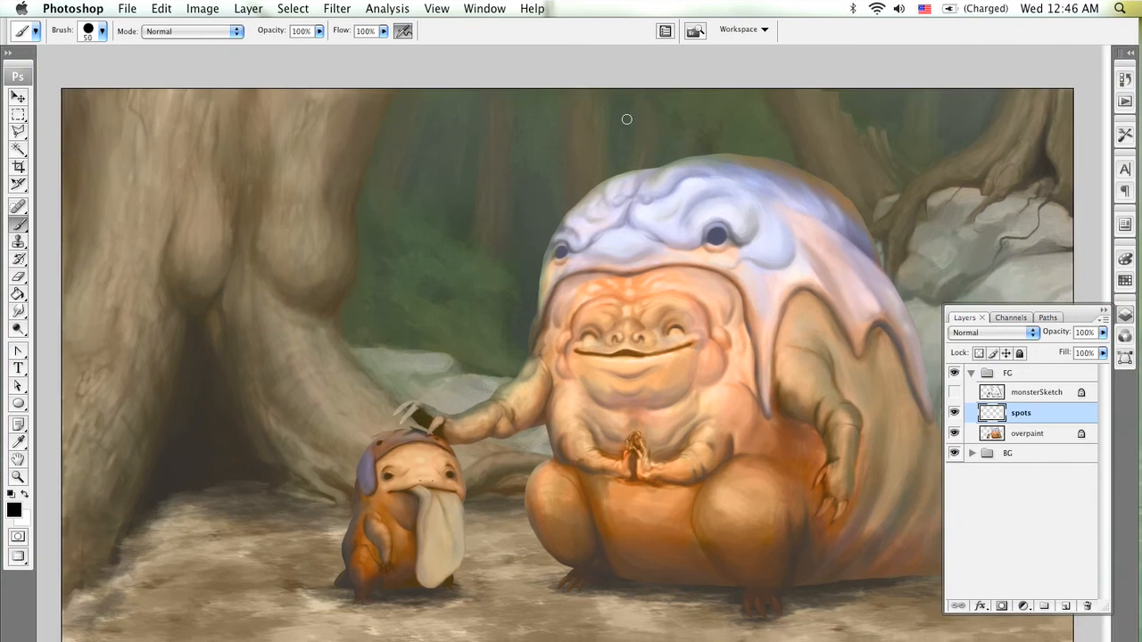
{"action": "left_click_drag", "start_coordinate": [626, 119], "coordinate": [525, 220]}
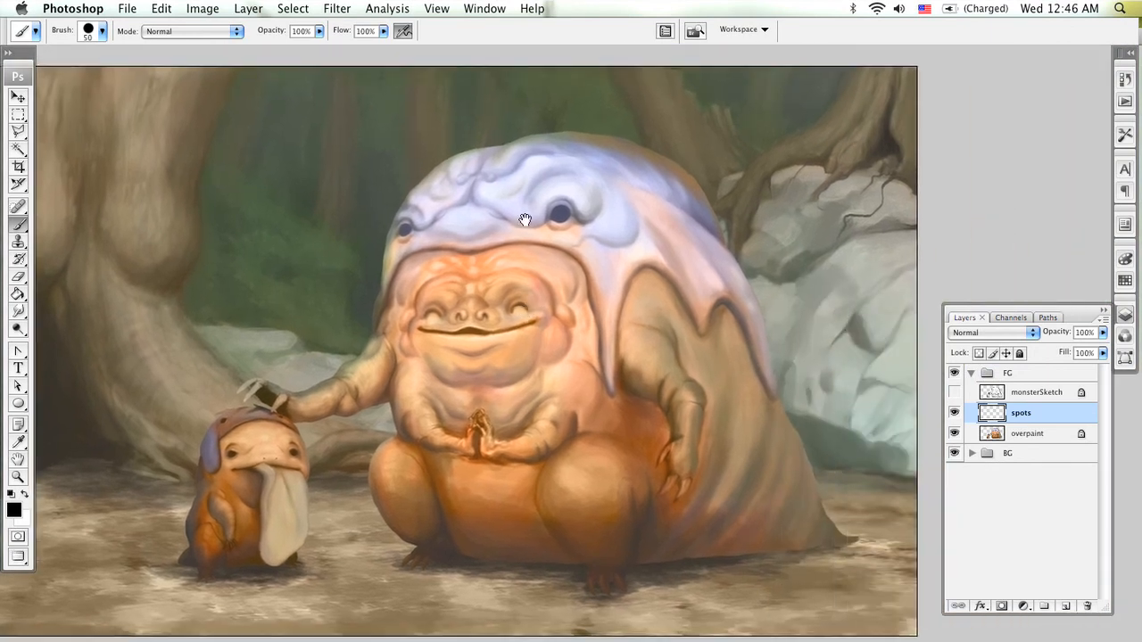
{"action": "left_click_drag", "start_coordinate": [662, 187], "coordinate": [654, 199]}
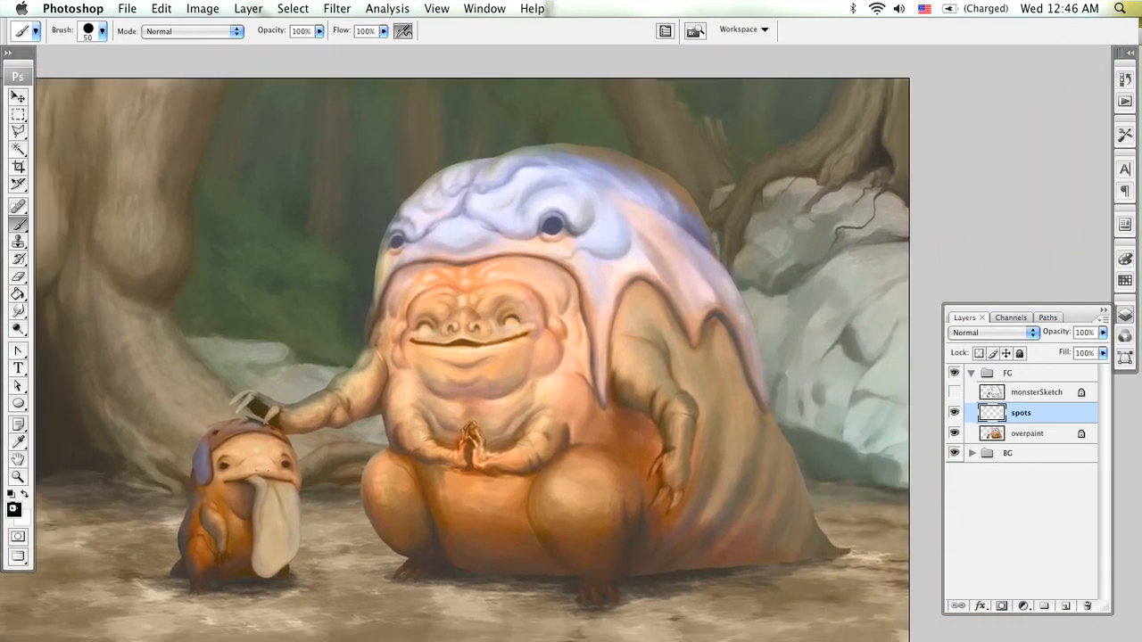
- Set the foreground colour to brown and scatter small spots along the large creature's head and back on the spots layer
{"action": "left_click", "coordinate": [14, 507]}
{"action": "left_click", "coordinate": [234, 544]}
{"action": "left_click", "coordinate": [618, 114]}
- Undo the brown spots just painted on the large creature's head and back
{"action": "key", "text": "z"}
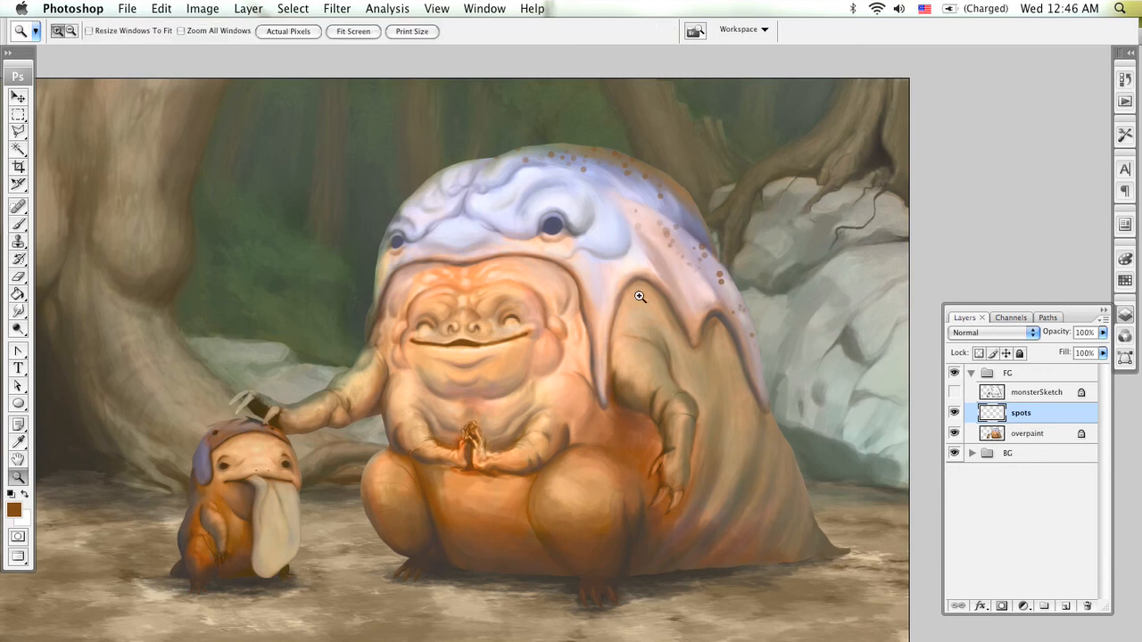
{"action": "left_click", "coordinate": [639, 296]}
{"action": "left_click_drag", "start_coordinate": [678, 271], "coordinate": [584, 340]}
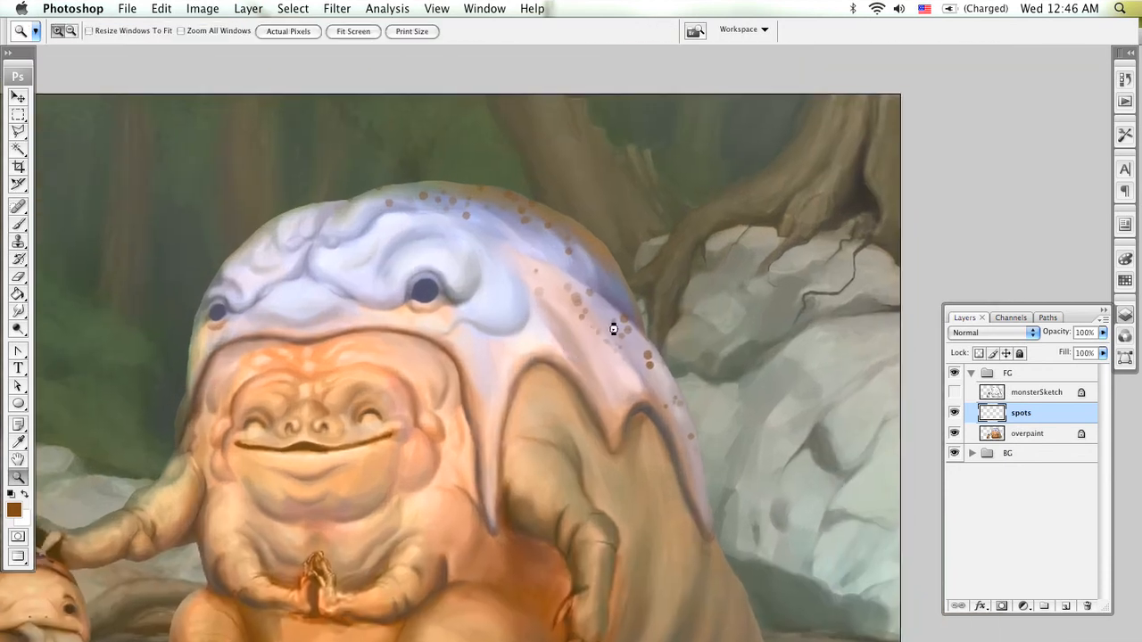
{"action": "key", "text": "super+alt+z"}
{"action": "key", "text": "b"}
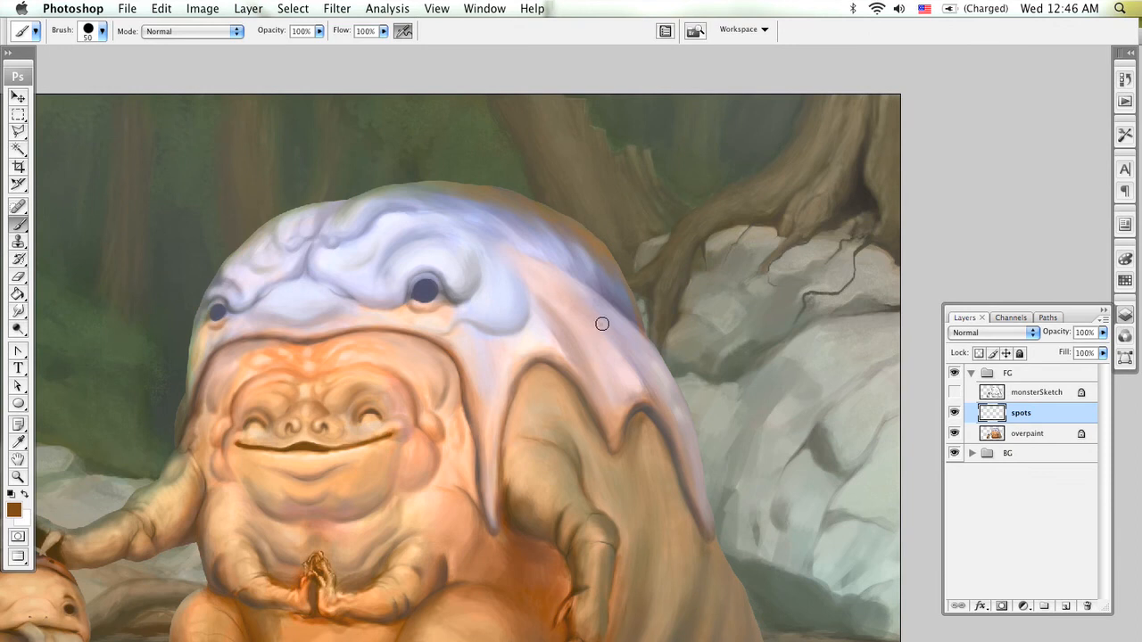
- Paint new brown spots along the large creature's back, crown, brow and behind its hood's eye
{"action": "mouse_move", "coordinate": [602, 324]}
{"action": "left_mouse_down"}
{"action": "mouse_move", "coordinate": [640, 379]}
{"action": "mouse_move", "coordinate": [661, 381]}
{"action": "mouse_move", "coordinate": [657, 360]}
{"action": "mouse_move", "coordinate": [682, 402]}
{"action": "left_mouse_up"}
{"action": "left_click_drag", "start_coordinate": [523, 205], "coordinate": [393, 178]}
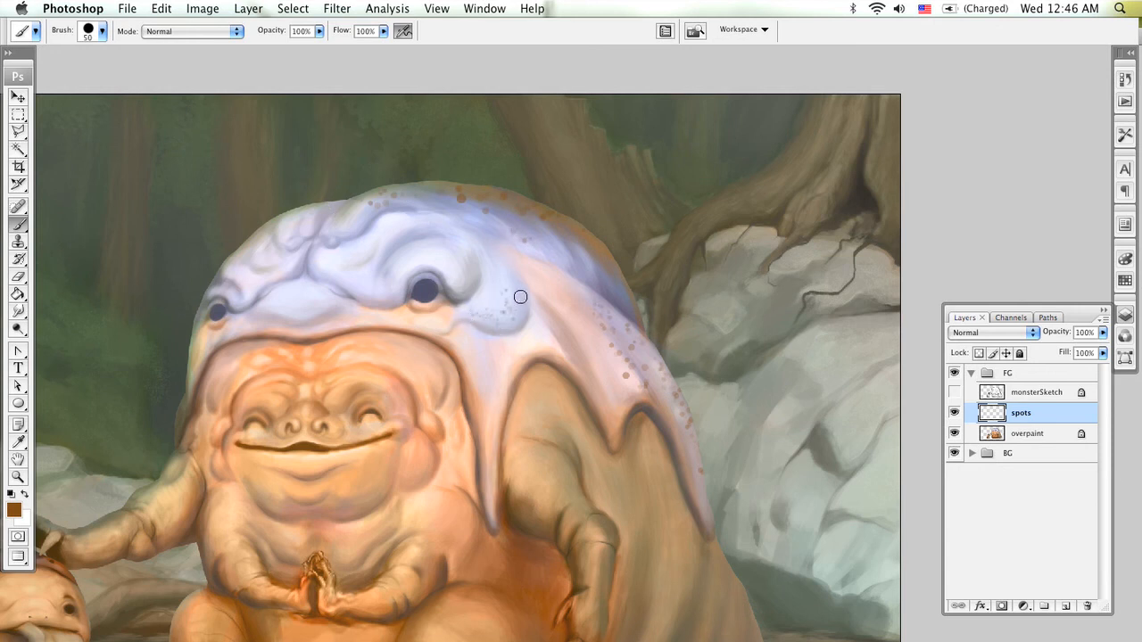
{"action": "left_click_drag", "start_coordinate": [441, 282], "coordinate": [667, 341]}
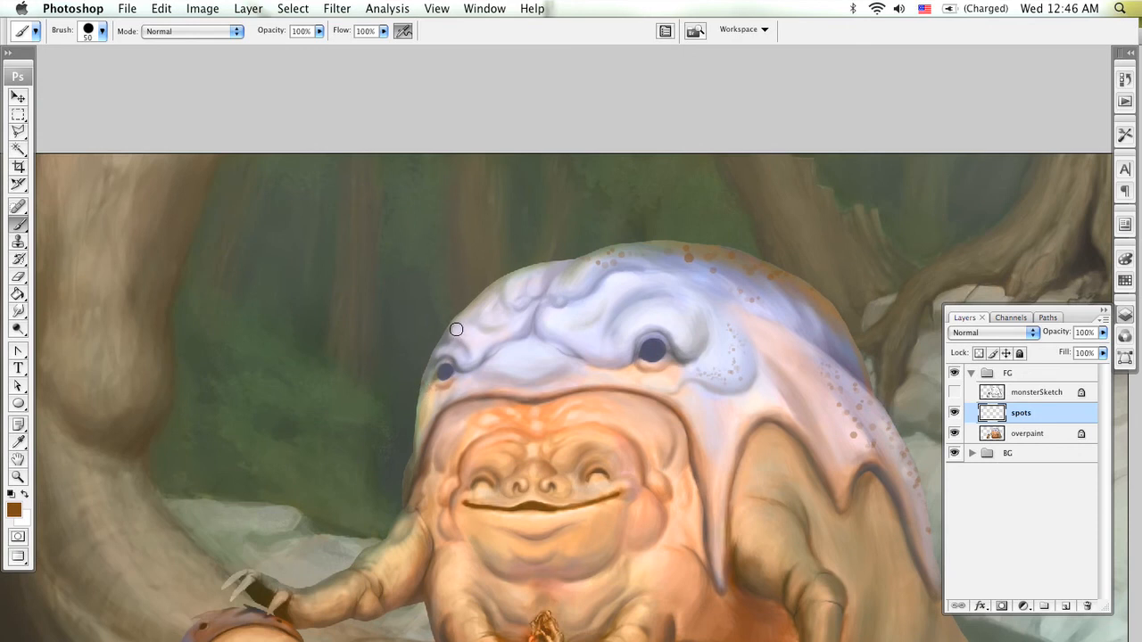
{"action": "left_click", "coordinate": [524, 288]}
{"action": "left_click", "coordinate": [525, 268]}
{"action": "left_click", "coordinate": [547, 269]}
{"action": "left_click", "coordinate": [810, 317]}
{"action": "scroll", "coordinate": [820, 330], "scroll_direction": "right", "scroll_amount": 5}
{"action": "scroll", "coordinate": [820, 330], "scroll_direction": "down", "scroll_amount": 2}
- Set the spots layer's blending to Color Burn and lower its opacity to 54%
{"action": "left_click", "coordinate": [991, 332]}
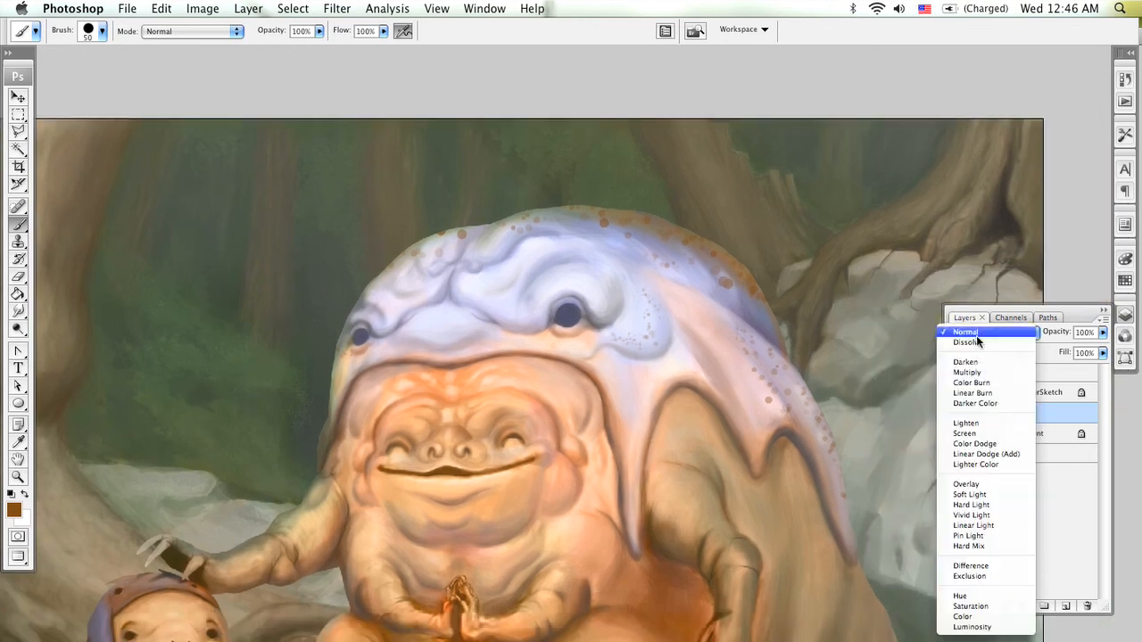
{"action": "left_click", "coordinate": [981, 383]}
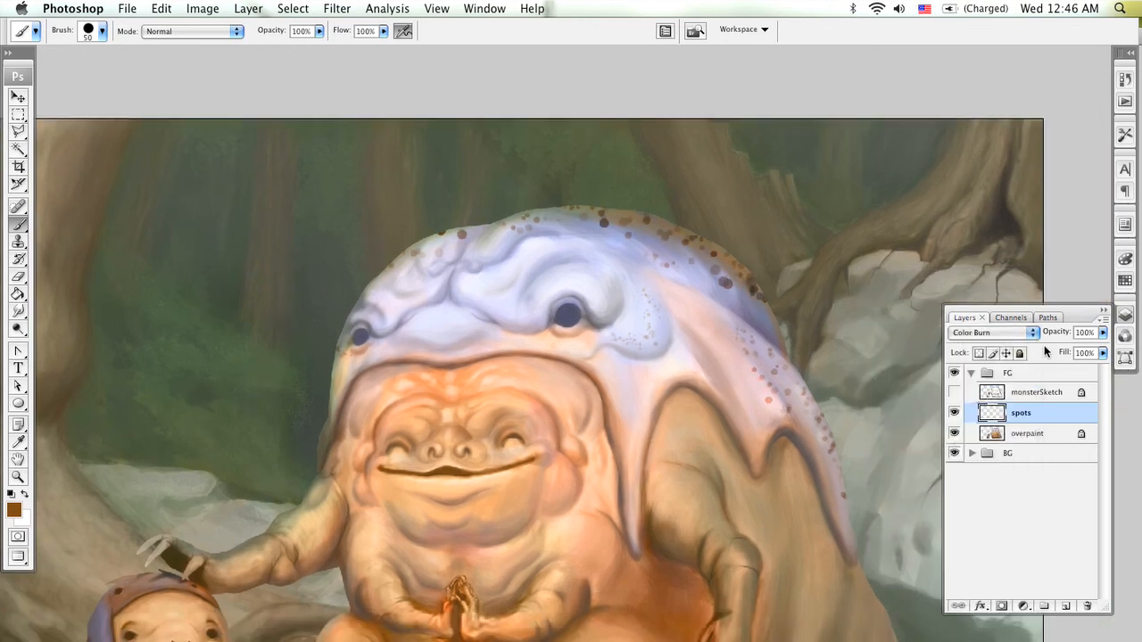
{"action": "left_click_drag", "start_coordinate": [1105, 334], "coordinate": [1050, 345]}
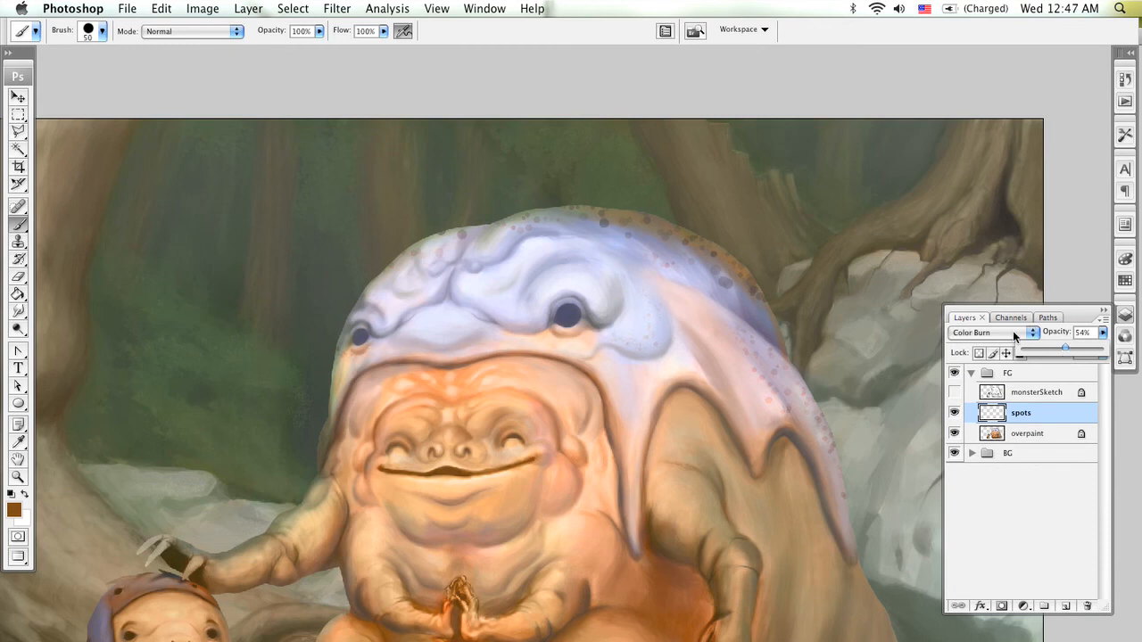
- Try the spots layer in Normal blending, ending on Multiply
{"action": "left_click", "coordinate": [1013, 332]}
{"action": "left_click", "coordinate": [981, 284]}
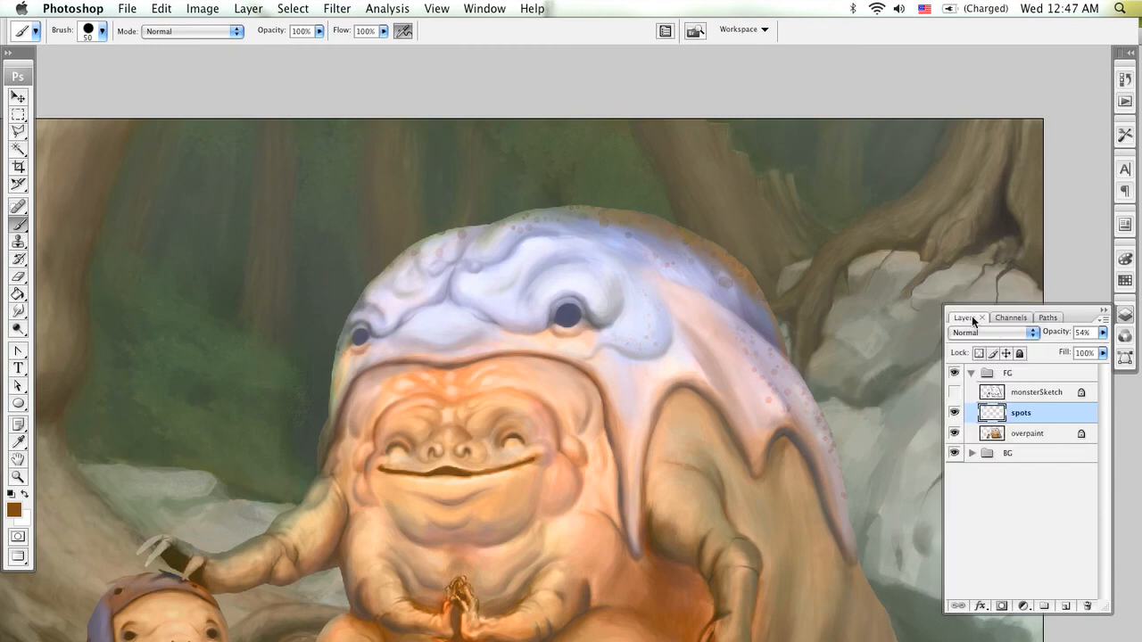
{"action": "left_click", "coordinate": [998, 333]}
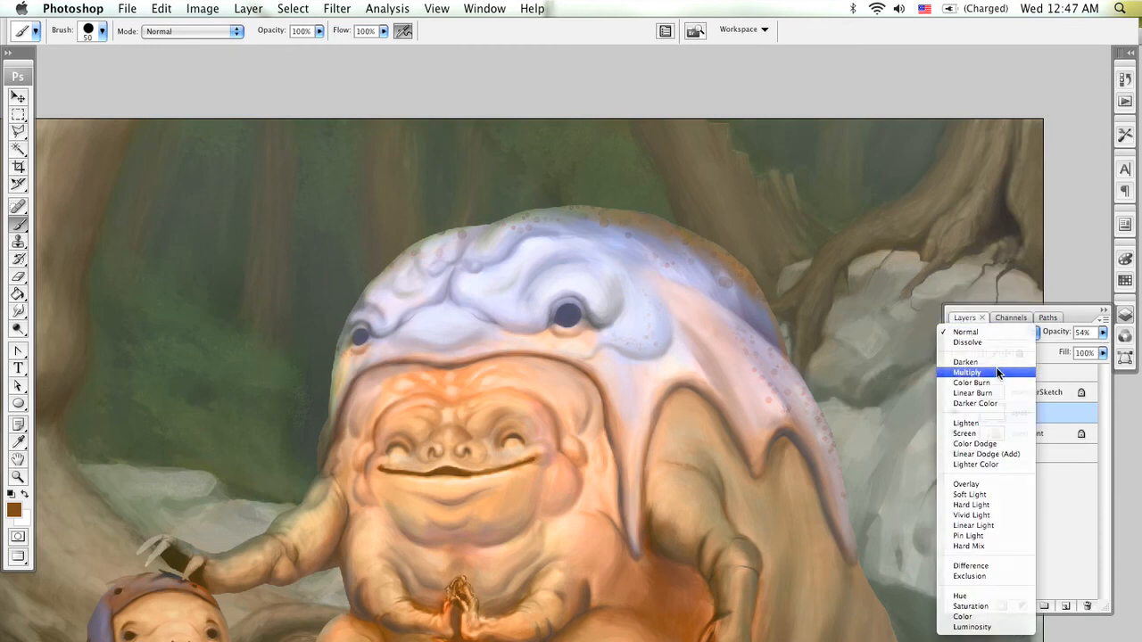
{"action": "left_click", "coordinate": [997, 366]}
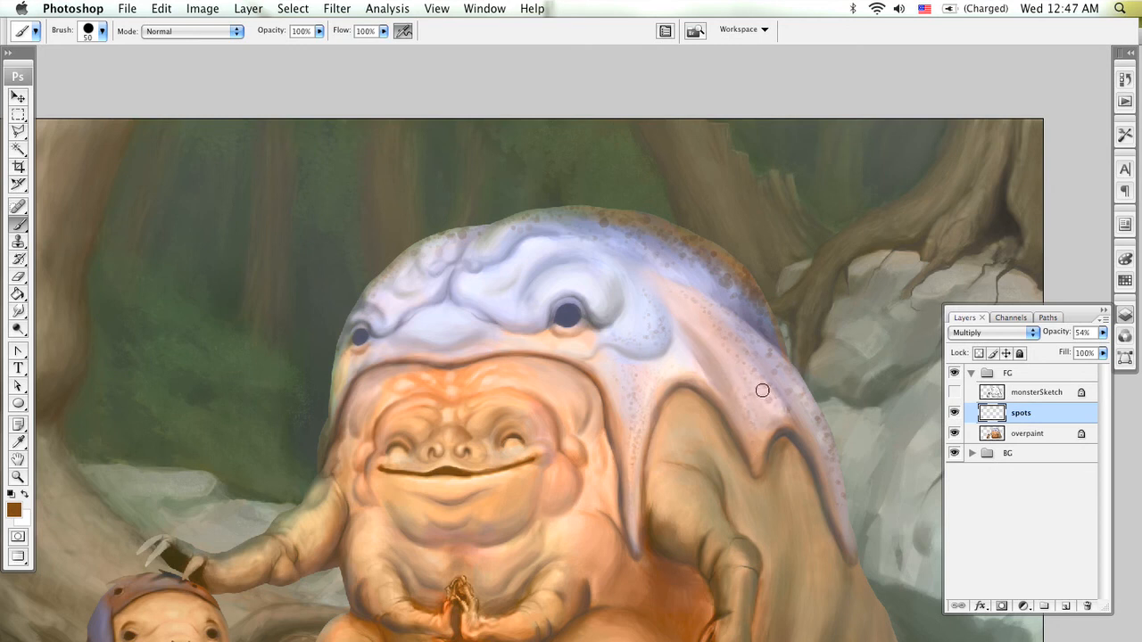
- Examine the spots up close around the hood and try Color Burn blending on the spots layer again
{"action": "key", "text": "z"}
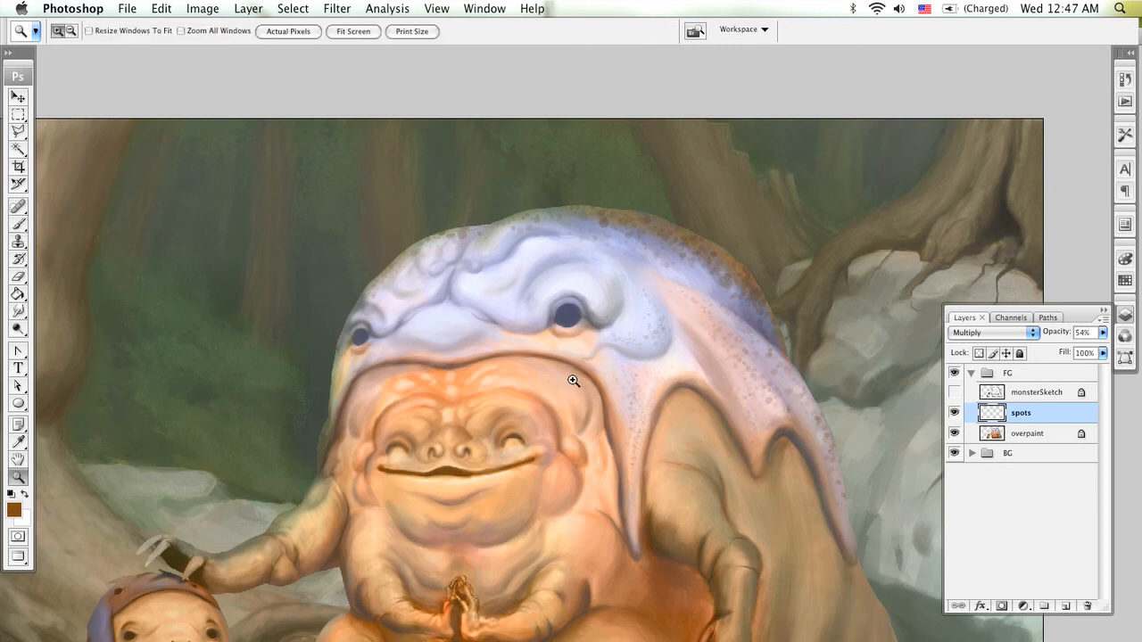
{"action": "left_click", "coordinate": [574, 382]}
{"action": "left_click_drag", "start_coordinate": [573, 386], "coordinate": [611, 262]}
{"action": "key", "text": "b"}
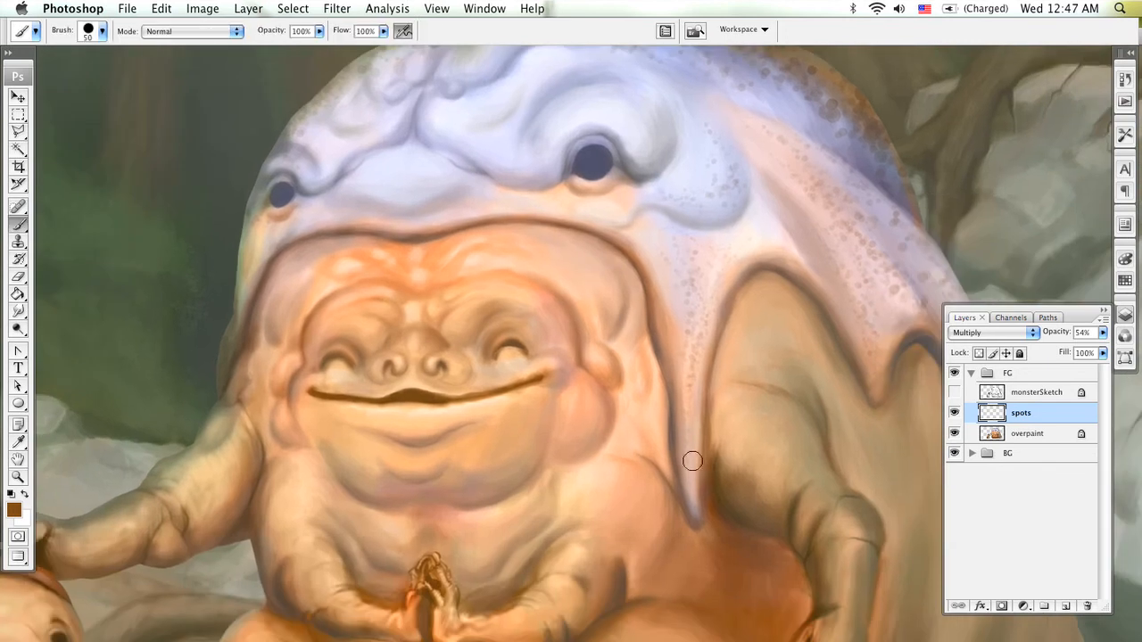
{"action": "left_click", "coordinate": [971, 332]}
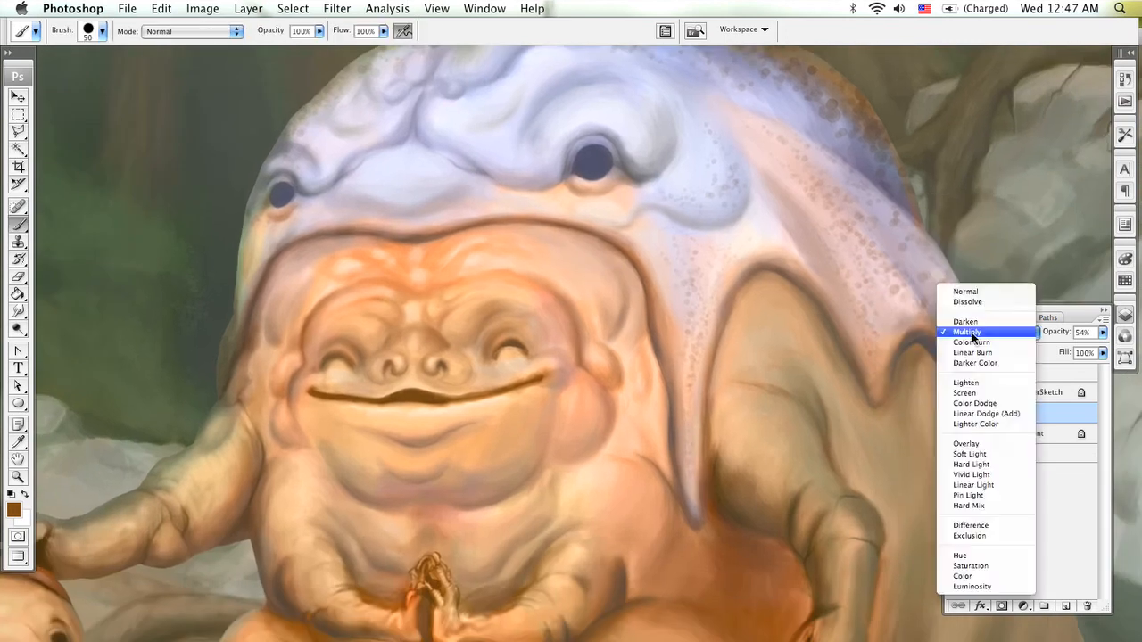
{"action": "left_click", "coordinate": [971, 345]}
{"action": "left_click_drag", "start_coordinate": [778, 329], "coordinate": [714, 454]}
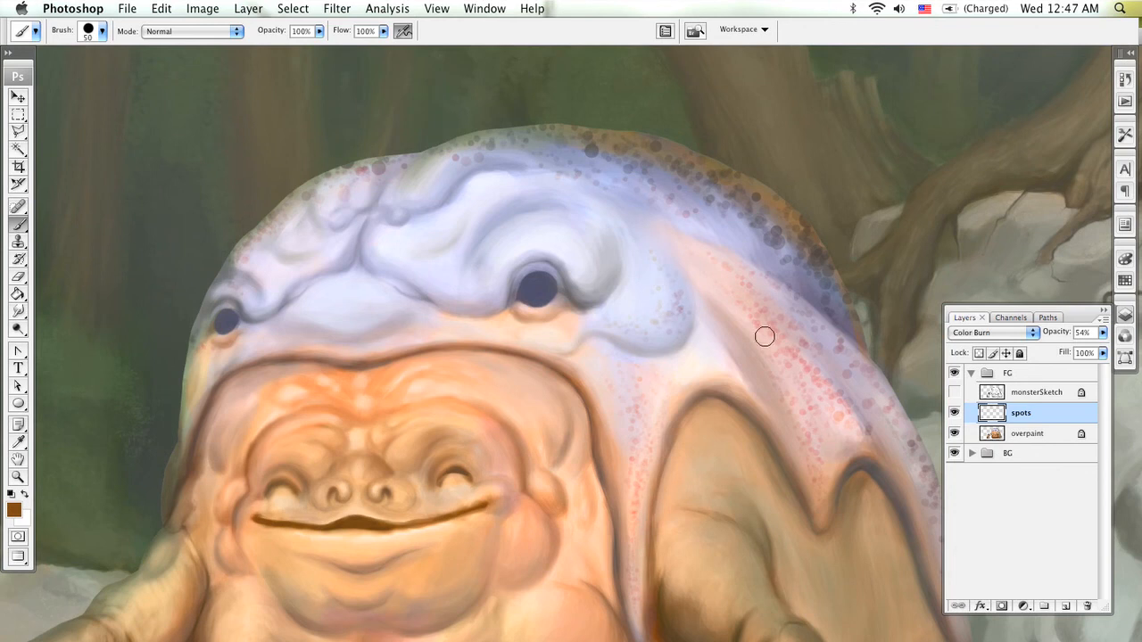
- Compare Multiply and Linear Burn blending on the spots layer and settle on Linear Burn
{"action": "left_click", "coordinate": [990, 337]}
{"action": "left_click", "coordinate": [991, 345]}
{"action": "left_click", "coordinate": [1000, 337]}
{"action": "left_click", "coordinate": [1007, 309]}
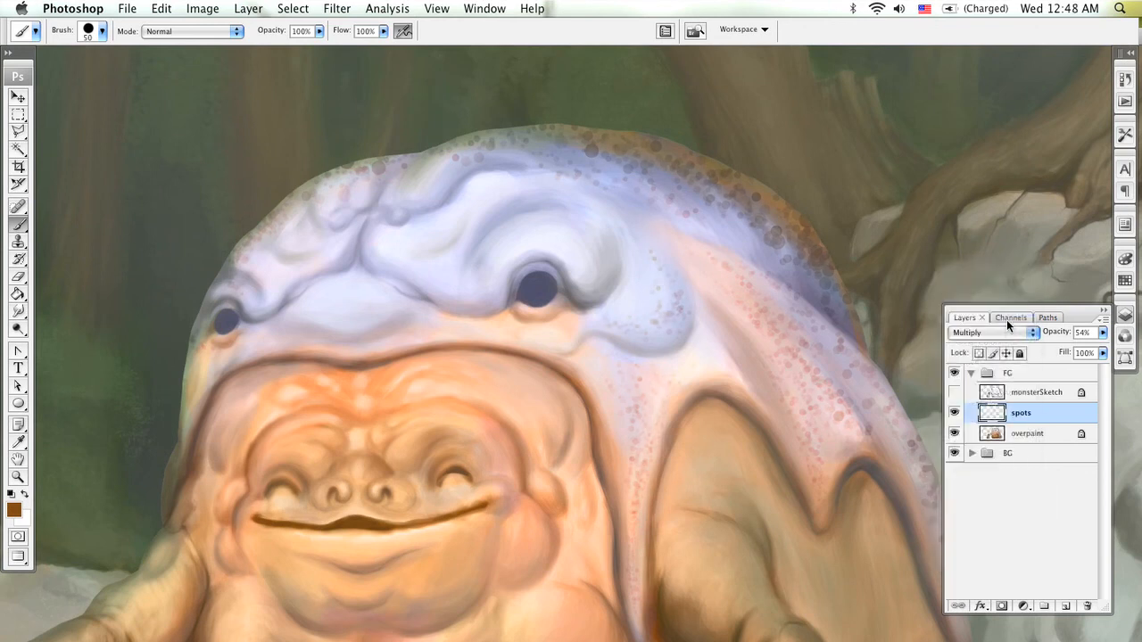
{"action": "left_click", "coordinate": [1008, 332]}
{"action": "left_click", "coordinate": [1010, 353]}
{"action": "left_click_drag", "start_coordinate": [663, 300], "coordinate": [671, 341]}
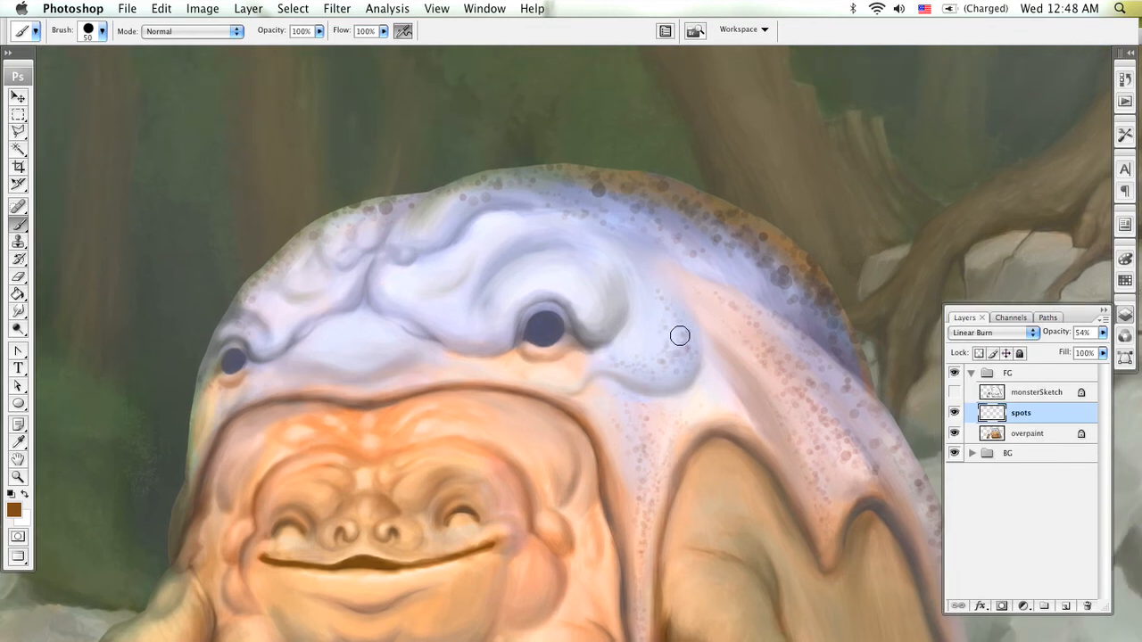
- Open the spots layer in Liquify and stretch the large spots near the crown with a size 50 warp brush
{"action": "left_click", "coordinate": [339, 8]}
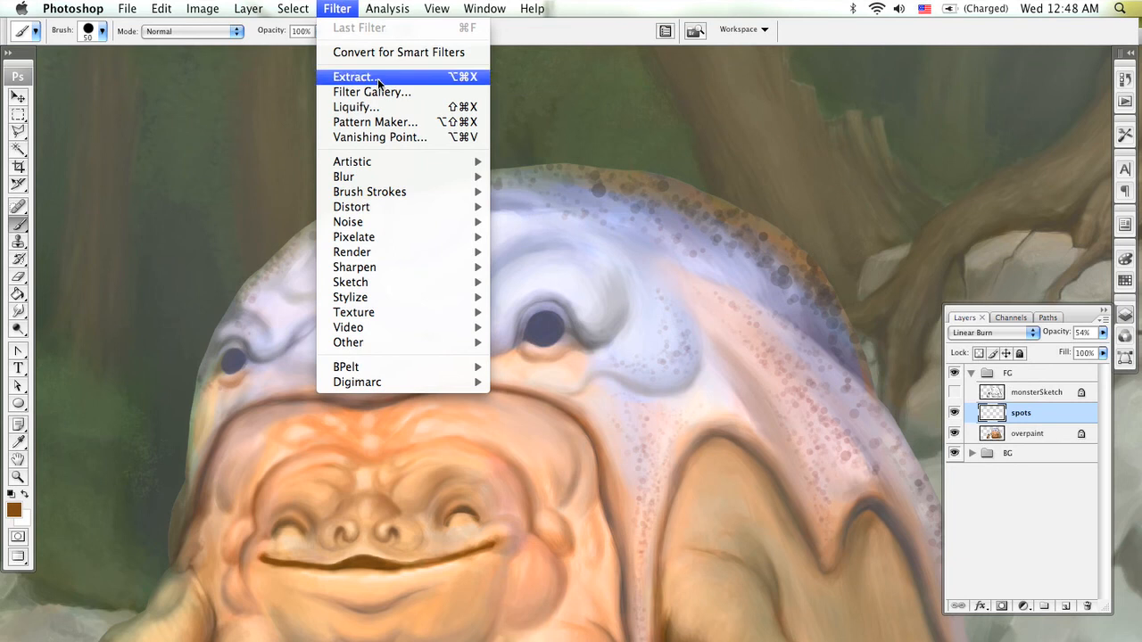
{"action": "left_click", "coordinate": [388, 107]}
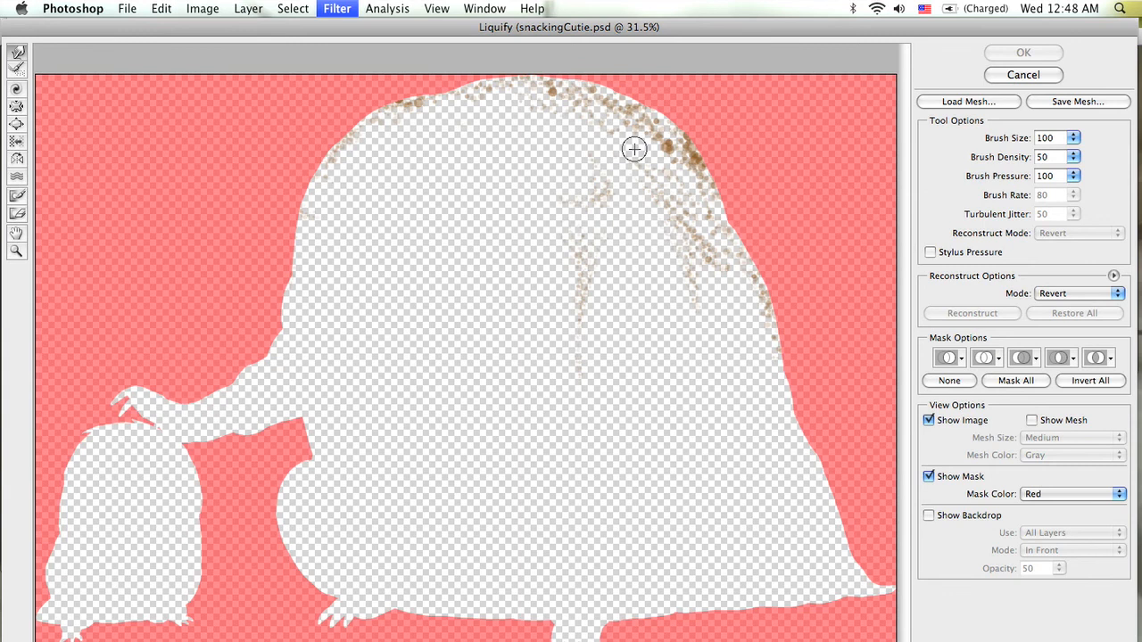
{"action": "key", "text": "super+space"}
{"action": "left_click", "coordinate": [676, 181], "text": "super"}
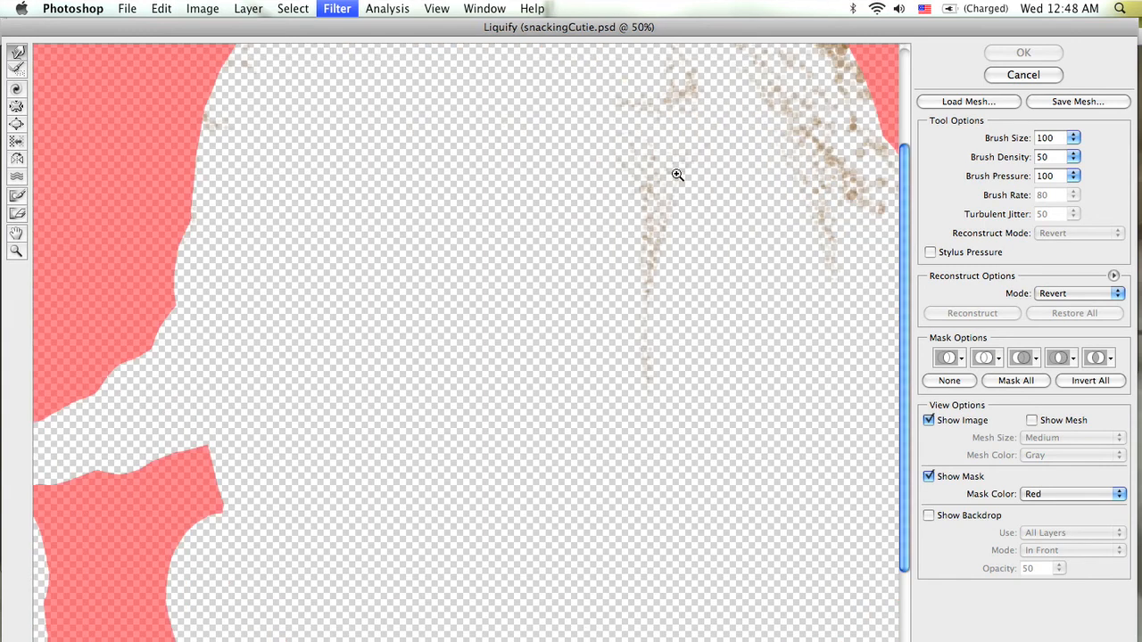
{"action": "left_click", "coordinate": [677, 177], "text": "super"}
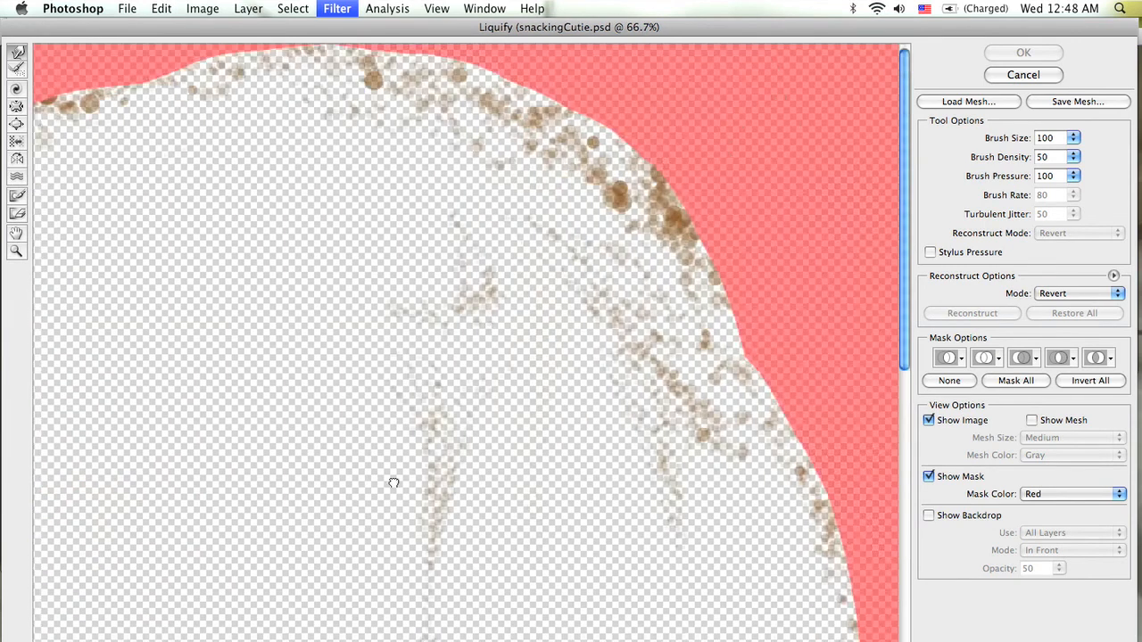
{"action": "key", "text": "bracketleft"}
{"action": "key", "text": "bracketleft"}
{"action": "key", "text": "bracketleft"}
{"action": "key", "text": "bracketleft"}
{"action": "key", "text": "bracketleft"}
{"action": "key", "text": "bracketleft"}
{"action": "key", "text": "bracketleft"}
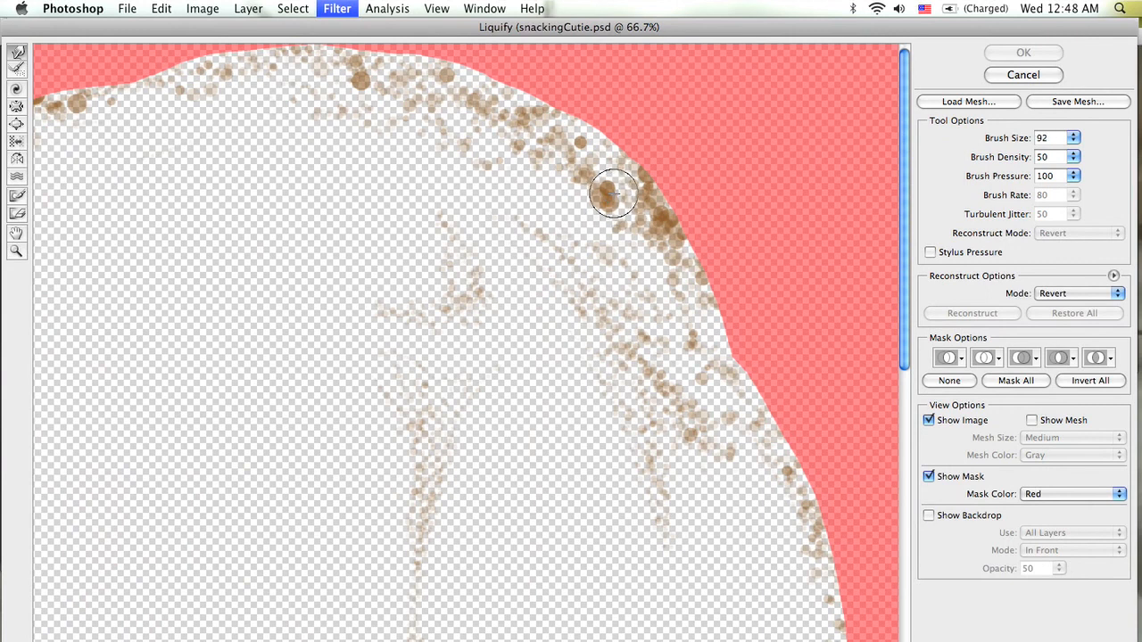
{"action": "key", "text": "bracketleft"}
{"action": "key", "text": "bracketleft"}
{"action": "key", "text": "bracketleft"}
{"action": "key", "text": "bracketleft"}
{"action": "key", "text": "bracketleft"}
{"action": "key", "text": "bracketleft"}
{"action": "key", "text": "bracketleft"}
{"action": "key", "text": "bracketleft"}
{"action": "key", "text": "bracketleft"}
{"action": "key", "text": "bracketleft"}
{"action": "key", "text": "bracketleft"}
{"action": "key", "text": "bracketleft"}
{"action": "key", "text": "bracketleft"}
{"action": "key", "text": "bracketleft"}
{"action": "key", "text": "bracketleft"}
{"action": "key", "text": "bracketleft"}
{"action": "key", "text": "bracketleft"}
{"action": "key", "text": "bracketleft"}
{"action": "mouse_move", "coordinate": [368, 82]}
{"action": "left_mouse_down"}
{"action": "mouse_move", "coordinate": [348, 77]}
{"action": "mouse_move", "coordinate": [344, 60]}
{"action": "left_mouse_up"}
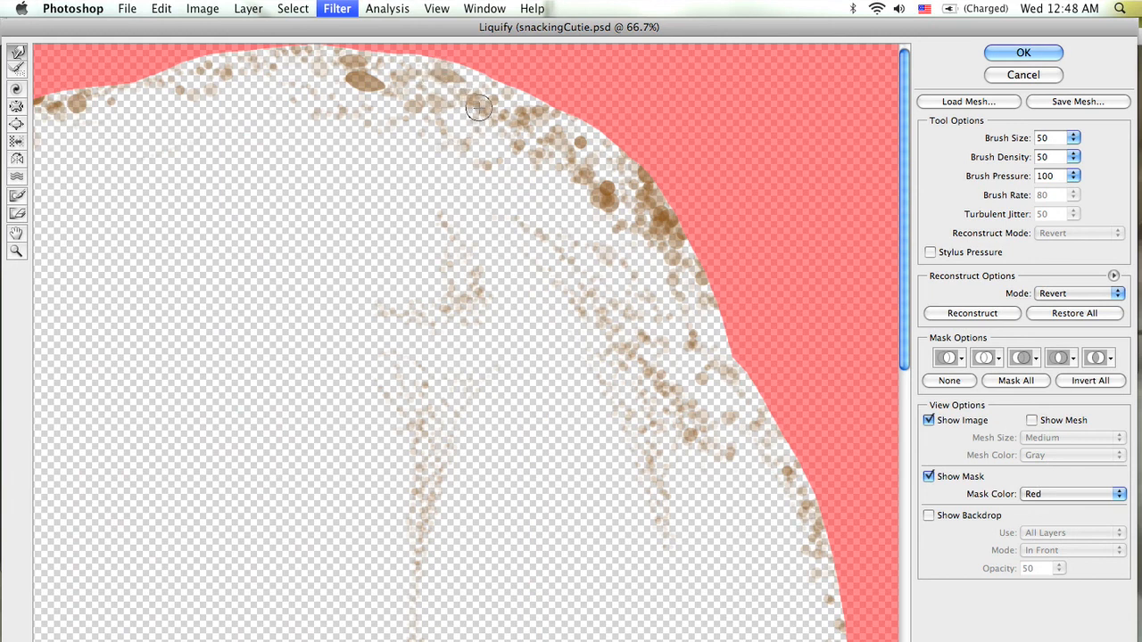
- Enlarge the Liquify brush to 68, push the spots along the upper back edge, and apply the distortion
{"action": "key", "text": "bracketright"}
{"action": "key", "text": "bracketright"}
{"action": "key", "text": "bracketright"}
{"action": "key", "text": "bracketright"}
{"action": "key", "text": "bracketright"}
{"action": "key", "text": "bracketright"}
{"action": "key", "text": "bracketright"}
{"action": "key", "text": "bracketright"}
{"action": "key", "text": "bracketright"}
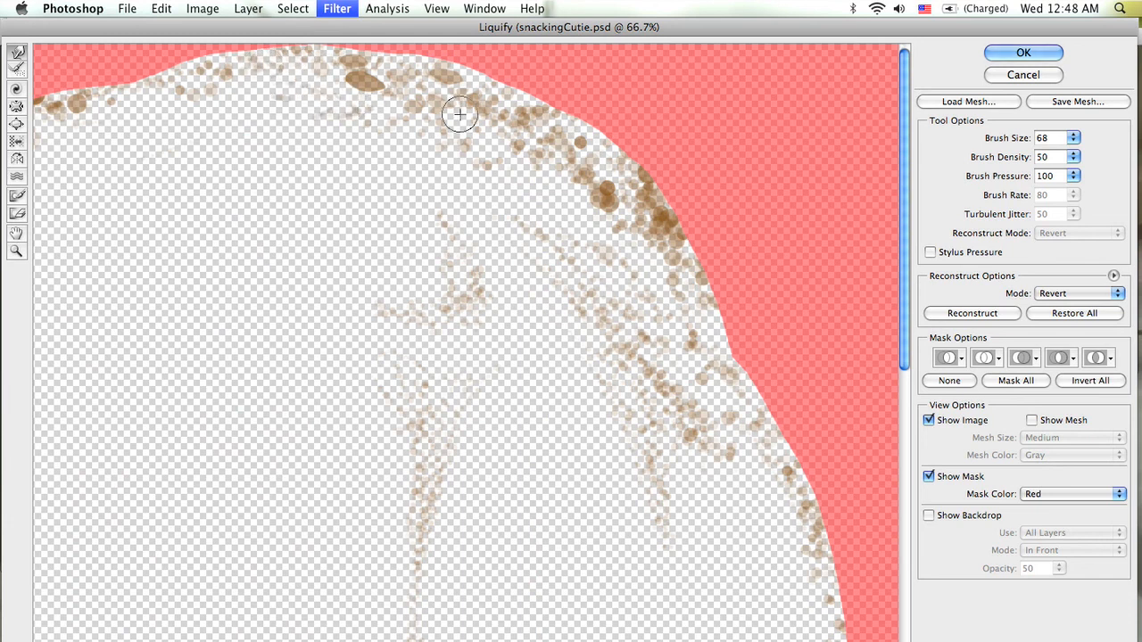
{"action": "left_click_drag", "start_coordinate": [475, 109], "coordinate": [541, 114]}
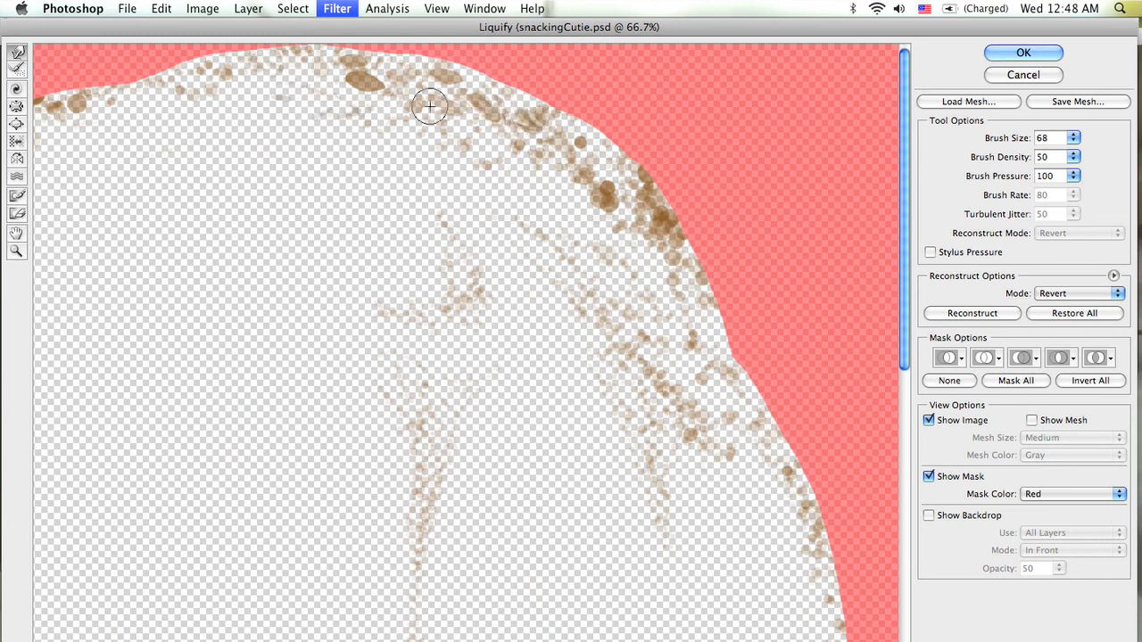
{"action": "left_click", "coordinate": [1024, 52]}
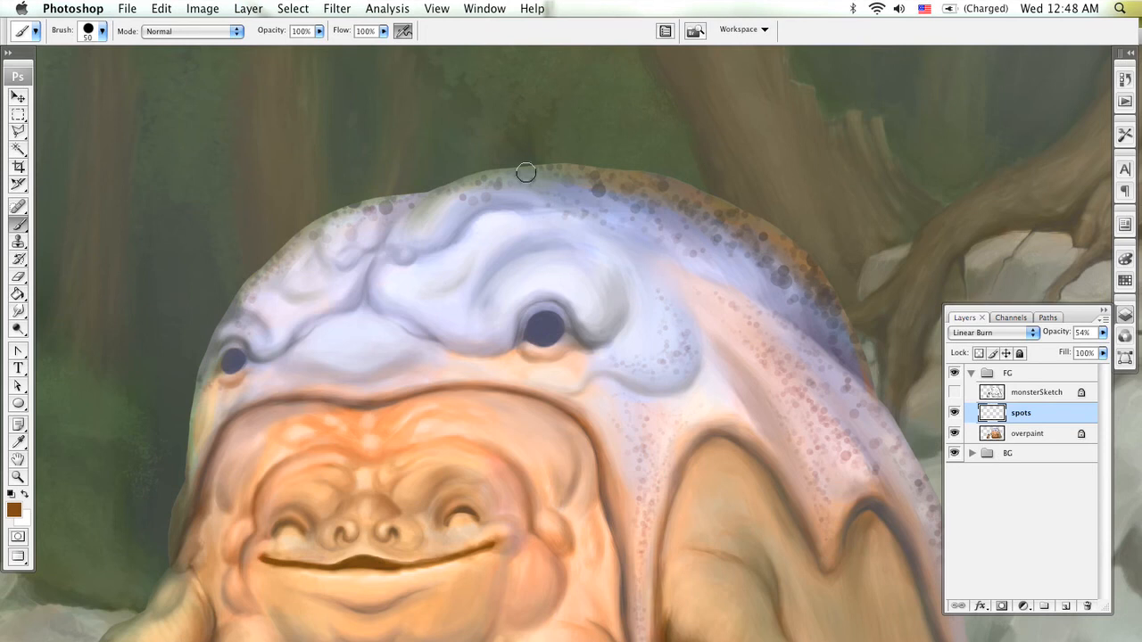
- Clear all the painted spots from the spots layer and keep the Brush tool active
{"action": "key", "text": "e"}
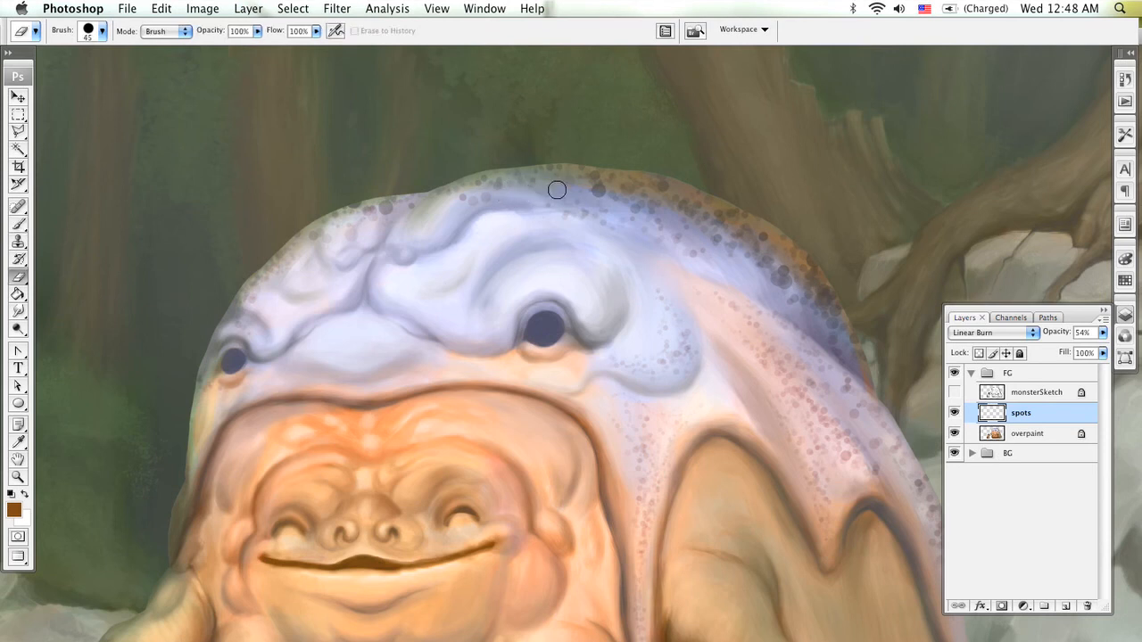
{"action": "scroll", "coordinate": [650, 267], "scroll_direction": "right", "scroll_amount": 5}
{"action": "scroll", "coordinate": [650, 268], "scroll_direction": "down", "scroll_amount": 2}
{"action": "key", "text": "b"}
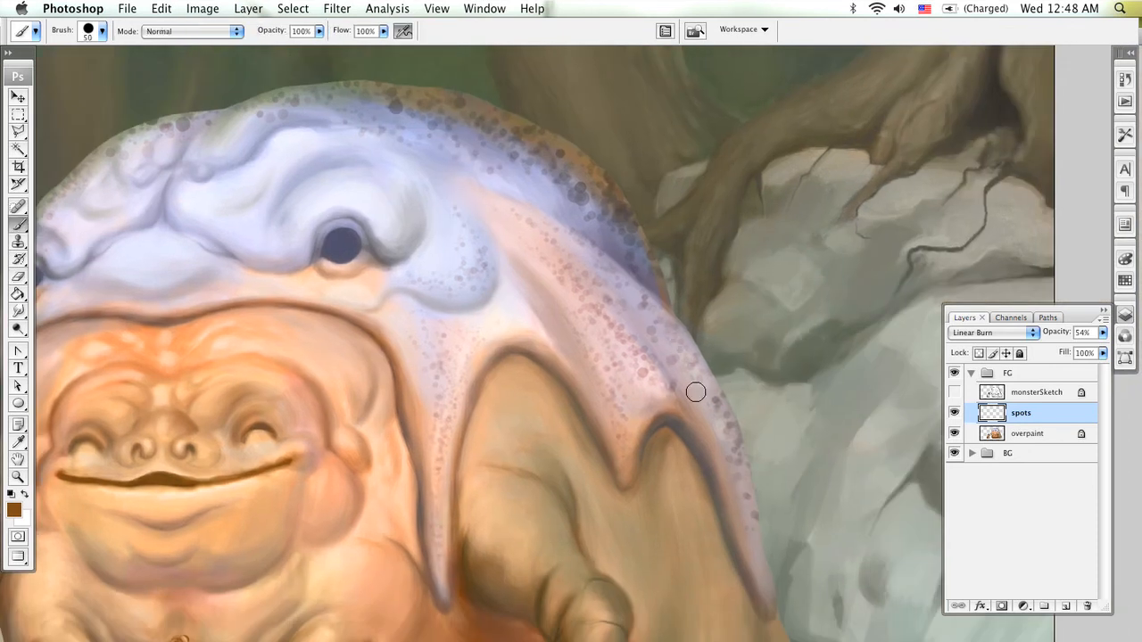
{"action": "key", "text": "Delete"}
- Dab brown spots up the hood's long pointed flap beside the face and raise the spots layer's opacity to 100%
{"action": "left_click_drag", "start_coordinate": [538, 276], "coordinate": [709, 275]}
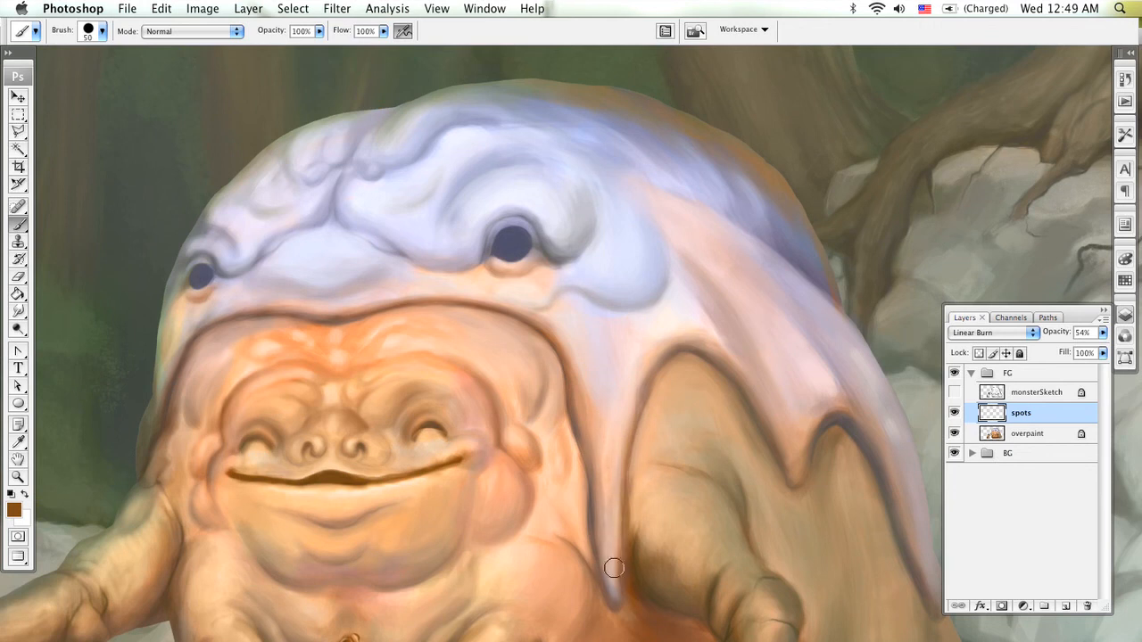
{"action": "left_click", "coordinate": [607, 525]}
{"action": "left_click", "coordinate": [612, 470]}
{"action": "left_click", "coordinate": [611, 447]}
{"action": "left_click", "coordinate": [617, 438]}
{"action": "left_click", "coordinate": [608, 416]}
{"action": "left_click", "coordinate": [609, 481]}
{"action": "left_click", "coordinate": [597, 357]}
{"action": "left_click", "coordinate": [602, 409]}
{"action": "left_click", "coordinate": [610, 445]}
{"action": "left_click", "coordinate": [611, 456]}
{"action": "left_click", "coordinate": [612, 389]}
{"action": "left_click", "coordinate": [618, 418]}
{"action": "left_click", "coordinate": [630, 359]}
{"action": "left_click", "coordinate": [640, 356]}
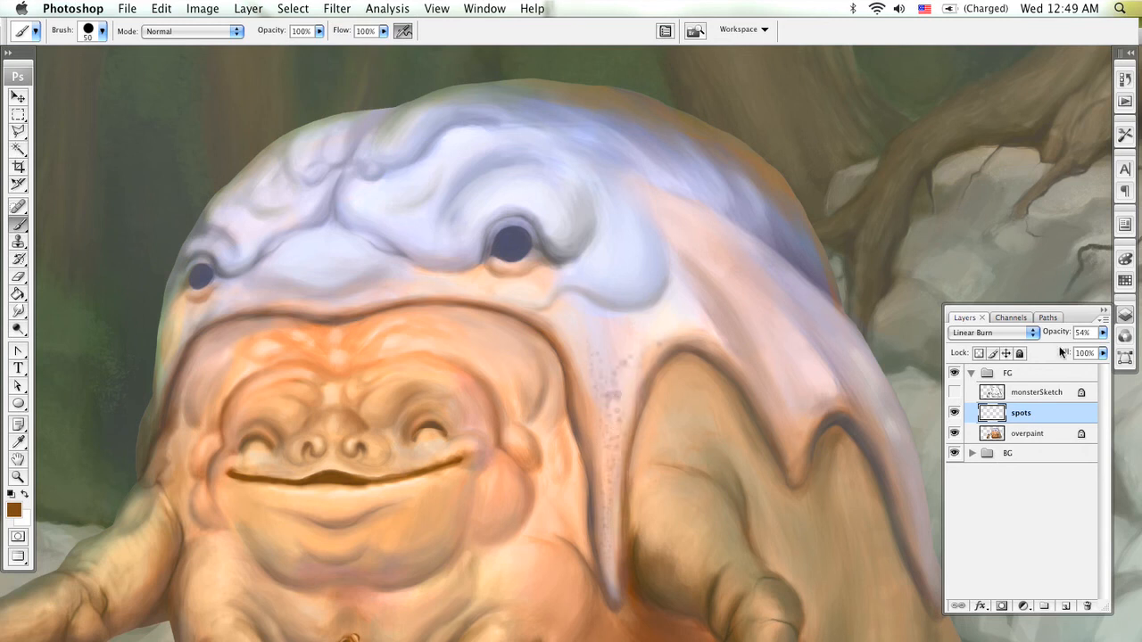
{"action": "left_click", "coordinate": [1101, 333]}
{"action": "left_click_drag", "start_coordinate": [1091, 347], "coordinate": [1107, 347]}
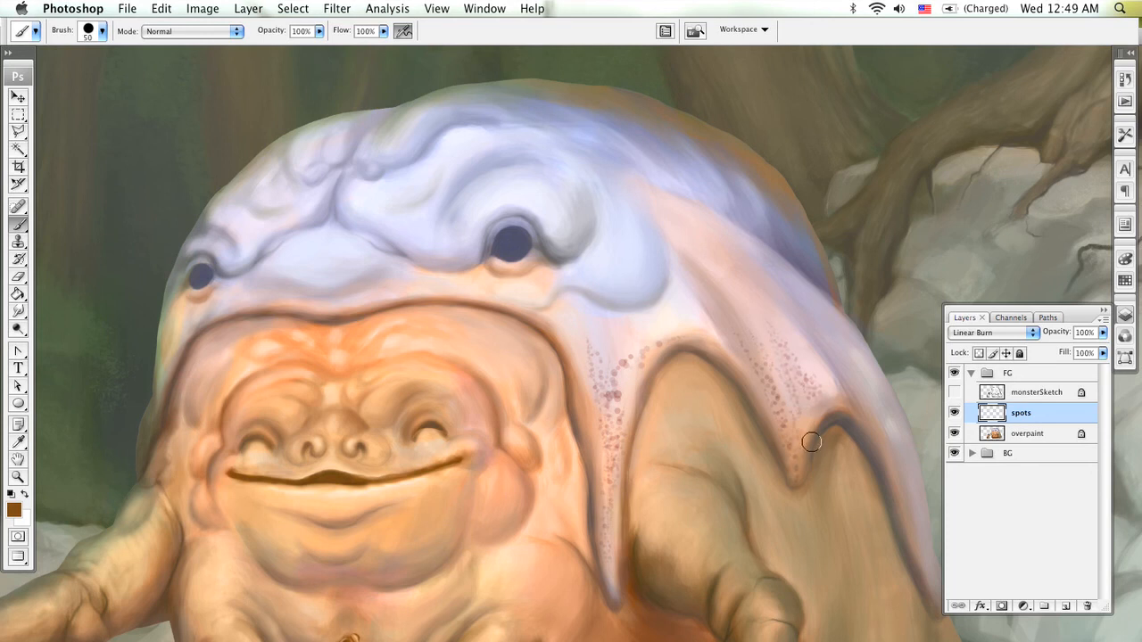
- Paint brown spots along the hood's rear flaps and outer edge, and finer ones with a 20 px brush around the eye
{"action": "mouse_move", "coordinate": [833, 416]}
{"action": "left_mouse_down"}
{"action": "mouse_move", "coordinate": [654, 351]}
{"action": "mouse_move", "coordinate": [739, 409]}
{"action": "left_mouse_up"}
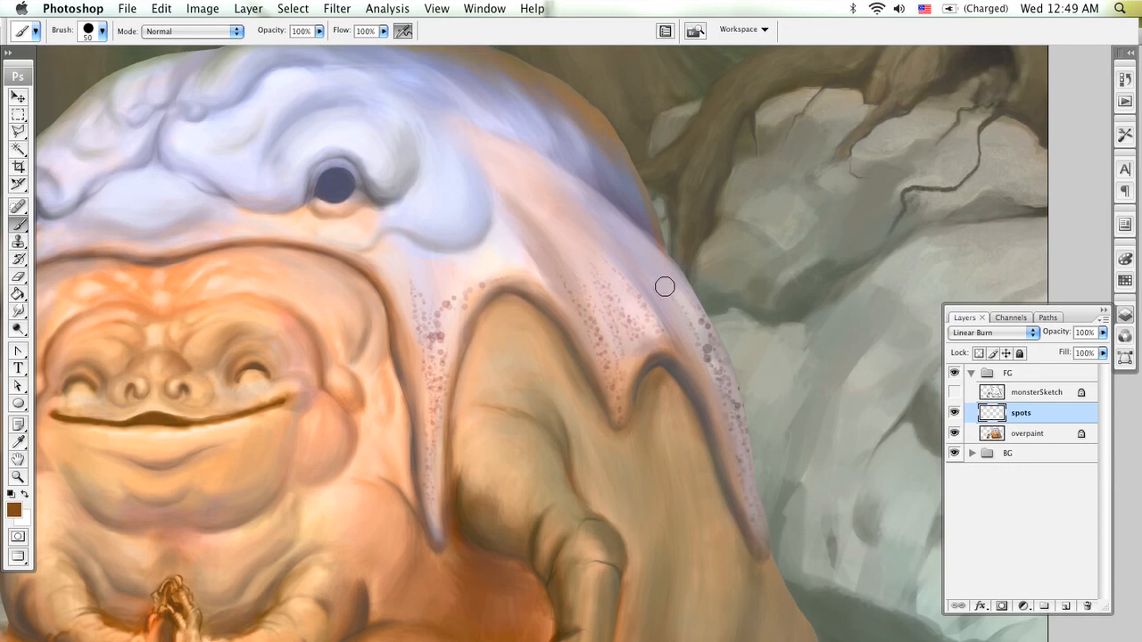
{"action": "left_click_drag", "start_coordinate": [664, 286], "coordinate": [715, 390]}
{"action": "left_click_drag", "start_coordinate": [644, 249], "coordinate": [689, 325]}
{"action": "left_click_drag", "start_coordinate": [589, 250], "coordinate": [667, 392]}
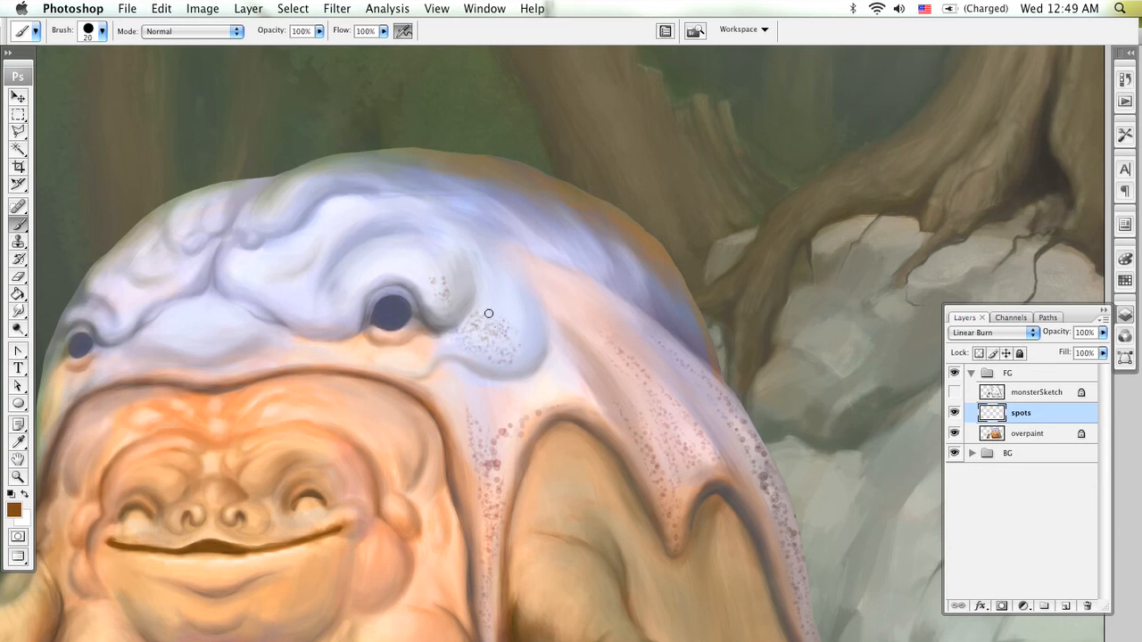
{"action": "scroll", "coordinate": [480, 295], "scroll_direction": "left", "scroll_amount": 5}
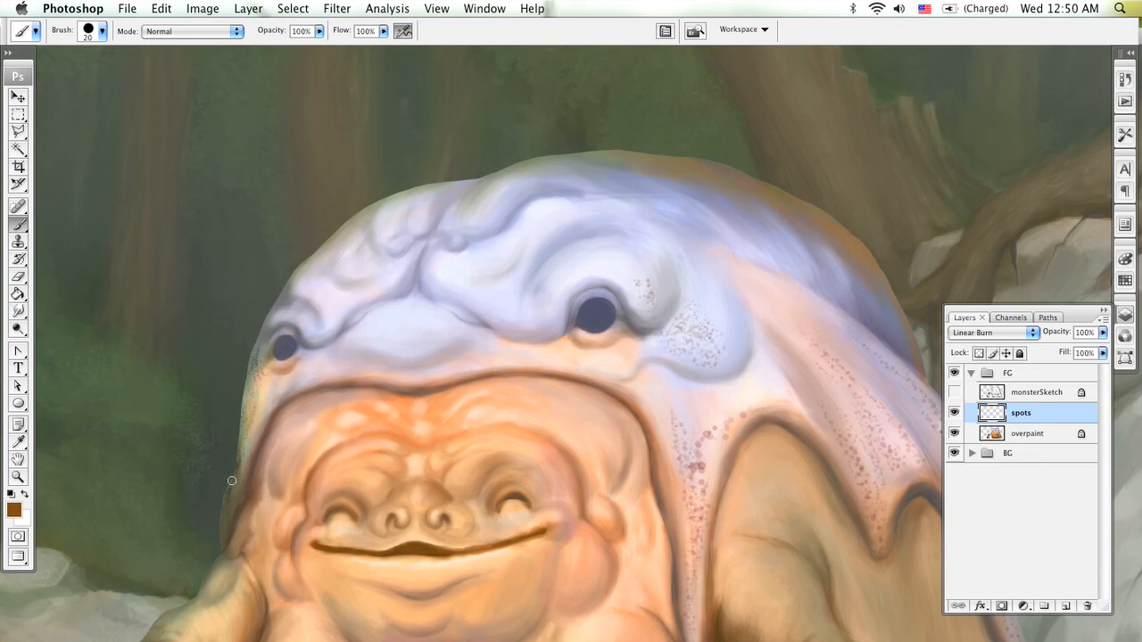
{"action": "left_click_drag", "start_coordinate": [615, 408], "coordinate": [511, 404]}
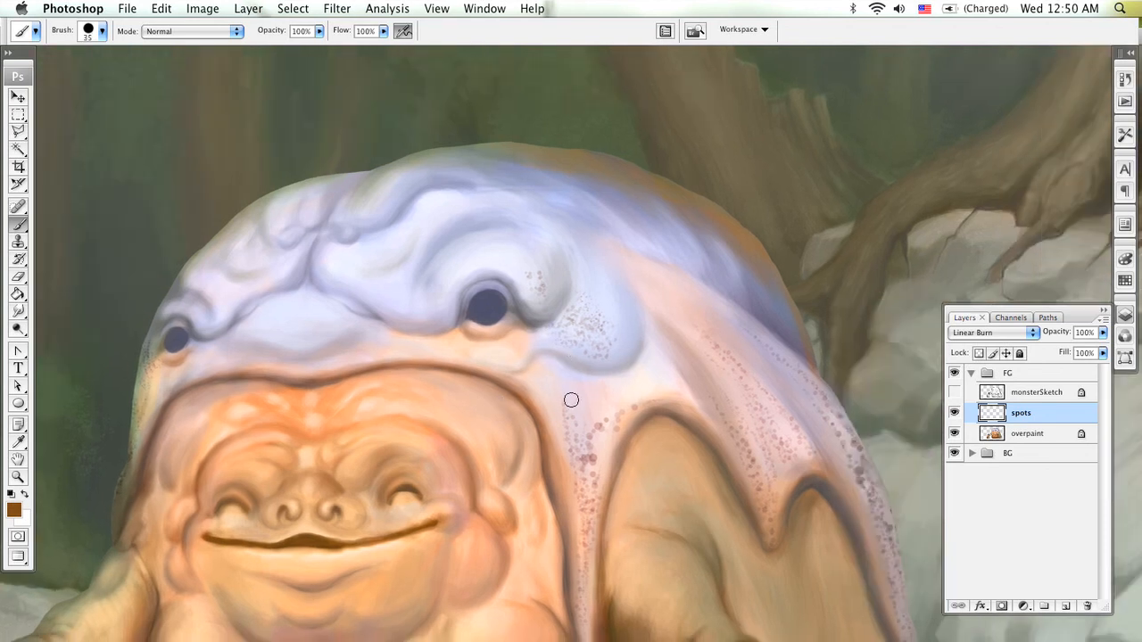
- Paint brown spots with a 70 px brush on the folds around the eye and along the hood's pointed flap
{"action": "key", "text": "bracketright"}
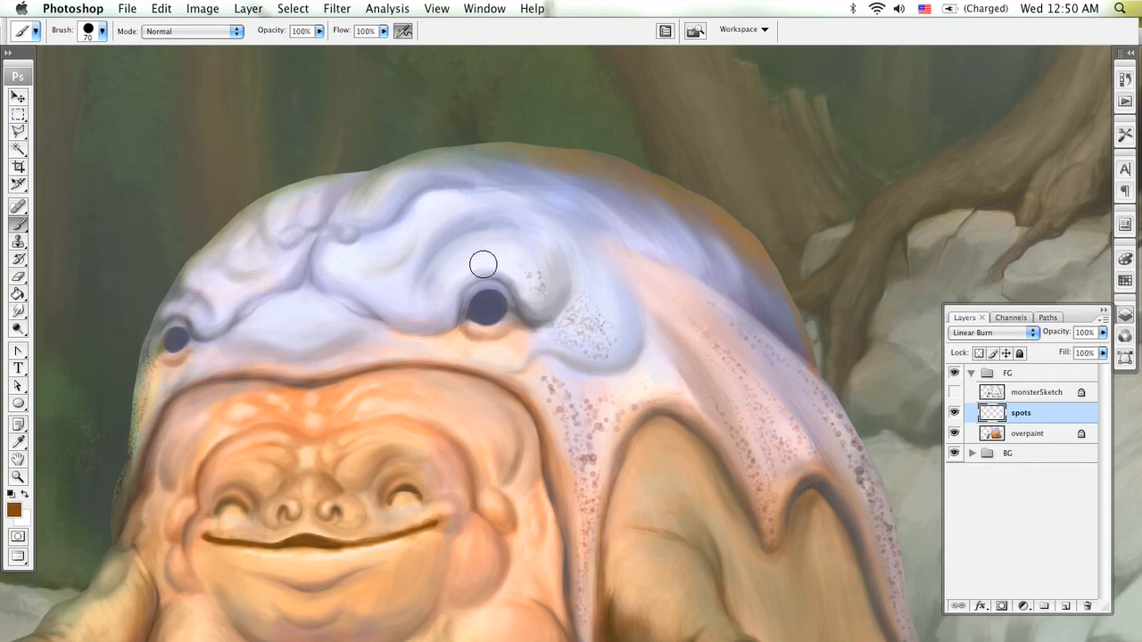
{"action": "mouse_move", "coordinate": [548, 272]}
{"action": "left_mouse_down"}
{"action": "mouse_move", "coordinate": [535, 260]}
{"action": "mouse_move", "coordinate": [550, 298]}
{"action": "mouse_move", "coordinate": [561, 266]}
{"action": "left_mouse_up"}
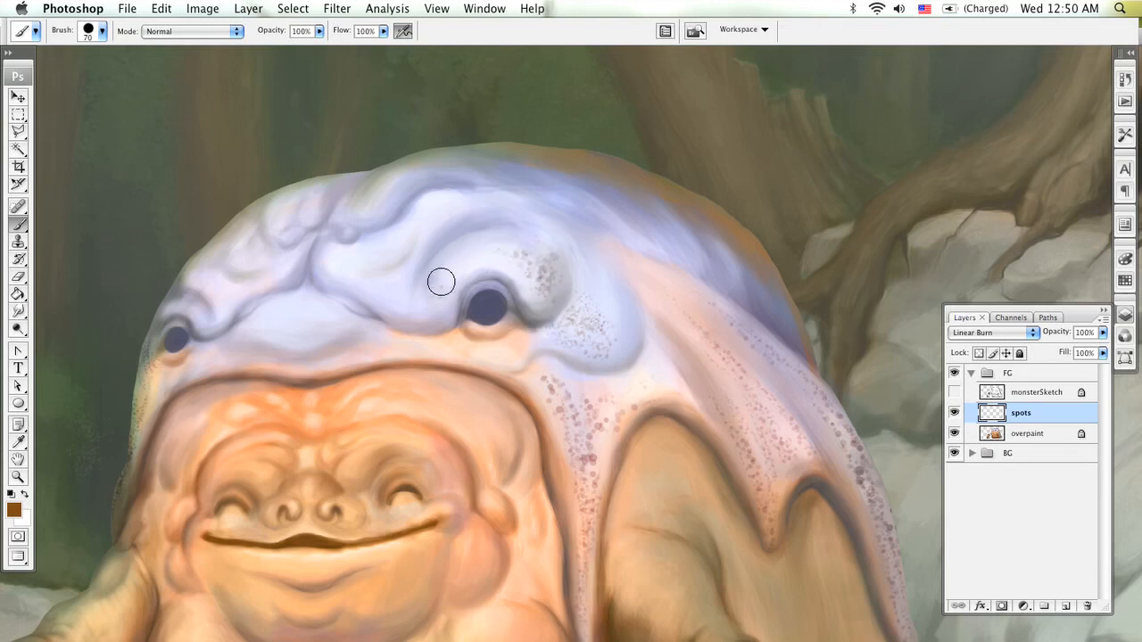
{"action": "mouse_move", "coordinate": [441, 281]}
{"action": "left_mouse_down"}
{"action": "mouse_move", "coordinate": [433, 299]}
{"action": "mouse_move", "coordinate": [438, 281]}
{"action": "left_mouse_up"}
{"action": "left_click_drag", "start_coordinate": [600, 442], "coordinate": [605, 443]}
- Set the Eraser to a soft 100 px tip and fade the spots on the pointed flap beside the face
{"action": "key", "text": "e"}
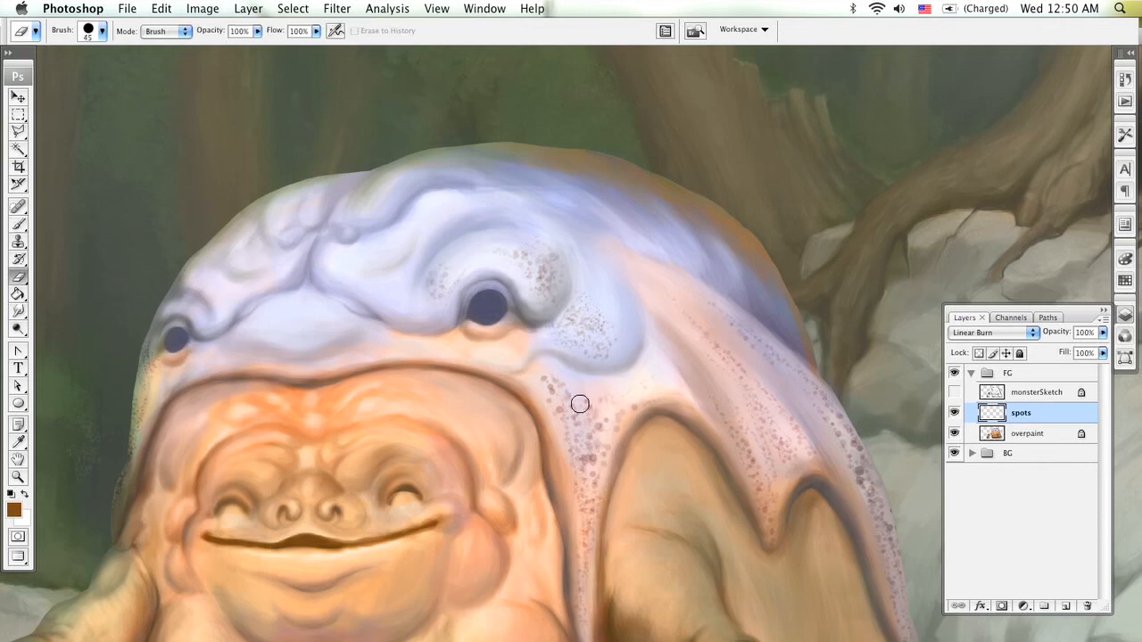
{"action": "scroll", "coordinate": [497, 369], "scroll_direction": "down", "scroll_amount": 3}
{"action": "right_click", "coordinate": [486, 322]}
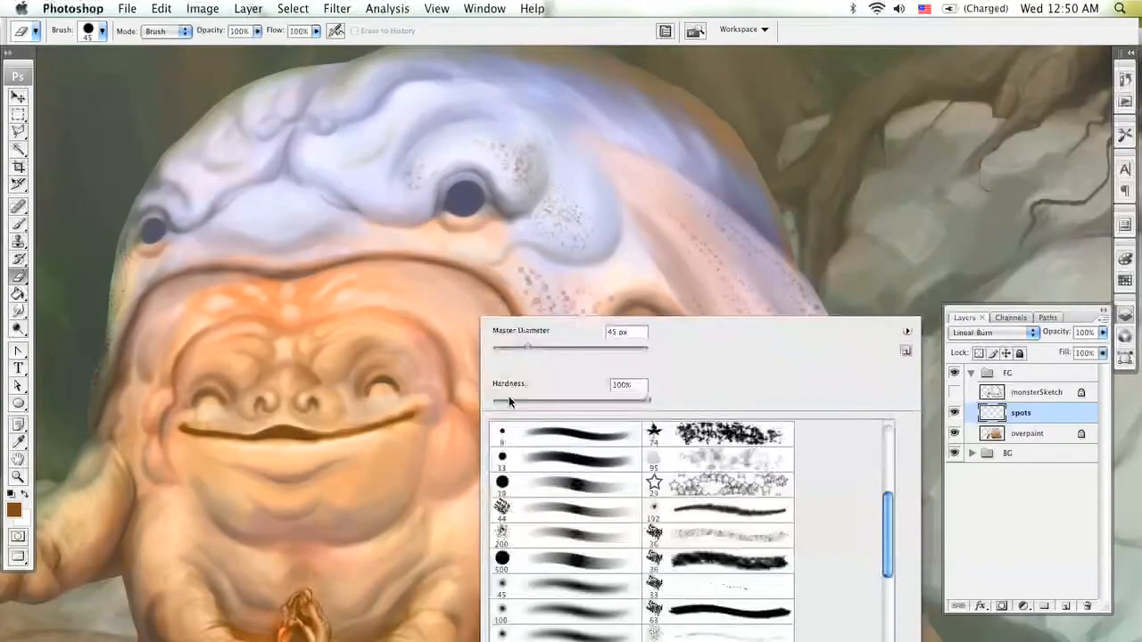
{"action": "left_click", "coordinate": [576, 612]}
{"action": "left_click", "coordinate": [465, 372]}
{"action": "mouse_move", "coordinate": [551, 324]}
{"action": "left_mouse_down"}
{"action": "mouse_move", "coordinate": [559, 293]}
{"action": "mouse_move", "coordinate": [579, 294]}
{"action": "mouse_move", "coordinate": [568, 423]}
{"action": "mouse_move", "coordinate": [547, 282]}
{"action": "mouse_move", "coordinate": [529, 300]}
{"action": "mouse_move", "coordinate": [552, 345]}
{"action": "mouse_move", "coordinate": [573, 521]}
{"action": "mouse_move", "coordinate": [556, 435]}
{"action": "mouse_move", "coordinate": [600, 299]}
{"action": "mouse_move", "coordinate": [618, 296]}
{"action": "mouse_move", "coordinate": [528, 262]}
{"action": "mouse_move", "coordinate": [570, 332]}
{"action": "mouse_move", "coordinate": [541, 315]}
{"action": "mouse_move", "coordinate": [570, 304]}
{"action": "mouse_move", "coordinate": [551, 336]}
{"action": "mouse_move", "coordinate": [561, 299]}
{"action": "mouse_move", "coordinate": [559, 400]}
{"action": "mouse_move", "coordinate": [537, 313]}
{"action": "mouse_move", "coordinate": [564, 478]}
{"action": "mouse_move", "coordinate": [564, 362]}
{"action": "mouse_move", "coordinate": [566, 404]}
{"action": "mouse_move", "coordinate": [581, 331]}
{"action": "left_mouse_up"}
- Paint more brown spots with the 70 px brush over the rounded fold behind the eye
{"action": "key", "text": "b"}
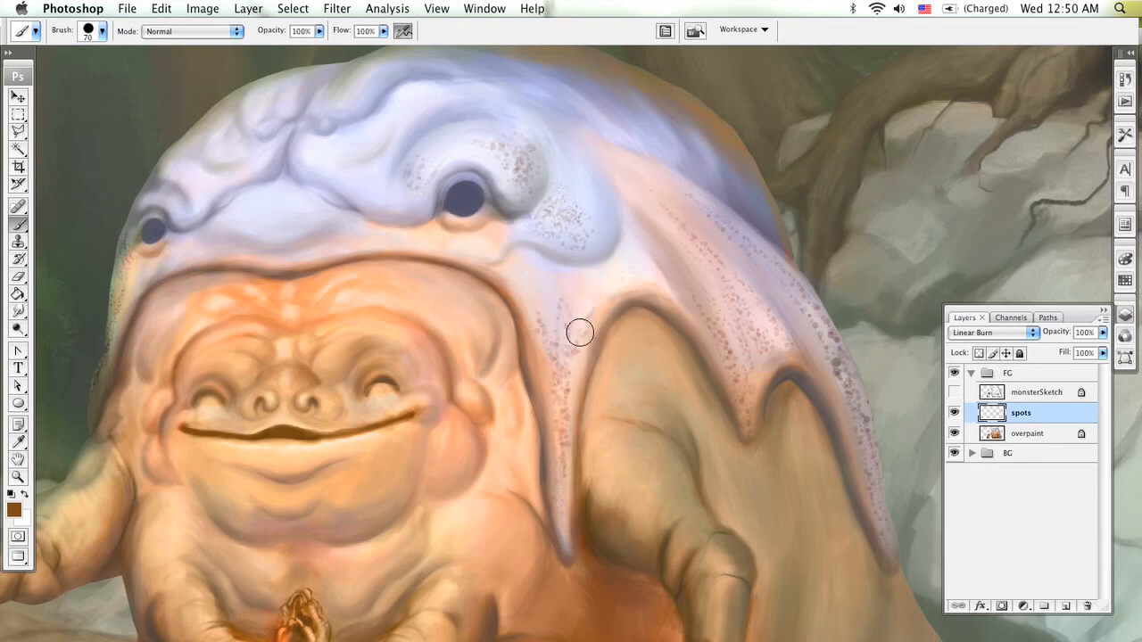
{"action": "left_click_drag", "start_coordinate": [503, 288], "coordinate": [610, 354]}
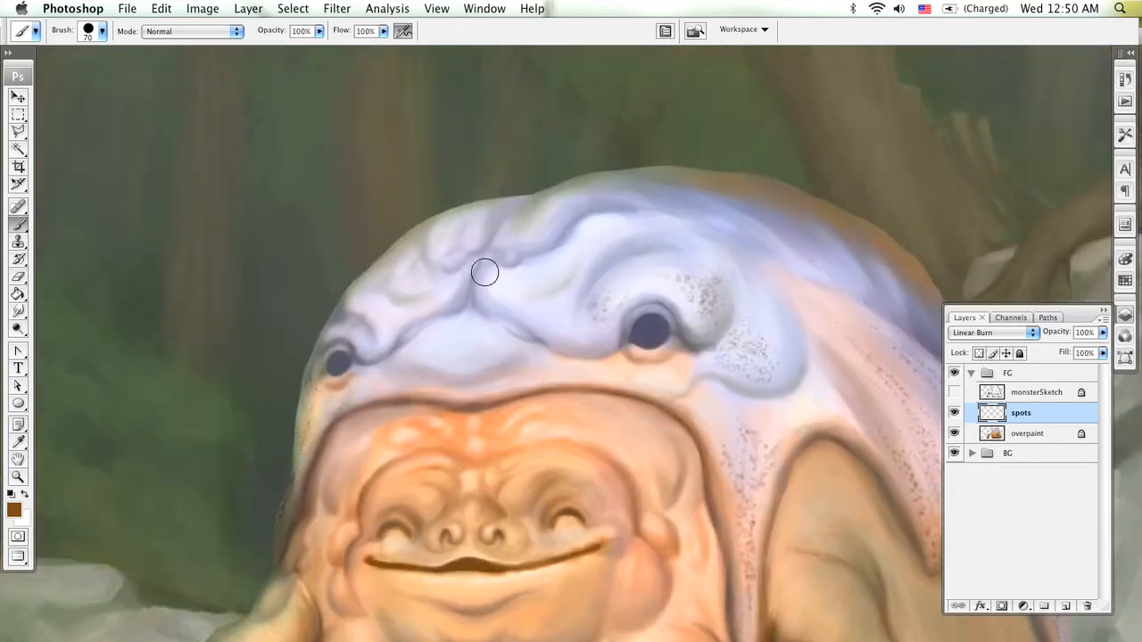
{"action": "scroll", "coordinate": [369, 319], "scroll_direction": "right", "scroll_amount": 5}
{"action": "scroll", "coordinate": [369, 318], "scroll_direction": "down", "scroll_amount": 1}
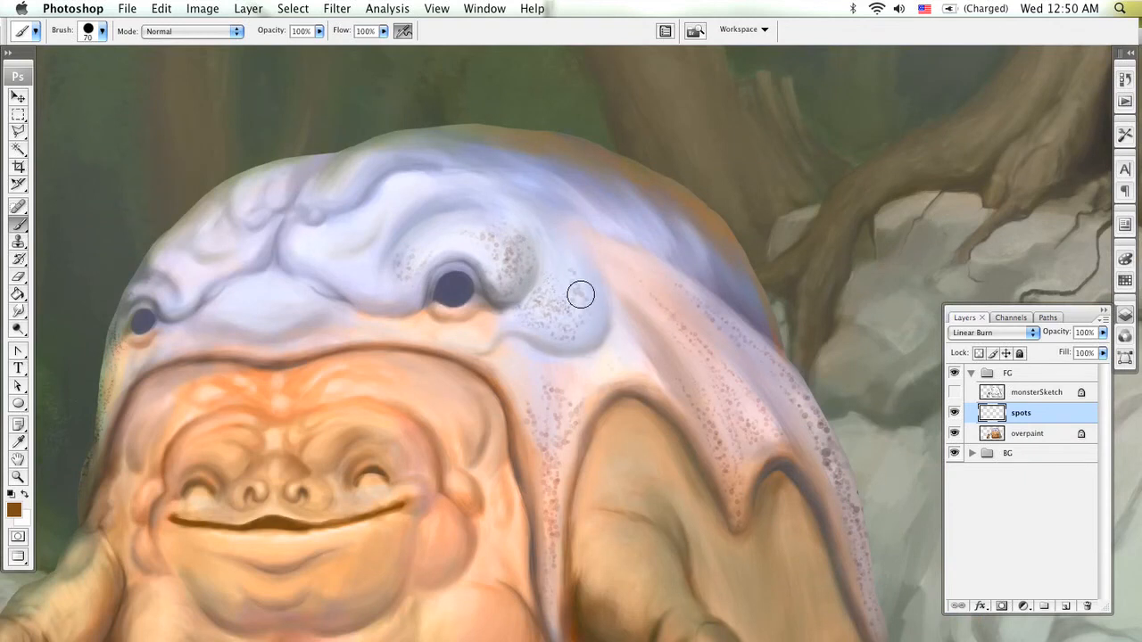
{"action": "mouse_move", "coordinate": [572, 254]}
{"action": "left_mouse_down"}
{"action": "mouse_move", "coordinate": [587, 311]}
{"action": "mouse_move", "coordinate": [558, 252]}
{"action": "mouse_move", "coordinate": [589, 319]}
{"action": "mouse_move", "coordinate": [572, 248]}
{"action": "mouse_move", "coordinate": [582, 248]}
{"action": "mouse_move", "coordinate": [565, 230]}
{"action": "mouse_move", "coordinate": [580, 256]}
{"action": "mouse_move", "coordinate": [558, 252]}
{"action": "mouse_move", "coordinate": [571, 309]}
{"action": "mouse_move", "coordinate": [554, 288]}
{"action": "mouse_move", "coordinate": [581, 311]}
{"action": "mouse_move", "coordinate": [550, 408]}
{"action": "mouse_move", "coordinate": [556, 518]}
{"action": "mouse_move", "coordinate": [535, 385]}
{"action": "mouse_move", "coordinate": [538, 447]}
{"action": "mouse_move", "coordinate": [577, 399]}
{"action": "mouse_move", "coordinate": [576, 414]}
{"action": "mouse_move", "coordinate": [684, 372]}
{"action": "mouse_move", "coordinate": [683, 352]}
{"action": "mouse_move", "coordinate": [721, 386]}
{"action": "mouse_move", "coordinate": [663, 306]}
{"action": "mouse_move", "coordinate": [774, 396]}
{"action": "mouse_move", "coordinate": [698, 293]}
{"action": "mouse_move", "coordinate": [813, 426]}
{"action": "mouse_move", "coordinate": [765, 347]}
{"action": "mouse_move", "coordinate": [852, 514]}
{"action": "mouse_move", "coordinate": [805, 392]}
{"action": "mouse_move", "coordinate": [864, 522]}
{"action": "mouse_move", "coordinate": [786, 408]}
{"action": "mouse_move", "coordinate": [829, 454]}
{"action": "mouse_move", "coordinate": [680, 287]}
{"action": "mouse_move", "coordinate": [736, 348]}
{"action": "mouse_move", "coordinate": [739, 451]}
{"action": "mouse_move", "coordinate": [734, 430]}
{"action": "mouse_move", "coordinate": [751, 499]}
{"action": "left_mouse_up"}
- Soften the spots on the hood's flaps, outer edge and eye folds using the soft 100 px Eraser
{"action": "key", "text": "e"}
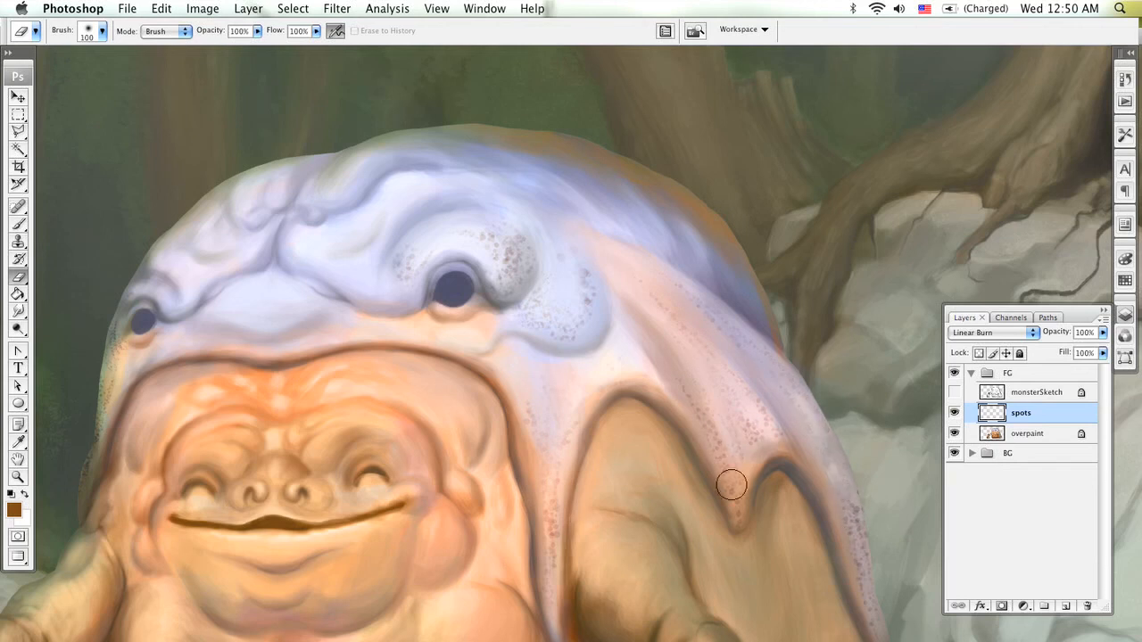
{"action": "scroll", "coordinate": [731, 479], "scroll_direction": "down", "scroll_amount": 5}
{"action": "scroll", "coordinate": [731, 479], "scroll_direction": "right", "scroll_amount": 3}
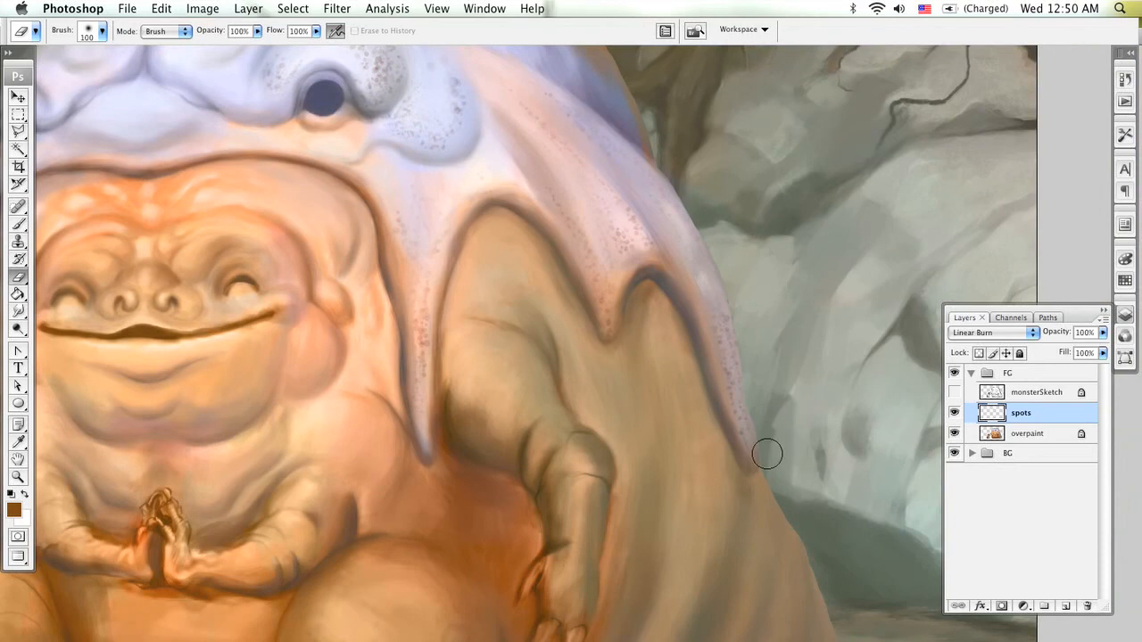
{"action": "scroll", "coordinate": [541, 469], "scroll_direction": "up", "scroll_amount": 3}
{"action": "scroll", "coordinate": [541, 469], "scroll_direction": "left", "scroll_amount": 3}
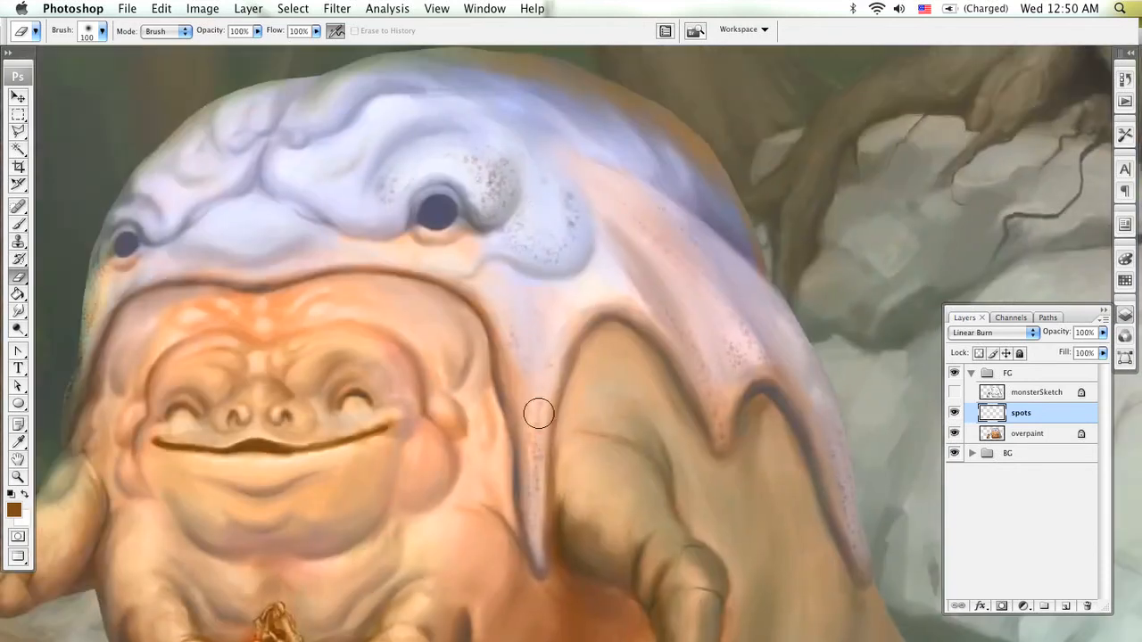
{"action": "scroll", "coordinate": [548, 340], "scroll_direction": "up", "scroll_amount": 2}
{"action": "scroll", "coordinate": [548, 339], "scroll_direction": "left", "scroll_amount": 3}
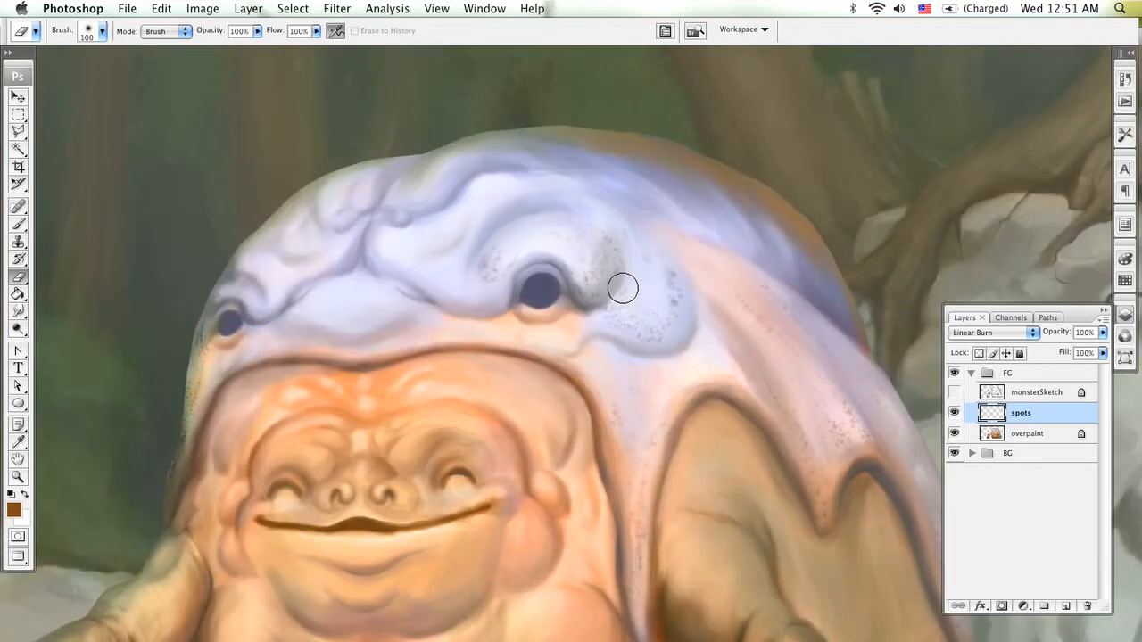
- Add finer brown spots with a 25 px brush to the shaded fold beside the eye
{"action": "key", "text": "b"}
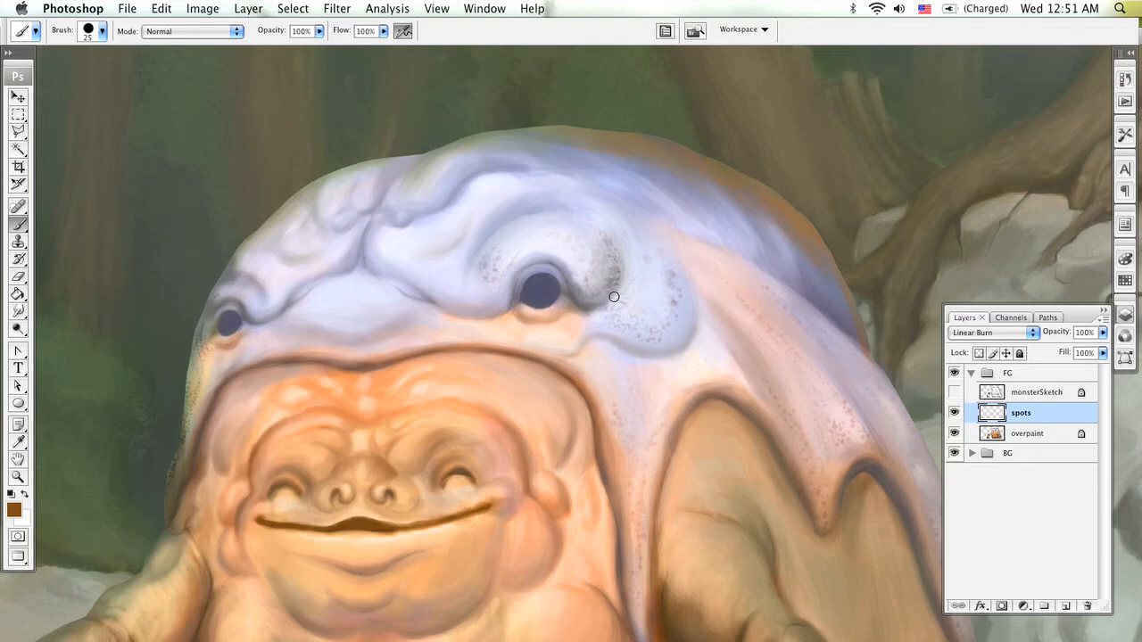
{"action": "scroll", "coordinate": [582, 279], "scroll_direction": "left", "scroll_amount": 6}
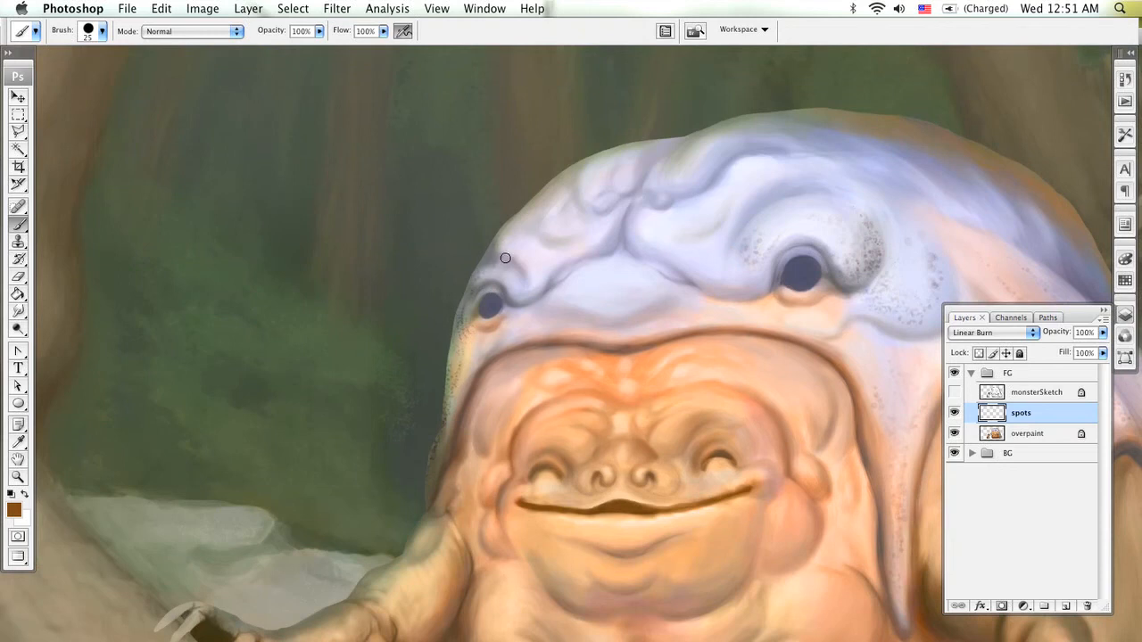
{"action": "scroll", "coordinate": [684, 260], "scroll_direction": "right", "scroll_amount": 7}
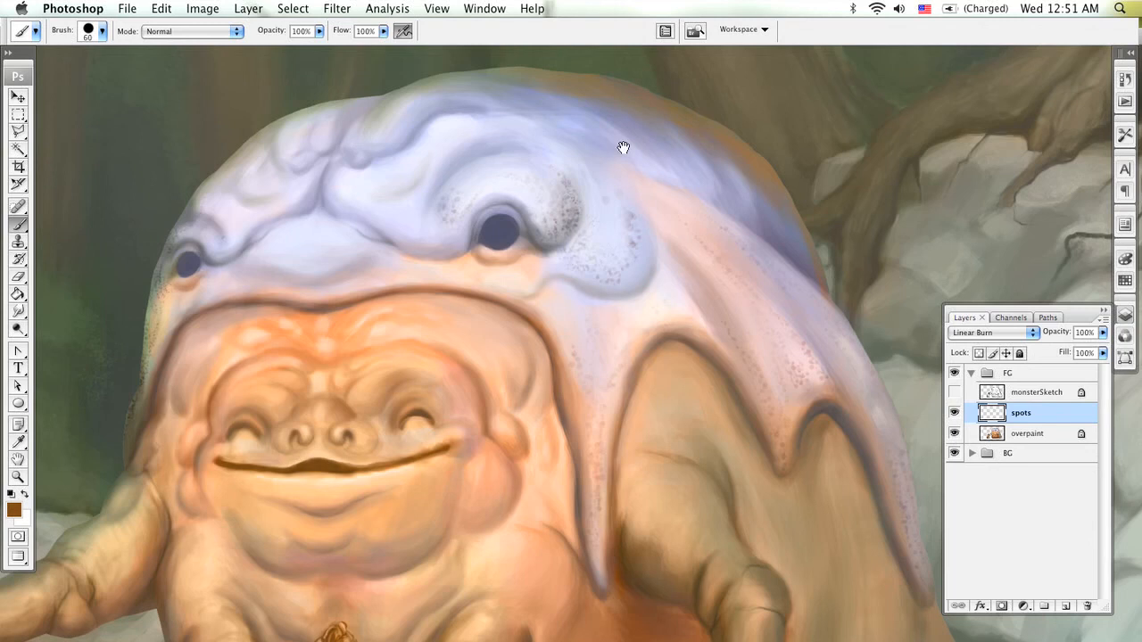
- Add a new layer above spots and scatter 60 px brown dots over the top of the head and adjoining background
{"action": "left_click_drag", "start_coordinate": [613, 189], "coordinate": [613, 310]}
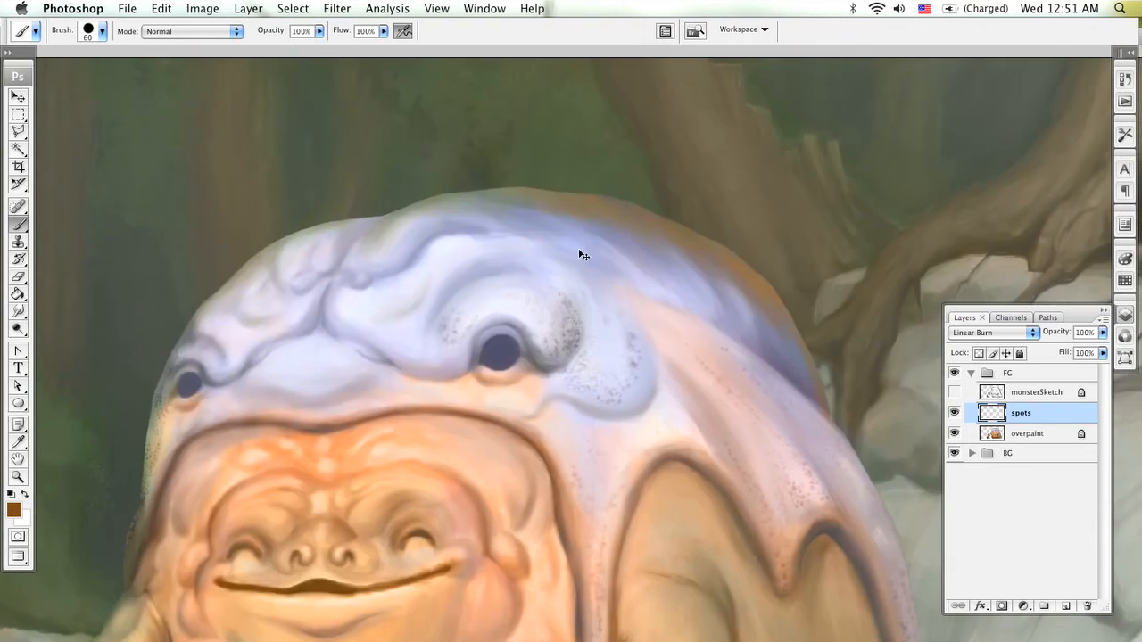
{"action": "left_click_drag", "start_coordinate": [538, 279], "coordinate": [629, 262]}
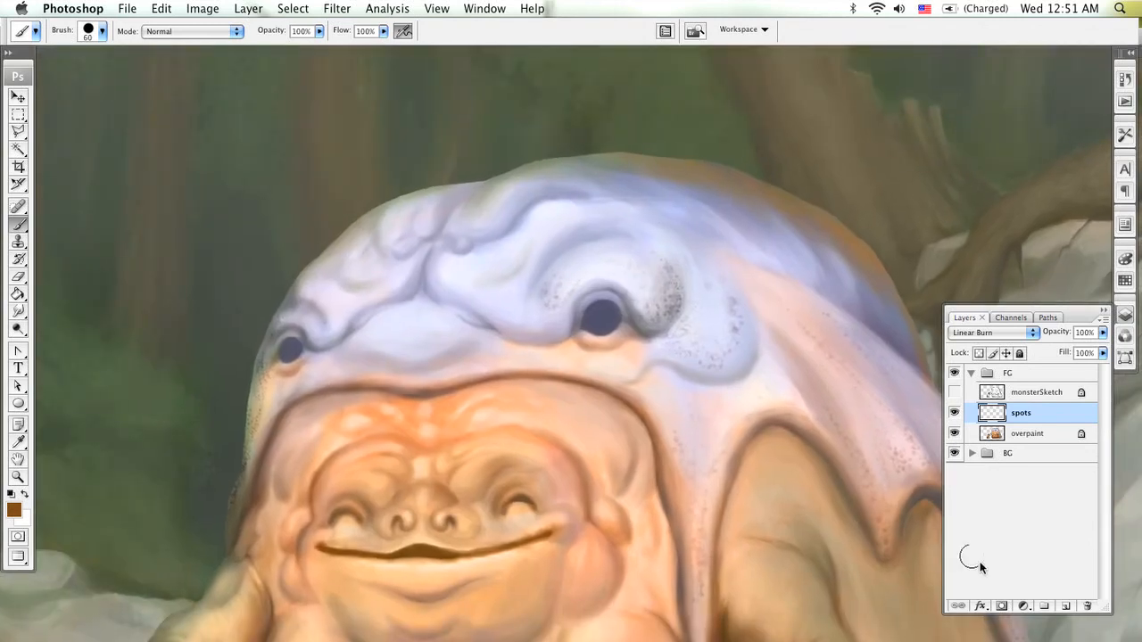
{"action": "left_click", "coordinate": [1066, 608]}
{"action": "left_click_drag", "start_coordinate": [652, 234], "coordinate": [577, 280]}
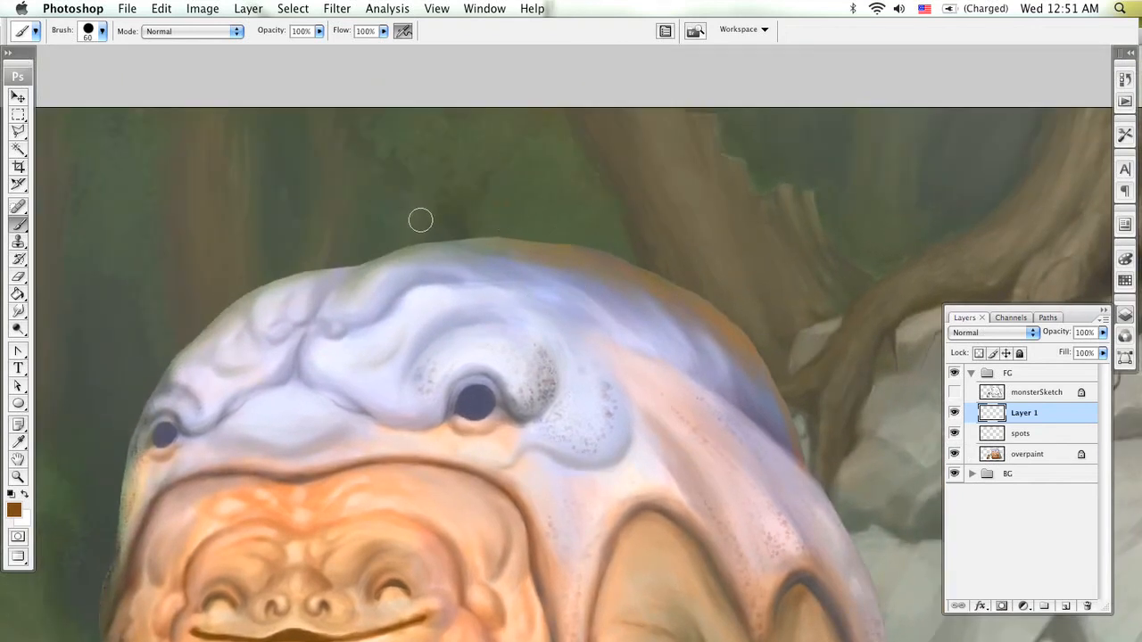
{"action": "mouse_move", "coordinate": [637, 217]}
{"action": "left_mouse_down"}
{"action": "mouse_move", "coordinate": [413, 235]}
{"action": "mouse_move", "coordinate": [592, 239]}
{"action": "mouse_move", "coordinate": [690, 257]}
{"action": "mouse_move", "coordinate": [432, 260]}
{"action": "mouse_move", "coordinate": [483, 278]}
{"action": "mouse_move", "coordinate": [717, 293]}
{"action": "mouse_move", "coordinate": [557, 318]}
{"action": "mouse_move", "coordinate": [406, 321]}
{"action": "mouse_move", "coordinate": [714, 330]}
{"action": "mouse_move", "coordinate": [738, 333]}
{"action": "mouse_move", "coordinate": [690, 341]}
{"action": "mouse_move", "coordinate": [741, 348]}
{"action": "left_mouse_up"}
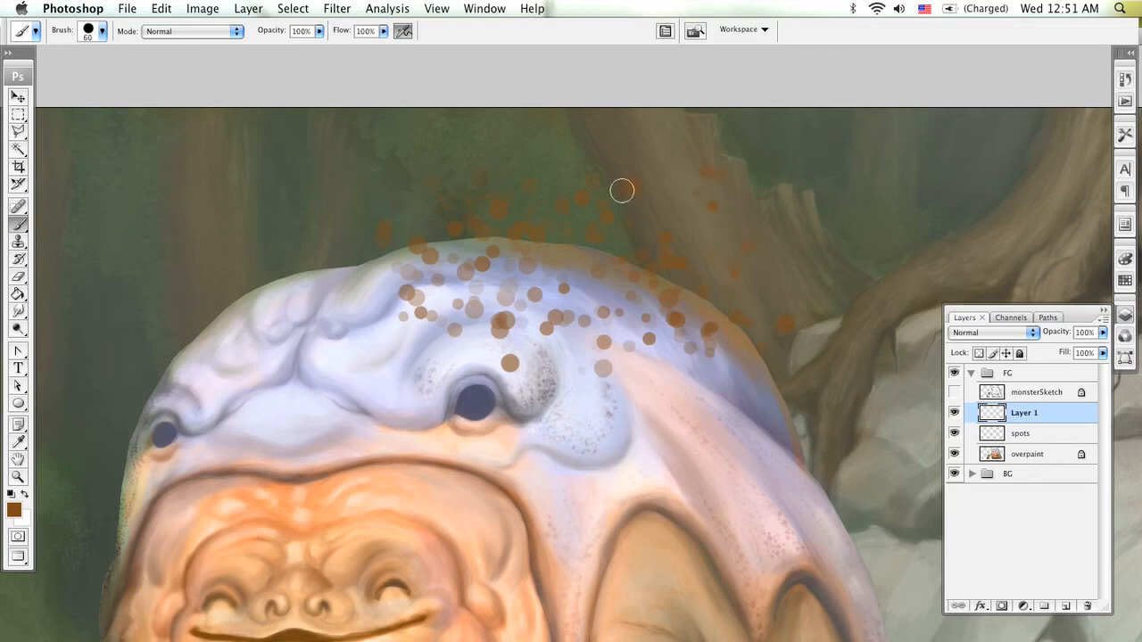
{"action": "mouse_move", "coordinate": [622, 190]}
{"action": "left_mouse_down"}
{"action": "mouse_move", "coordinate": [719, 216]}
{"action": "mouse_move", "coordinate": [784, 364]}
{"action": "mouse_move", "coordinate": [739, 327]}
{"action": "left_mouse_up"}
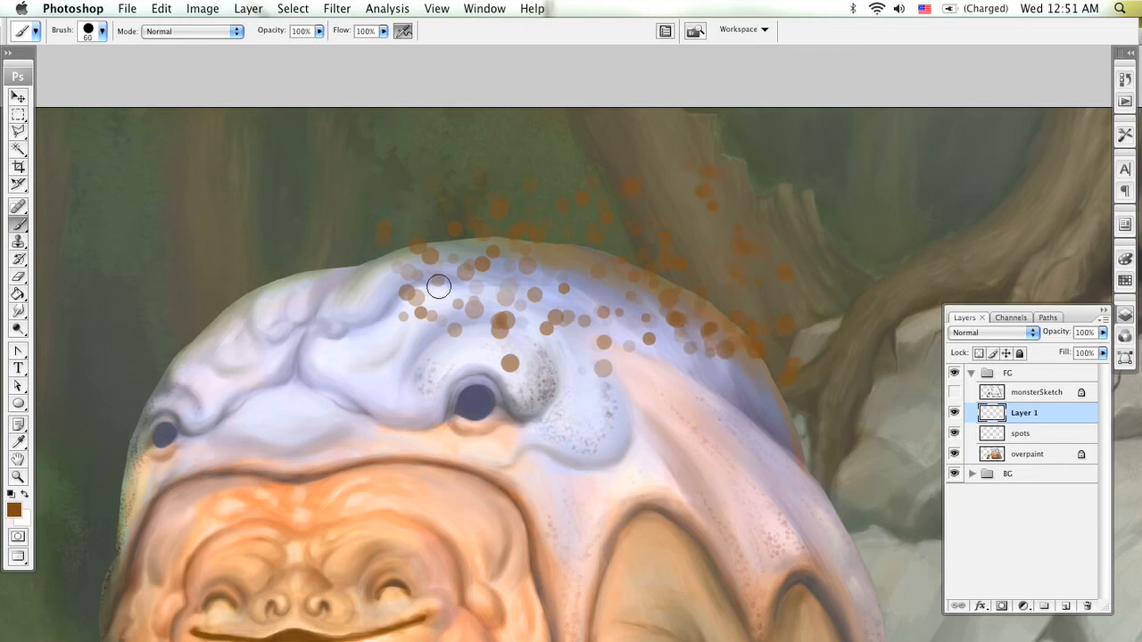
{"action": "mouse_move", "coordinate": [439, 287]}
{"action": "left_mouse_down"}
{"action": "mouse_move", "coordinate": [358, 328]}
{"action": "mouse_move", "coordinate": [319, 411]}
{"action": "mouse_move", "coordinate": [345, 331]}
{"action": "mouse_move", "coordinate": [426, 245]}
{"action": "mouse_move", "coordinate": [479, 280]}
{"action": "mouse_move", "coordinate": [411, 328]}
{"action": "mouse_move", "coordinate": [316, 432]}
{"action": "mouse_move", "coordinate": [310, 367]}
{"action": "mouse_move", "coordinate": [475, 234]}
{"action": "left_mouse_up"}
{"action": "mouse_move", "coordinate": [777, 345]}
{"action": "left_mouse_down"}
{"action": "mouse_move", "coordinate": [827, 406]}
{"action": "mouse_move", "coordinate": [810, 336]}
{"action": "left_mouse_up"}
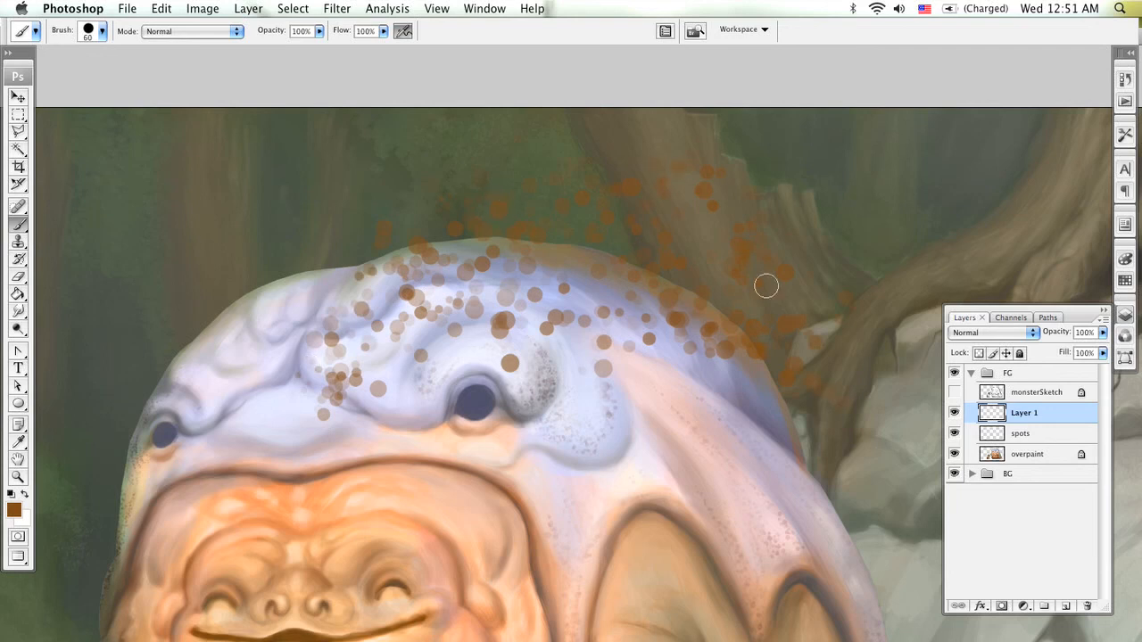
{"action": "mouse_move", "coordinate": [212, 302]}
{"action": "left_mouse_down"}
{"action": "mouse_move", "coordinate": [348, 285]}
{"action": "mouse_move", "coordinate": [336, 294]}
{"action": "mouse_move", "coordinate": [323, 365]}
{"action": "mouse_move", "coordinate": [379, 211]}
{"action": "mouse_move", "coordinate": [342, 354]}
{"action": "mouse_move", "coordinate": [386, 268]}
{"action": "mouse_move", "coordinate": [345, 256]}
{"action": "left_mouse_up"}
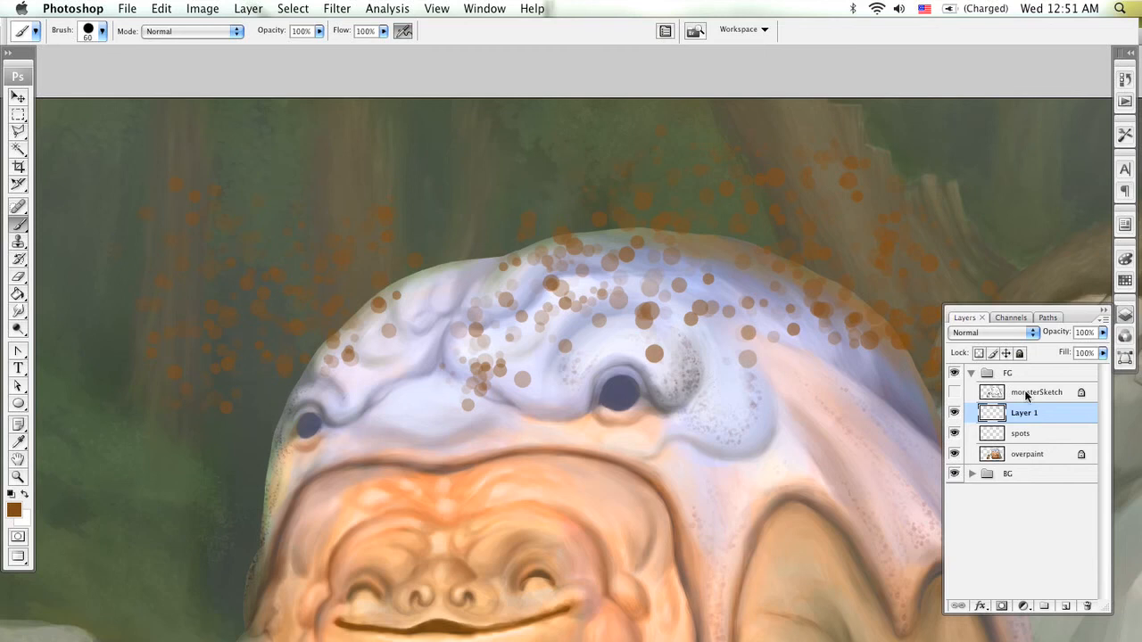
- Set the new spots layer's blend mode to Linear Burn
{"action": "left_click", "coordinate": [1038, 436]}
{"action": "left_click", "coordinate": [1046, 412]}
{"action": "left_click", "coordinate": [1020, 336]}
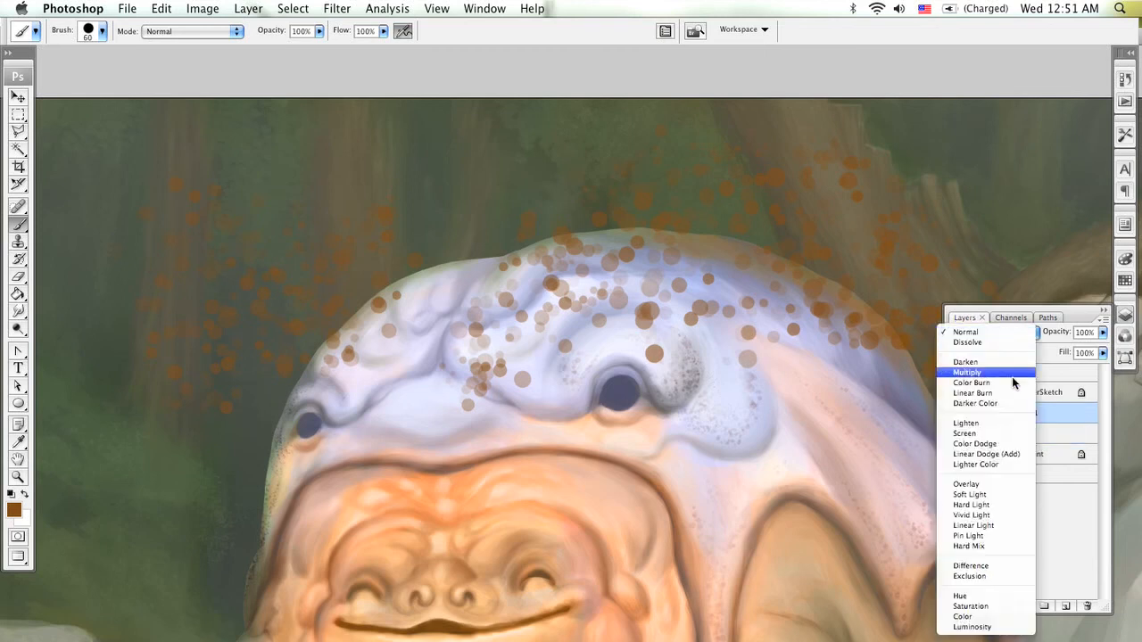
{"action": "left_click", "coordinate": [1012, 393]}
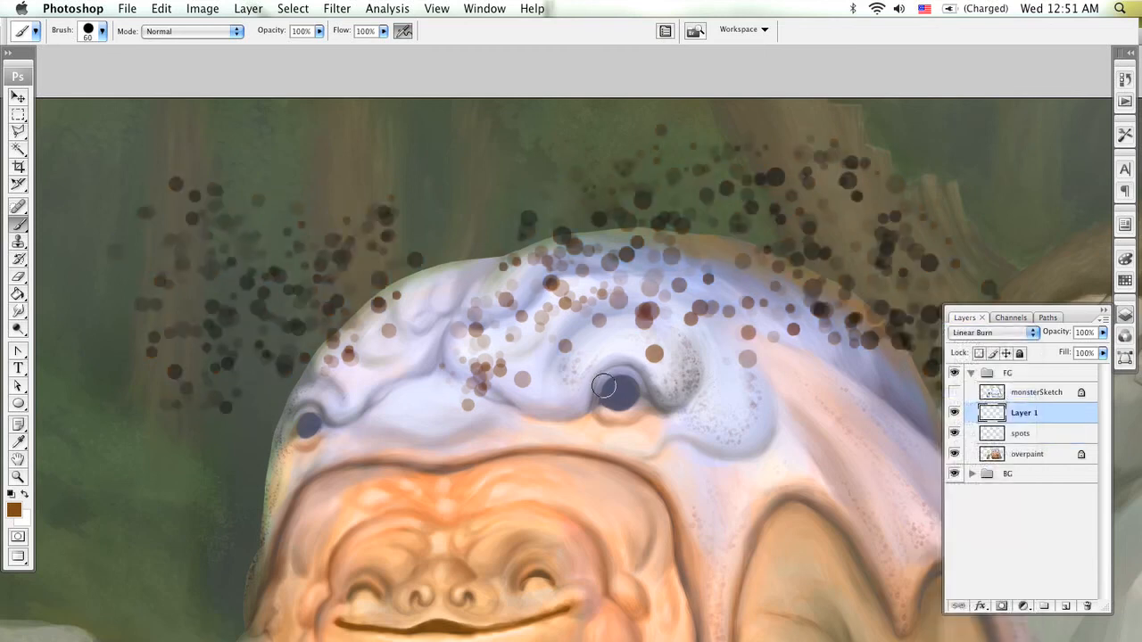
- Enclose the large dots over the crown and back in a polygonal lasso selection and put them in Warp mode
{"action": "key", "text": "l"}
{"action": "scroll", "coordinate": [581, 370], "scroll_direction": "right", "scroll_amount": 5}
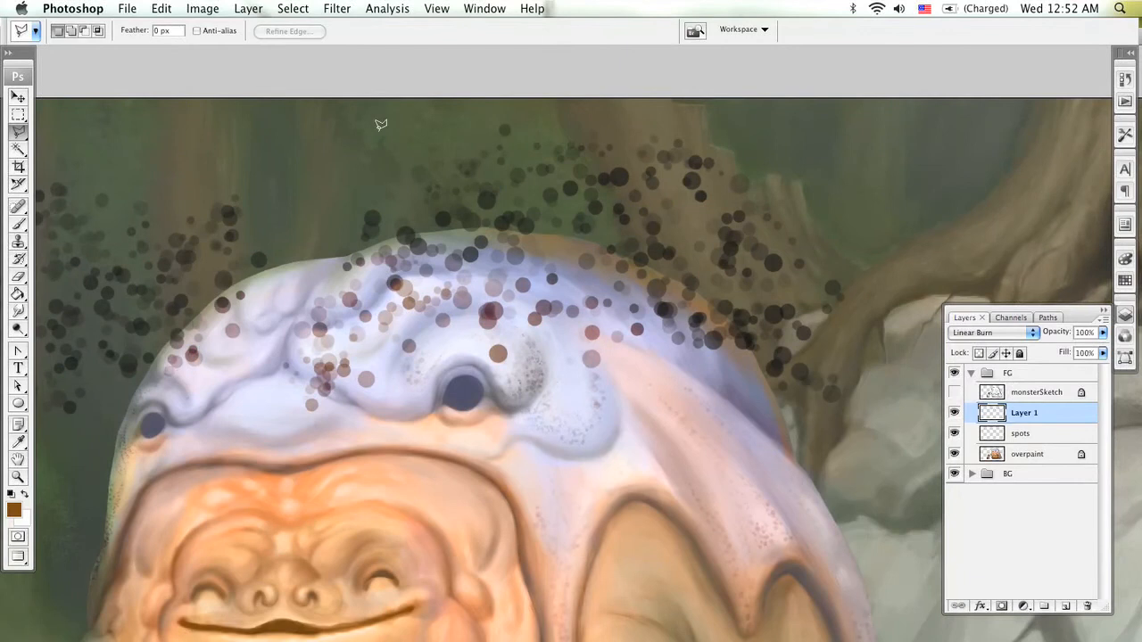
{"action": "mouse_move", "coordinate": [386, 120]}
{"action": "left_mouse_down"}
{"action": "mouse_move", "coordinate": [293, 257]}
{"action": "mouse_move", "coordinate": [277, 383]}
{"action": "mouse_move", "coordinate": [301, 460]}
{"action": "mouse_move", "coordinate": [689, 432]}
{"action": "mouse_move", "coordinate": [788, 466]}
{"action": "mouse_move", "coordinate": [875, 398]}
{"action": "mouse_move", "coordinate": [904, 286]}
{"action": "mouse_move", "coordinate": [852, 133]}
{"action": "mouse_move", "coordinate": [761, 105]}
{"action": "mouse_move", "coordinate": [580, 125]}
{"action": "left_mouse_up"}
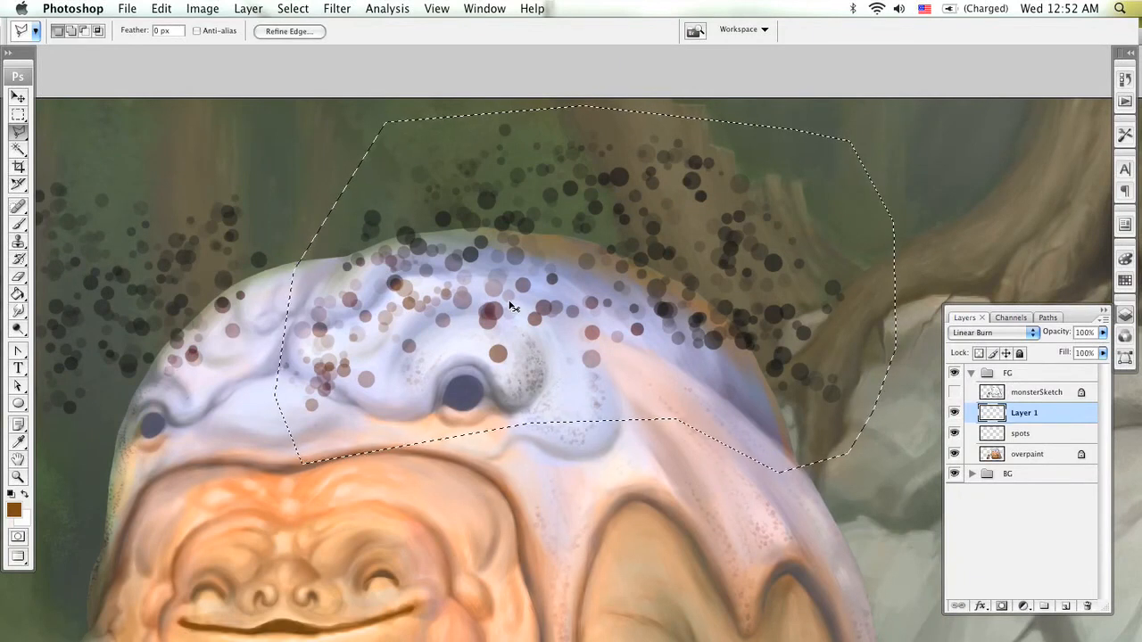
{"action": "key", "text": "ctrl+t"}
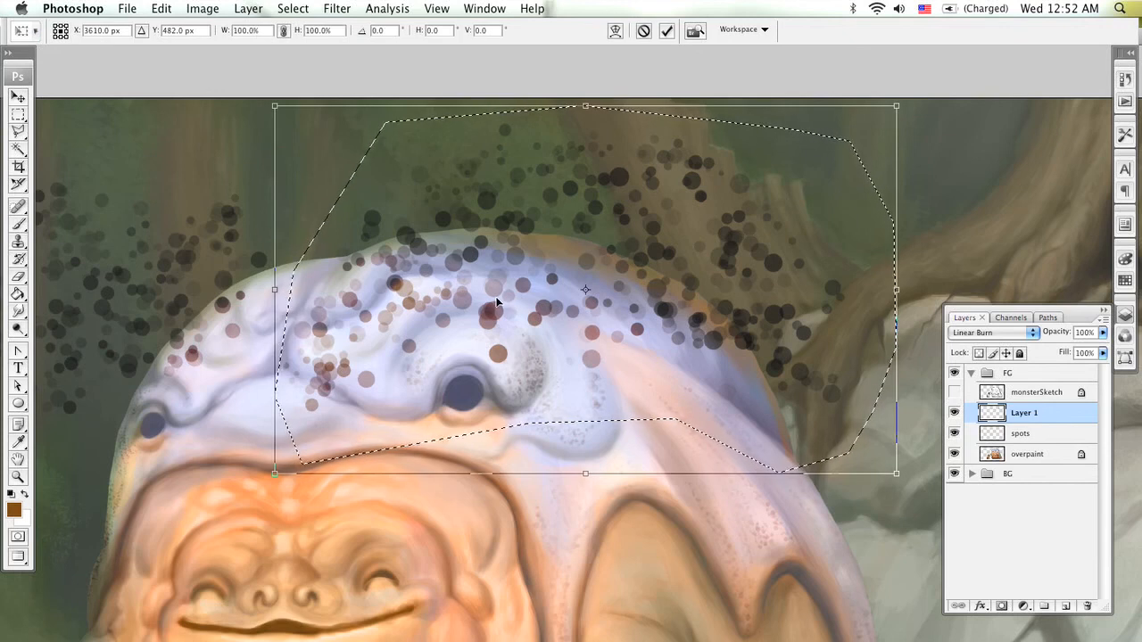
{"action": "left_click", "coordinate": [202, 9]}
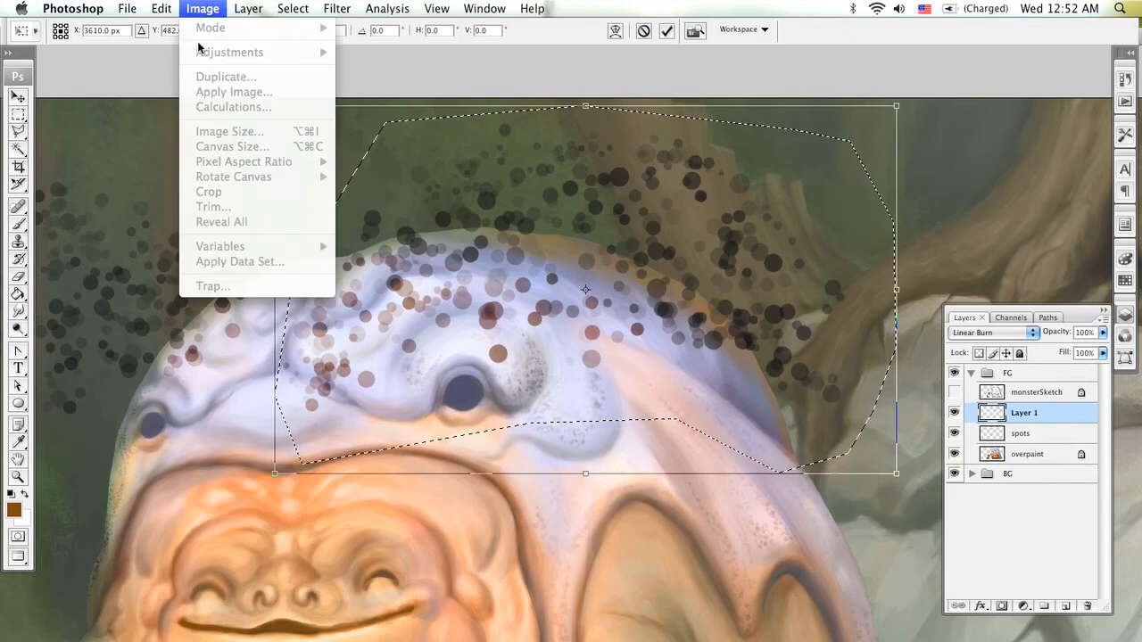
{"action": "mouse_move", "coordinate": [161, 7]}
{"action": "mouse_move", "coordinate": [264, 308]}
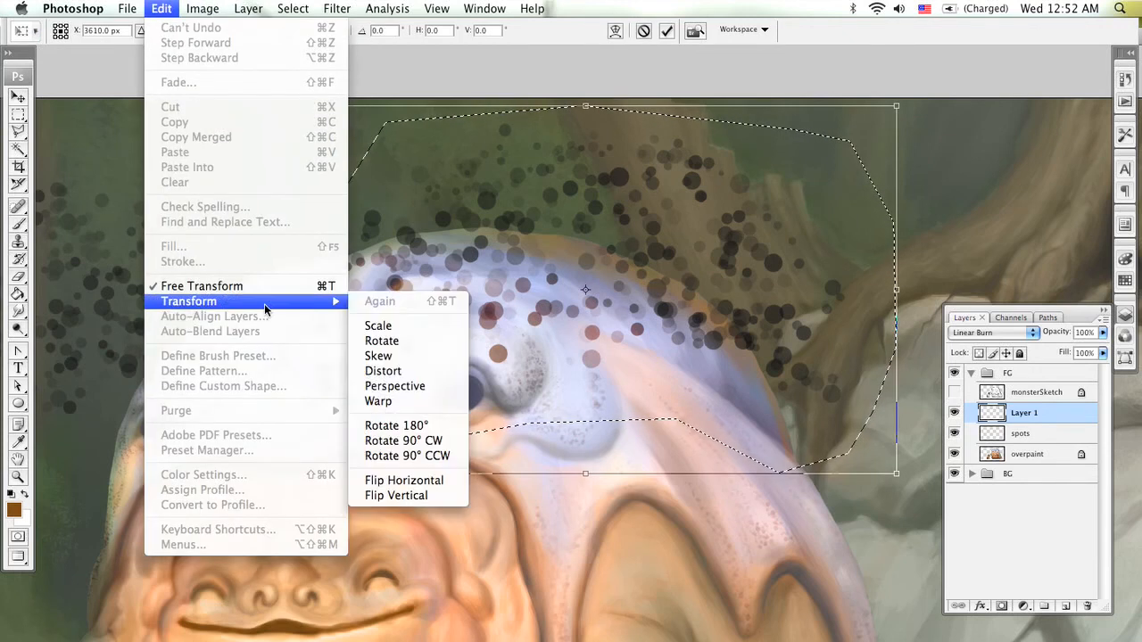
{"action": "left_click", "coordinate": [378, 400]}
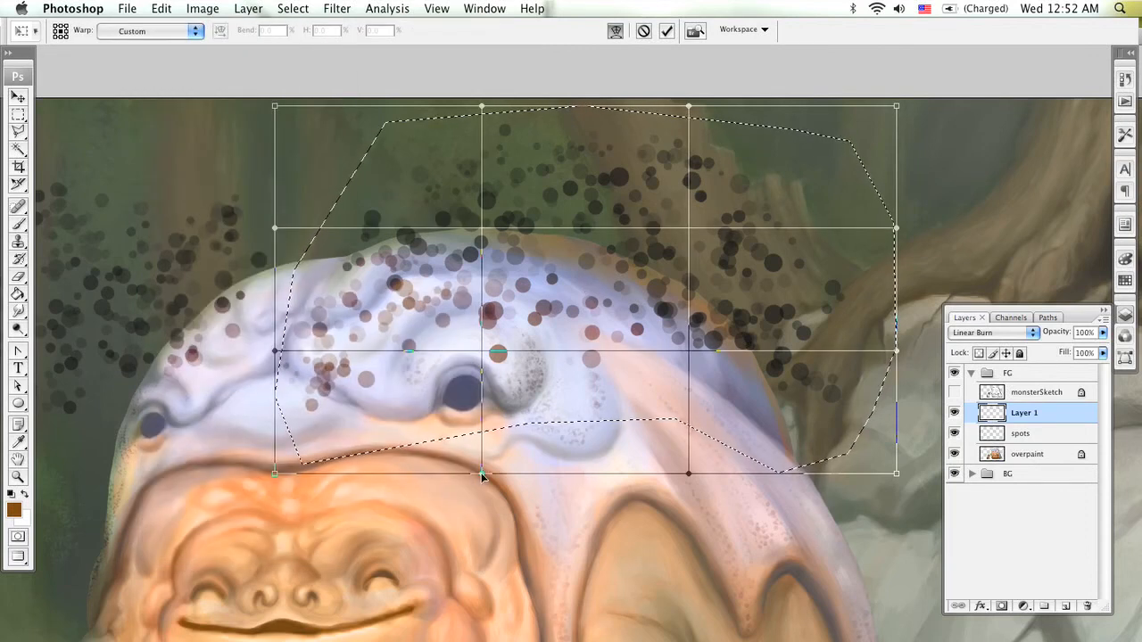
- Bend the warp mesh into an arch over the creature's crown, pulling its upper corners and lower edge toward the head's form
{"action": "left_click_drag", "start_coordinate": [481, 473], "coordinate": [479, 304]}
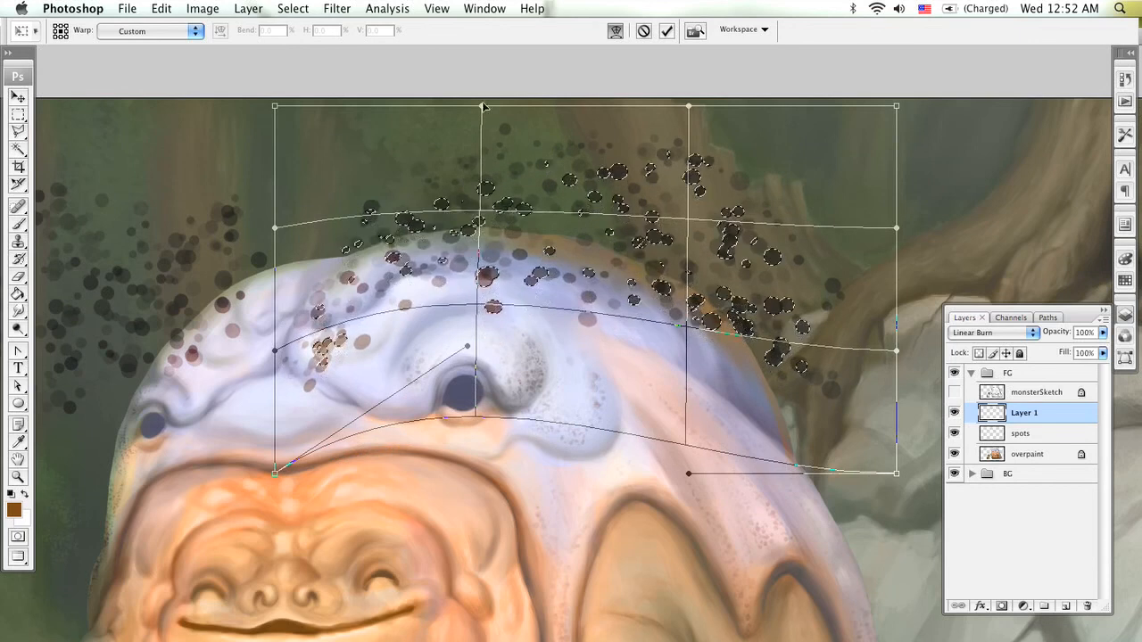
{"action": "left_click_drag", "start_coordinate": [483, 106], "coordinate": [490, 166]}
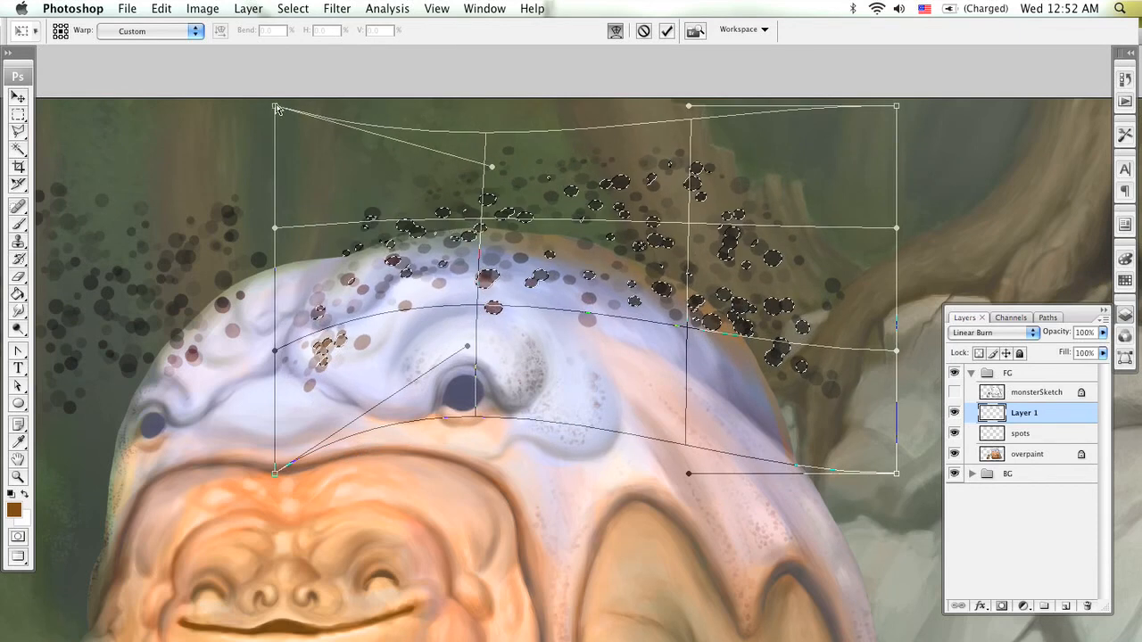
{"action": "left_click_drag", "start_coordinate": [277, 108], "coordinate": [302, 241]}
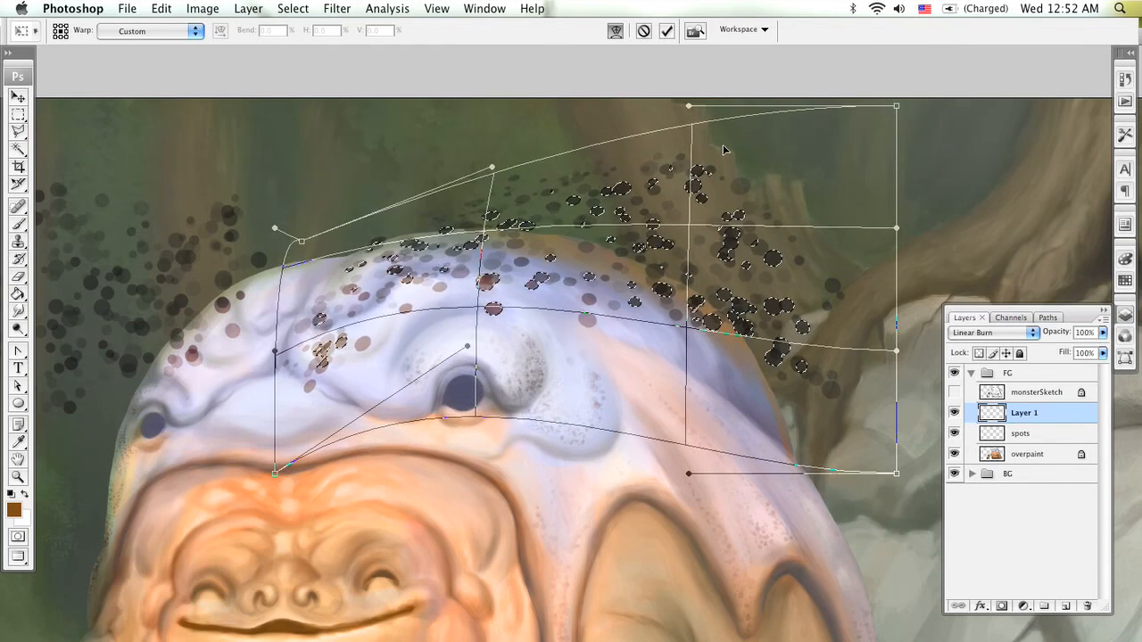
{"action": "left_click_drag", "start_coordinate": [899, 115], "coordinate": [822, 418]}
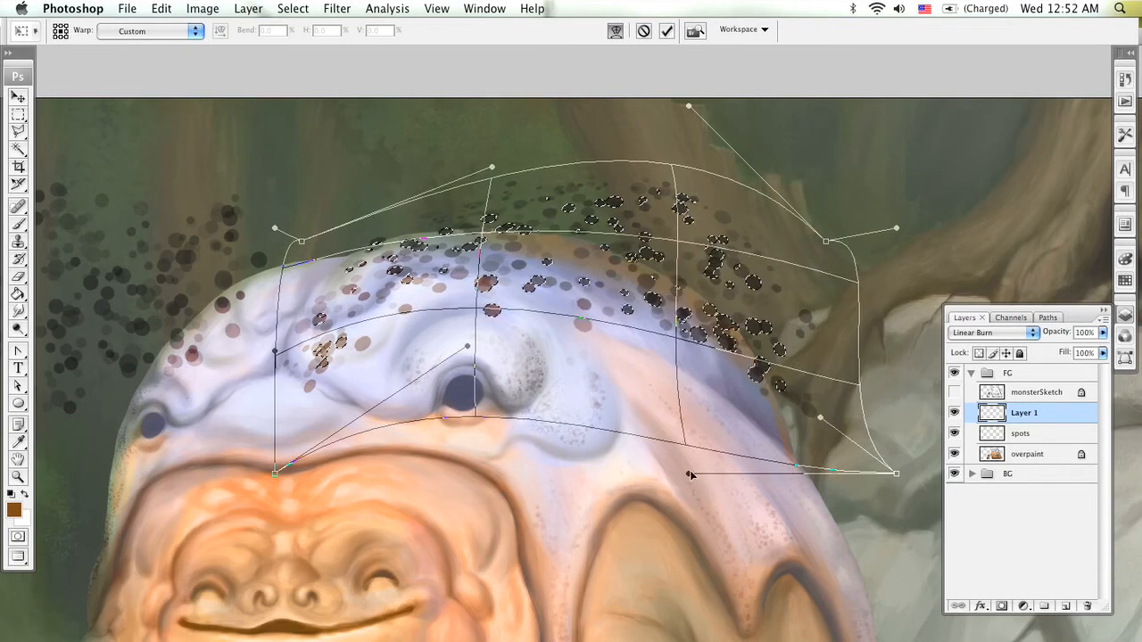
{"action": "left_click_drag", "start_coordinate": [676, 434], "coordinate": [643, 357]}
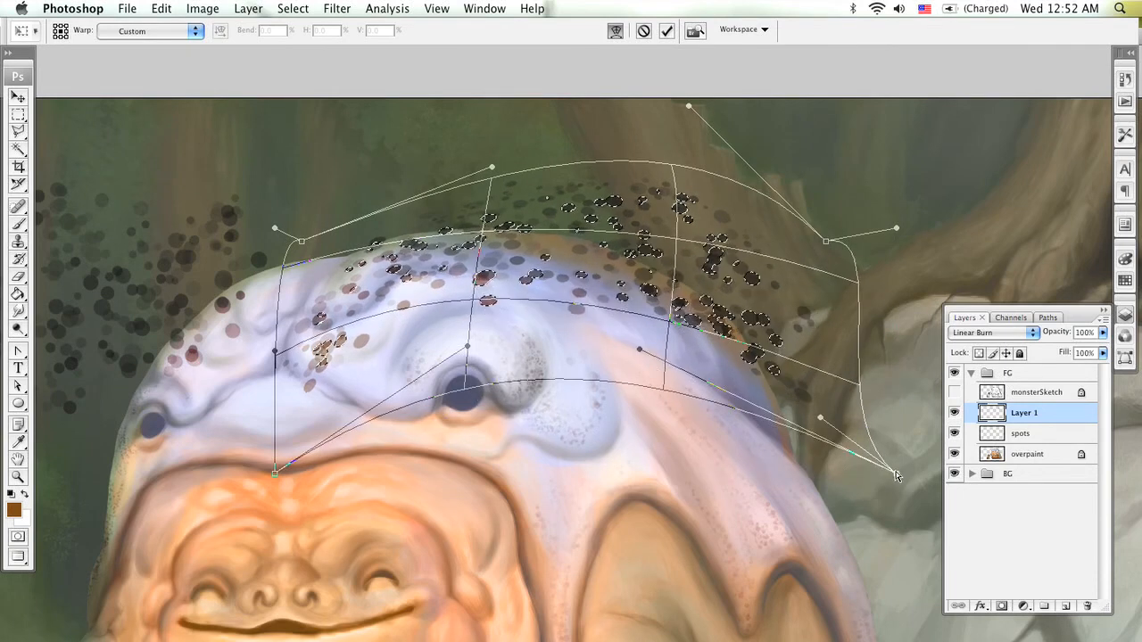
{"action": "left_click_drag", "start_coordinate": [897, 475], "coordinate": [834, 515]}
{"action": "left_click_drag", "start_coordinate": [689, 106], "coordinate": [723, 216]}
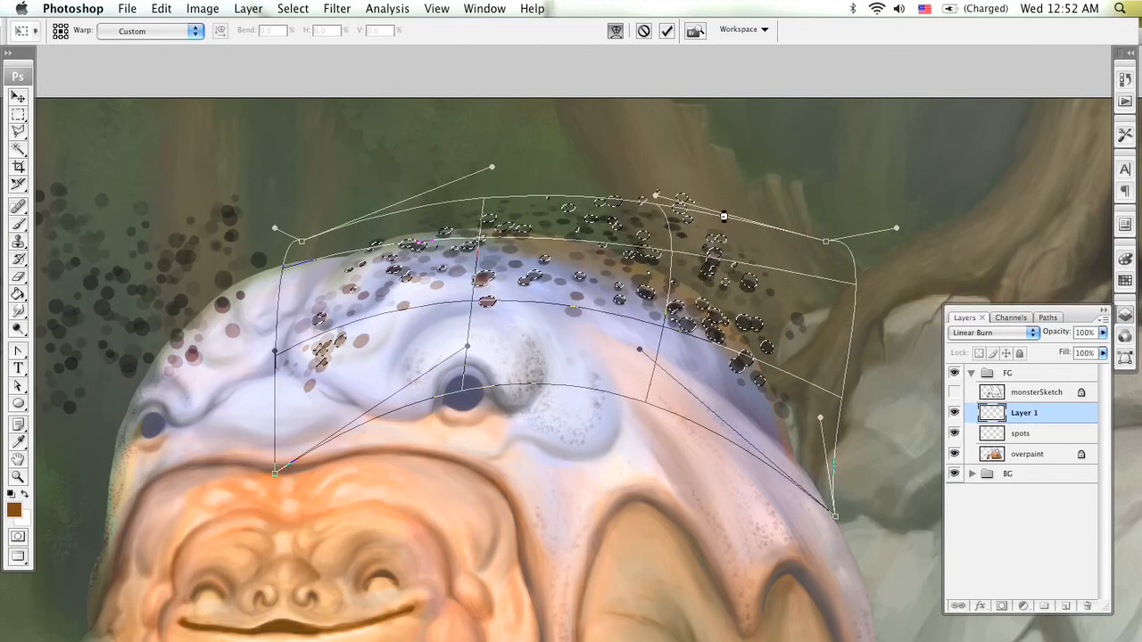
- Fit the mesh's rear corner to the slope of the back and compress the dots above the large eye toward the crown
{"action": "left_click_drag", "start_coordinate": [826, 243], "coordinate": [771, 320]}
{"action": "left_click_drag", "start_coordinate": [774, 329], "coordinate": [776, 327]}
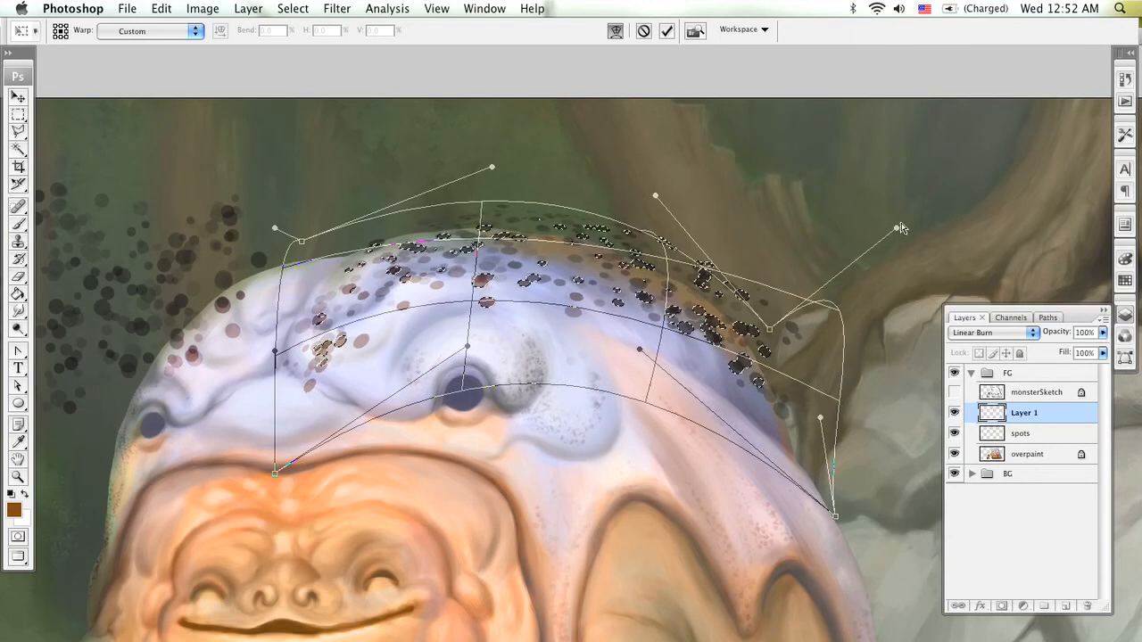
{"action": "left_click_drag", "start_coordinate": [898, 229], "coordinate": [824, 336]}
{"action": "left_click_drag", "start_coordinate": [657, 272], "coordinate": [477, 272]}
{"action": "left_click_drag", "start_coordinate": [276, 474], "coordinate": [276, 349]}
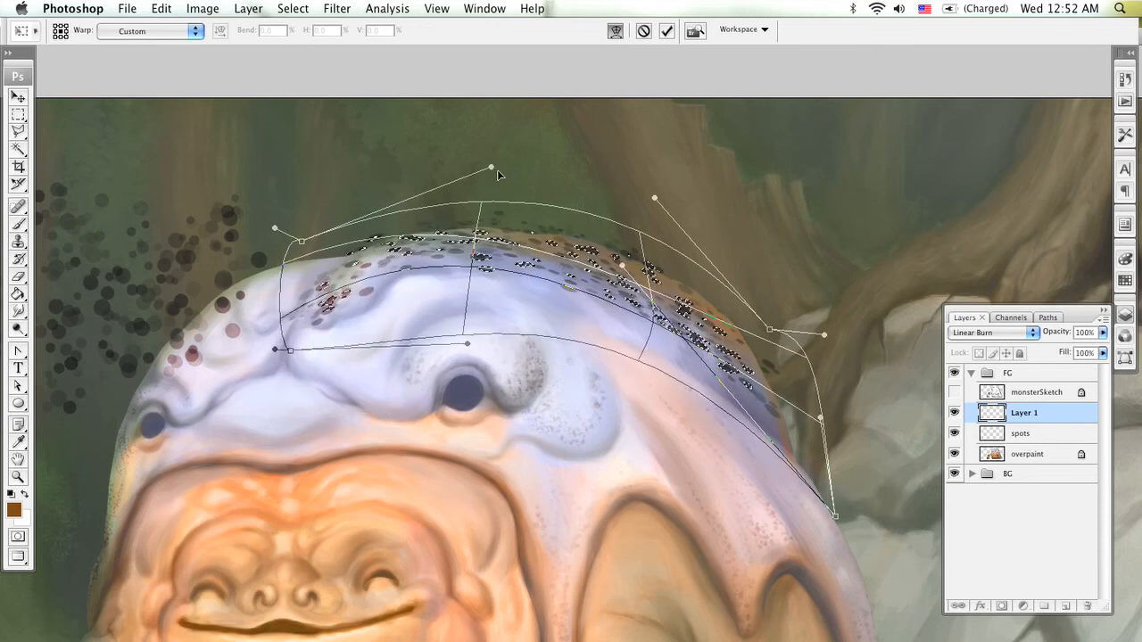
- Refine the mesh edges so the crown spots follow the head's outline, apply the warp and clear the selection
{"action": "left_click_drag", "start_coordinate": [492, 168], "coordinate": [501, 187]}
{"action": "left_click_drag", "start_coordinate": [566, 220], "coordinate": [565, 216]}
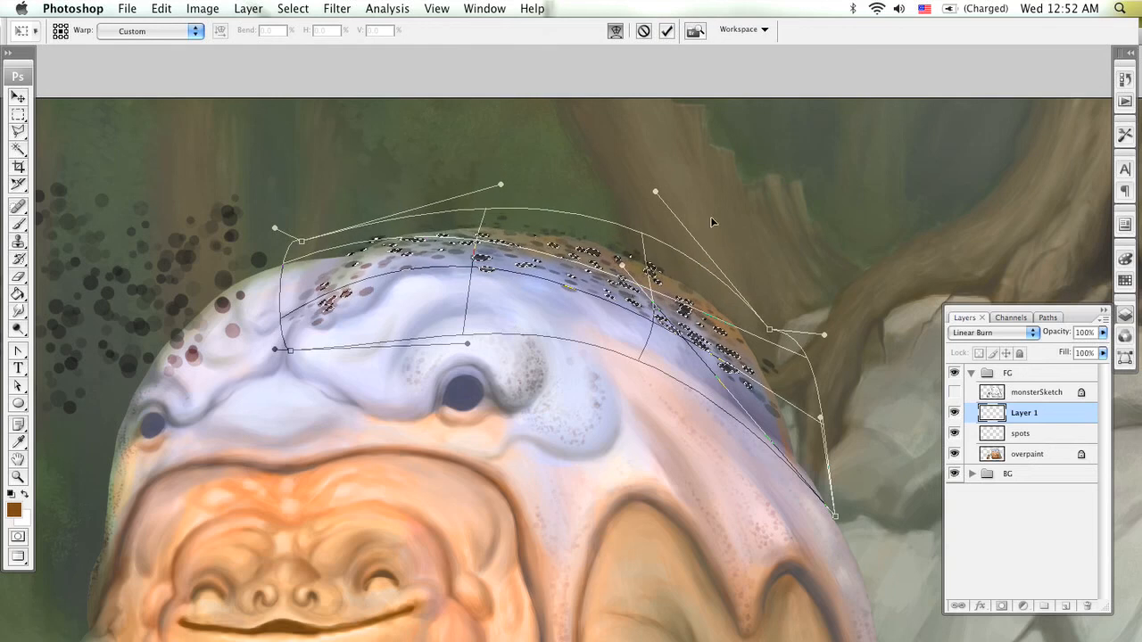
{"action": "left_click_drag", "start_coordinate": [656, 192], "coordinate": [684, 250]}
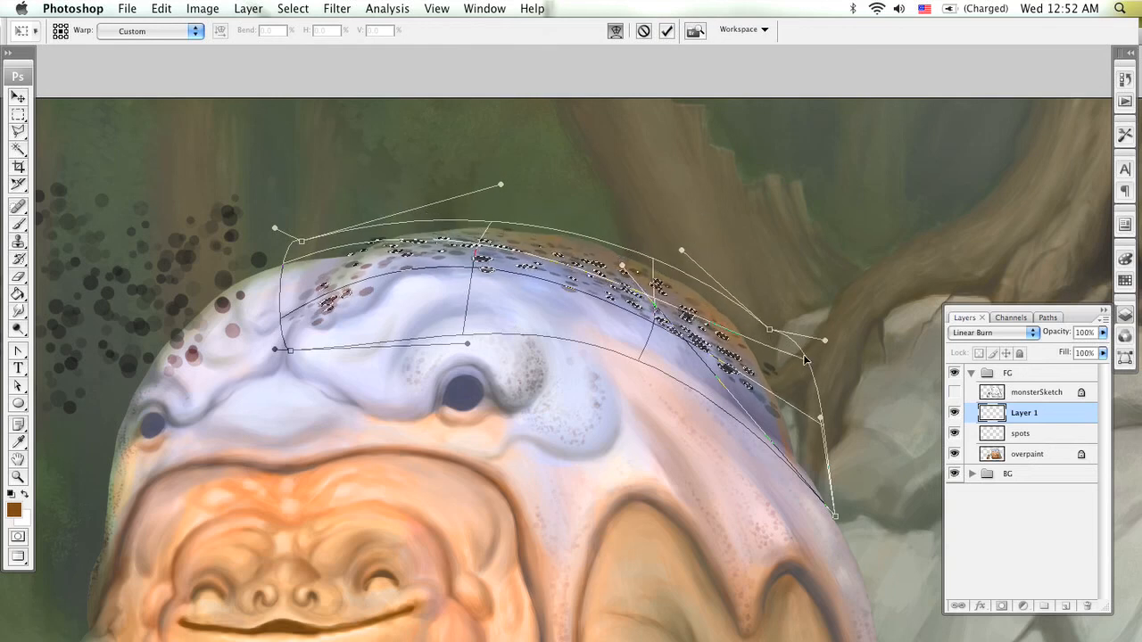
{"action": "left_click_drag", "start_coordinate": [825, 340], "coordinate": [801, 305]}
{"action": "left_click_drag", "start_coordinate": [682, 251], "coordinate": [731, 254]}
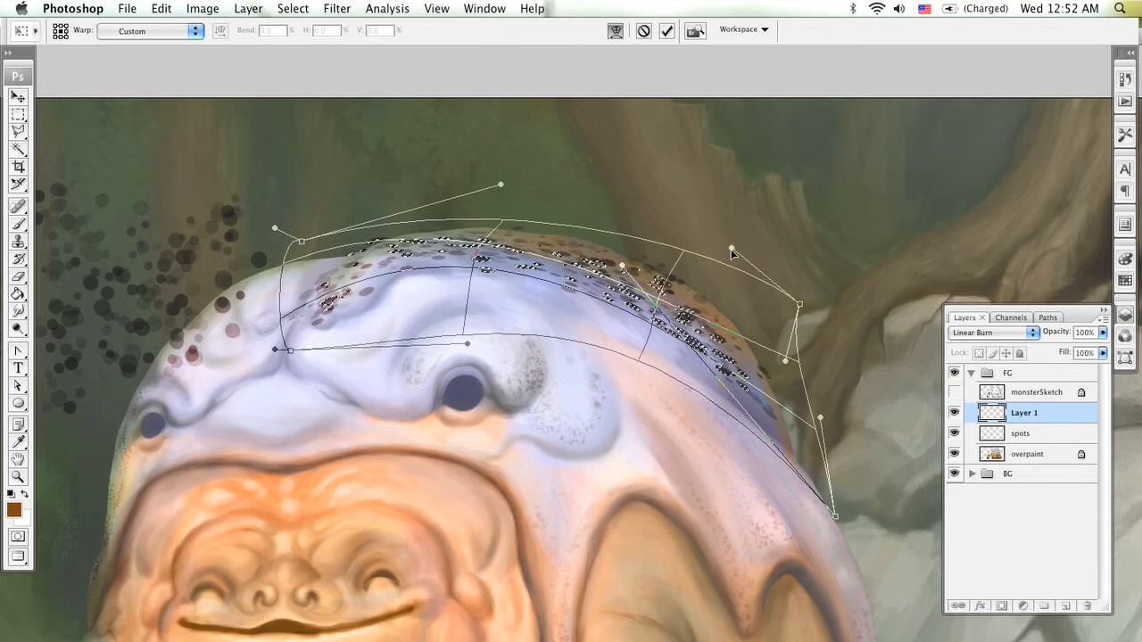
{"action": "left_click_drag", "start_coordinate": [785, 362], "coordinate": [806, 365]}
{"action": "left_click_drag", "start_coordinate": [821, 417], "coordinate": [832, 439]}
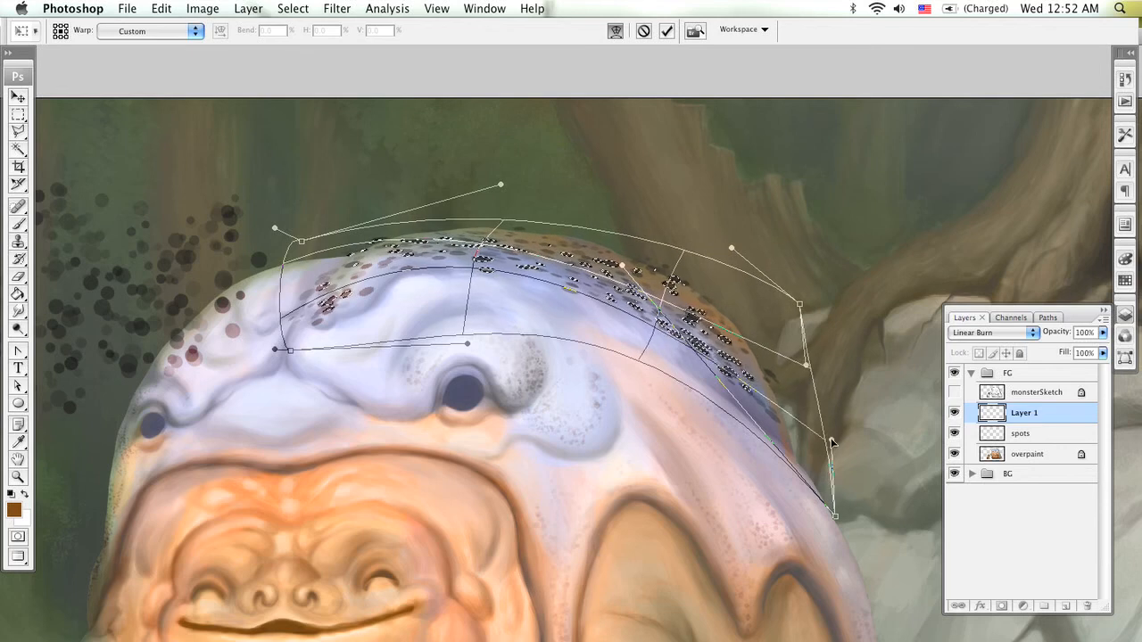
{"action": "left_click_drag", "start_coordinate": [622, 265], "coordinate": [640, 338]}
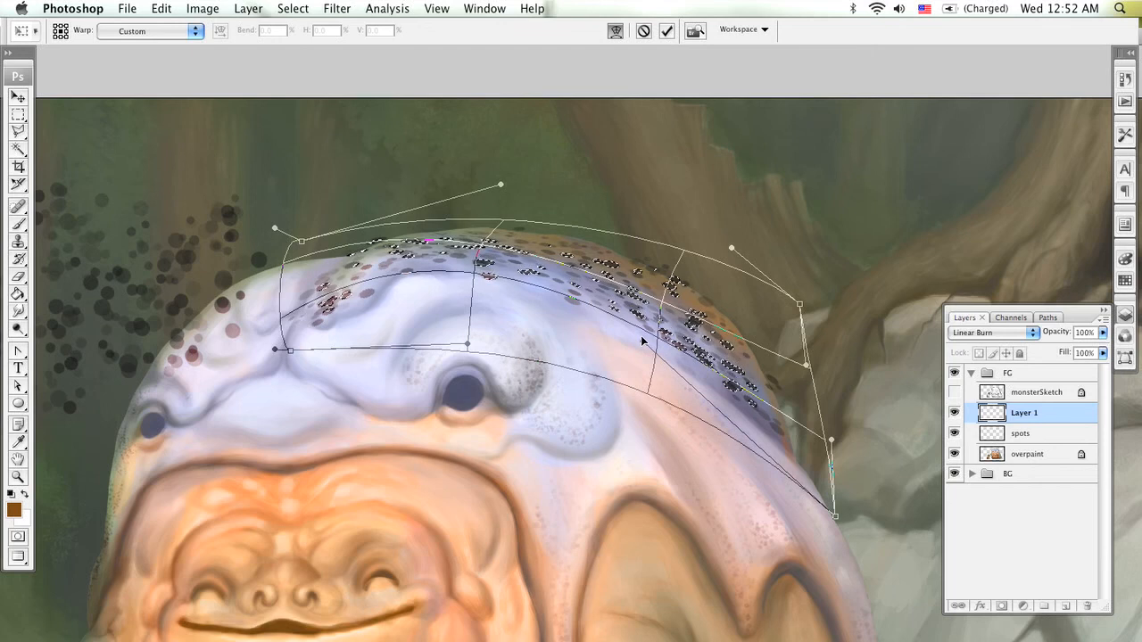
{"action": "key", "text": "Return"}
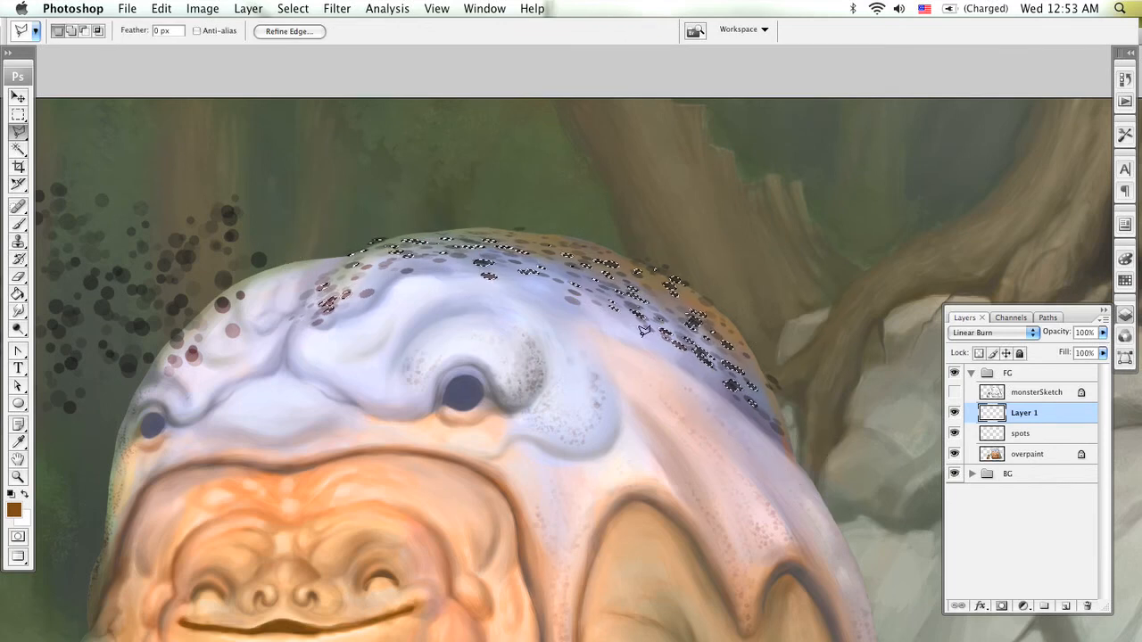
{"action": "key", "text": "ctrl+d"}
{"action": "mouse_move", "coordinate": [592, 425]}
{"action": "left_mouse_down"}
{"action": "mouse_move", "coordinate": [622, 434]}
{"action": "mouse_move", "coordinate": [708, 416]}
{"action": "mouse_move", "coordinate": [746, 351]}
{"action": "mouse_move", "coordinate": [792, 401]}
{"action": "left_mouse_up"}
{"action": "left_click", "coordinate": [1013, 334]}
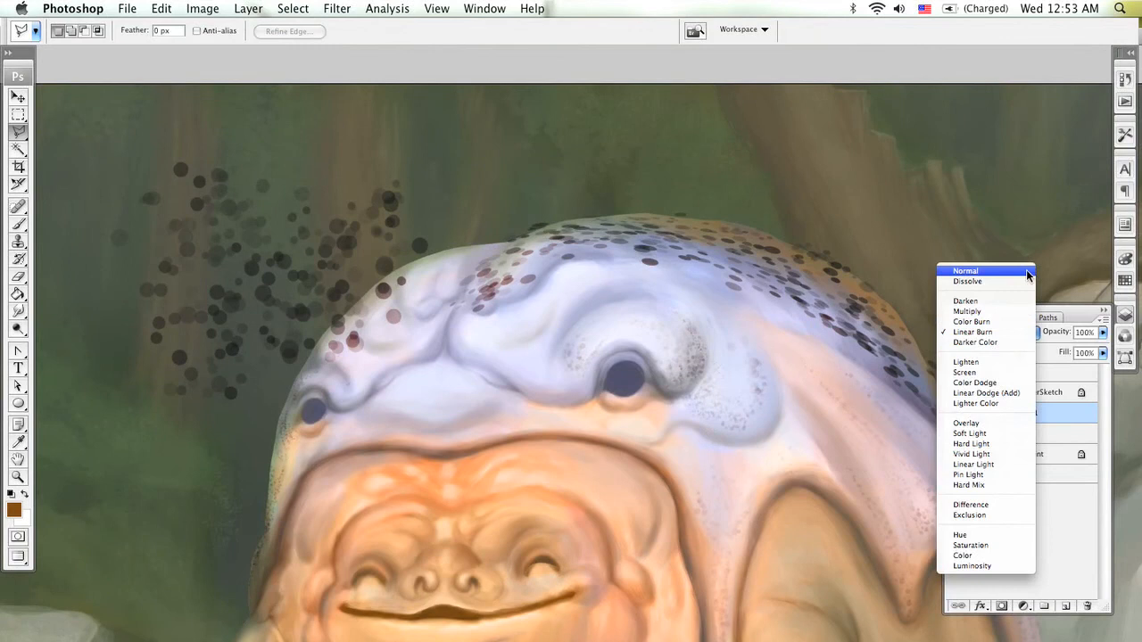
{"action": "left_click", "coordinate": [763, 353]}
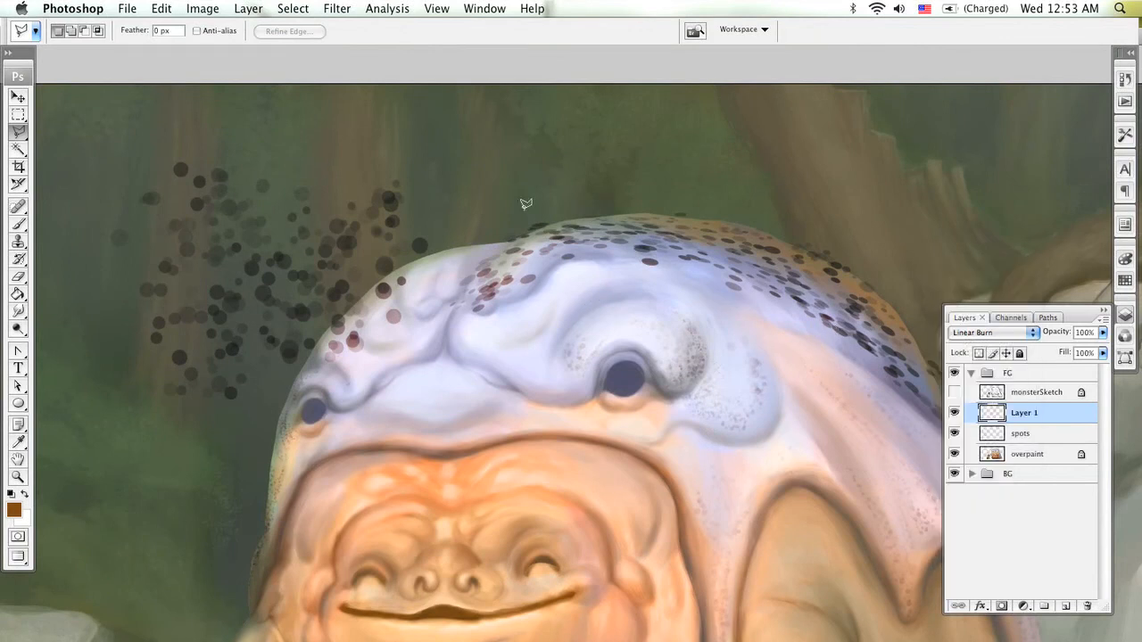
- Enclose the unwarped dots beside the small far eye in a polygonal lasso selection and put them in Warp mode
{"action": "mouse_move", "coordinate": [444, 170]}
{"action": "left_mouse_down"}
{"action": "mouse_move", "coordinate": [98, 164]}
{"action": "mouse_move", "coordinate": [61, 230]}
{"action": "mouse_move", "coordinate": [85, 432]}
{"action": "mouse_move", "coordinate": [201, 463]}
{"action": "mouse_move", "coordinate": [354, 389]}
{"action": "mouse_move", "coordinate": [409, 345]}
{"action": "mouse_move", "coordinate": [443, 265]}
{"action": "left_mouse_up"}
{"action": "left_click_drag", "start_coordinate": [482, 186], "coordinate": [479, 184]}
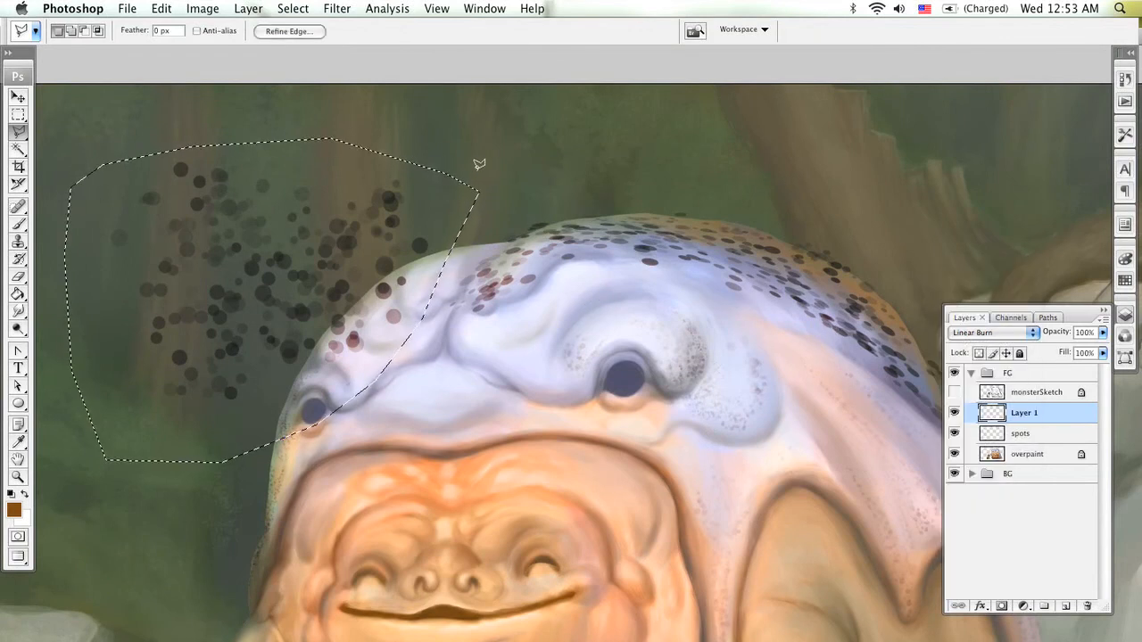
{"action": "key", "text": "super+t"}
{"action": "scroll", "coordinate": [460, 177], "scroll_direction": "left", "scroll_amount": 5}
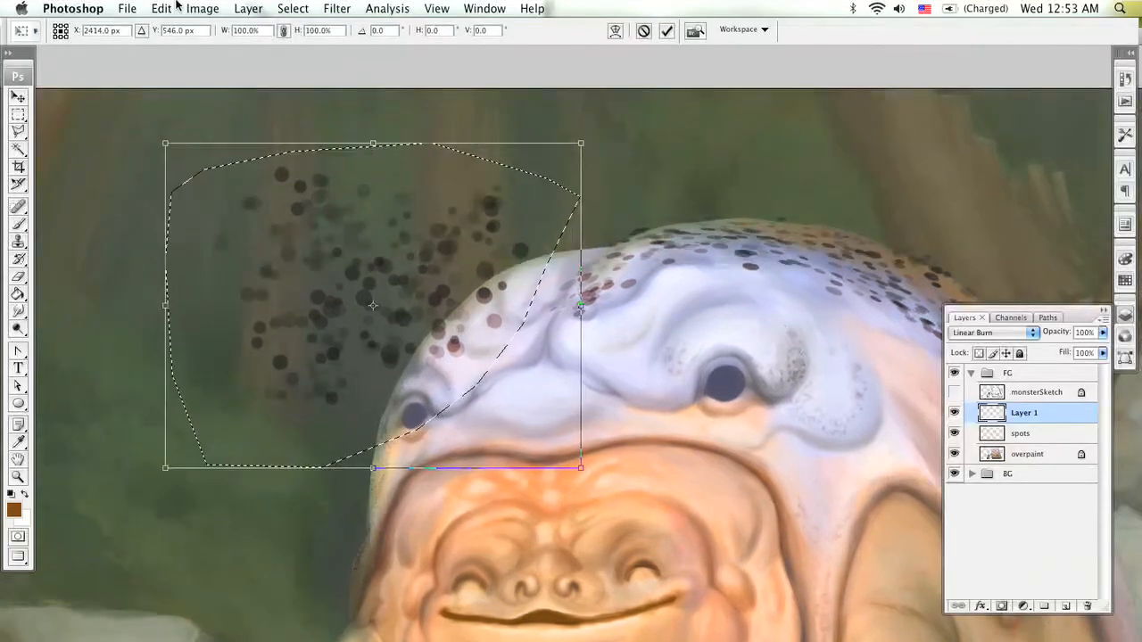
{"action": "left_click", "coordinate": [203, 8]}
{"action": "mouse_move", "coordinate": [167, 7]}
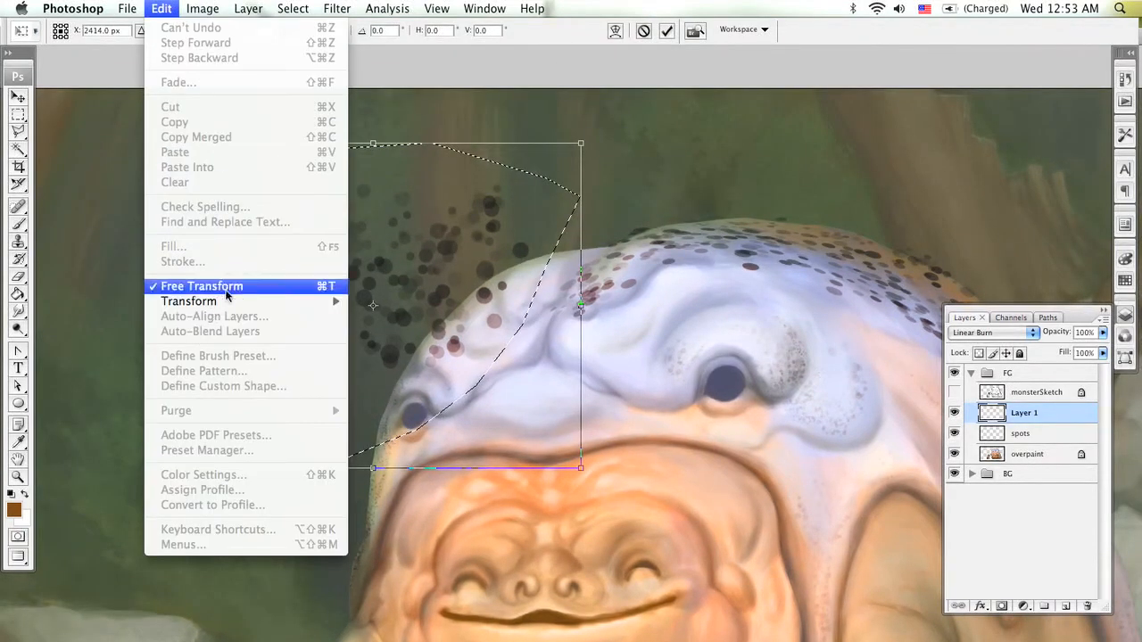
{"action": "mouse_move", "coordinate": [329, 301]}
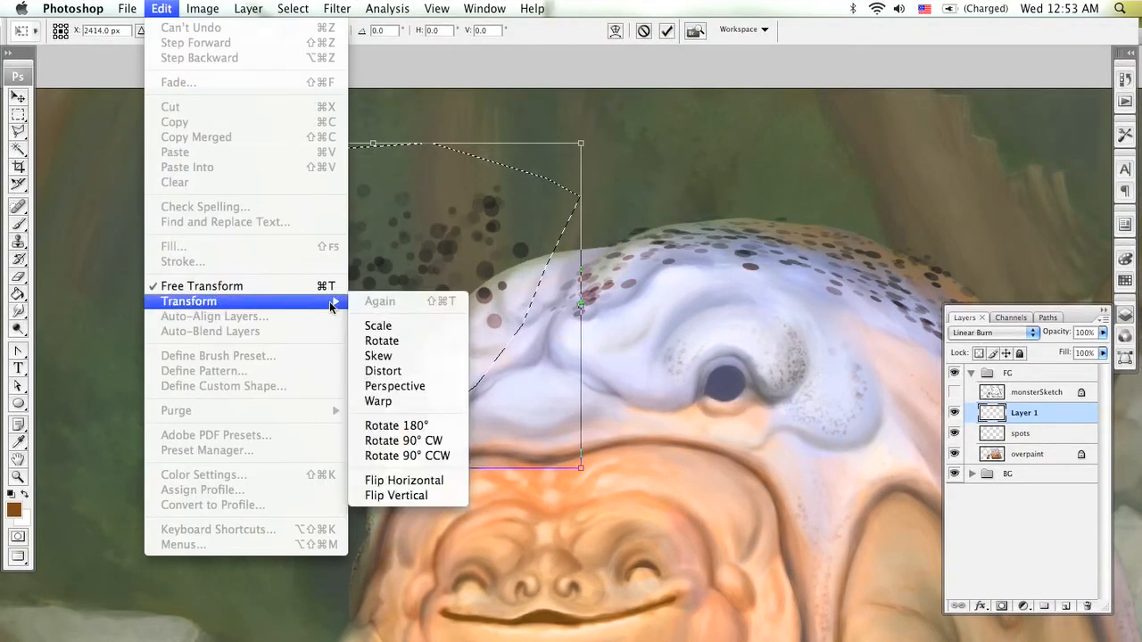
{"action": "left_click", "coordinate": [436, 402]}
- Reshape the mesh's corners and edges so the far-side dots lean toward the crown and flatten above the small eye
{"action": "left_click_drag", "start_coordinate": [207, 177], "coordinate": [300, 242]}
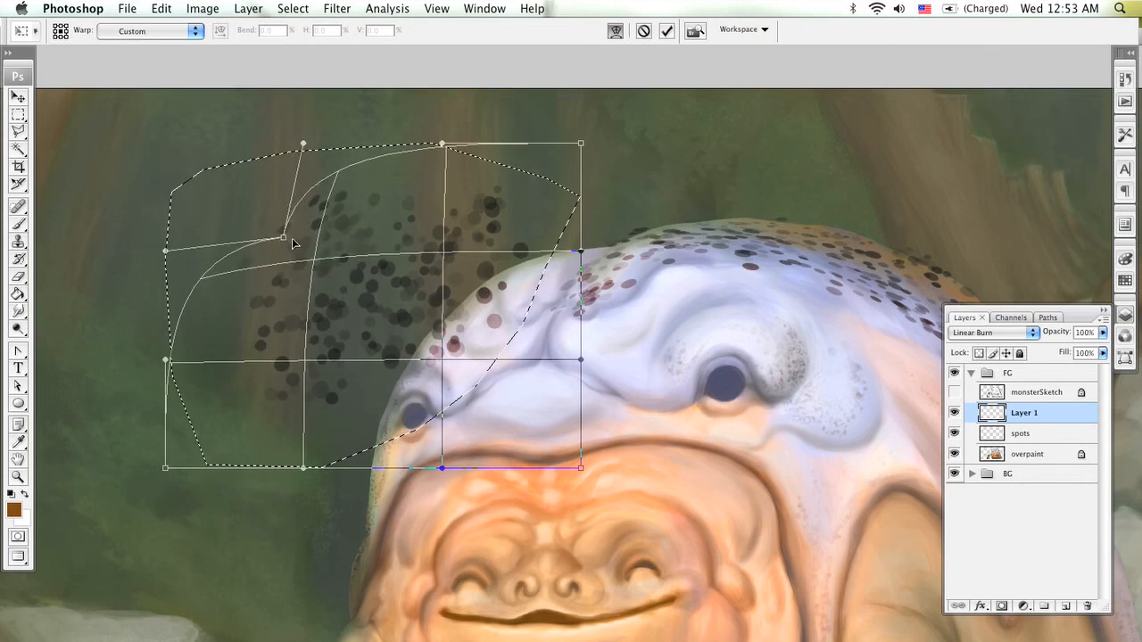
{"action": "left_click_drag", "start_coordinate": [586, 148], "coordinate": [703, 196]}
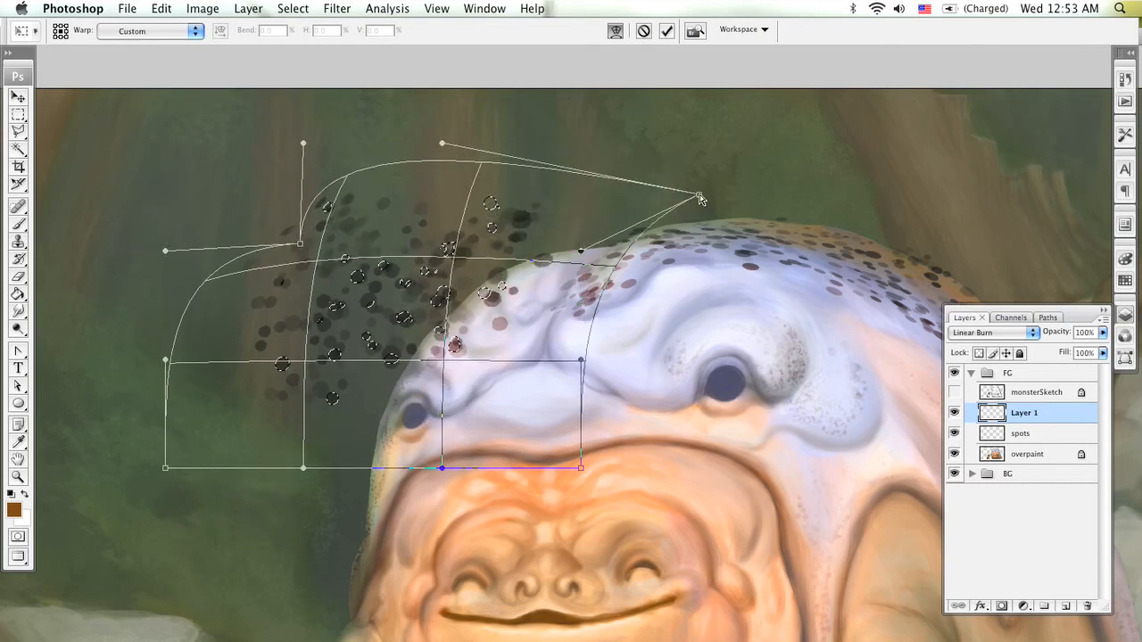
{"action": "left_click_drag", "start_coordinate": [458, 146], "coordinate": [608, 201]}
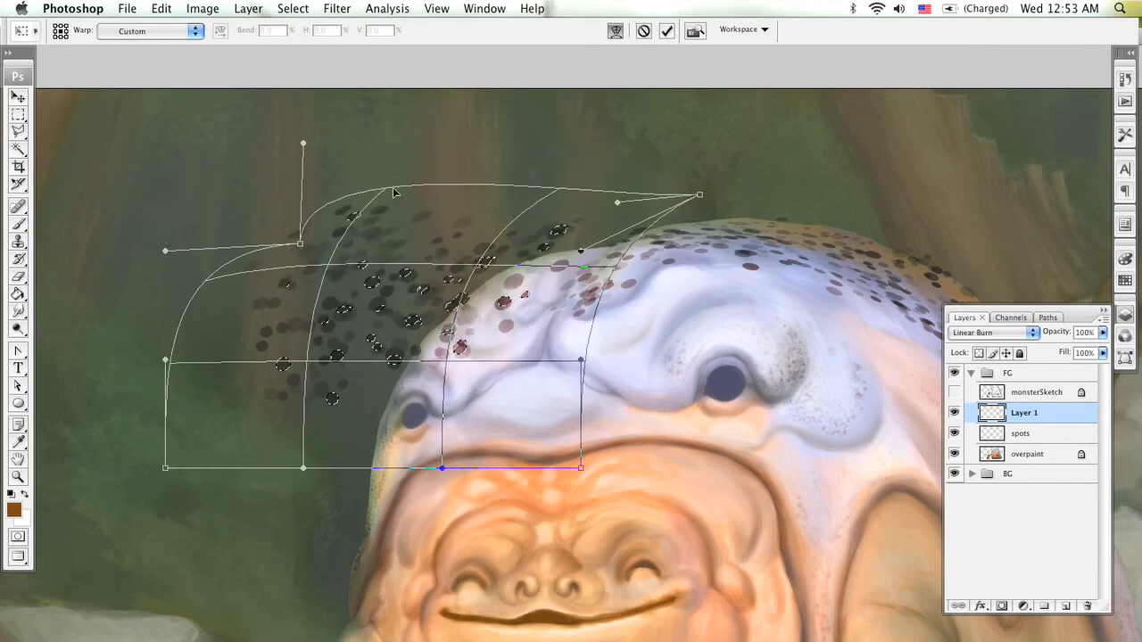
{"action": "left_click_drag", "start_coordinate": [305, 143], "coordinate": [425, 208]}
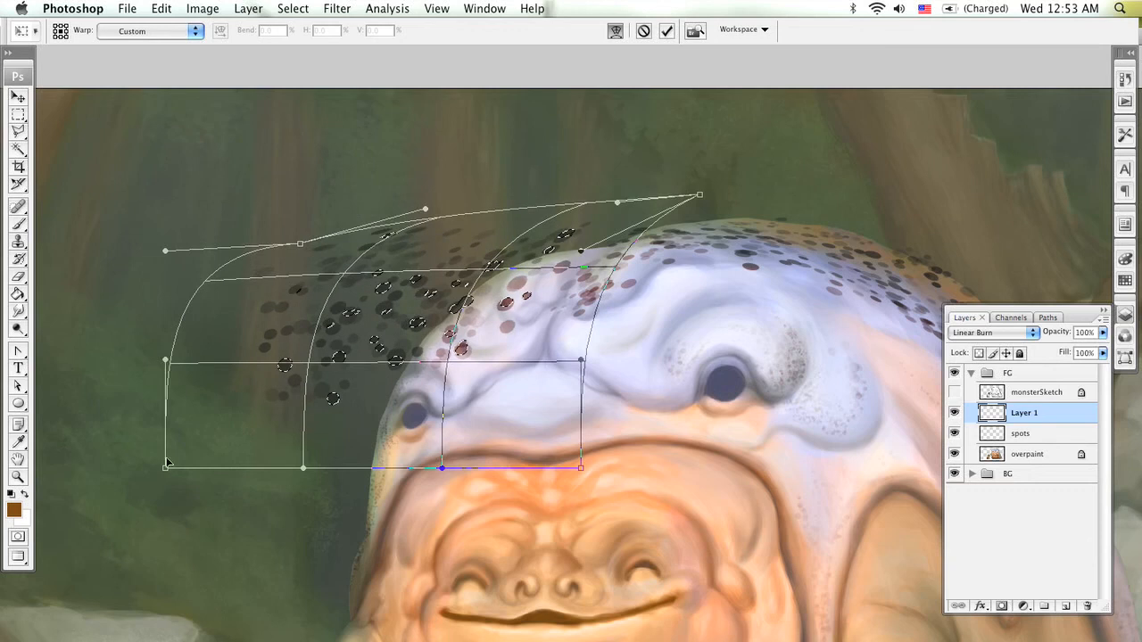
{"action": "left_click_drag", "start_coordinate": [166, 470], "coordinate": [319, 431]}
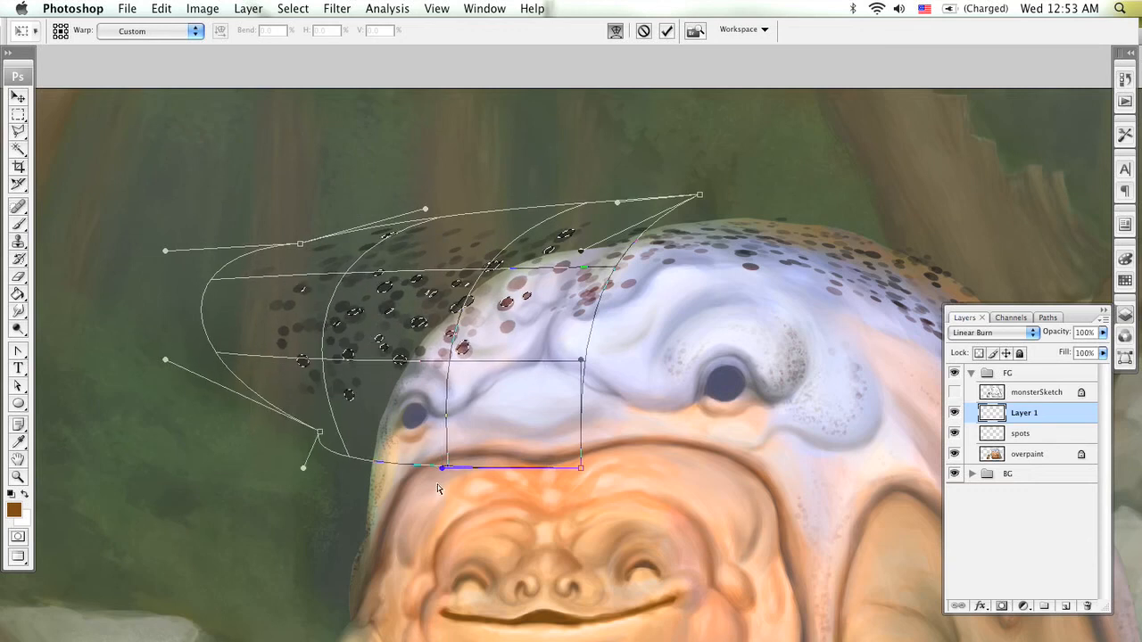
{"action": "left_click_drag", "start_coordinate": [444, 468], "coordinate": [512, 362]}
{"action": "left_click_drag", "start_coordinate": [581, 468], "coordinate": [625, 305]}
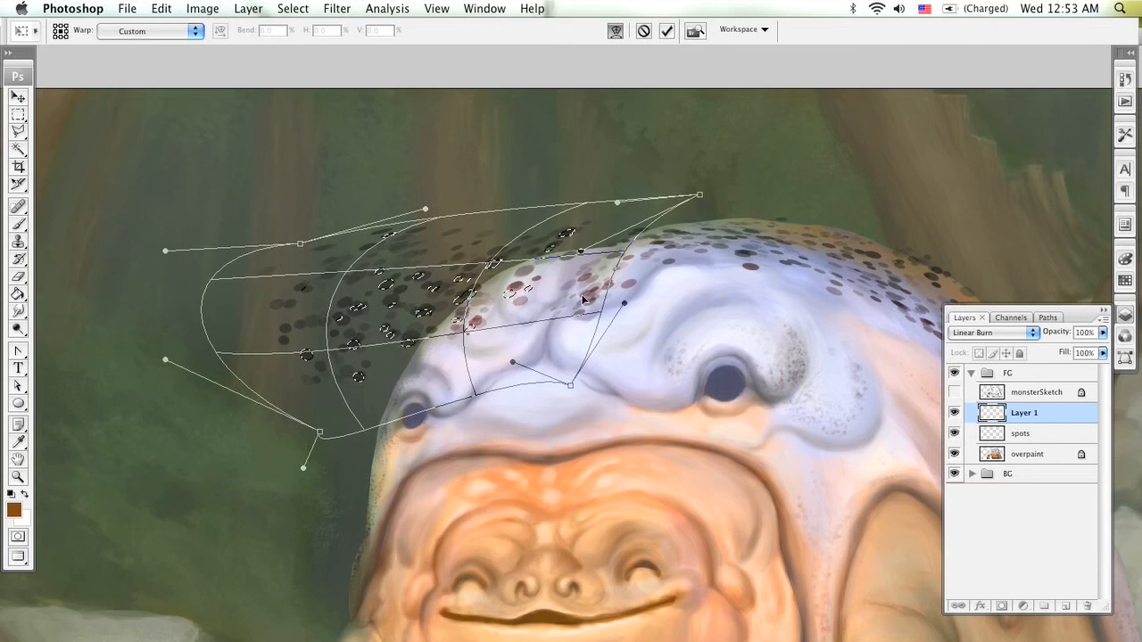
- Pull the mesh's outer side inward so the background dots wrap onto the head's curved edge above the small eye
{"action": "left_click_drag", "start_coordinate": [460, 328], "coordinate": [510, 314]}
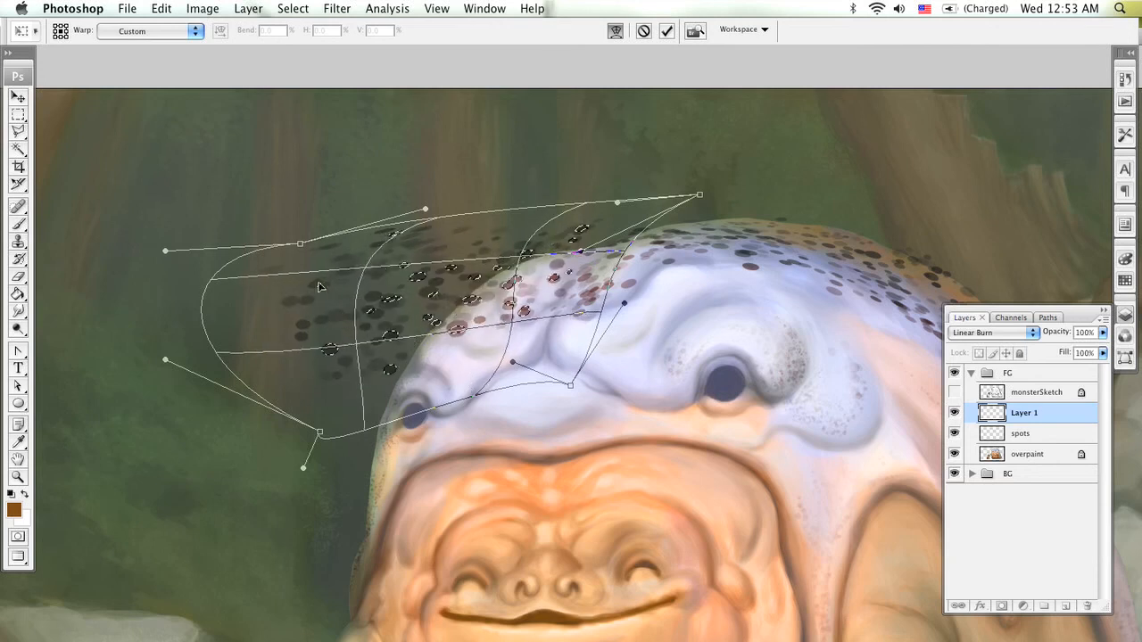
{"action": "left_click_drag", "start_coordinate": [165, 251], "coordinate": [266, 284]}
{"action": "left_click_drag", "start_coordinate": [304, 244], "coordinate": [426, 299]}
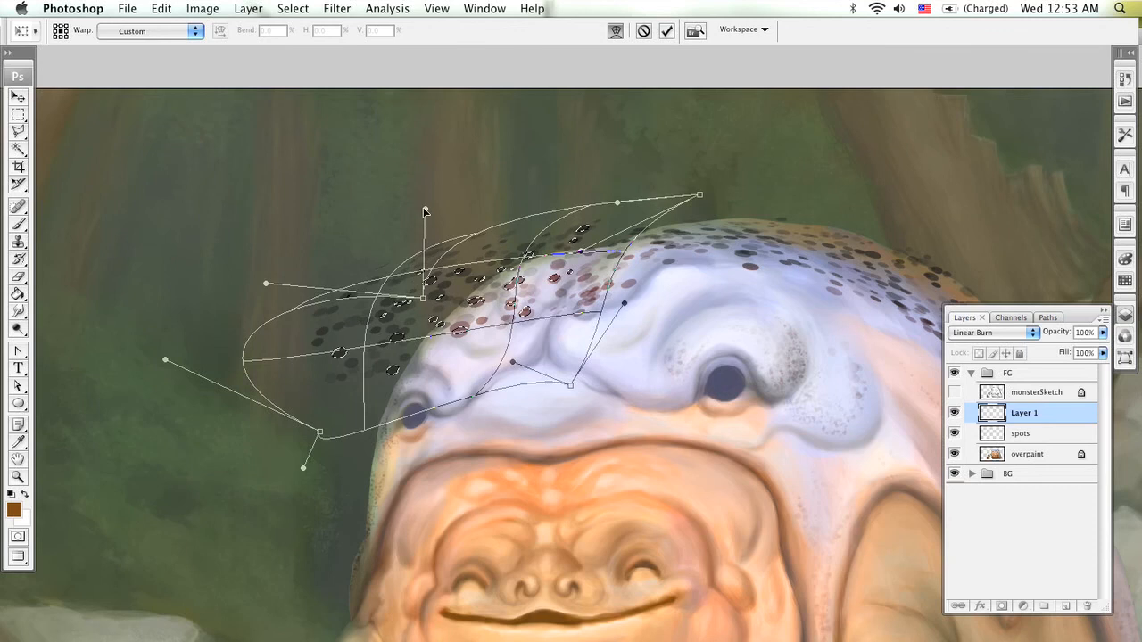
{"action": "left_click_drag", "start_coordinate": [425, 211], "coordinate": [489, 271]}
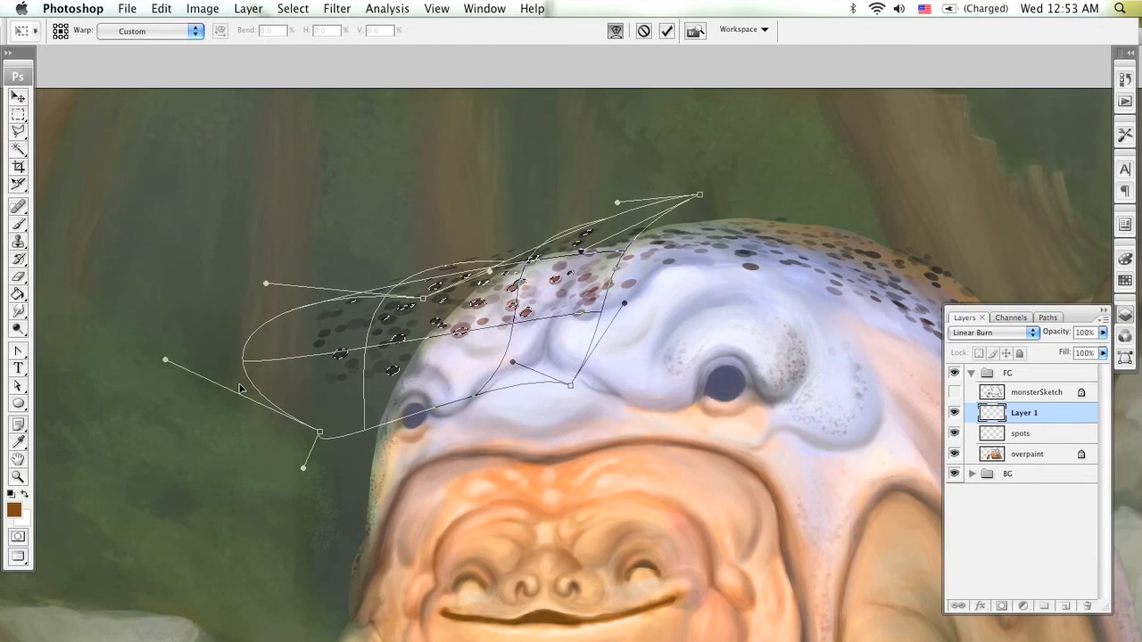
{"action": "left_click_drag", "start_coordinate": [166, 362], "coordinate": [339, 361]}
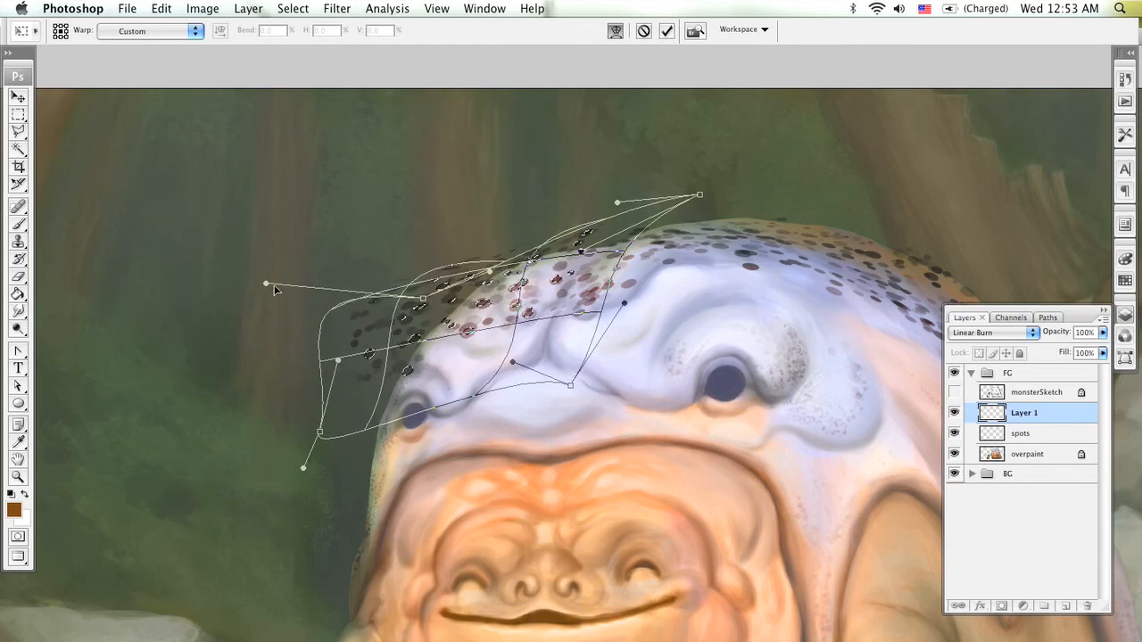
{"action": "left_click_drag", "start_coordinate": [274, 288], "coordinate": [482, 335]}
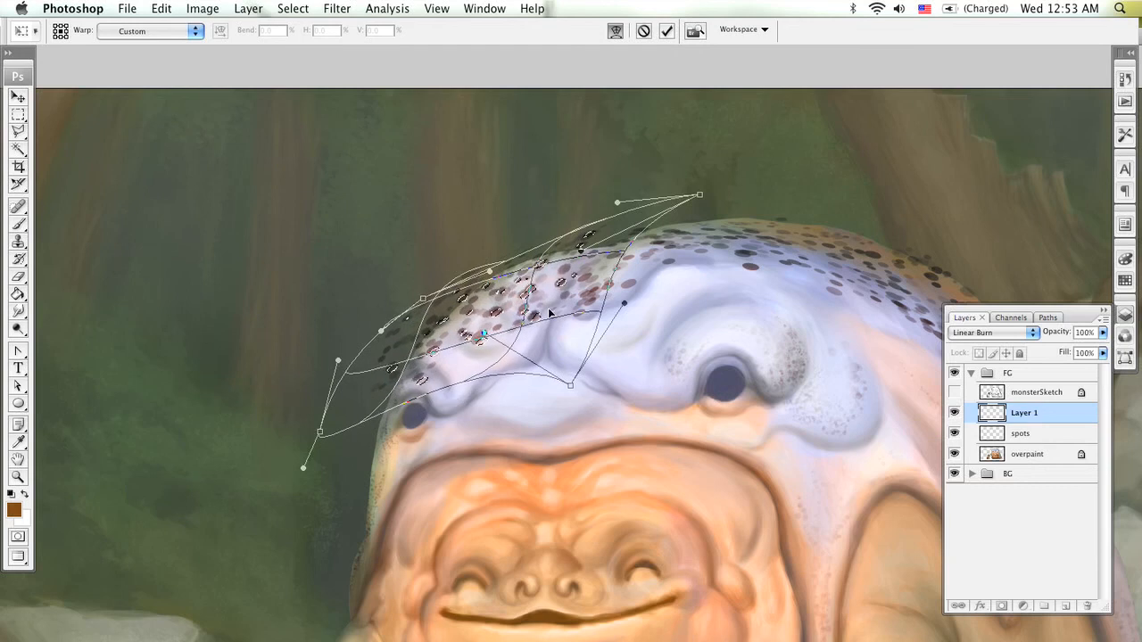
- Pull the mesh's crown-side corner and handles in to the head's outline so the far-side dots line up with the crown spots
{"action": "left_click_drag", "start_coordinate": [627, 305], "coordinate": [557, 317]}
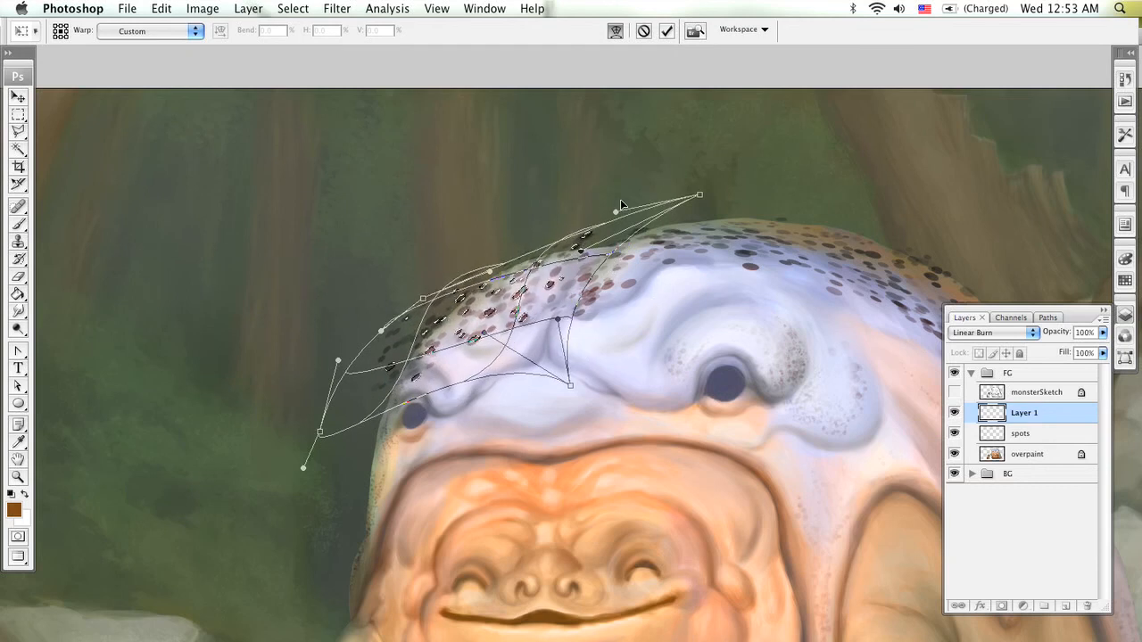
{"action": "left_click_drag", "start_coordinate": [701, 194], "coordinate": [653, 238]}
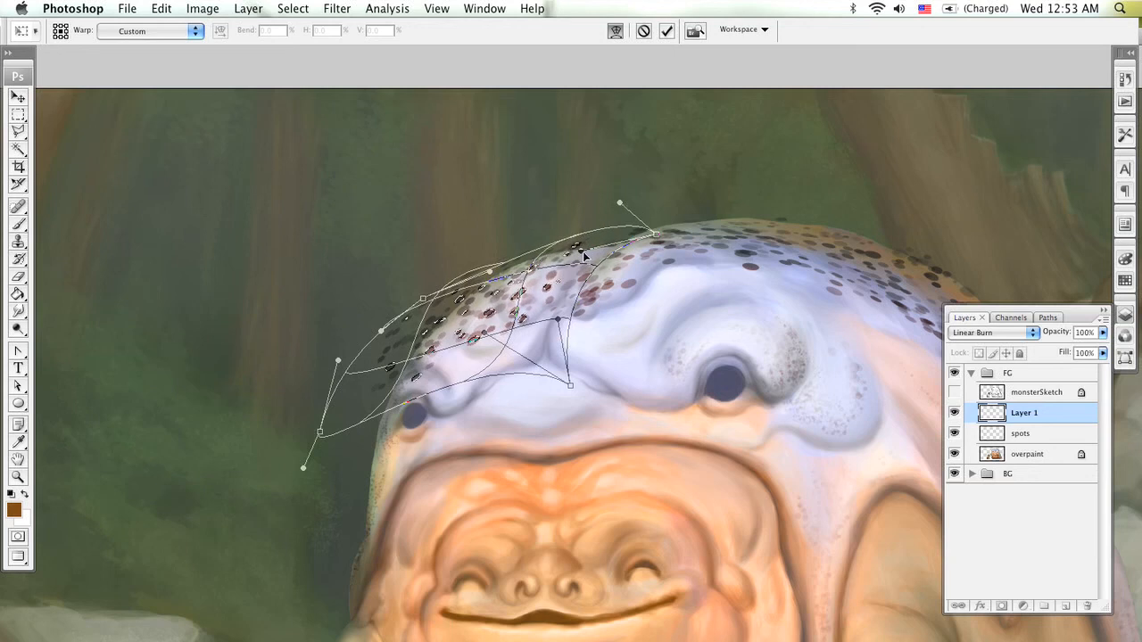
{"action": "left_click_drag", "start_coordinate": [581, 252], "coordinate": [628, 242]}
{"action": "left_click_drag", "start_coordinate": [621, 203], "coordinate": [657, 216]}
{"action": "left_click_drag", "start_coordinate": [488, 271], "coordinate": [516, 255]}
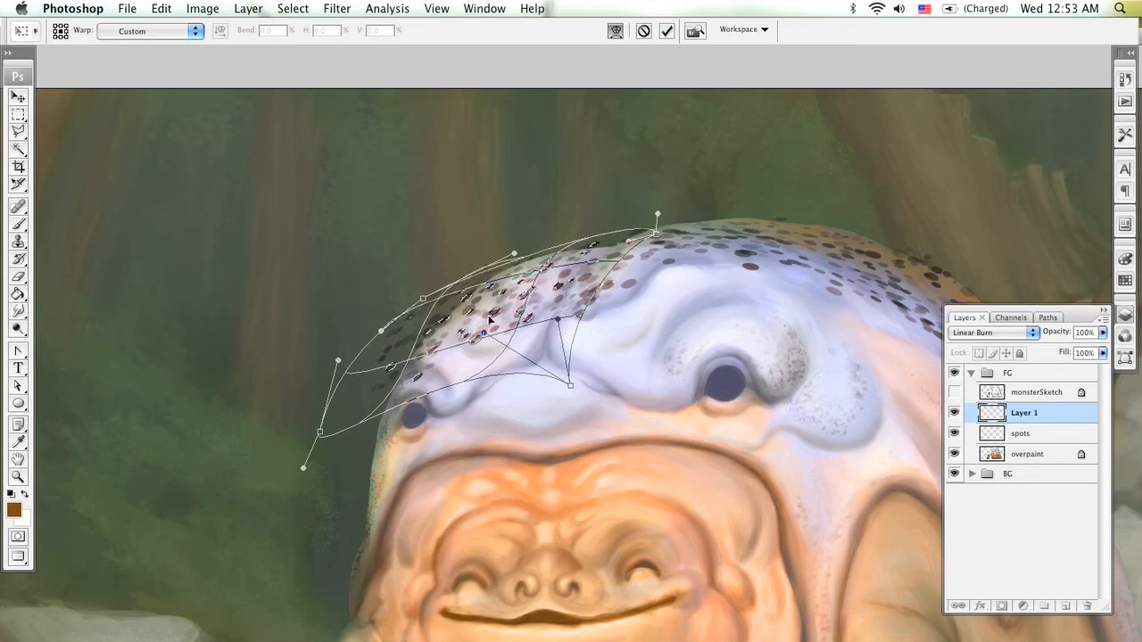
{"action": "left_click_drag", "start_coordinate": [484, 335], "coordinate": [508, 344]}
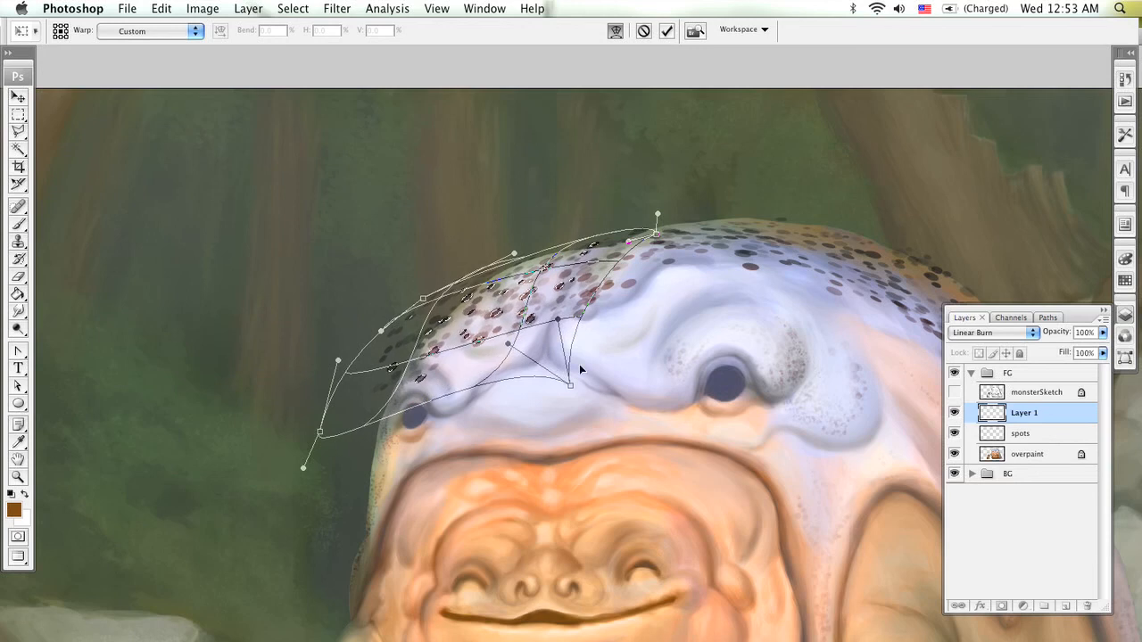
- Tighten the mesh's lower and upper edges around the far-side dots, apply the warp and clear the selection
{"action": "left_click_drag", "start_coordinate": [304, 468], "coordinate": [390, 351]}
{"action": "left_click_drag", "start_coordinate": [509, 344], "coordinate": [523, 337]}
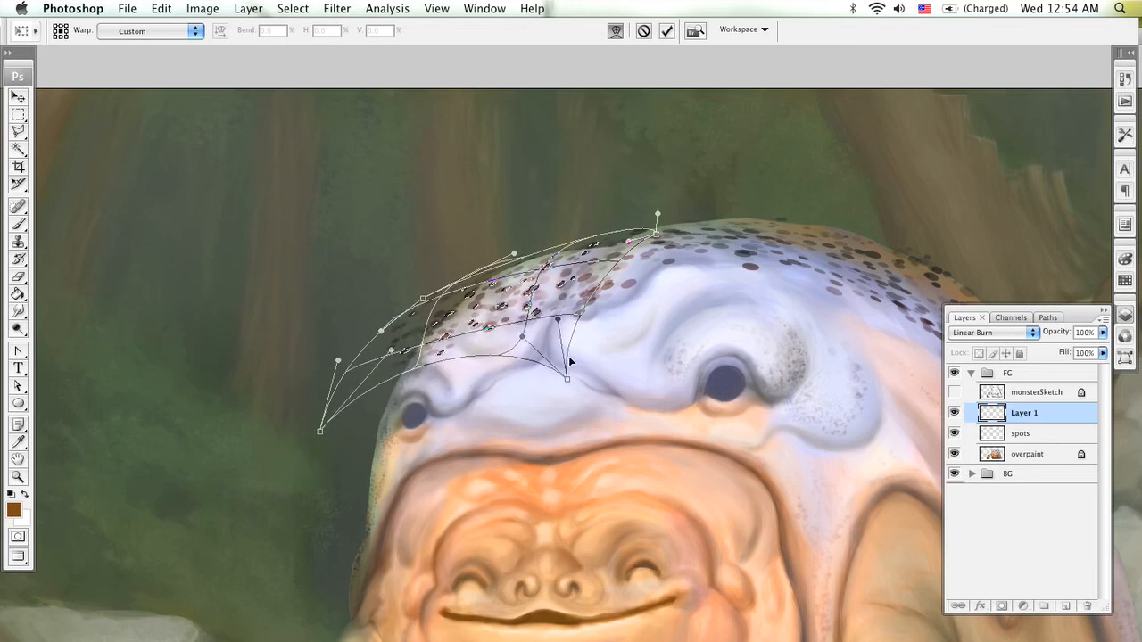
{"action": "left_click_drag", "start_coordinate": [562, 378], "coordinate": [554, 377]}
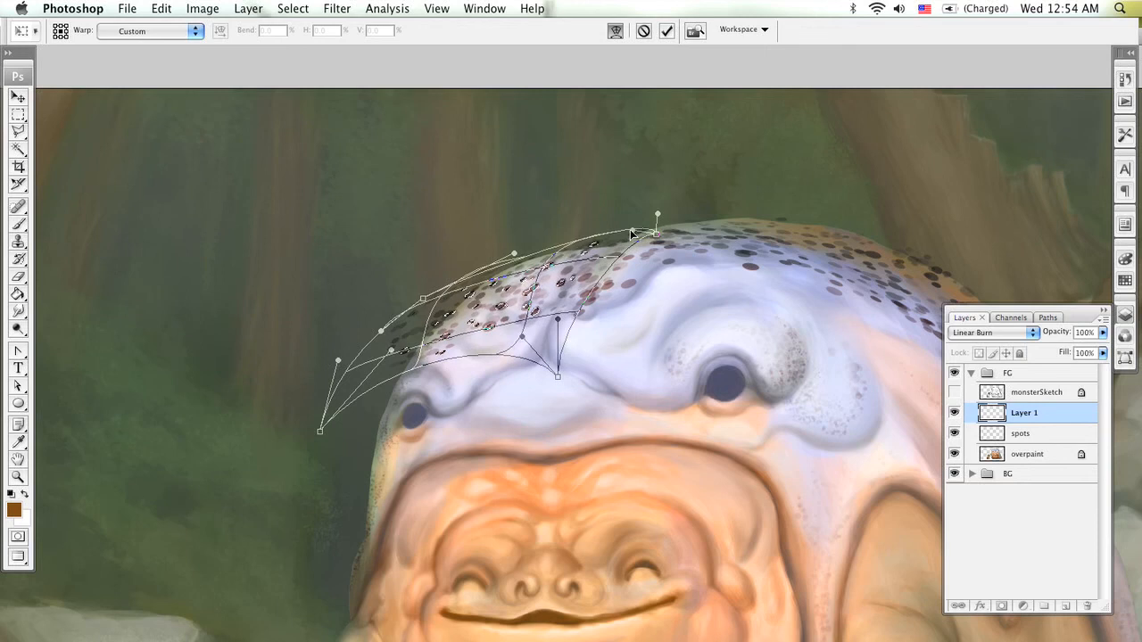
{"action": "left_click_drag", "start_coordinate": [515, 257], "coordinate": [543, 237]}
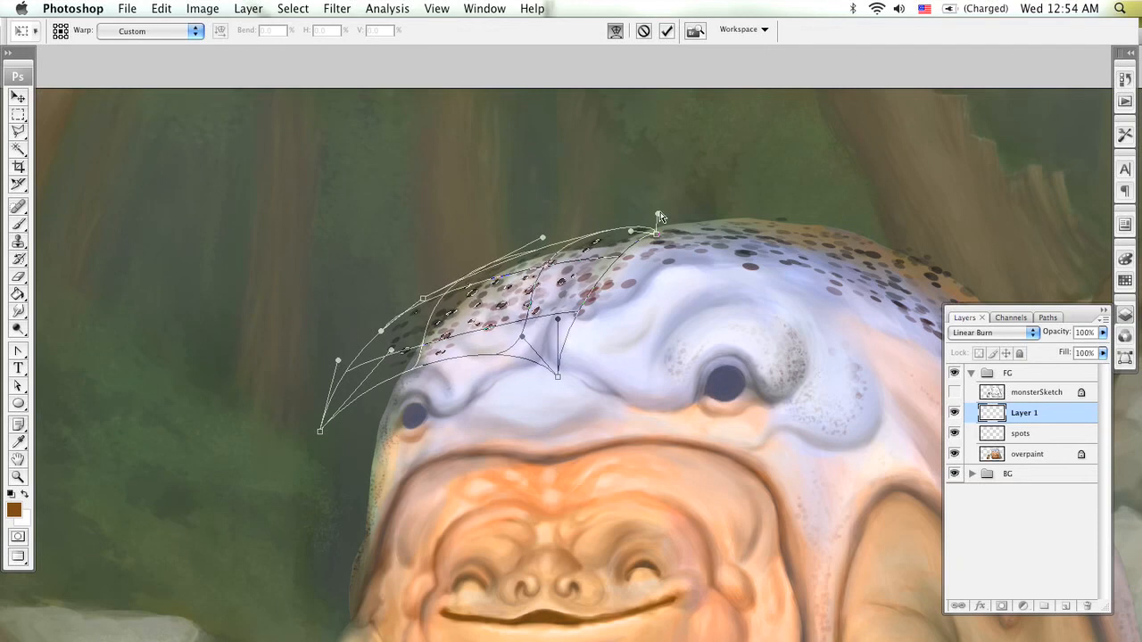
{"action": "left_click_drag", "start_coordinate": [661, 214], "coordinate": [651, 245]}
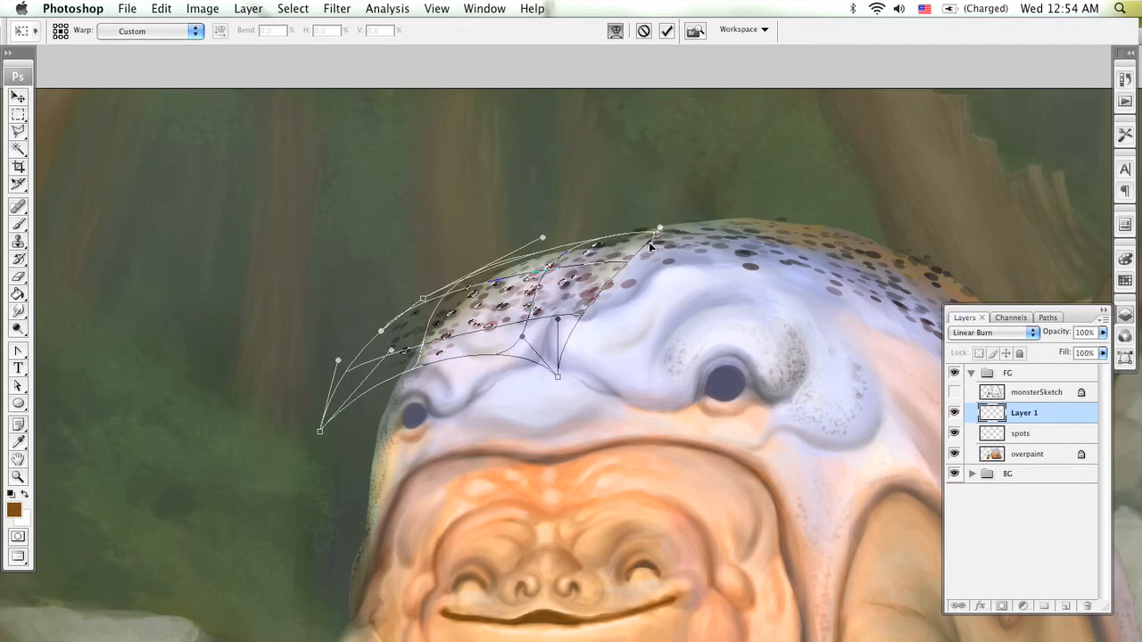
{"action": "key", "text": "Return"}
{"action": "key", "text": "l"}
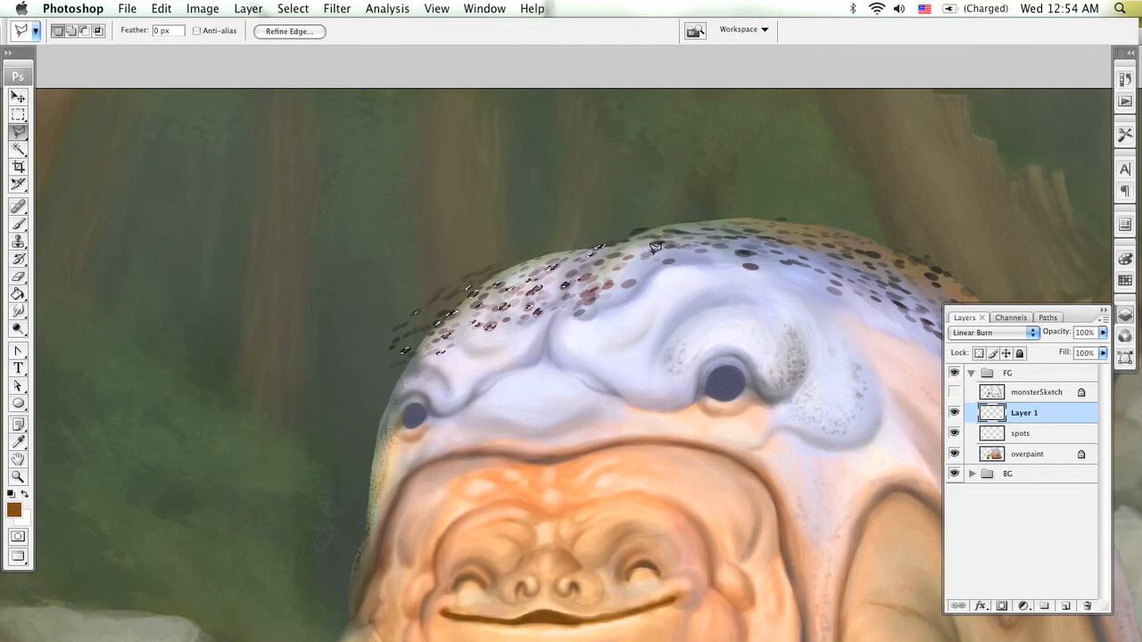
{"action": "left_click", "coordinate": [590, 354]}
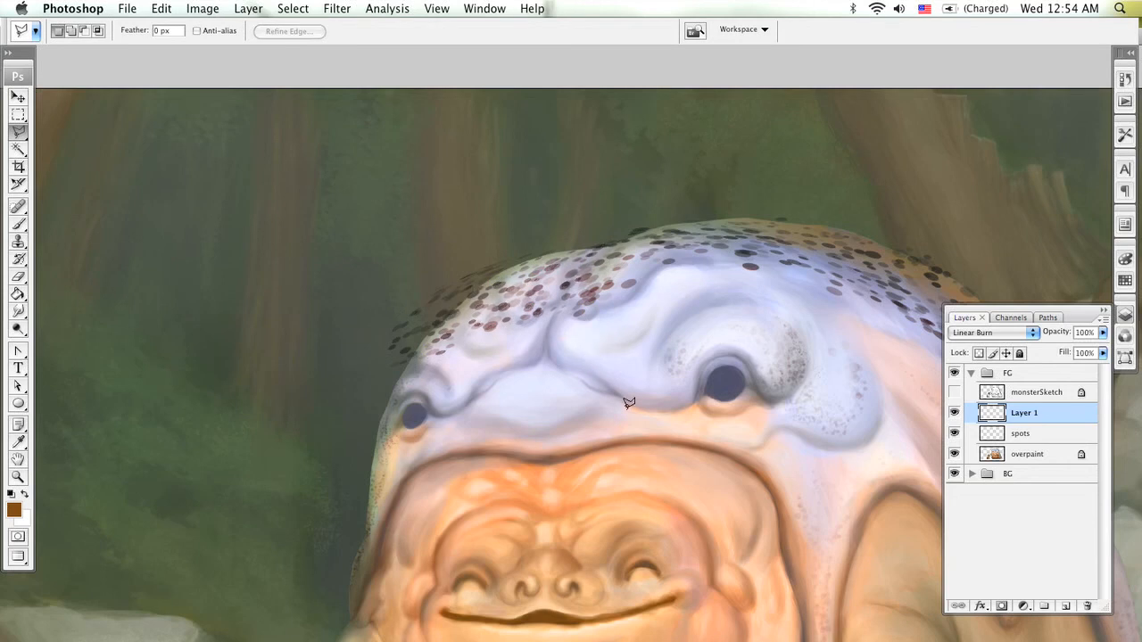
{"action": "key", "text": "v"}
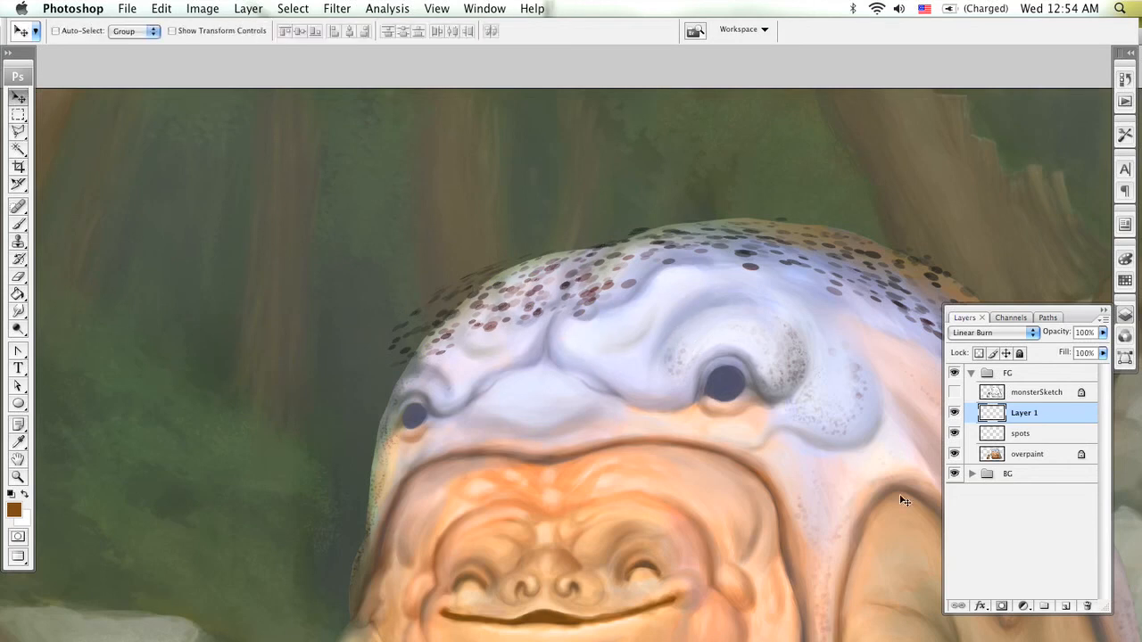
- Add a new layer in Linear Burn mode and paint fine brown speckles across the hood's crown with a size 20 brush
{"action": "left_click", "coordinate": [1065, 607]}
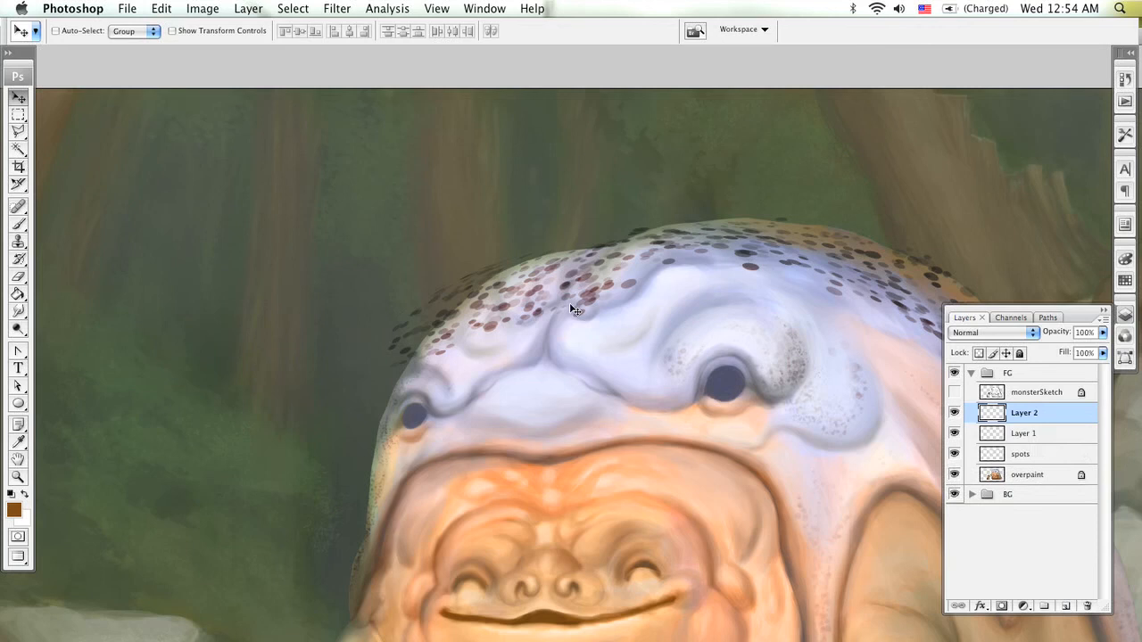
{"action": "key", "text": "b"}
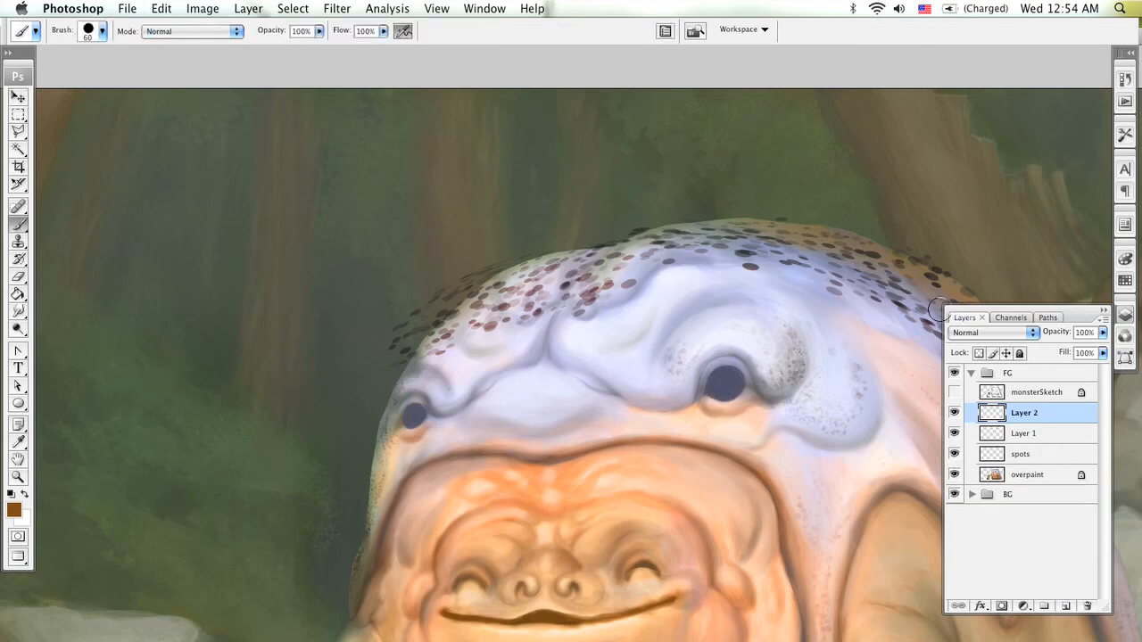
{"action": "left_click", "coordinate": [990, 332]}
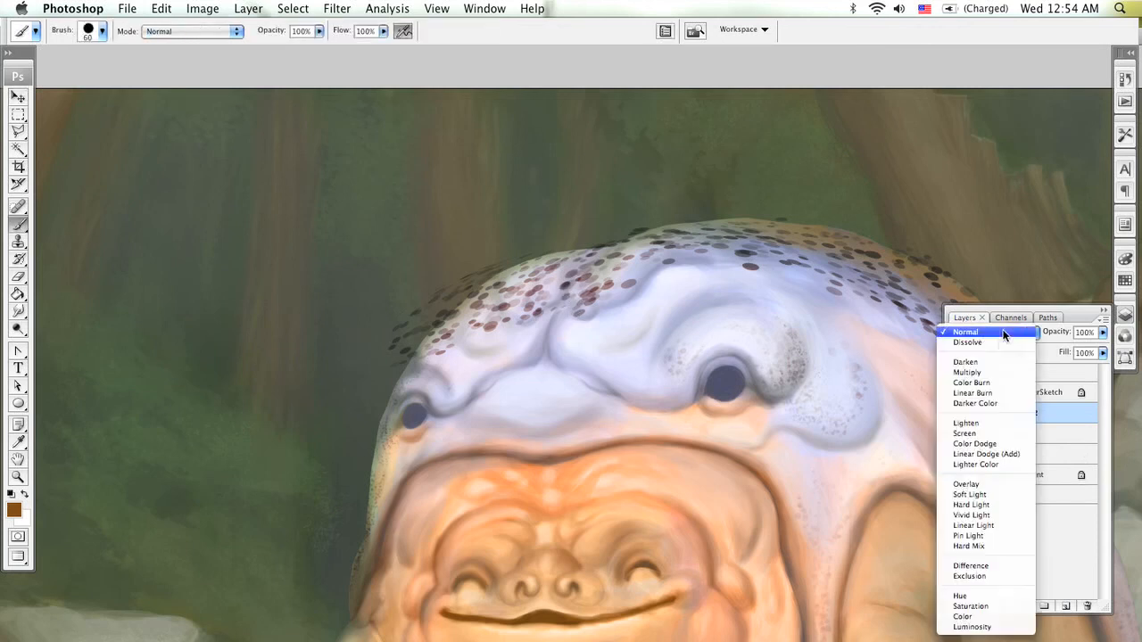
{"action": "left_click", "coordinate": [993, 394]}
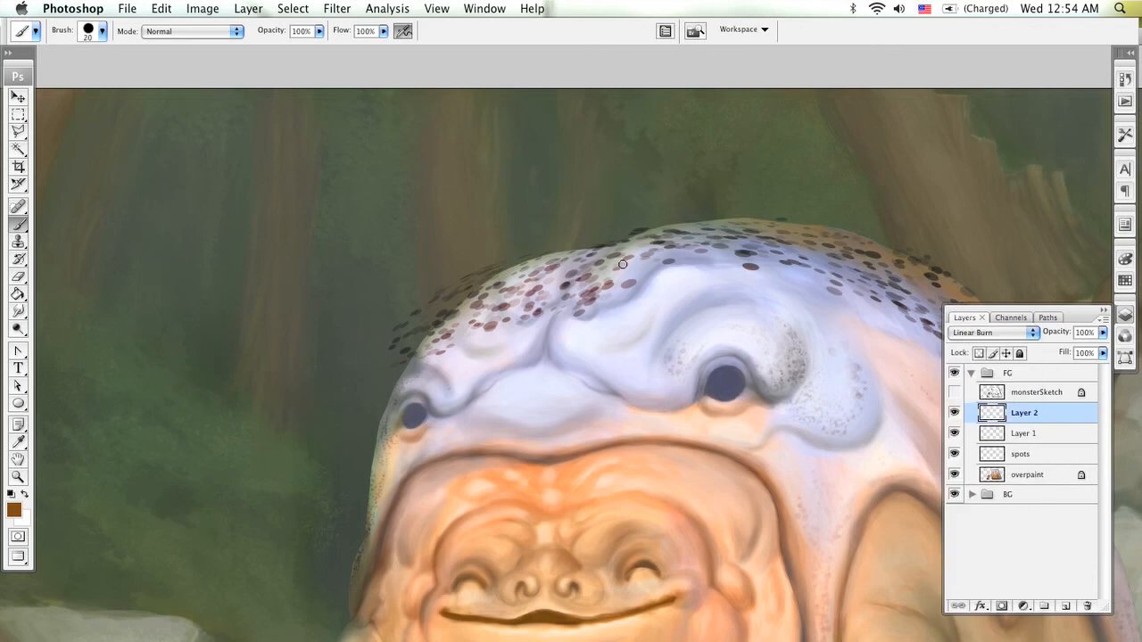
{"action": "left_click_drag", "start_coordinate": [630, 265], "coordinate": [462, 257]}
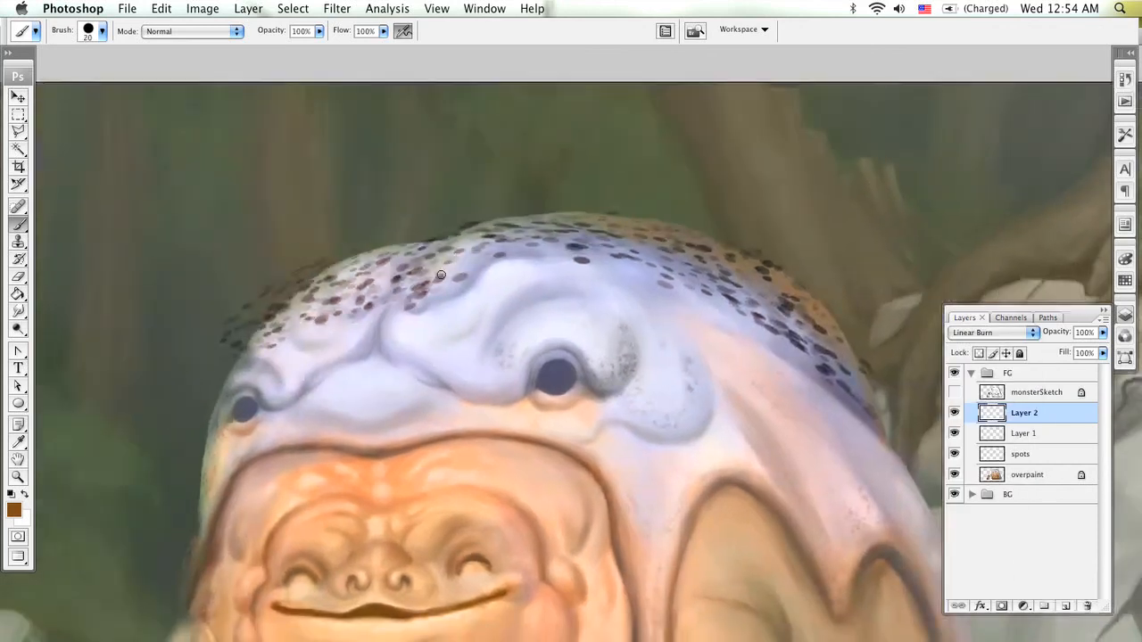
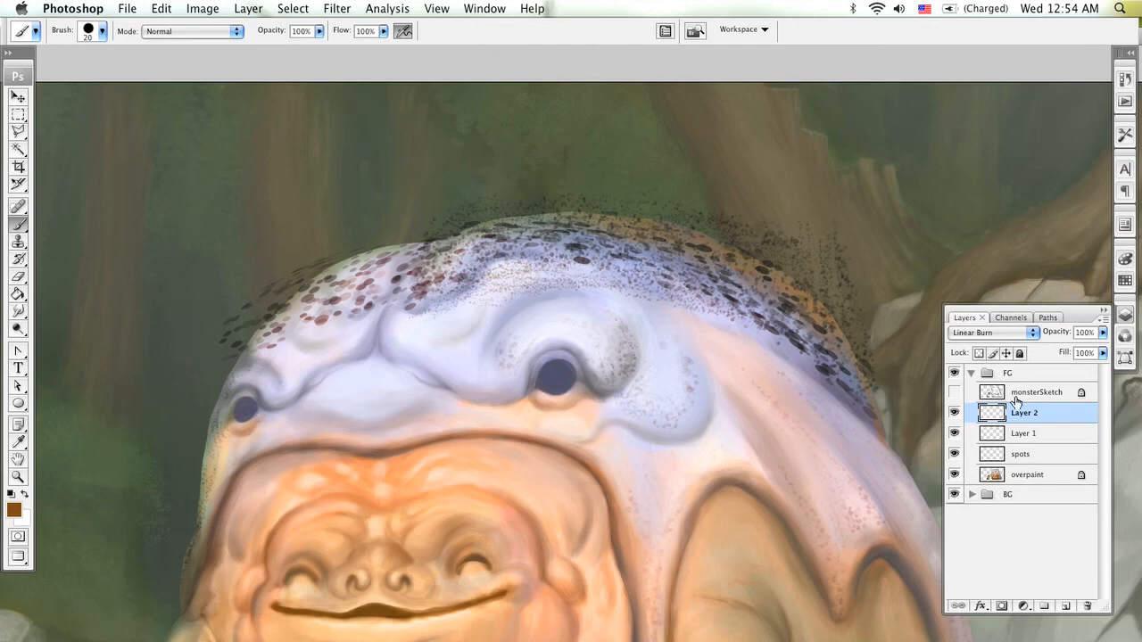
- Duplicate Layer 2 as a backup, hide the copy and make the original Layer 2 active
{"action": "left_click_drag", "start_coordinate": [1016, 404], "coordinate": [1066, 605]}
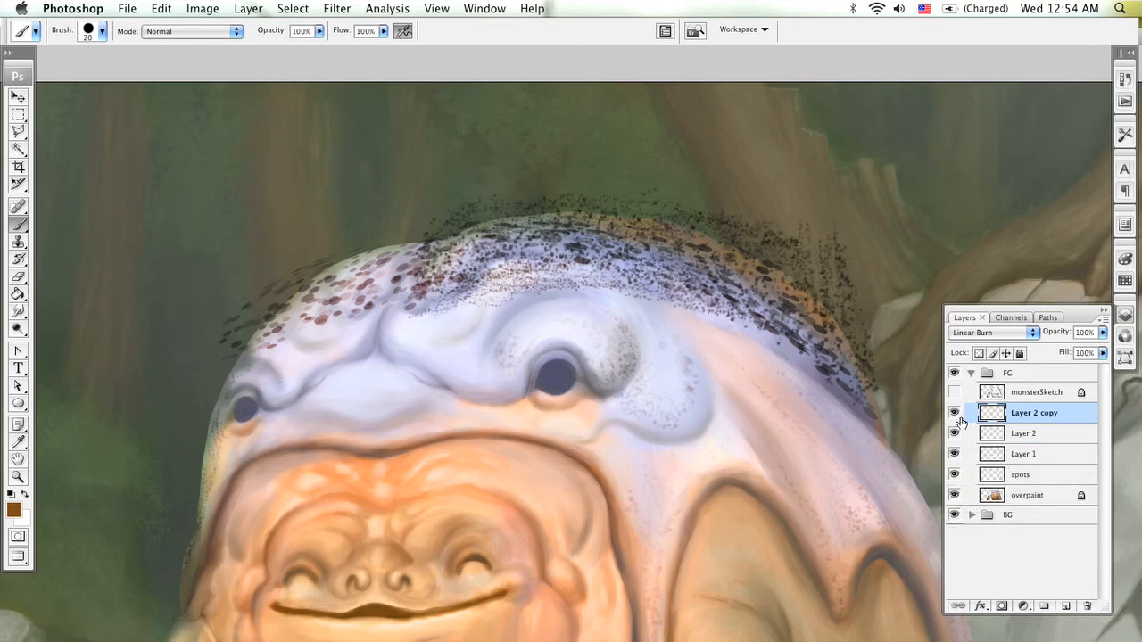
{"action": "left_click", "coordinate": [955, 414]}
{"action": "left_click", "coordinate": [1015, 437]}
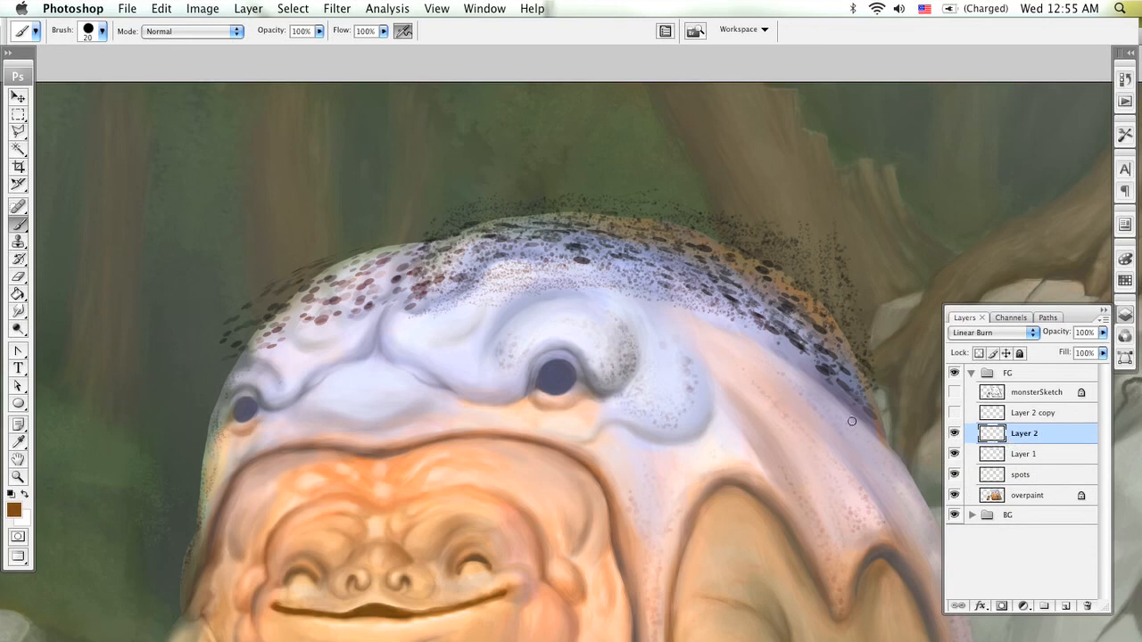
- Put the fine speckles on Layer 2 into Warp transform mode
{"action": "key", "text": "super+t"}
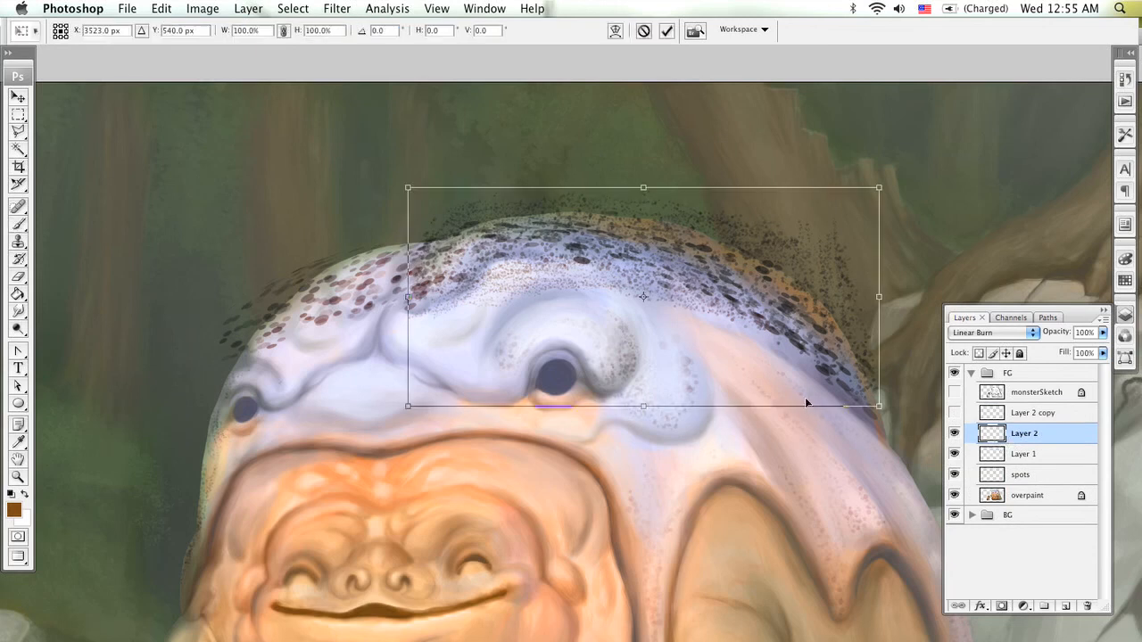
{"action": "left_click", "coordinate": [201, 8]}
{"action": "mouse_move", "coordinate": [161, 8]}
{"action": "mouse_move", "coordinate": [260, 303]}
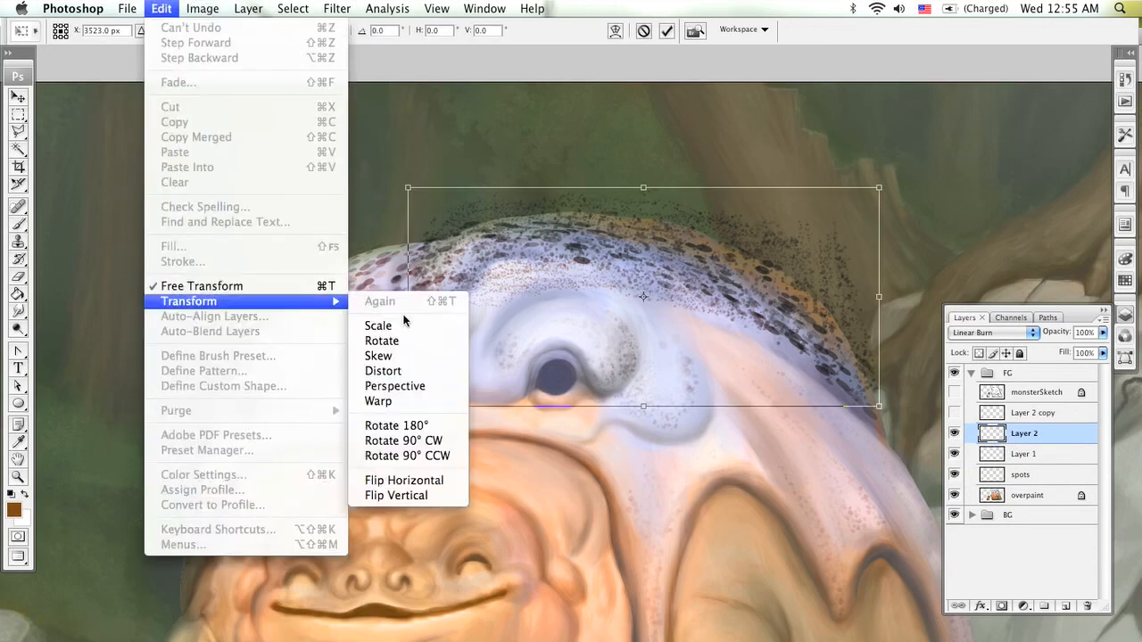
{"action": "left_click", "coordinate": [433, 401]}
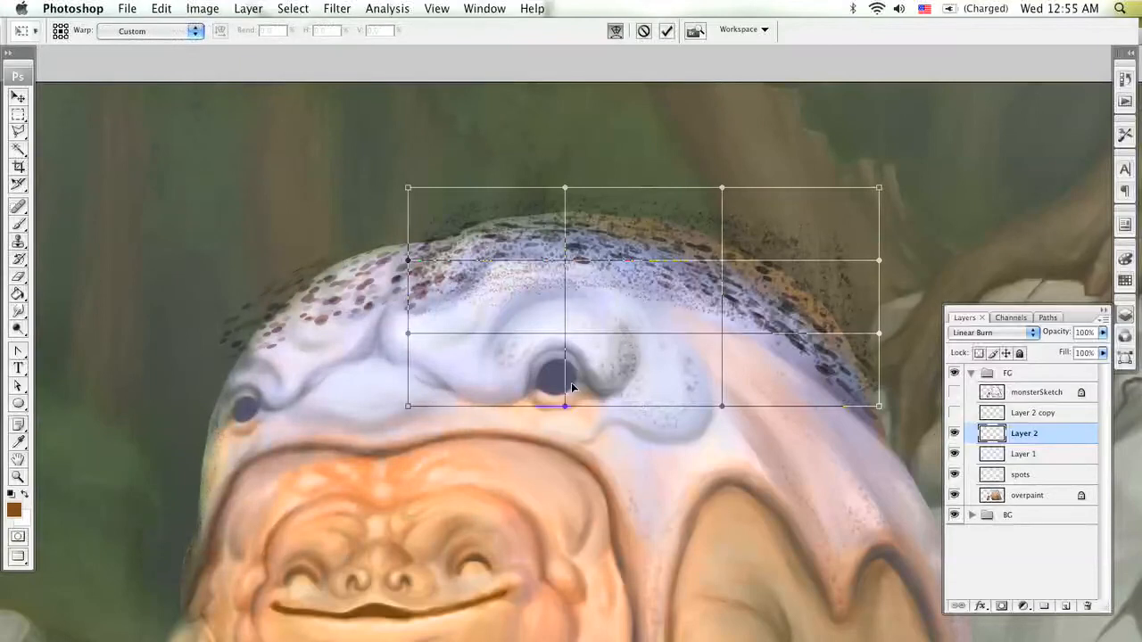
- Arch the mesh's lower edge over the large eye and bend its outer corners down along the back of the hood
{"action": "left_click_drag", "start_coordinate": [568, 386], "coordinate": [539, 288]}
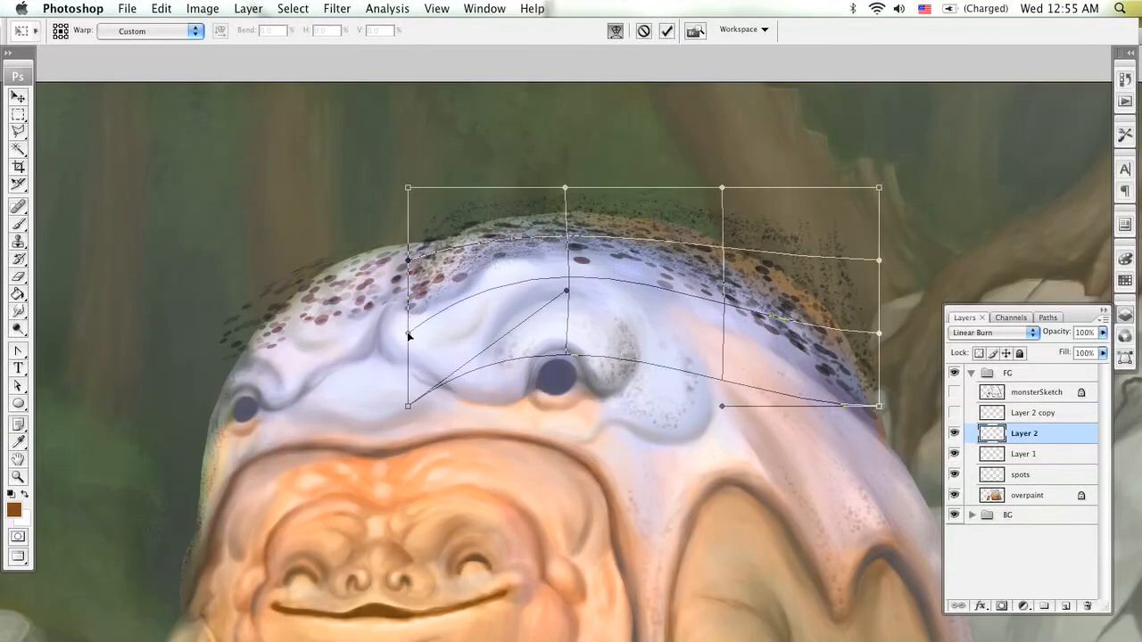
{"action": "left_click_drag", "start_coordinate": [408, 332], "coordinate": [345, 376]}
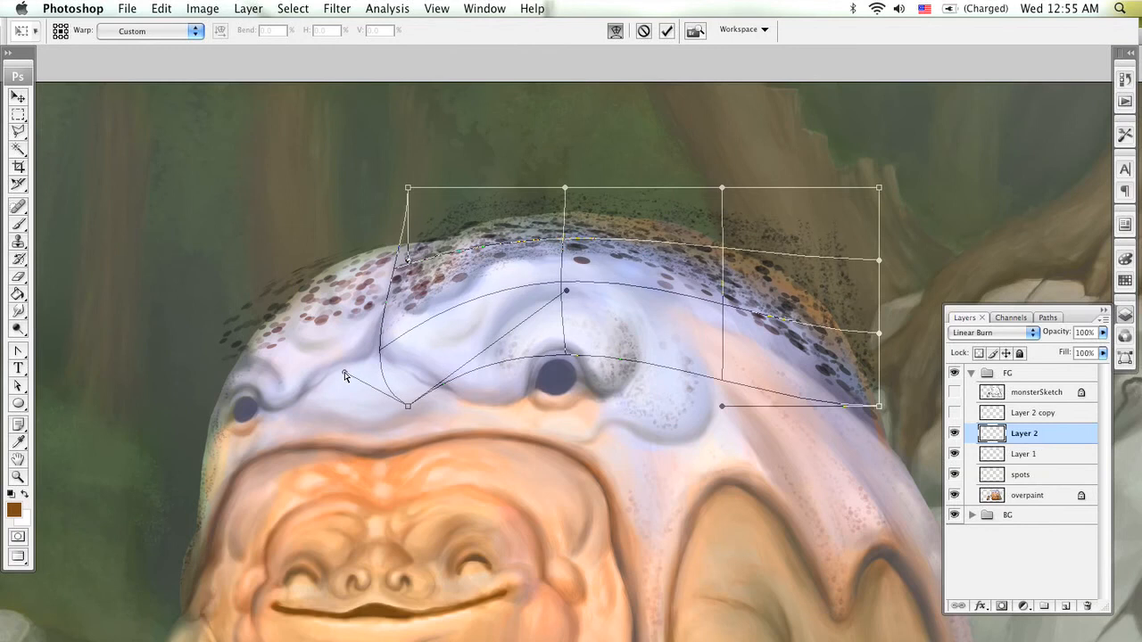
{"action": "left_click_drag", "start_coordinate": [881, 406], "coordinate": [887, 470]}
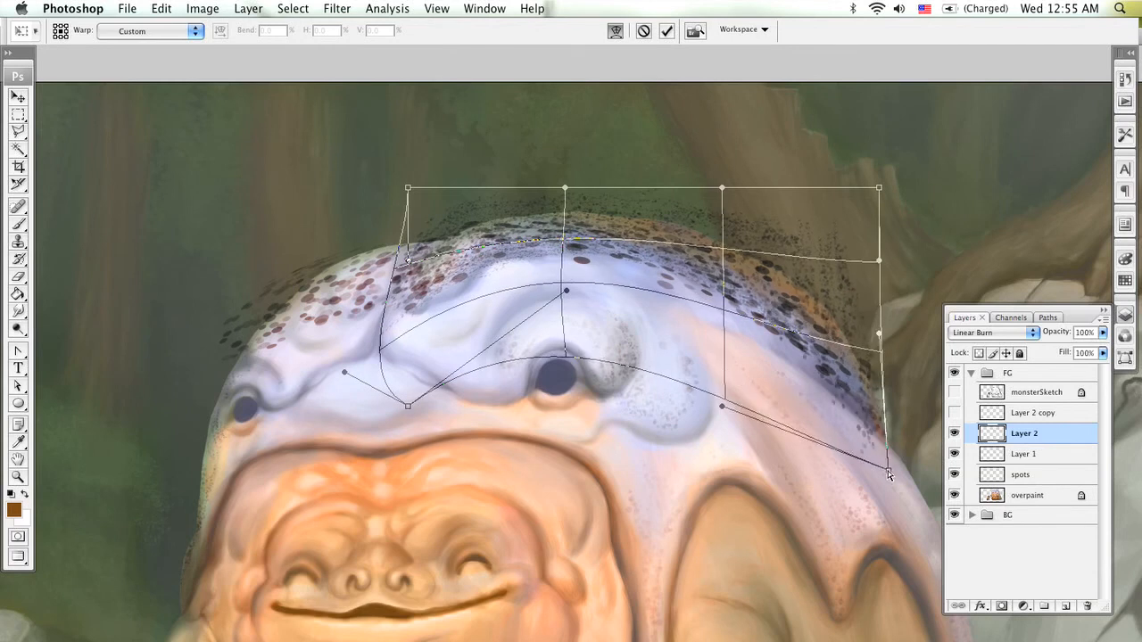
{"action": "left_click_drag", "start_coordinate": [882, 258], "coordinate": [881, 312]}
{"action": "left_click_drag", "start_coordinate": [879, 185], "coordinate": [859, 265]}
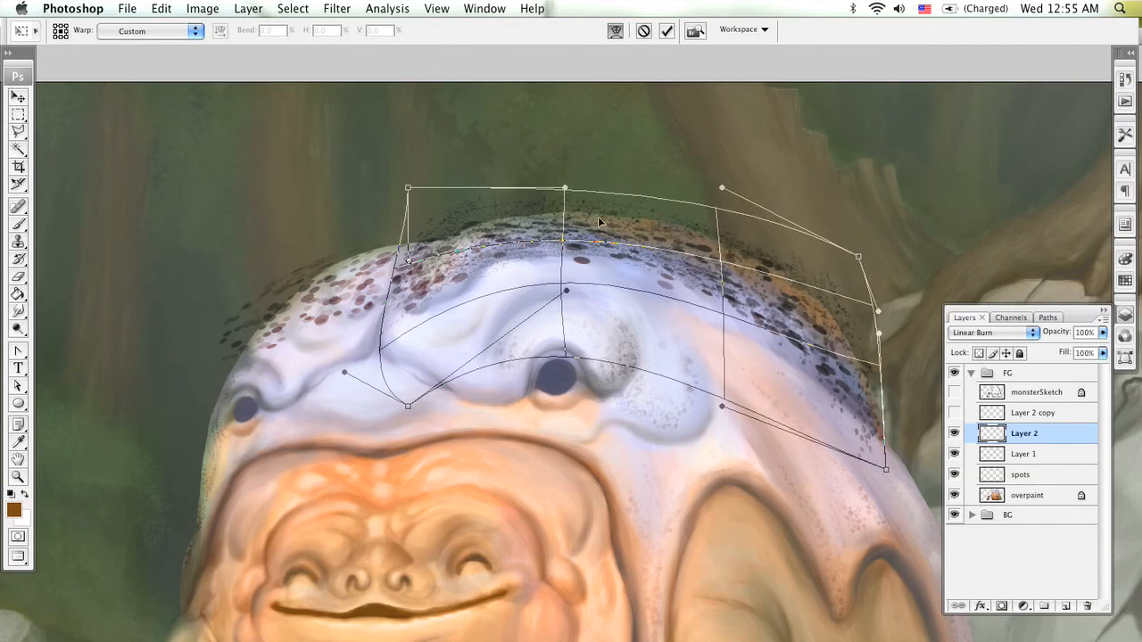
- Reshape the mesh's far-side corner, handles and interior so the speckles curve over the crown toward the brow
{"action": "left_click_drag", "start_coordinate": [408, 190], "coordinate": [447, 195]}
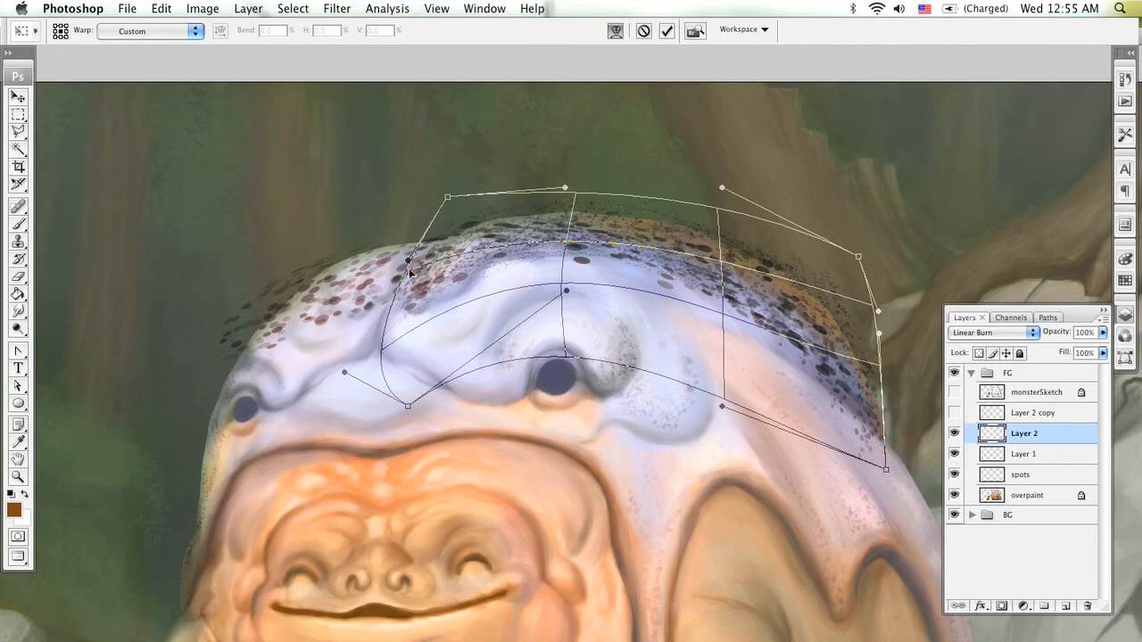
{"action": "left_click_drag", "start_coordinate": [405, 257], "coordinate": [364, 272]}
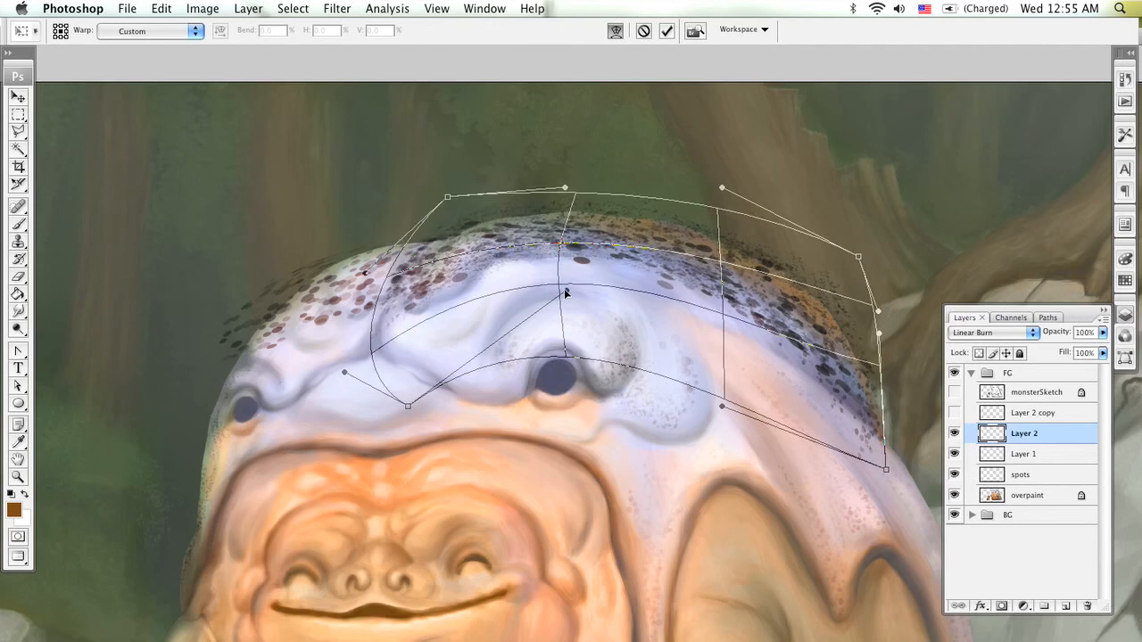
{"action": "left_click_drag", "start_coordinate": [566, 290], "coordinate": [511, 345]}
{"action": "left_click_drag", "start_coordinate": [551, 252], "coordinate": [535, 270]}
{"action": "left_click_drag", "start_coordinate": [565, 189], "coordinate": [593, 203]}
{"action": "left_click_drag", "start_coordinate": [447, 195], "coordinate": [437, 242]}
{"action": "left_click_drag", "start_coordinate": [544, 274], "coordinate": [548, 257]}
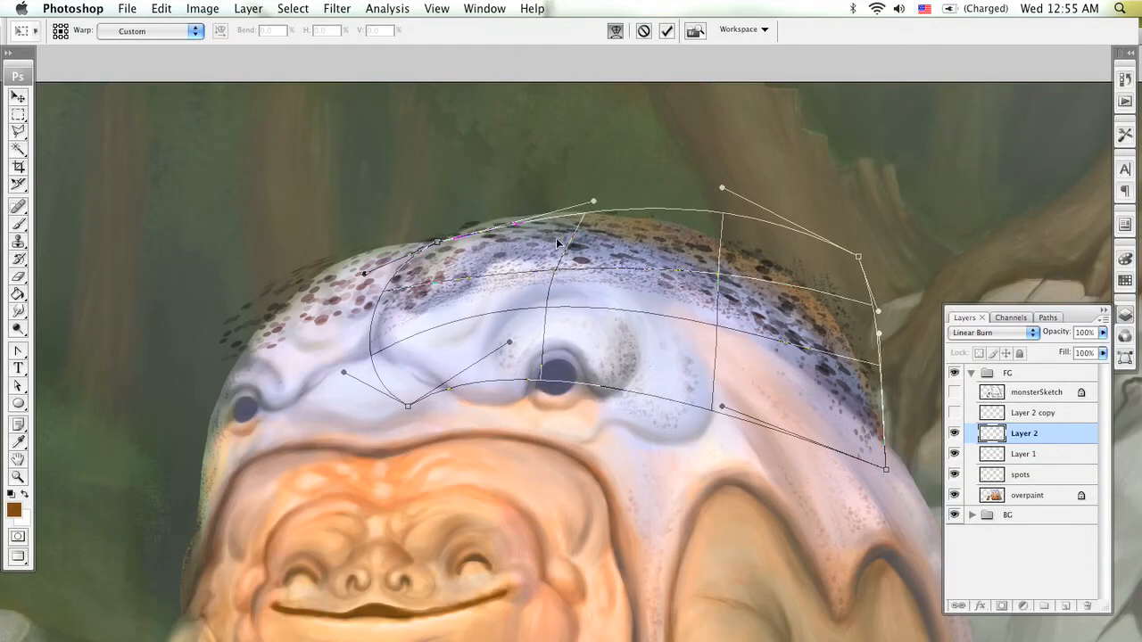
- Adjust the mesh's interior and draw its outer edge inward so the speckles follow the back of the hood
{"action": "left_click_drag", "start_coordinate": [625, 254], "coordinate": [628, 240]}
{"action": "left_click_drag", "start_coordinate": [805, 344], "coordinate": [807, 356]}
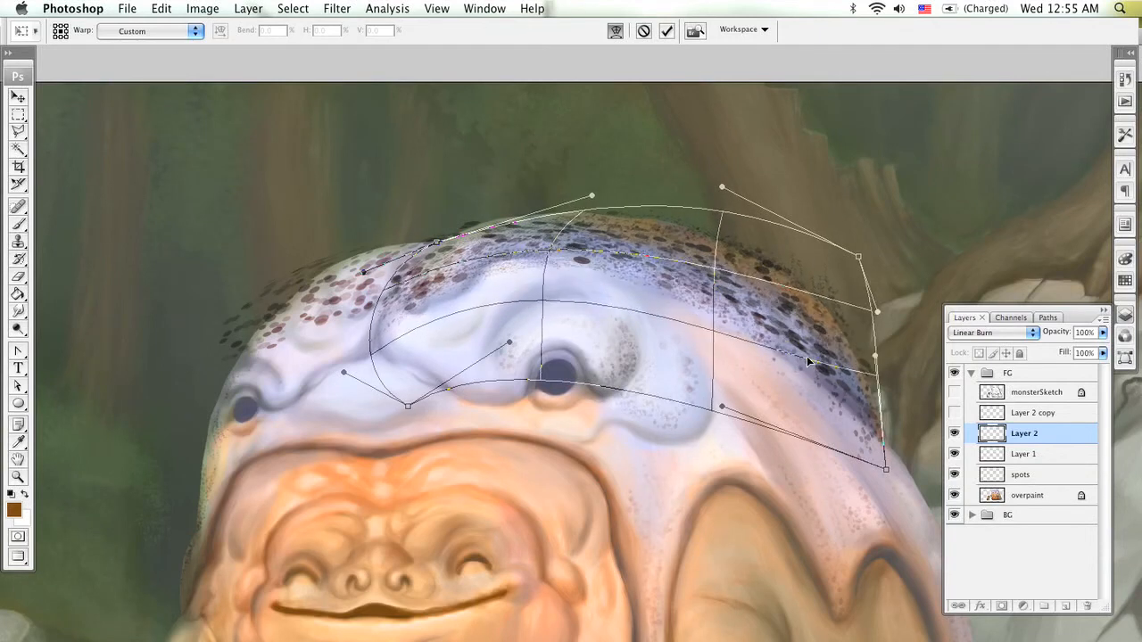
{"action": "left_click_drag", "start_coordinate": [879, 321], "coordinate": [870, 317]}
{"action": "left_click_drag", "start_coordinate": [858, 257], "coordinate": [854, 283]}
{"action": "left_click_drag", "start_coordinate": [722, 188], "coordinate": [720, 172]}
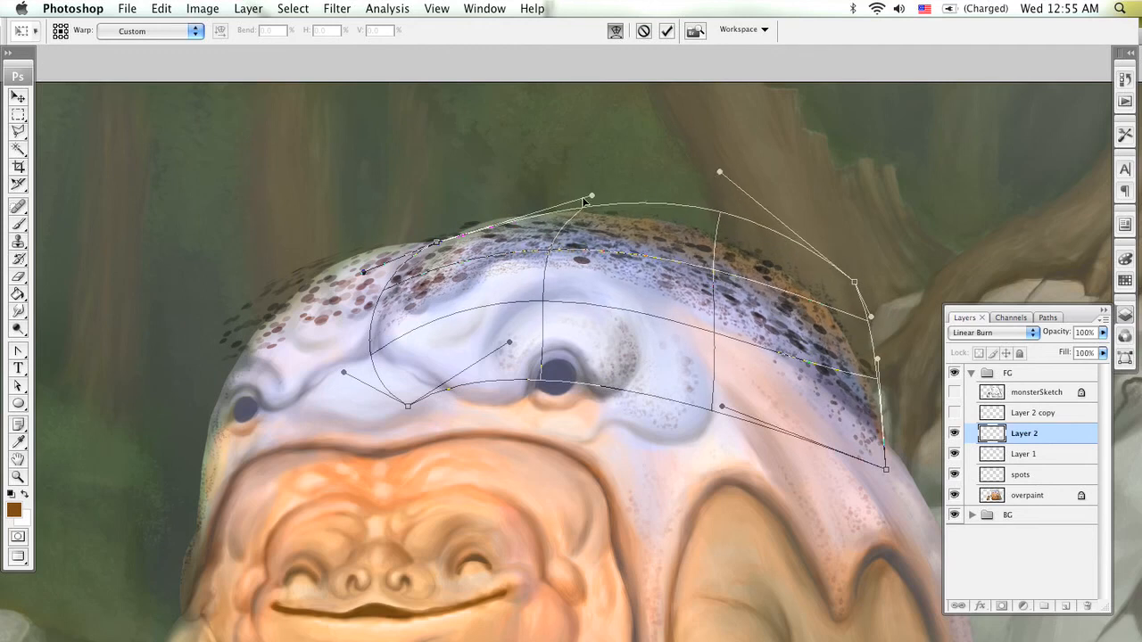
- Raise the warp mesh's upper brow corner, shift its interior and lower corner around the brow, and apply Layer 2's warp
{"action": "left_click_drag", "start_coordinate": [591, 195], "coordinate": [560, 181]}
{"action": "left_click_drag", "start_coordinate": [449, 252], "coordinate": [496, 220]}
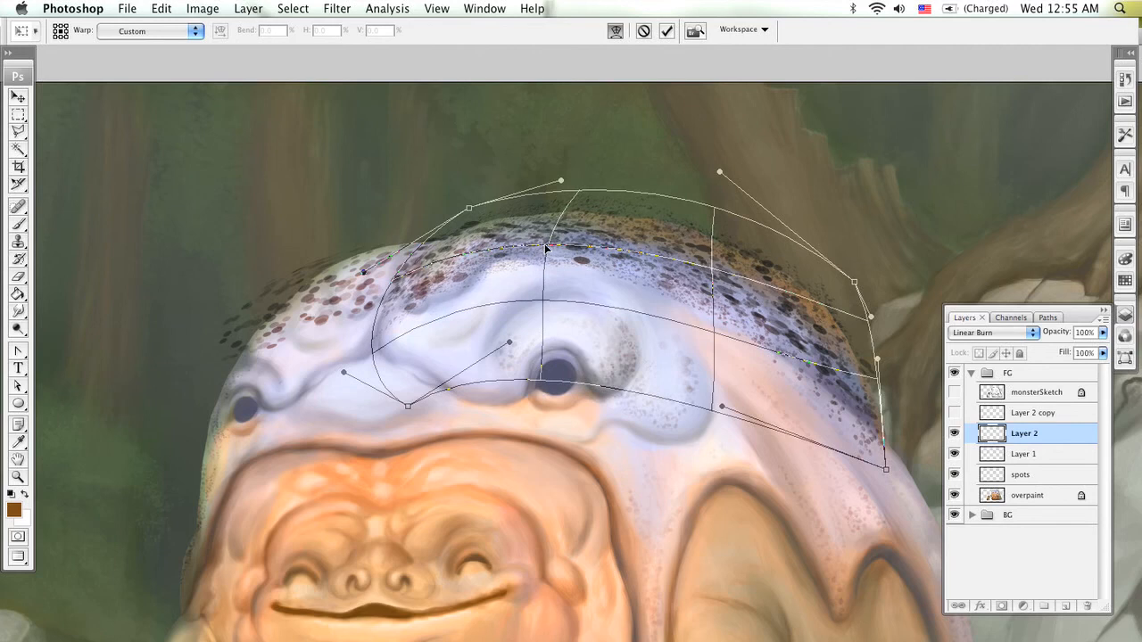
{"action": "left_click_drag", "start_coordinate": [547, 249], "coordinate": [505, 280]}
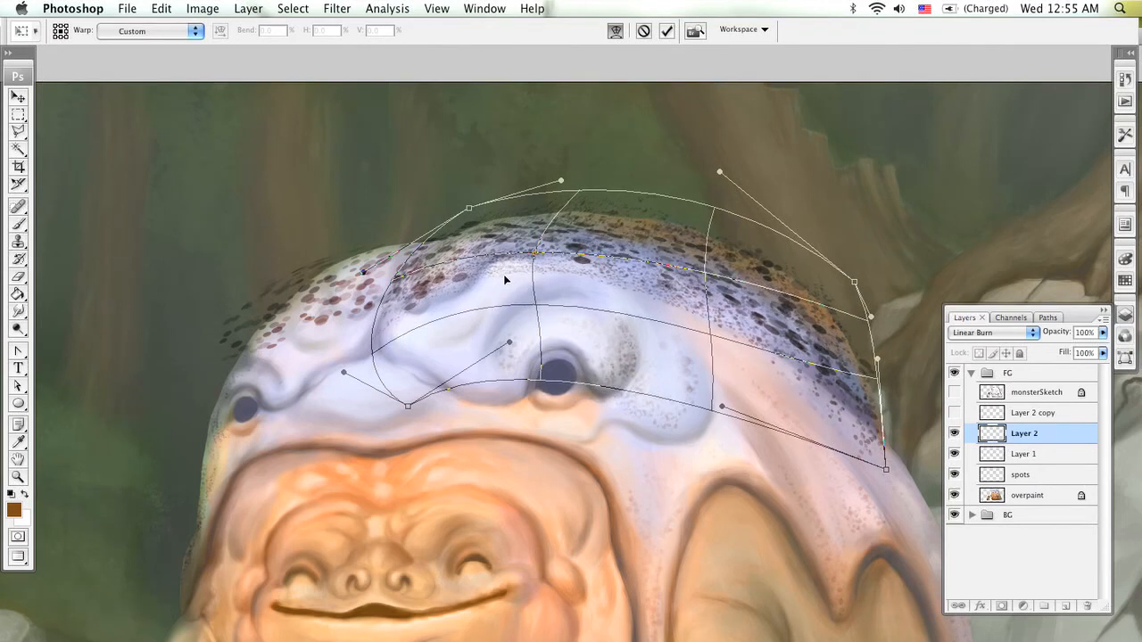
{"action": "left_click_drag", "start_coordinate": [400, 337], "coordinate": [399, 340]}
{"action": "left_click_drag", "start_coordinate": [407, 406], "coordinate": [382, 343]}
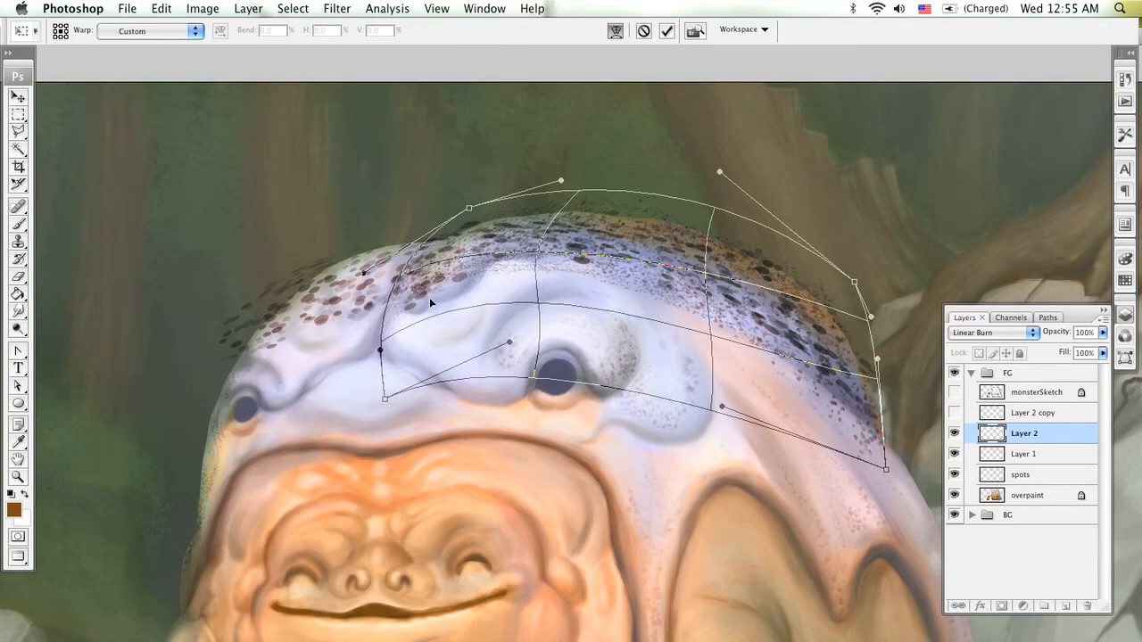
{"action": "left_click_drag", "start_coordinate": [434, 294], "coordinate": [435, 300]}
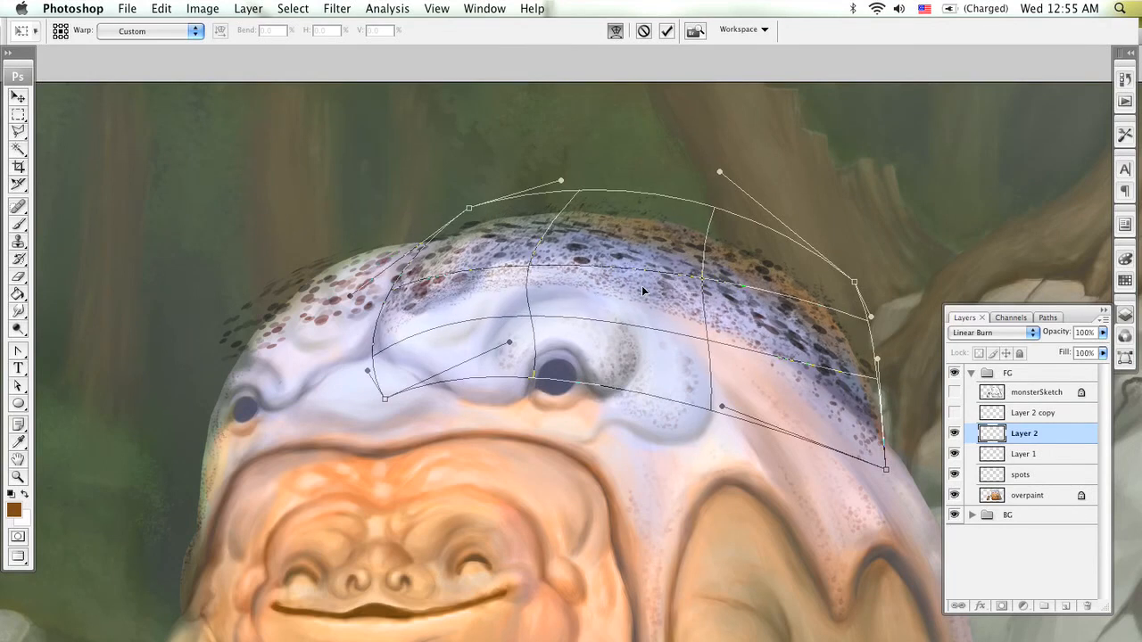
{"action": "key", "text": "Return"}
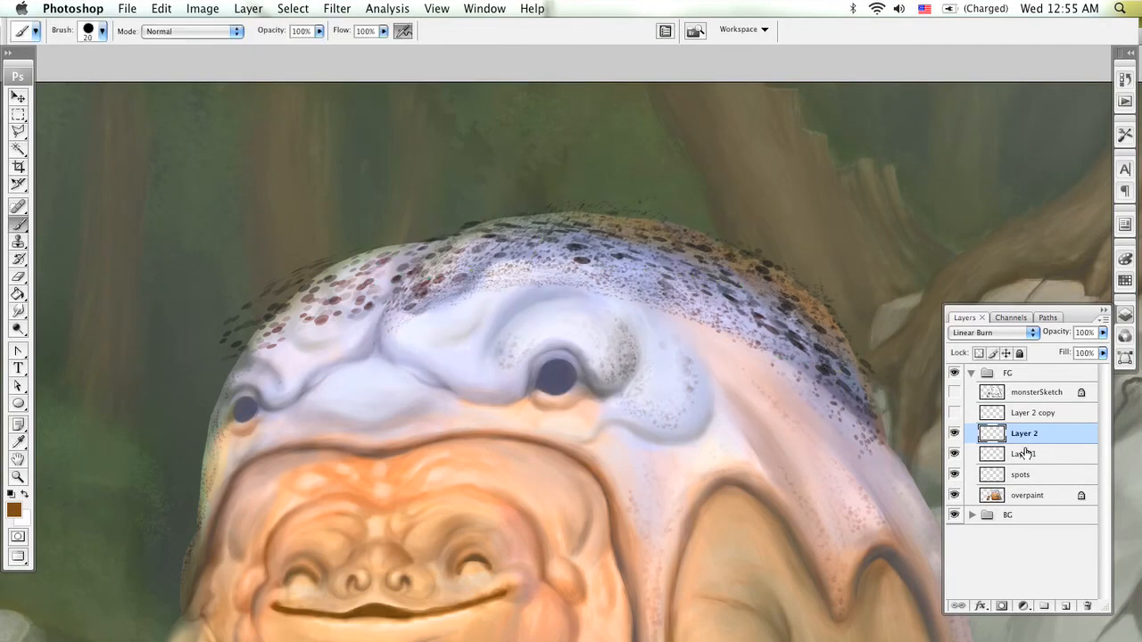
- Show Layer 2 copy and mirror its speckles horizontally at about -93% width, placing them over the small eye's side of the hood
{"action": "left_click", "coordinate": [954, 412]}
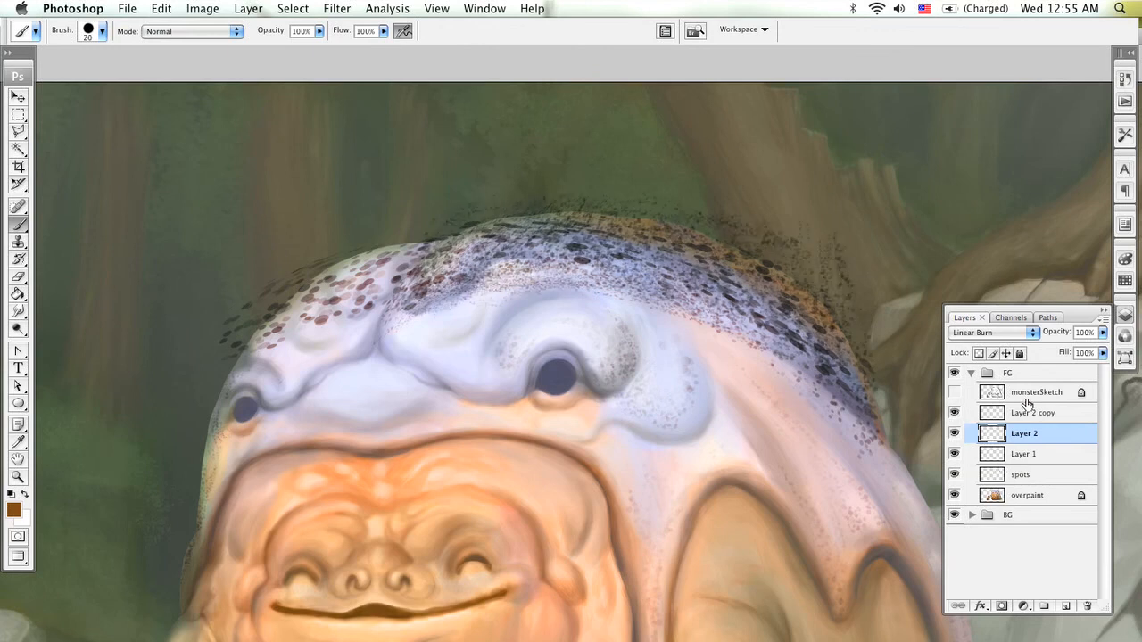
{"action": "left_click", "coordinate": [1024, 399]}
{"action": "left_click", "coordinate": [1024, 413]}
{"action": "key", "text": "v"}
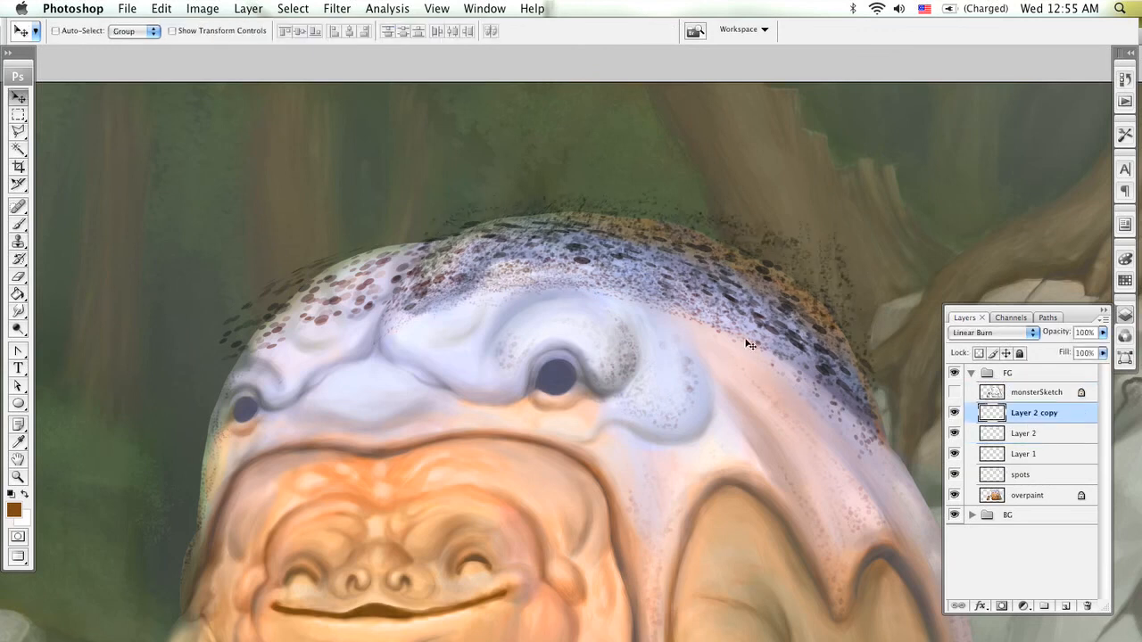
{"action": "mouse_move", "coordinate": [750, 339]}
{"action": "left_mouse_down"}
{"action": "mouse_move", "coordinate": [505, 357]}
{"action": "mouse_move", "coordinate": [518, 347]}
{"action": "mouse_move", "coordinate": [554, 362]}
{"action": "left_mouse_up"}
{"action": "key", "text": "super+t"}
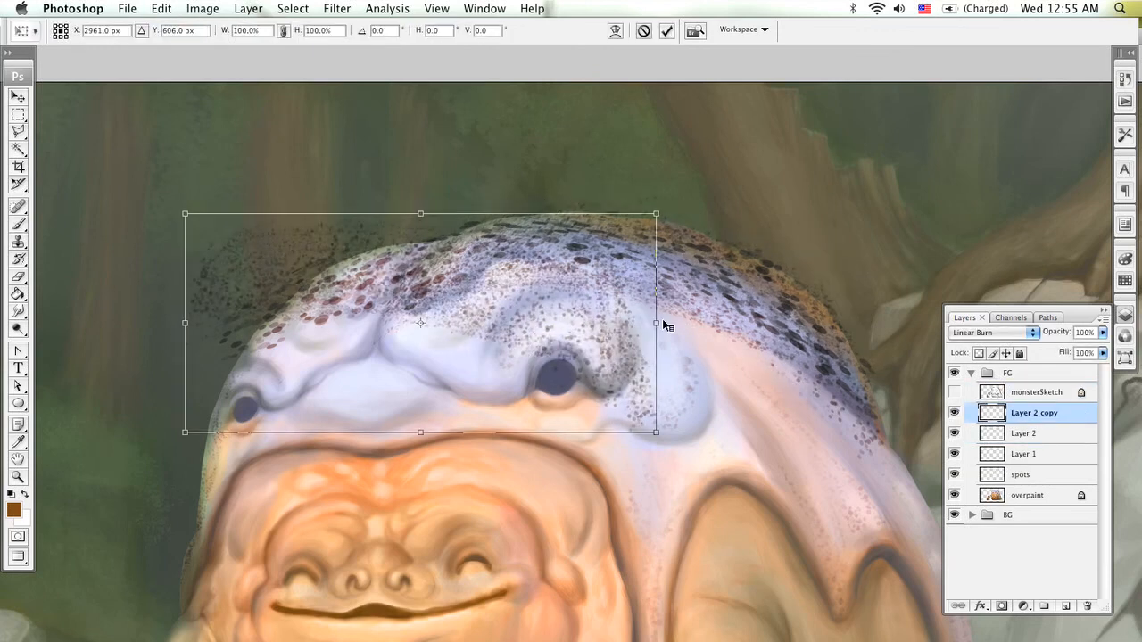
{"action": "left_click_drag", "start_coordinate": [656, 323], "coordinate": [201, 322]}
{"action": "left_click_drag", "start_coordinate": [465, 281], "coordinate": [284, 305]}
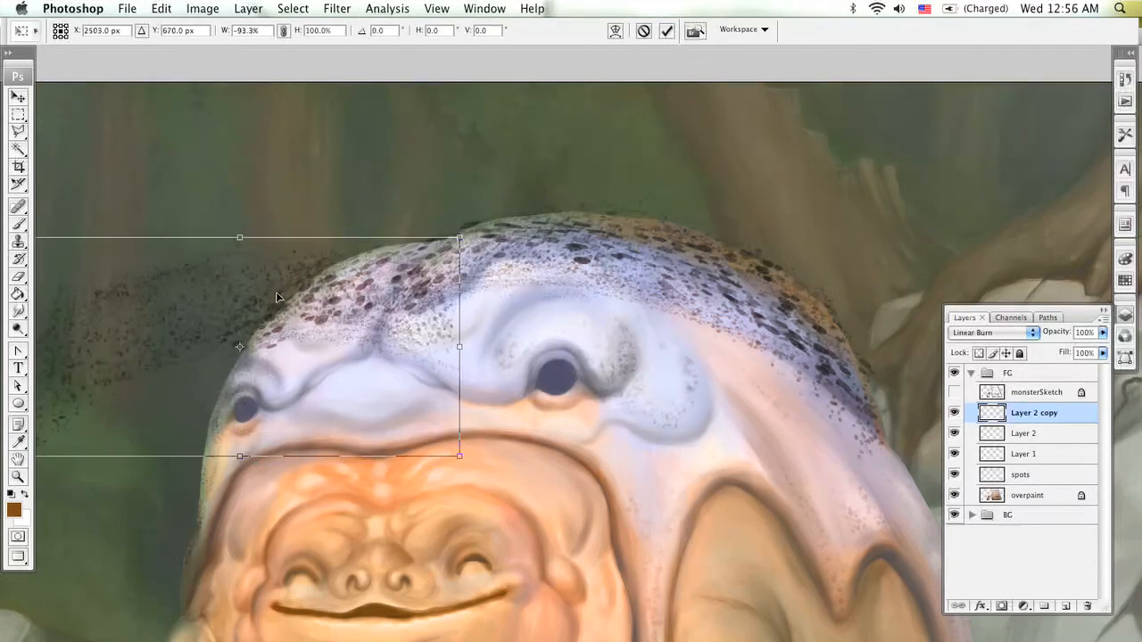
- Warp the mirrored speckles, pulling the mesh's upper inner corner up to the crown and its lower inner corner toward the brow
{"action": "left_click", "coordinate": [159, 8]}
{"action": "mouse_move", "coordinate": [294, 302]}
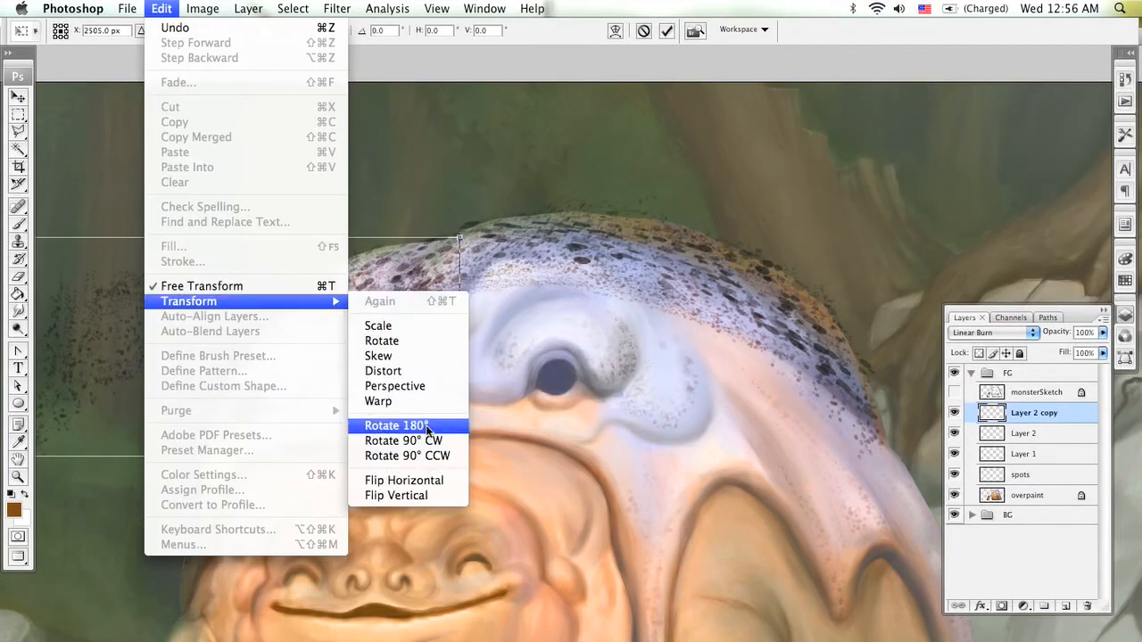
{"action": "left_click", "coordinate": [426, 402]}
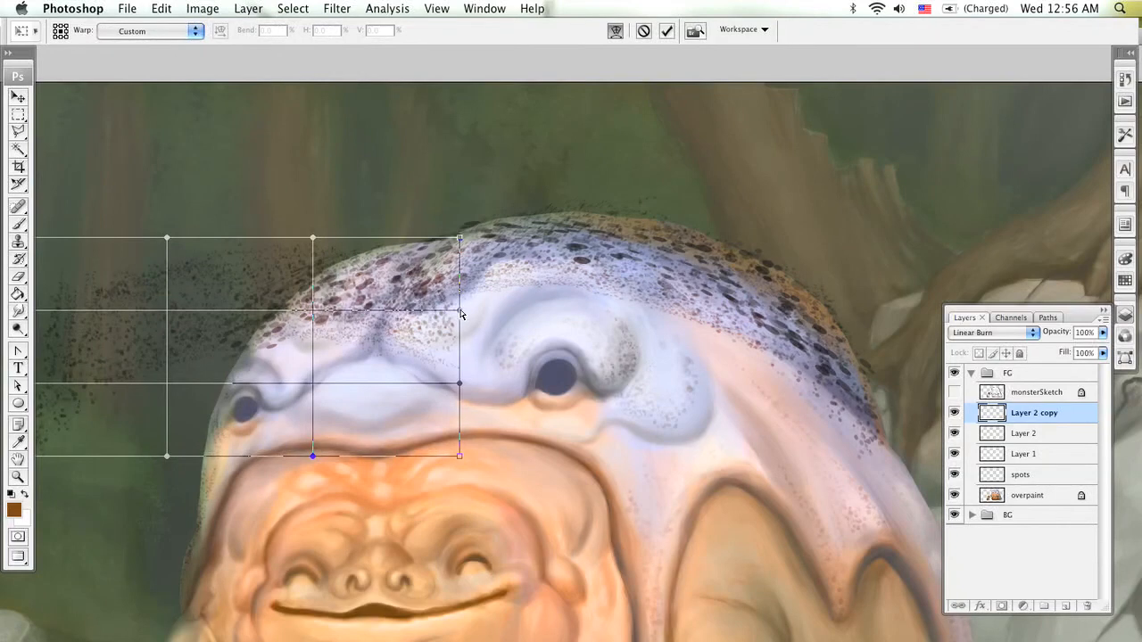
{"action": "left_click_drag", "start_coordinate": [461, 313], "coordinate": [380, 304]}
{"action": "left_click_drag", "start_coordinate": [460, 240], "coordinate": [492, 216]}
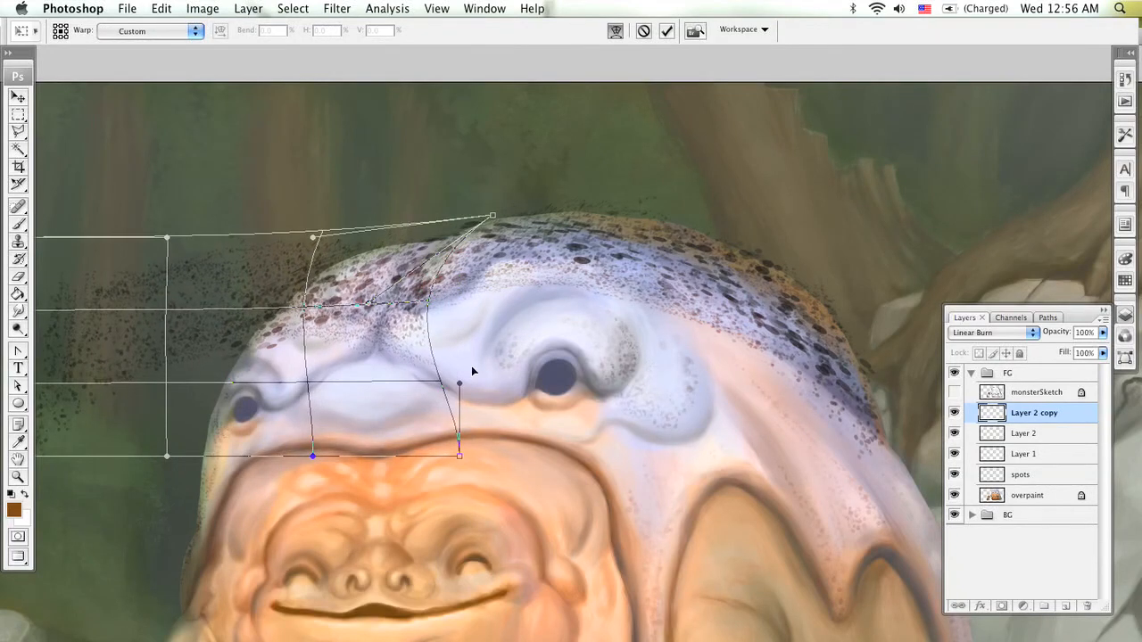
{"action": "left_click_drag", "start_coordinate": [460, 456], "coordinate": [354, 428]}
{"action": "left_click_drag", "start_coordinate": [459, 383], "coordinate": [357, 367]}
- Draw the mesh's upper outer corner inward and reshape its upper edge, outer edge and interior toward the hood's outline
{"action": "left_click_drag", "start_coordinate": [157, 290], "coordinate": [529, 248]}
{"action": "left_click_drag", "start_coordinate": [263, 220], "coordinate": [436, 234]}
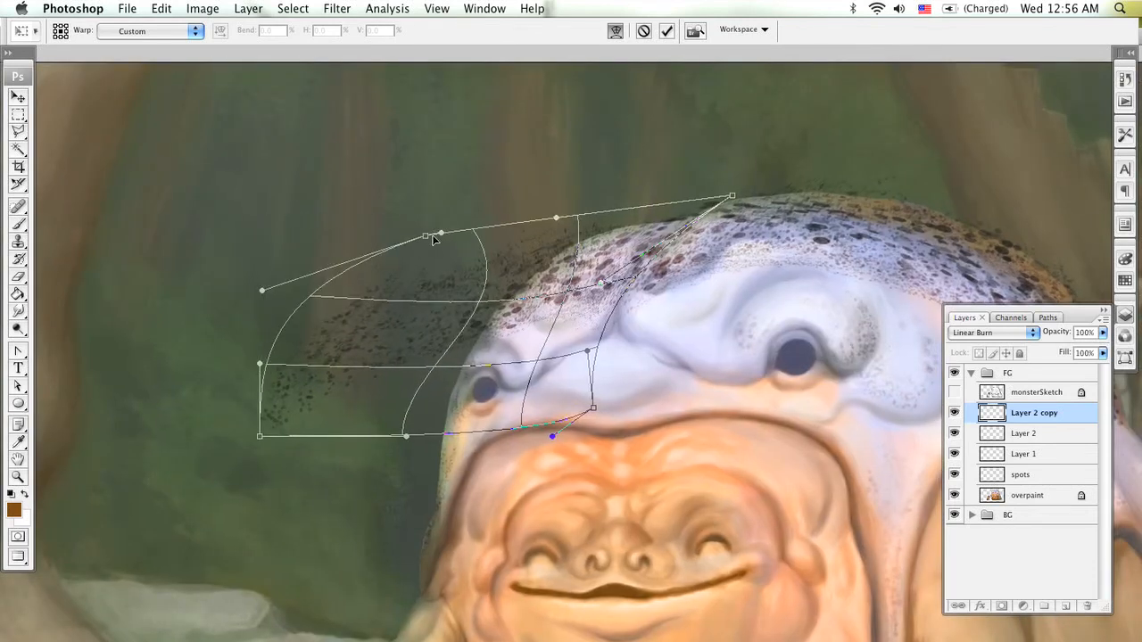
{"action": "left_click_drag", "start_coordinate": [556, 217], "coordinate": [669, 199]}
{"action": "left_click_drag", "start_coordinate": [601, 283], "coordinate": [599, 264]}
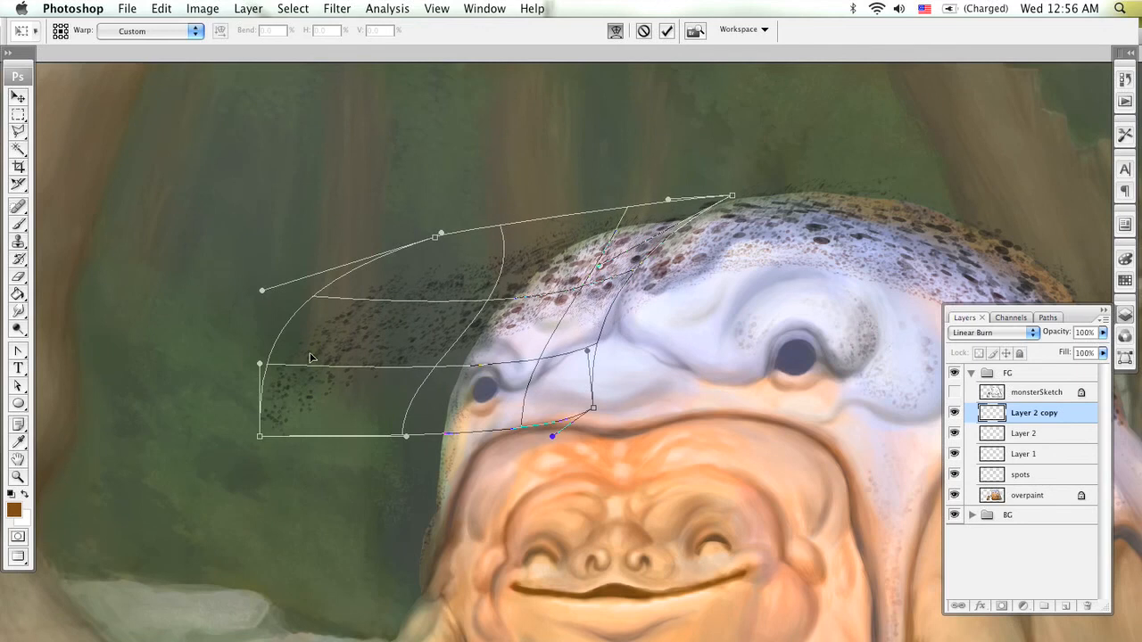
{"action": "left_click_drag", "start_coordinate": [260, 364], "coordinate": [354, 359]}
{"action": "left_click_drag", "start_coordinate": [452, 344], "coordinate": [454, 310]}
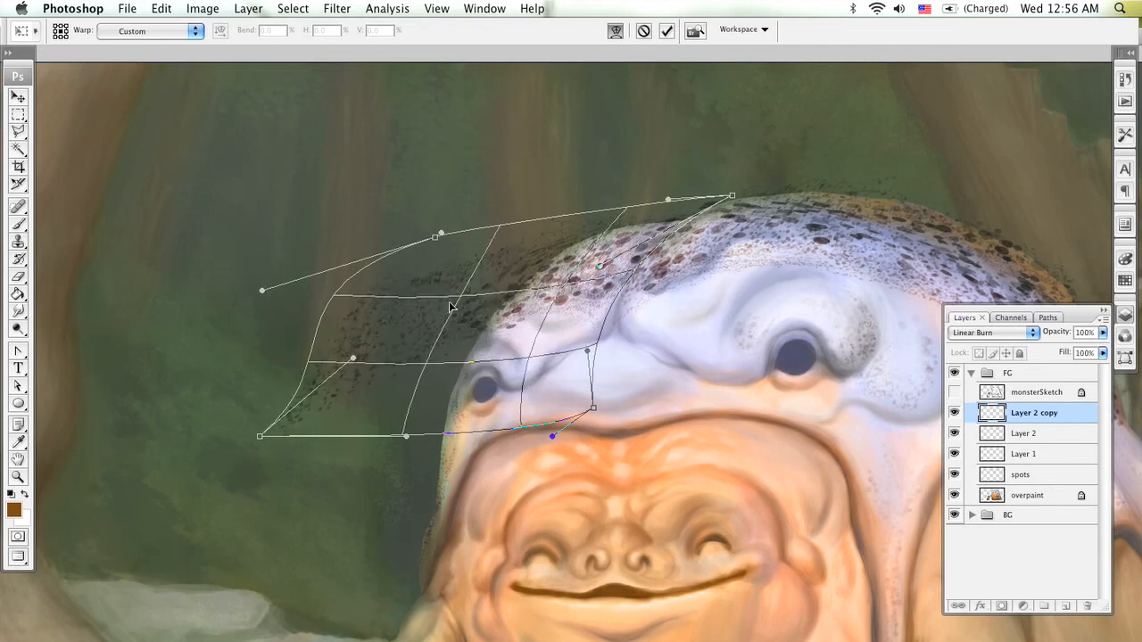
- Lower the mesh's lower inner corner, stretch its upper inner corner along the crown, and apply the warp to Layer 2 copy
{"action": "left_click_drag", "start_coordinate": [550, 308], "coordinate": [523, 314]}
{"action": "left_click_drag", "start_coordinate": [596, 412], "coordinate": [603, 453]}
{"action": "left_click_drag", "start_coordinate": [587, 353], "coordinate": [607, 319]}
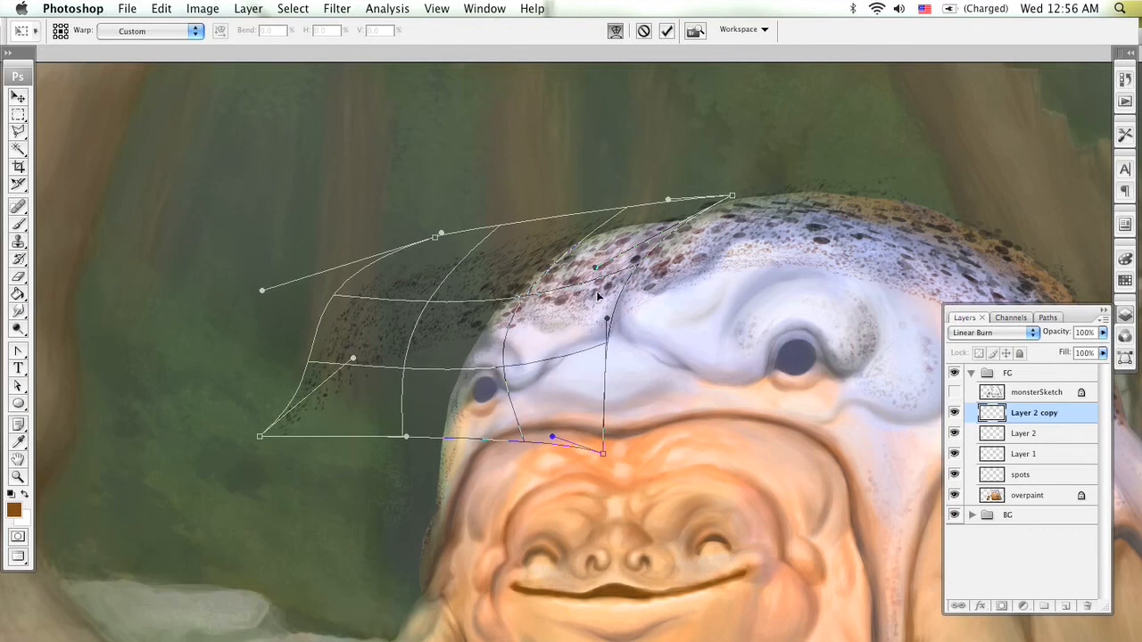
{"action": "left_click_drag", "start_coordinate": [598, 266], "coordinate": [595, 336]}
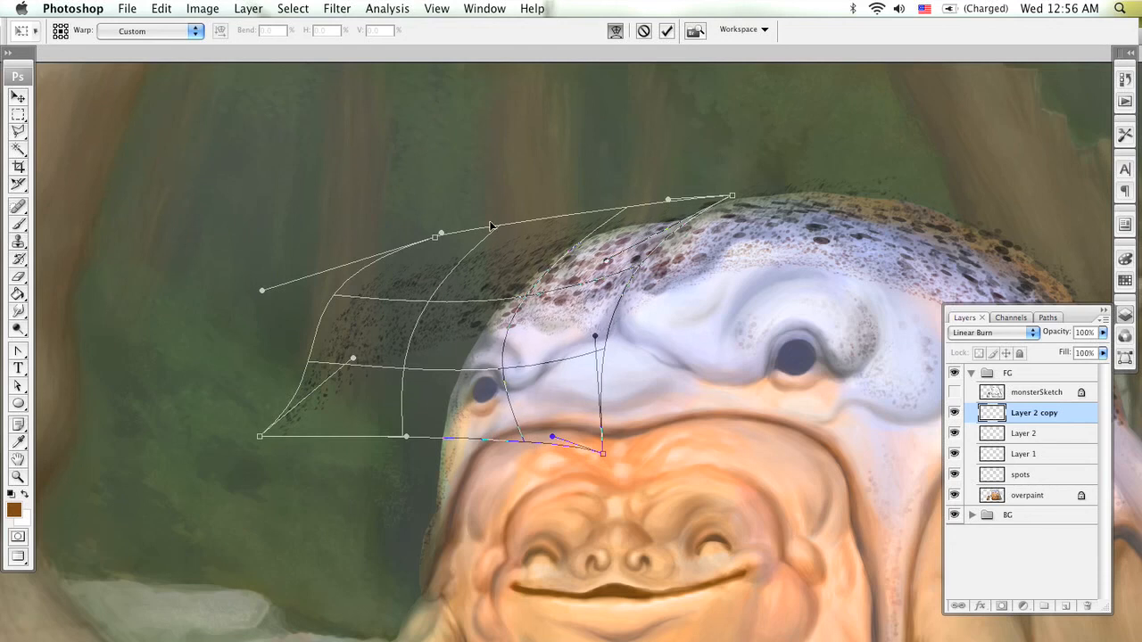
{"action": "left_click_drag", "start_coordinate": [722, 197], "coordinate": [765, 194]}
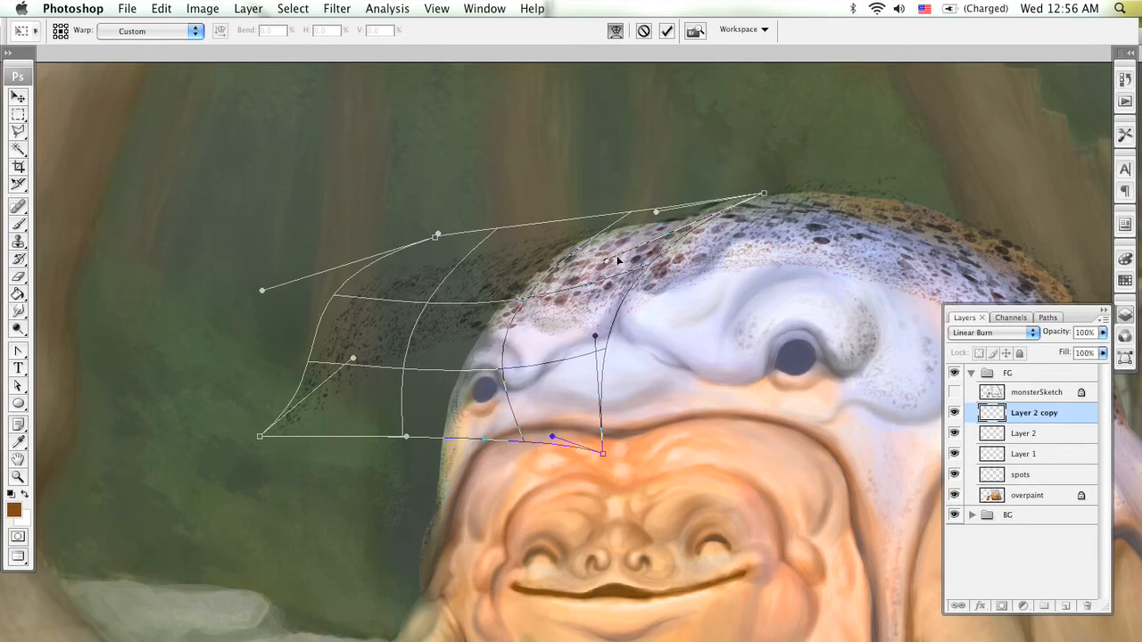
{"action": "left_click_drag", "start_coordinate": [566, 259], "coordinate": [561, 260]}
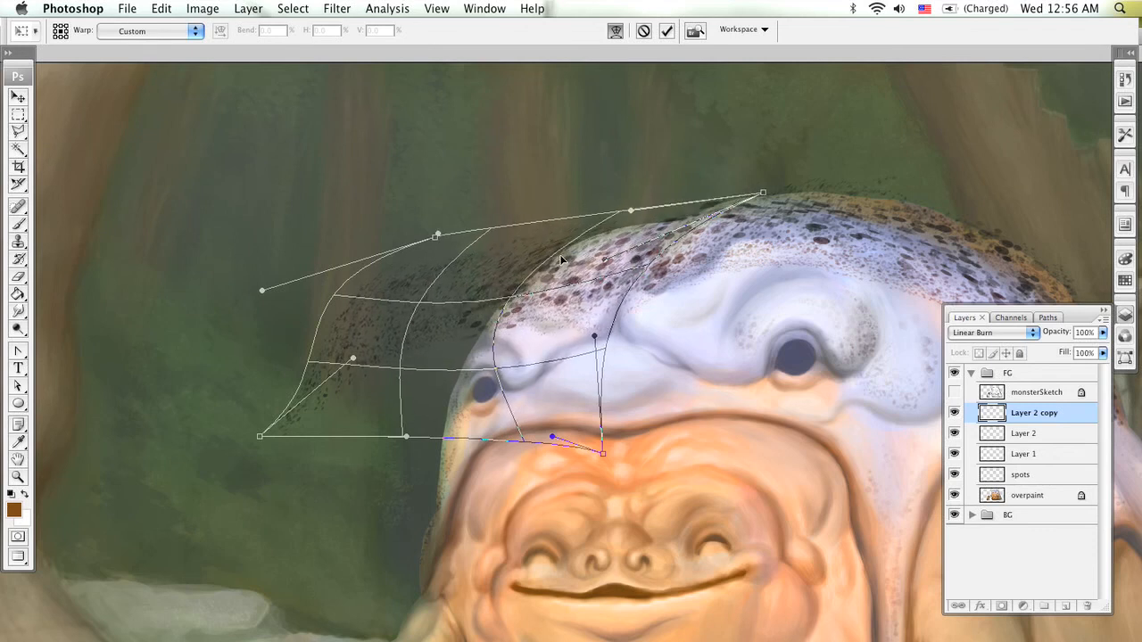
{"action": "key", "text": "Return"}
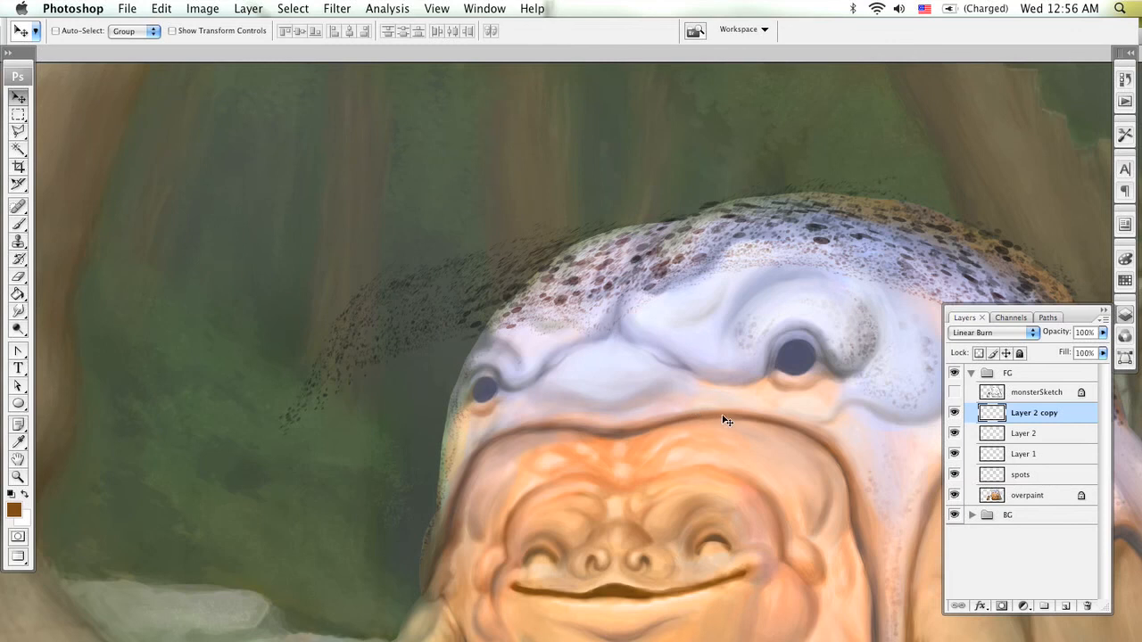
- Hide Layer 2 copy and Layer 2, and put the larger spots on Layer 1 into Warp transform mode
{"action": "left_click_drag", "start_coordinate": [864, 407], "coordinate": [625, 413]}
{"action": "left_click_drag", "start_coordinate": [955, 412], "coordinate": [955, 433]}
{"action": "left_click", "coordinate": [1024, 455]}
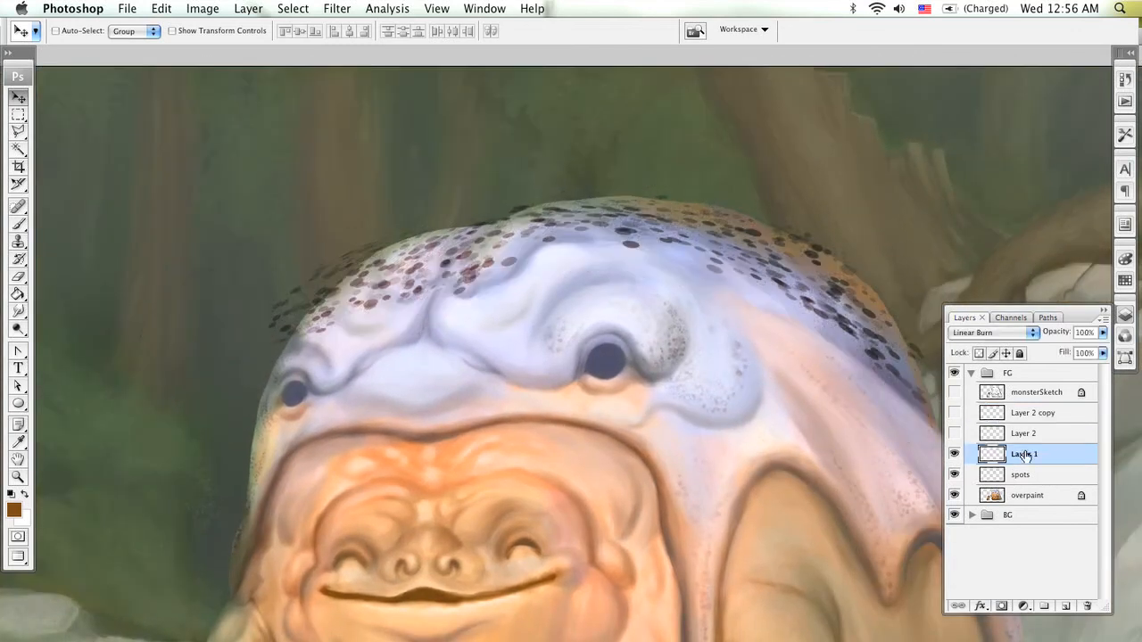
{"action": "key", "text": "super+t"}
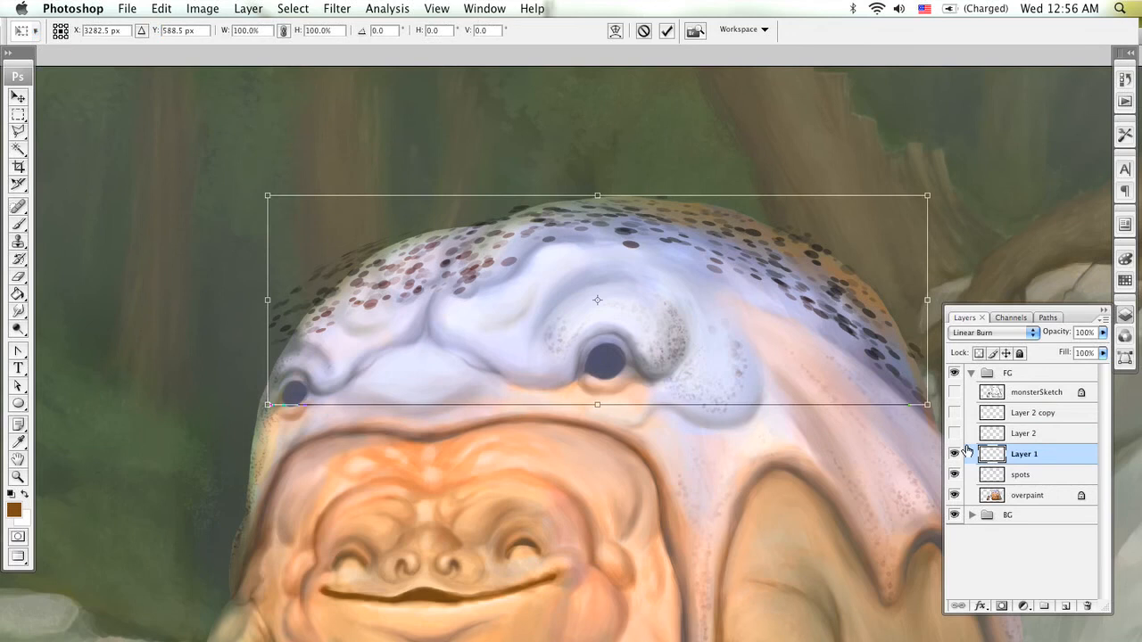
{"action": "right_click", "coordinate": [611, 286]}
{"action": "left_click", "coordinate": [640, 287]}
{"action": "right_click", "coordinate": [622, 286]}
{"action": "left_click", "coordinate": [456, 252]}
{"action": "right_click", "coordinate": [576, 238]}
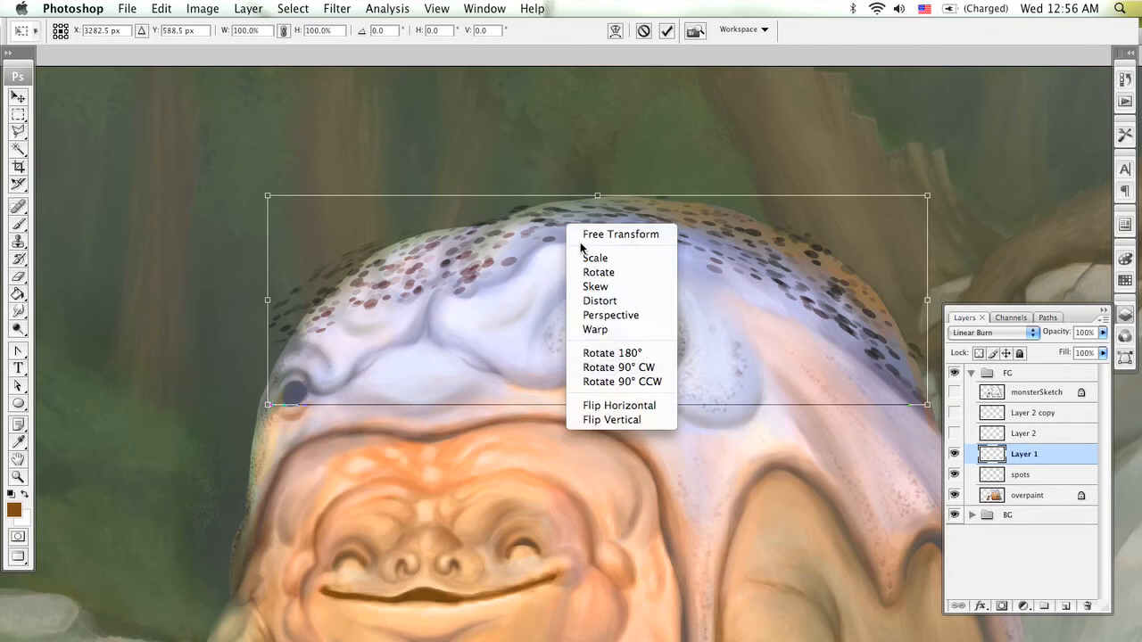
{"action": "left_click", "coordinate": [614, 327]}
- Bow the mesh's upper and lower edges slightly outward, extend its lower back corner down the hood, and apply Layer 1's warp
{"action": "left_click_drag", "start_coordinate": [711, 191], "coordinate": [734, 185]}
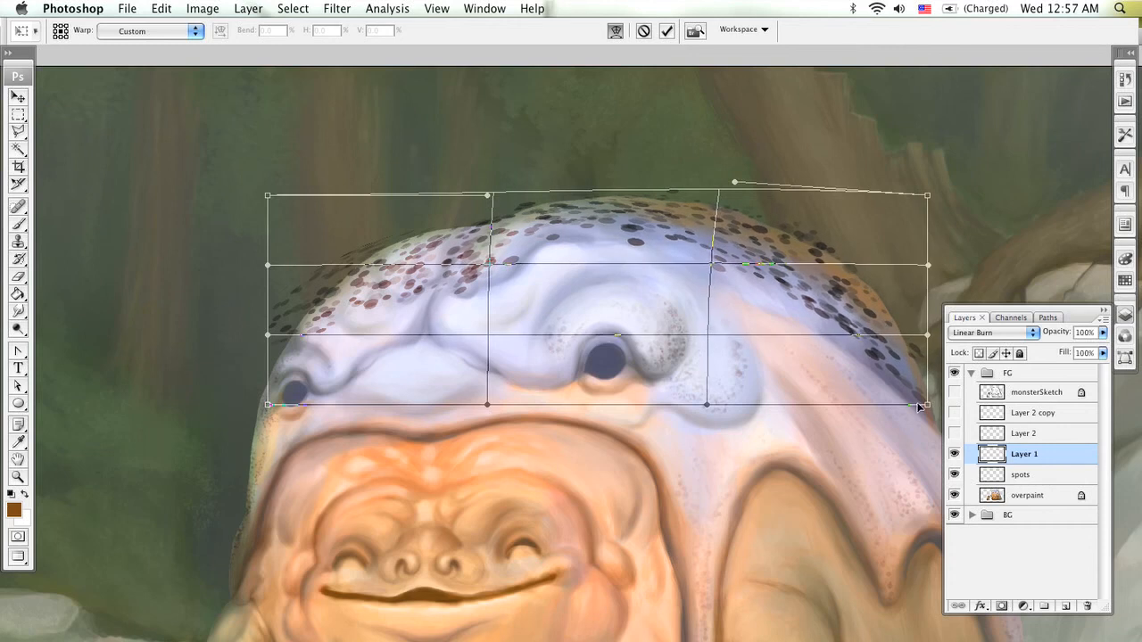
{"action": "left_click_drag", "start_coordinate": [926, 406], "coordinate": [933, 419]}
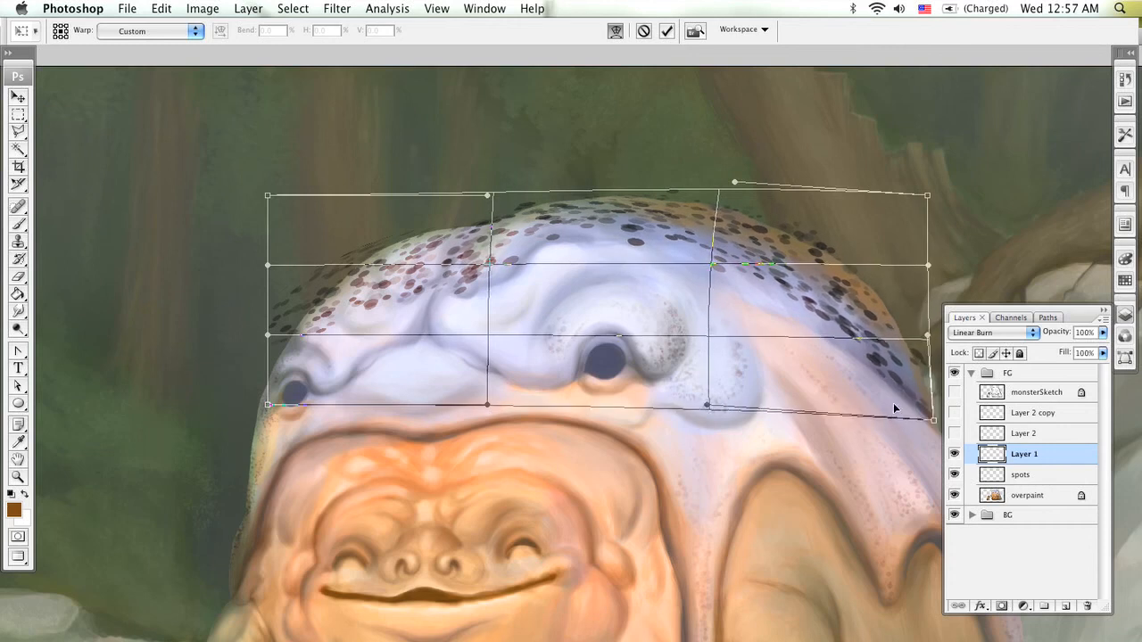
{"action": "left_click_drag", "start_coordinate": [710, 409], "coordinate": [713, 454]}
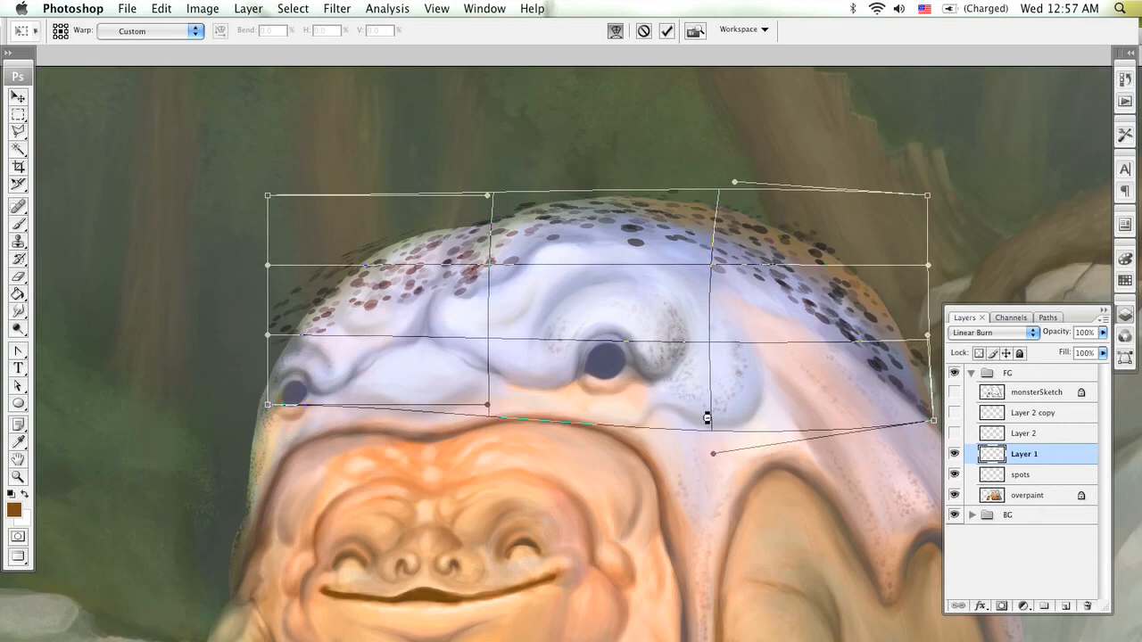
{"action": "left_click_drag", "start_coordinate": [712, 282], "coordinate": [709, 292]}
{"action": "left_click_drag", "start_coordinate": [489, 197], "coordinate": [473, 195]}
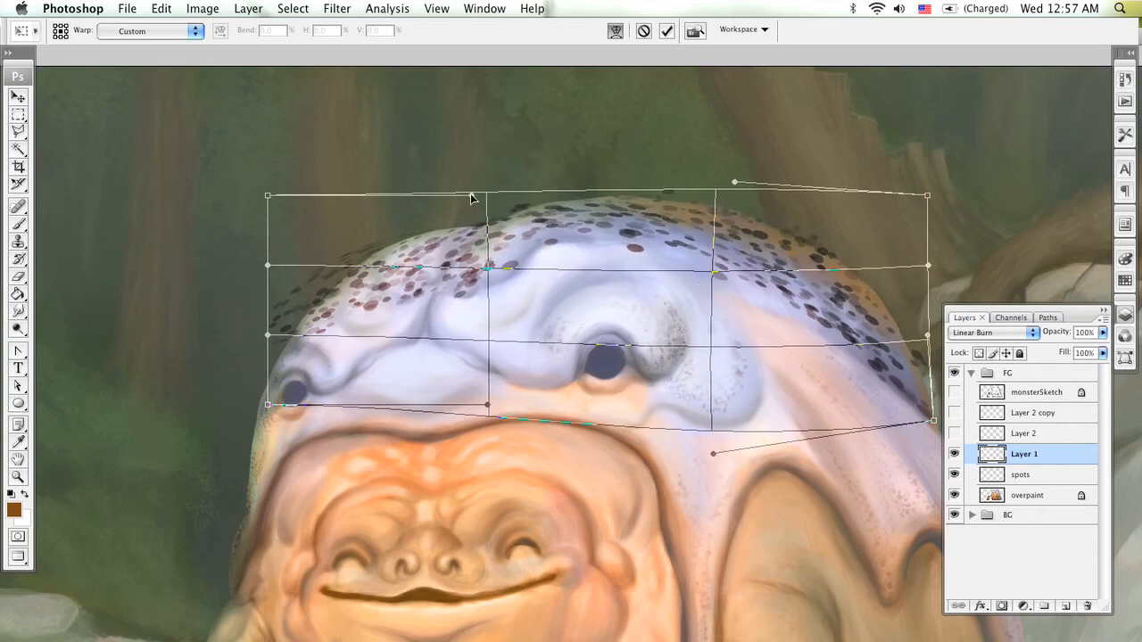
{"action": "key", "text": "Return"}
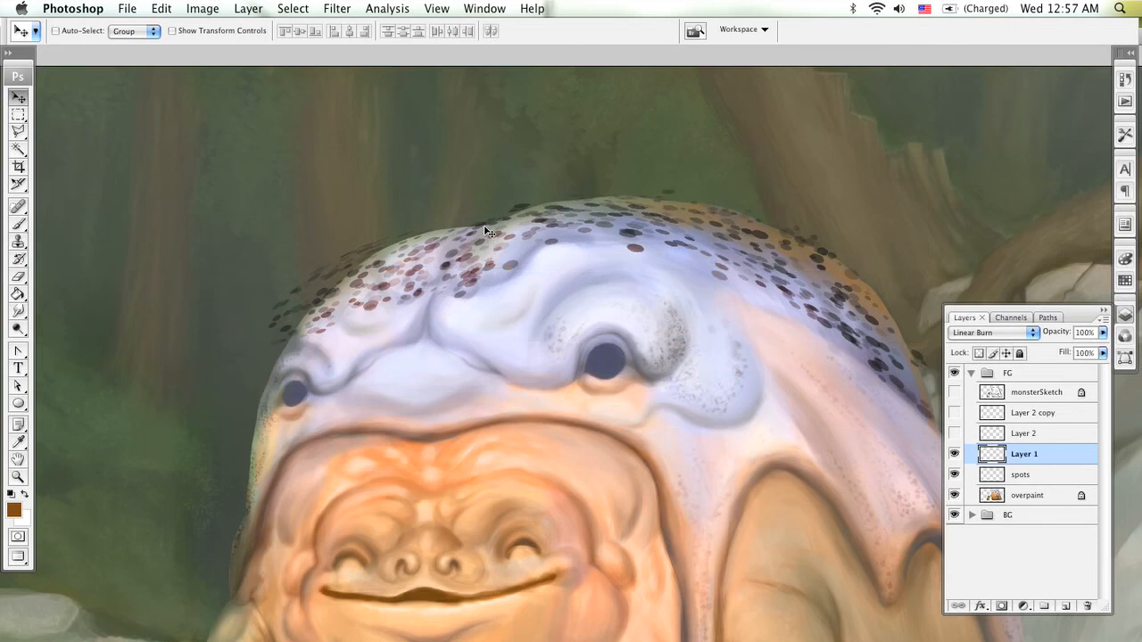
- Load the overpaint layer's silhouette as an inverted selection and delete the Layer 1 spots that fall outside the creature
{"action": "mouse_move", "coordinate": [669, 386]}
{"action": "left_mouse_down"}
{"action": "mouse_move", "coordinate": [625, 357]}
{"action": "mouse_move", "coordinate": [671, 406]}
{"action": "left_mouse_up"}
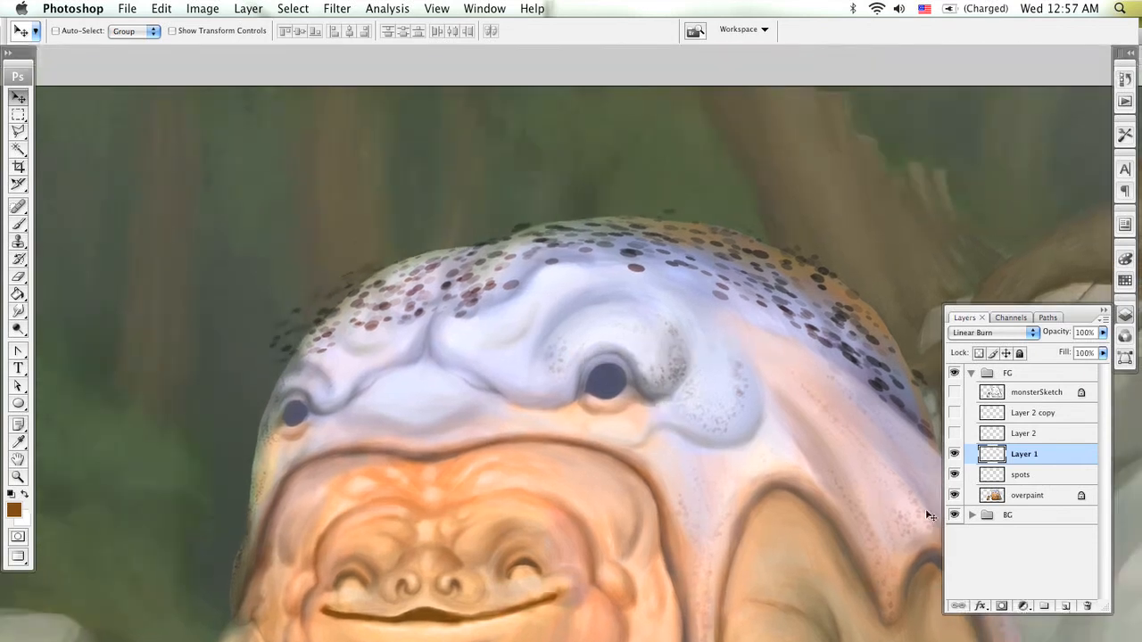
{"action": "left_click", "coordinate": [989, 496], "text": "super"}
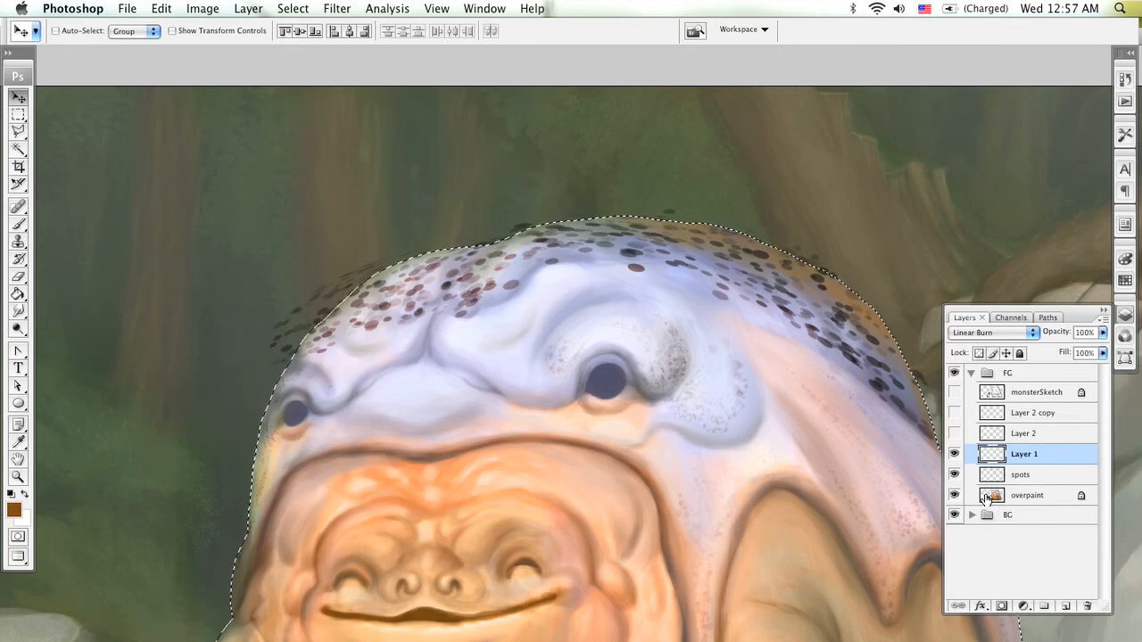
{"action": "key", "text": "shift+super+i"}
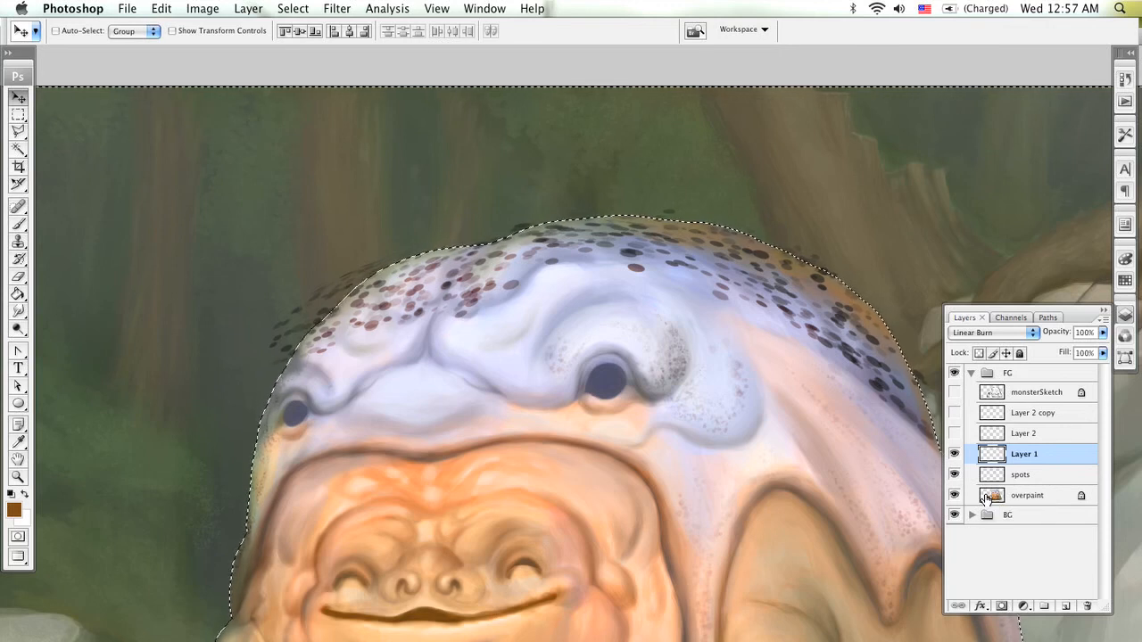
{"action": "key", "text": "Delete"}
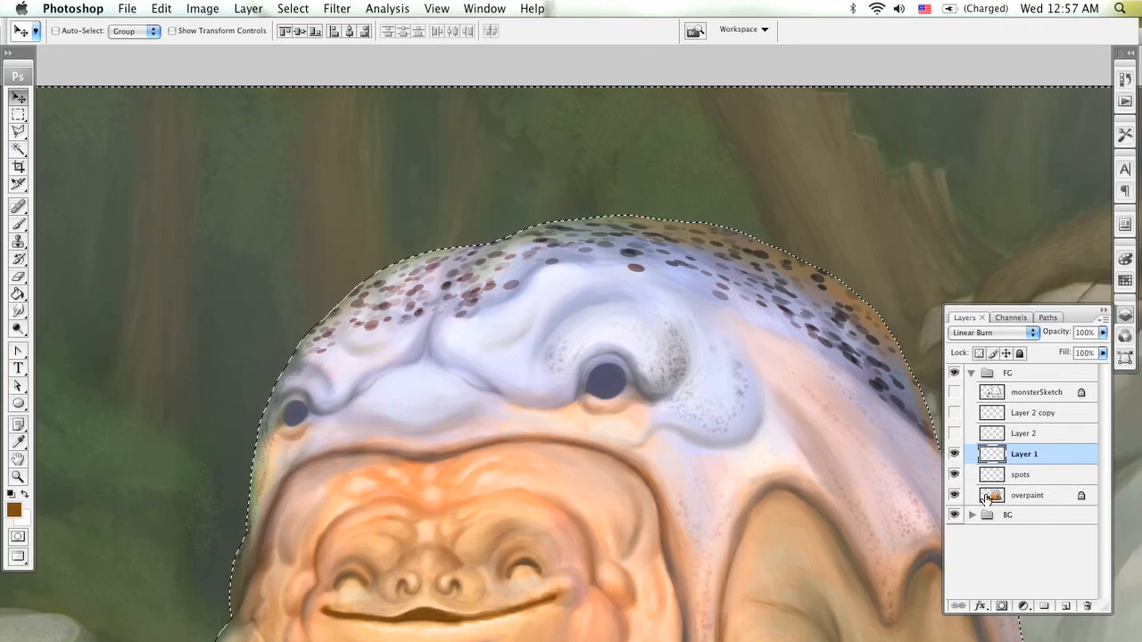
- Show Layer 2 and Layer 2 copy, delete their speckles outside the creature's silhouette, and clear the selection
{"action": "left_click", "coordinate": [955, 433]}
{"action": "left_click", "coordinate": [1046, 436]}
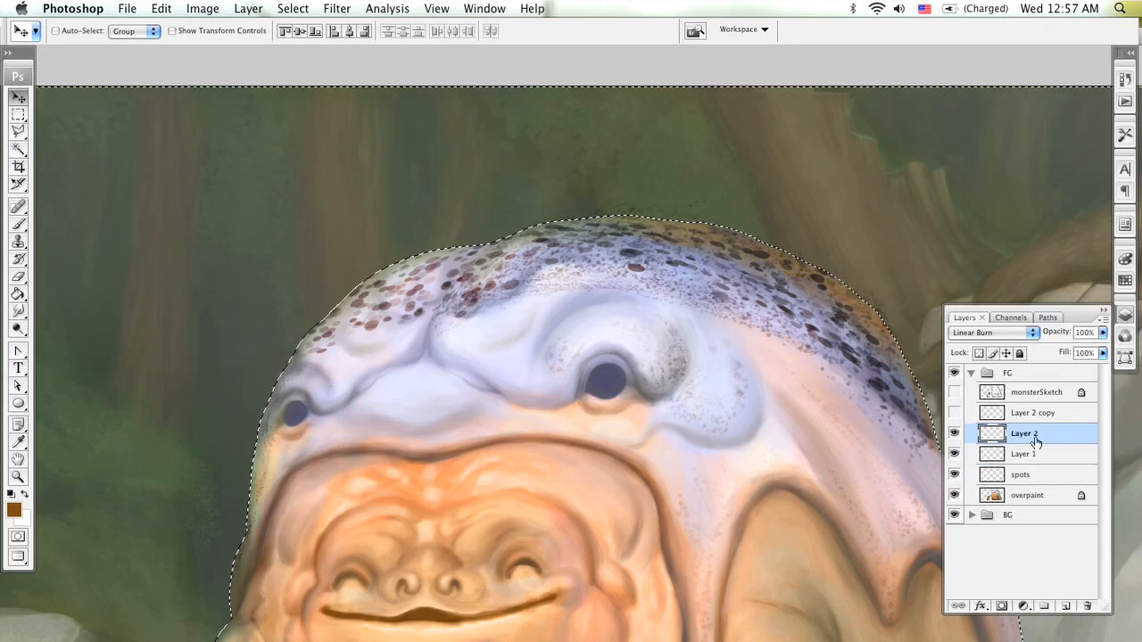
{"action": "left_click", "coordinate": [955, 413]}
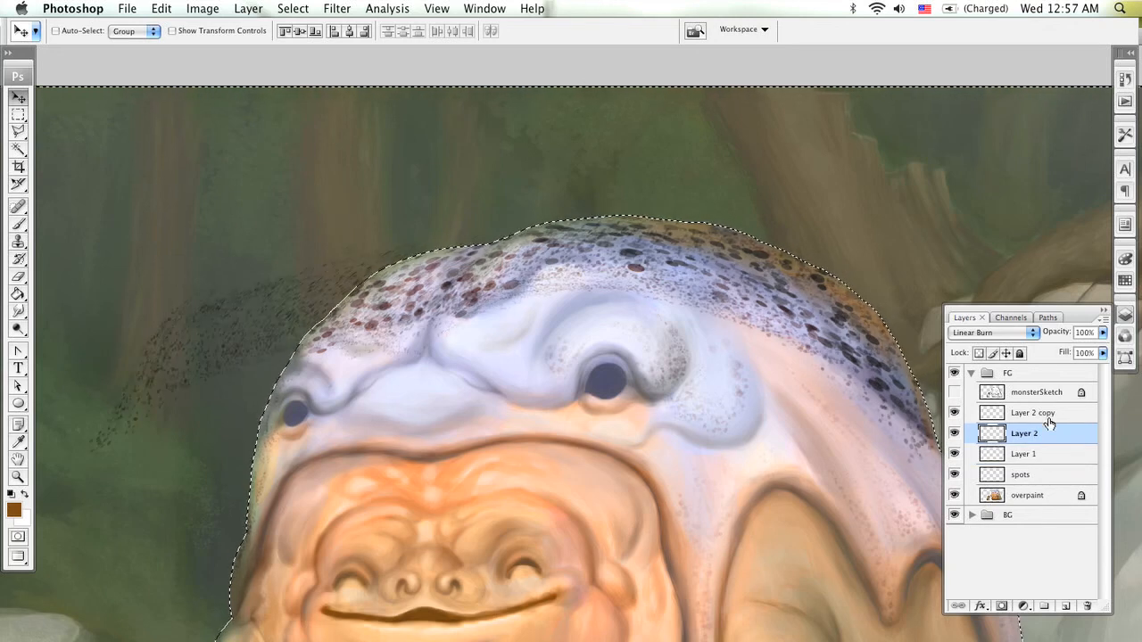
{"action": "left_click", "coordinate": [1040, 415]}
{"action": "key", "text": "Delete"}
{"action": "key", "text": "ctrl+d"}
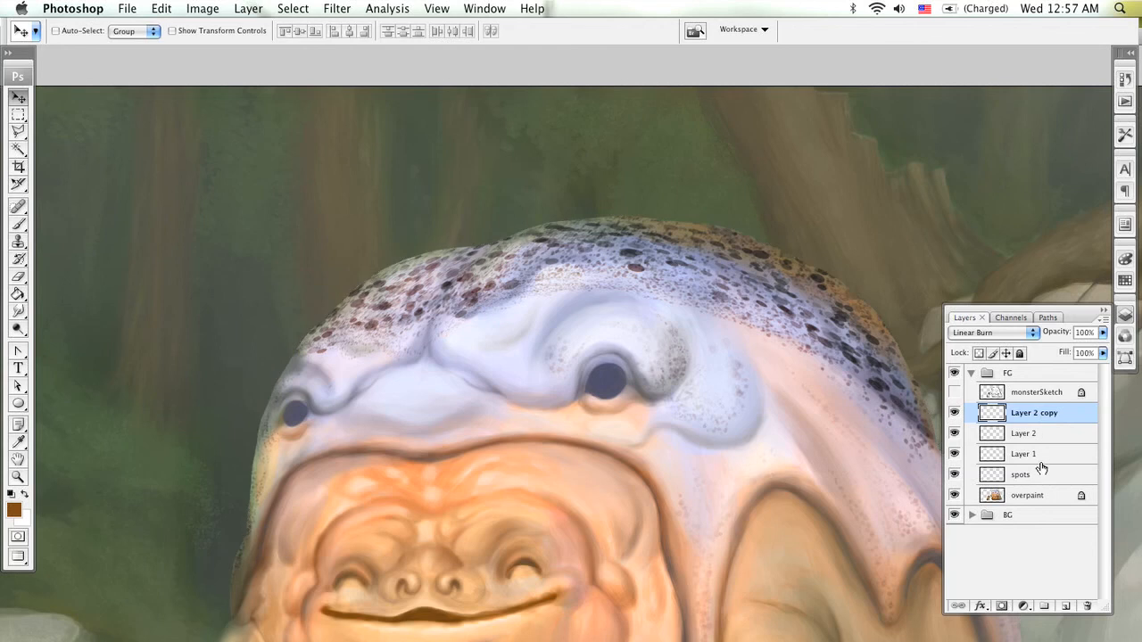
- Toggle the visibility of Layer 1 and the spots layer to compare the hood with and without their spots
{"action": "left_click", "coordinate": [1040, 458]}
{"action": "left_click", "coordinate": [955, 455]}
{"action": "left_click", "coordinate": [956, 455]}
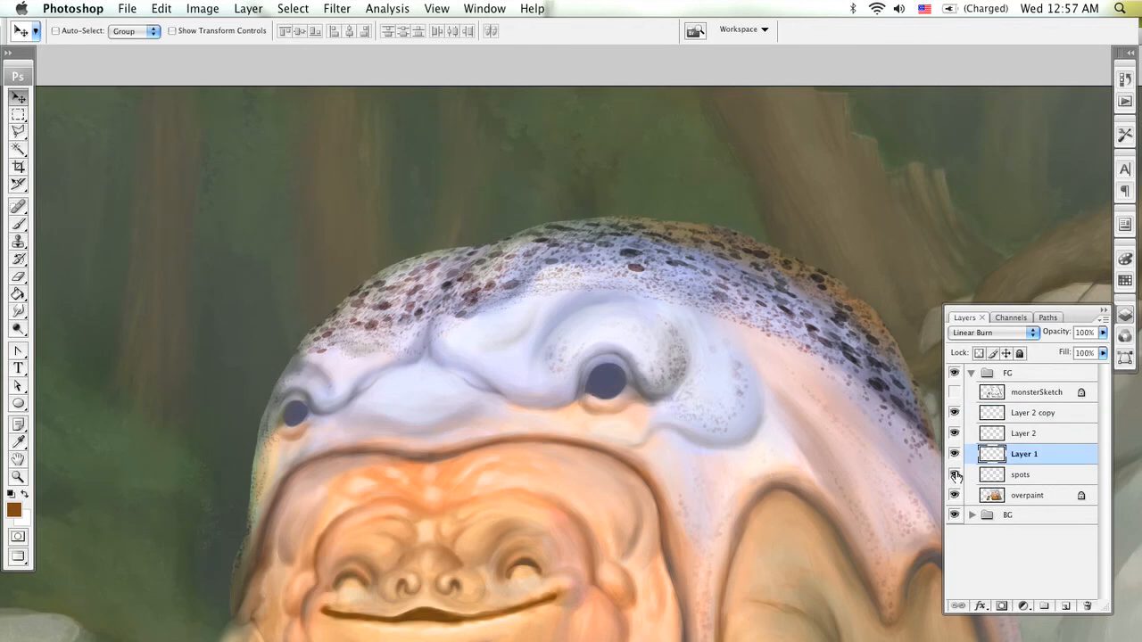
{"action": "left_click", "coordinate": [955, 474]}
{"action": "left_click", "coordinate": [955, 475]}
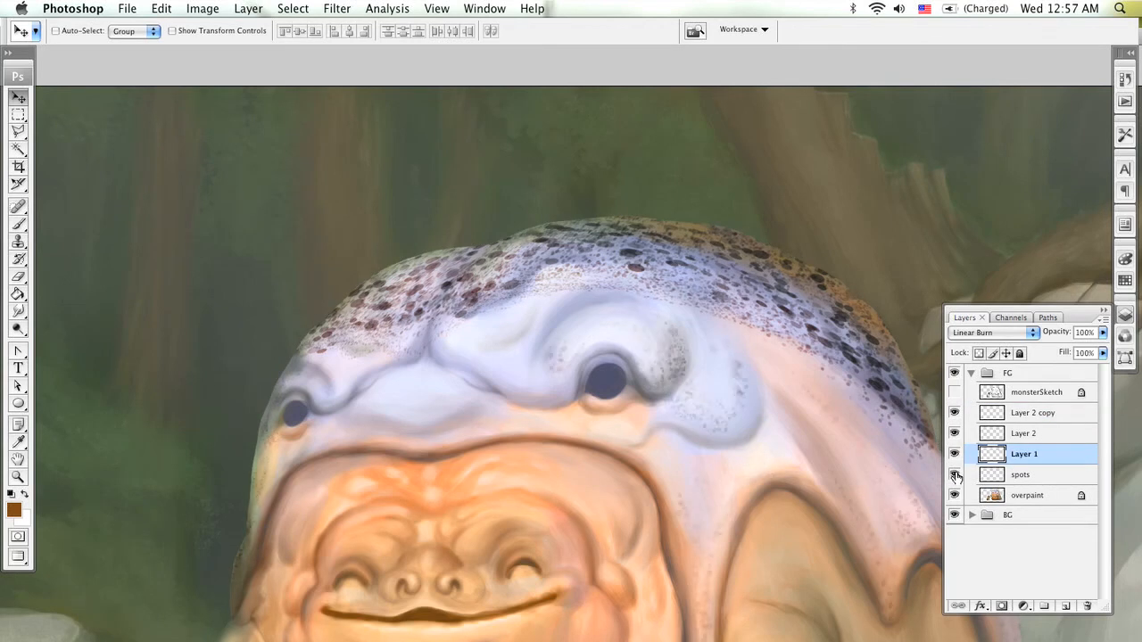
{"action": "left_click", "coordinate": [1024, 478]}
{"action": "left_click", "coordinate": [1028, 458]}
{"action": "double_click", "coordinate": [1029, 460]}
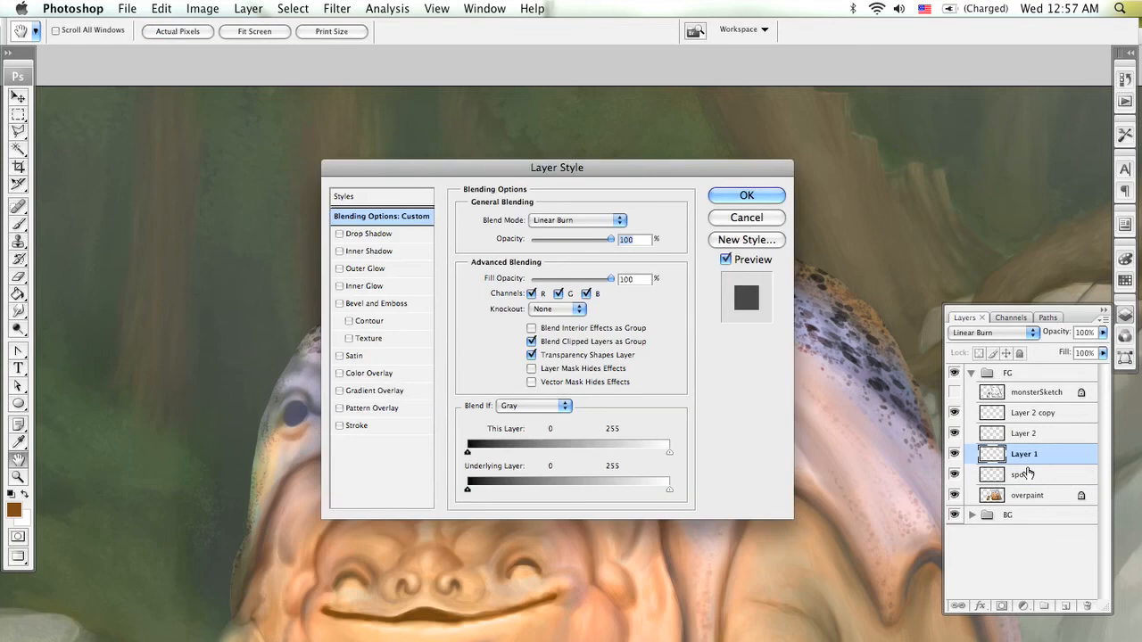
{"action": "left_click", "coordinate": [741, 219]}
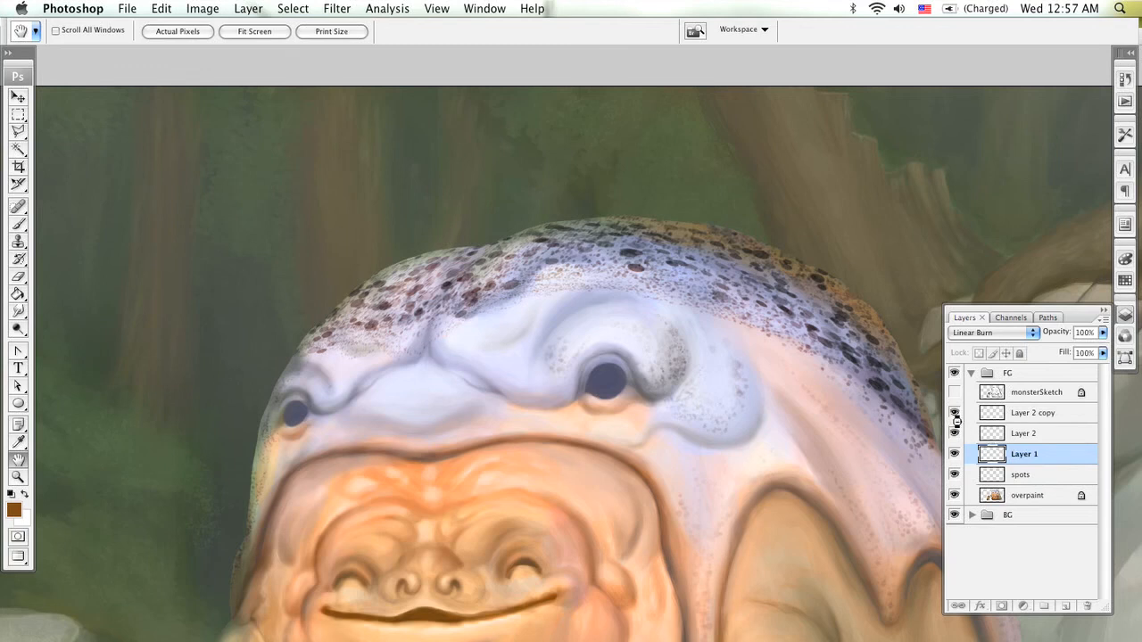
- Hide Layer 2 copy and Layer 2, and rename Layer 1 as domeSpotsBIG
{"action": "key", "text": "v"}
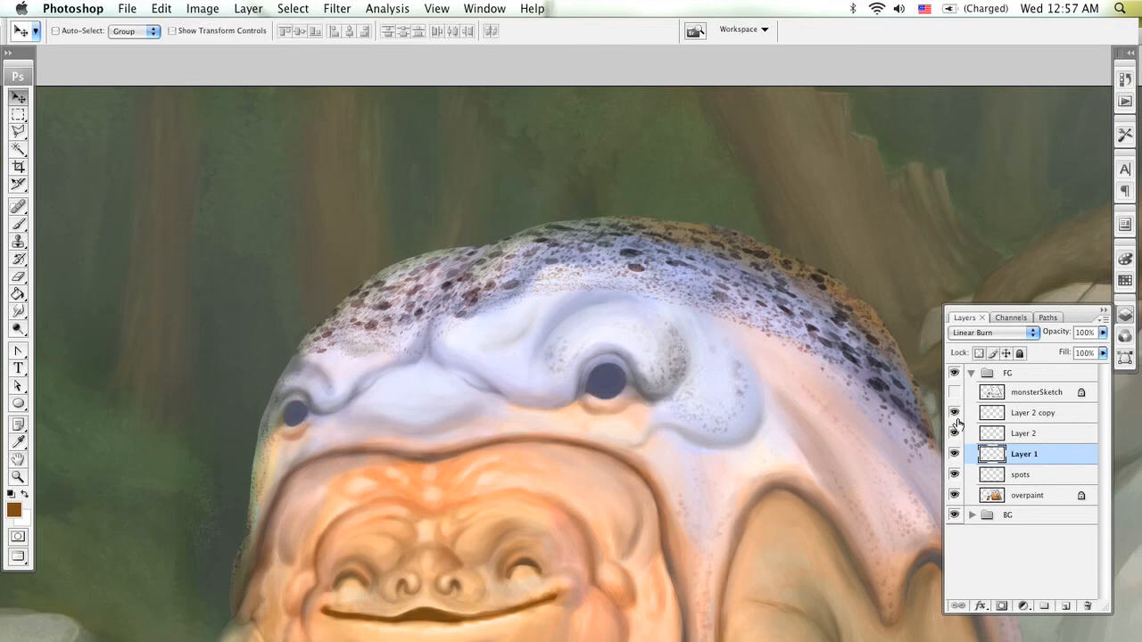
{"action": "left_click_drag", "start_coordinate": [955, 415], "coordinate": [955, 435]}
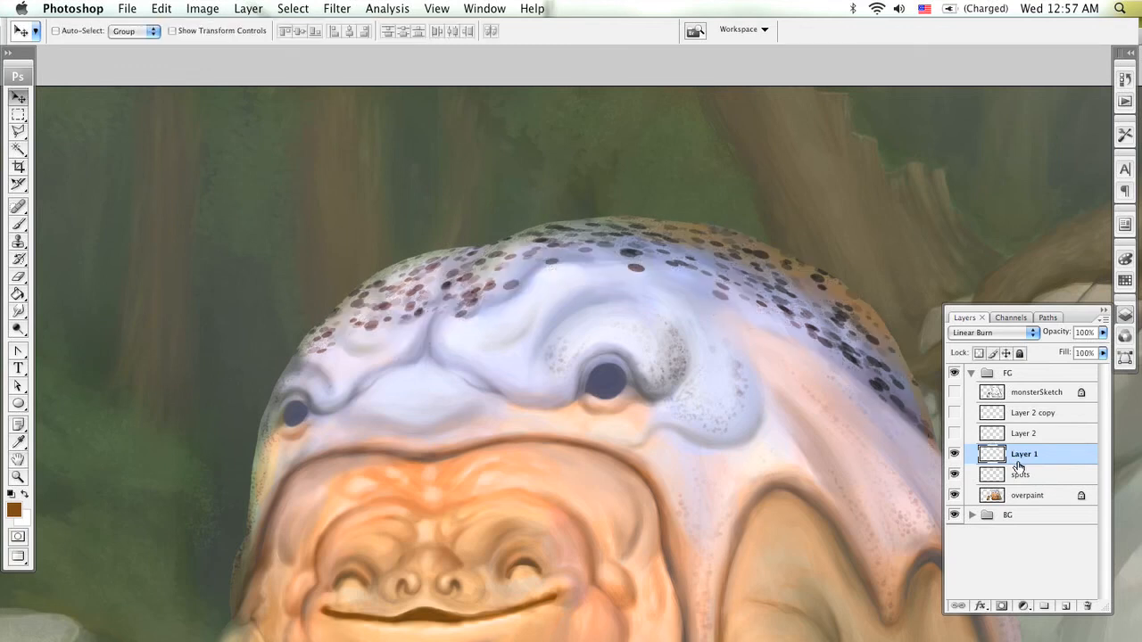
{"action": "double_click", "coordinate": [1022, 455]}
{"action": "type", "text": "domeSpotsBIG"}
{"action": "key", "text": "Return"}
- Fade the large domeSpotsBIG spots over the middle, back and front of the hood with a 250 px Eraser
{"action": "key", "text": "e"}
{"action": "scroll", "coordinate": [434, 298], "scroll_direction": "right", "scroll_amount": 3}
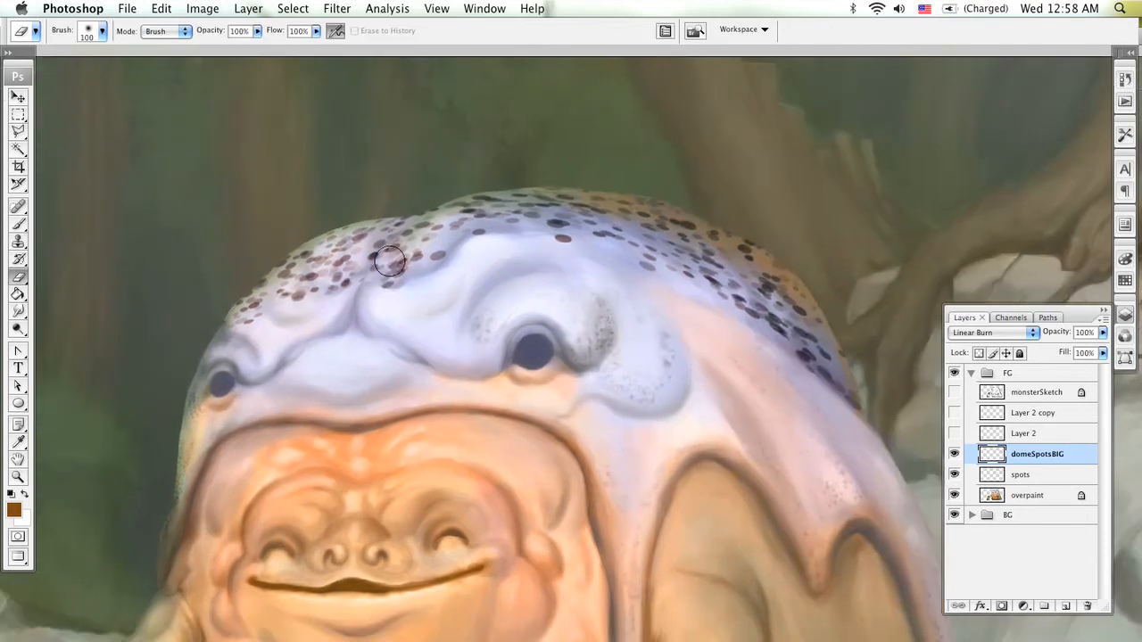
{"action": "key", "text": "bracketright"}
{"action": "key", "text": "bracketright"}
{"action": "key", "text": "bracketright"}
{"action": "key", "text": "bracketright"}
{"action": "key", "text": "bracketright"}
{"action": "mouse_move", "coordinate": [441, 277]}
{"action": "left_mouse_down"}
{"action": "mouse_move", "coordinate": [373, 337]}
{"action": "mouse_move", "coordinate": [456, 281]}
{"action": "mouse_move", "coordinate": [417, 272]}
{"action": "mouse_move", "coordinate": [492, 253]}
{"action": "mouse_move", "coordinate": [440, 248]}
{"action": "mouse_move", "coordinate": [556, 236]}
{"action": "mouse_move", "coordinate": [465, 244]}
{"action": "mouse_move", "coordinate": [603, 257]}
{"action": "mouse_move", "coordinate": [471, 265]}
{"action": "mouse_move", "coordinate": [573, 272]}
{"action": "mouse_move", "coordinate": [532, 262]}
{"action": "mouse_move", "coordinate": [632, 293]}
{"action": "mouse_move", "coordinate": [599, 286]}
{"action": "mouse_move", "coordinate": [668, 333]}
{"action": "mouse_move", "coordinate": [626, 297]}
{"action": "mouse_move", "coordinate": [567, 278]}
{"action": "left_mouse_up"}
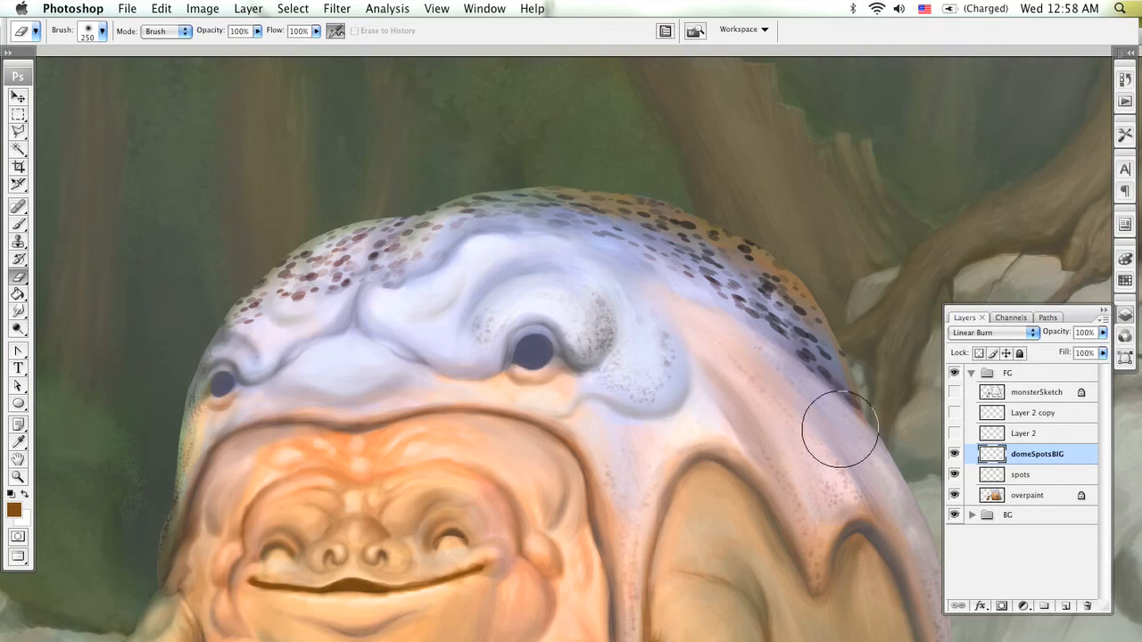
{"action": "mouse_move", "coordinate": [840, 429]}
{"action": "left_mouse_down"}
{"action": "mouse_move", "coordinate": [824, 365]}
{"action": "mouse_move", "coordinate": [713, 246]}
{"action": "mouse_move", "coordinate": [611, 196]}
{"action": "mouse_move", "coordinate": [460, 184]}
{"action": "mouse_move", "coordinate": [574, 203]}
{"action": "mouse_move", "coordinate": [854, 314]}
{"action": "mouse_move", "coordinate": [800, 270]}
{"action": "left_mouse_up"}
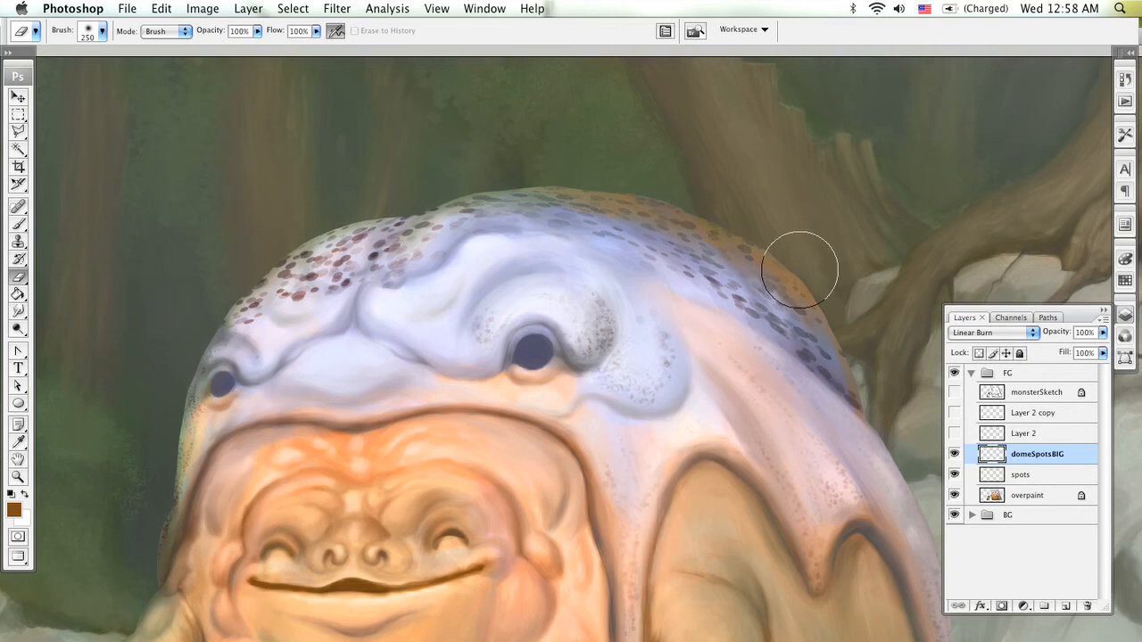
{"action": "mouse_move", "coordinate": [339, 277]}
{"action": "left_mouse_down"}
{"action": "mouse_move", "coordinate": [262, 309]}
{"action": "mouse_move", "coordinate": [217, 347]}
{"action": "mouse_move", "coordinate": [257, 344]}
{"action": "left_mouse_up"}
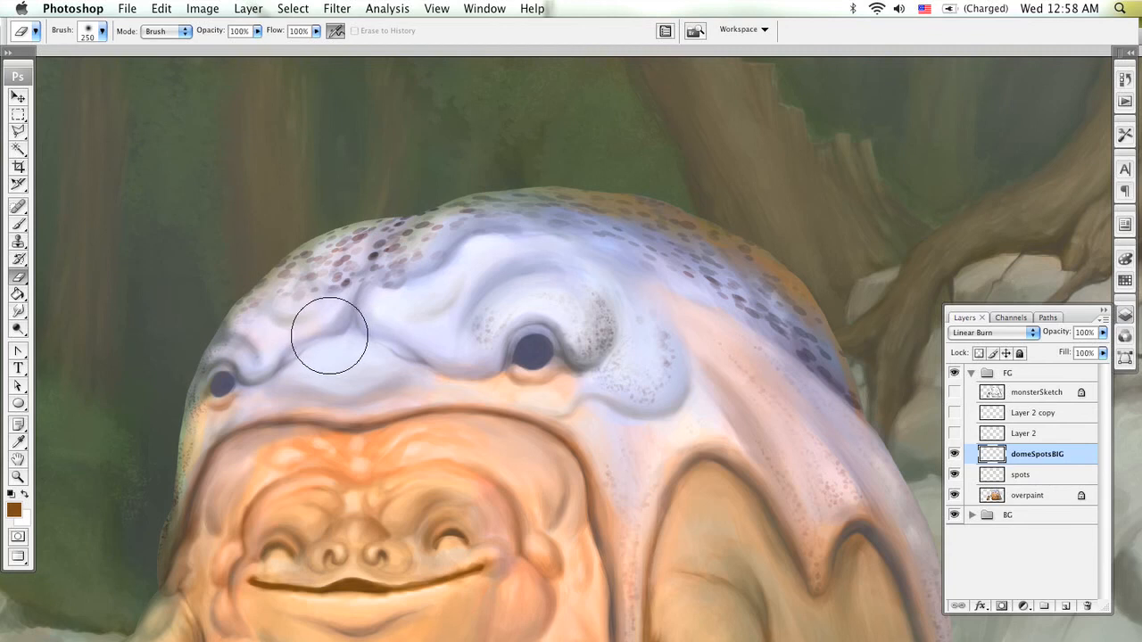
- Lighten individual large spots on the hood's front and back with a smaller Eraser, varying it between 35 and 125 px
{"action": "key", "text": "bracketleft"}
{"action": "key", "text": "bracketleft"}
{"action": "key", "text": "bracketleft"}
{"action": "key", "text": "bracketleft"}
{"action": "key", "text": "bracketleft"}
{"action": "key", "text": "bracketleft"}
{"action": "key", "text": "bracketleft"}
{"action": "key", "text": "bracketleft"}
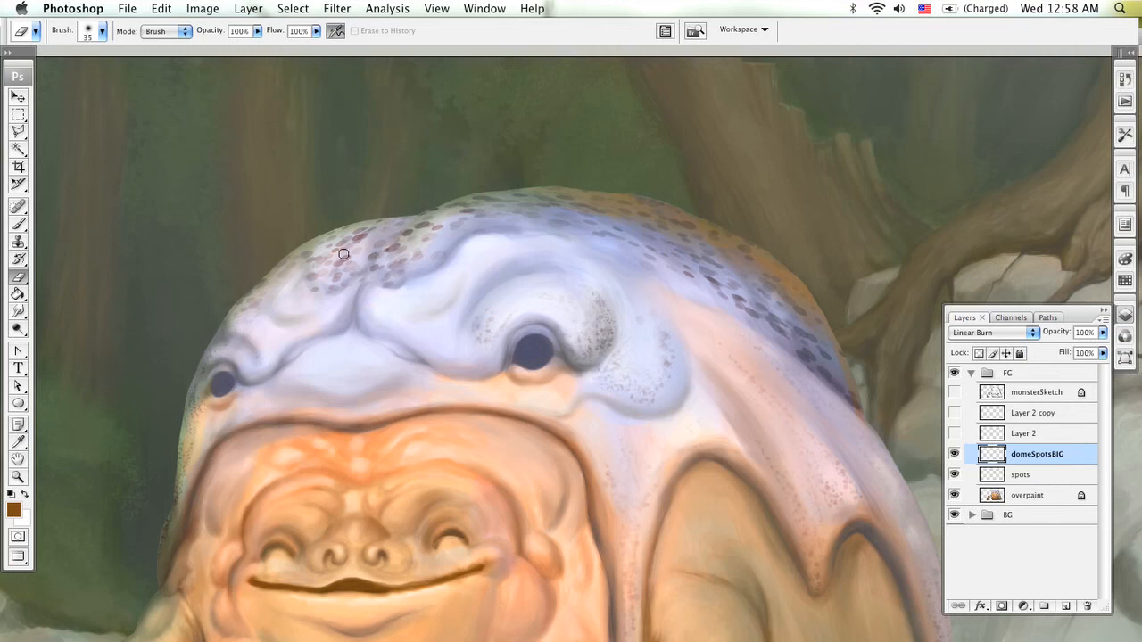
{"action": "left_click_drag", "start_coordinate": [365, 235], "coordinate": [358, 238]}
{"action": "mouse_move", "coordinate": [676, 260]}
{"action": "left_mouse_down"}
{"action": "mouse_move", "coordinate": [763, 323]}
{"action": "mouse_move", "coordinate": [730, 282]}
{"action": "mouse_move", "coordinate": [777, 323]}
{"action": "left_mouse_up"}
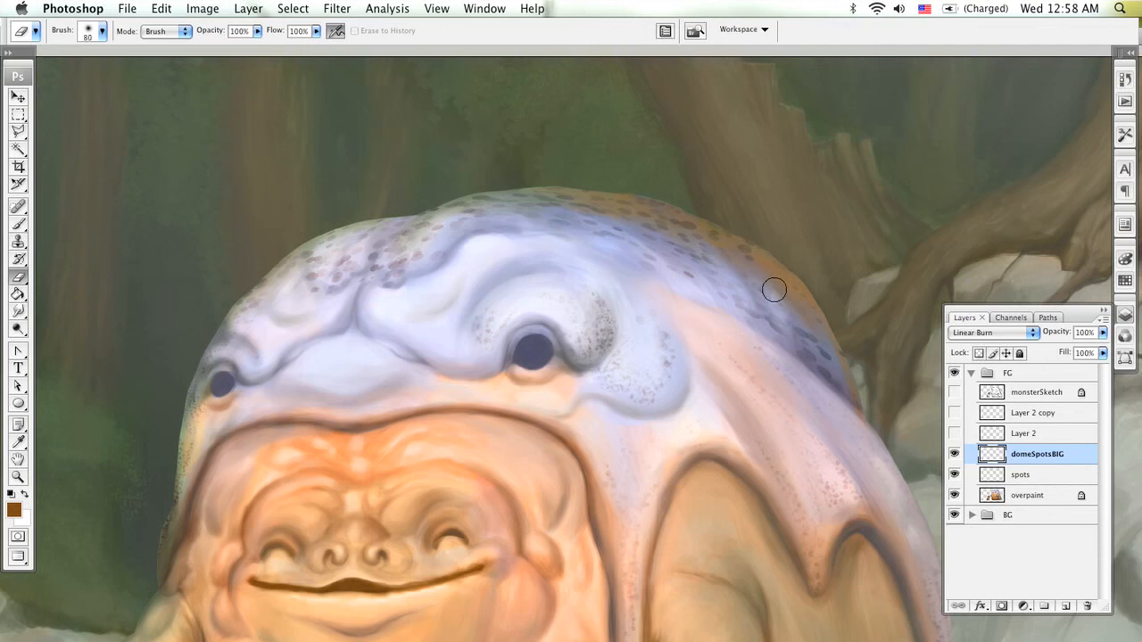
{"action": "key", "text": "bracketright"}
{"action": "key", "text": "bracketright"}
{"action": "key", "text": "bracketright"}
{"action": "key", "text": "bracketright"}
{"action": "key", "text": "bracketright"}
{"action": "key", "text": "bracketleft"}
{"action": "key", "text": "bracketleft"}
- Show Layer 2 and Layer 2 copy and merge the two speckle layers into one
{"action": "left_click", "coordinate": [955, 434]}
{"action": "left_click", "coordinate": [1022, 437]}
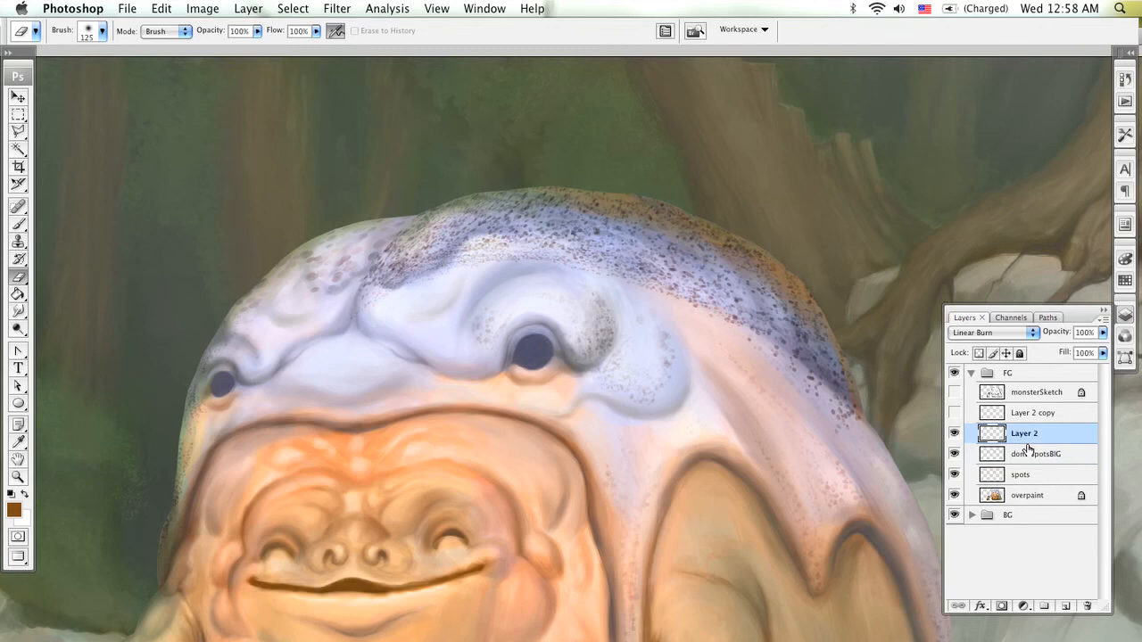
{"action": "left_click", "coordinate": [955, 413]}
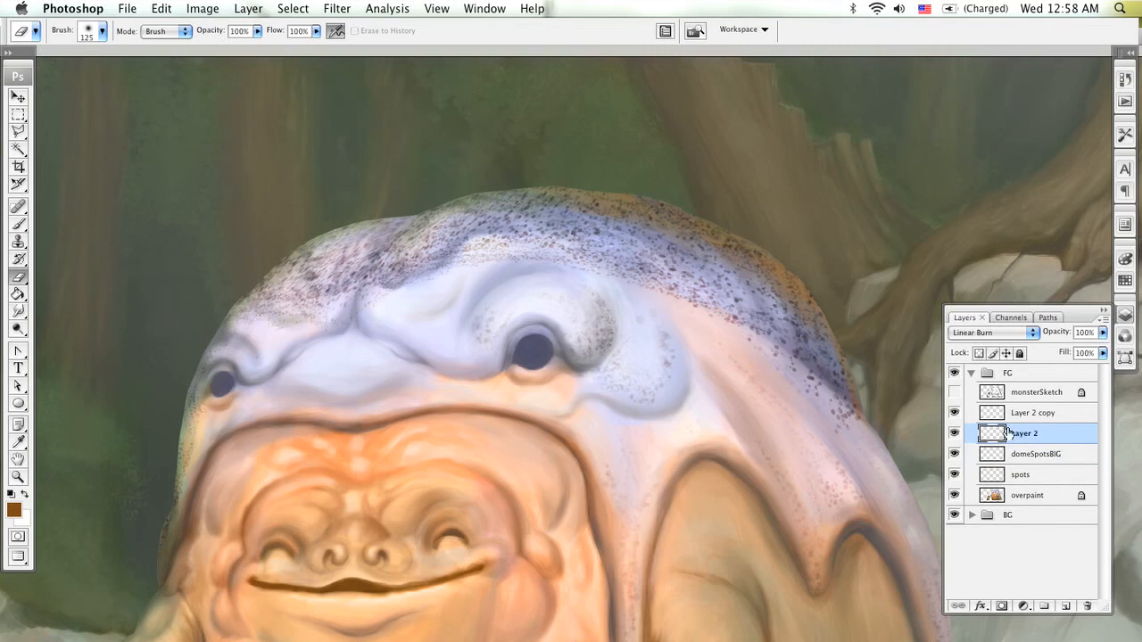
{"action": "left_click", "coordinate": [1028, 414]}
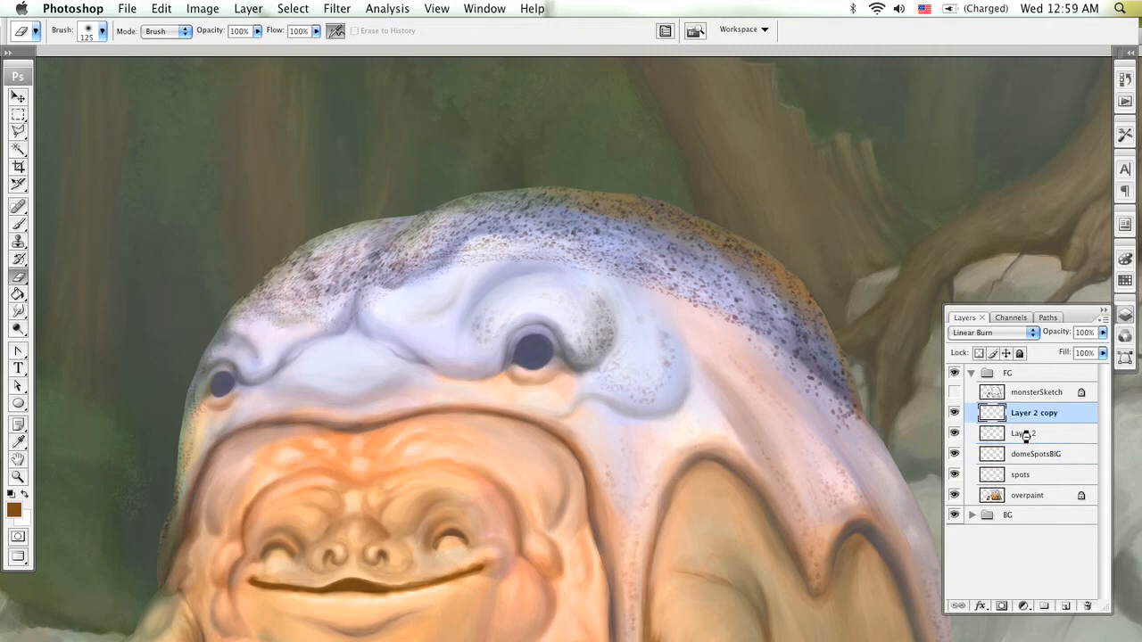
{"action": "key", "text": "super+e"}
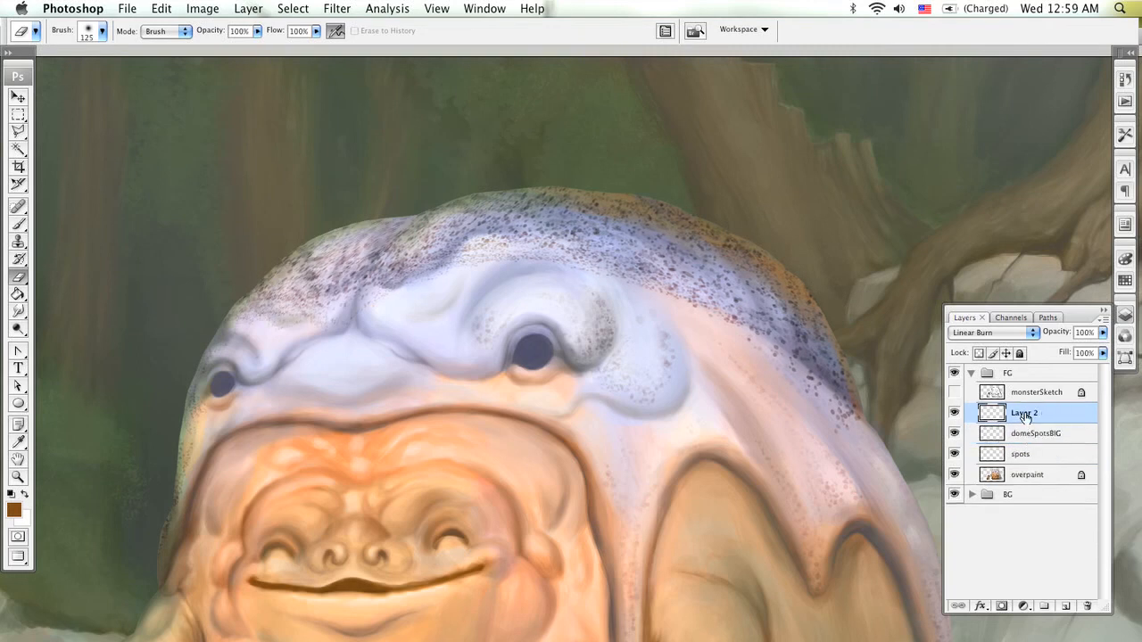
- Rename the merged speckle layer as domeSpotsLil
{"action": "double_click", "coordinate": [1023, 413]}
{"action": "type", "text": "domeSpotsLil"}
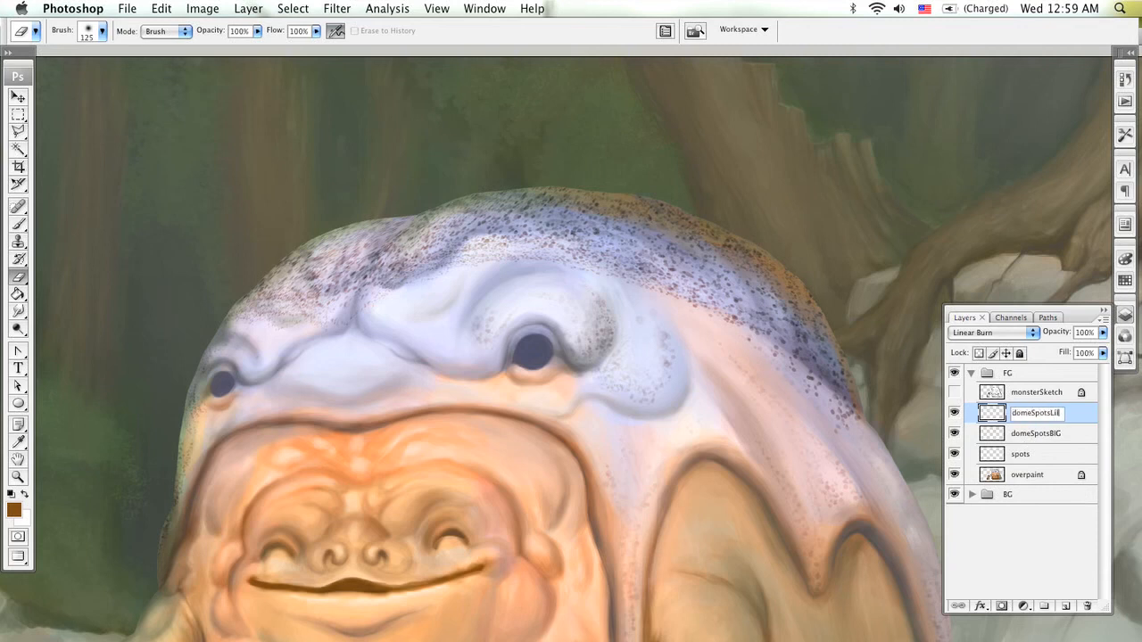
{"action": "key", "text": "Return"}
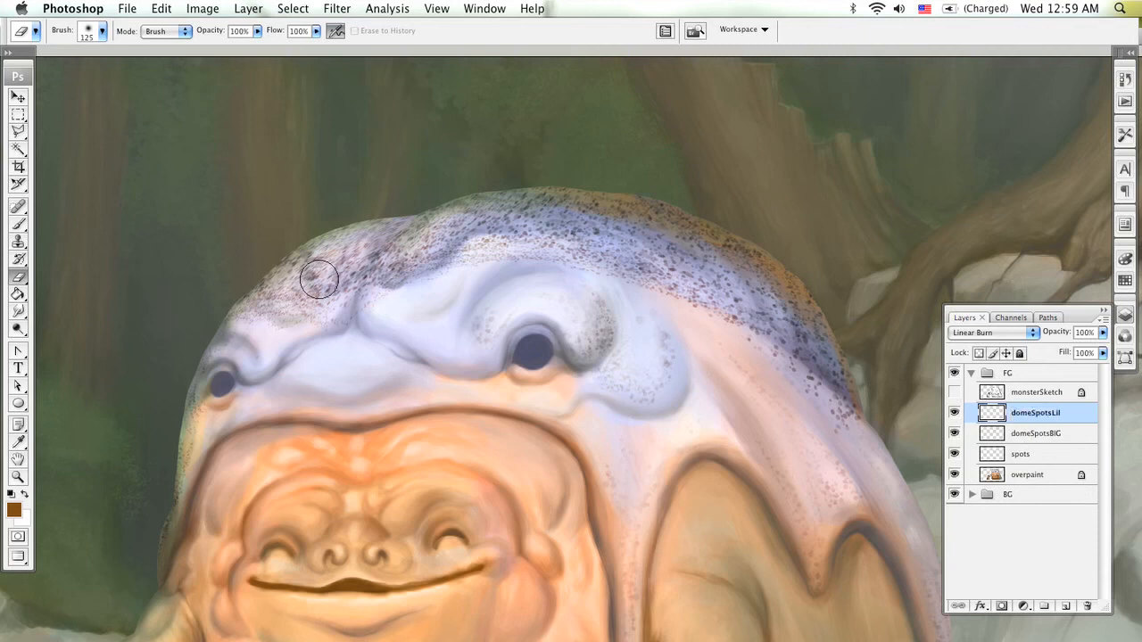
- Fade the small domeSpotsLil speckles along the hood from front to back with a 125 px Eraser
{"action": "mouse_move", "coordinate": [316, 270]}
{"action": "left_mouse_down"}
{"action": "mouse_move", "coordinate": [300, 320]}
{"action": "mouse_move", "coordinate": [276, 315]}
{"action": "mouse_move", "coordinate": [262, 297]}
{"action": "mouse_move", "coordinate": [275, 274]}
{"action": "mouse_move", "coordinate": [387, 223]}
{"action": "mouse_move", "coordinate": [316, 287]}
{"action": "mouse_move", "coordinate": [323, 297]}
{"action": "mouse_move", "coordinate": [383, 229]}
{"action": "mouse_move", "coordinate": [297, 327]}
{"action": "mouse_move", "coordinate": [239, 318]}
{"action": "mouse_move", "coordinate": [336, 329]}
{"action": "mouse_move", "coordinate": [376, 294]}
{"action": "left_mouse_up"}
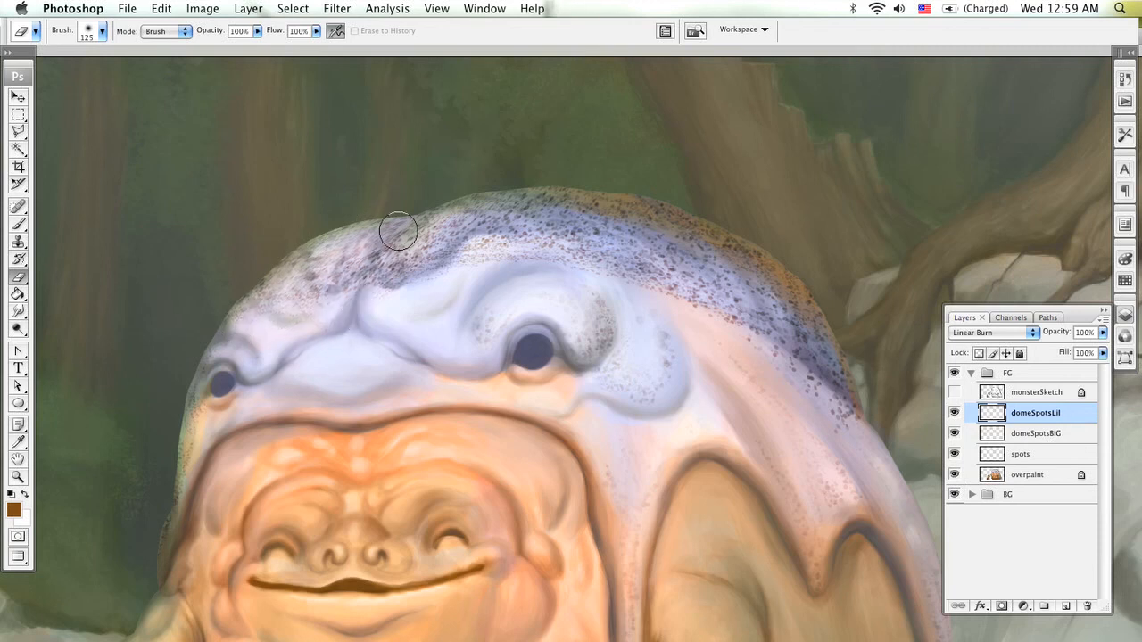
{"action": "left_click_drag", "start_coordinate": [399, 231], "coordinate": [361, 273]}
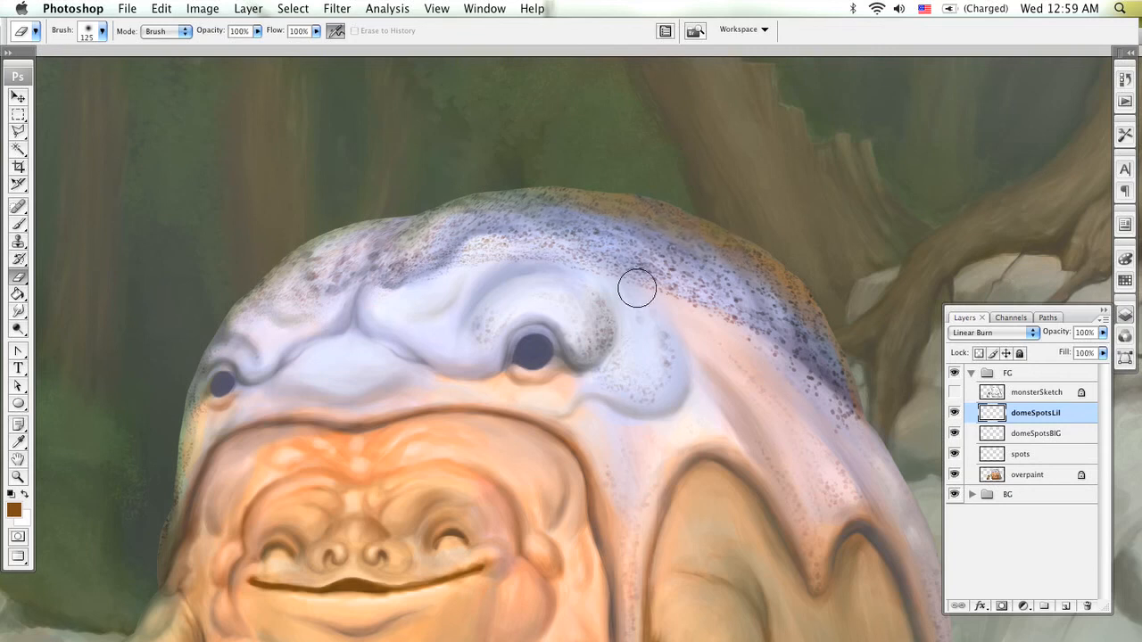
{"action": "mouse_move", "coordinate": [480, 260]}
{"action": "left_mouse_down"}
{"action": "mouse_move", "coordinate": [535, 262]}
{"action": "mouse_move", "coordinate": [414, 288]}
{"action": "mouse_move", "coordinate": [509, 243]}
{"action": "mouse_move", "coordinate": [602, 253]}
{"action": "mouse_move", "coordinate": [543, 231]}
{"action": "mouse_move", "coordinate": [616, 263]}
{"action": "mouse_move", "coordinate": [581, 236]}
{"action": "mouse_move", "coordinate": [657, 273]}
{"action": "mouse_move", "coordinate": [711, 319]}
{"action": "mouse_move", "coordinate": [654, 285]}
{"action": "mouse_move", "coordinate": [749, 351]}
{"action": "mouse_move", "coordinate": [707, 284]}
{"action": "mouse_move", "coordinate": [815, 352]}
{"action": "mouse_move", "coordinate": [752, 297]}
{"action": "mouse_move", "coordinate": [851, 386]}
{"action": "mouse_move", "coordinate": [822, 375]}
{"action": "mouse_move", "coordinate": [874, 459]}
{"action": "mouse_move", "coordinate": [781, 376]}
{"action": "mouse_move", "coordinate": [886, 443]}
{"action": "mouse_move", "coordinate": [809, 347]}
{"action": "mouse_move", "coordinate": [870, 407]}
{"action": "mouse_move", "coordinate": [779, 278]}
{"action": "mouse_move", "coordinate": [718, 254]}
{"action": "mouse_move", "coordinate": [700, 232]}
{"action": "mouse_move", "coordinate": [471, 181]}
{"action": "mouse_move", "coordinate": [531, 186]}
{"action": "mouse_move", "coordinate": [471, 198]}
{"action": "mouse_move", "coordinate": [569, 216]}
{"action": "mouse_move", "coordinate": [546, 197]}
{"action": "mouse_move", "coordinate": [402, 240]}
{"action": "mouse_move", "coordinate": [496, 209]}
{"action": "mouse_move", "coordinate": [579, 206]}
{"action": "mouse_move", "coordinate": [453, 229]}
{"action": "mouse_move", "coordinate": [509, 204]}
{"action": "mouse_move", "coordinate": [435, 239]}
{"action": "mouse_move", "coordinate": [466, 223]}
{"action": "mouse_move", "coordinate": [349, 303]}
{"action": "mouse_move", "coordinate": [395, 233]}
{"action": "mouse_move", "coordinate": [457, 197]}
{"action": "mouse_move", "coordinate": [627, 211]}
{"action": "mouse_move", "coordinate": [638, 230]}
{"action": "mouse_move", "coordinate": [780, 303]}
{"action": "mouse_move", "coordinate": [808, 296]}
{"action": "mouse_move", "coordinate": [802, 288]}
{"action": "mouse_move", "coordinate": [874, 381]}
{"action": "left_mouse_up"}
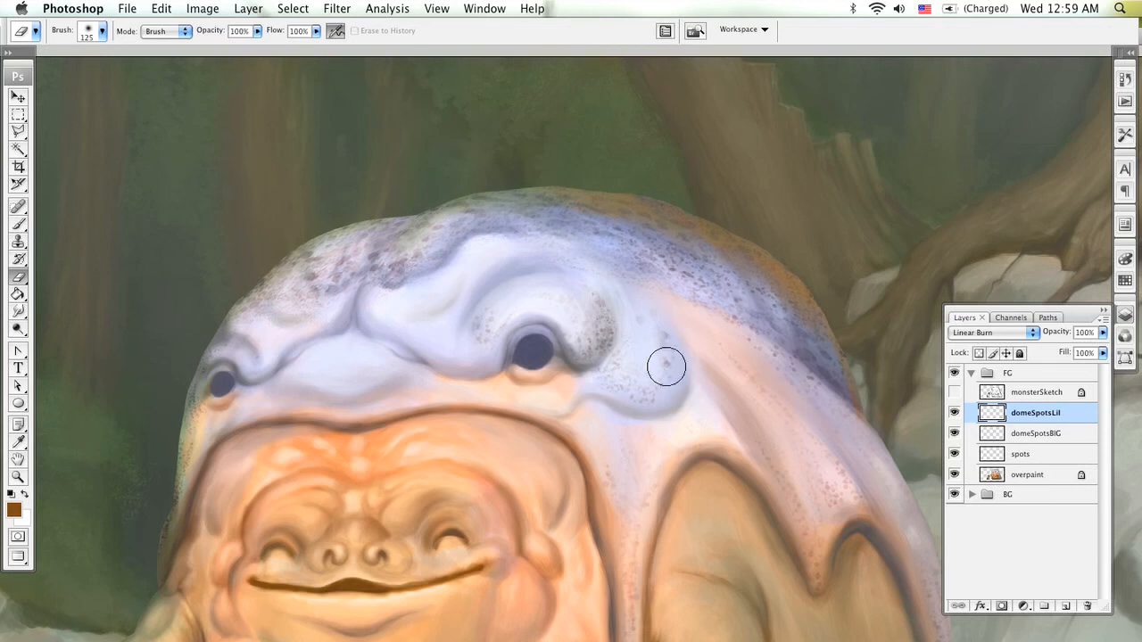
- Toggle the domeSpotsLil, domeSpotsBIG and spots layers to compare the whole painting with and without the spots
{"action": "key", "text": "z"}
{"action": "left_click", "coordinate": [637, 393], "text": "alt"}
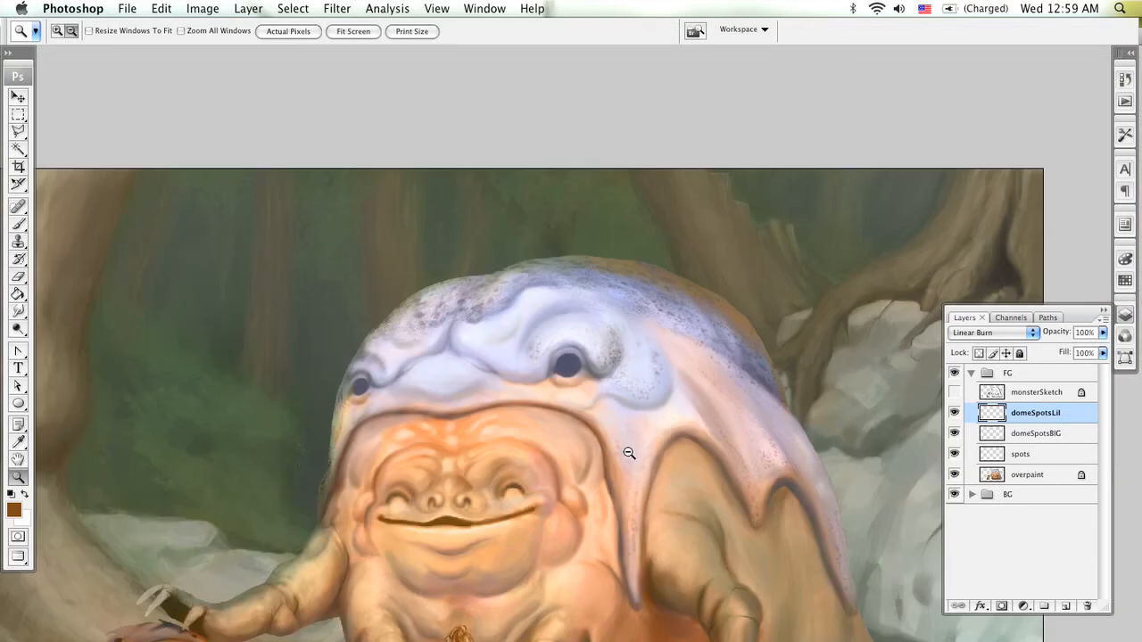
{"action": "left_click", "coordinate": [631, 453], "text": "alt"}
{"action": "left_click_drag", "start_coordinate": [664, 409], "coordinate": [643, 387]}
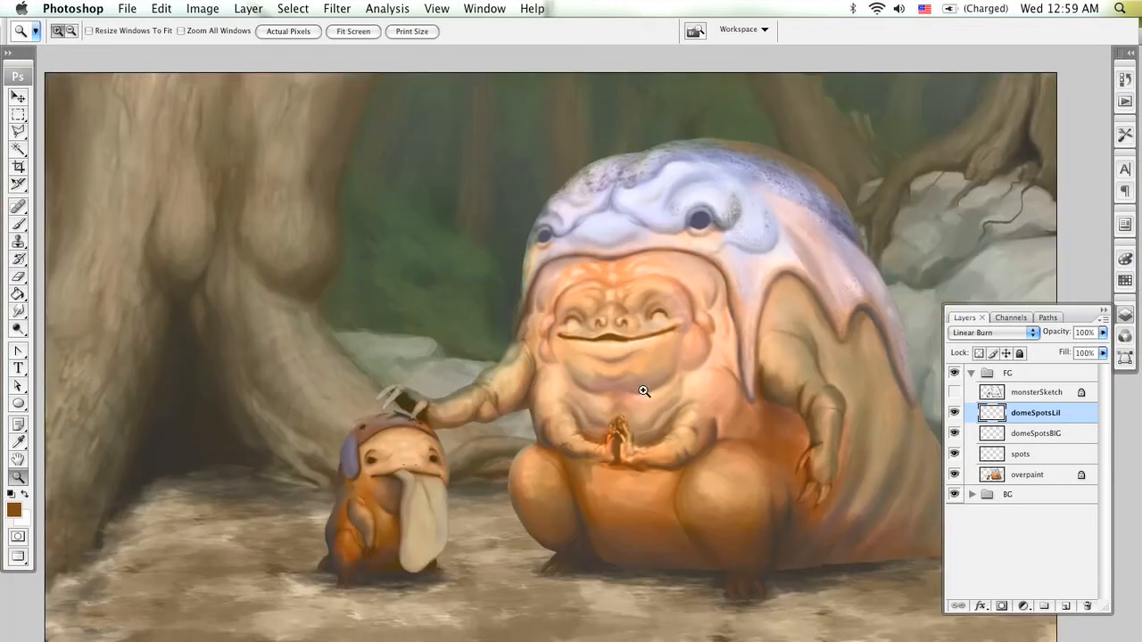
{"action": "key", "text": "v"}
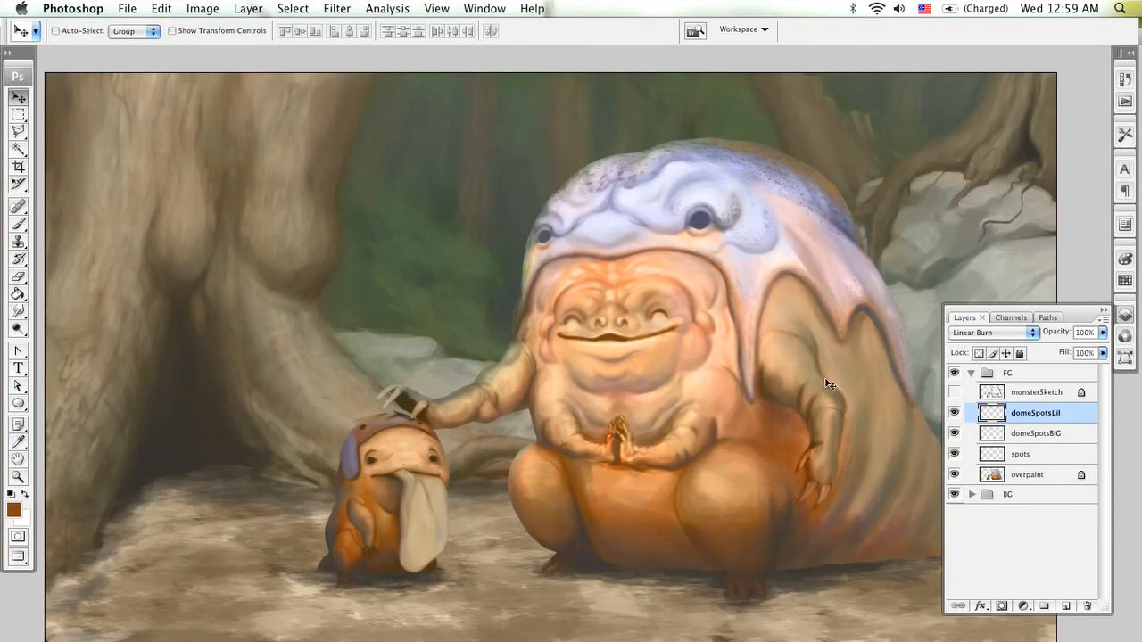
{"action": "left_click_drag", "start_coordinate": [953, 415], "coordinate": [955, 454]}
{"action": "left_click", "coordinate": [955, 454]}
{"action": "left_click", "coordinate": [955, 455]}
- Select domeSpotsBIG with the Eraser ready and examine the whole painting at thumbnail and larger size
{"action": "left_click", "coordinate": [1023, 433]}
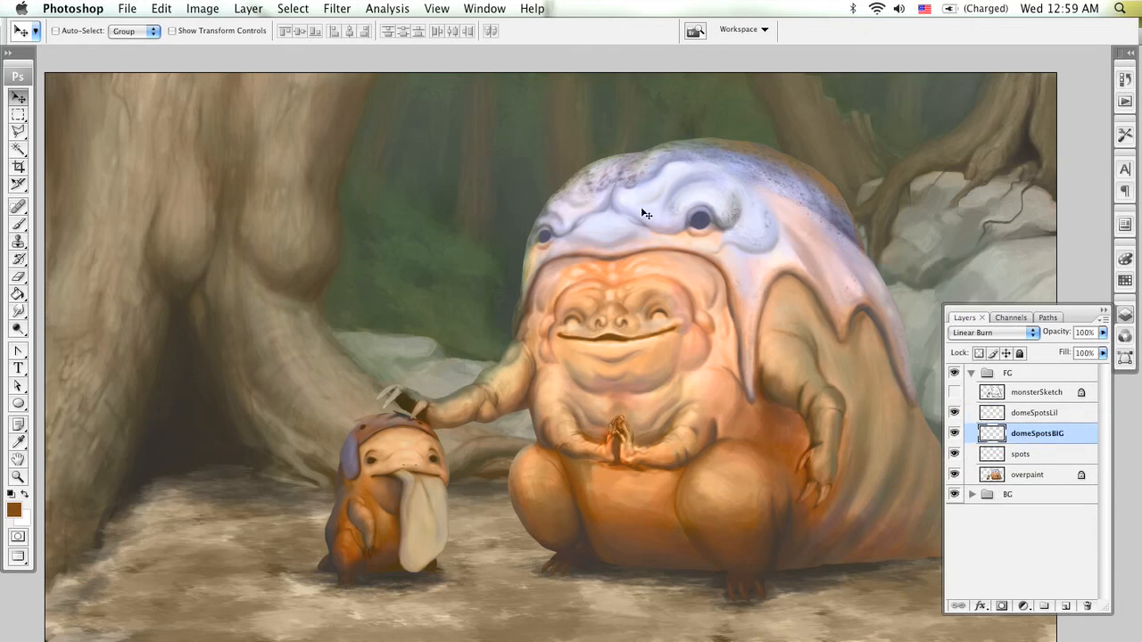
{"action": "key", "text": "e"}
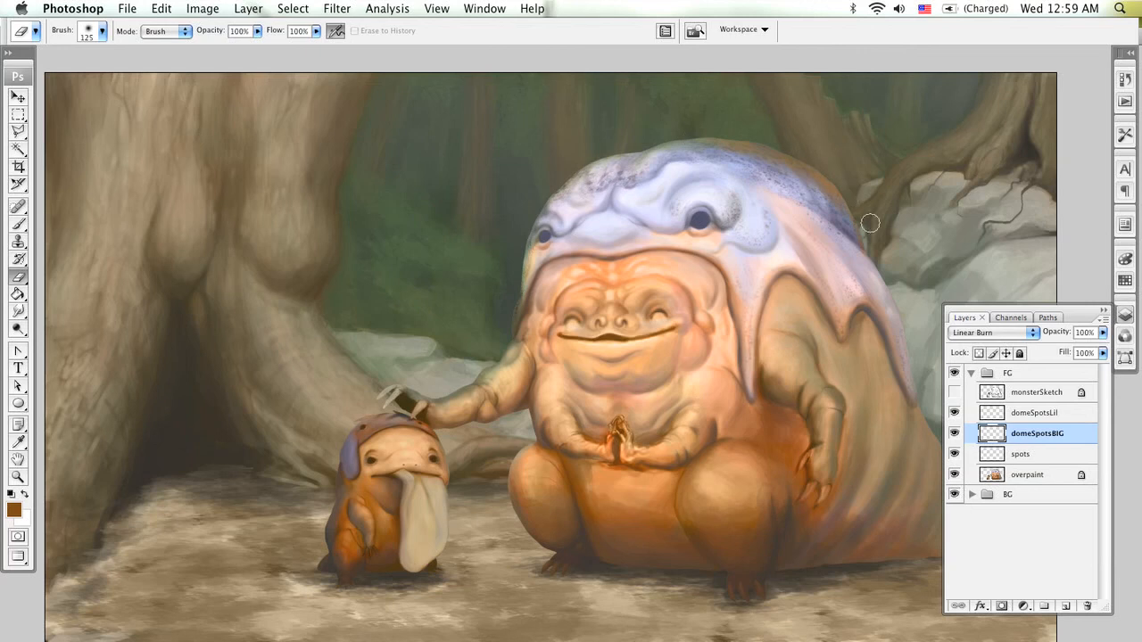
{"action": "left_click", "coordinate": [953, 392]}
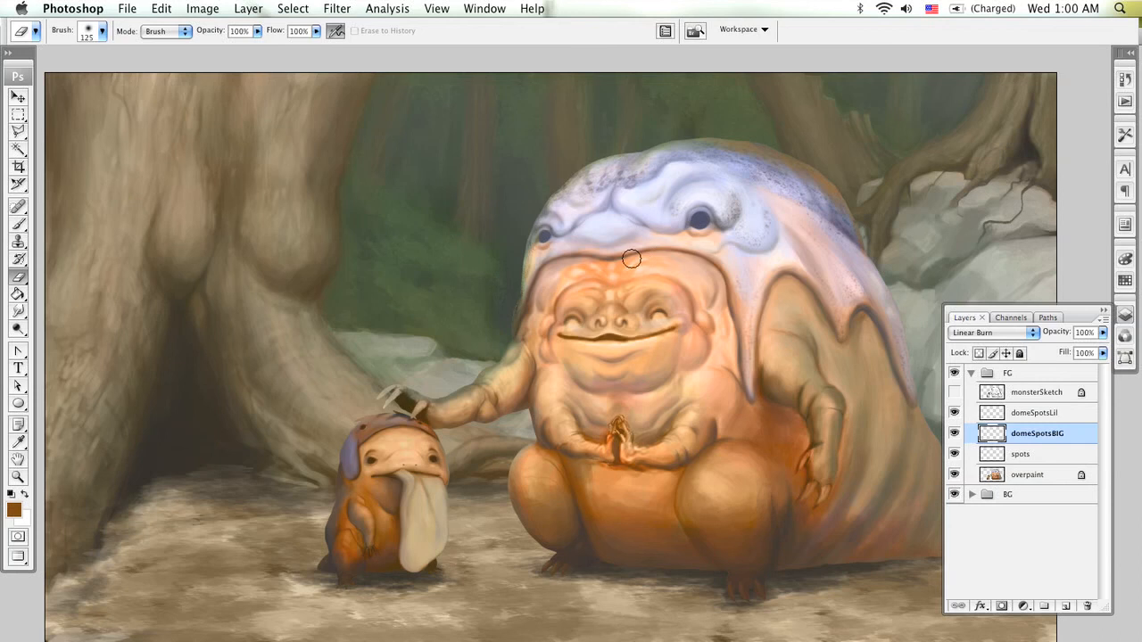
{"action": "key", "text": "super+minus"}
{"action": "key", "text": "super+minus"}
{"action": "key", "text": "super+minus"}
{"action": "key", "text": "super+minus"}
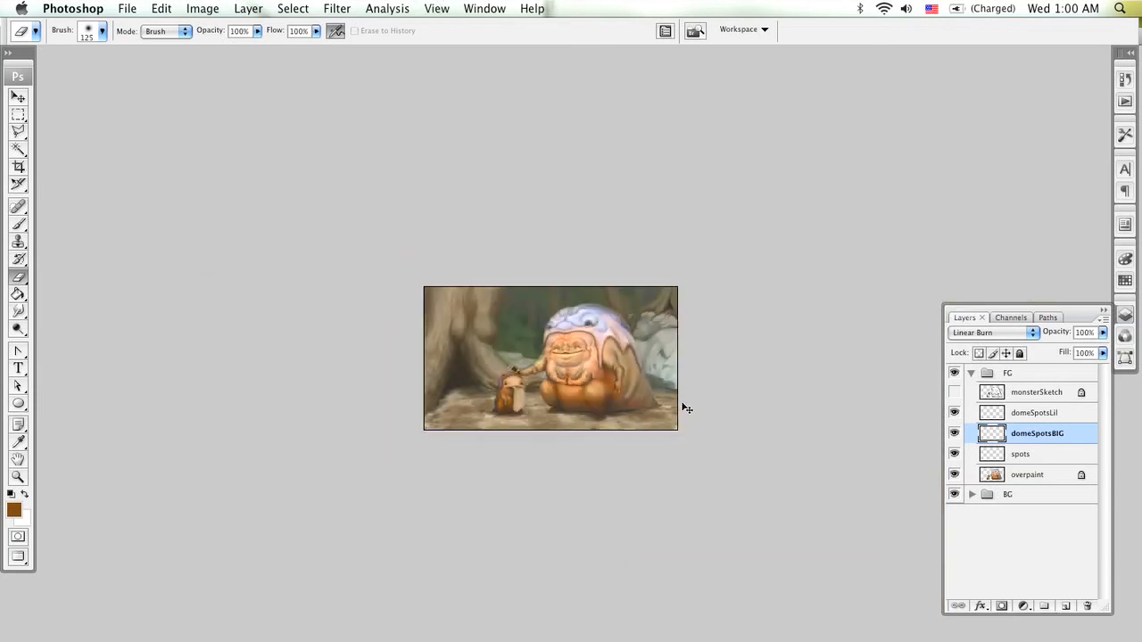
{"action": "key", "text": "super+plus"}
{"action": "key", "text": "super+plus"}
{"action": "key", "text": "super+plus"}
{"action": "key", "text": "super+plus"}
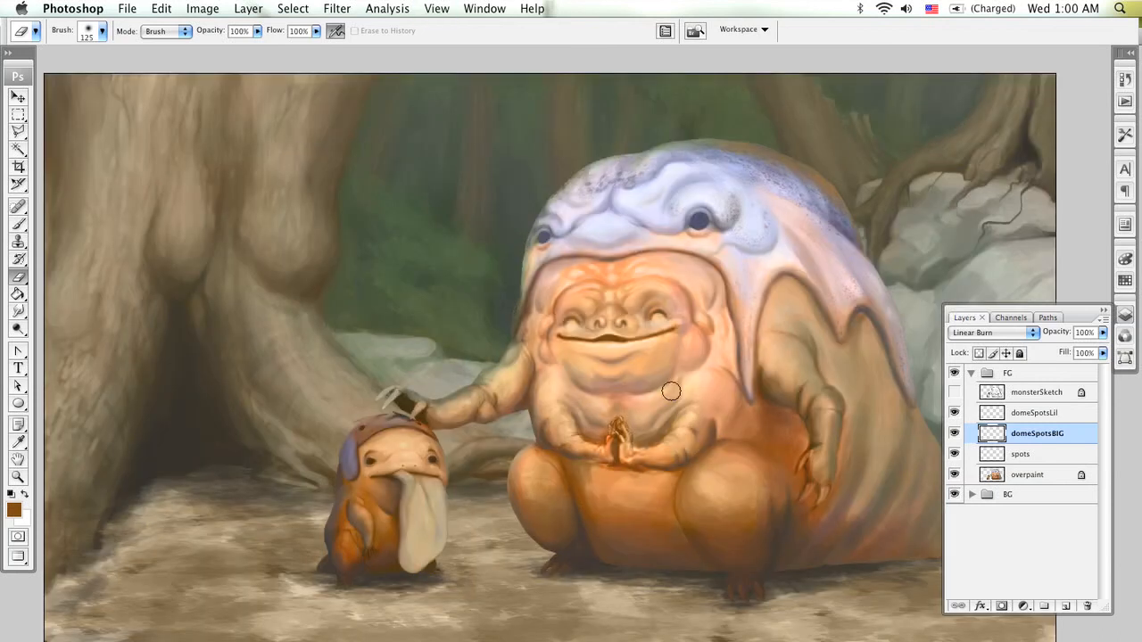
- Collapse the Layers panel to reveal the full painting and save the file
{"action": "left_click_drag", "start_coordinate": [667, 376], "coordinate": [669, 358]}
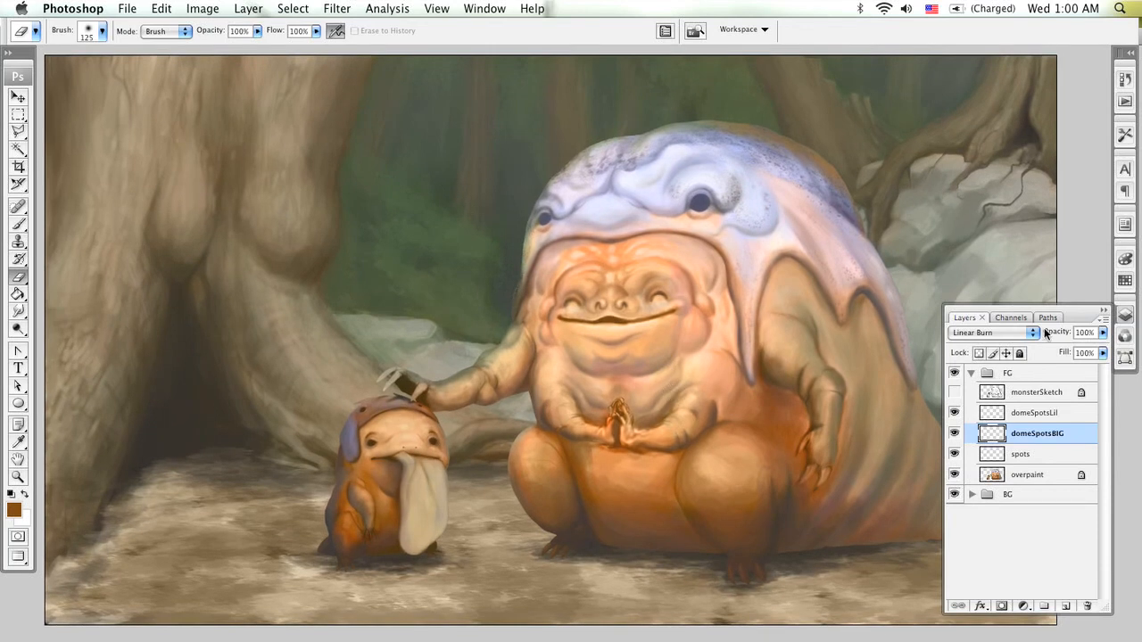
{"action": "left_click", "coordinate": [1106, 313]}
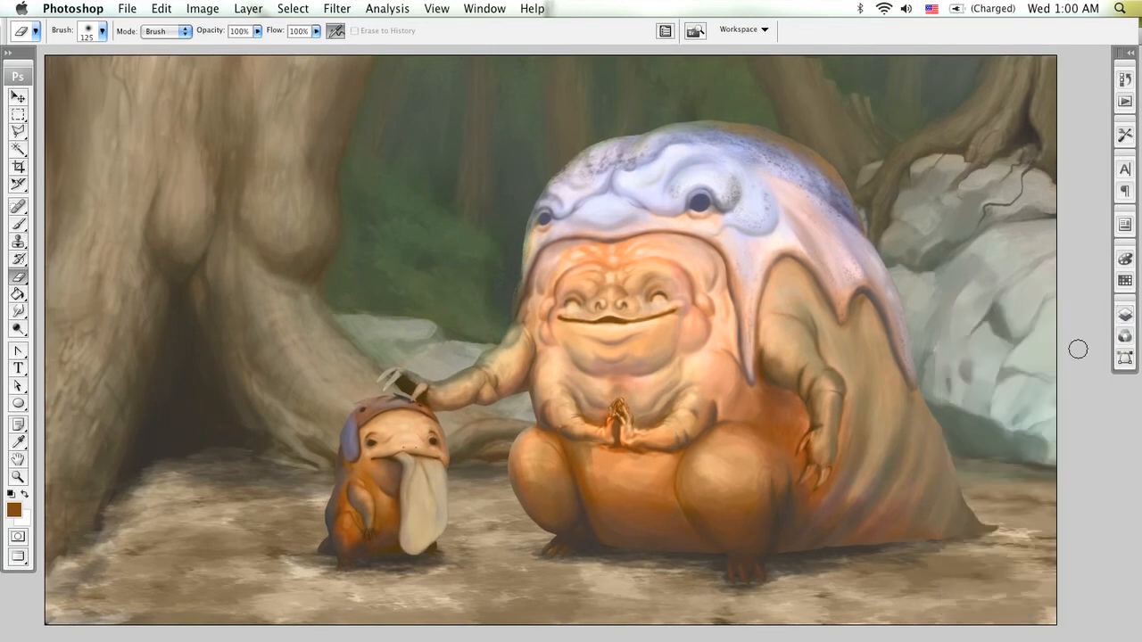
{"action": "key", "text": "super+s"}
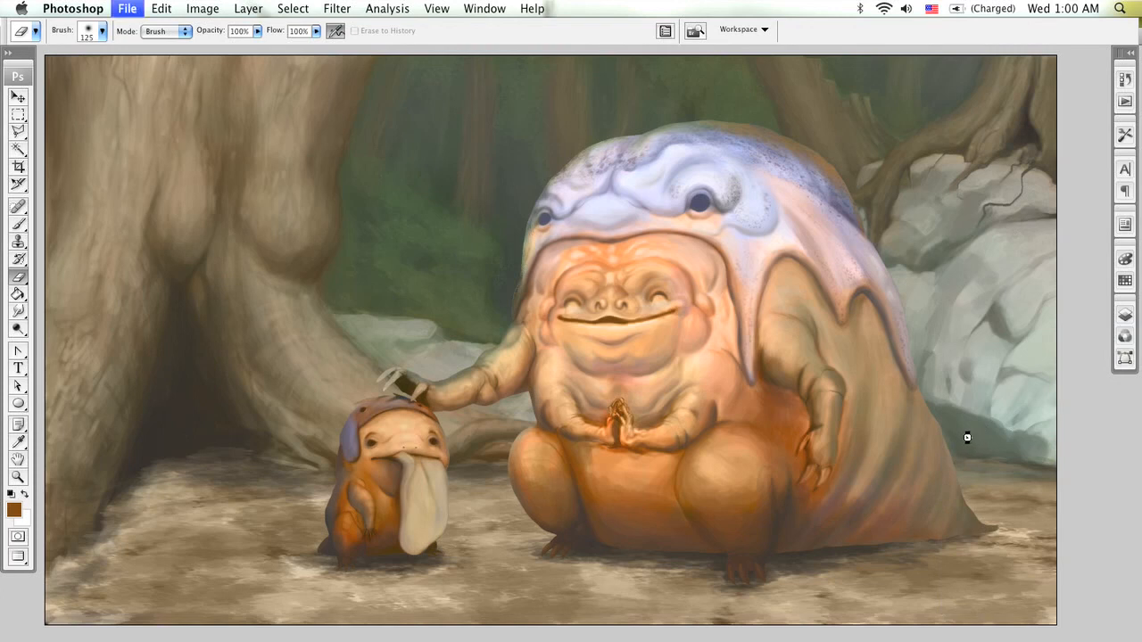